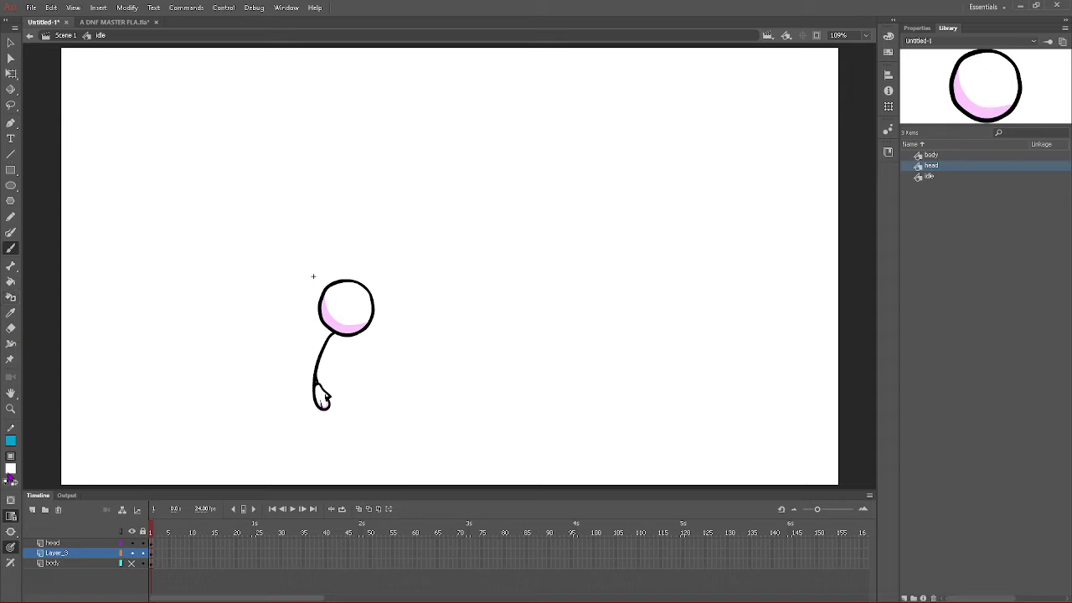
- Set the fill colour to black and convert the arm drawing on the layer between head and body into a Graphic symbol named arm
{"action": "left_click", "coordinate": [11, 469]}
{"action": "left_click", "coordinate": [55, 351]}
{"action": "left_click", "coordinate": [151, 554]}
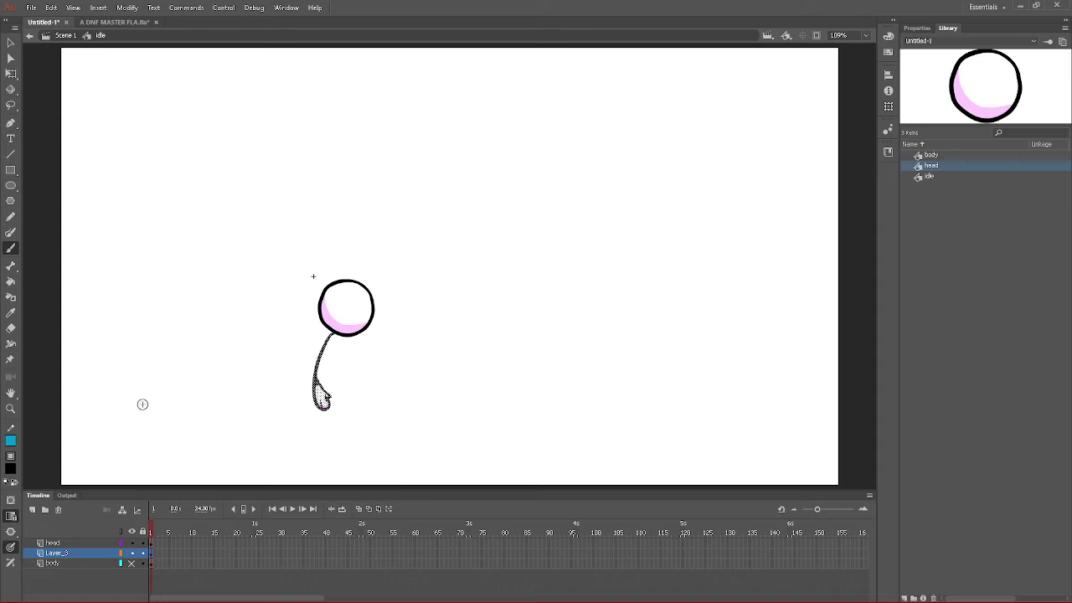
{"action": "key", "text": "F8"}
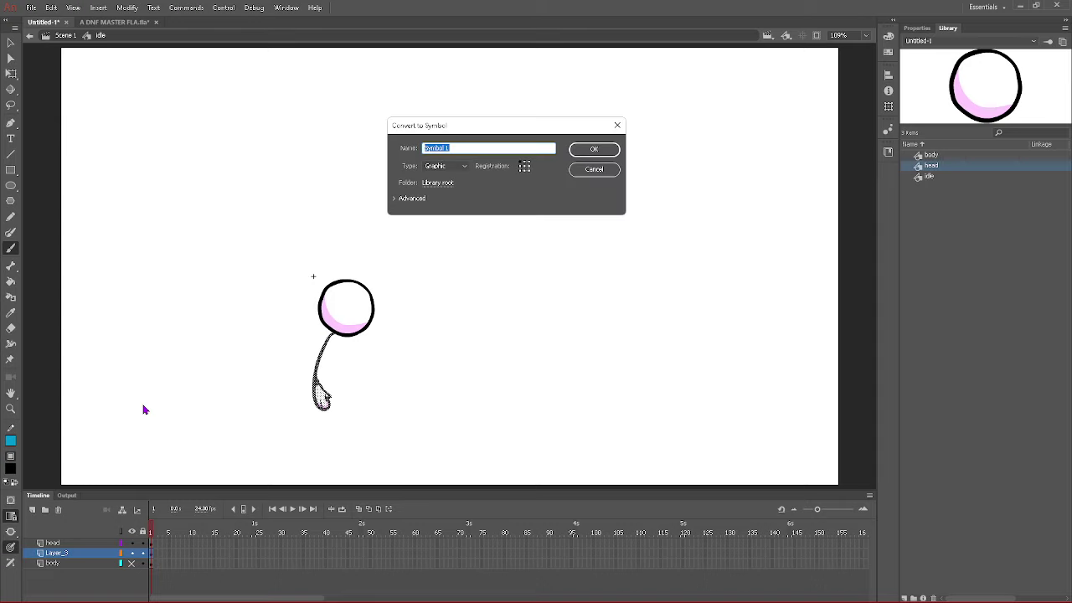
{"action": "type", "text": "arm"}
{"action": "key", "text": "Return"}
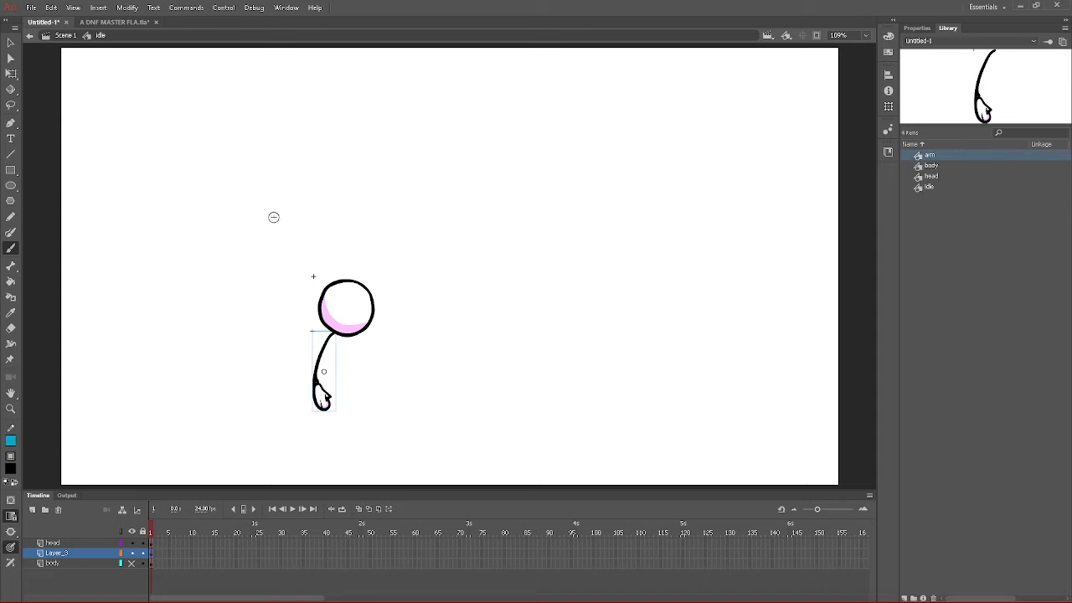
- Try to brush short black hair strokes onto the upper-left edge of the head inside its symbol
{"action": "left_click", "coordinate": [11, 42]}
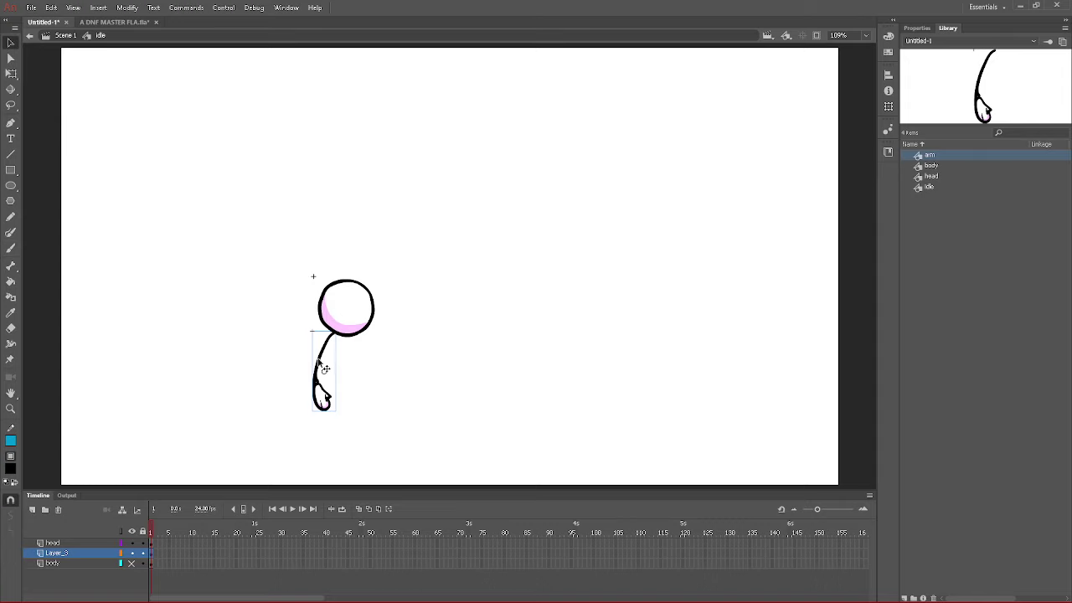
{"action": "left_click", "coordinate": [327, 315]}
{"action": "double_click", "coordinate": [326, 314]}
{"action": "left_click", "coordinate": [276, 321]}
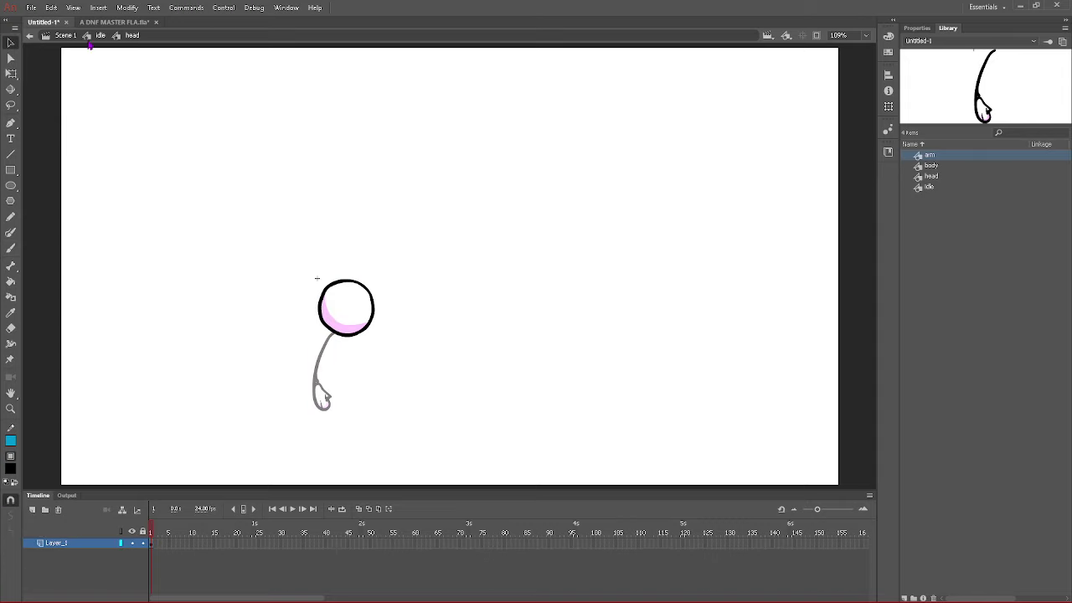
{"action": "left_click", "coordinate": [99, 35]}
{"action": "double_click", "coordinate": [325, 339]}
{"action": "left_click", "coordinate": [11, 249]}
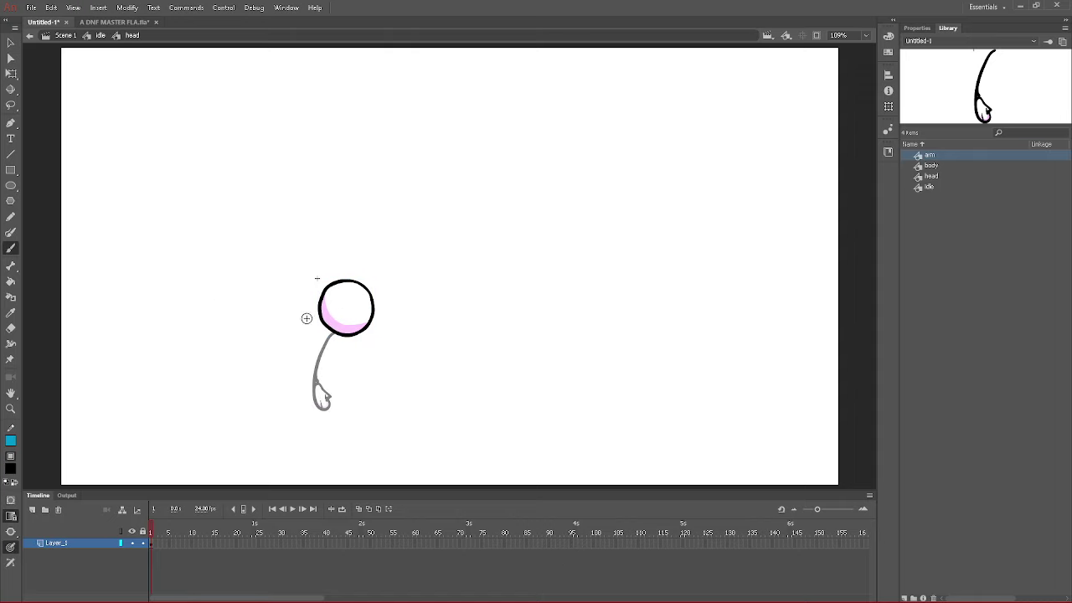
{"action": "key", "text": "ctrl+z"}
{"action": "left_click_drag", "start_coordinate": [321, 301], "coordinate": [307, 295]}
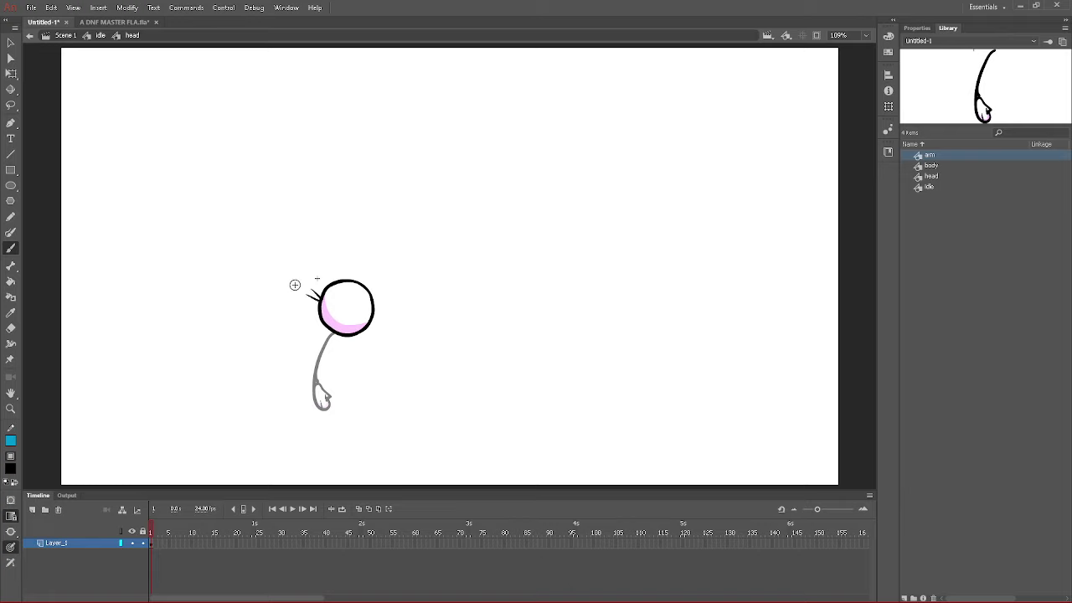
{"action": "left_click", "coordinate": [100, 36]}
{"action": "key", "text": "ctrl+z"}
{"action": "key", "text": "ctrl+z"}
{"action": "key", "text": "ctrl+z"}
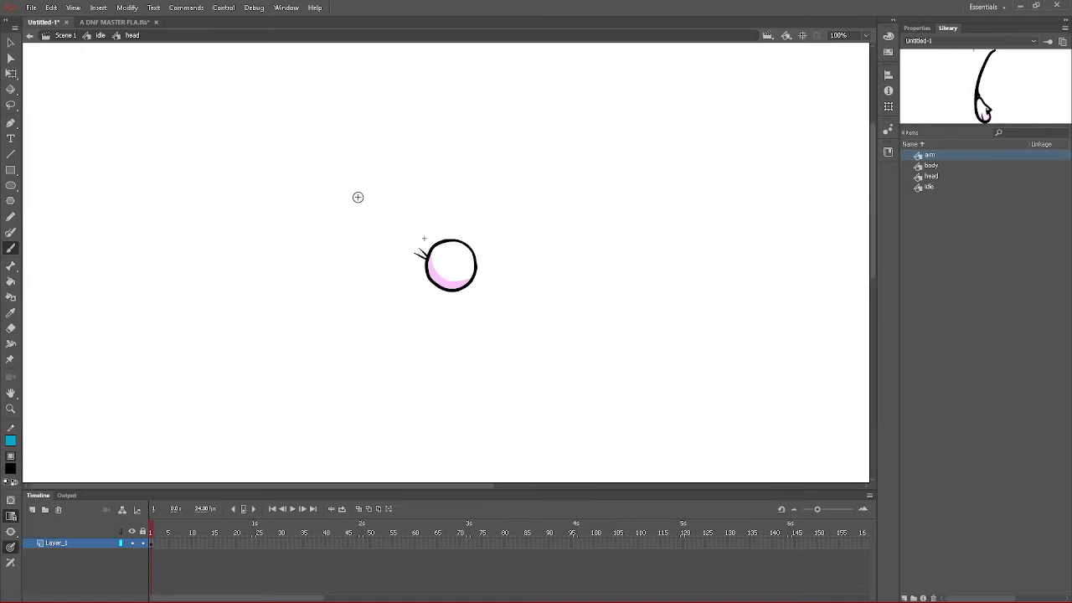
- Return to the idle symbol, unhide the body layer and add a new layer beneath it
{"action": "left_click", "coordinate": [66, 35]}
{"action": "left_click", "coordinate": [11, 43]}
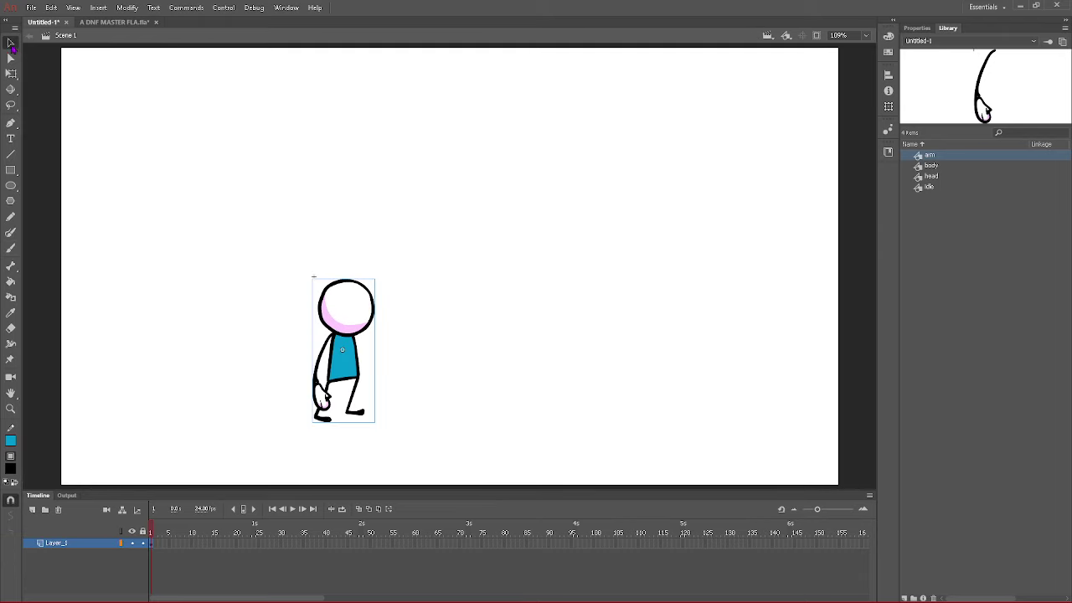
{"action": "double_click", "coordinate": [343, 321]}
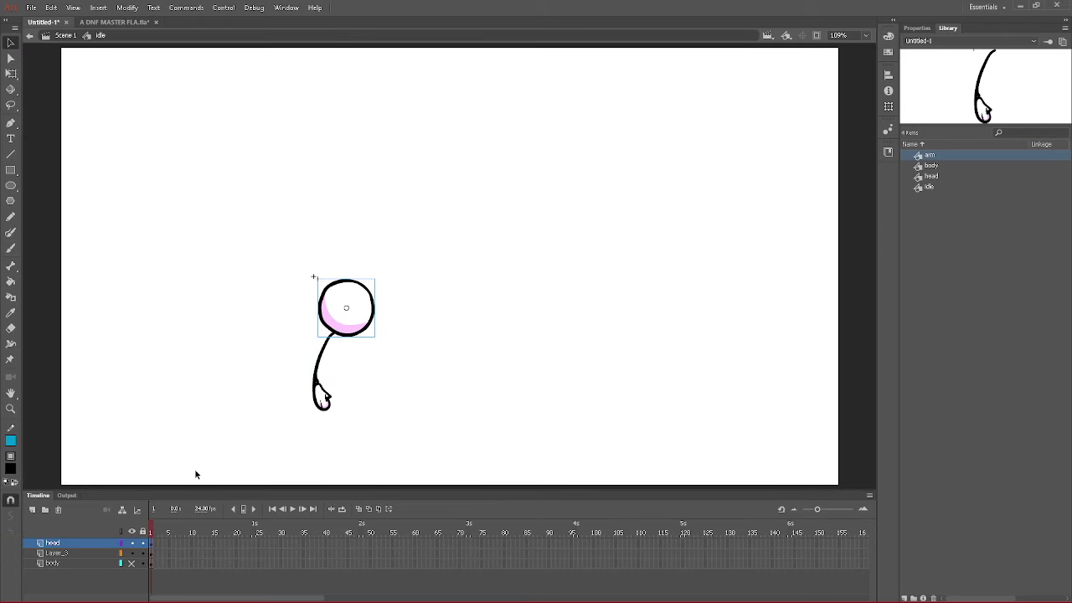
{"action": "left_click", "coordinate": [132, 563]}
{"action": "left_click", "coordinate": [54, 563]}
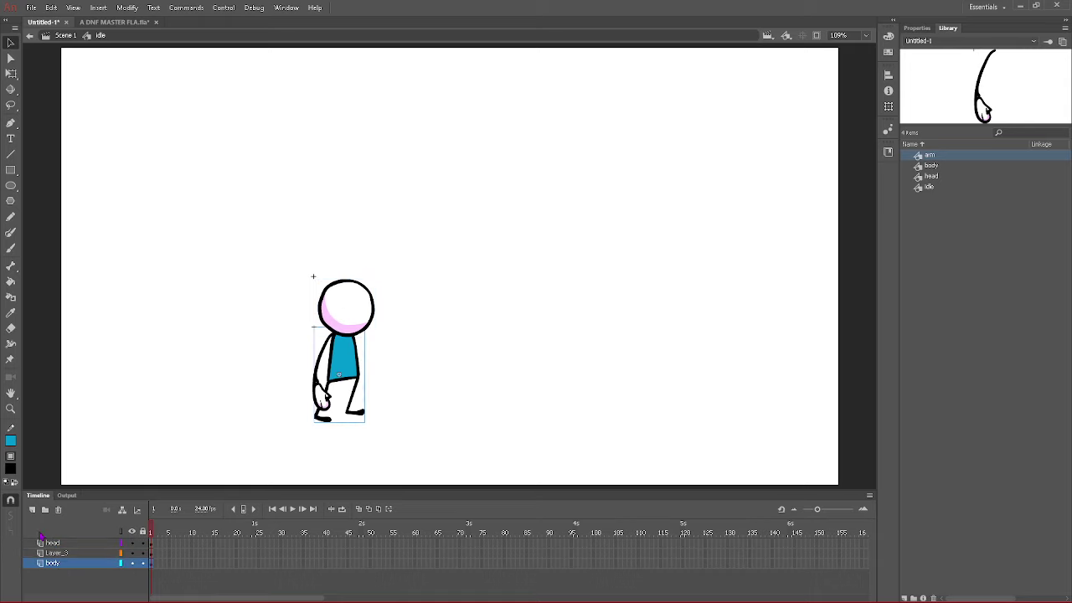
{"action": "left_click", "coordinate": [33, 510]}
{"action": "left_click", "coordinate": [53, 573]}
{"action": "left_click_drag", "start_coordinate": [52, 563], "coordinate": [59, 578]}
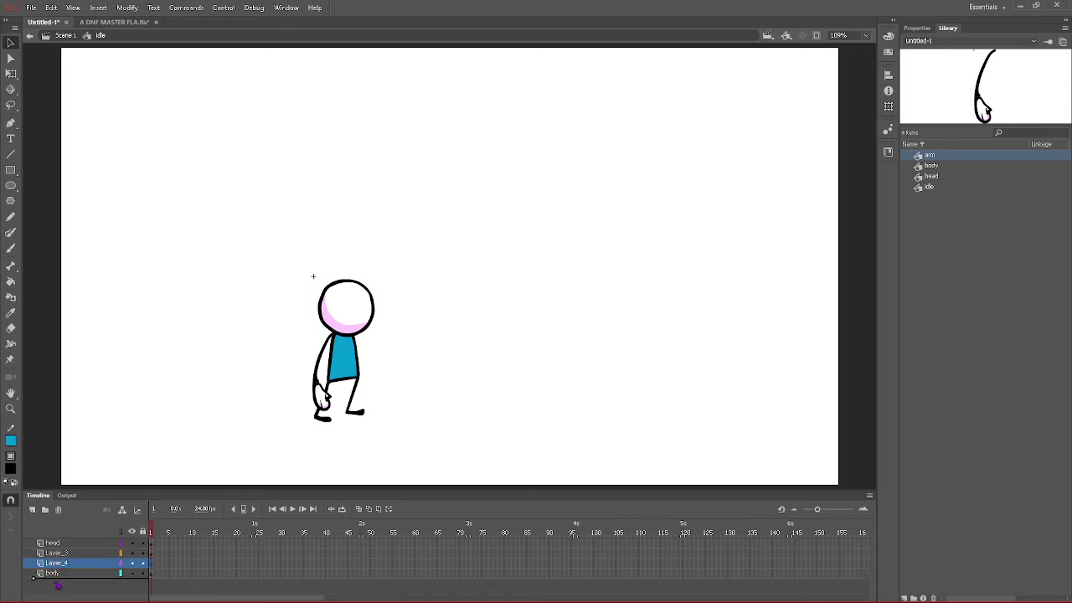
- Brush a black outlined fist in front of the torso and a bent arm joining it to the neck, with the body layer hidden
{"action": "left_click", "coordinate": [11, 249]}
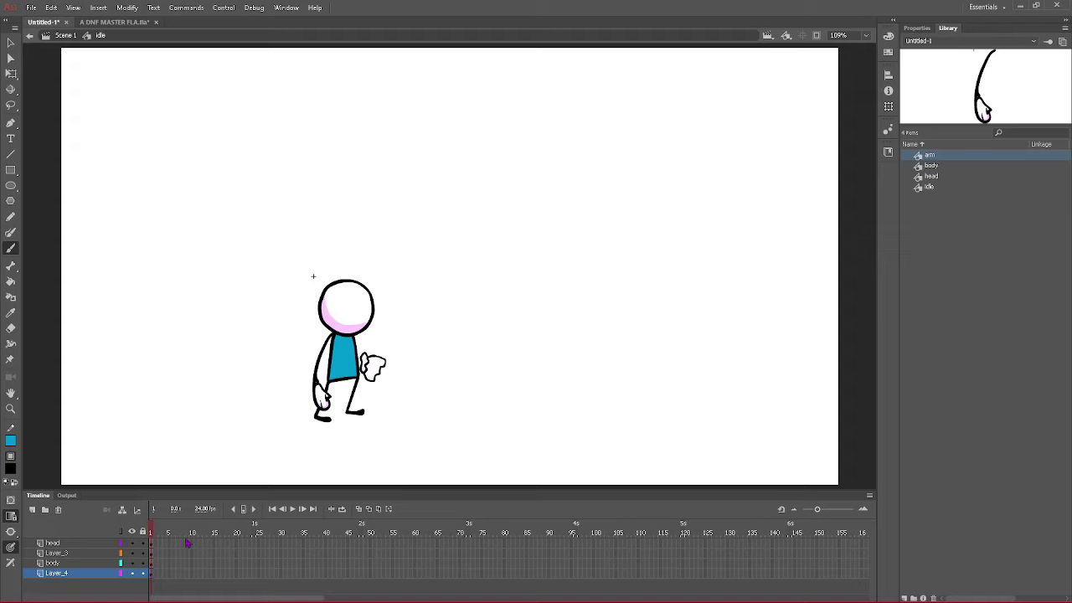
{"action": "left_click", "coordinate": [132, 563]}
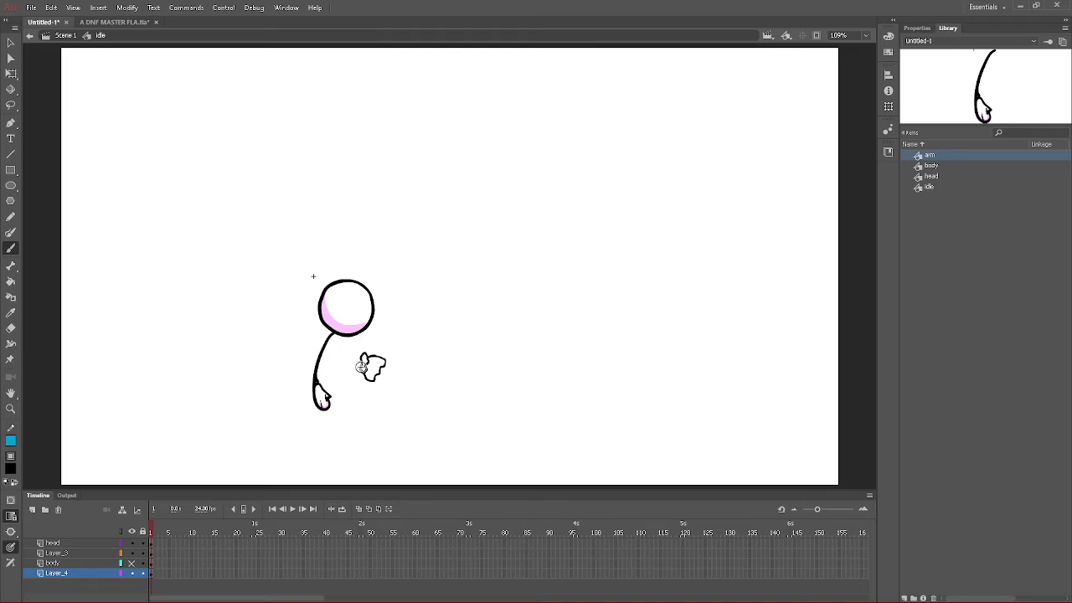
{"action": "left_click_drag", "start_coordinate": [362, 366], "coordinate": [349, 340]}
{"action": "key", "text": "ctrl+z"}
- Fill the small inner part of the new fist with the pink sampled from the head's shading
{"action": "left_click", "coordinate": [10, 313]}
{"action": "left_click", "coordinate": [340, 318]}
{"action": "left_click", "coordinate": [366, 363]}
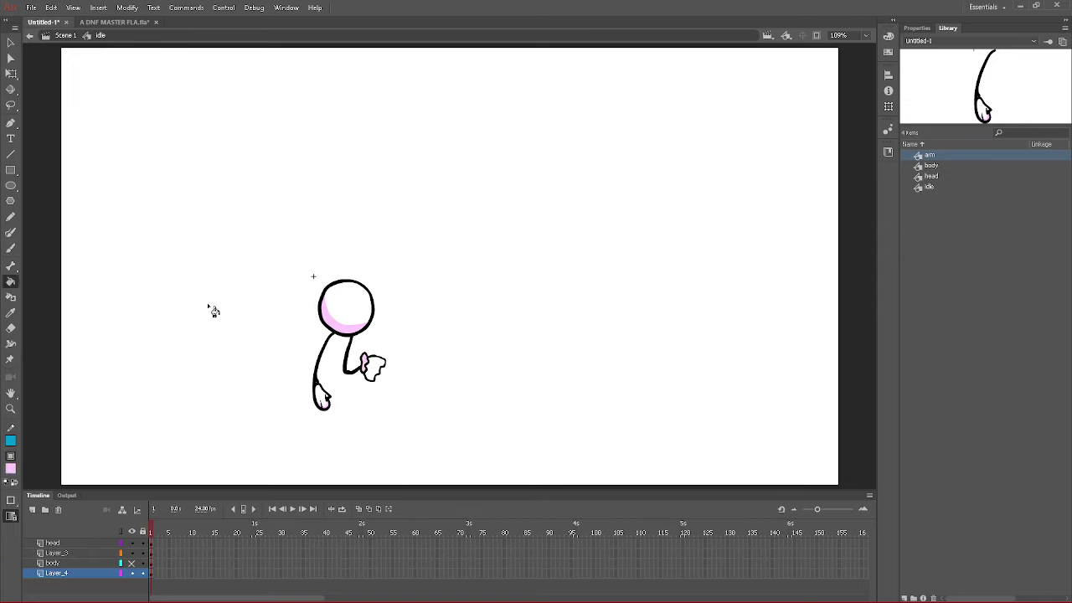
- Add pink shading to the larger part of the fist and sample white for its unshaded outer edge
{"action": "key", "text": "b"}
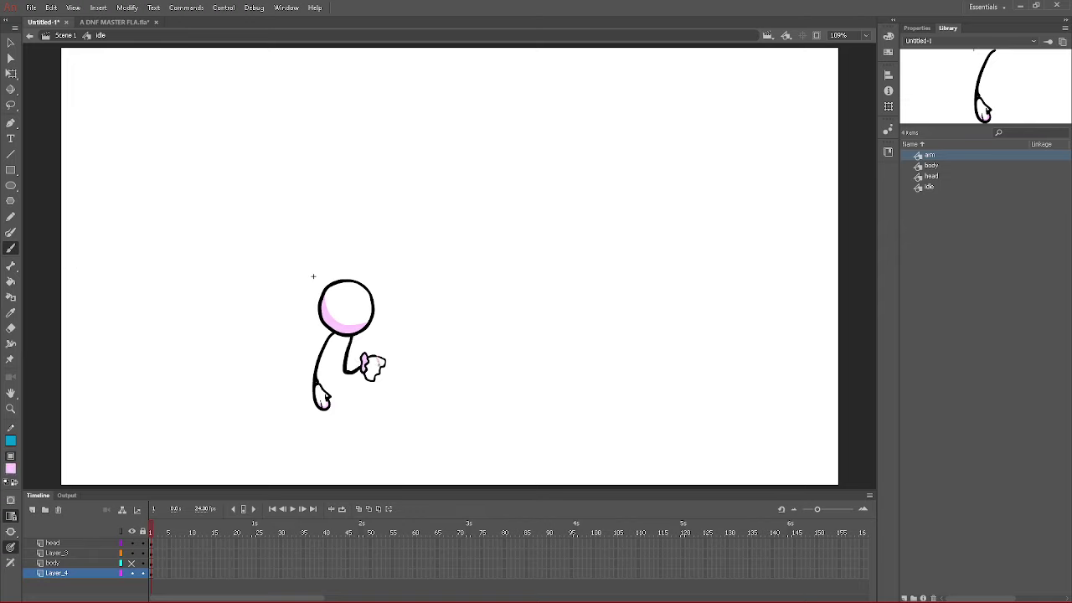
{"action": "left_click", "coordinate": [11, 281]}
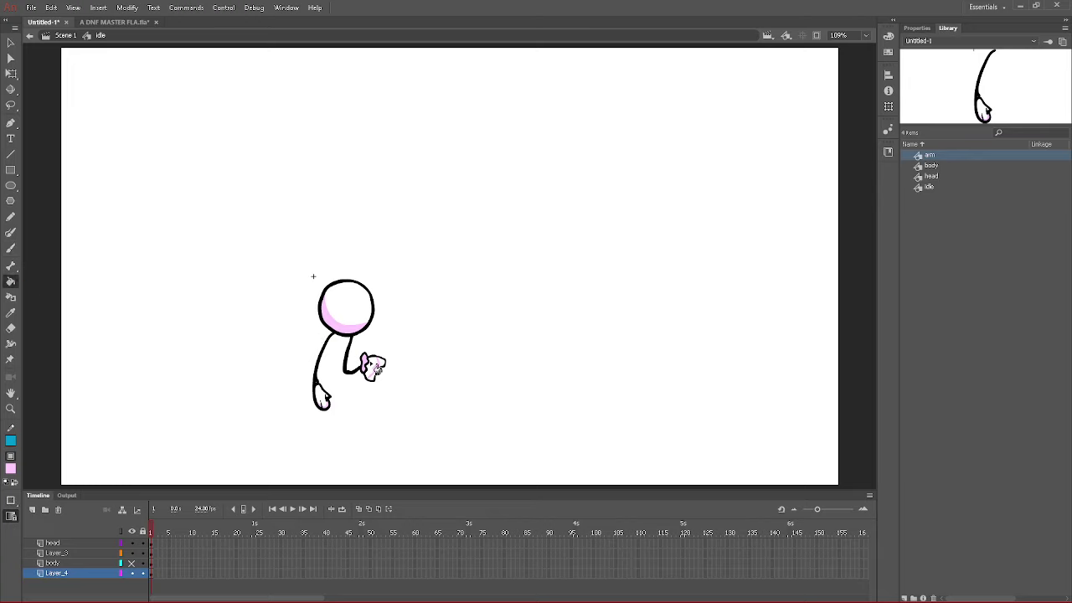
{"action": "left_click", "coordinate": [374, 368]}
{"action": "key", "text": "ctrl+z"}
{"action": "key", "text": "b"}
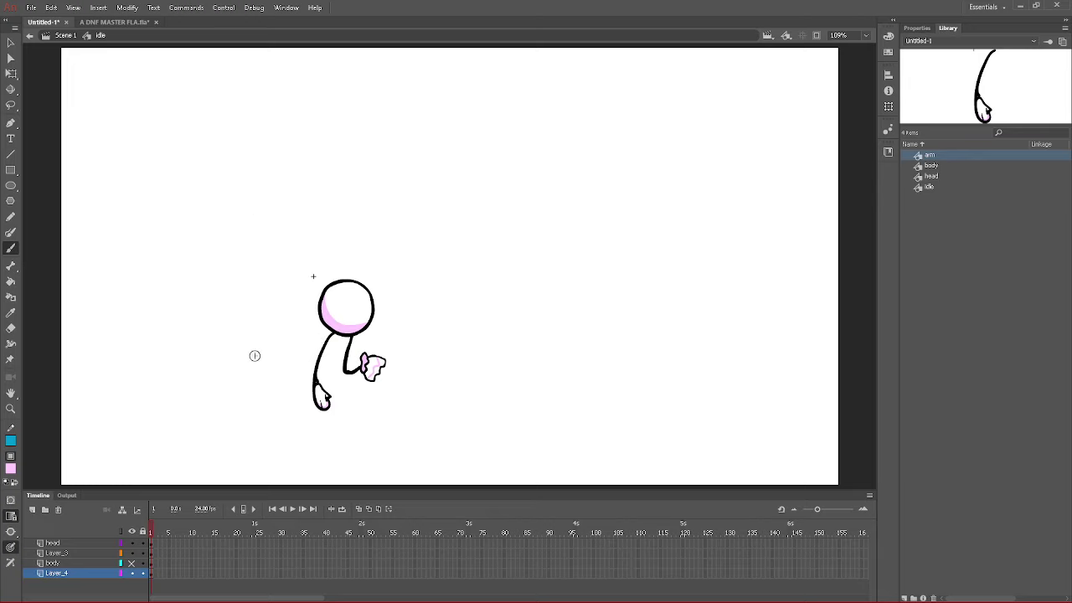
{"action": "left_click", "coordinate": [11, 280]}
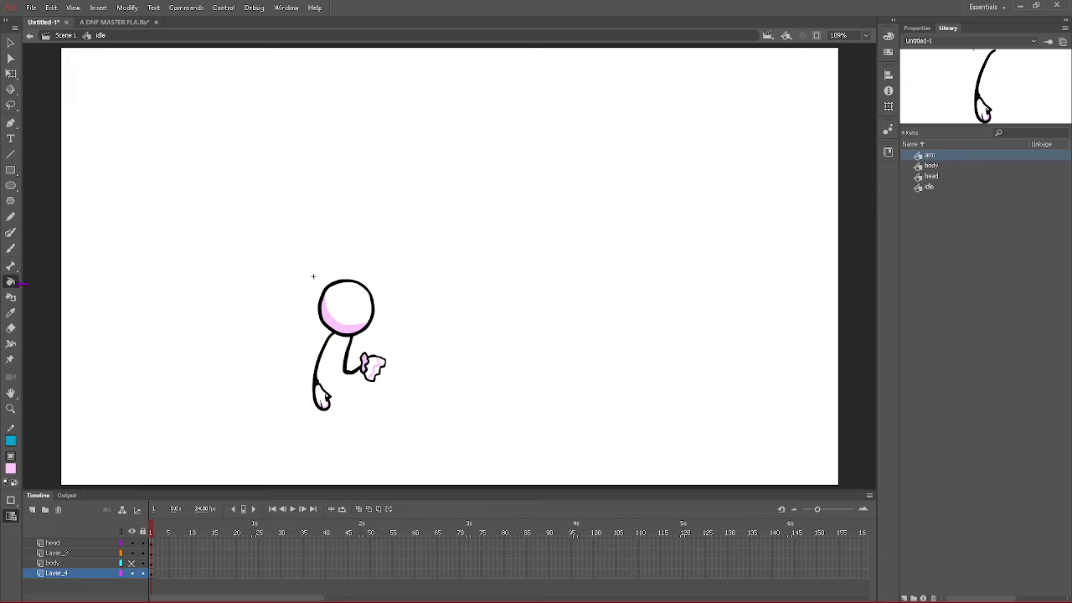
{"action": "left_click", "coordinate": [10, 312]}
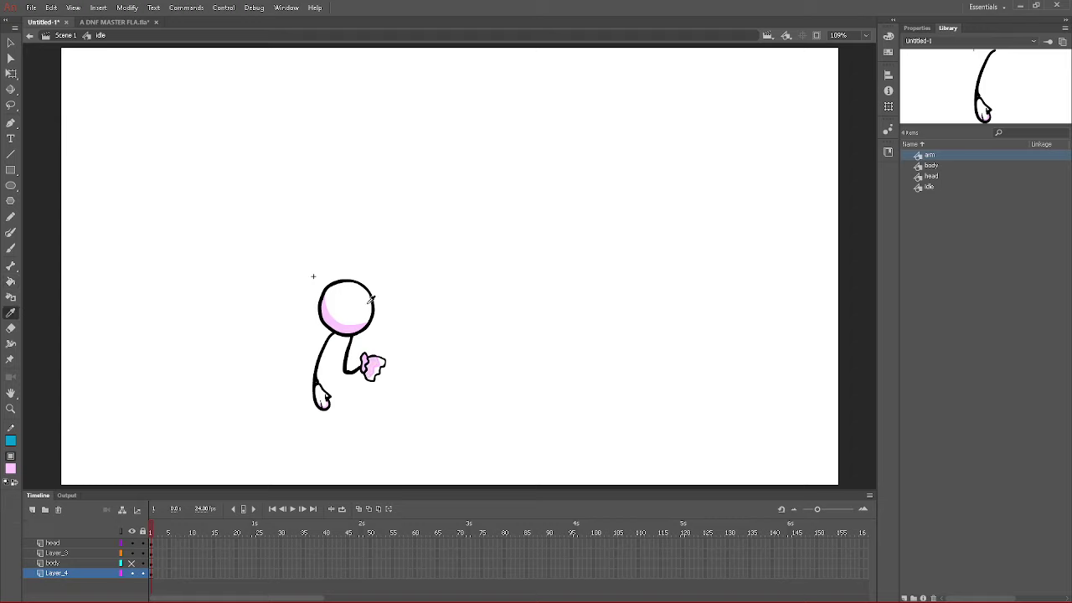
{"action": "left_click", "coordinate": [154, 315]}
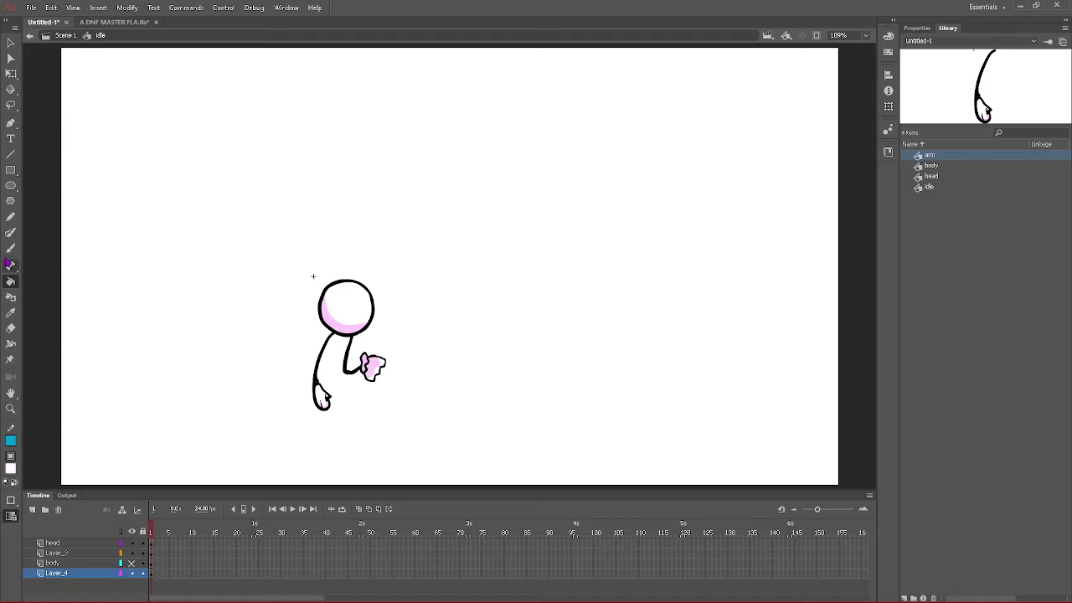
- Brush a black microphone outline held in the fist, with a round head and collar above and a handle end below
{"action": "left_click", "coordinate": [10, 249]}
{"action": "left_click", "coordinate": [12, 476]}
{"action": "left_click", "coordinate": [56, 359]}
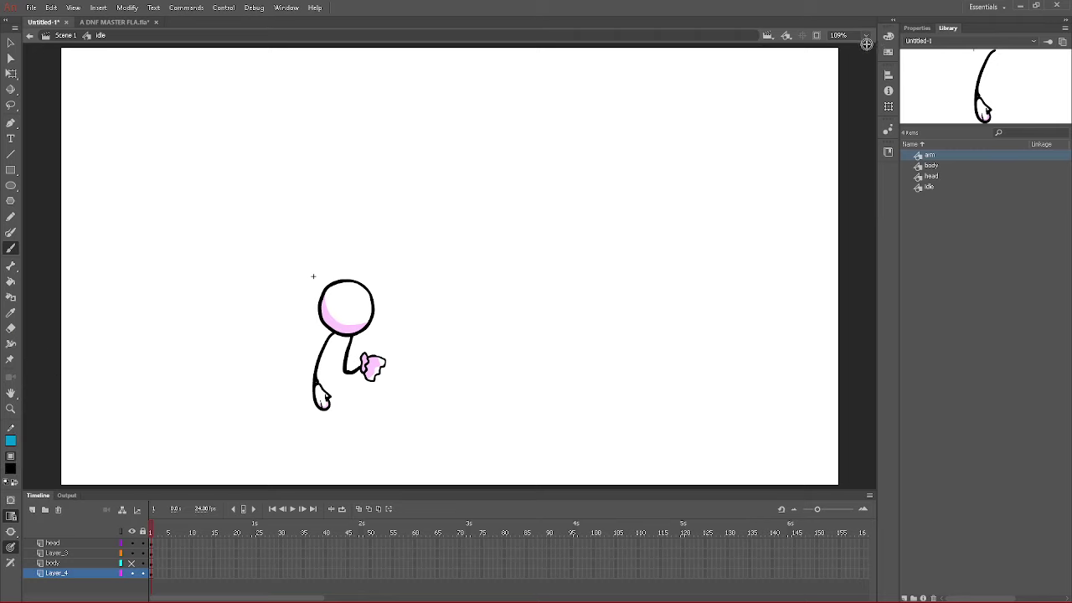
{"action": "left_click", "coordinate": [866, 36]}
{"action": "left_click", "coordinate": [829, 134]}
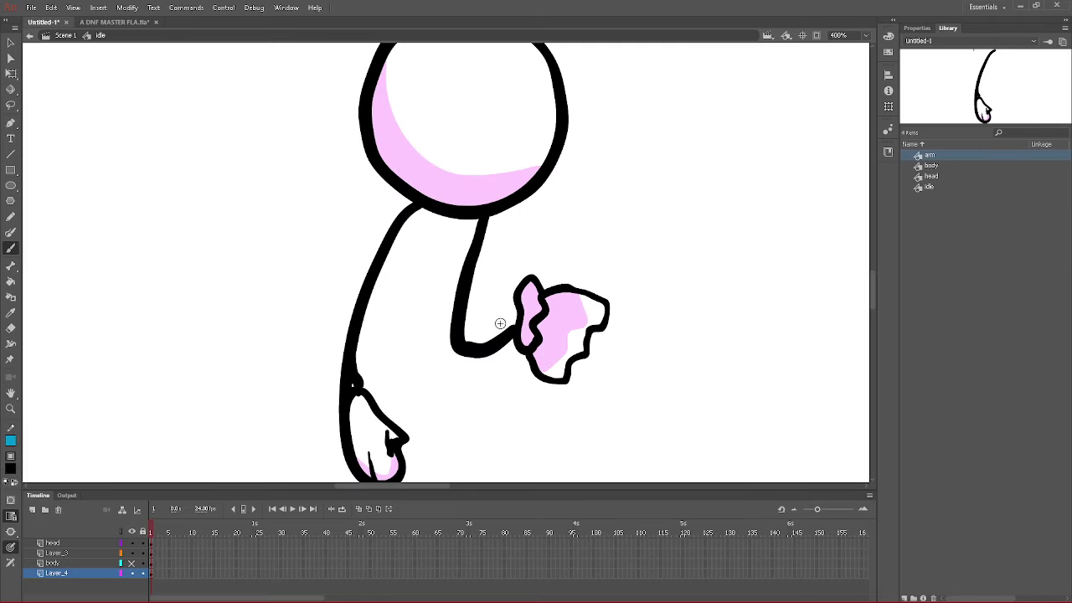
{"action": "mouse_move", "coordinate": [608, 294]}
{"action": "left_mouse_down"}
{"action": "mouse_move", "coordinate": [547, 274]}
{"action": "mouse_move", "coordinate": [547, 285]}
{"action": "mouse_move", "coordinate": [587, 277]}
{"action": "mouse_move", "coordinate": [606, 301]}
{"action": "mouse_move", "coordinate": [617, 253]}
{"action": "mouse_move", "coordinate": [607, 230]}
{"action": "mouse_move", "coordinate": [576, 221]}
{"action": "mouse_move", "coordinate": [552, 233]}
{"action": "mouse_move", "coordinate": [546, 278]}
{"action": "left_mouse_up"}
{"action": "key", "text": "ctrl+z"}
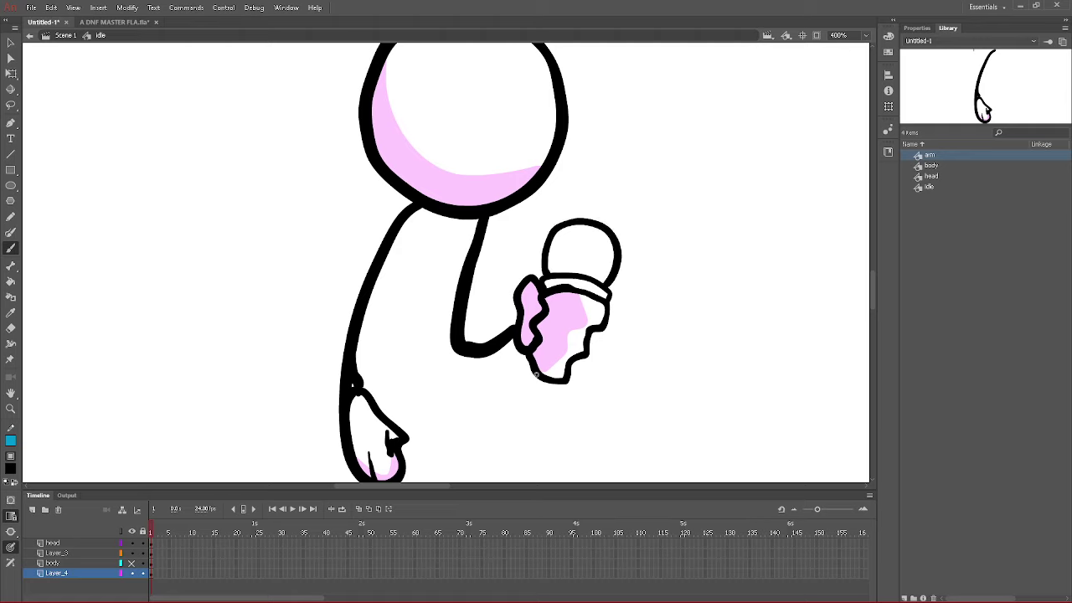
{"action": "left_click_drag", "start_coordinate": [536, 375], "coordinate": [544, 404]}
- Try to draw curved vertical grille lines on the microphone head
{"action": "mouse_move", "coordinate": [577, 273]}
{"action": "left_mouse_down"}
{"action": "mouse_move", "coordinate": [585, 227]}
{"action": "mouse_move", "coordinate": [600, 268]}
{"action": "mouse_move", "coordinate": [568, 225]}
{"action": "mouse_move", "coordinate": [614, 247]}
{"action": "left_mouse_up"}
{"action": "key", "text": "ctrl+z"}
{"action": "key", "text": "ctrl+z"}
{"action": "key", "text": "ctrl+z"}
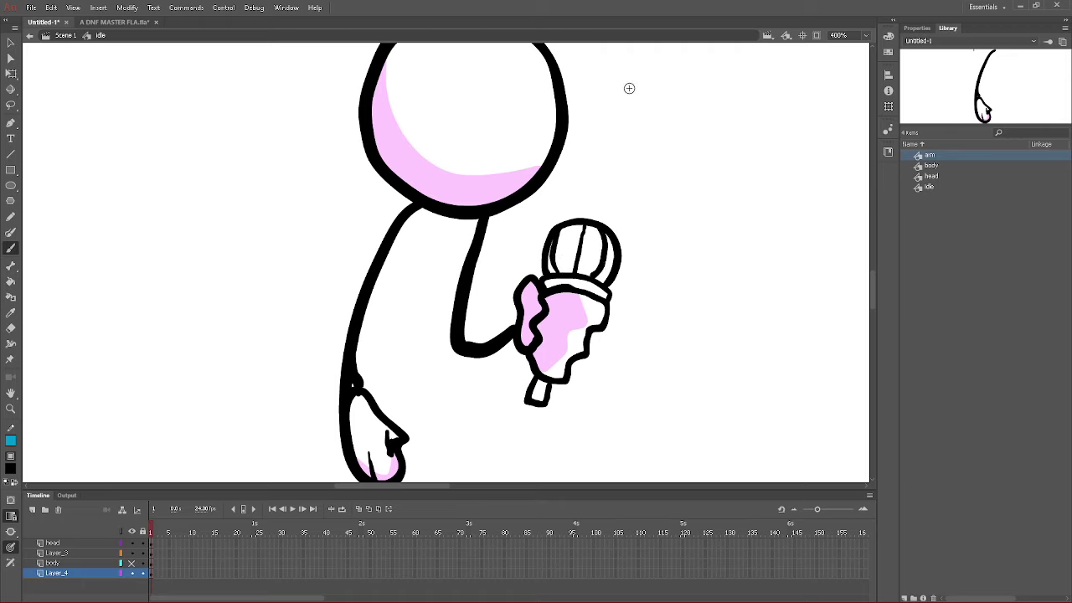
{"action": "key", "text": "ctrl+z"}
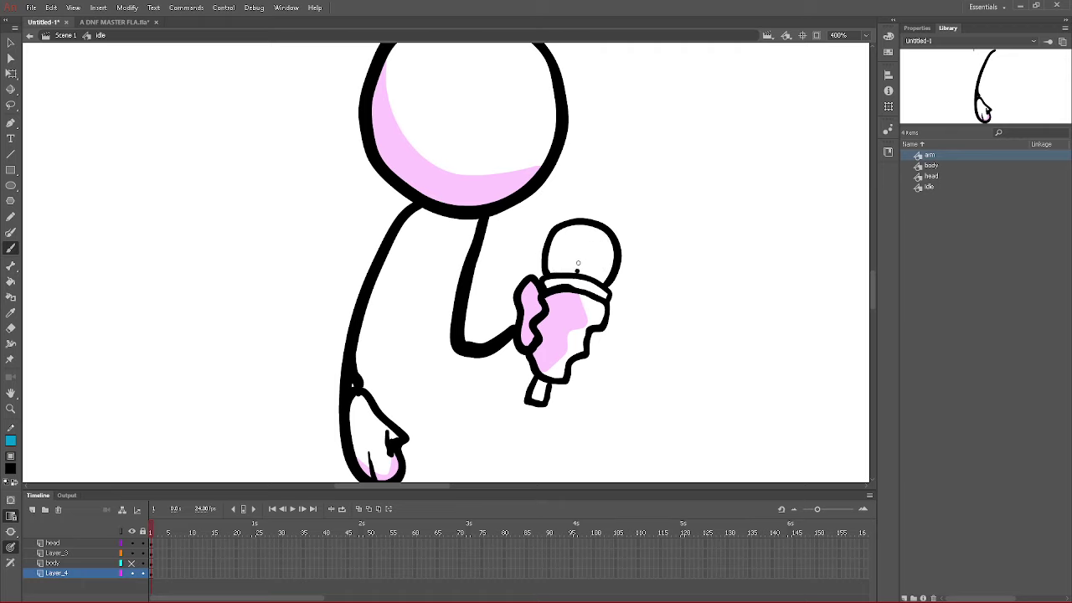
- Draw curved vertical and horizontal grille lines across the microphone head
{"action": "mouse_move", "coordinate": [578, 266]}
{"action": "left_mouse_down"}
{"action": "mouse_move", "coordinate": [596, 233]}
{"action": "mouse_move", "coordinate": [594, 277]}
{"action": "mouse_move", "coordinate": [567, 226]}
{"action": "left_mouse_up"}
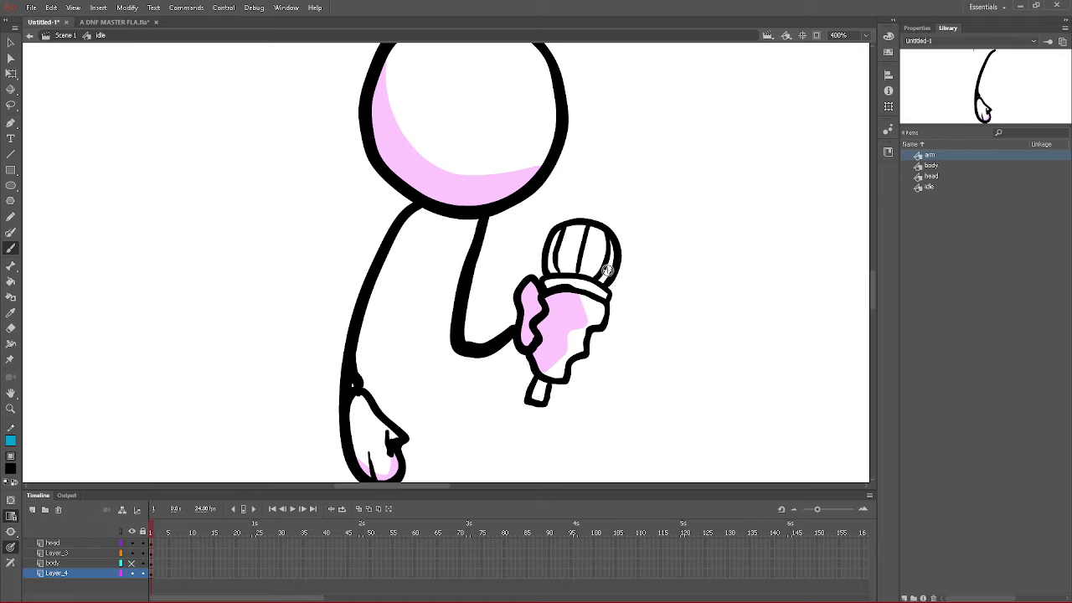
{"action": "mouse_move", "coordinate": [611, 263]}
{"action": "left_mouse_down"}
{"action": "mouse_move", "coordinate": [575, 237]}
{"action": "mouse_move", "coordinate": [546, 268]}
{"action": "mouse_move", "coordinate": [557, 257]}
{"action": "mouse_move", "coordinate": [611, 263]}
{"action": "mouse_move", "coordinate": [615, 252]}
{"action": "mouse_move", "coordinate": [546, 244]}
{"action": "left_mouse_up"}
{"action": "key", "text": "ctrl+z"}
{"action": "key", "text": "ctrl+z"}
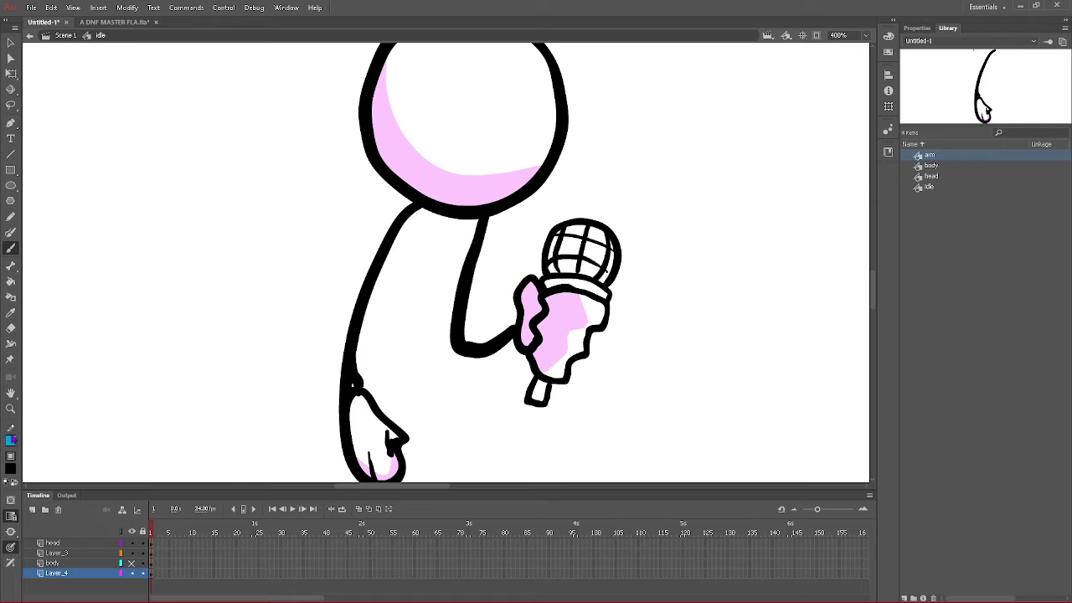
- Paint the inner half of the microphone head, collar and handle end with dark red #CC0000 shading
{"action": "left_click", "coordinate": [15, 483]}
{"action": "left_click", "coordinate": [11, 469]}
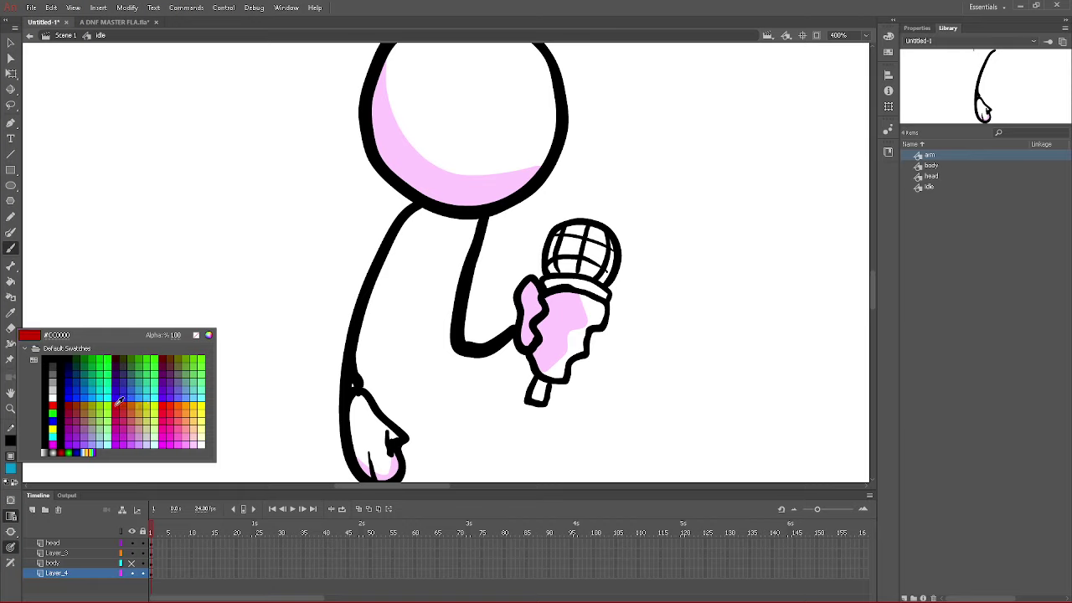
{"action": "left_click", "coordinate": [120, 402]}
{"action": "mouse_move", "coordinate": [546, 254]}
{"action": "left_mouse_down"}
{"action": "mouse_move", "coordinate": [571, 268]}
{"action": "mouse_move", "coordinate": [578, 243]}
{"action": "mouse_move", "coordinate": [554, 245]}
{"action": "mouse_move", "coordinate": [553, 268]}
{"action": "mouse_move", "coordinate": [573, 284]}
{"action": "mouse_move", "coordinate": [547, 286]}
{"action": "left_mouse_up"}
{"action": "left_click_drag", "start_coordinate": [537, 383], "coordinate": [532, 396]}
- Choose a brighter red and paint the remaining white areas of the microphone head, collar and handle end
{"action": "left_click", "coordinate": [10, 470]}
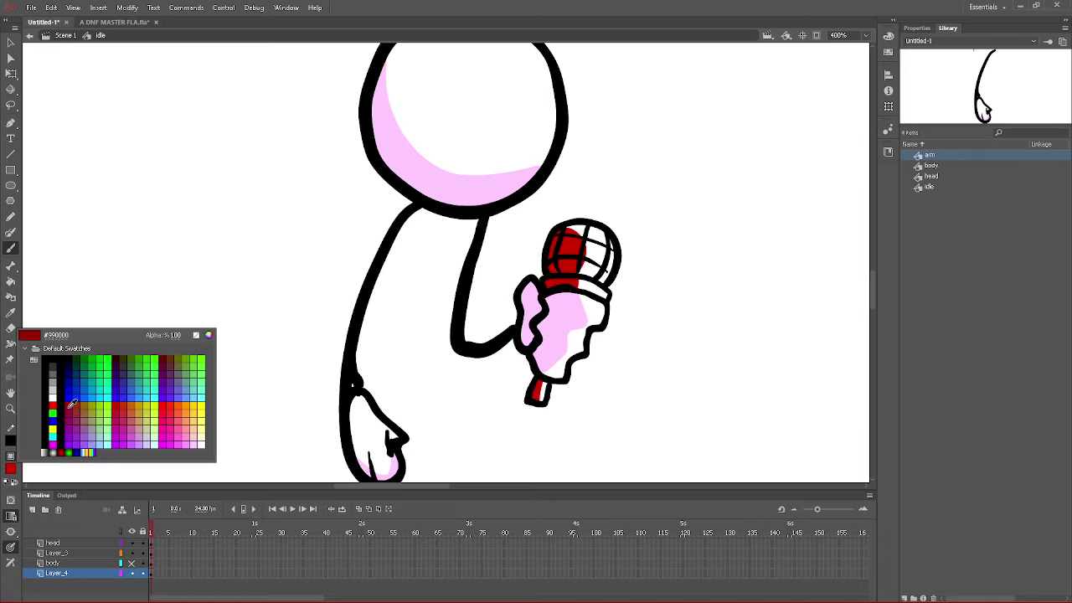
{"action": "left_click", "coordinate": [67, 401]}
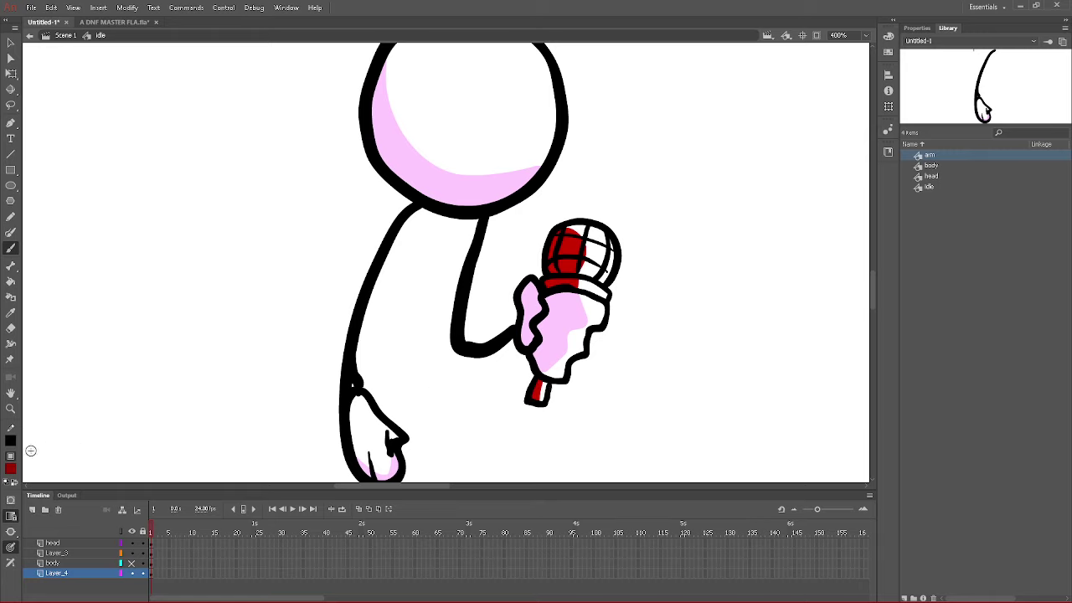
{"action": "left_click", "coordinate": [12, 469]}
{"action": "left_click", "coordinate": [156, 408]}
{"action": "mouse_move", "coordinate": [563, 279]}
{"action": "left_mouse_down"}
{"action": "mouse_move", "coordinate": [603, 285]}
{"action": "mouse_move", "coordinate": [593, 290]}
{"action": "left_mouse_up"}
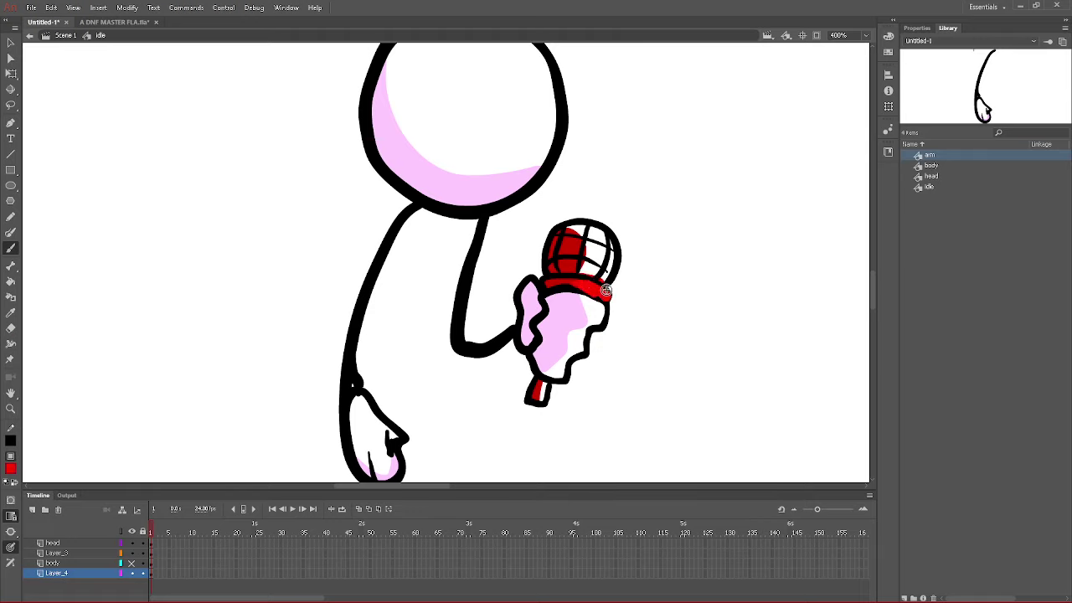
{"action": "mouse_move", "coordinate": [584, 282]}
{"action": "left_mouse_down"}
{"action": "mouse_move", "coordinate": [610, 252]}
{"action": "mouse_move", "coordinate": [578, 228]}
{"action": "mouse_move", "coordinate": [562, 243]}
{"action": "mouse_move", "coordinate": [587, 270]}
{"action": "left_mouse_up"}
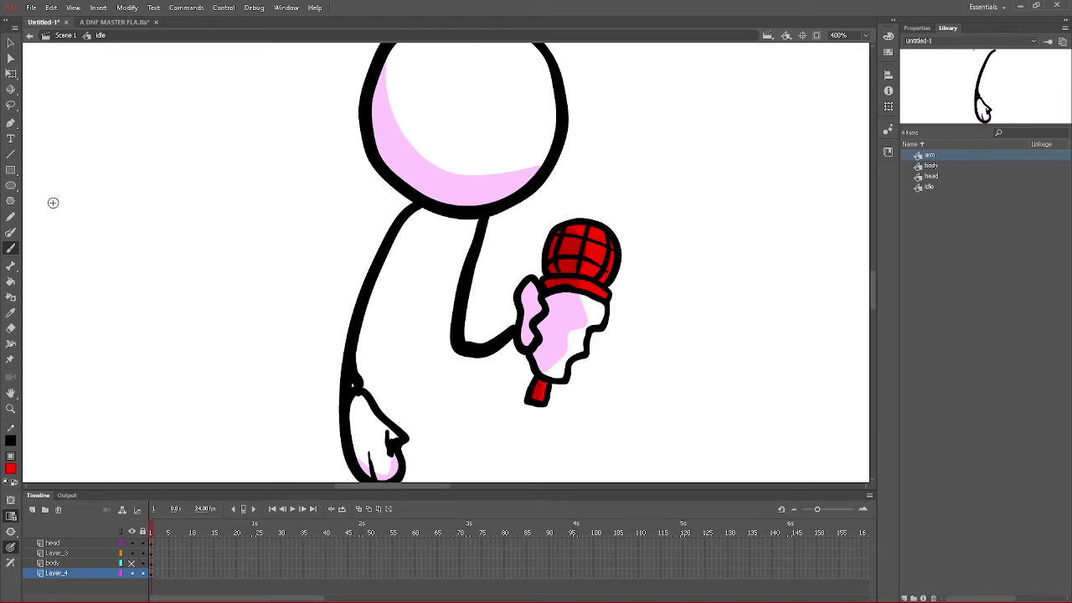
- Fill the small gap at the wrist inside the hanging arm symbol with black and return to the idle symbol
{"action": "left_click", "coordinate": [8, 41]}
{"action": "double_click", "coordinate": [350, 368]}
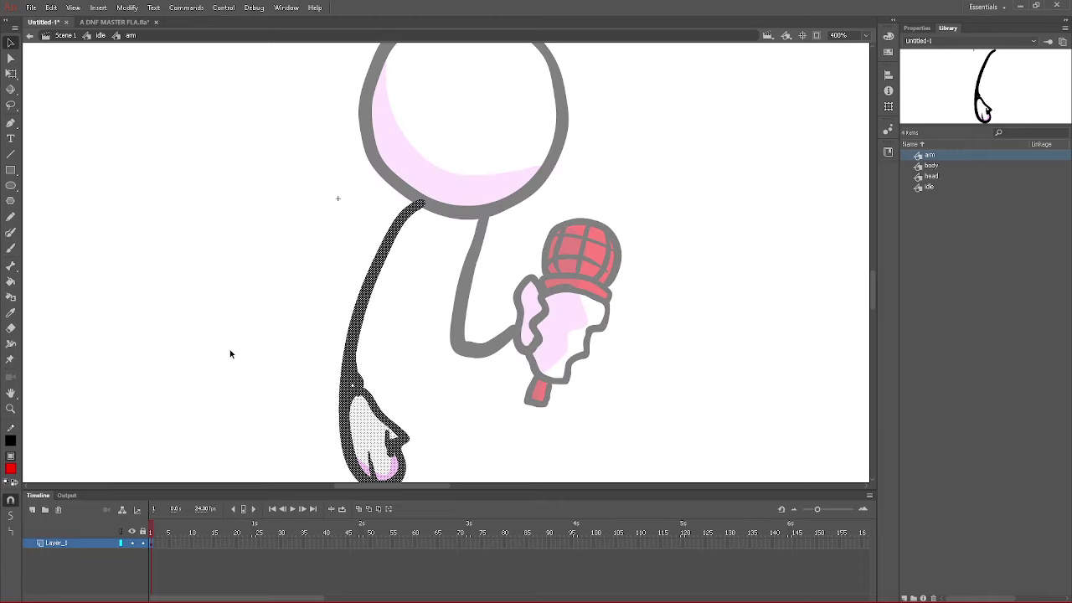
{"action": "left_click", "coordinate": [11, 248]}
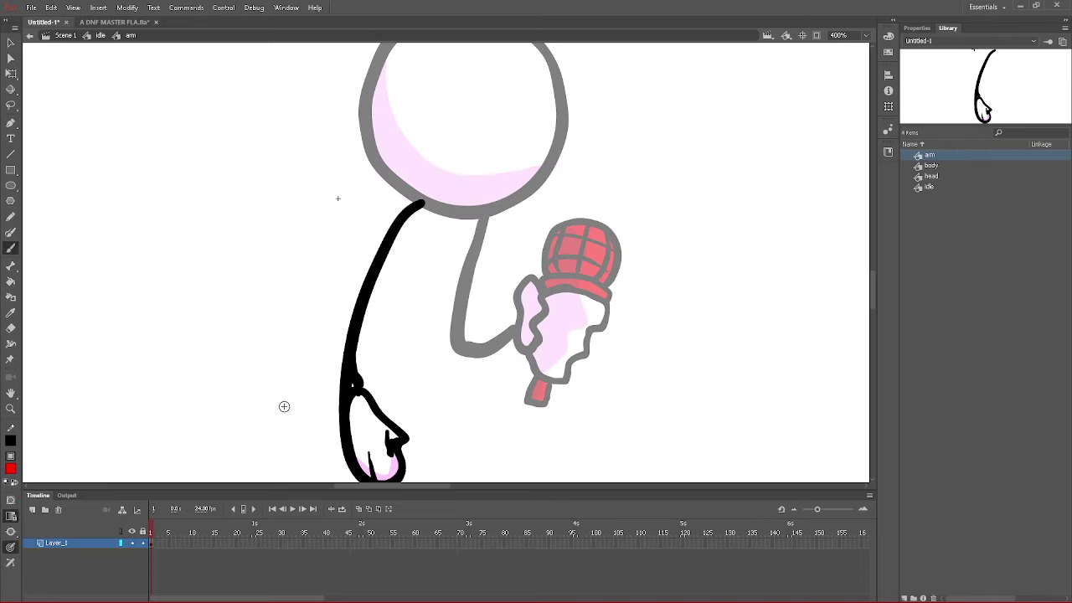
{"action": "left_click", "coordinate": [14, 482]}
{"action": "left_click", "coordinate": [99, 36]}
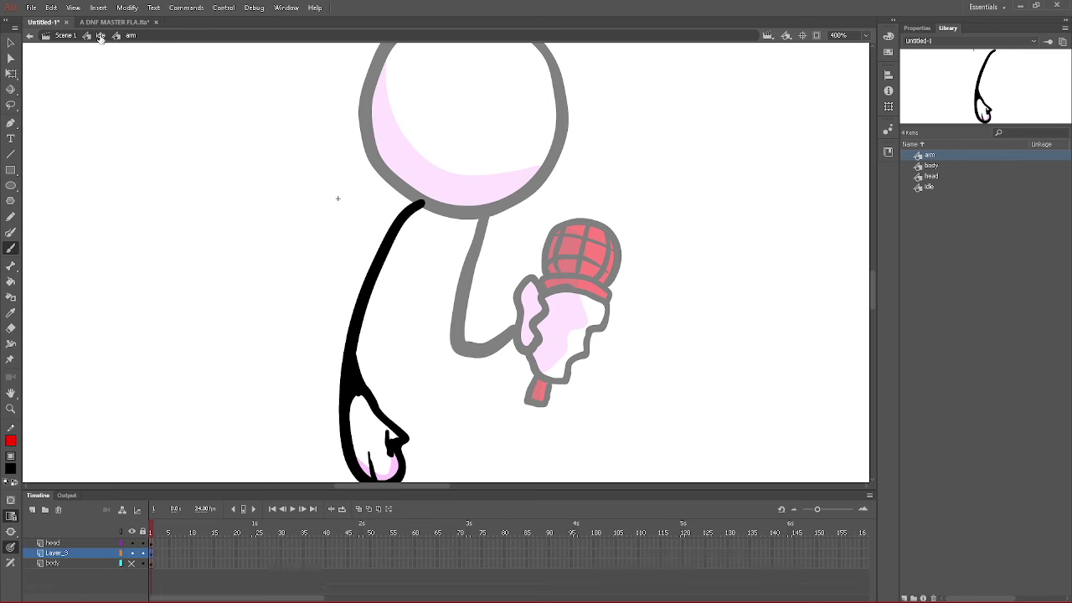
- Convert the arm holding the microphone into a graphic symbol named mic
{"action": "left_click", "coordinate": [57, 574]}
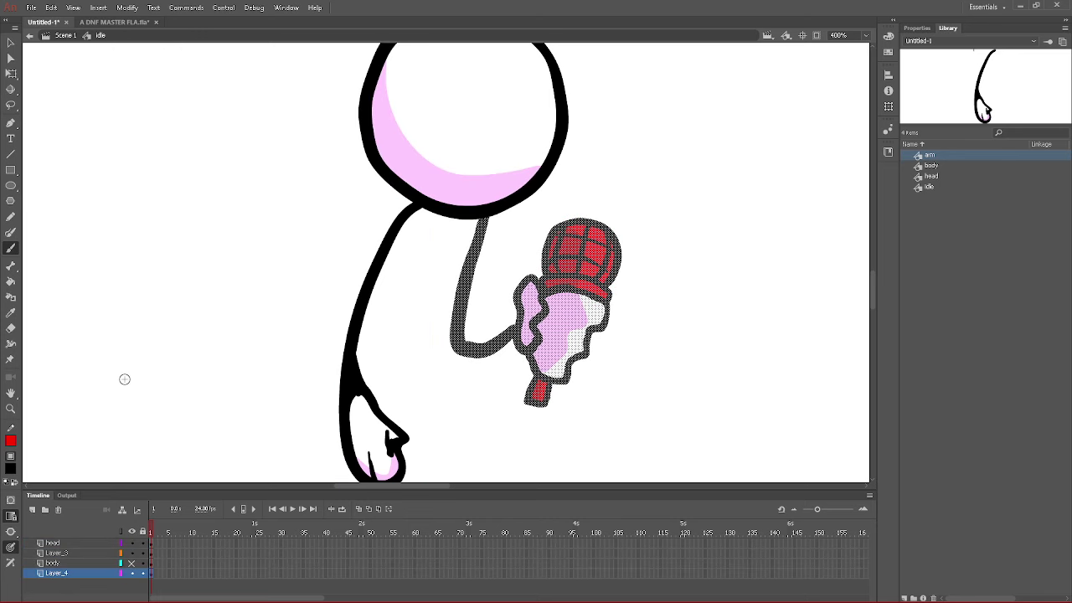
{"action": "key", "text": "F8"}
{"action": "type", "text": "mic"}
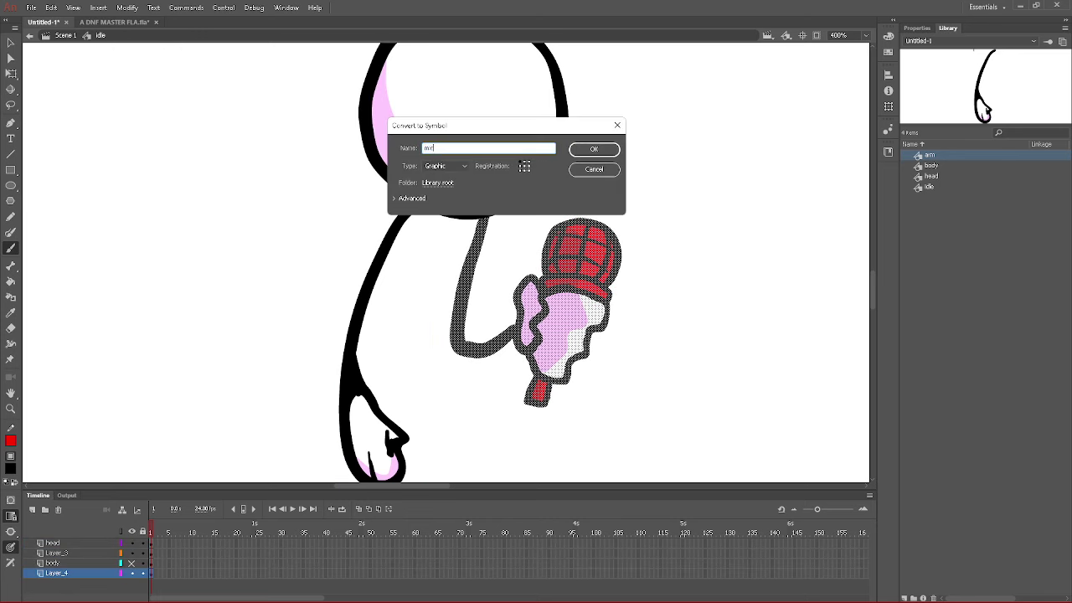
{"action": "key", "text": "Return"}
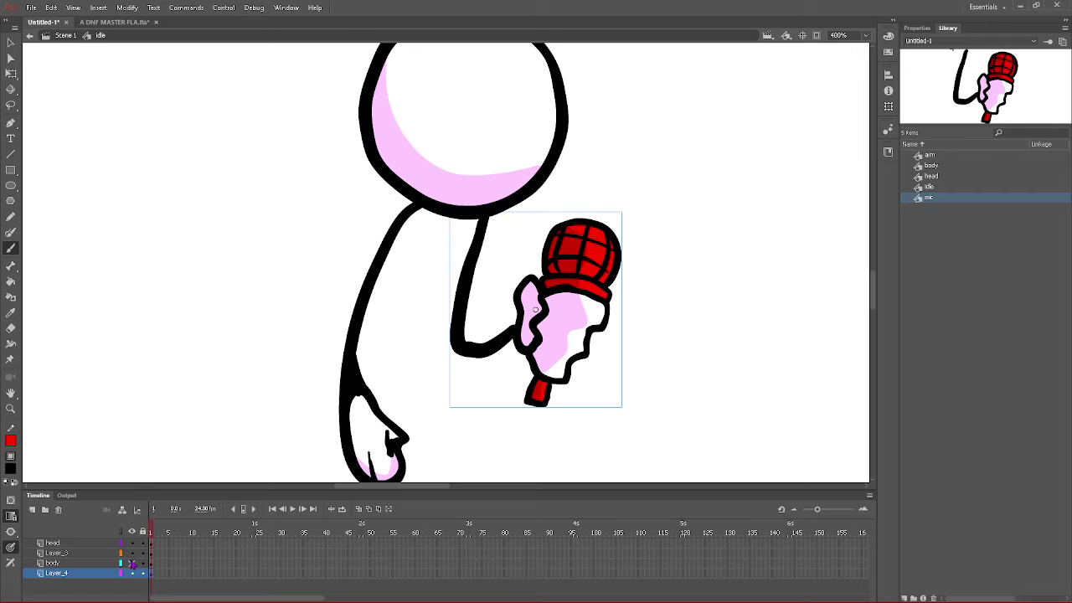
- Show the body layer and draw two black dot eyes and a curved mouth on a new layer above the head
{"action": "left_click", "coordinate": [131, 563]}
{"action": "left_click", "coordinate": [31, 510]}
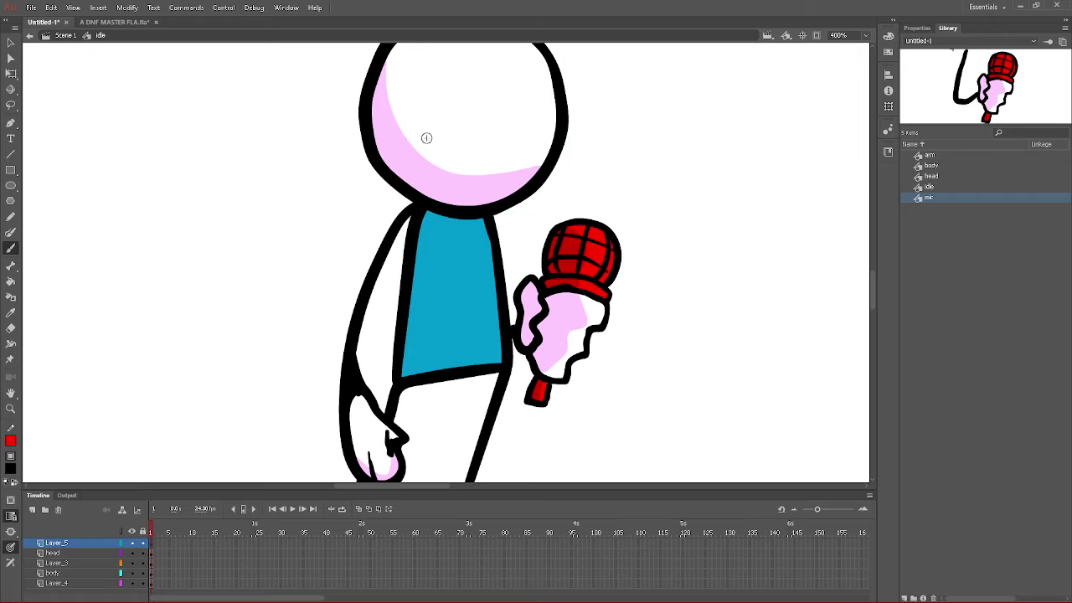
{"action": "scroll", "coordinate": [872, 285], "scroll_direction": "up", "scroll_amount": 5}
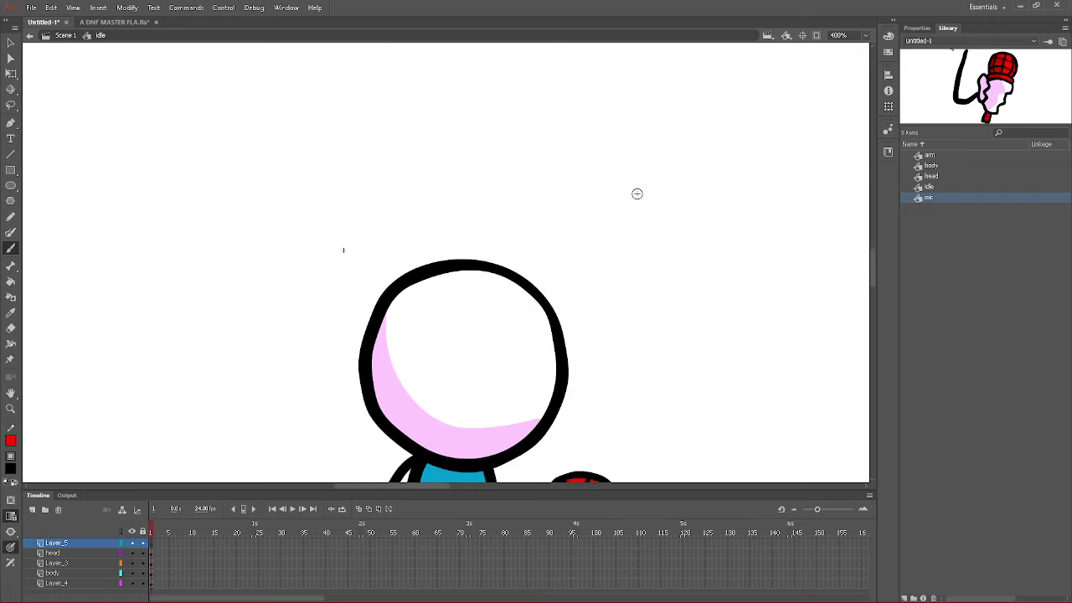
{"action": "mouse_move", "coordinate": [574, 296]}
{"action": "left_mouse_down"}
{"action": "mouse_move", "coordinate": [565, 271]}
{"action": "mouse_move", "coordinate": [520, 385]}
{"action": "left_mouse_up"}
{"action": "key", "text": "ctrl+z"}
{"action": "mouse_move", "coordinate": [408, 402]}
{"action": "left_mouse_down"}
{"action": "mouse_move", "coordinate": [477, 435]}
{"action": "mouse_move", "coordinate": [524, 419]}
{"action": "mouse_move", "coordinate": [486, 425]}
{"action": "mouse_move", "coordinate": [423, 411]}
{"action": "left_mouse_up"}
{"action": "key", "text": "ctrl+z"}
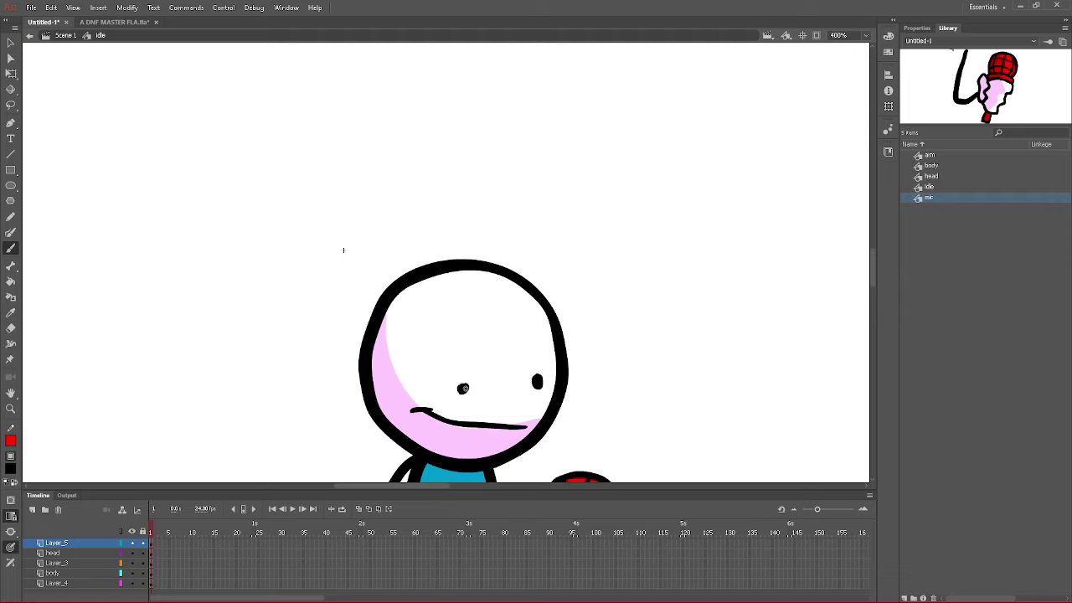
- Convert the drawn eyes and mouth into a graphic symbol named face
{"action": "left_click", "coordinate": [150, 544]}
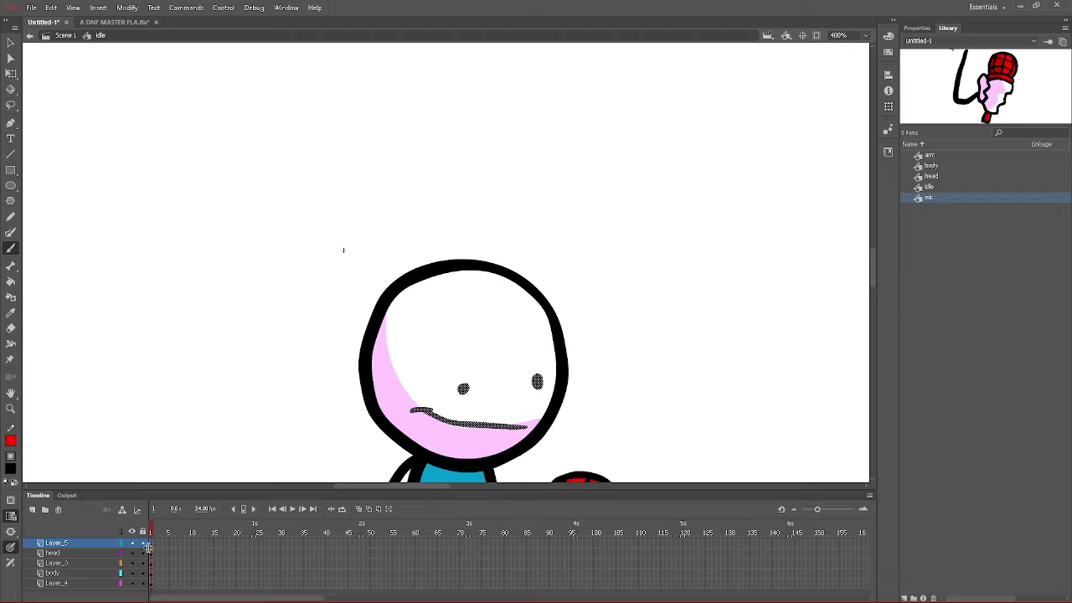
{"action": "key", "text": "F8"}
{"action": "type", "text": "f"}
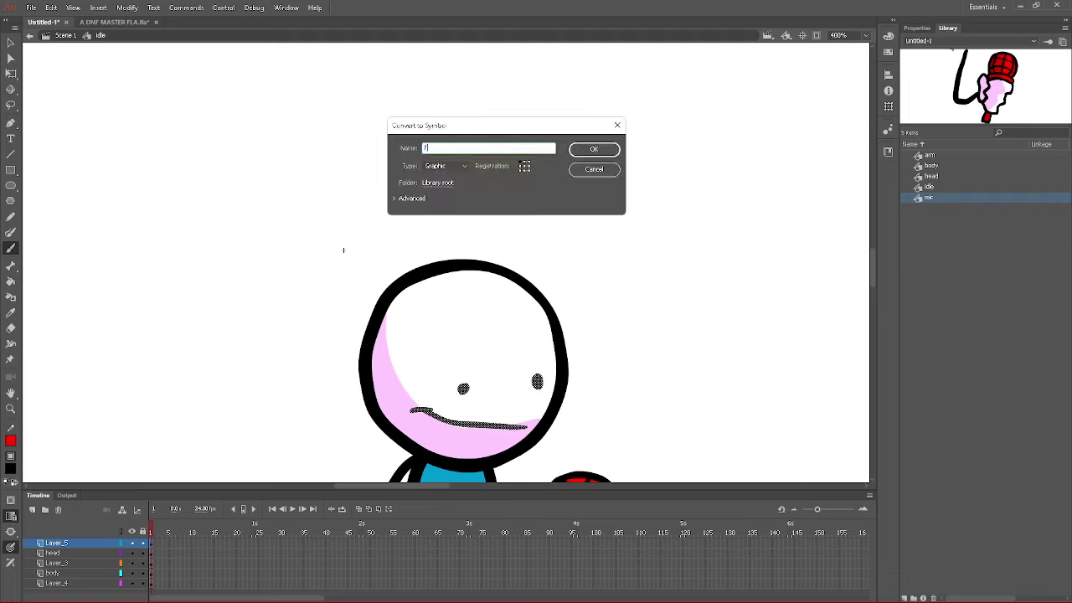
{"action": "type", "text": "ace"}
{"action": "key", "text": "Return"}
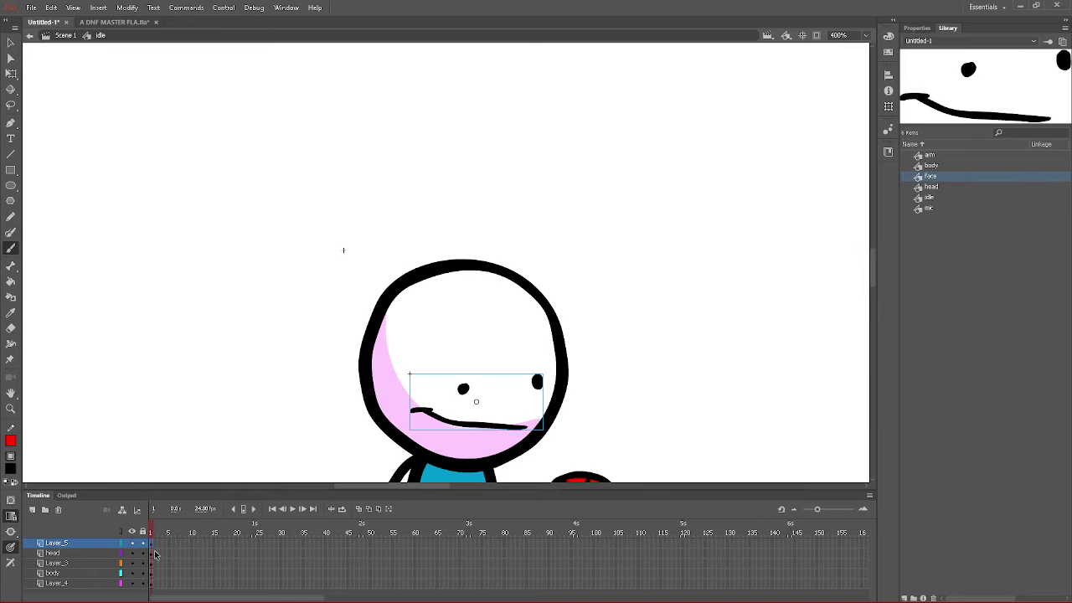
- Rename the layers holding the face, the microphone arm and the hanging arm as face, mic and arm
{"action": "double_click", "coordinate": [62, 542]}
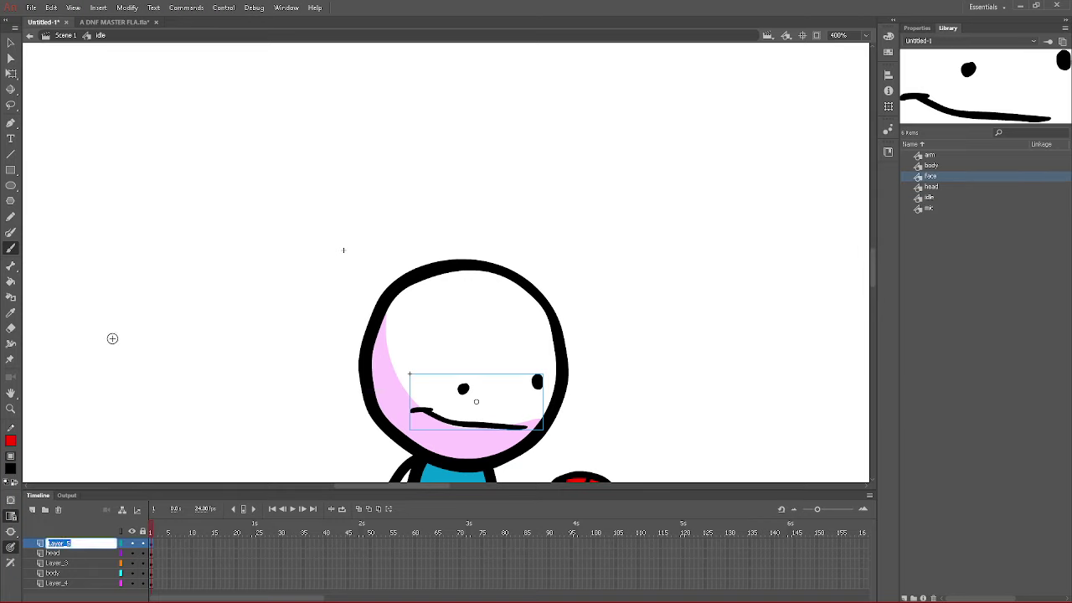
{"action": "type", "text": "face"}
{"action": "double_click", "coordinate": [57, 582]}
{"action": "type", "text": "mi"}
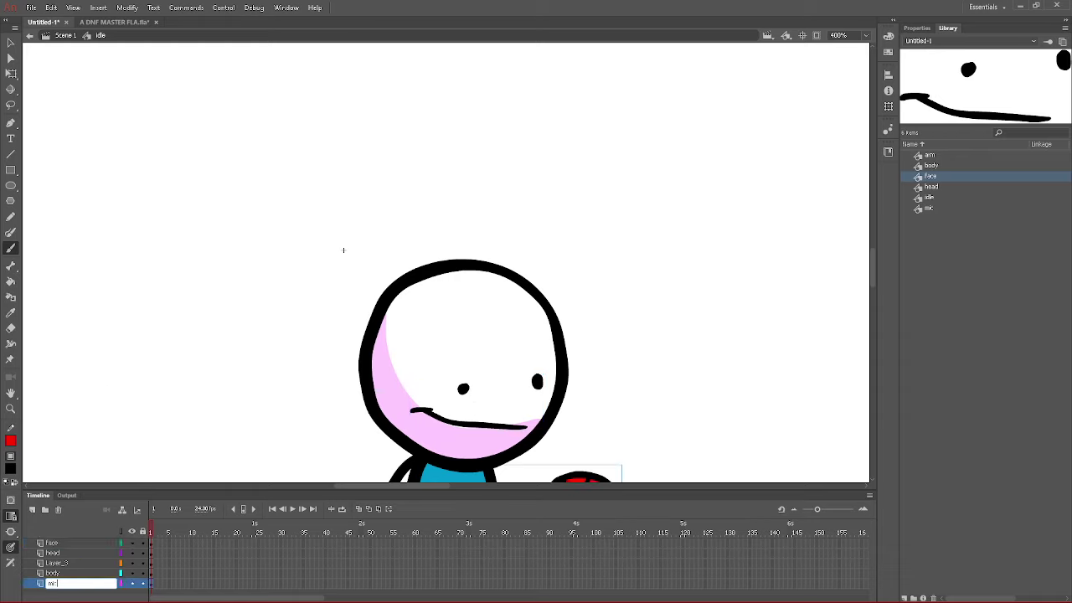
{"action": "type", "text": "c"}
{"action": "double_click", "coordinate": [61, 563]}
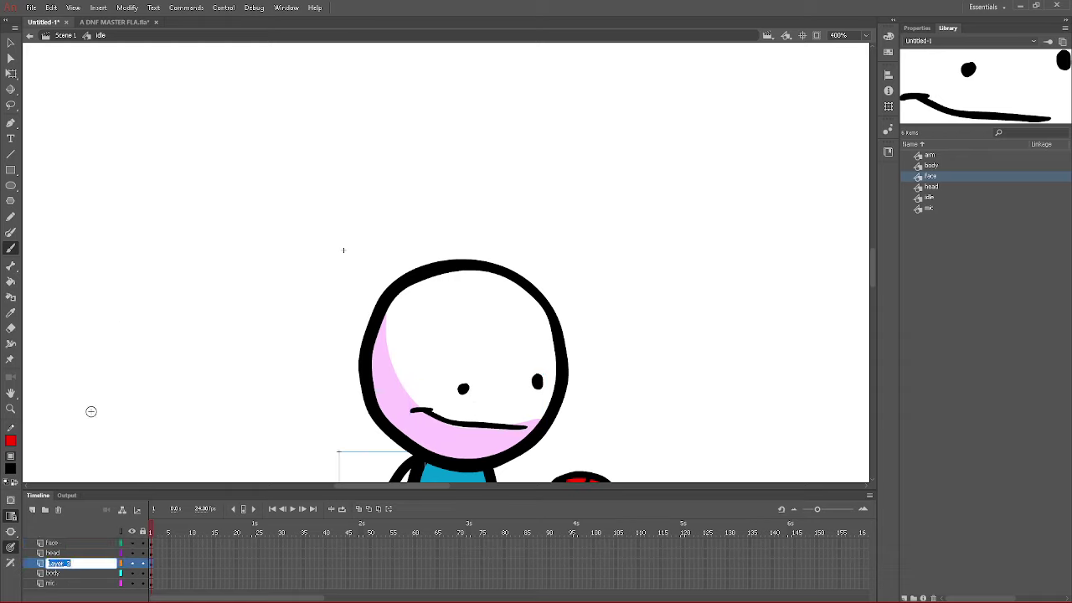
{"action": "type", "text": "arm"}
{"action": "key", "text": "Return"}
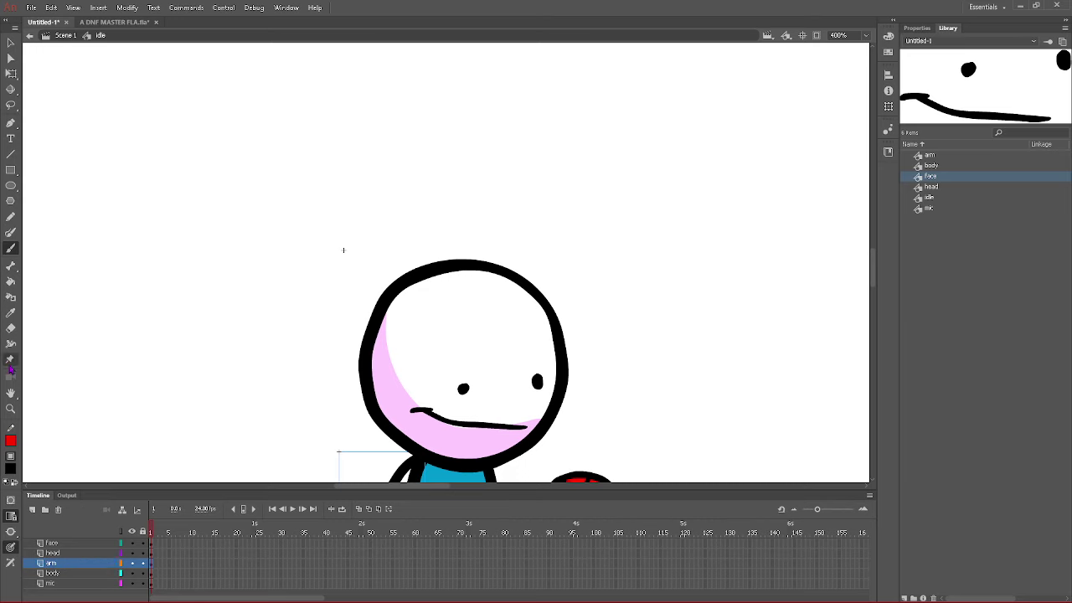
- Try to shift the head slightly down and forward without the face, and undo the move
{"action": "left_click", "coordinate": [11, 393]}
{"action": "left_click_drag", "start_coordinate": [246, 457], "coordinate": [194, 273]}
{"action": "left_click_drag", "start_coordinate": [209, 376], "coordinate": [232, 298]}
{"action": "left_click", "coordinate": [867, 36]}
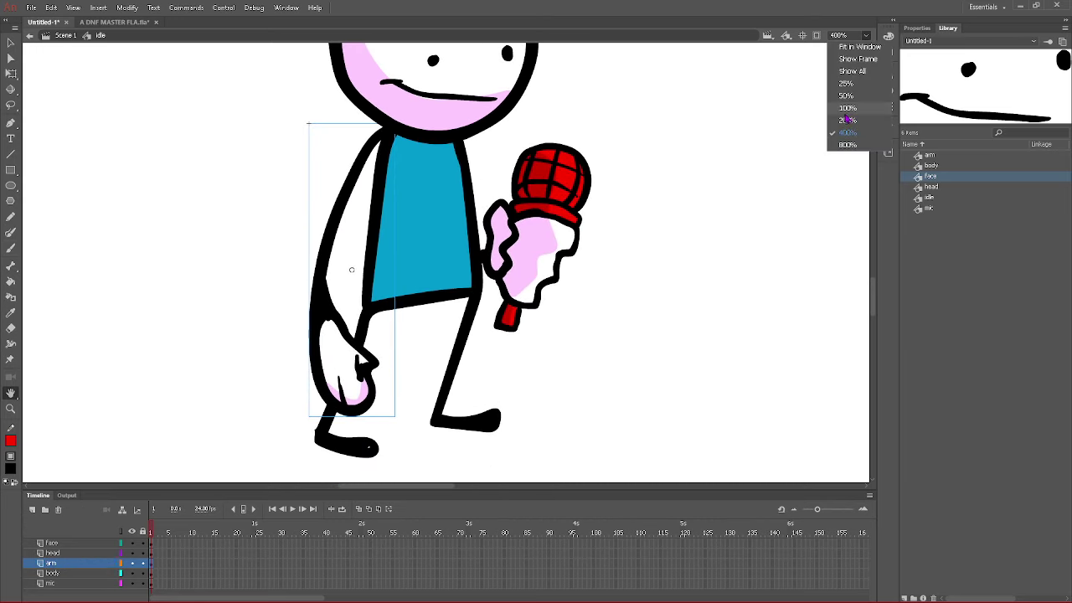
{"action": "left_click", "coordinate": [848, 120]}
{"action": "left_click_drag", "start_coordinate": [302, 305], "coordinate": [288, 367]}
{"action": "left_click", "coordinate": [11, 43]}
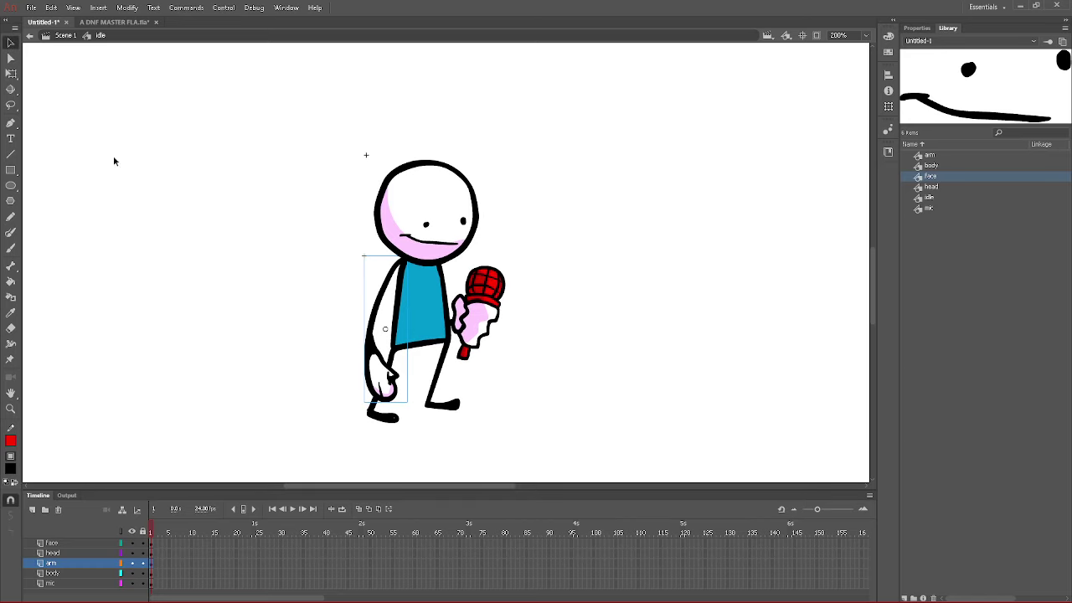
{"action": "left_click", "coordinate": [170, 263]}
{"action": "left_click_drag", "start_coordinate": [381, 228], "coordinate": [391, 234]}
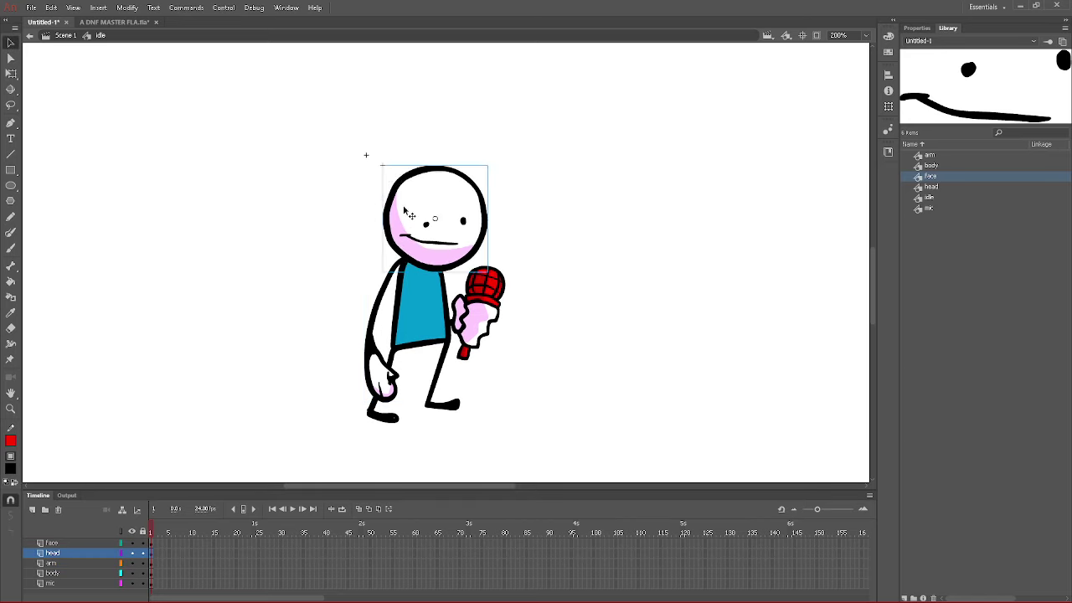
{"action": "key", "text": "ctrl+z"}
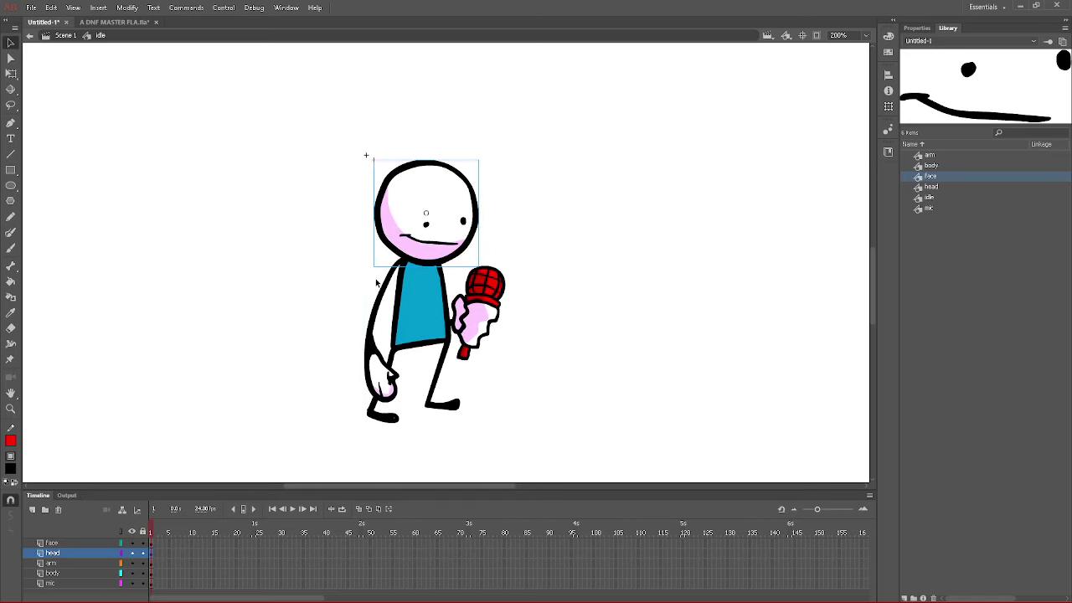
- Move the face and head together slightly down toward the body
{"action": "left_click", "coordinate": [151, 542]}
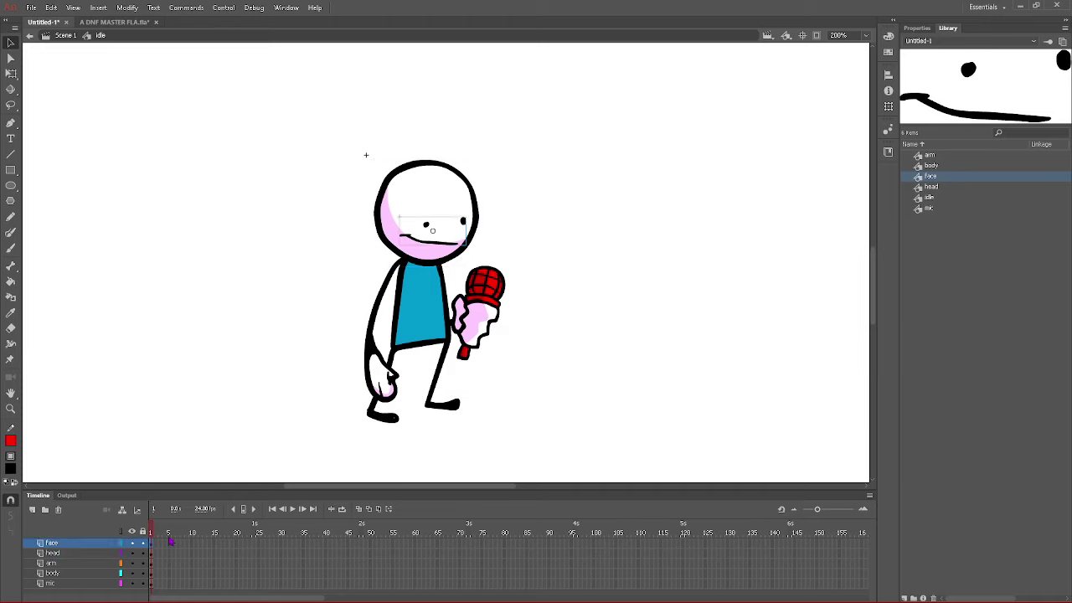
{"action": "left_click", "coordinate": [151, 555]}
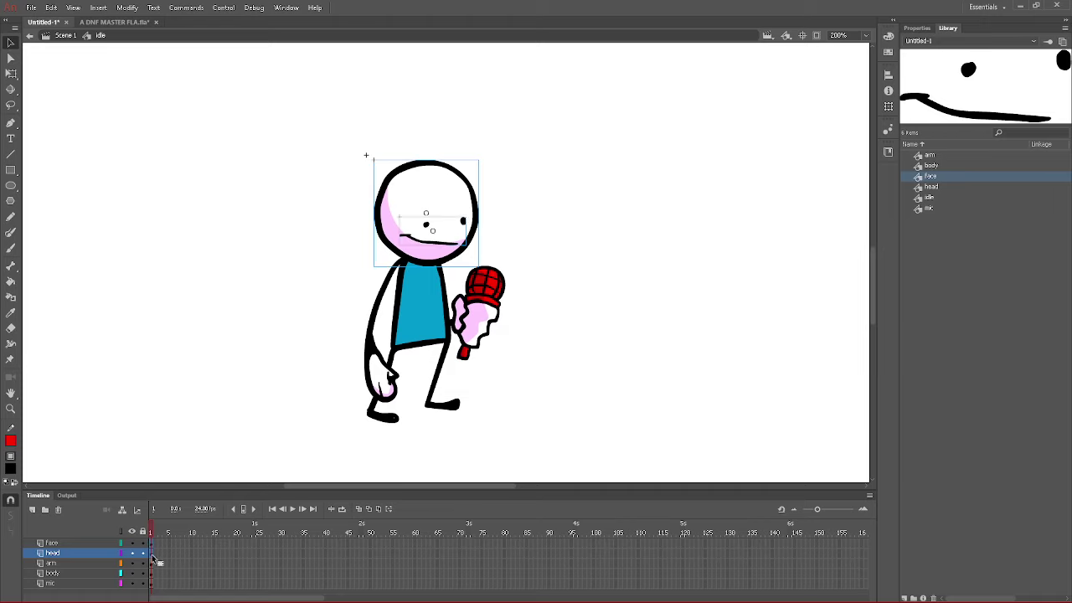
{"action": "left_click_drag", "start_coordinate": [403, 204], "coordinate": [398, 208]}
{"action": "key", "text": "Up"}
{"action": "key", "text": "Right"}
{"action": "key", "text": "Right"}
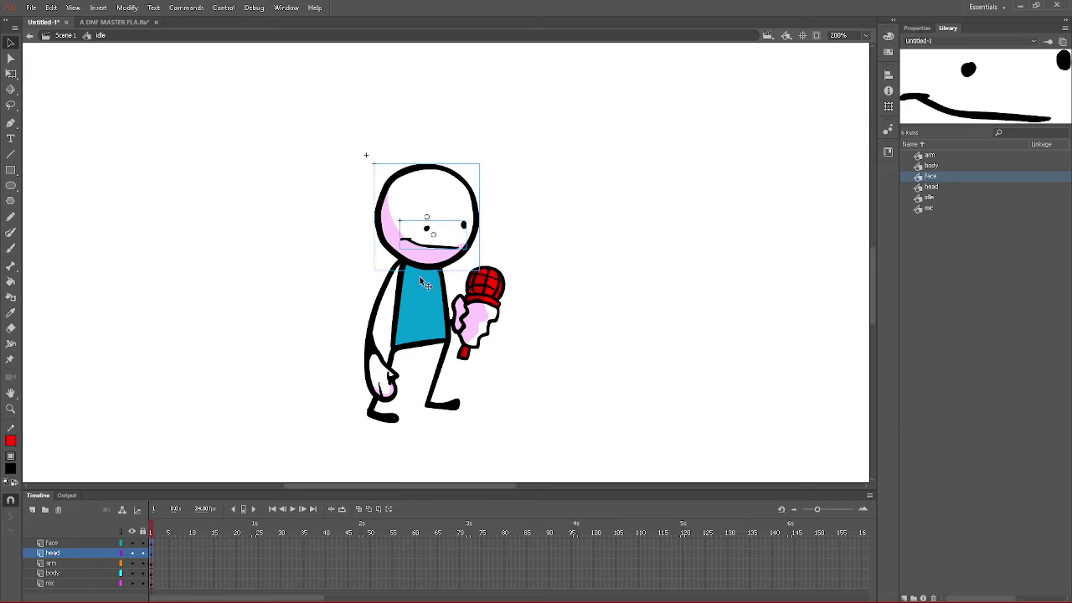
{"action": "key", "text": "Up"}
- Rotate the head and face together slightly clockwise so they tilt toward the microphone
{"action": "left_click", "coordinate": [10, 74]}
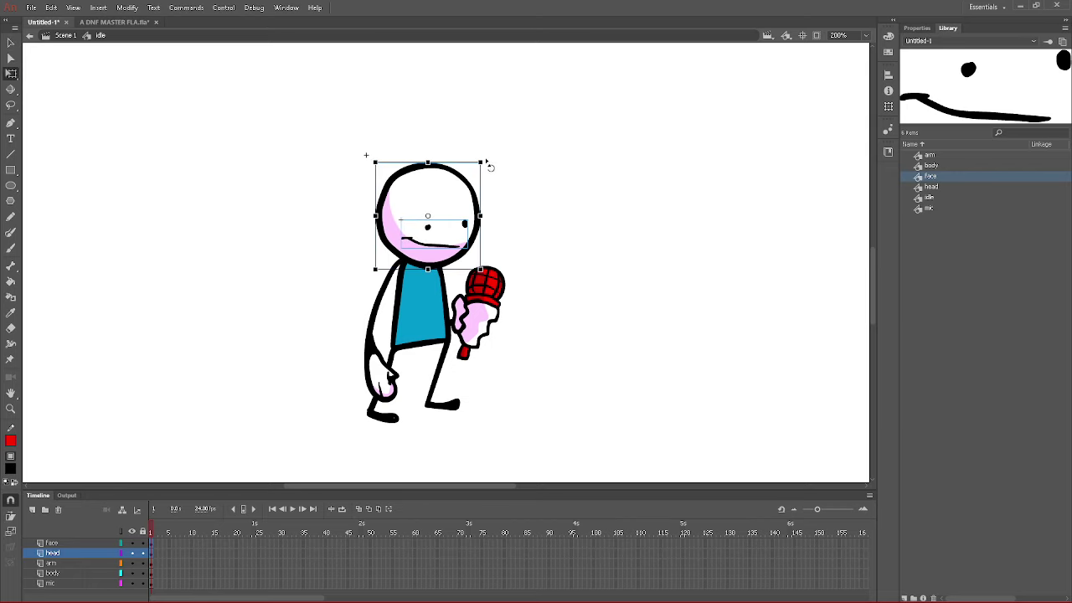
{"action": "mouse_move", "coordinate": [489, 165]}
{"action": "left_mouse_down"}
{"action": "mouse_move", "coordinate": [506, 179]}
{"action": "mouse_move", "coordinate": [501, 190]}
{"action": "mouse_move", "coordinate": [511, 189]}
{"action": "mouse_move", "coordinate": [503, 173]}
{"action": "left_mouse_up"}
{"action": "key", "text": "ctrl+z"}
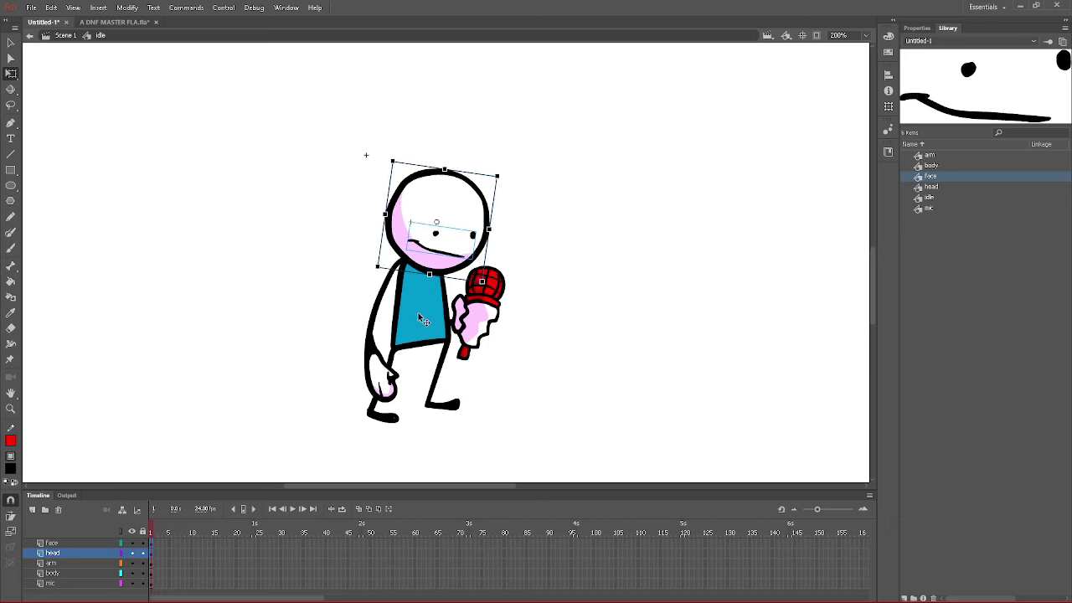
- Place the body's pivot between the feet and skew the torso slightly forward to meet the tilted head
{"action": "left_click", "coordinate": [425, 297]}
{"action": "left_click_drag", "start_coordinate": [413, 337], "coordinate": [413, 382]}
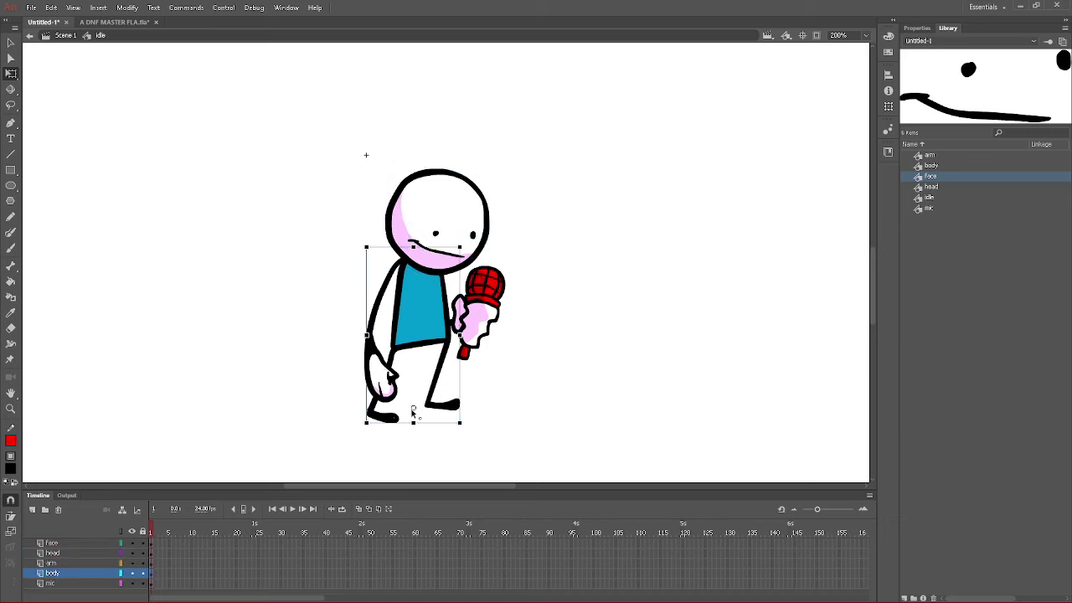
{"action": "left_click_drag", "start_coordinate": [426, 247], "coordinate": [403, 278]}
- Rotate the hanging arm forward from the shoulder, and lower and rotate the microphone arm clockwise to match the leaning body
{"action": "left_click", "coordinate": [396, 264]}
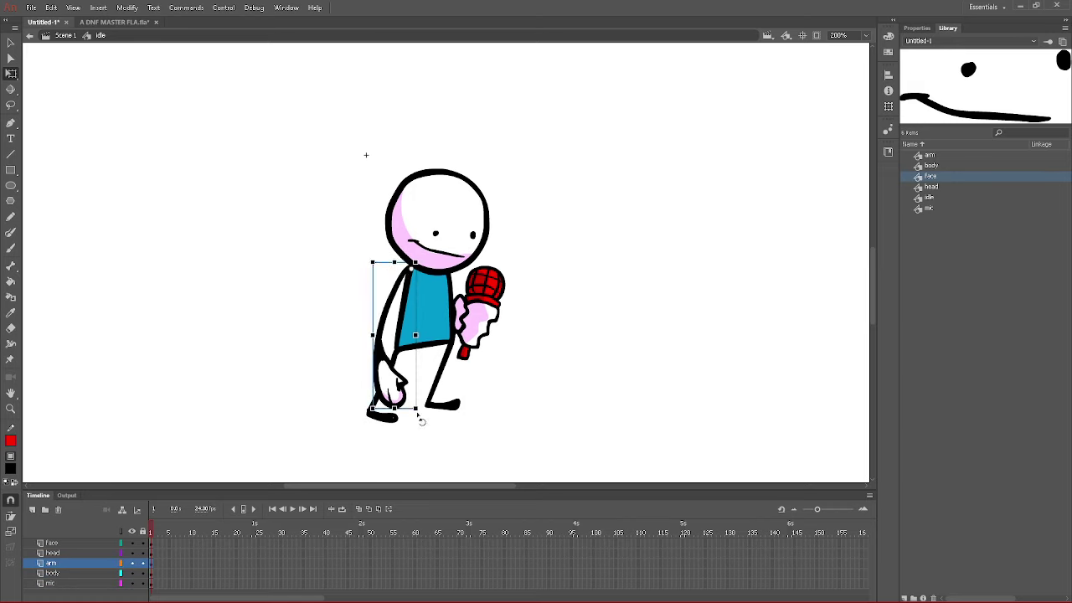
{"action": "left_click_drag", "start_coordinate": [424, 416], "coordinate": [434, 416]}
{"action": "left_click", "coordinate": [473, 338]}
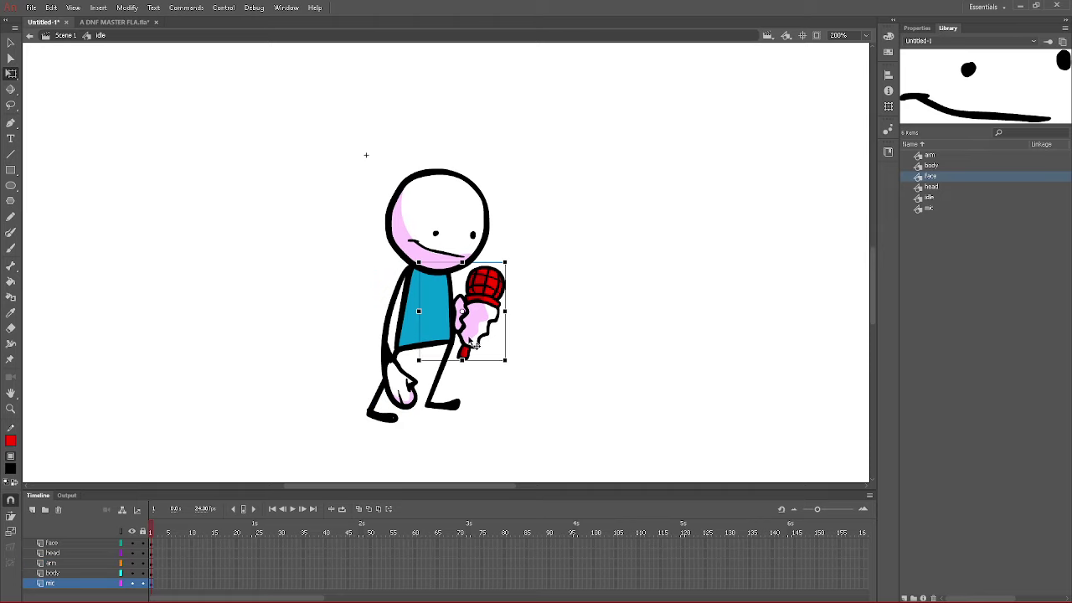
{"action": "left_click_drag", "start_coordinate": [473, 337], "coordinate": [497, 403]}
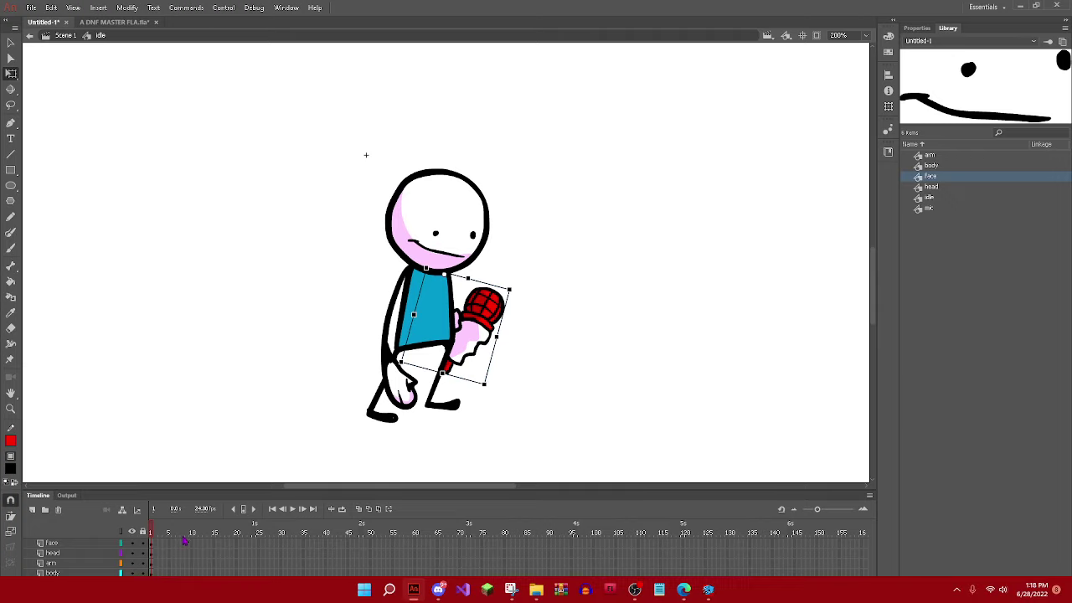
- Insert a keyframe at frame 3 of the body layer and turn on onion skinning
{"action": "left_click", "coordinate": [159, 547]}
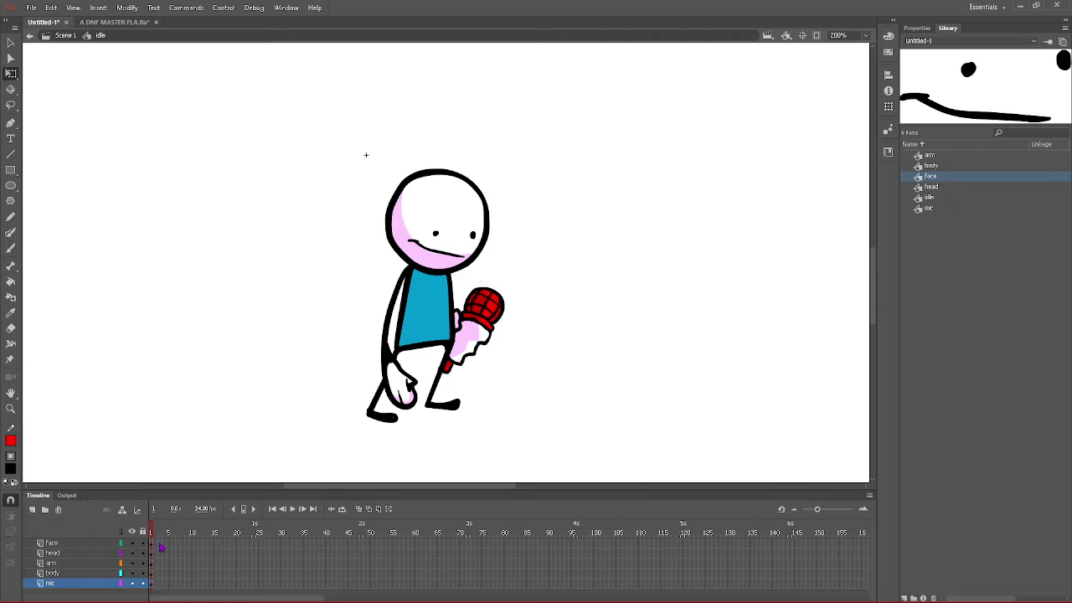
{"action": "left_click_drag", "start_coordinate": [159, 545], "coordinate": [160, 577]}
{"action": "left_click", "coordinate": [159, 574]}
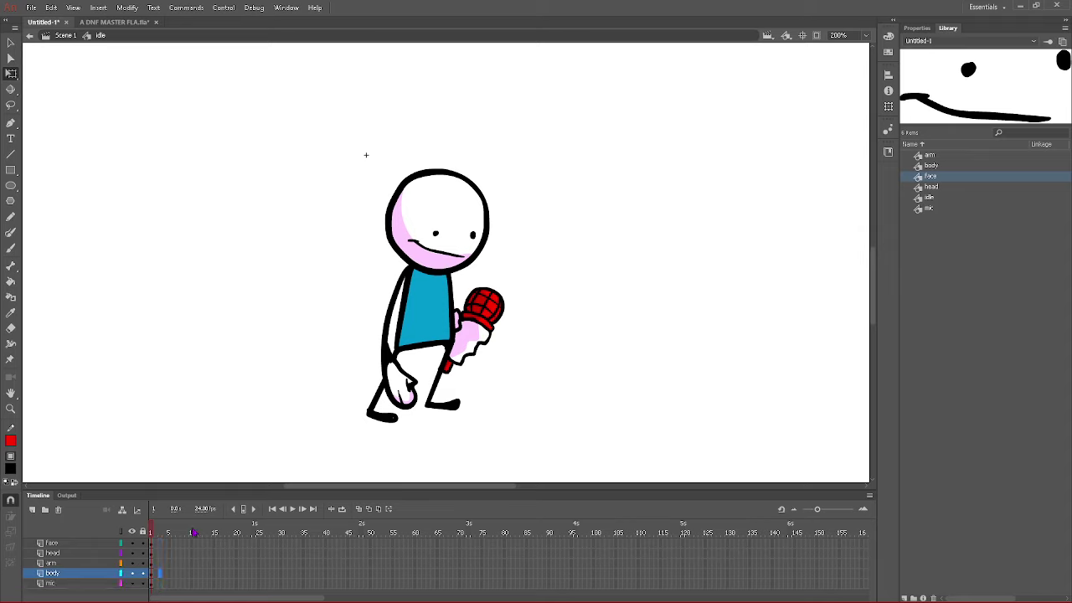
{"action": "left_click", "coordinate": [159, 579]}
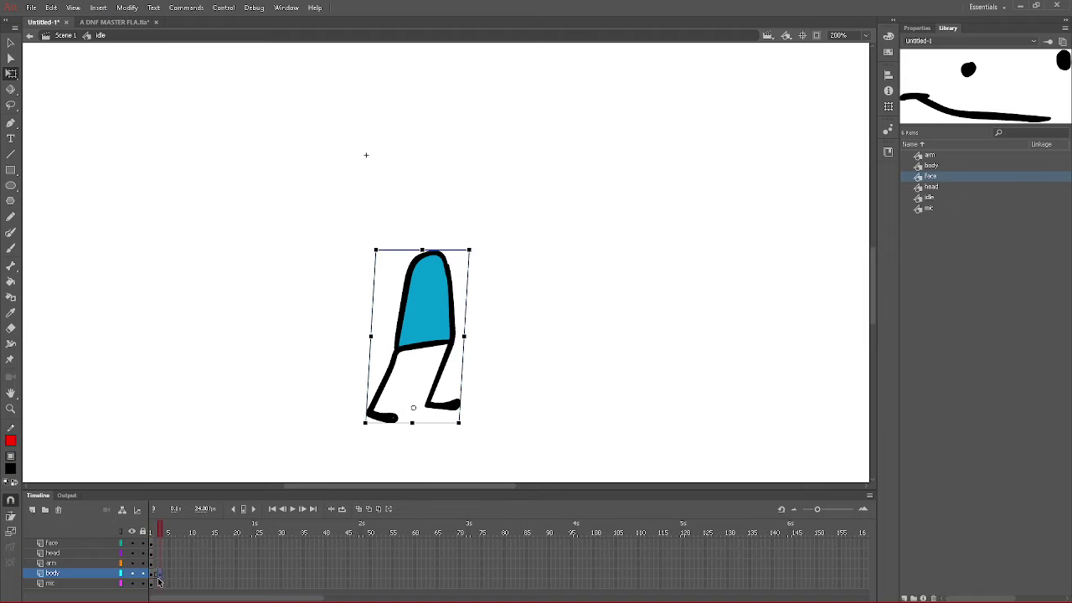
{"action": "left_click", "coordinate": [156, 578]}
{"action": "key", "text": "."}
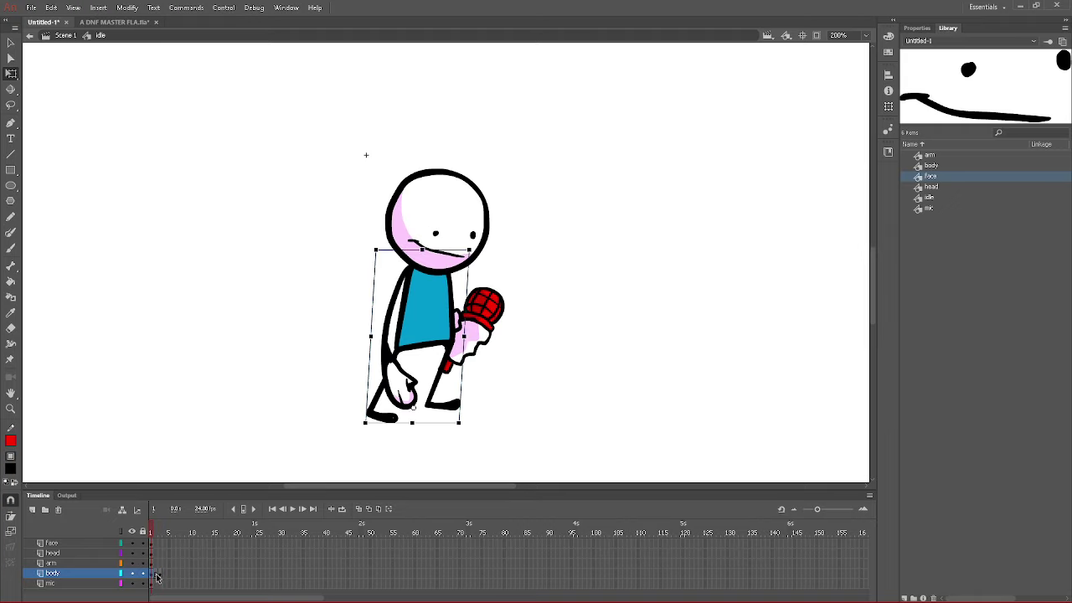
{"action": "left_click", "coordinate": [158, 576]}
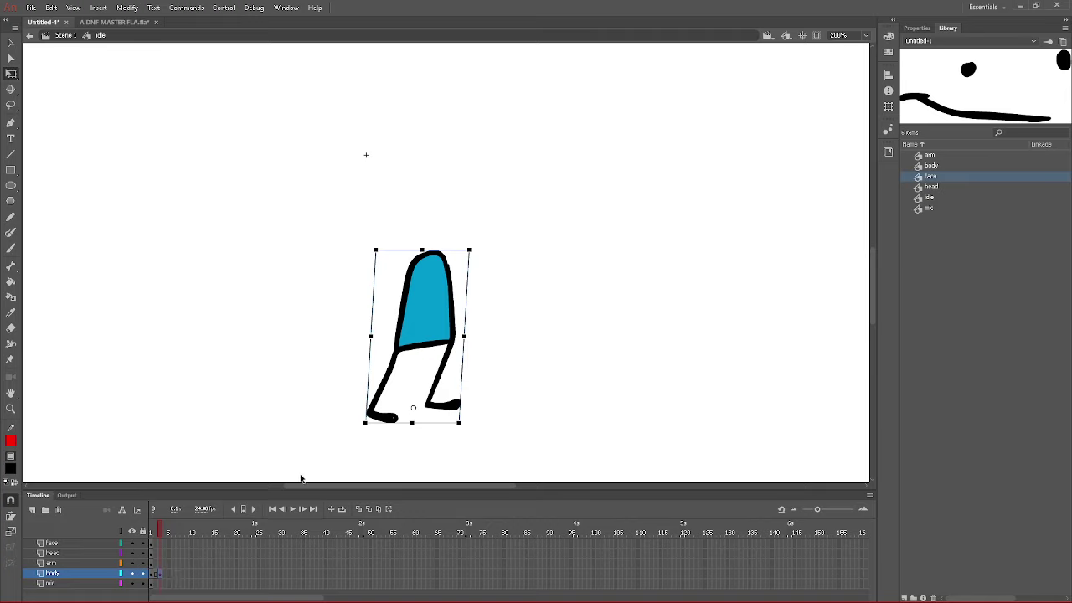
{"action": "left_click", "coordinate": [358, 509]}
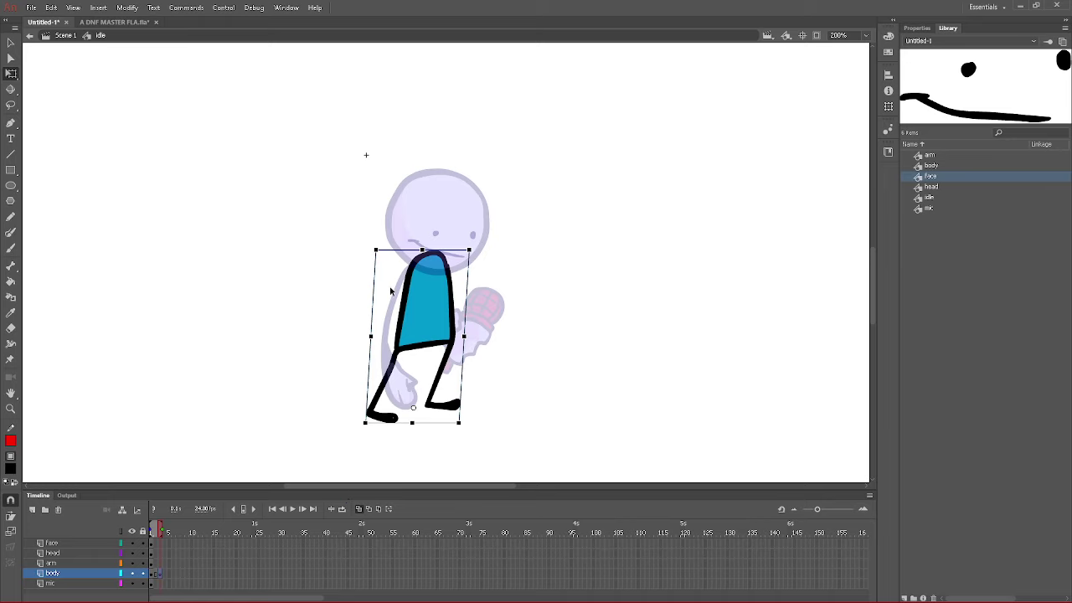
- Skew the top of the body slightly backward at frame 3 and insert a keyframe at frame 5 of the body layer
{"action": "left_click_drag", "start_coordinate": [432, 250], "coordinate": [426, 250]}
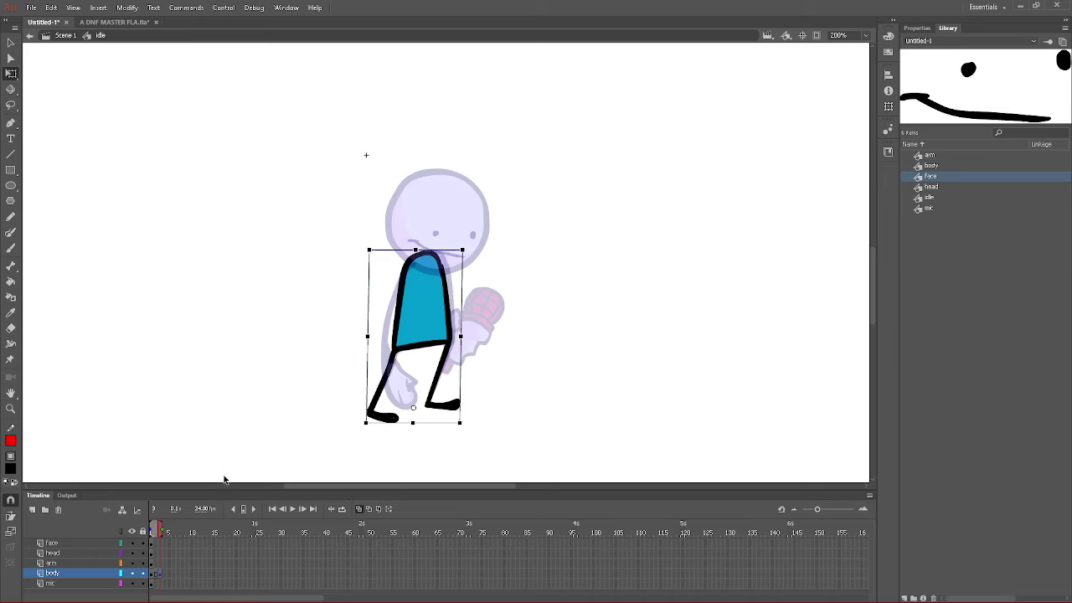
{"action": "left_click", "coordinate": [170, 576]}
{"action": "left_click", "coordinate": [243, 510]}
{"action": "left_click", "coordinate": [160, 577]}
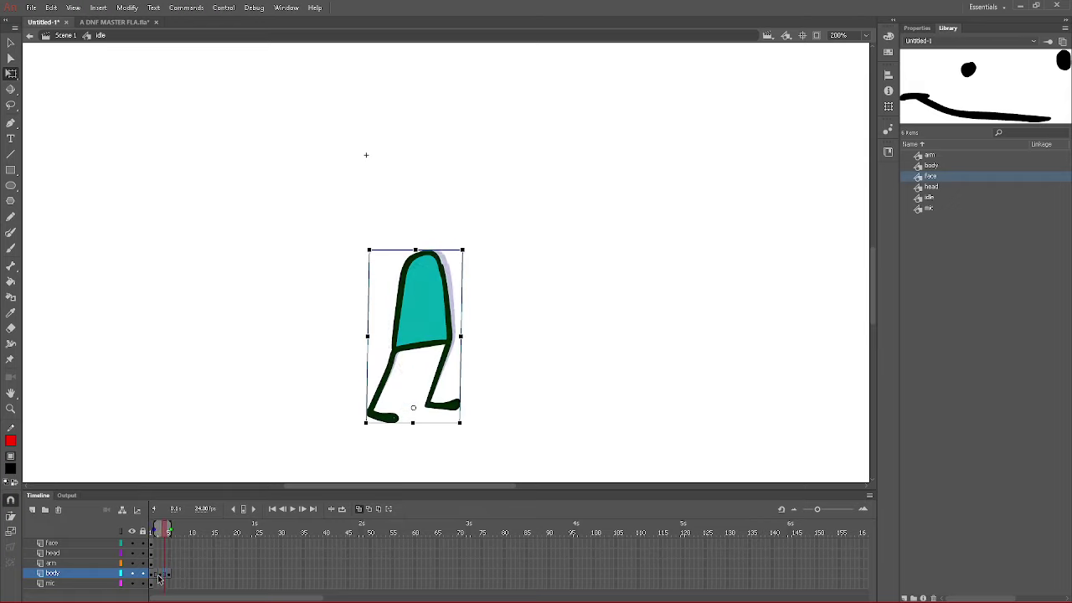
{"action": "left_click", "coordinate": [152, 576]}
{"action": "left_click", "coordinate": [161, 577]}
{"action": "left_click", "coordinate": [162, 577]}
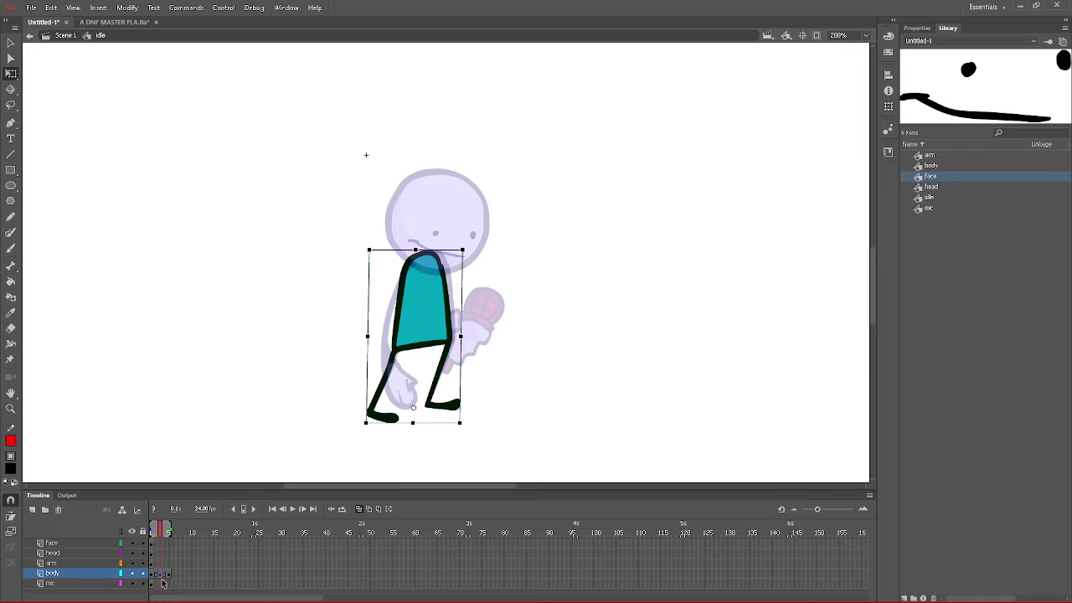
- At frame 5, skew the body a little further backward, narrow it slightly and stretch it upward
{"action": "left_click", "coordinate": [175, 577]}
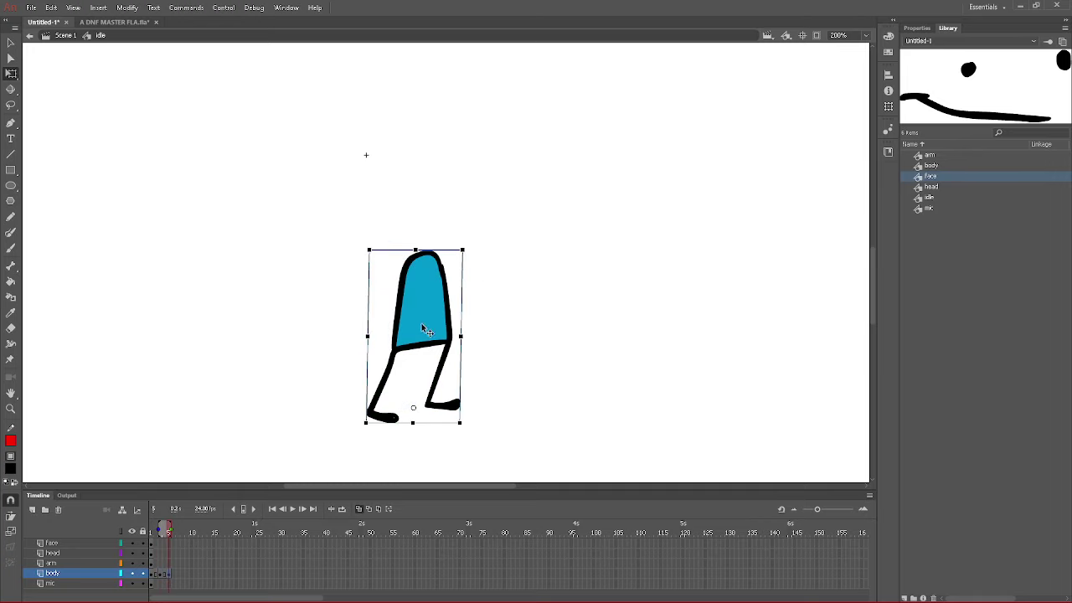
{"action": "left_click_drag", "start_coordinate": [426, 247], "coordinate": [405, 246]}
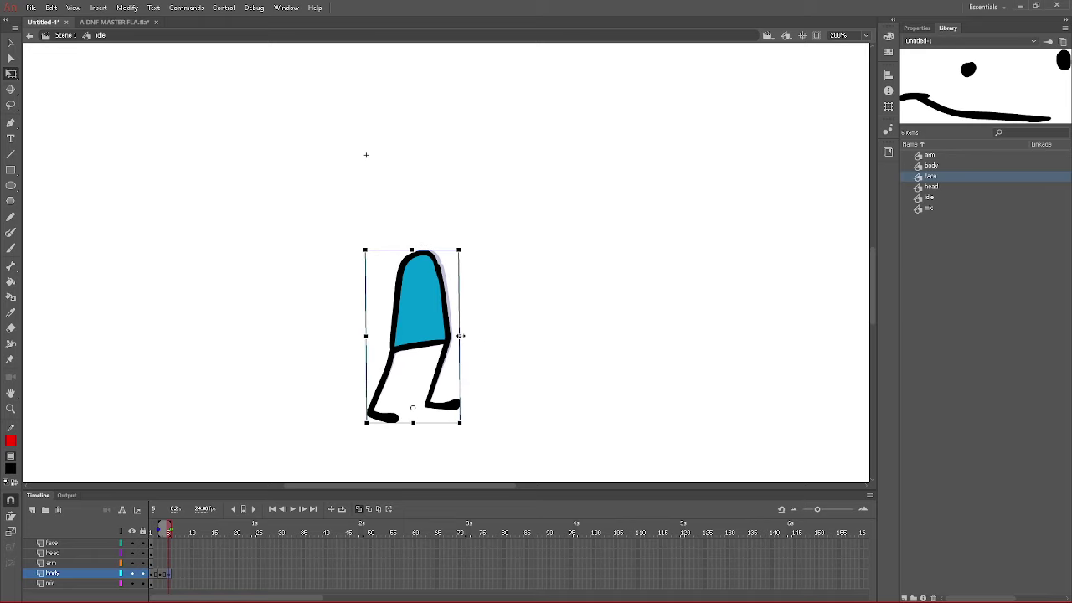
{"action": "left_click_drag", "start_coordinate": [460, 336], "coordinate": [459, 336]}
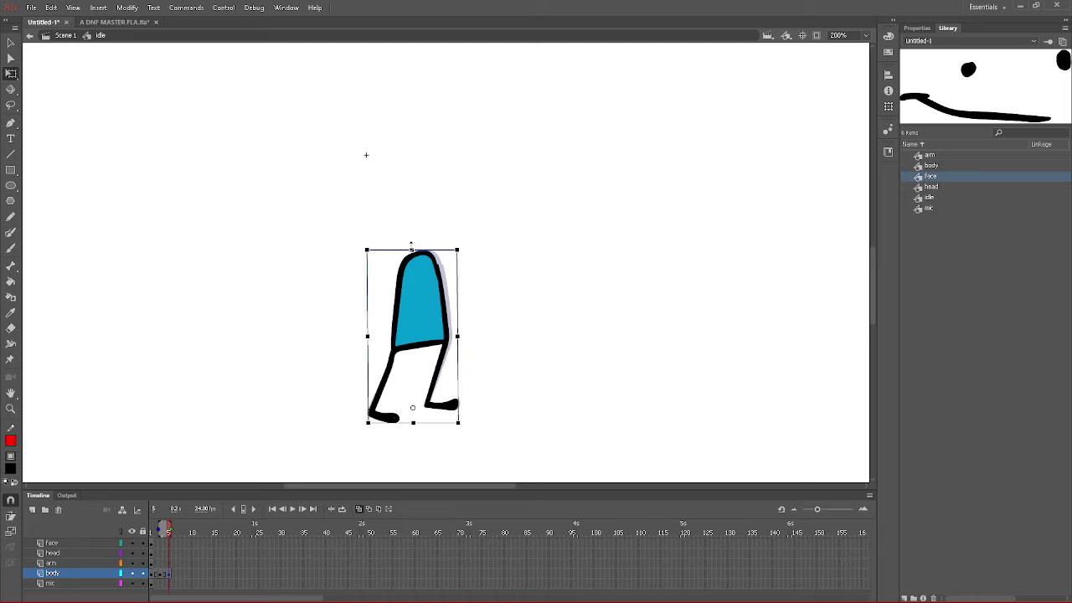
{"action": "left_click_drag", "start_coordinate": [412, 245], "coordinate": [411, 238]}
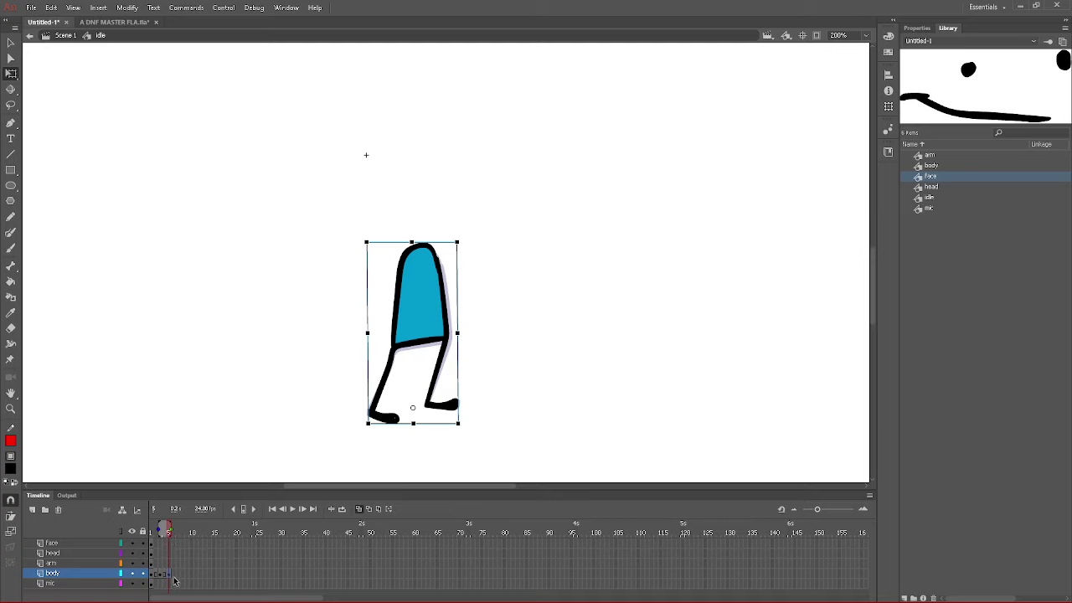
- Insert a keyframe at frame 7 of the body layer and extend the layer to frame 14
{"action": "left_click", "coordinate": [178, 575]}
{"action": "left_click", "coordinate": [244, 509]}
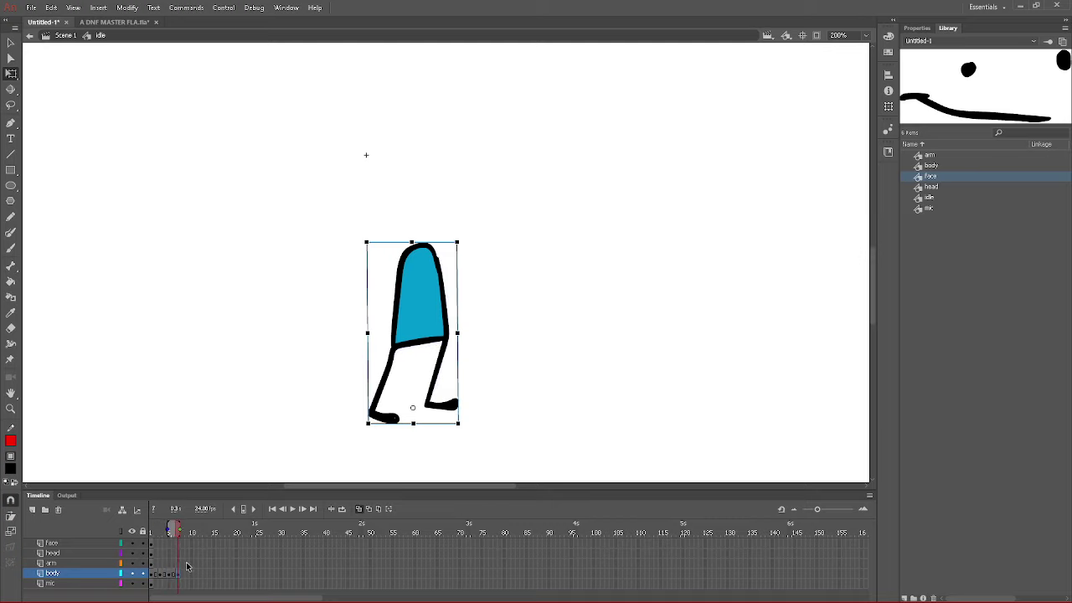
{"action": "left_click", "coordinate": [210, 576]}
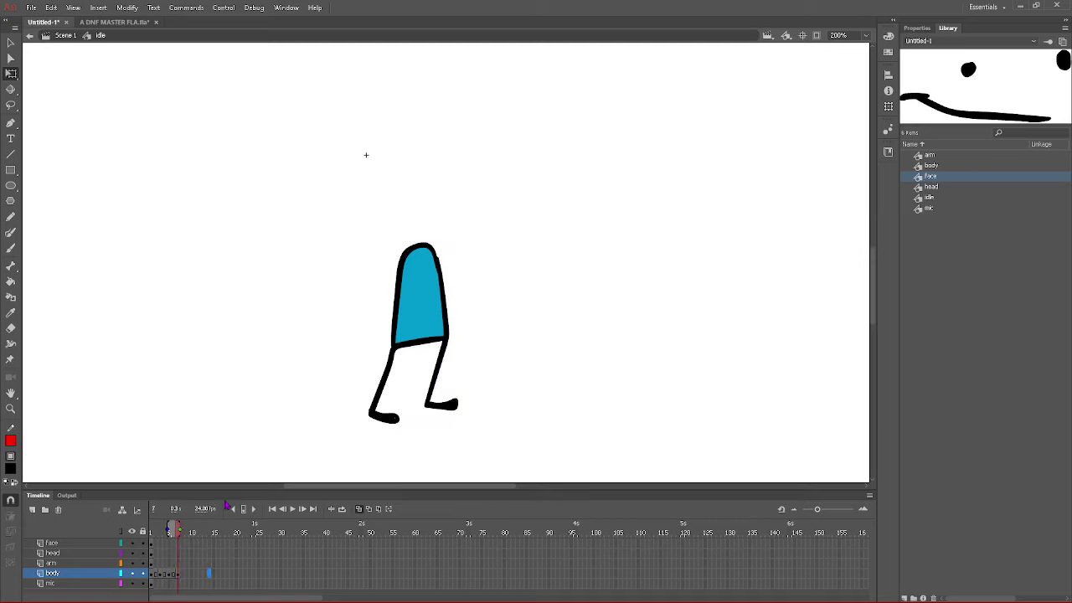
{"action": "key", "text": "F6"}
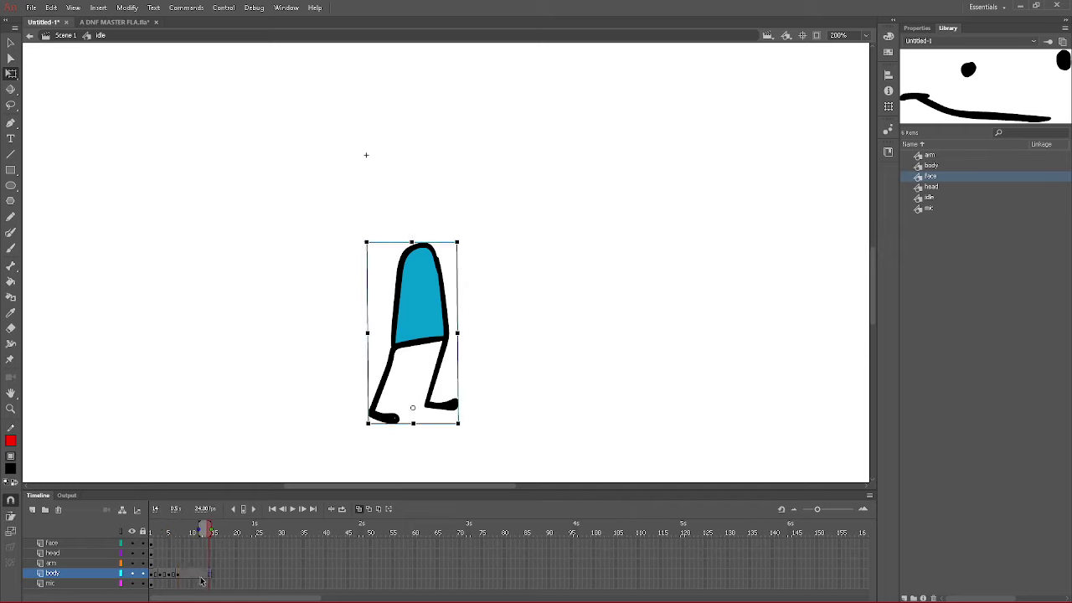
{"action": "key", "text": "Return"}
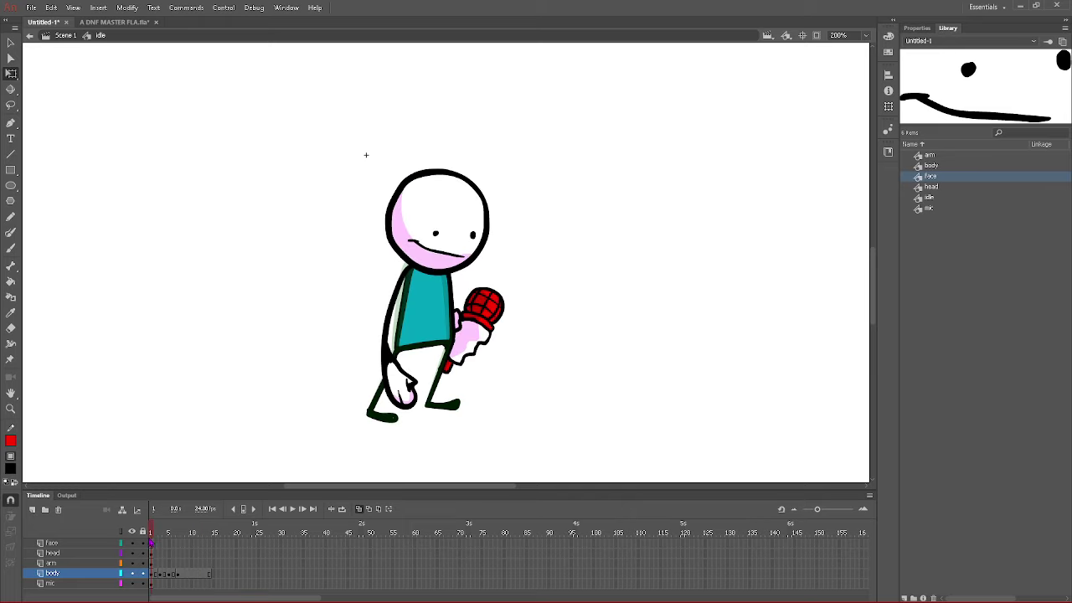
- Add a keyframe at frame 3 of the mic layer, rotating the microphone arm slightly counterclockwise and nudging it up and left
{"action": "left_click", "coordinate": [156, 585]}
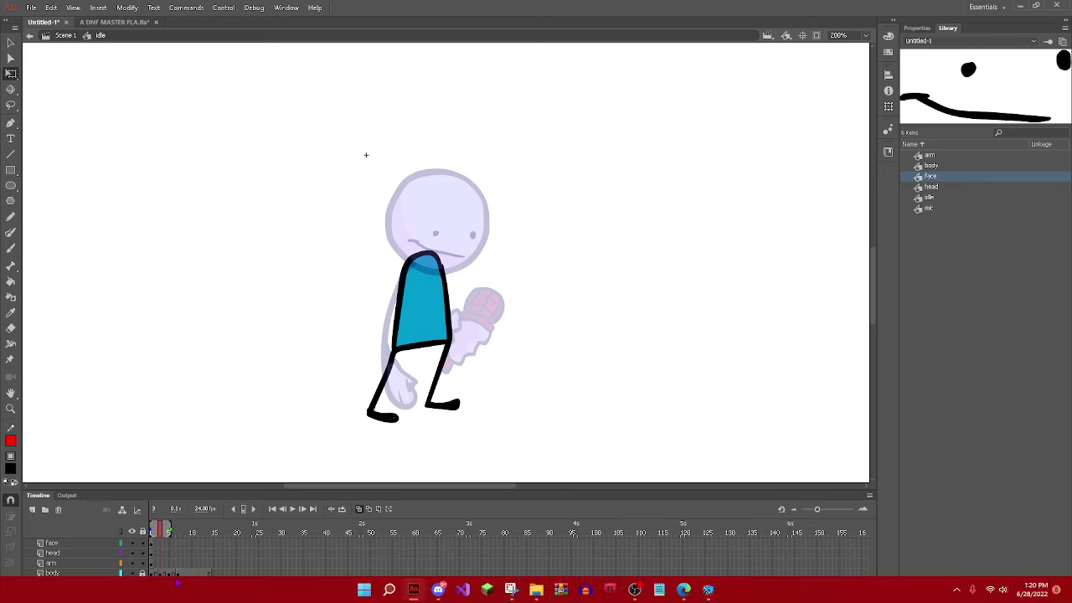
{"action": "key", "text": "F6"}
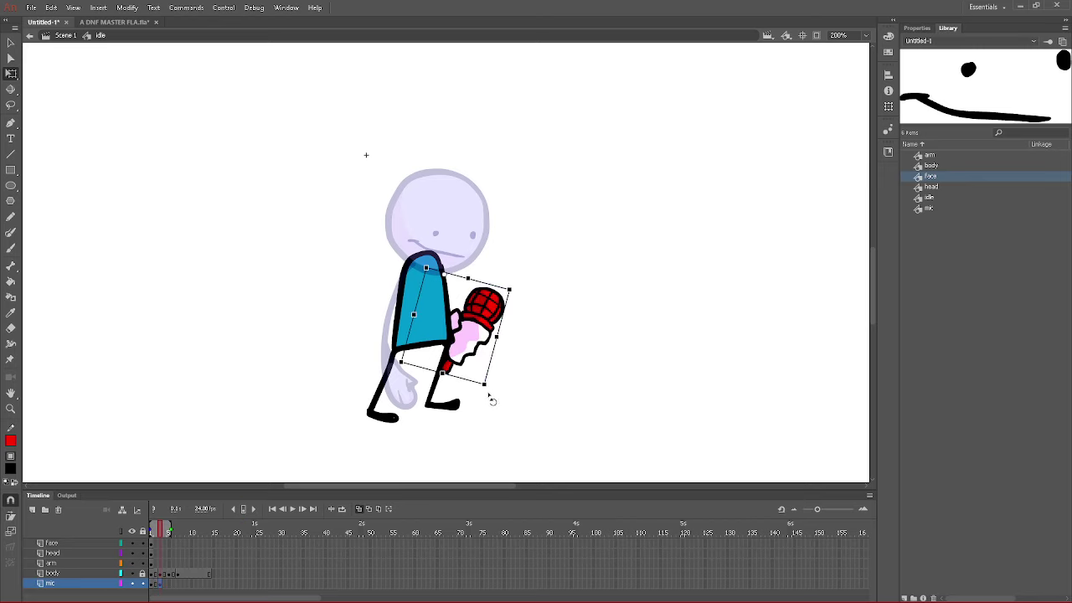
{"action": "left_click_drag", "start_coordinate": [495, 395], "coordinate": [500, 394]}
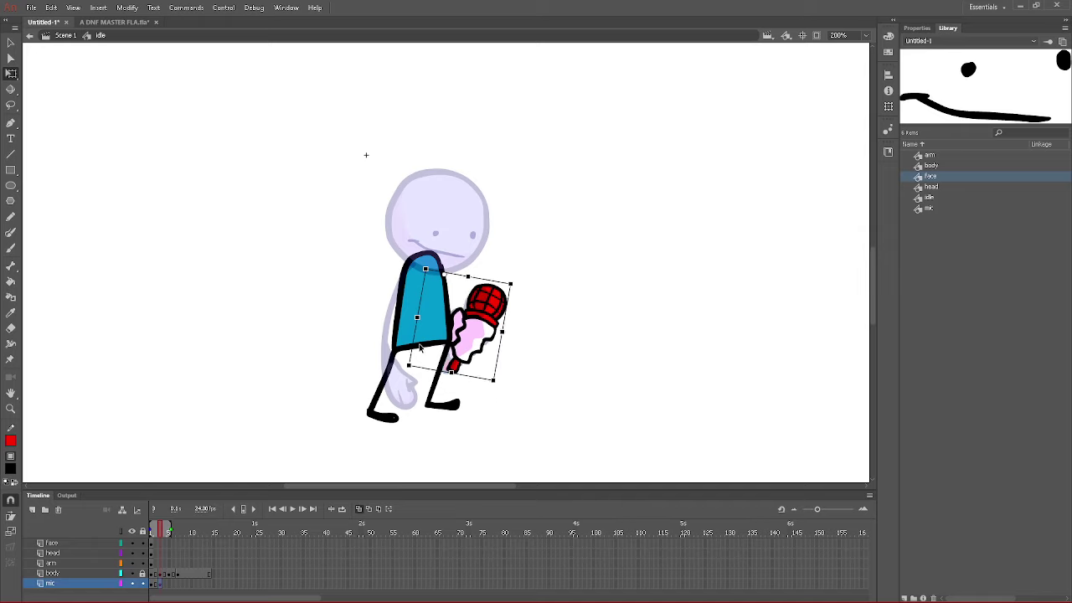
{"action": "key", "text": "Left"}
{"action": "key", "text": "Left"}
{"action": "key", "text": "Up"}
{"action": "key", "text": "Up"}
{"action": "key", "text": "Up"}
{"action": "key", "text": "Up"}
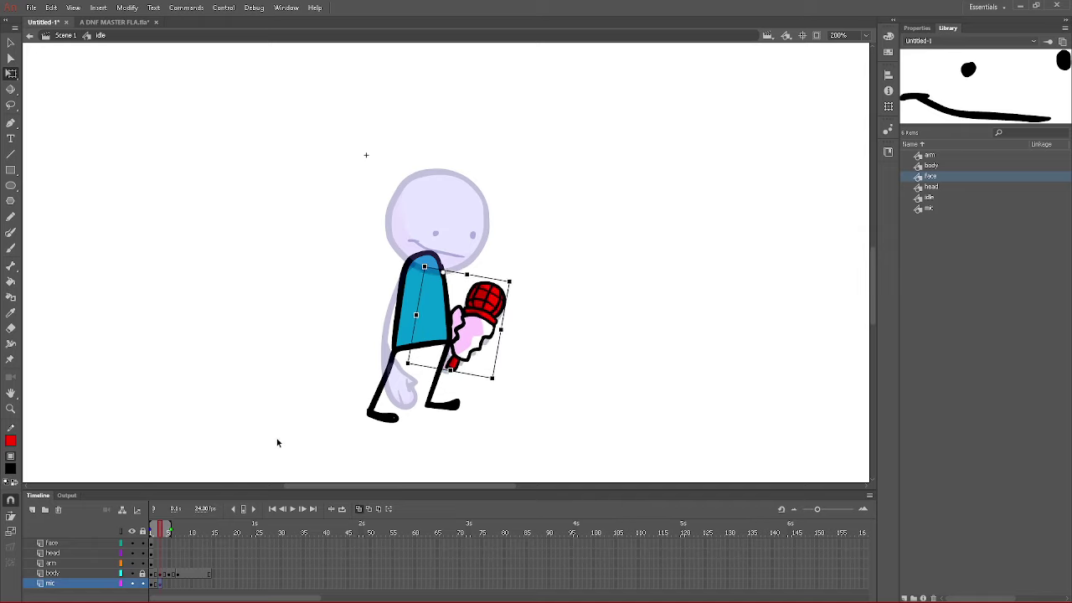
{"action": "key", "text": "Left"}
{"action": "key", "text": "Up"}
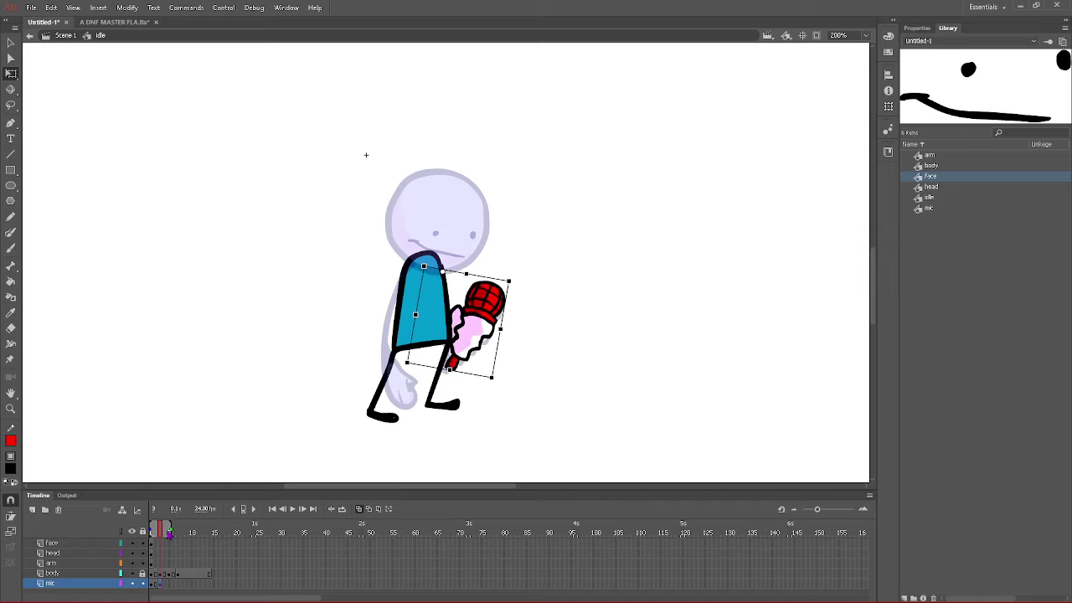
{"action": "key", "text": "comma"}
{"action": "key", "text": "period"}
{"action": "key", "text": "comma"}
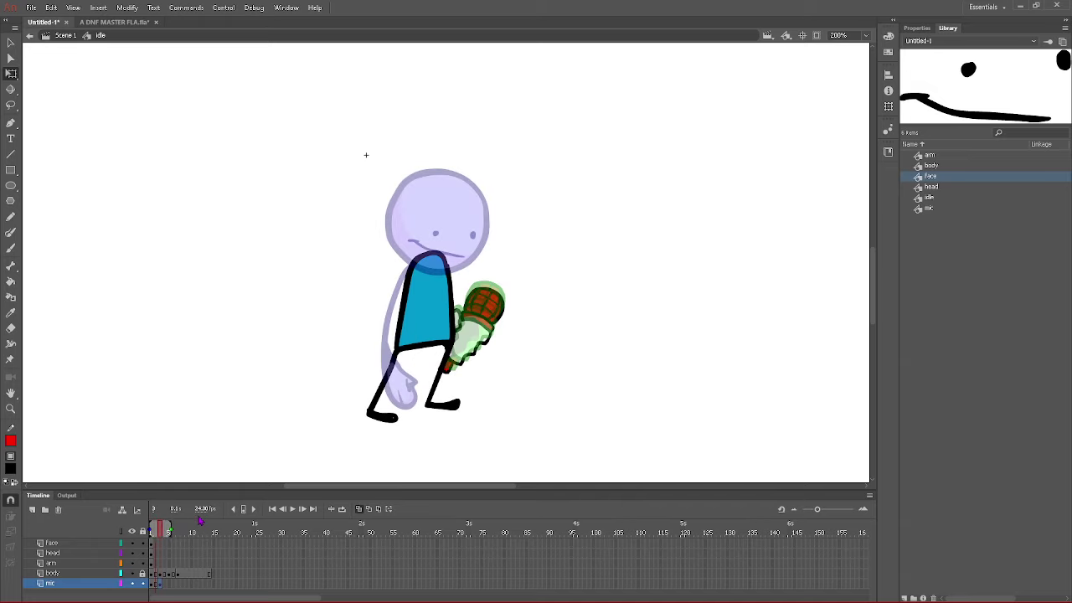
{"action": "key", "text": "period"}
- Add a keyframe at frame 5 of the mic layer, rotating the microphone arm further counterclockwise and shifting it up and left with the body
{"action": "left_click", "coordinate": [169, 585]}
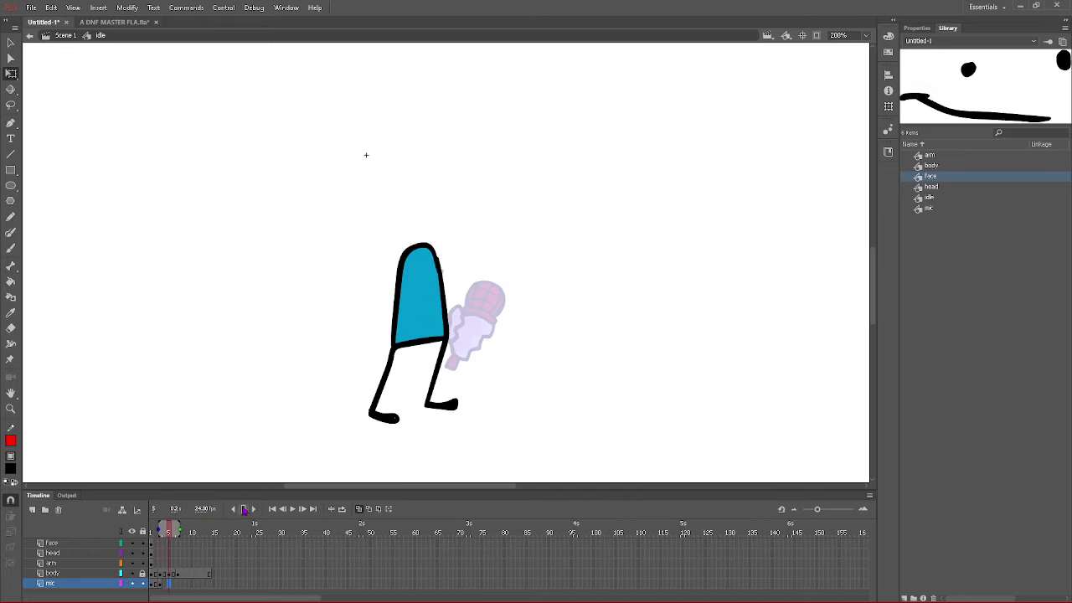
{"action": "key", "text": "F6"}
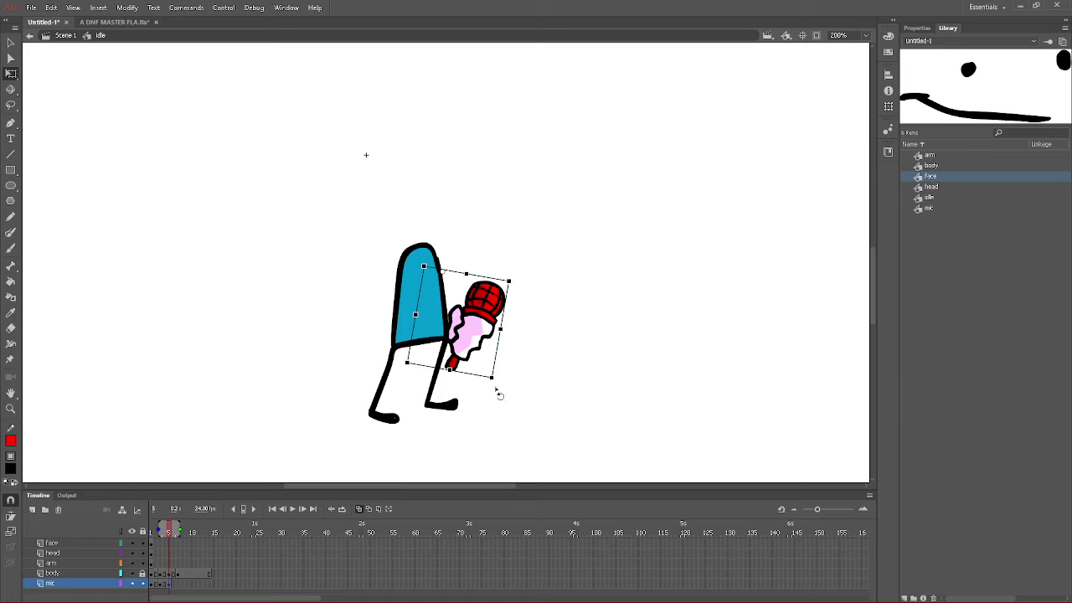
{"action": "left_click_drag", "start_coordinate": [499, 393], "coordinate": [486, 395]}
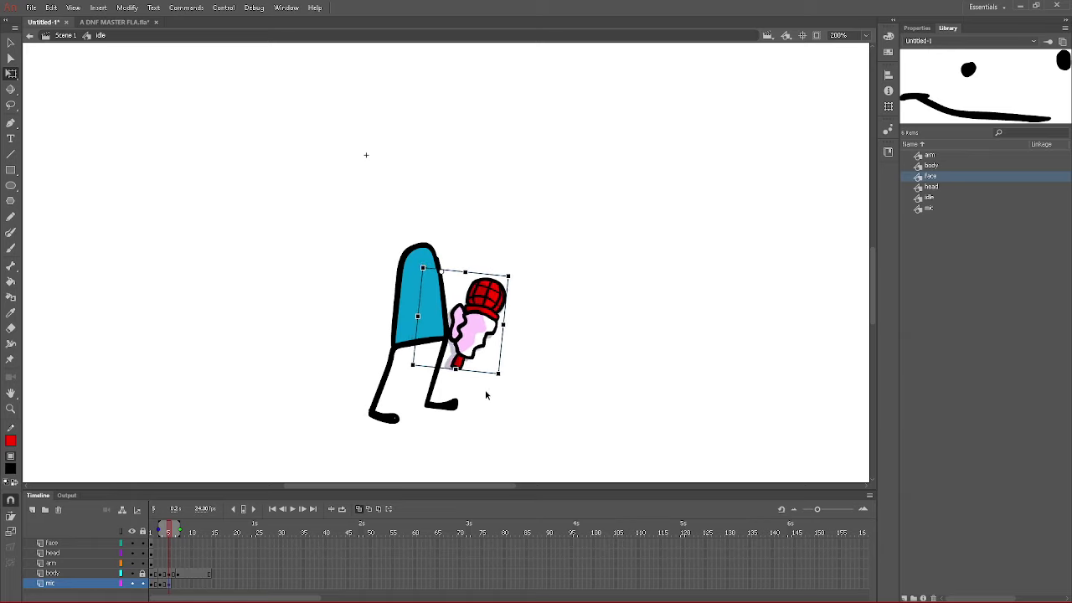
{"action": "key", "text": "Left"}
{"action": "key", "text": "Left"}
{"action": "key", "text": "Left"}
{"action": "key", "text": "Left"}
{"action": "key", "text": "Left"}
{"action": "key", "text": "Left"}
{"action": "key", "text": "Up"}
{"action": "key", "text": "Up"}
{"action": "key", "text": "Up"}
{"action": "key", "text": "Up"}
{"action": "key", "text": "Up"}
{"action": "key", "text": "Up"}
{"action": "key", "text": "Up"}
{"action": "key", "text": "Up"}
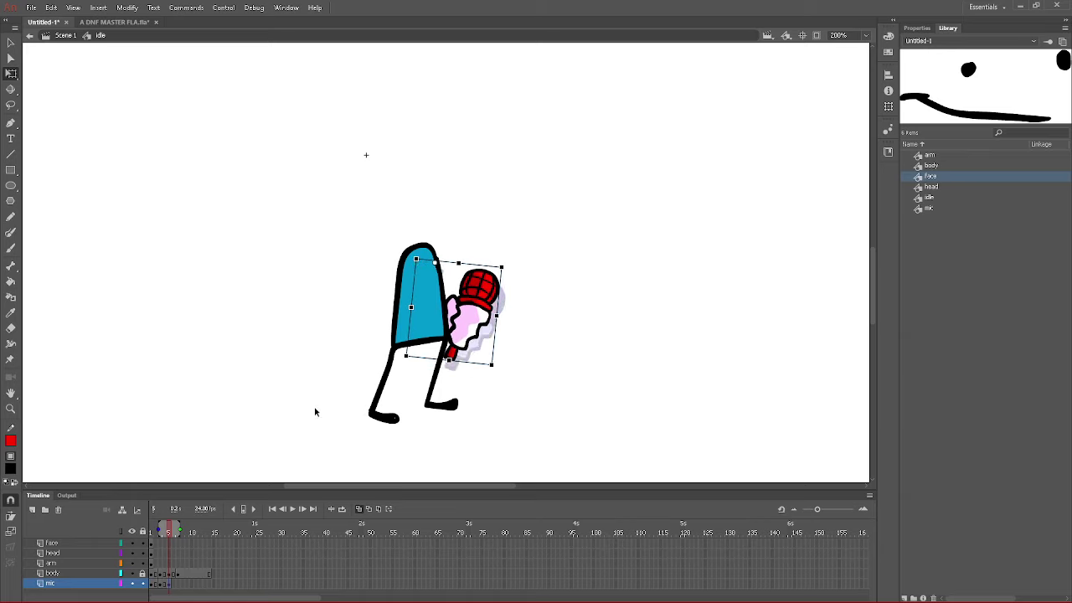
- Insert a keyframe at frame 7 of the mic layer and rotate the microphone arm counterclockwise until the microphone is nearly upright
{"action": "left_click", "coordinate": [178, 583]}
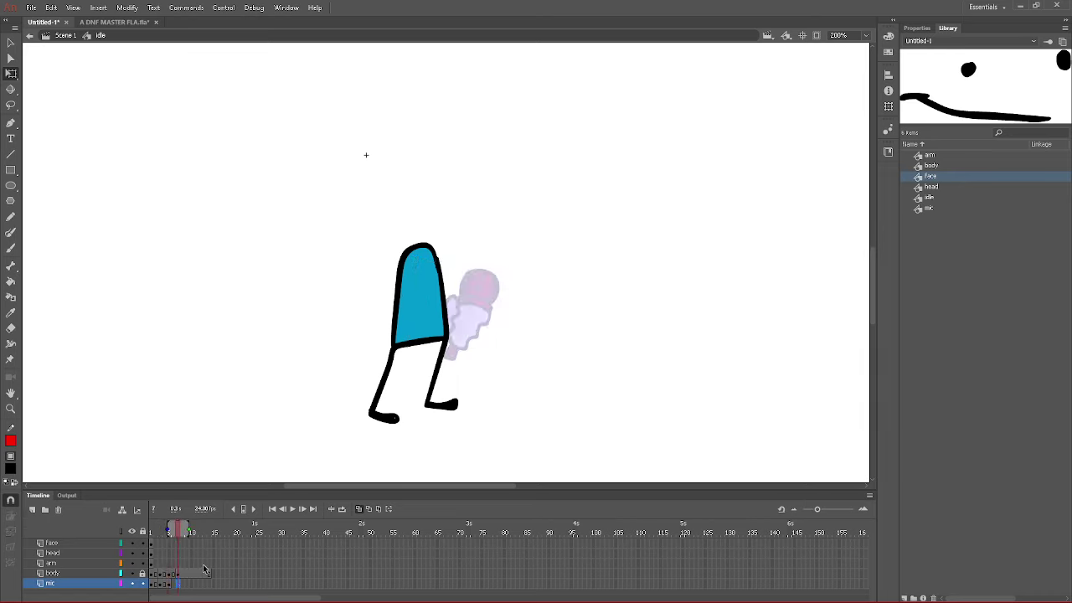
{"action": "left_click", "coordinate": [243, 509]}
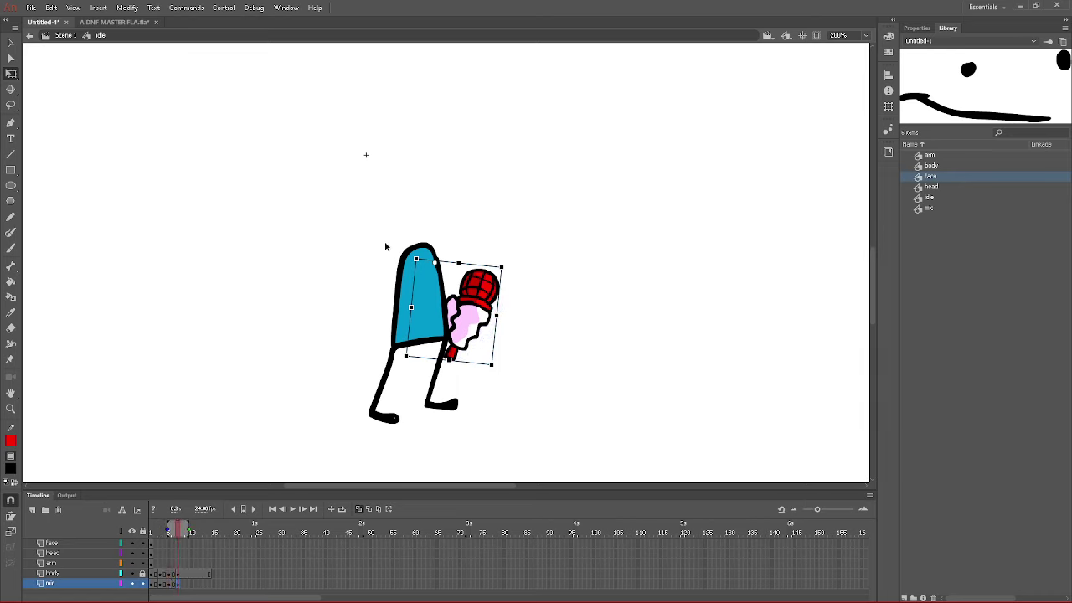
{"action": "left_click_drag", "start_coordinate": [505, 373], "coordinate": [511, 373]}
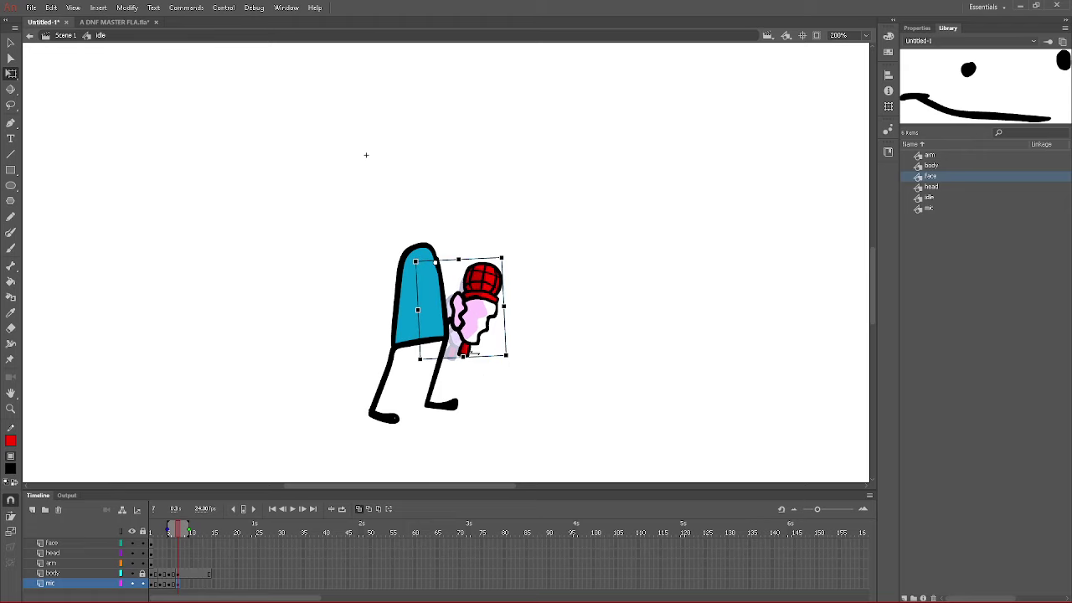
- Insert a keyframe at frame 9 of the mic layer and extend the layer to frame 14
{"action": "left_click", "coordinate": [184, 584]}
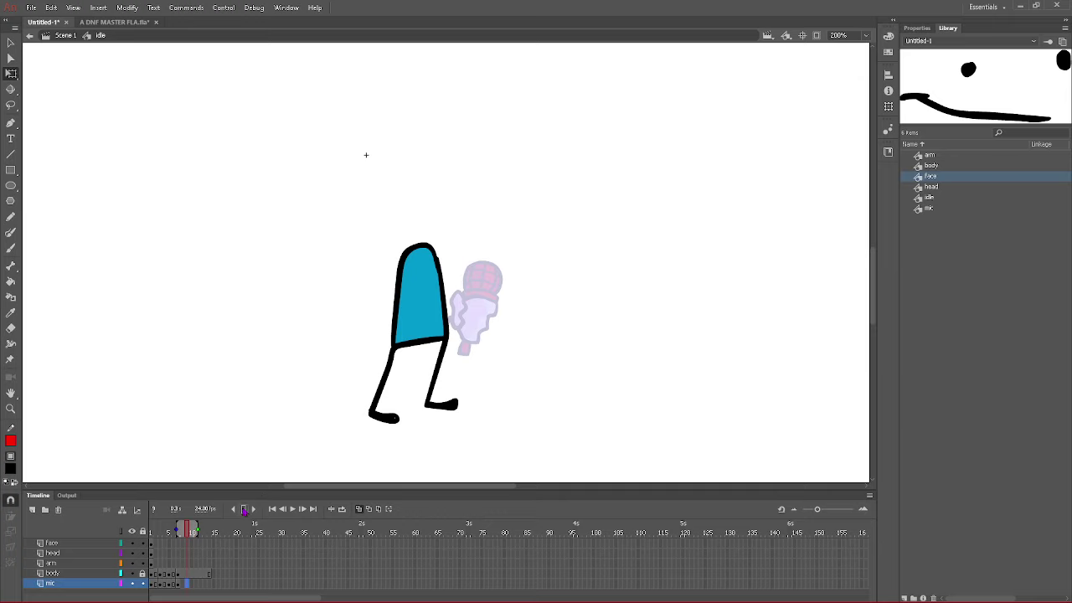
{"action": "left_click", "coordinate": [207, 590]}
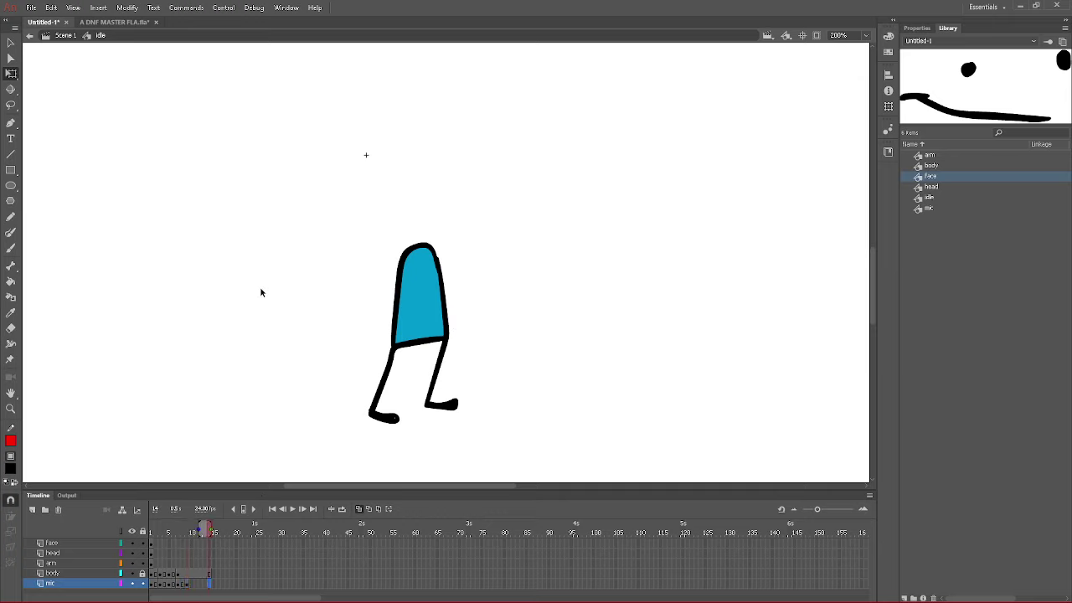
{"action": "key", "text": "ctrl+shift+v"}
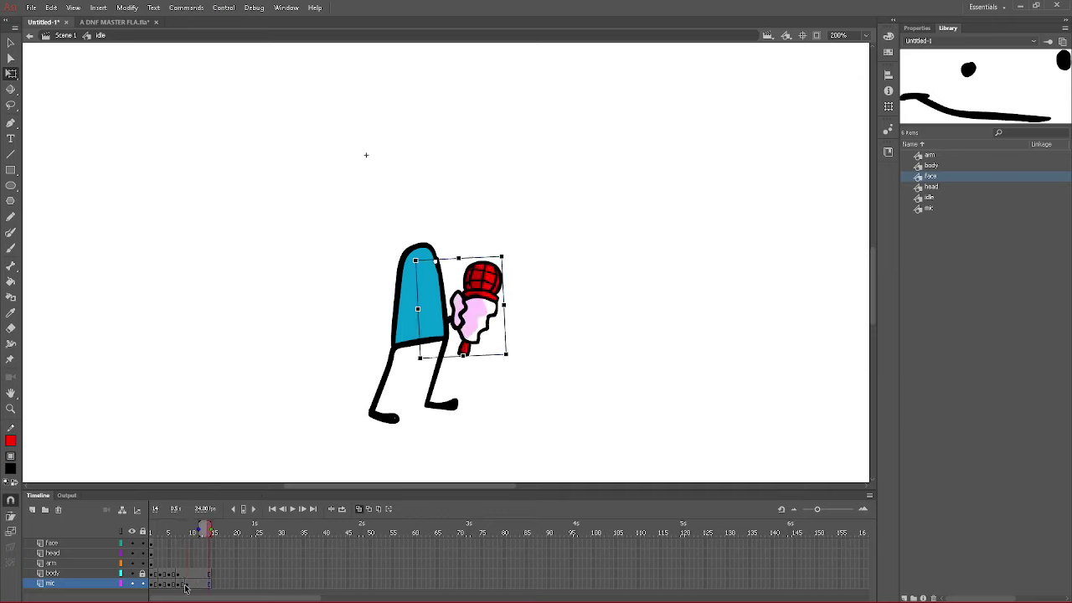
{"action": "left_click_drag", "start_coordinate": [178, 534], "coordinate": [176, 564]}
- Add a keyframe at frame 3 of the arm layer, rotating the hanging arm slightly clockwise from the shoulder and raising it a little
{"action": "left_click", "coordinate": [152, 564]}
{"action": "left_click", "coordinate": [163, 575]}
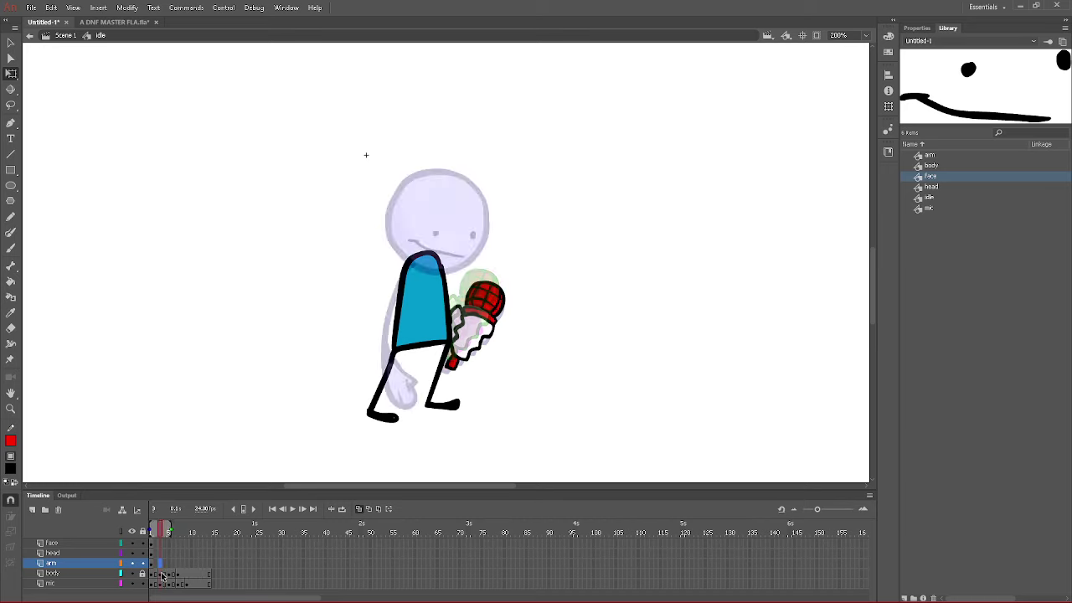
{"action": "left_click", "coordinate": [244, 509]}
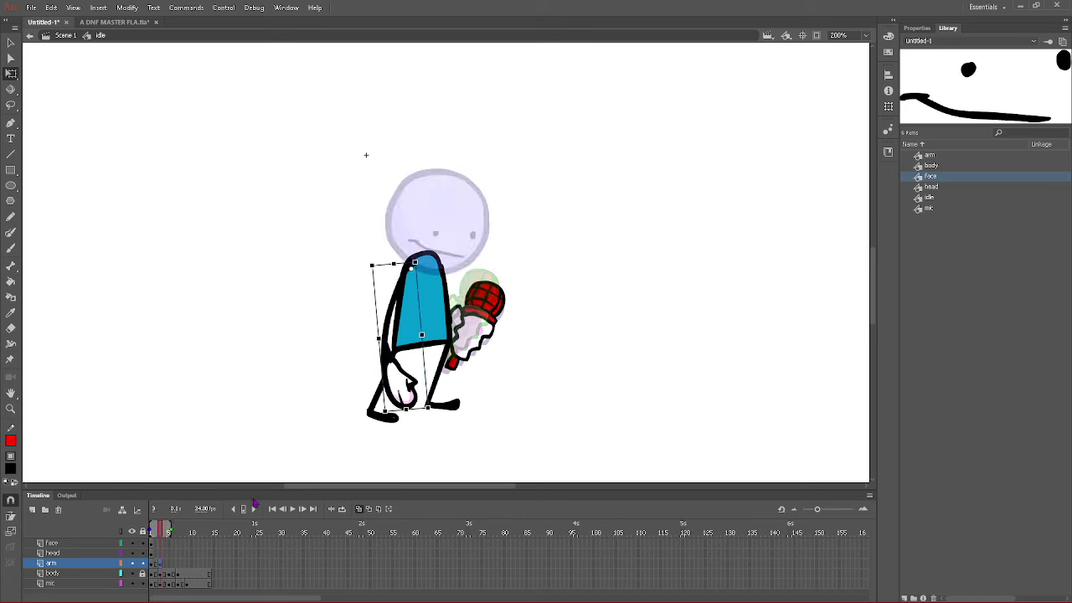
{"action": "left_click_drag", "start_coordinate": [389, 425], "coordinate": [359, 450]}
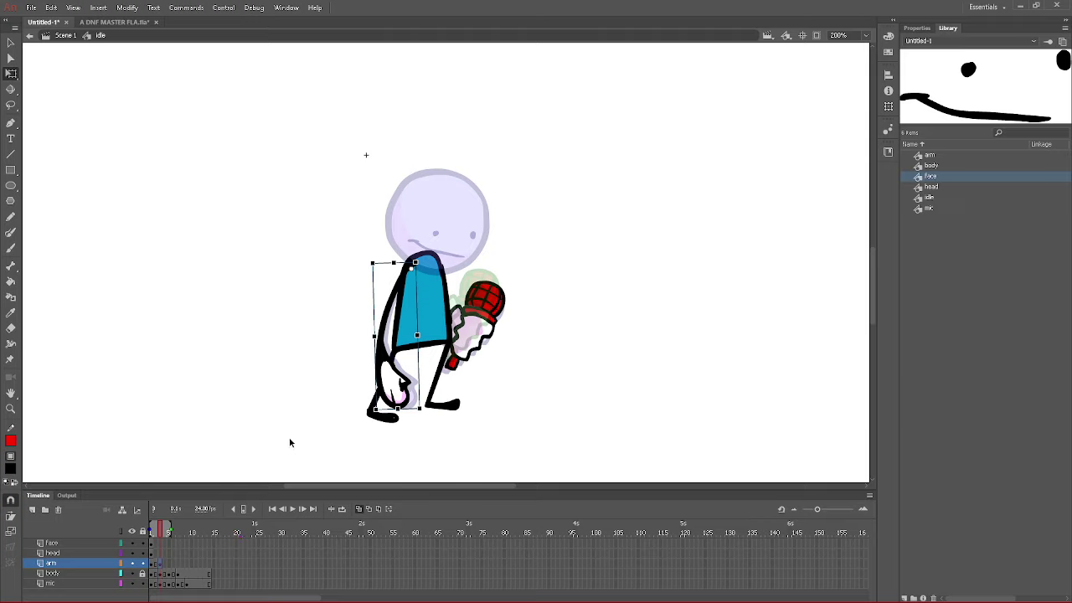
{"action": "left_click_drag", "start_coordinate": [398, 312], "coordinate": [397, 305]}
- Add a keyframe at frame 5 of the arm layer, rotating the hanging arm further clockwise and moving it up and left
{"action": "left_click", "coordinate": [169, 567]}
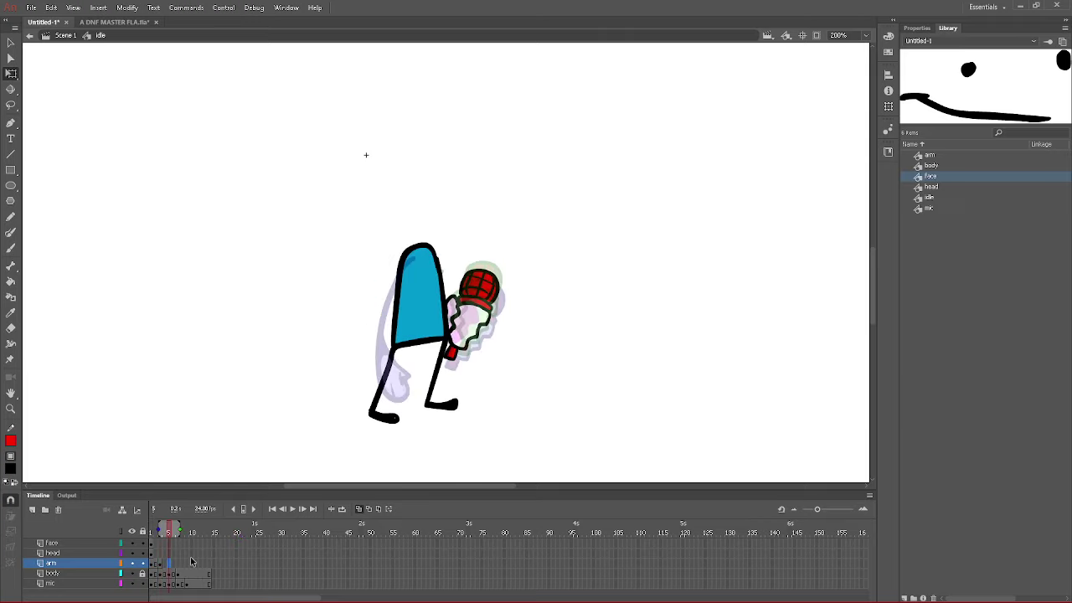
{"action": "left_click", "coordinate": [244, 510]}
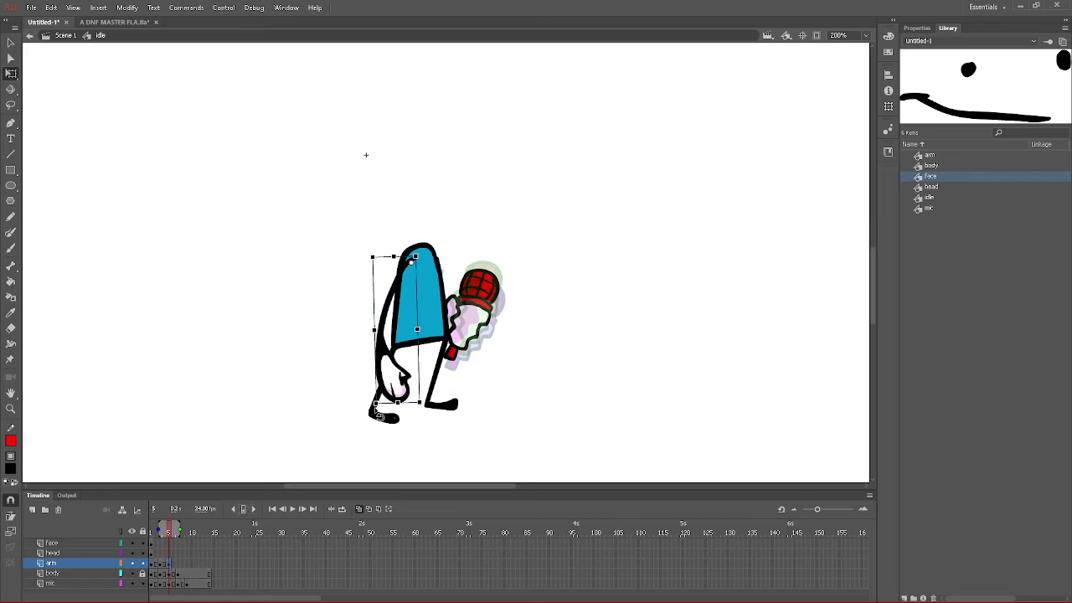
{"action": "left_click_drag", "start_coordinate": [377, 416], "coordinate": [365, 412]}
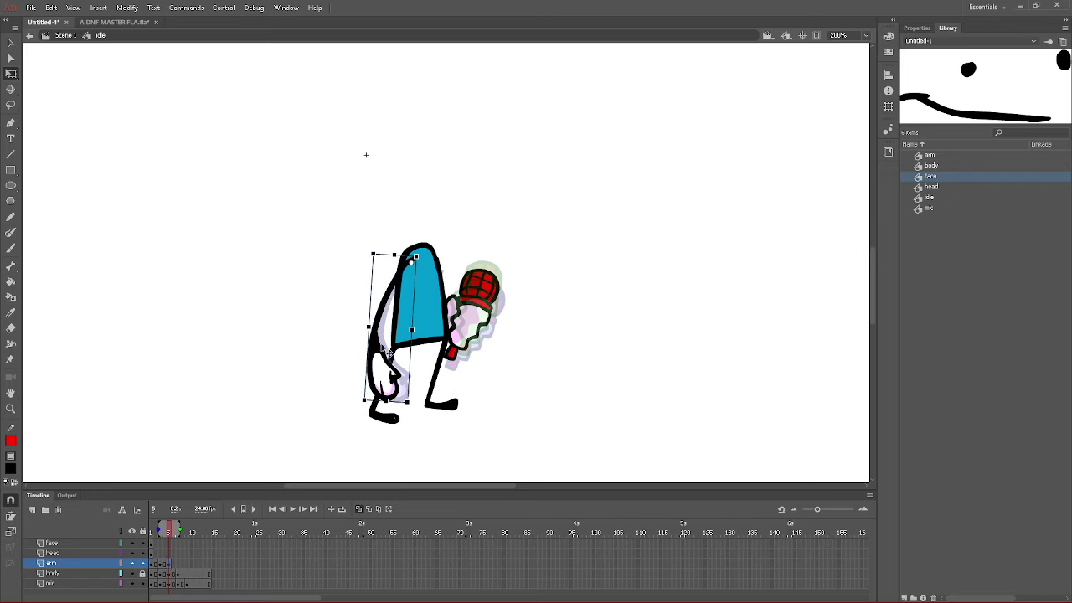
{"action": "left_click_drag", "start_coordinate": [387, 298], "coordinate": [380, 289]}
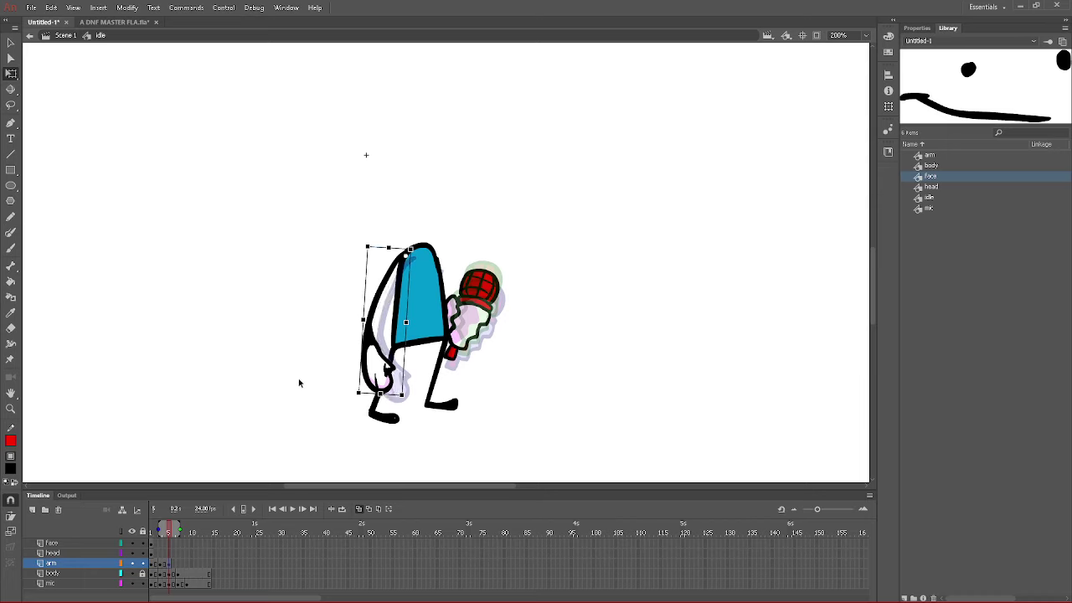
- Insert a keyframe at frame 7 of the arm layer, extend the layer to frame 14, and play back the animation
{"action": "left_click", "coordinate": [178, 565]}
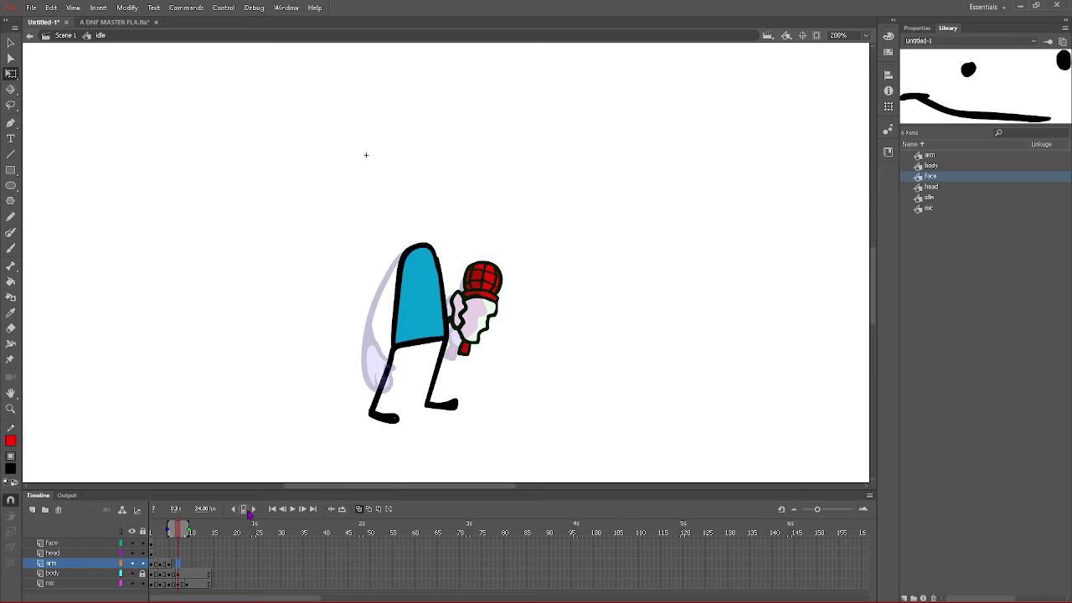
{"action": "left_click", "coordinate": [243, 511]}
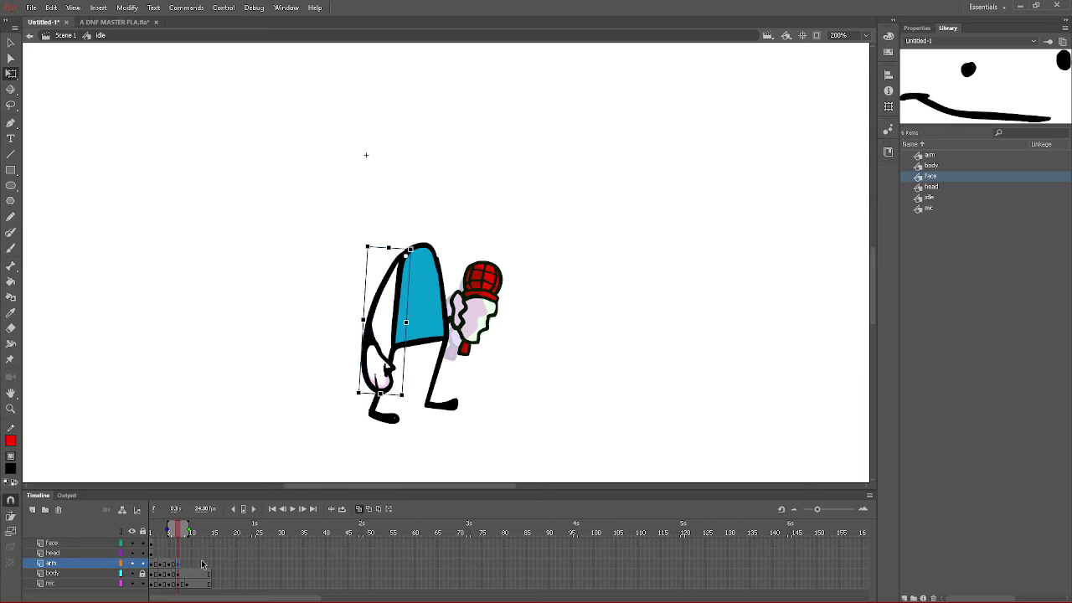
{"action": "left_click_drag", "start_coordinate": [159, 533], "coordinate": [180, 540]}
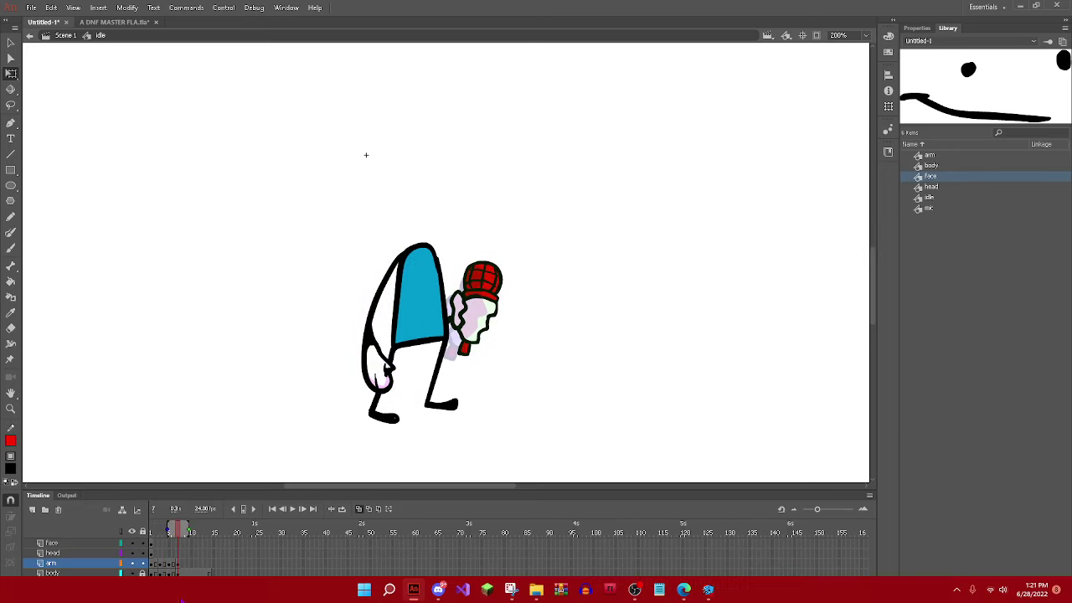
{"action": "left_click", "coordinate": [211, 564]}
{"action": "left_click", "coordinate": [211, 390]}
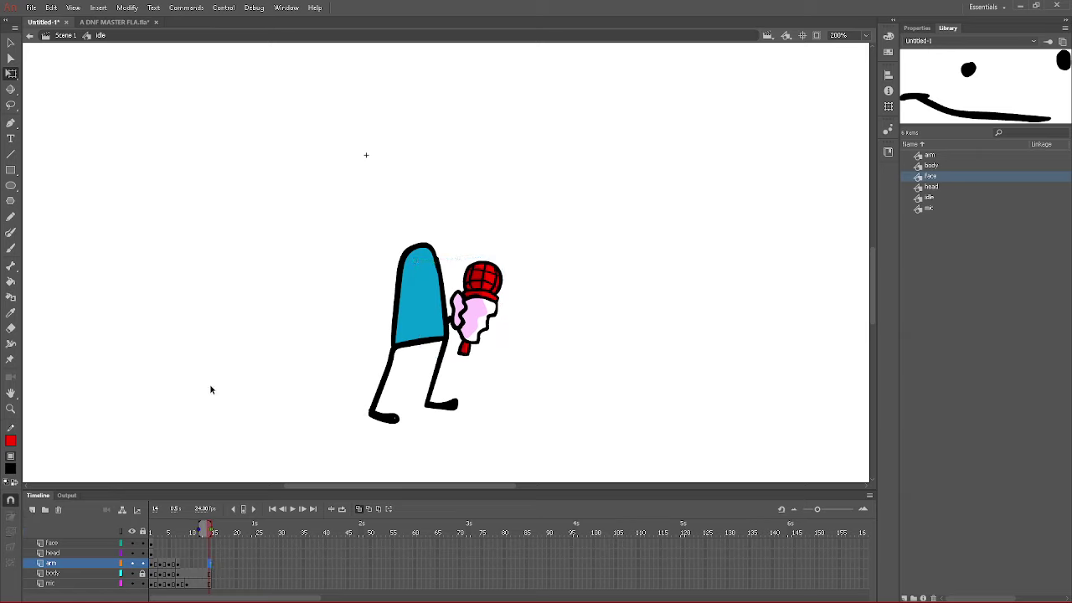
{"action": "key", "text": "ctrl+shift+v"}
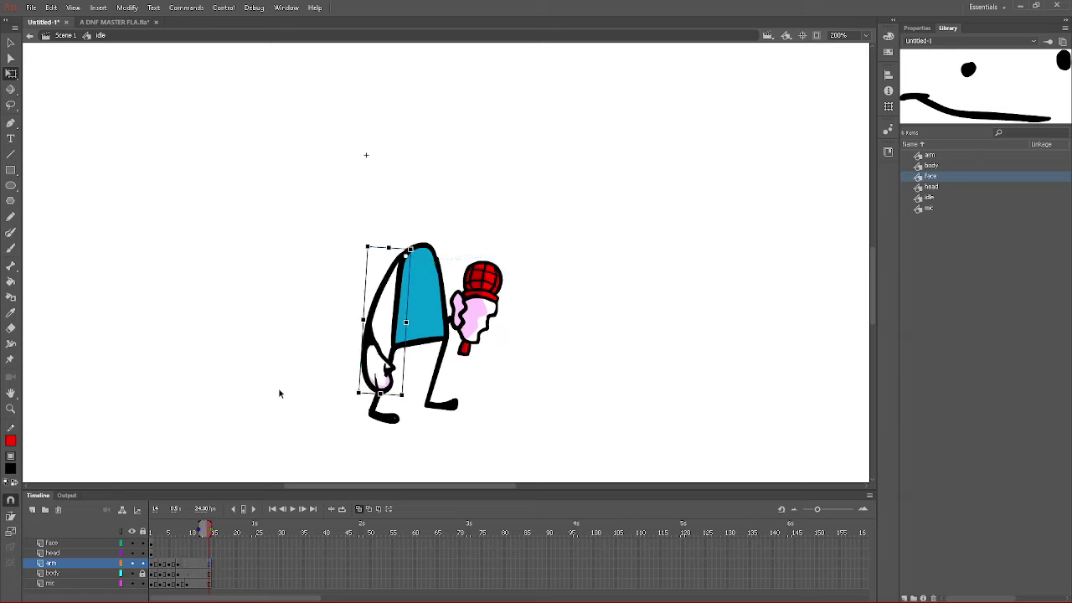
{"action": "key", "text": "Return"}
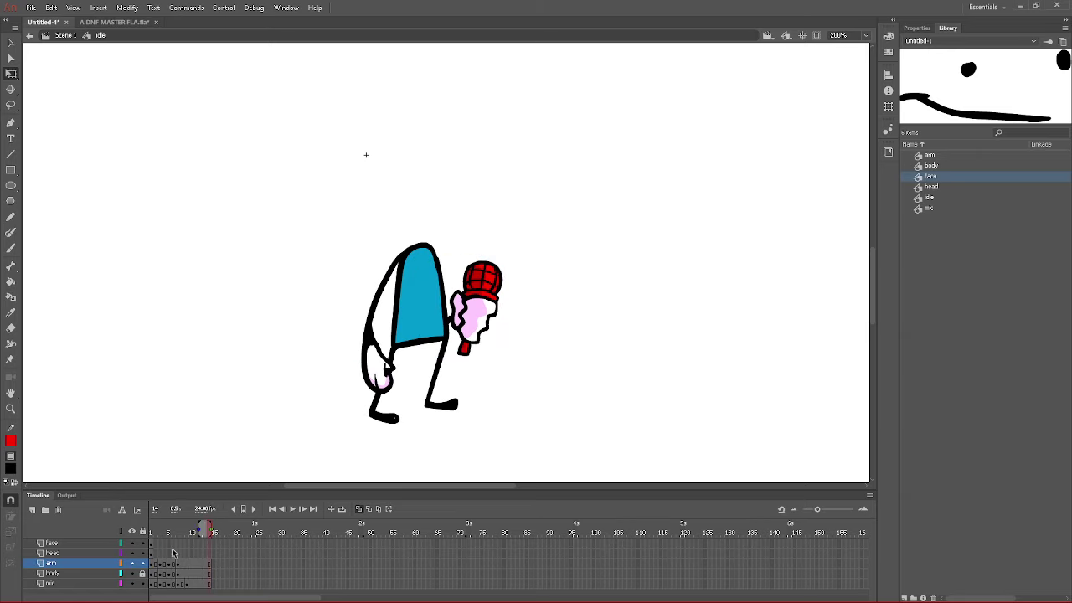
- Nudge the microphone arm slightly left on the frame 7 keyframe of the mic layer
{"action": "mouse_move", "coordinate": [154, 535]}
{"action": "left_mouse_down"}
{"action": "mouse_move", "coordinate": [177, 542]}
{"action": "mouse_move", "coordinate": [178, 531]}
{"action": "left_mouse_up"}
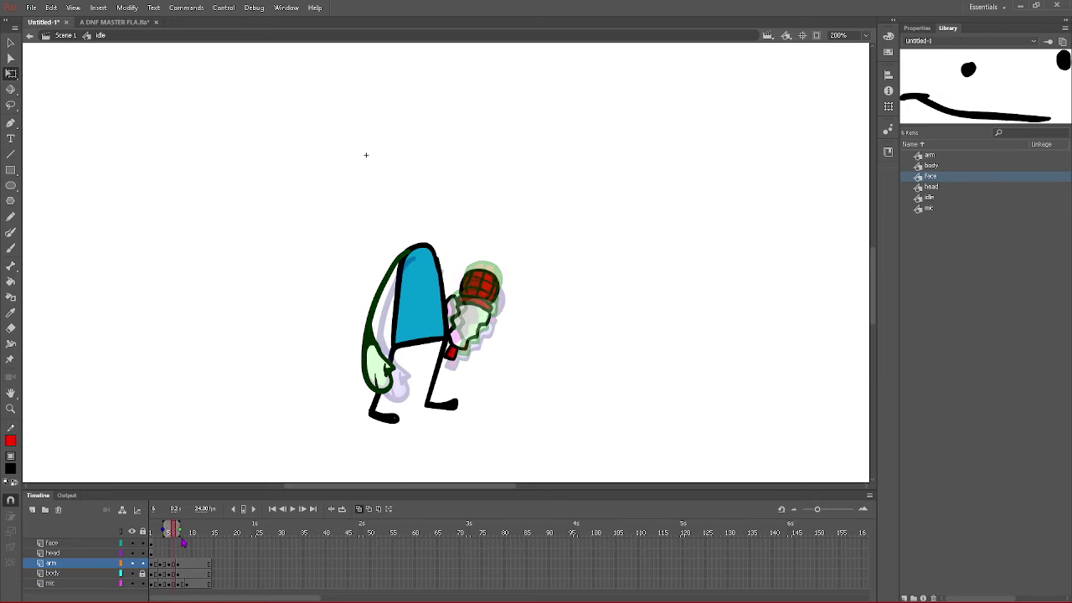
{"action": "left_click", "coordinate": [180, 584]}
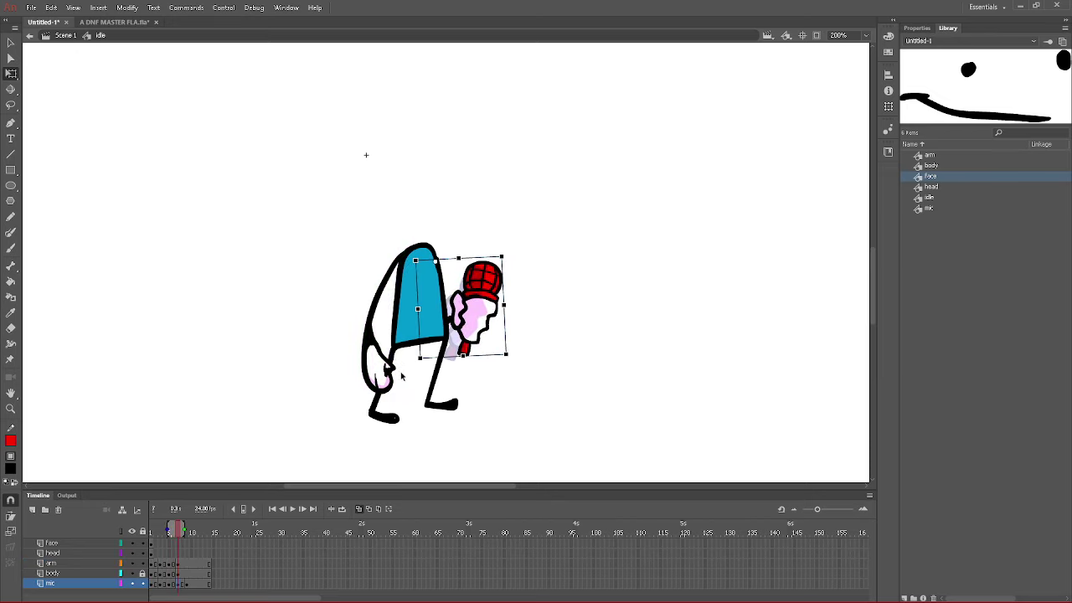
{"action": "key", "text": "Left"}
{"action": "key", "text": "Left"}
{"action": "key", "text": "Left"}
{"action": "key", "text": "Left"}
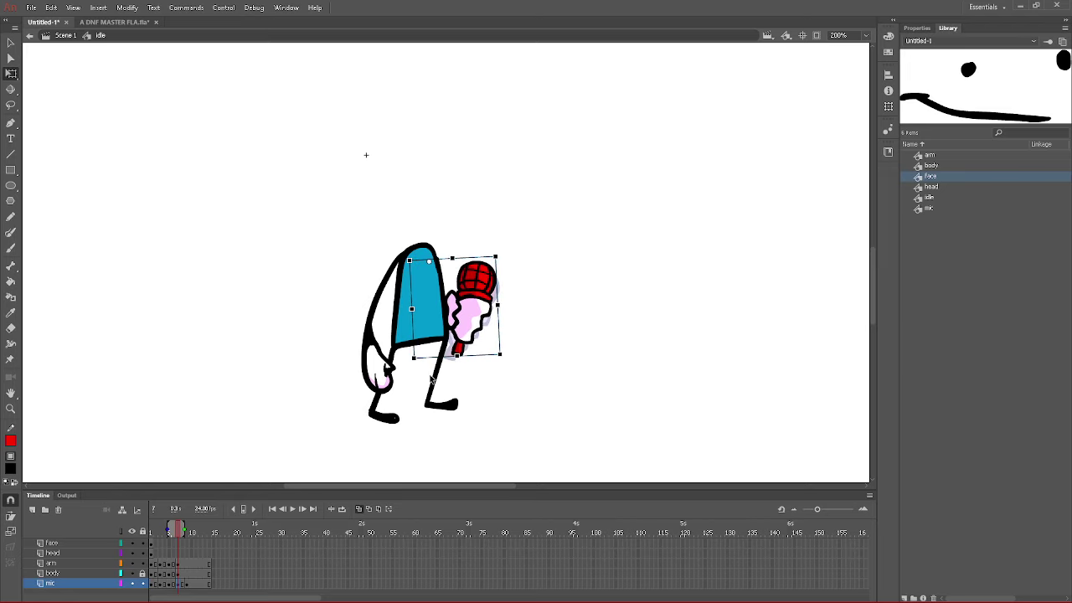
{"action": "key", "text": "Left"}
- Replace the mic layer's frames from 9 onward with a new keyframe at frame 9 copied from frame 7, extended to frame 14
{"action": "left_click_drag", "start_coordinate": [159, 538], "coordinate": [184, 537]}
{"action": "left_click", "coordinate": [201, 583]}
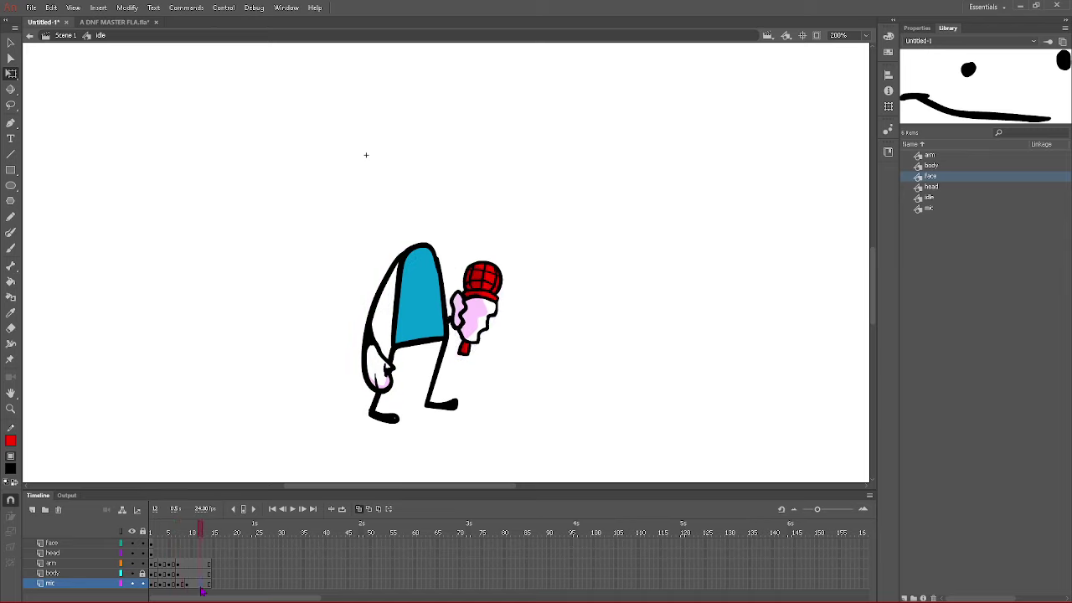
{"action": "right_click", "coordinate": [201, 584]}
{"action": "left_click", "coordinate": [244, 336]}
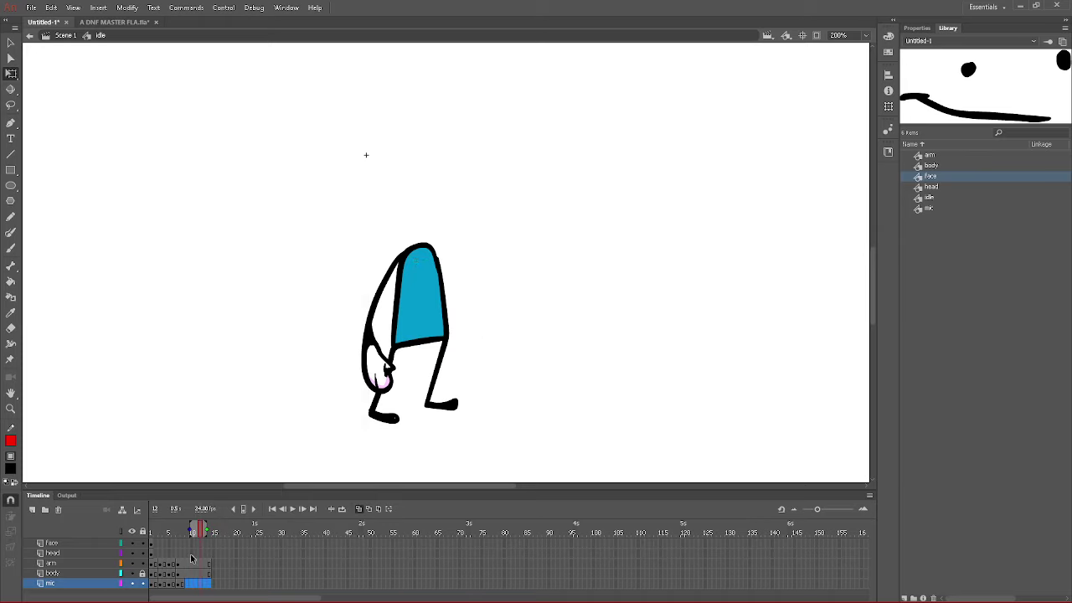
{"action": "left_click", "coordinate": [188, 584]}
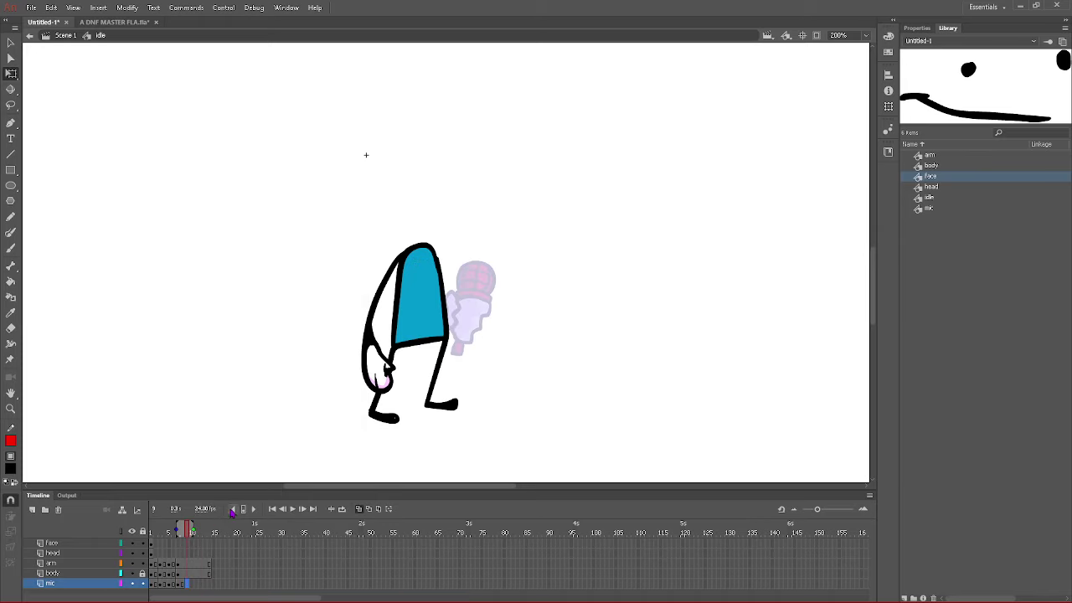
{"action": "left_click", "coordinate": [244, 510]}
{"action": "left_click", "coordinate": [213, 585]}
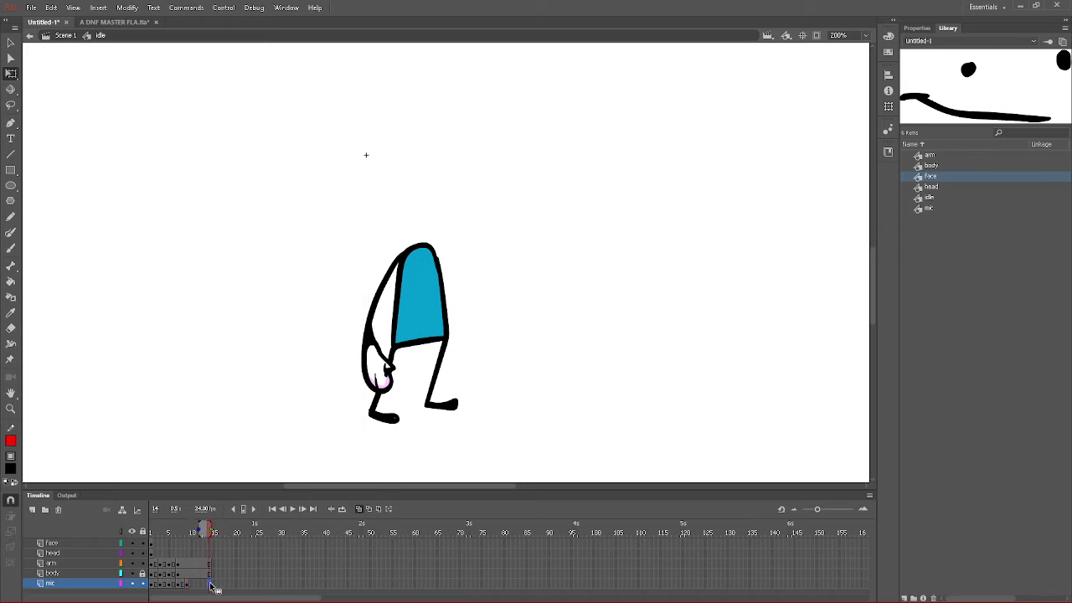
{"action": "key", "text": "ctrl+shift+v"}
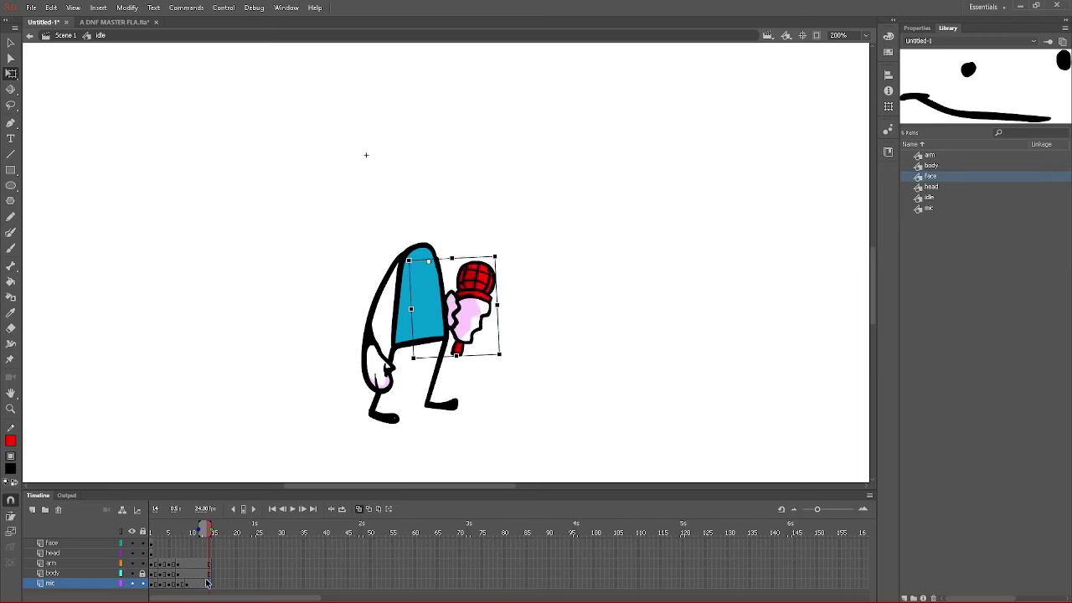
{"action": "key", "text": "Return"}
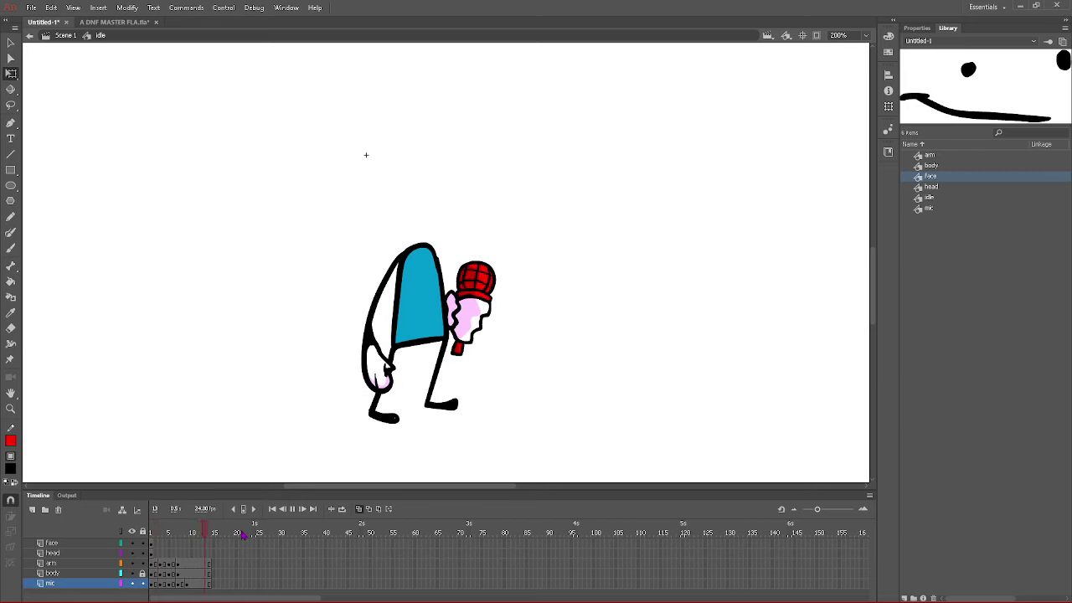
- Add keyframes at frame 3 of the face and head layers, rotating both slightly counterclockwise and nudging them left and up a little
{"action": "mouse_move", "coordinate": [153, 534]}
{"action": "left_mouse_down"}
{"action": "mouse_move", "coordinate": [184, 536]}
{"action": "mouse_move", "coordinate": [159, 536]}
{"action": "left_mouse_up"}
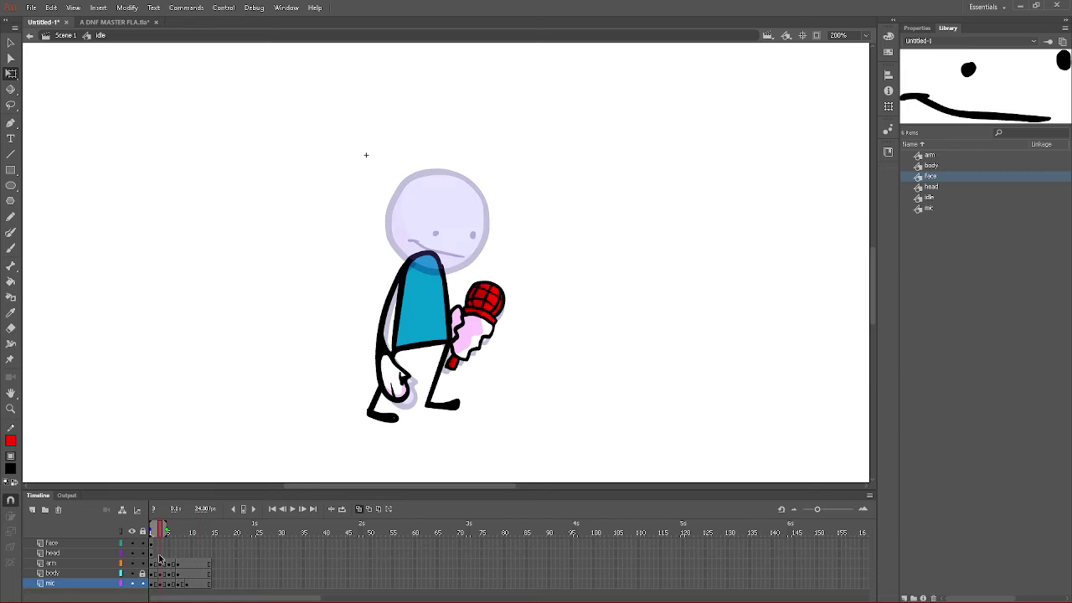
{"action": "left_click", "coordinate": [161, 555]}
{"action": "left_click", "coordinate": [163, 545]}
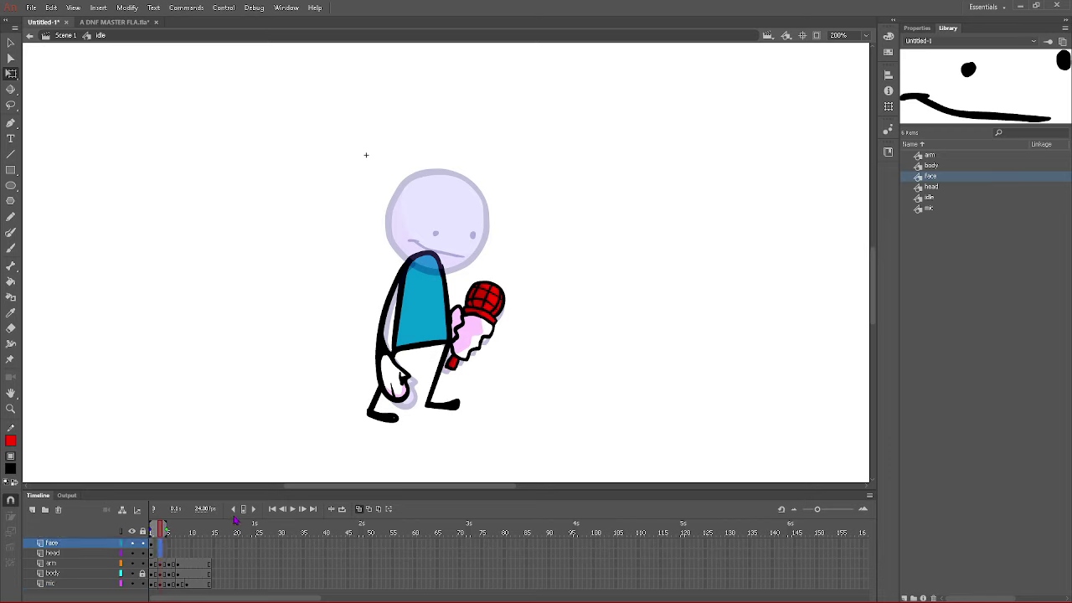
{"action": "left_click", "coordinate": [245, 510]}
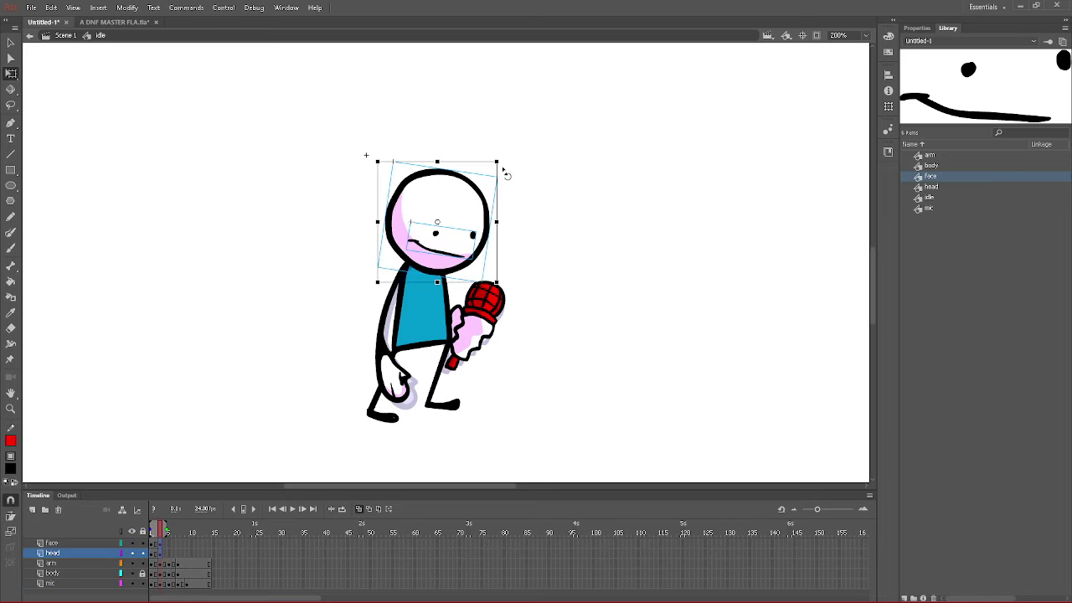
{"action": "left_click_drag", "start_coordinate": [505, 173], "coordinate": [504, 155]}
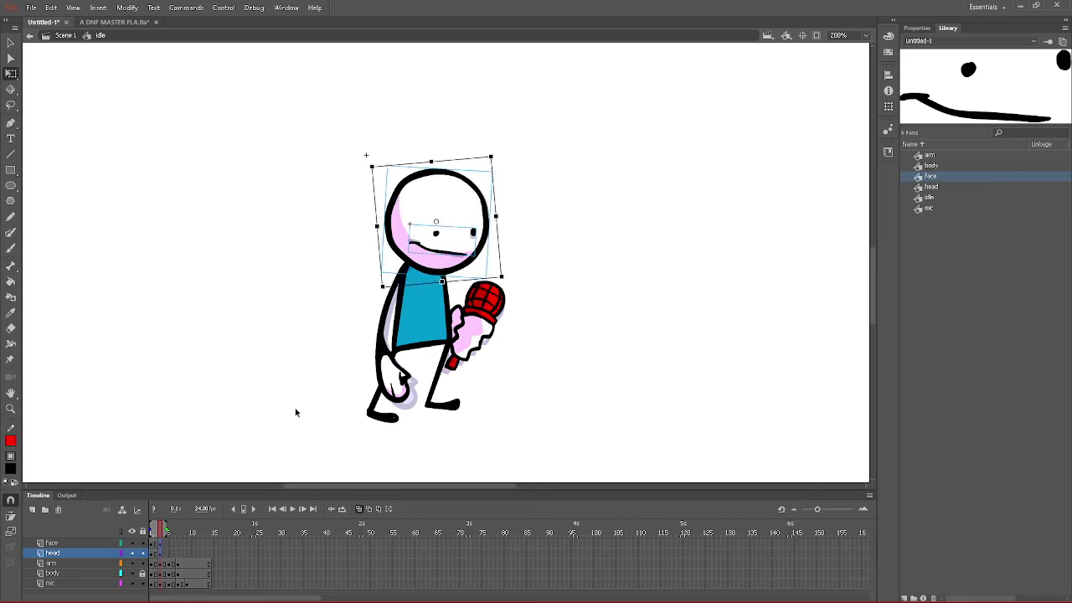
{"action": "key", "text": "Left"}
{"action": "key", "text": "Left"}
{"action": "key", "text": "Left"}
{"action": "key", "text": "Left"}
{"action": "key", "text": "Up"}
{"action": "key", "text": "Left"}
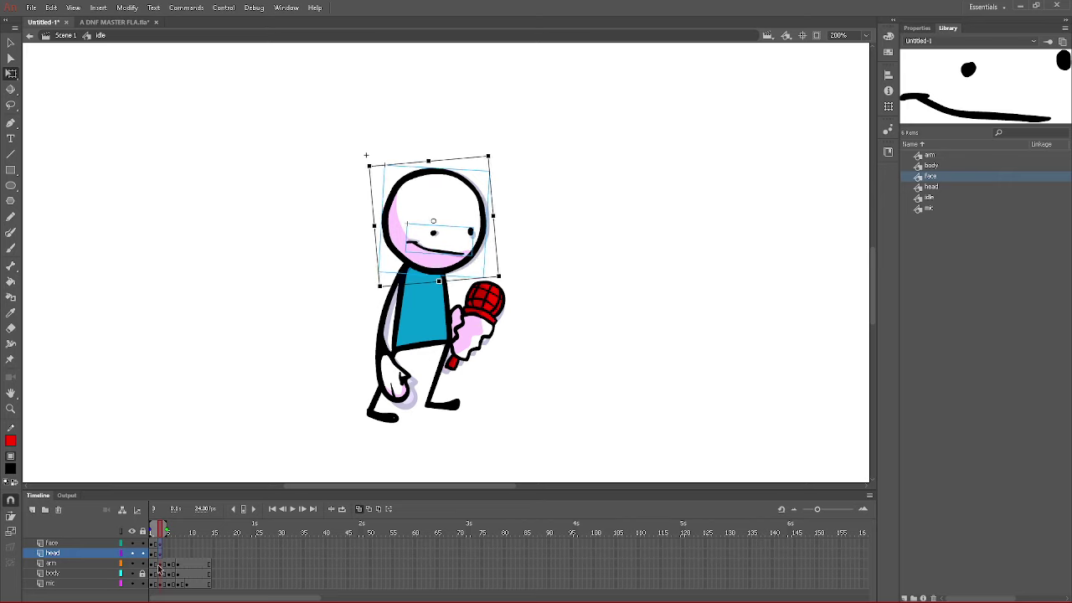
- Add keyframes at frame 5 of the face and head layers, rotating both slightly further counterclockwise and shifting them left
{"action": "left_click_drag", "start_coordinate": [169, 554], "coordinate": [170, 544]}
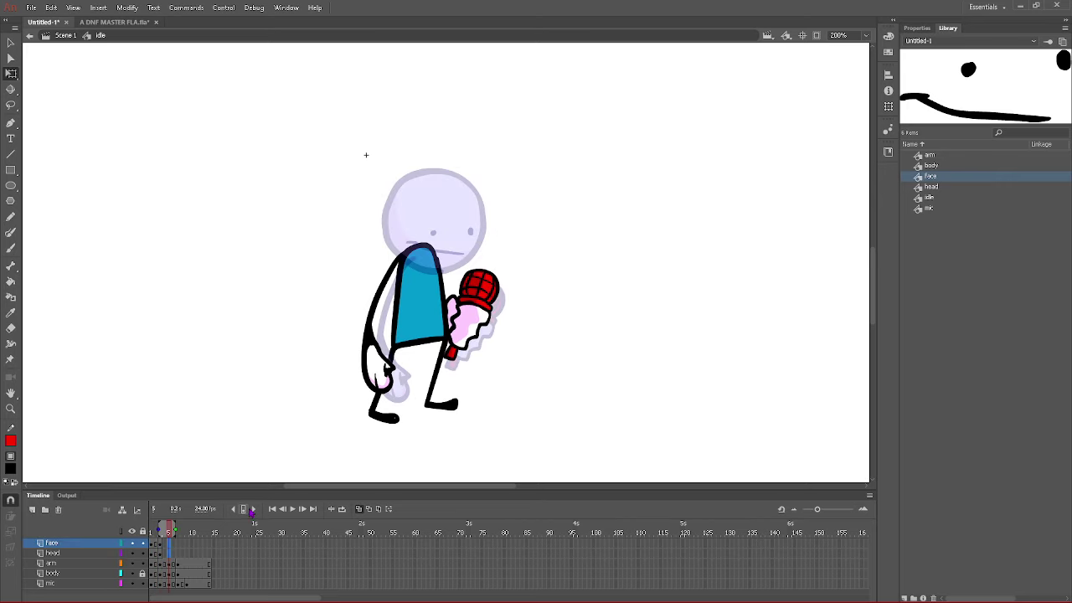
{"action": "left_click", "coordinate": [244, 510]}
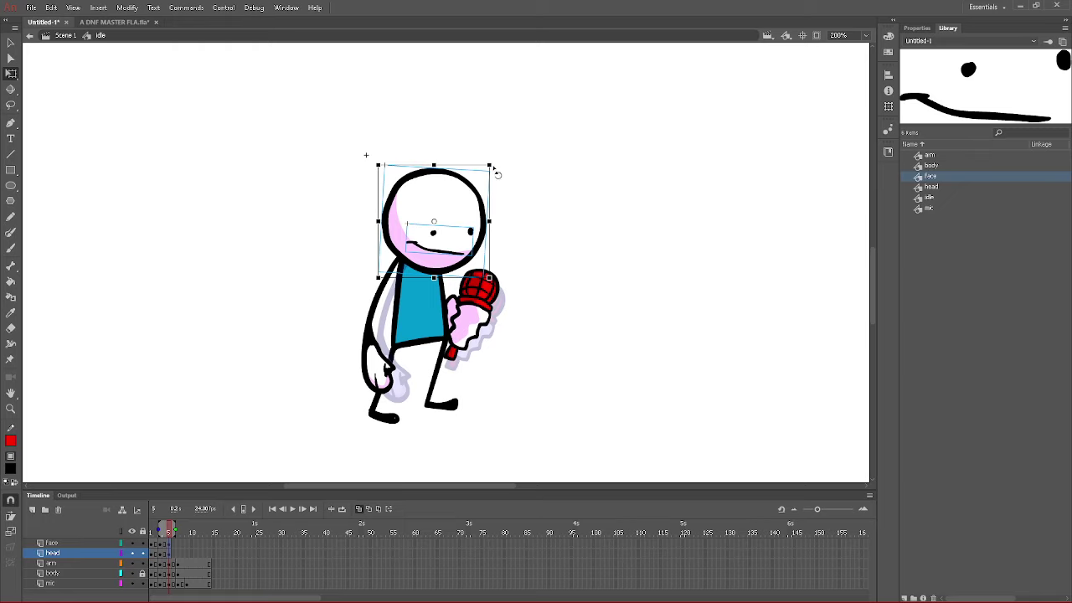
{"action": "left_click_drag", "start_coordinate": [496, 173], "coordinate": [497, 151]}
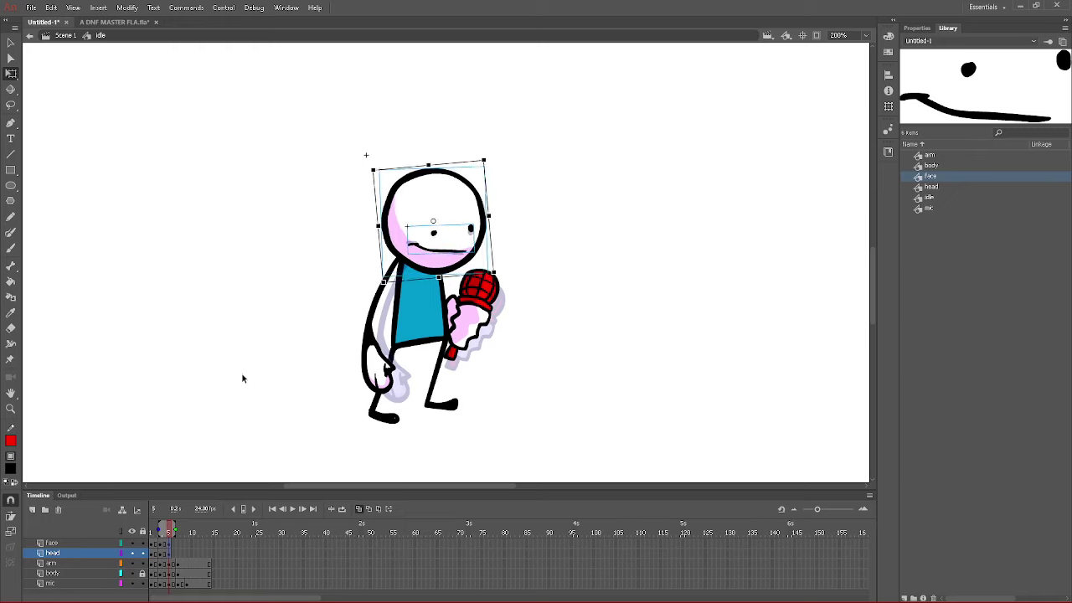
- Add keyframes at frame 7 of the face and head layers, tilting both further counterclockwise and moving them up and left
{"action": "left_click", "coordinate": [179, 542]}
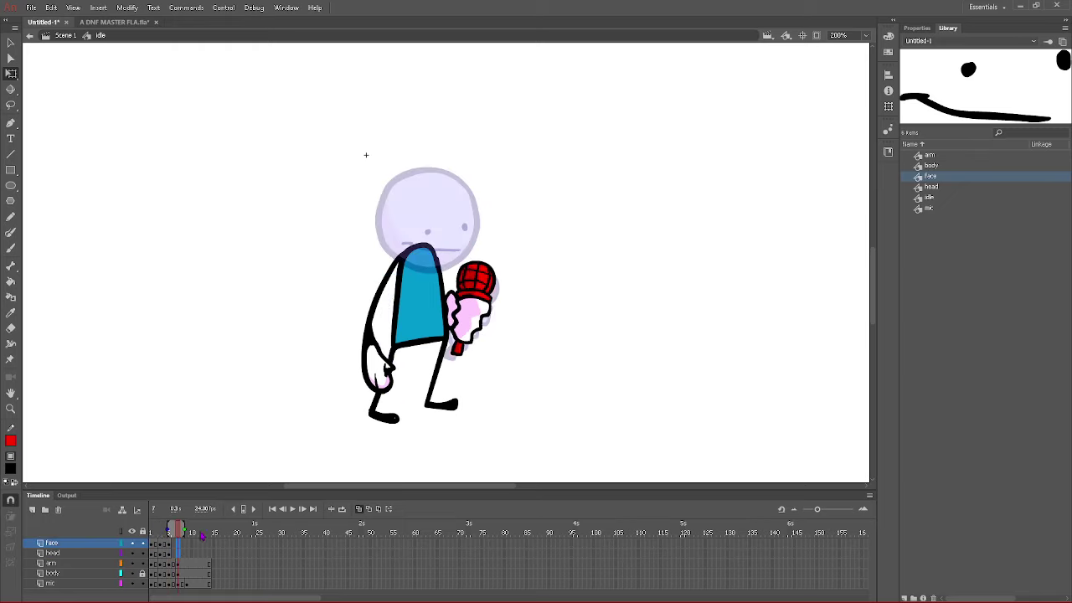
{"action": "left_click", "coordinate": [244, 510]}
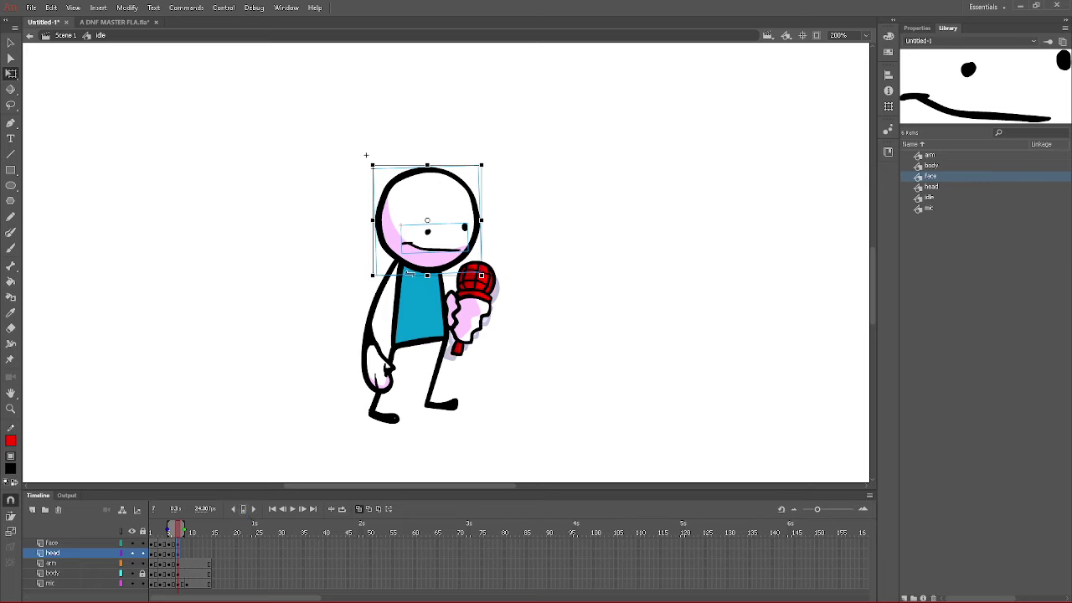
{"action": "left_click_drag", "start_coordinate": [490, 159], "coordinate": [488, 152]}
{"action": "key", "text": "Up"}
{"action": "key", "text": "Up"}
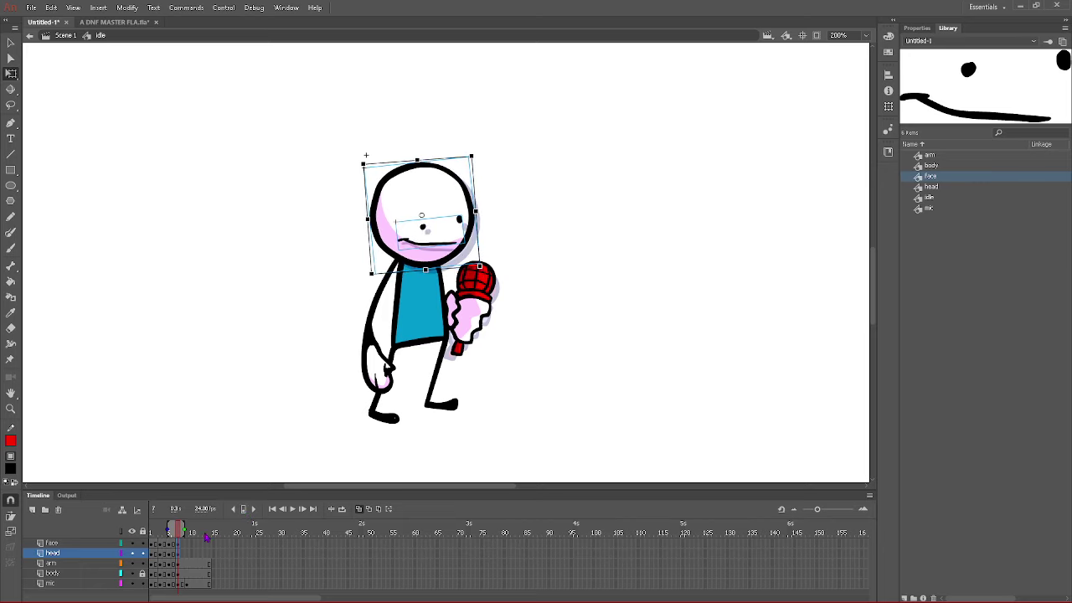
- Insert keyframes at frame 9 of the face and head layers, extend both to frame 14, and play back the animation
{"action": "left_click_drag", "start_coordinate": [186, 553], "coordinate": [210, 544]}
{"action": "key", "text": "F6"}
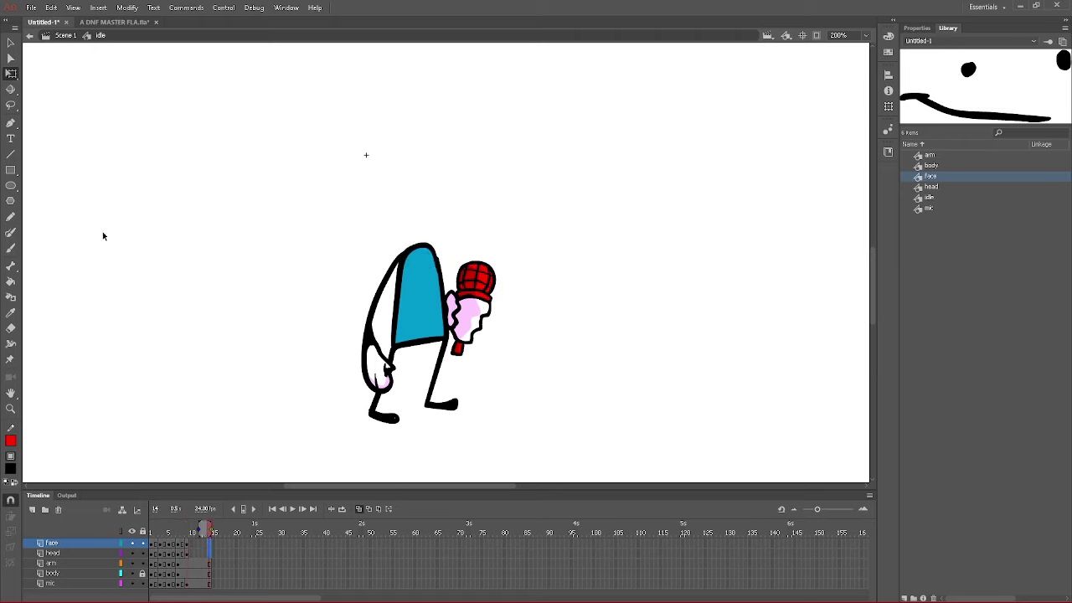
{"action": "key", "text": "F5"}
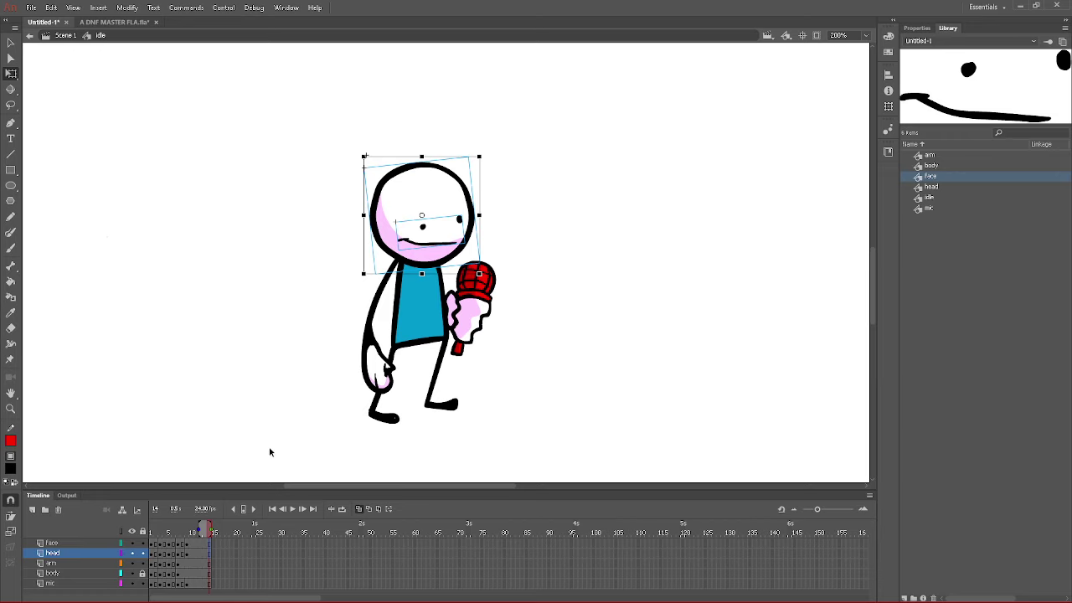
{"action": "key", "text": "Return"}
{"action": "key", "text": "Return"}
- Nudge only the face slightly right on the face layer's keyframes at frames 1, 3 and 5
{"action": "left_click", "coordinate": [153, 554]}
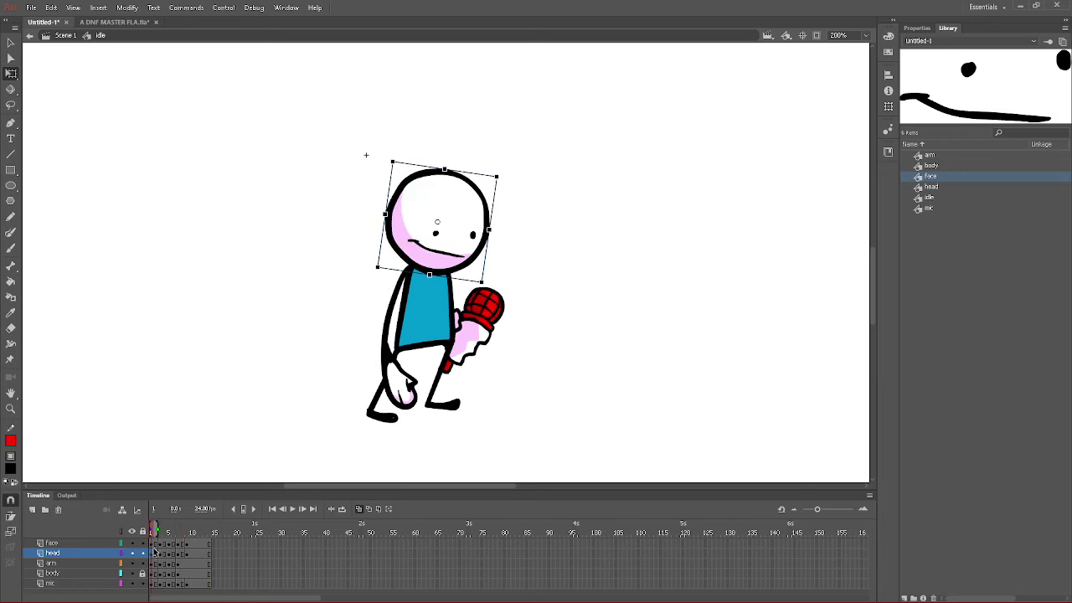
{"action": "left_click", "coordinate": [156, 545]}
{"action": "key", "text": "Right"}
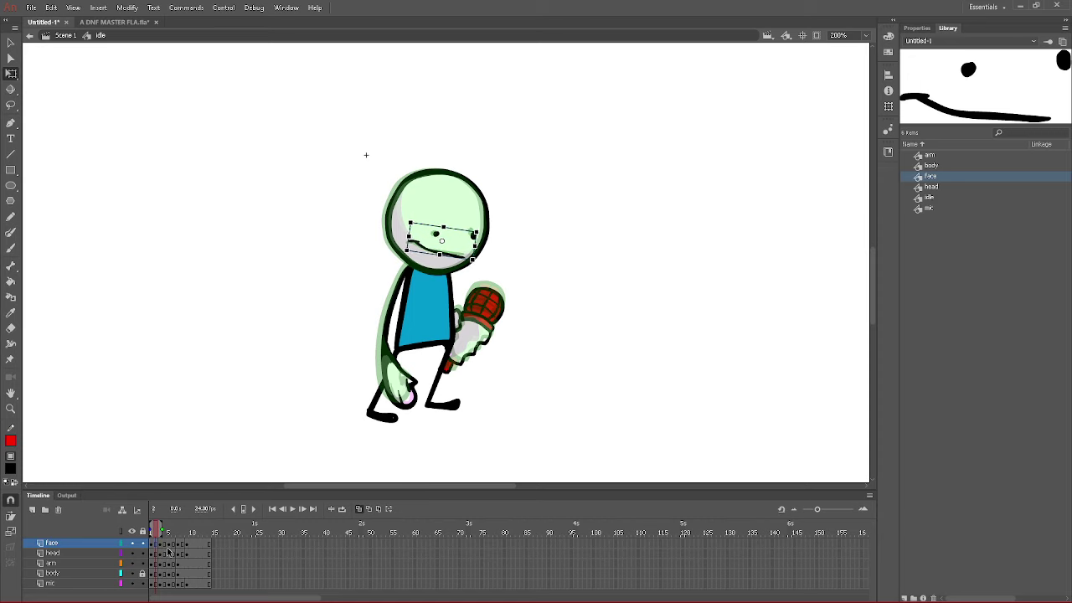
{"action": "left_click", "coordinate": [161, 545]}
{"action": "key", "text": "Right"}
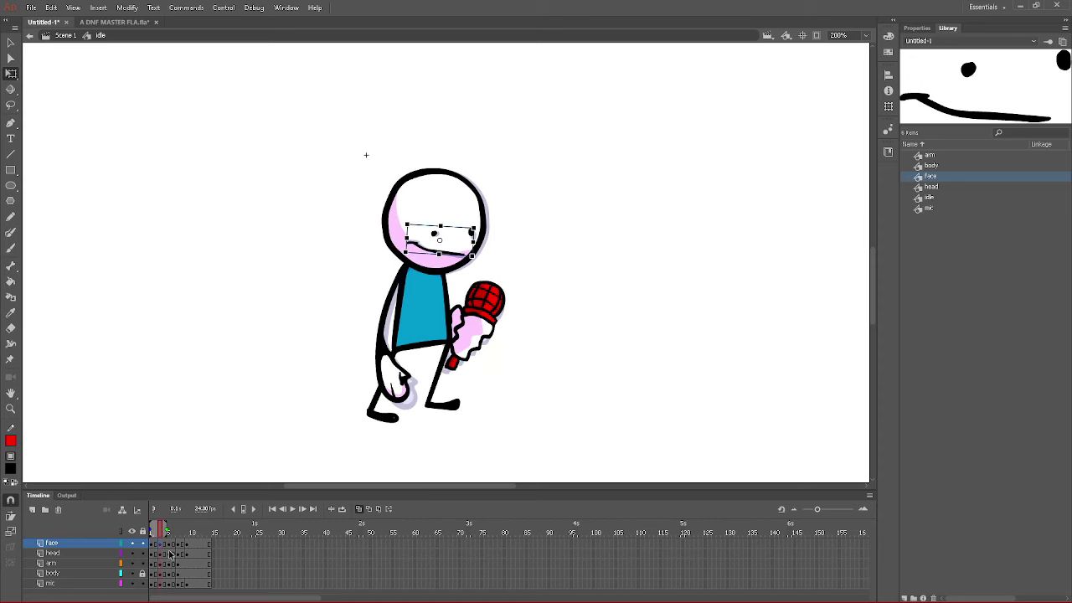
{"action": "left_click", "coordinate": [154, 545]}
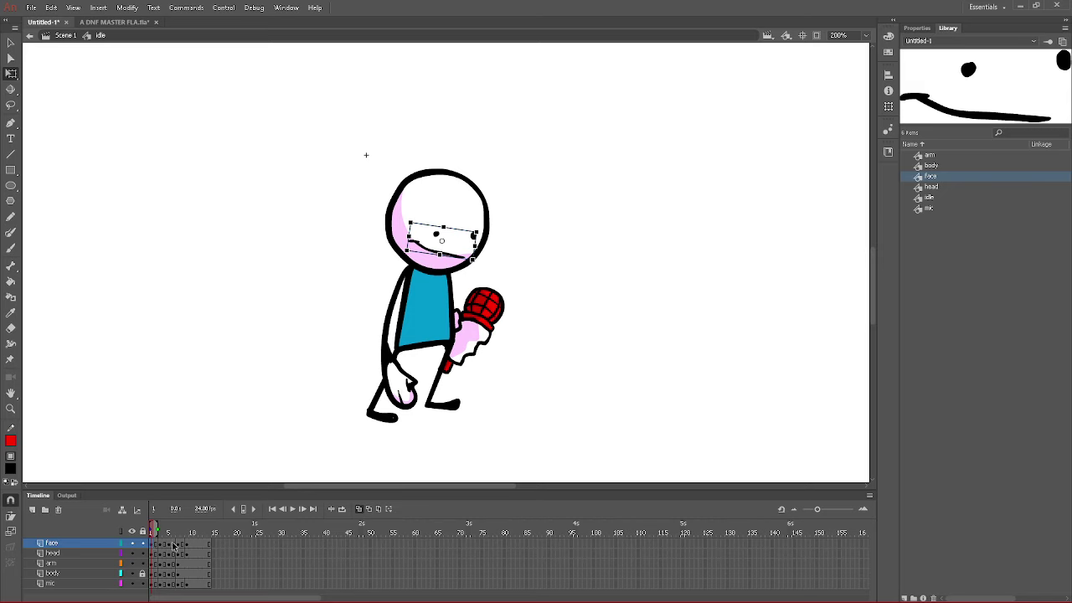
{"action": "left_click", "coordinate": [171, 546]}
{"action": "key", "text": "Right"}
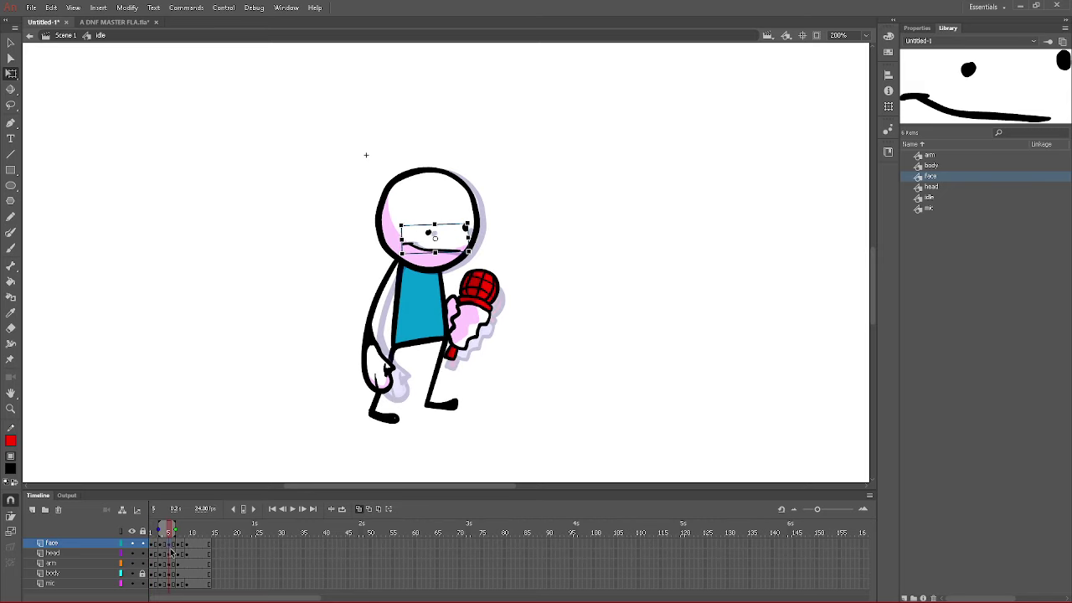
- Nudge only the face slightly down on the face layer's keyframes at frames 7 and 9
{"action": "left_click", "coordinate": [177, 553]}
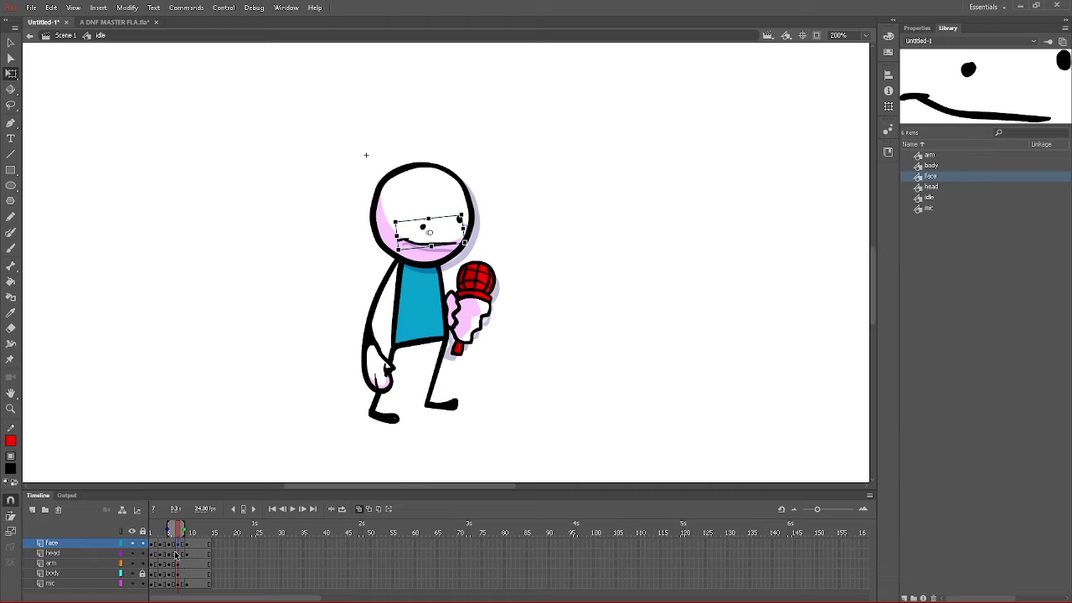
{"action": "key", "text": "Down"}
{"action": "left_click", "coordinate": [186, 545]}
{"action": "key", "text": "Down"}
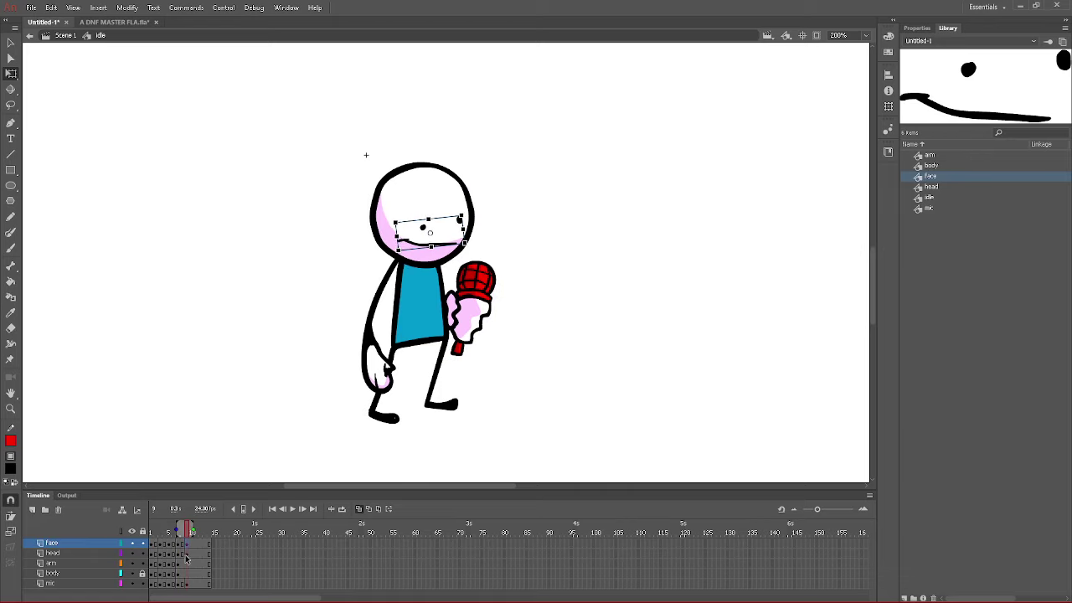
- Play back the idle symbol's 14-frame animation several times to check the bounce and the face's movement
{"action": "key", "text": "Right"}
{"action": "key", "text": "Return"}
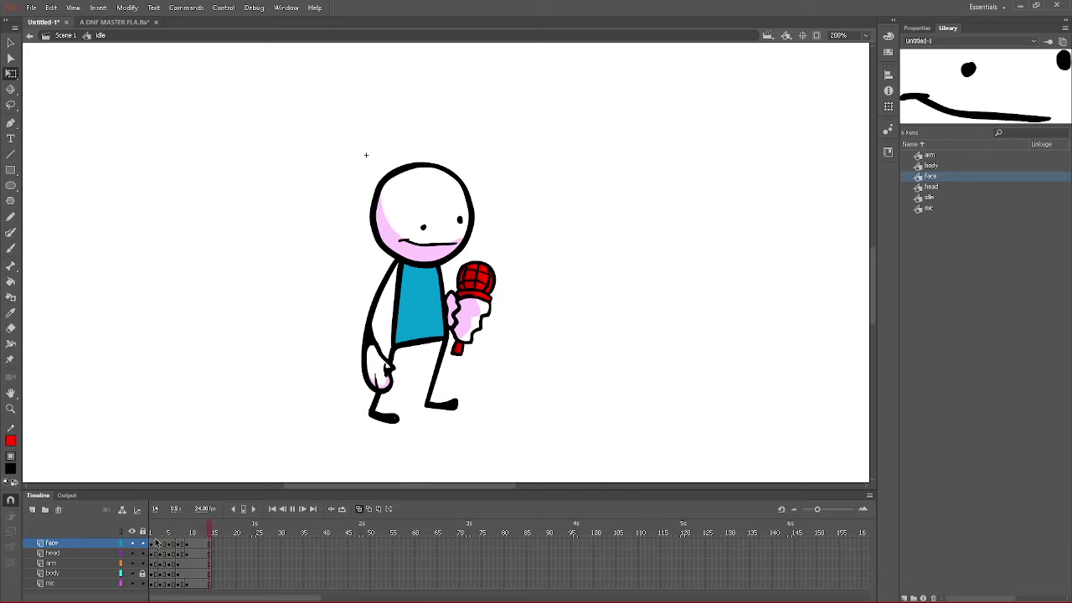
{"action": "key", "text": "Return"}
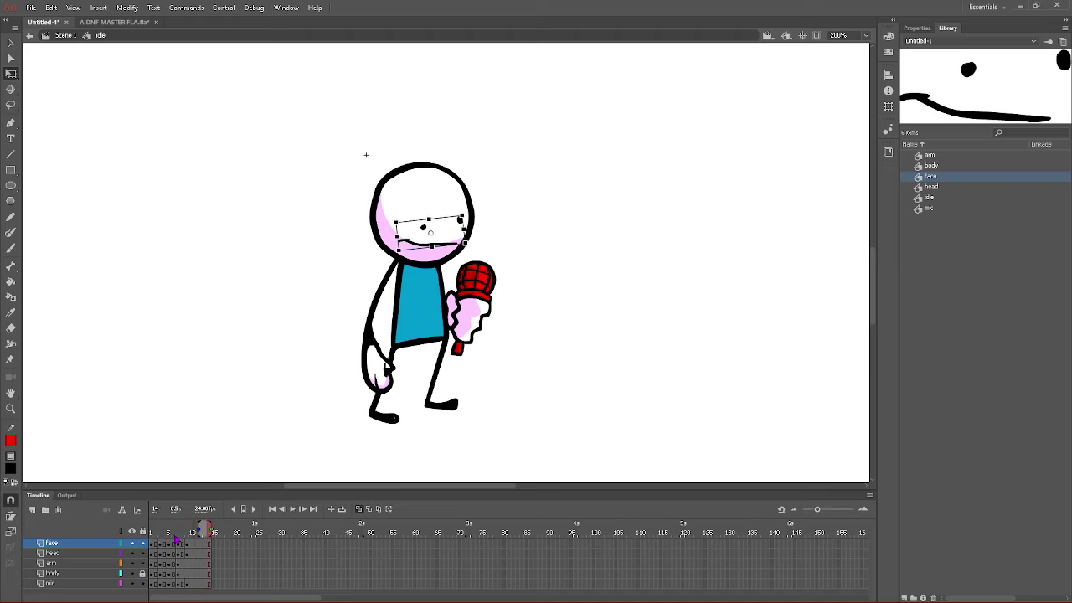
{"action": "key", "text": "Return"}
{"action": "key", "text": "Return"}
{"action": "key", "text": "Return"}
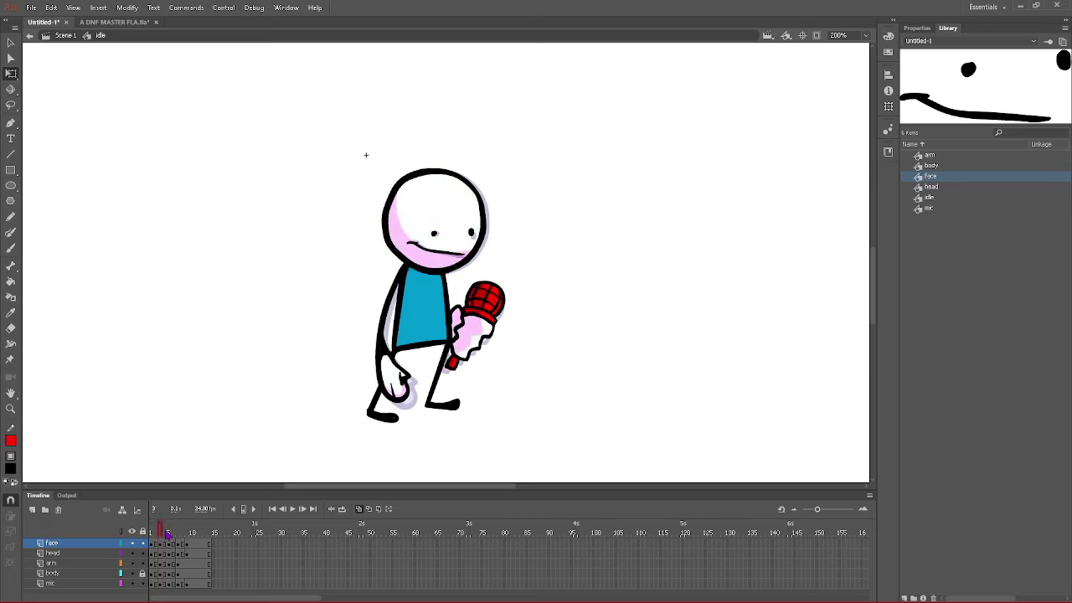
- Return to Scene 1 and extend the character's Layer_1 to frame 14
{"action": "left_click", "coordinate": [65, 36]}
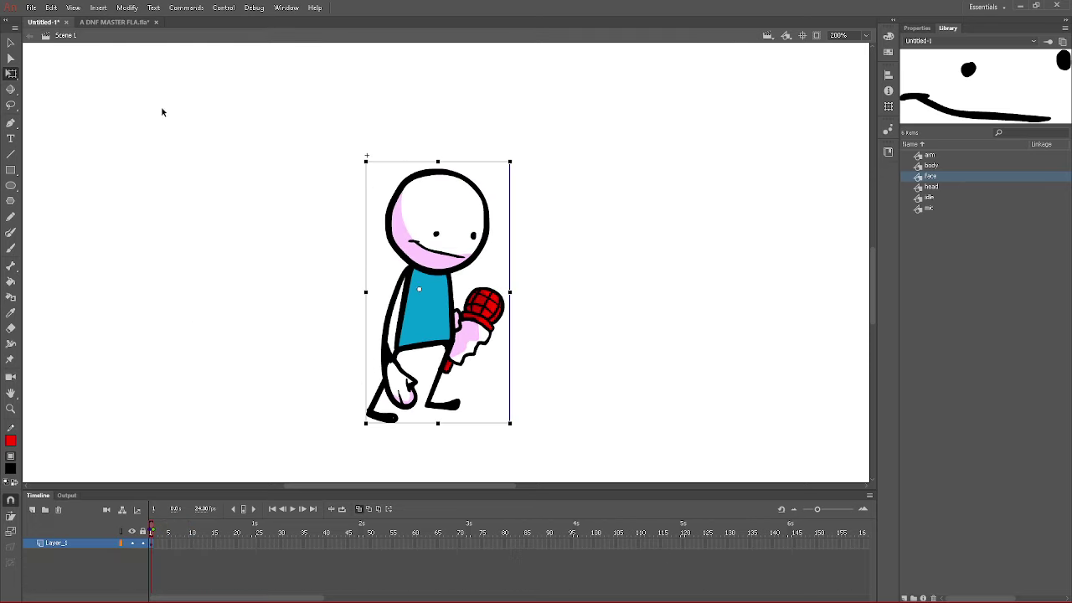
{"action": "left_click", "coordinate": [212, 543]}
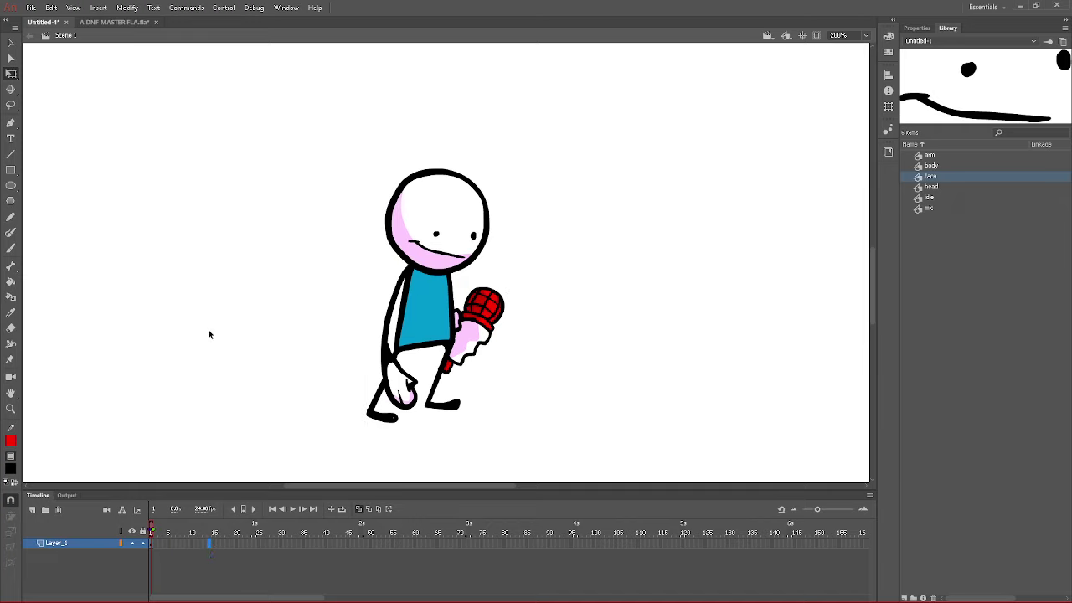
{"action": "key", "text": "F6"}
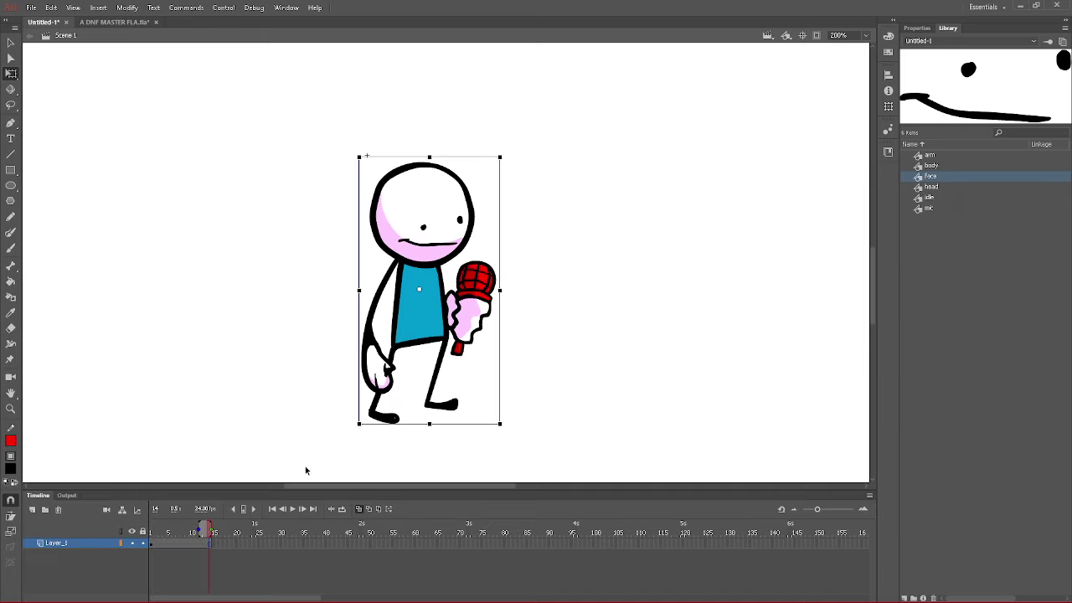
- Turn on looping for frames 1 to 14 and play the idle animation in the main scene
{"action": "left_click", "coordinate": [342, 510]}
{"action": "left_click_drag", "start_coordinate": [174, 530], "coordinate": [139, 533]}
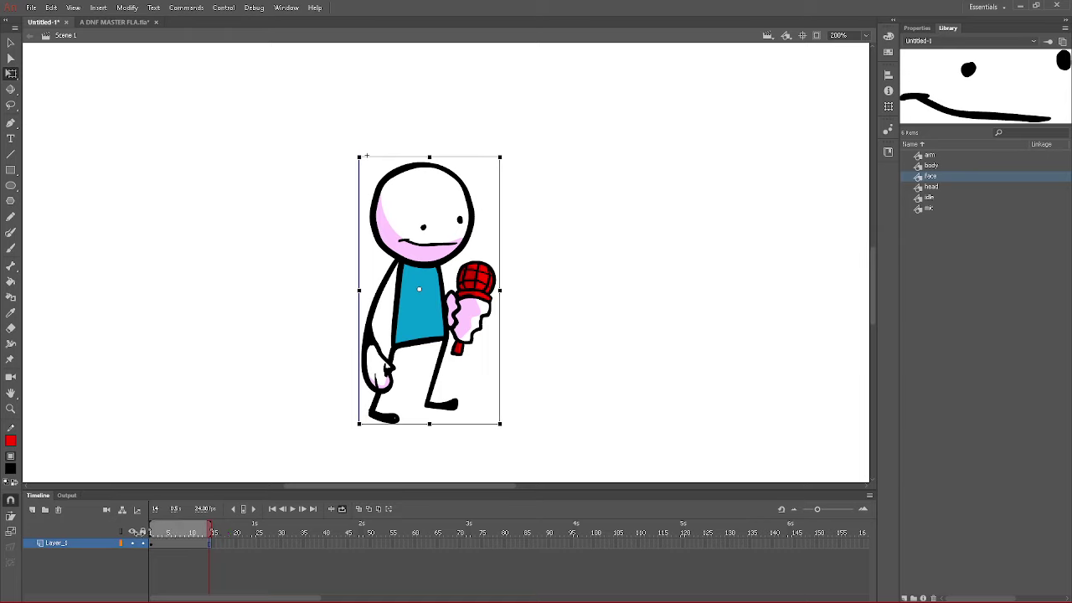
{"action": "left_click", "coordinate": [291, 509]}
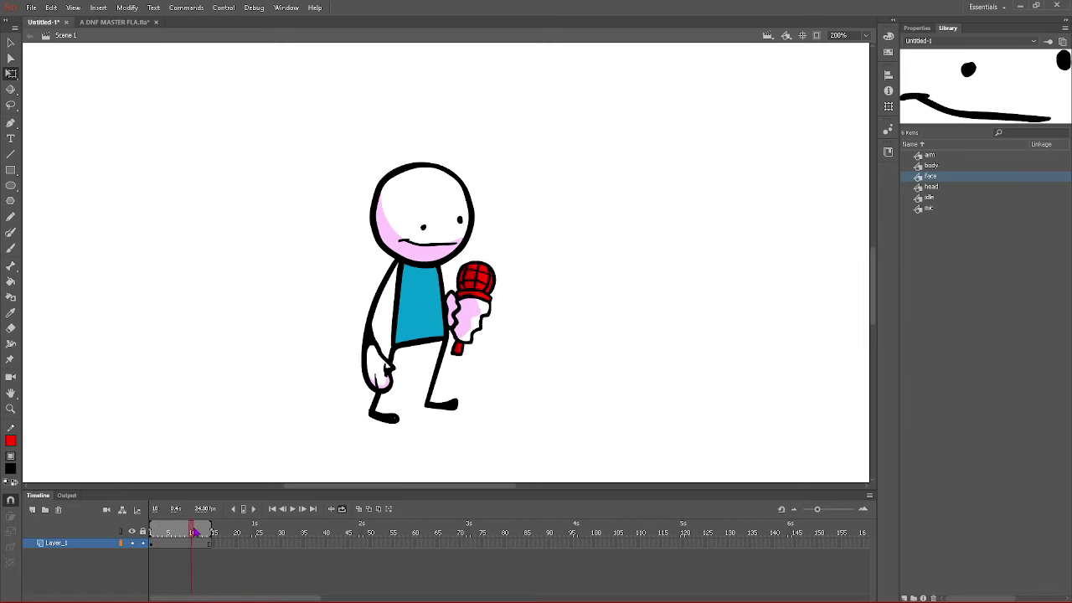
{"action": "left_click_drag", "start_coordinate": [194, 529], "coordinate": [160, 524]}
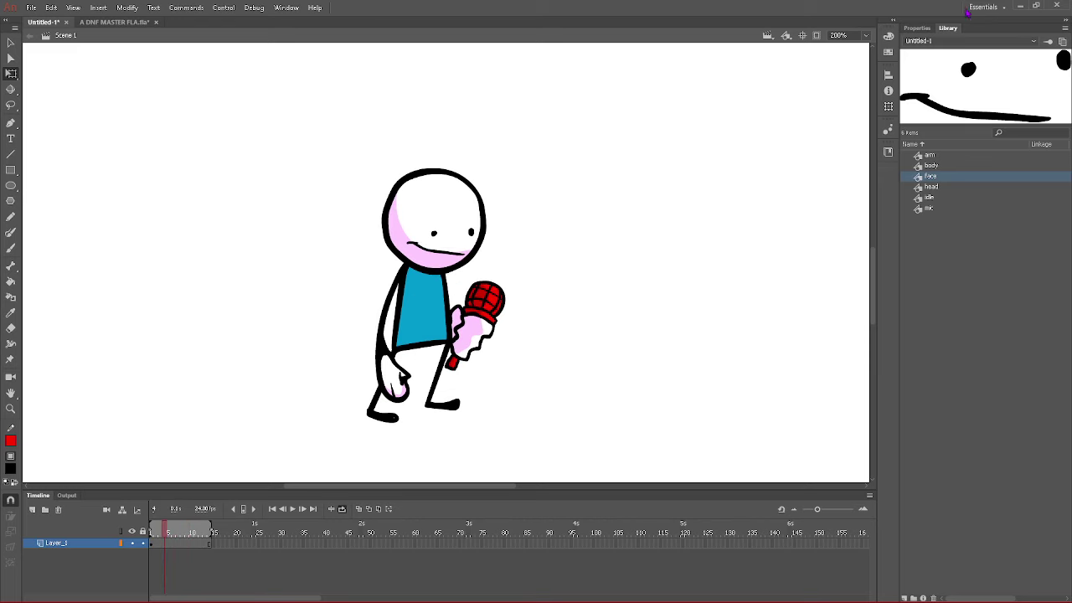
- Duplicate the idle symbol in the library as a graphic symbol named "right"
{"action": "left_click", "coordinate": [939, 196]}
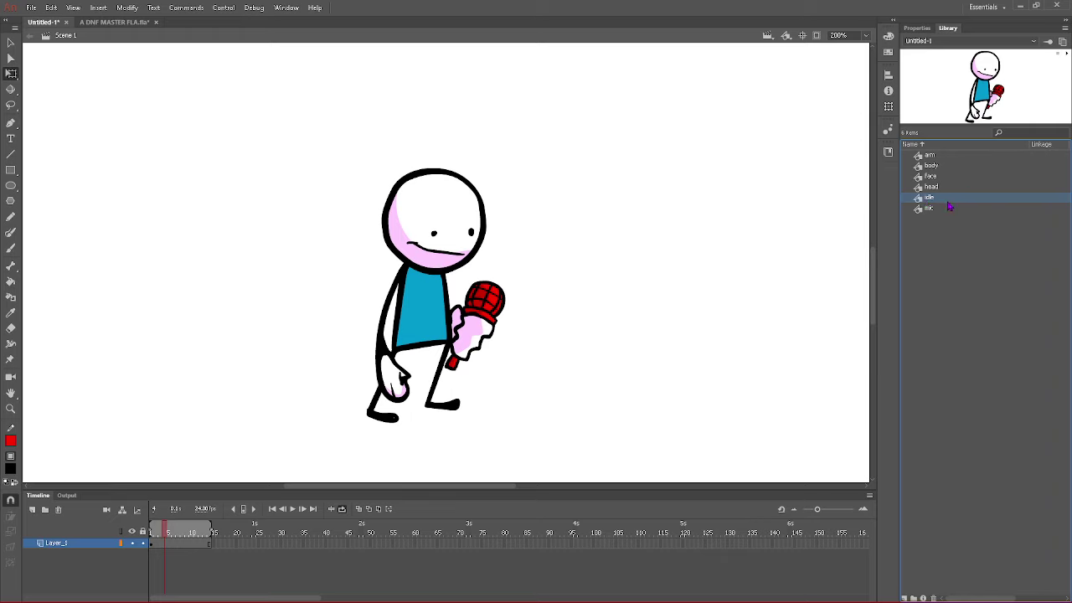
{"action": "right_click", "coordinate": [951, 204]}
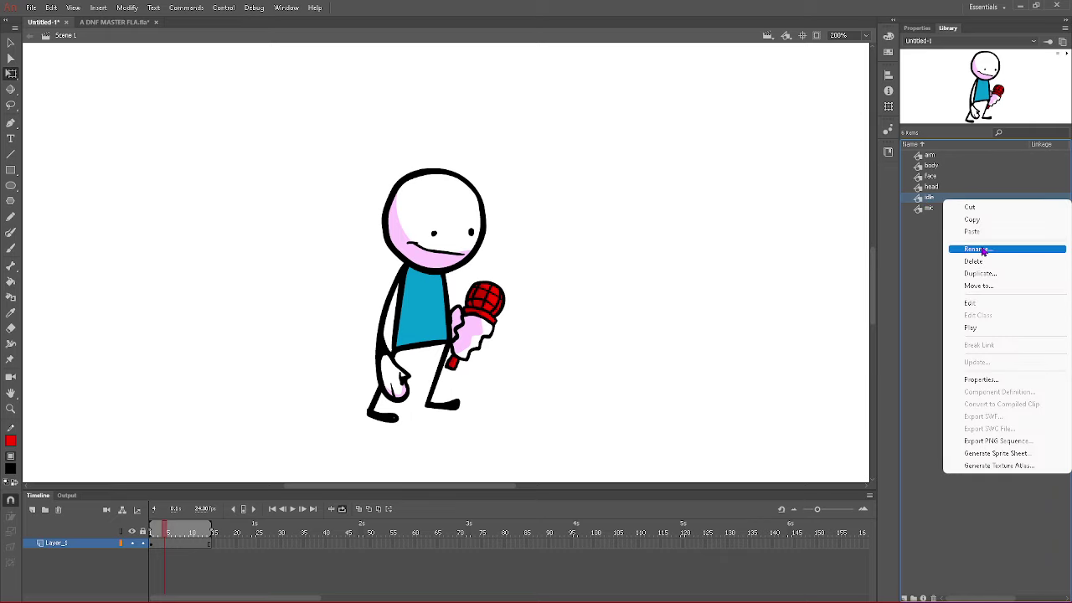
{"action": "left_click", "coordinate": [980, 274]}
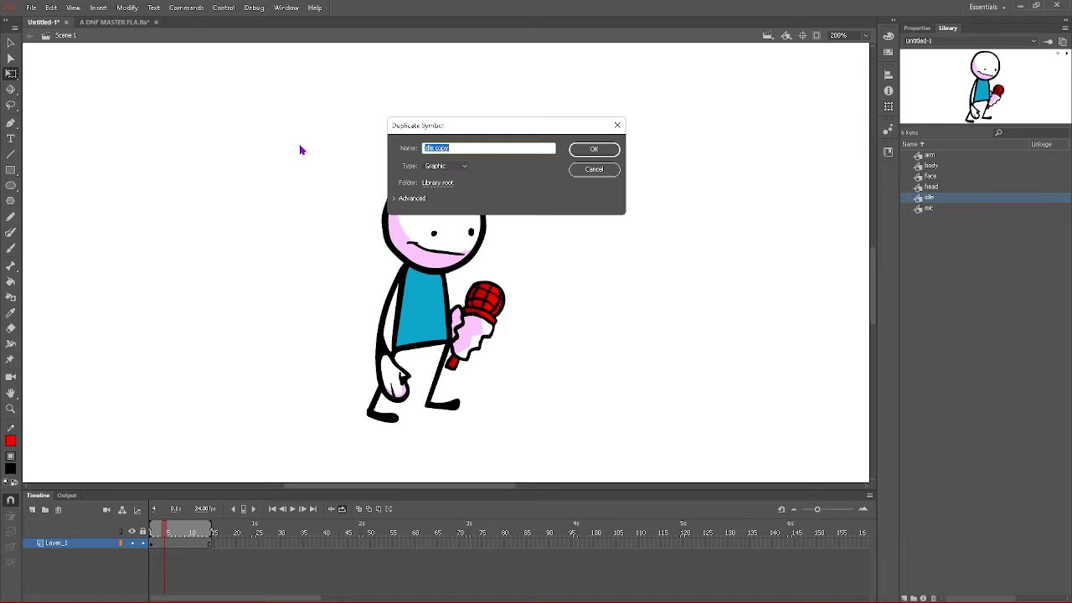
{"action": "type", "text": "ight"}
{"action": "left_click", "coordinate": [582, 148]}
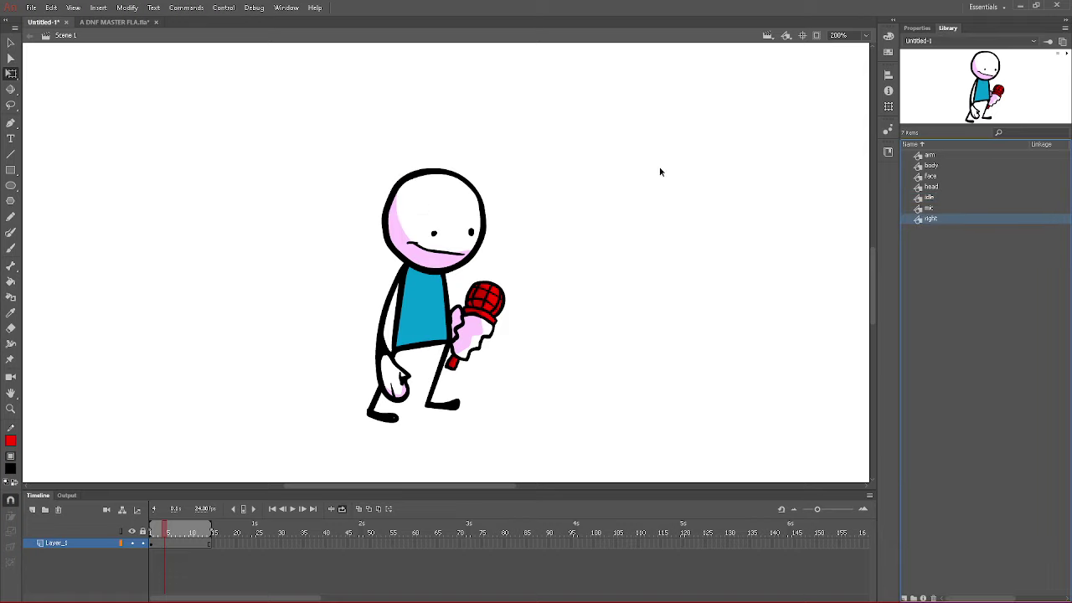
- Open the "right" symbol for editing and remove frames 3 to 14 from all its layers
{"action": "double_click", "coordinate": [920, 223]}
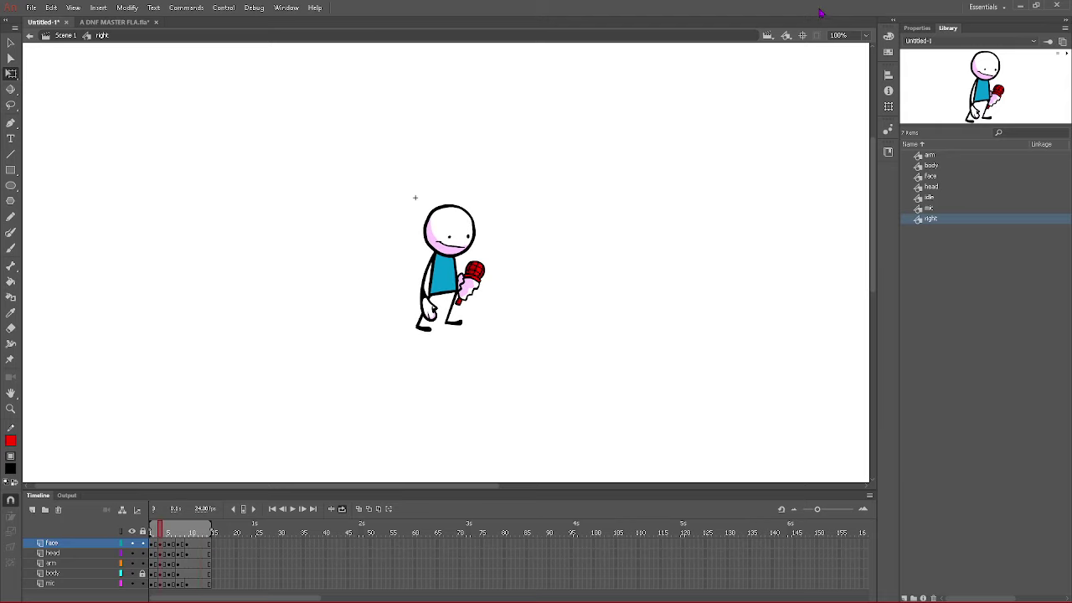
{"action": "left_click", "coordinate": [866, 35]}
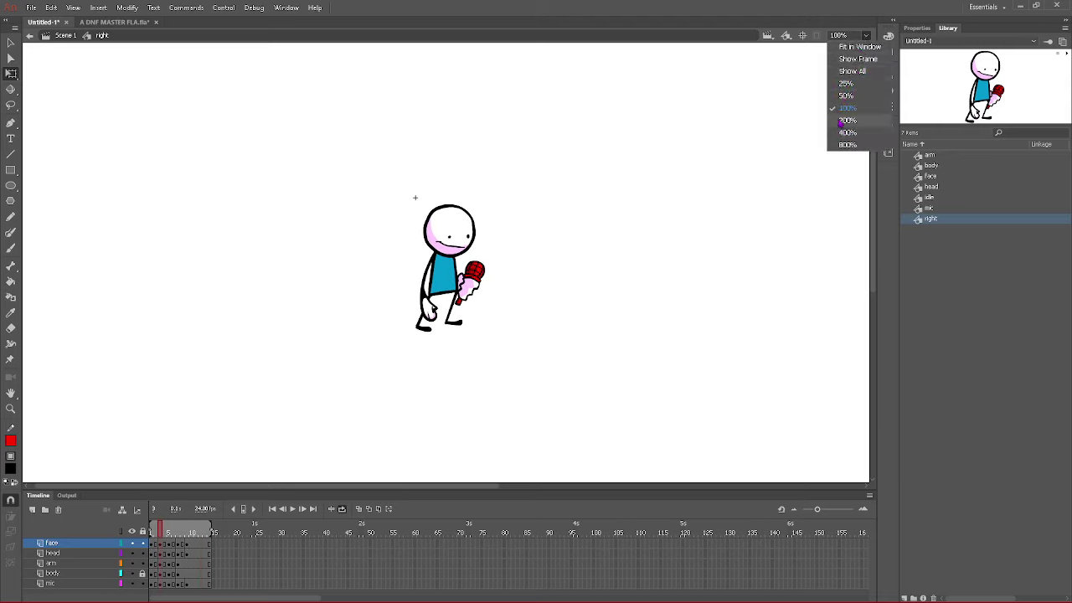
{"action": "left_click", "coordinate": [848, 121]}
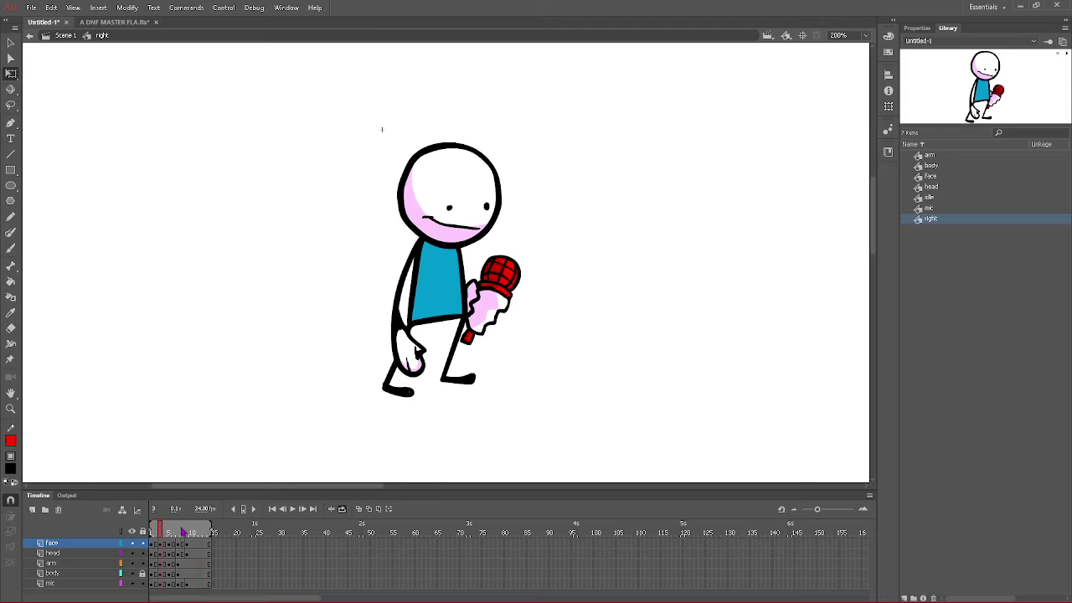
{"action": "mouse_move", "coordinate": [163, 535]}
{"action": "left_mouse_down"}
{"action": "mouse_move", "coordinate": [200, 532]}
{"action": "mouse_move", "coordinate": [175, 516]}
{"action": "left_mouse_up"}
{"action": "left_click", "coordinate": [210, 547]}
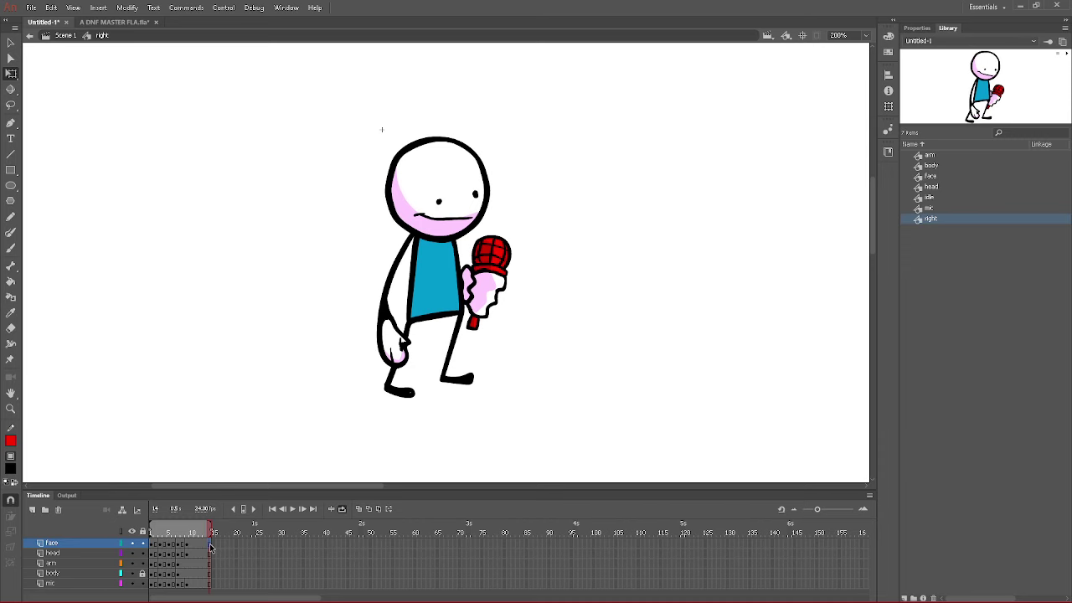
{"action": "left_click_drag", "start_coordinate": [211, 547], "coordinate": [161, 587]}
{"action": "right_click", "coordinate": [165, 577]}
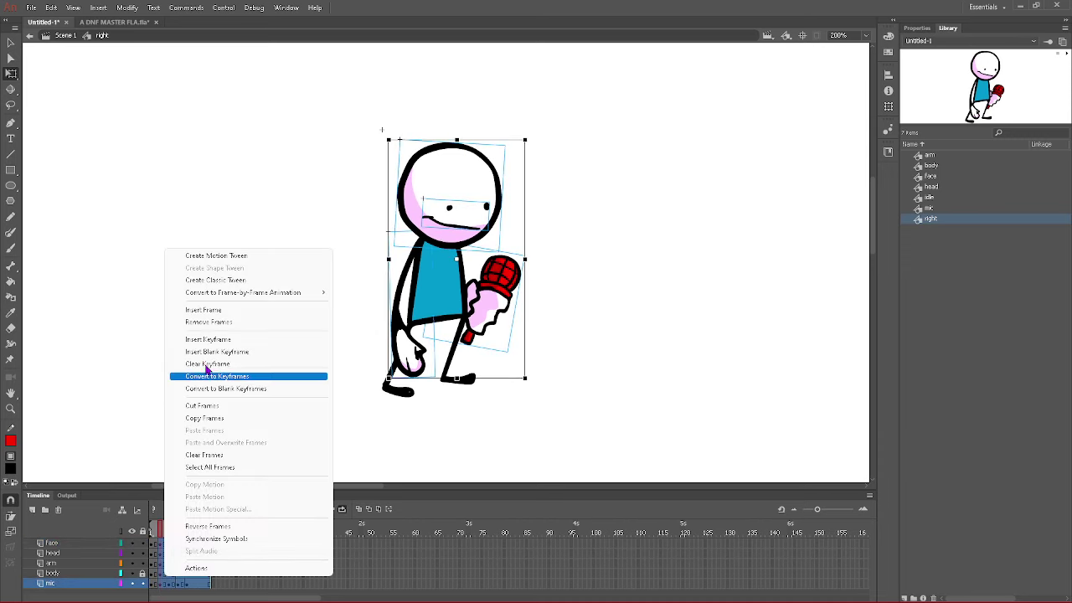
{"action": "left_click", "coordinate": [211, 338]}
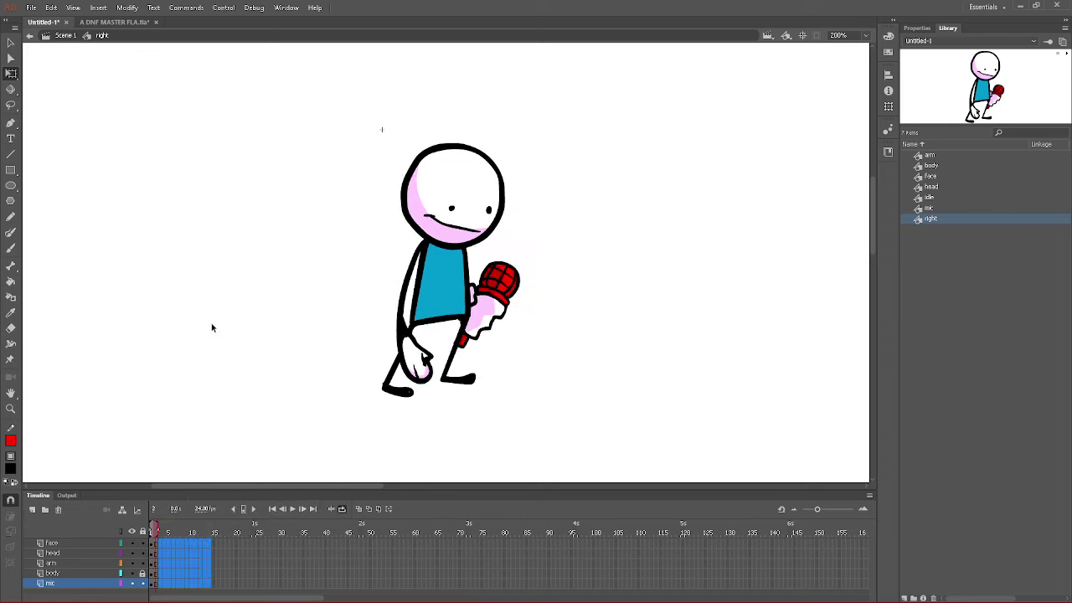
- Rotate the head counterclockwise on the head layer's frame 1 and shift it slightly right
{"action": "left_click", "coordinate": [152, 544]}
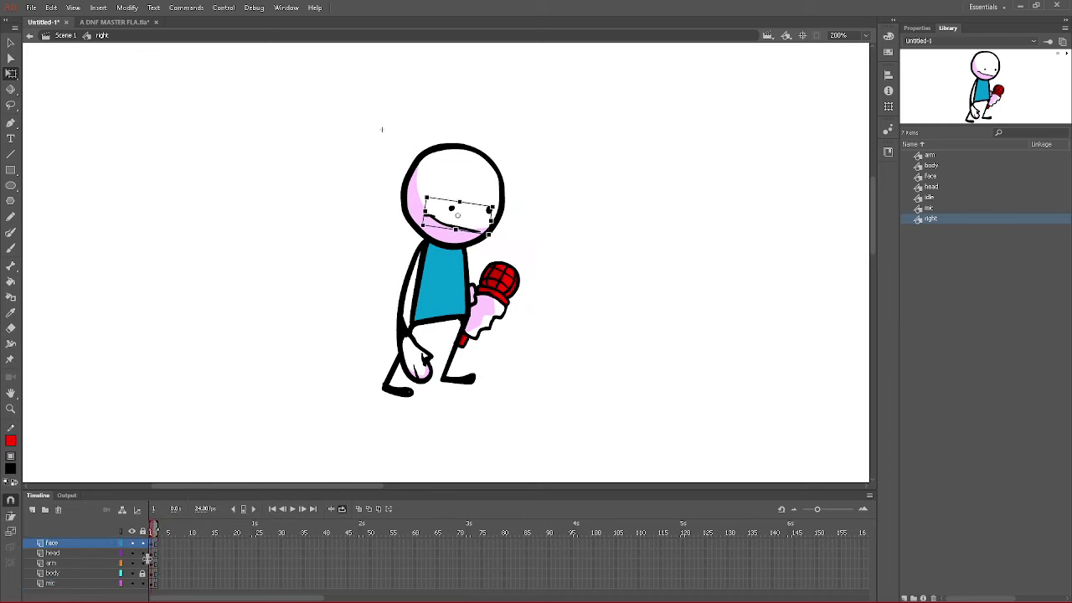
{"action": "left_click", "coordinate": [152, 553]}
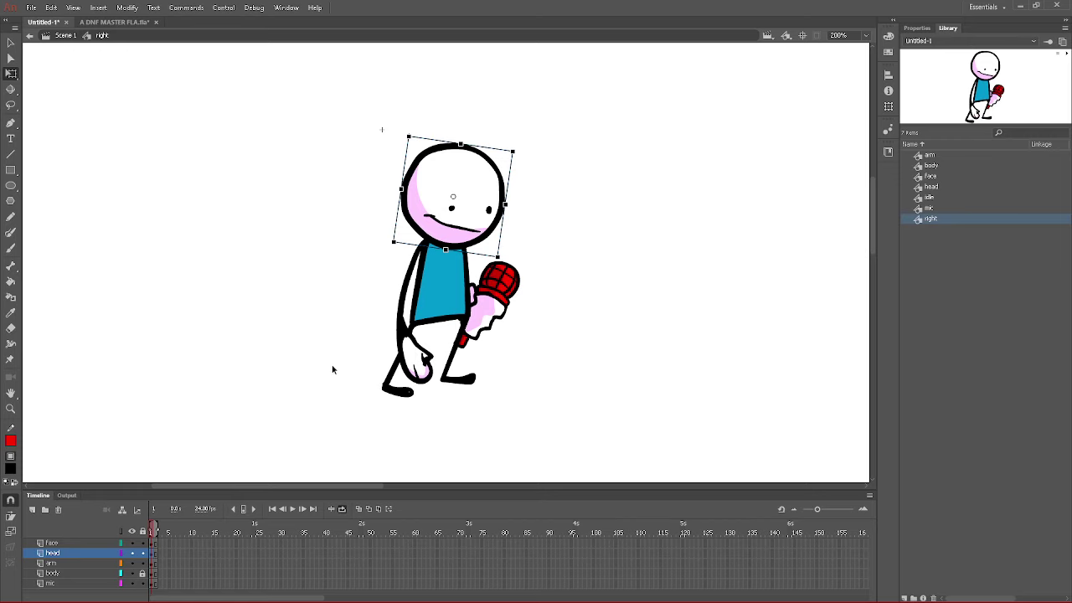
{"action": "left_click_drag", "start_coordinate": [518, 152], "coordinate": [513, 136]}
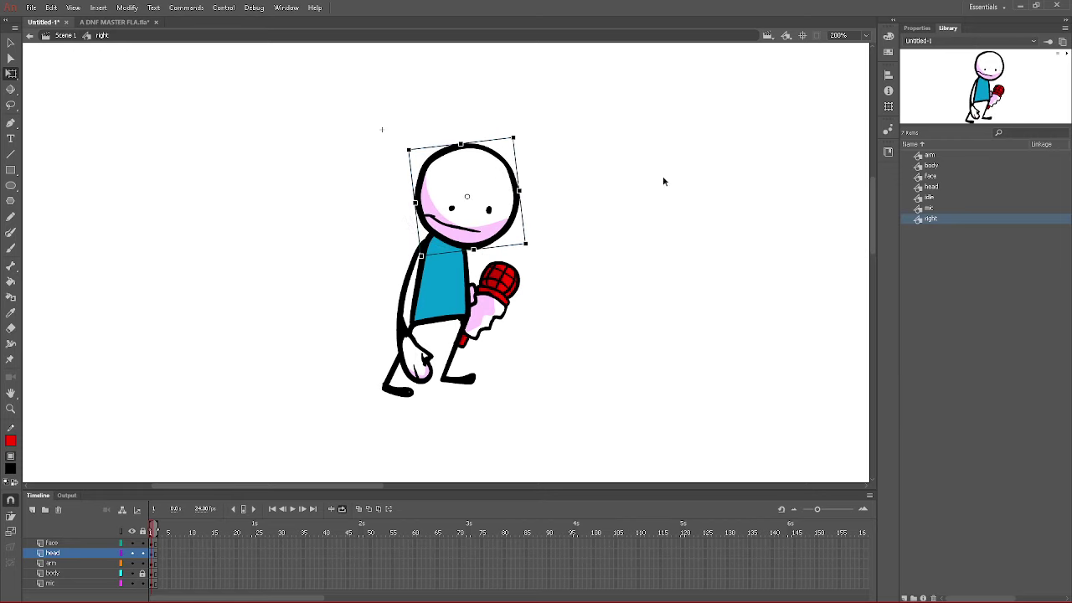
- Replace the face on frame 1 with brush-drawn oval eyes and an open smiling mouth, and fill the mouth black
{"action": "left_click", "coordinate": [153, 543]}
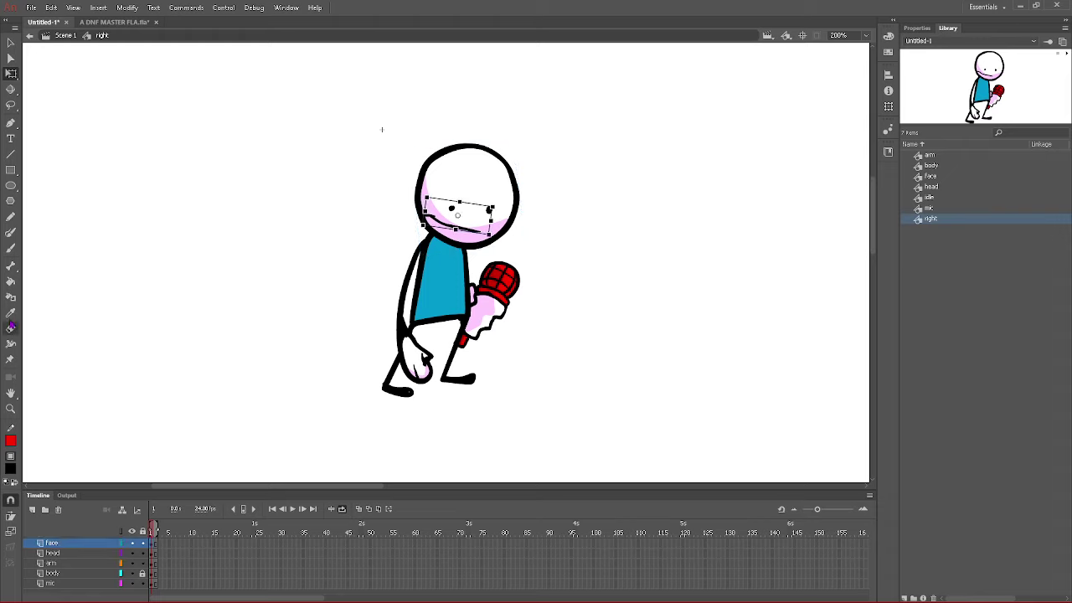
{"action": "left_click", "coordinate": [12, 249]}
{"action": "key", "text": "Delete"}
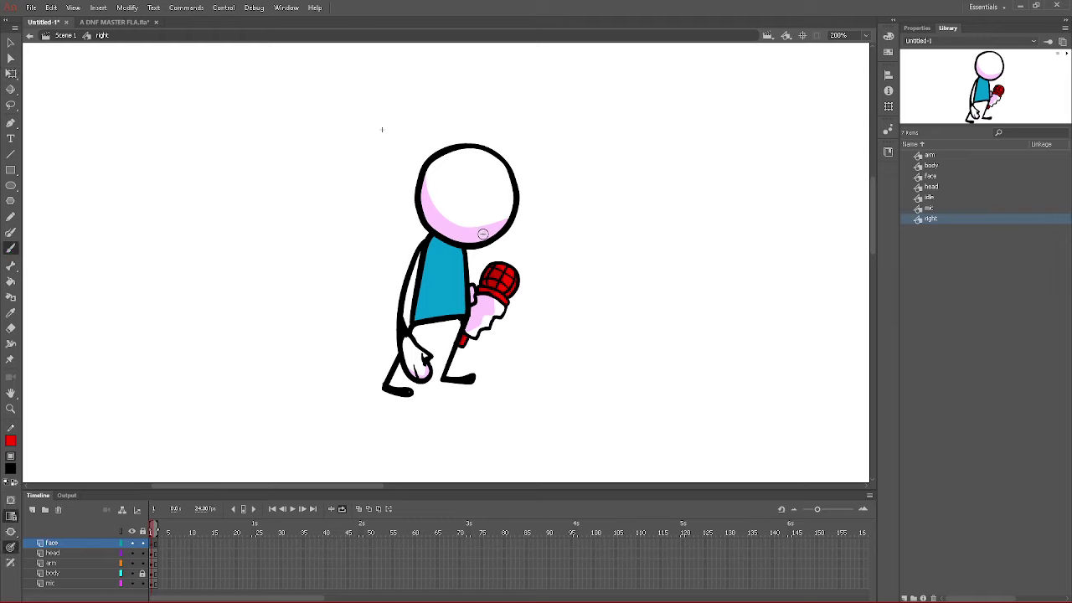
{"action": "mouse_move", "coordinate": [491, 229]}
{"action": "left_mouse_down"}
{"action": "mouse_move", "coordinate": [453, 218]}
{"action": "mouse_move", "coordinate": [456, 209]}
{"action": "mouse_move", "coordinate": [452, 247]}
{"action": "mouse_move", "coordinate": [475, 229]}
{"action": "left_mouse_up"}
{"action": "key", "text": "ctrl+z"}
{"action": "left_click_drag", "start_coordinate": [505, 191], "coordinate": [474, 207]}
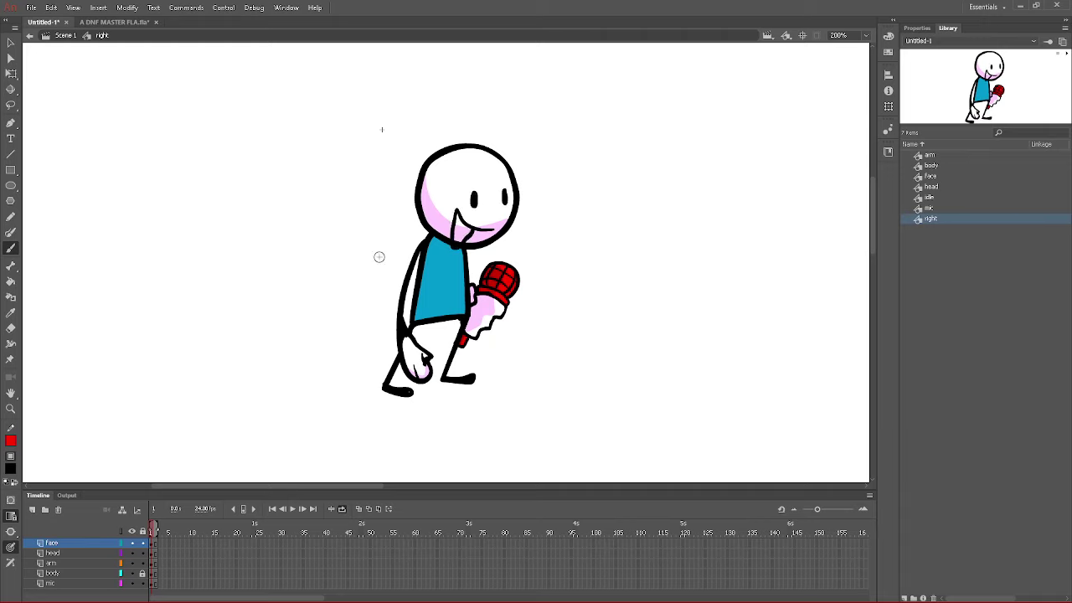
{"action": "left_click", "coordinate": [11, 281]}
{"action": "left_click", "coordinate": [459, 234]}
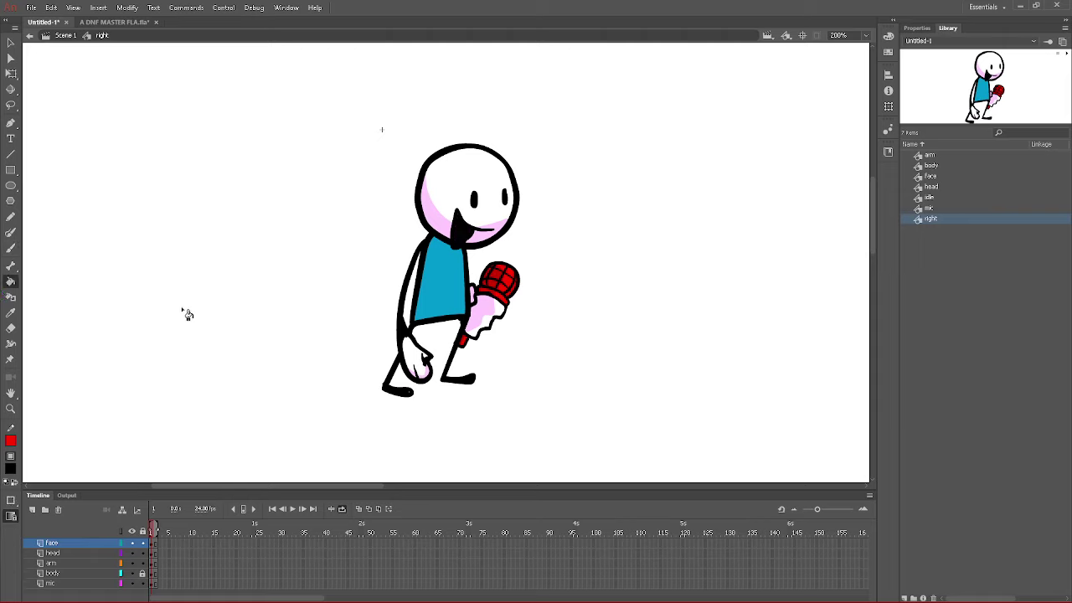
- Unlock the body layer and rotate the microphone hand counterclockwise so it swings up and away from the body
{"action": "left_click", "coordinate": [153, 553]}
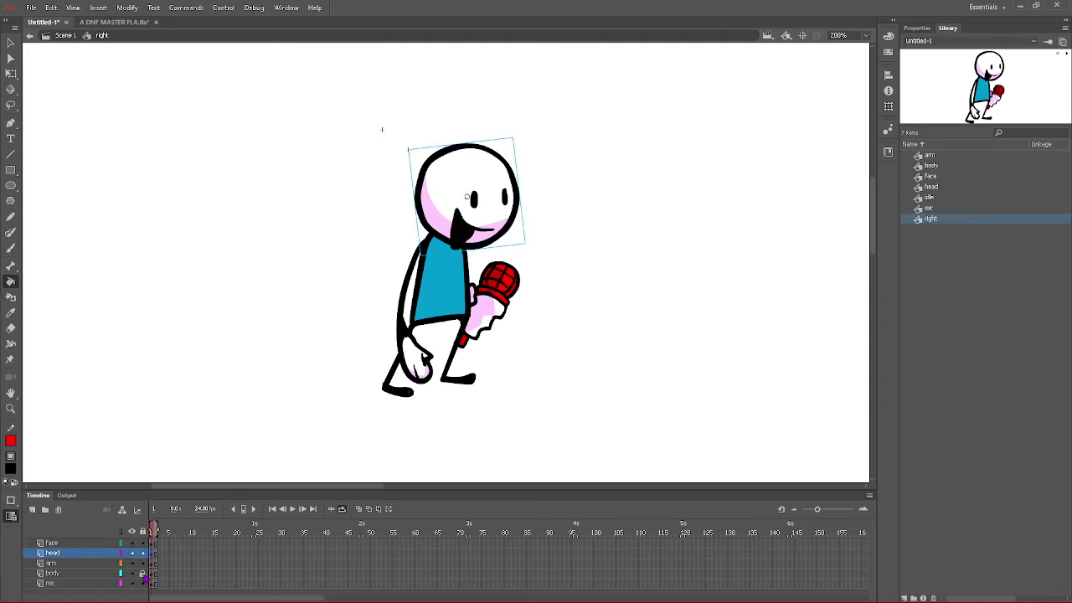
{"action": "left_click", "coordinate": [154, 563]}
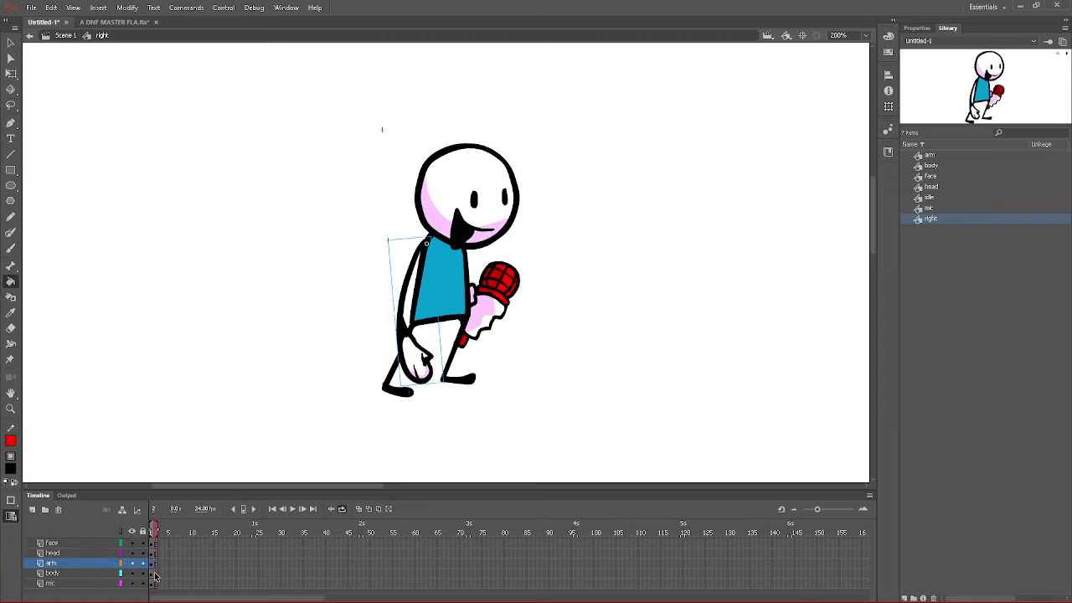
{"action": "left_click", "coordinate": [153, 574]}
{"action": "left_click", "coordinate": [11, 42]}
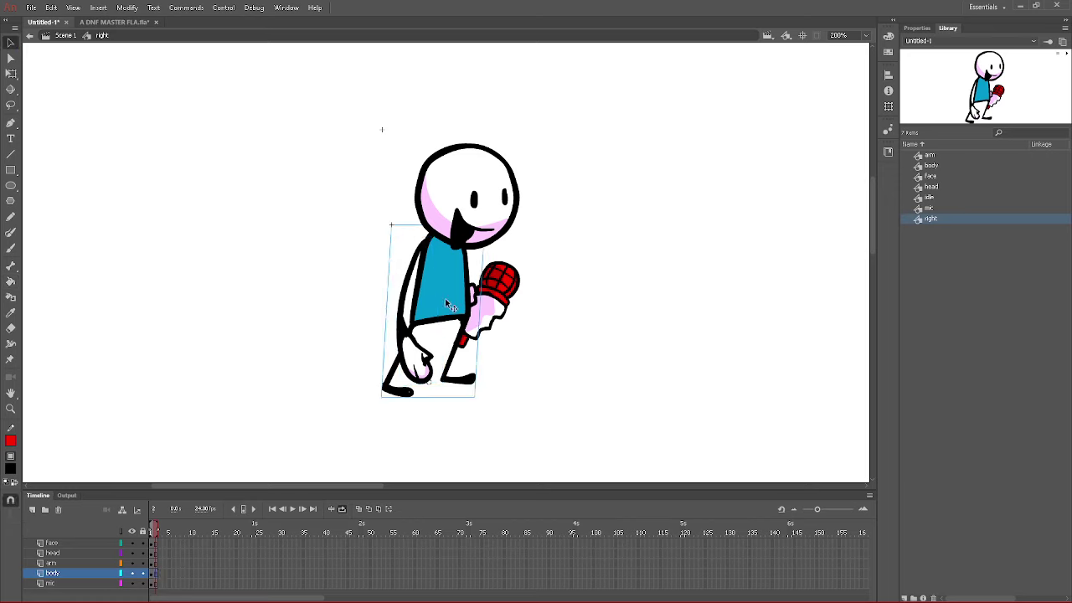
{"action": "left_click", "coordinate": [499, 312]}
{"action": "mouse_move", "coordinate": [499, 311]}
{"action": "left_mouse_down"}
{"action": "mouse_move", "coordinate": [509, 315]}
{"action": "mouse_move", "coordinate": [496, 306]}
{"action": "left_mouse_up"}
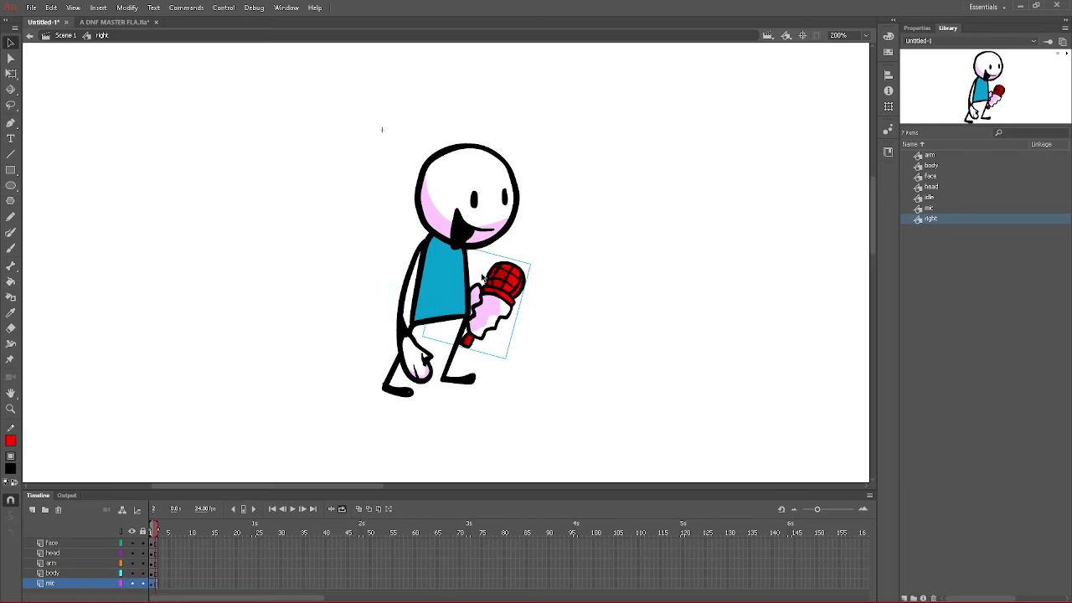
{"action": "key", "text": "ctrl+z"}
{"action": "left_click", "coordinate": [11, 73]}
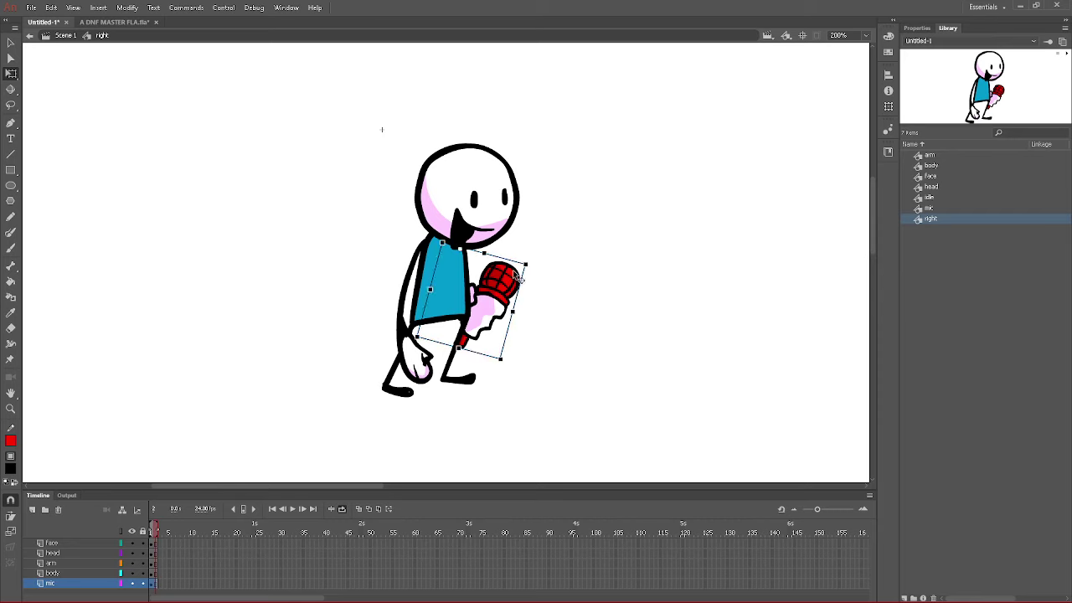
{"action": "left_click_drag", "start_coordinate": [538, 270], "coordinate": [536, 238]}
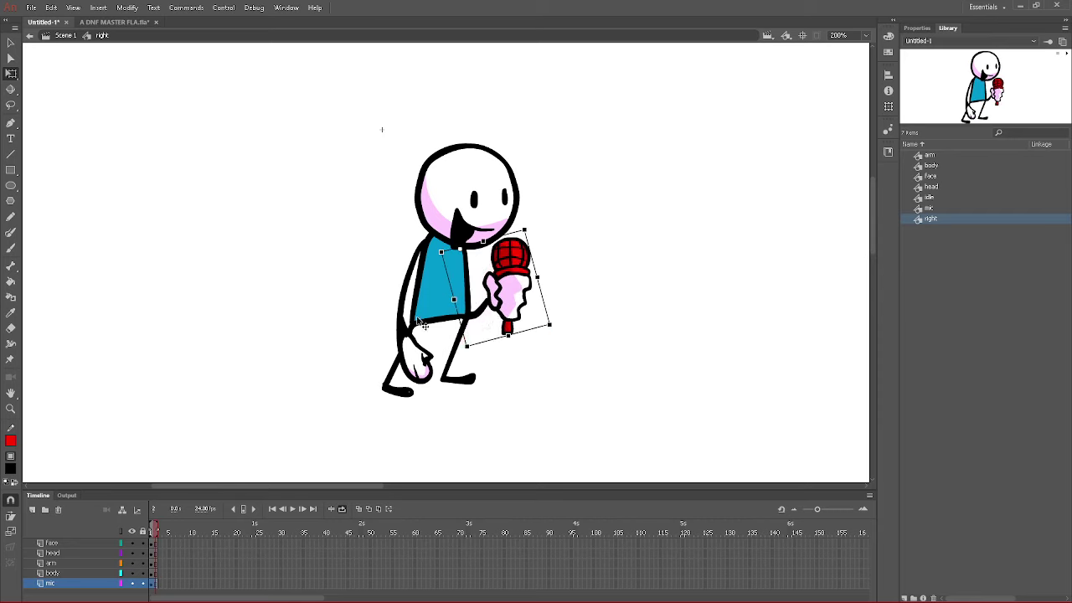
- Insert keyframes at frame 3 on the face, head, arm, body and mic layers
{"action": "left_click", "coordinate": [403, 312]}
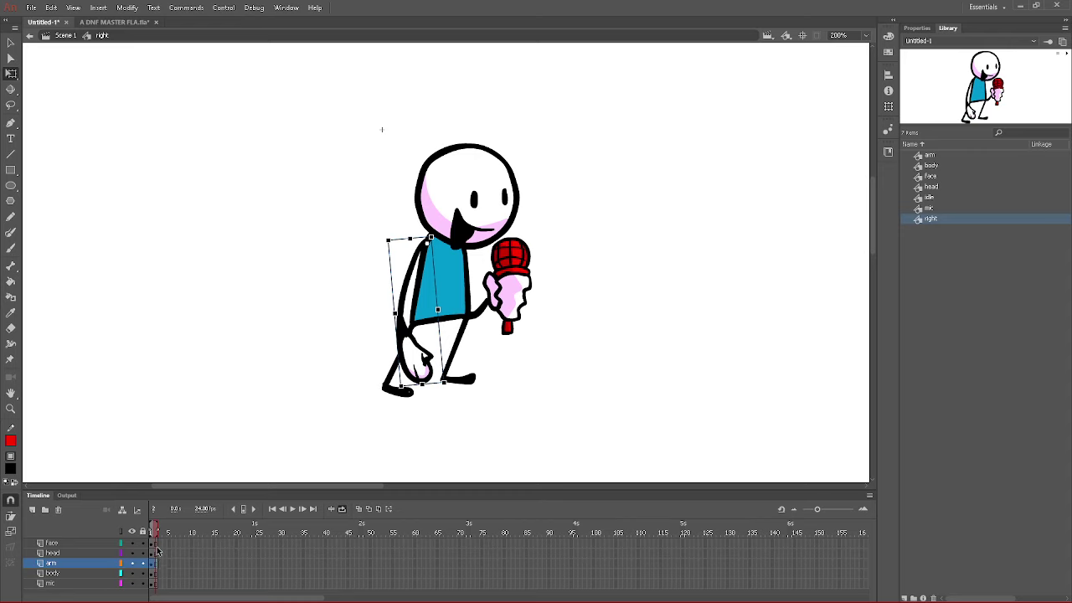
{"action": "left_click_drag", "start_coordinate": [161, 544], "coordinate": [161, 583]}
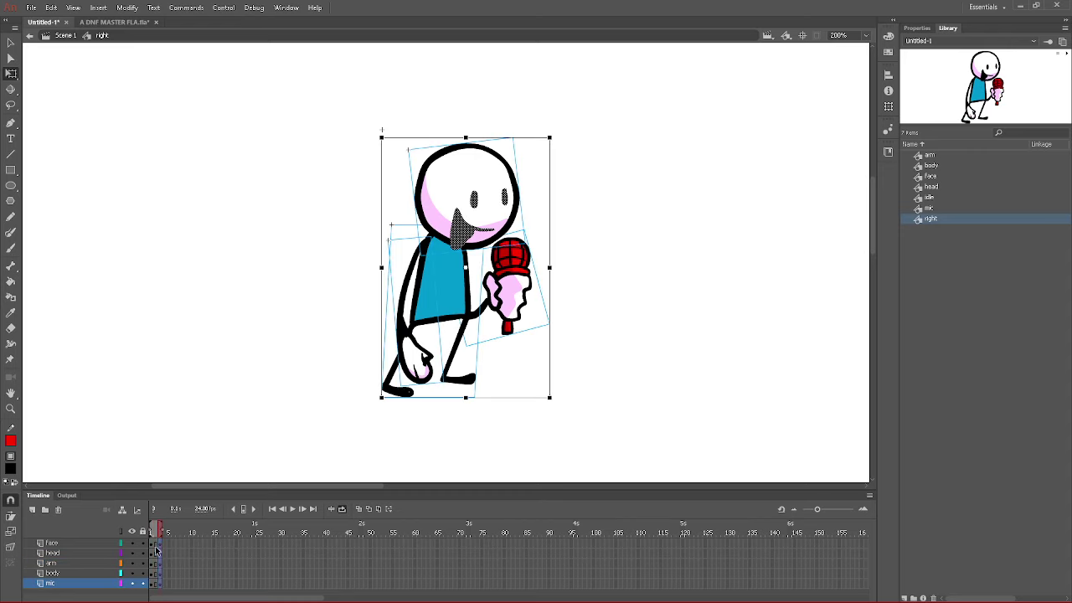
{"action": "left_click", "coordinate": [244, 428]}
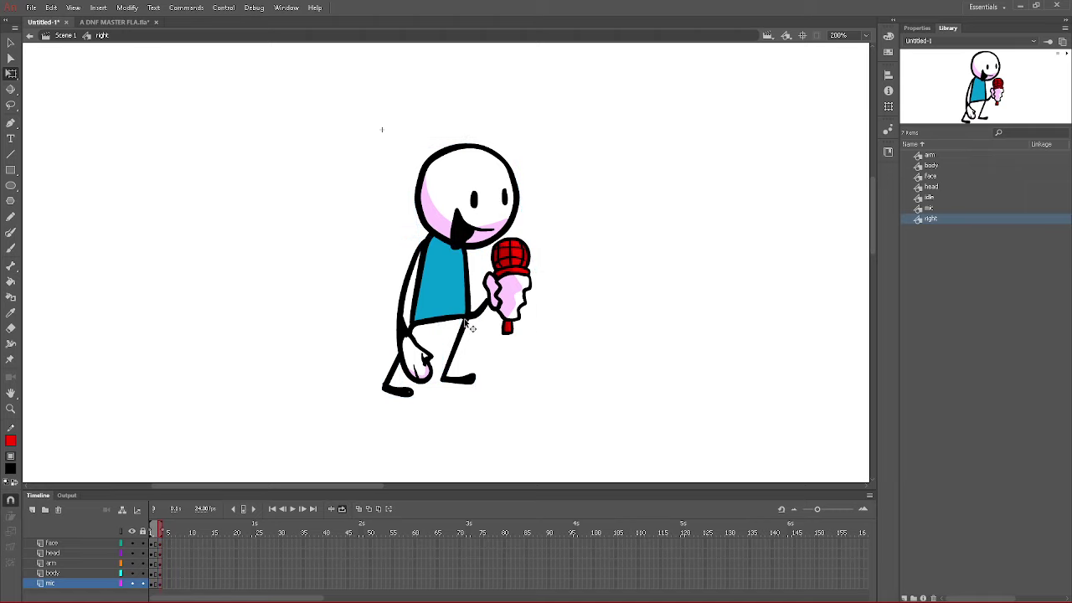
- Turn on onion skinning, tilt the body slightly left on frame 3, and shift the microphone hand slightly left
{"action": "left_click", "coordinate": [359, 509]}
{"action": "left_click", "coordinate": [445, 268]}
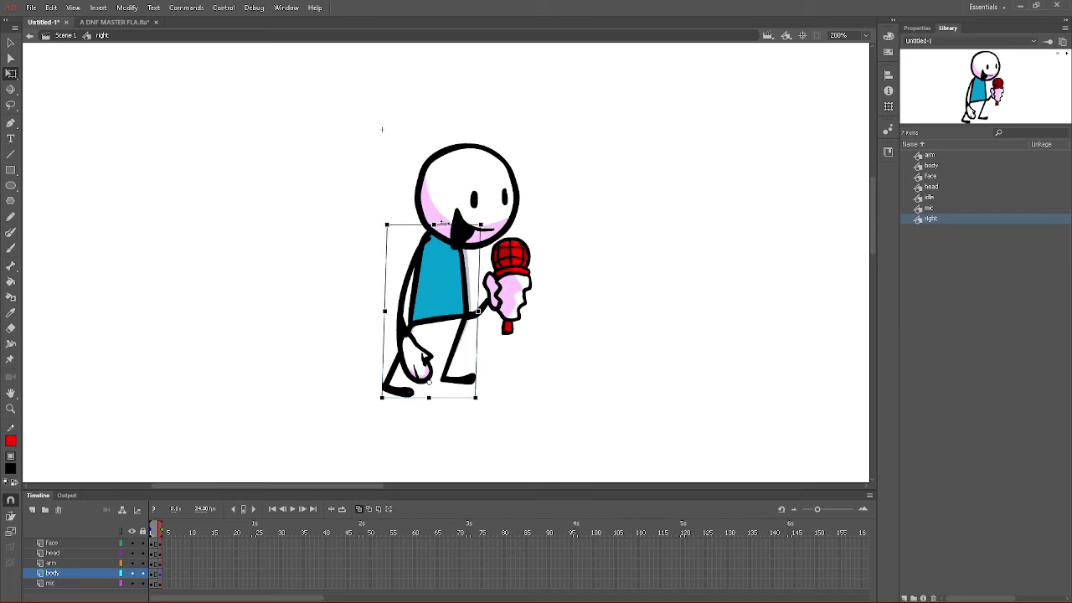
{"action": "left_click", "coordinate": [501, 288]}
{"action": "left_click_drag", "start_coordinate": [490, 288], "coordinate": [486, 288]}
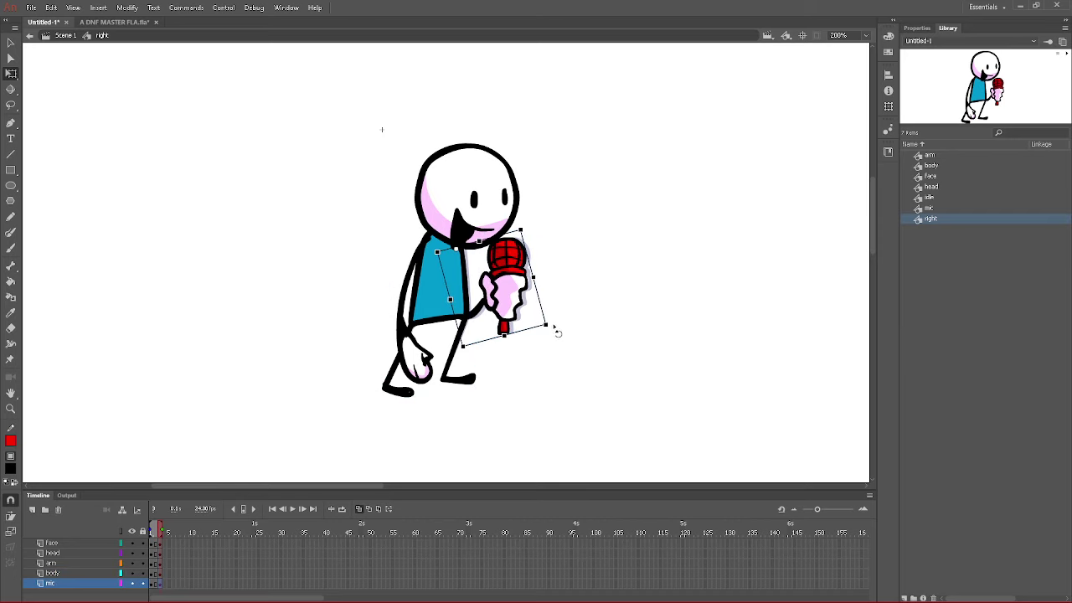
- Rotate the hanging arm slightly clockwise on frame 3 and nudge the head a little to the left
{"action": "left_click", "coordinate": [414, 367]}
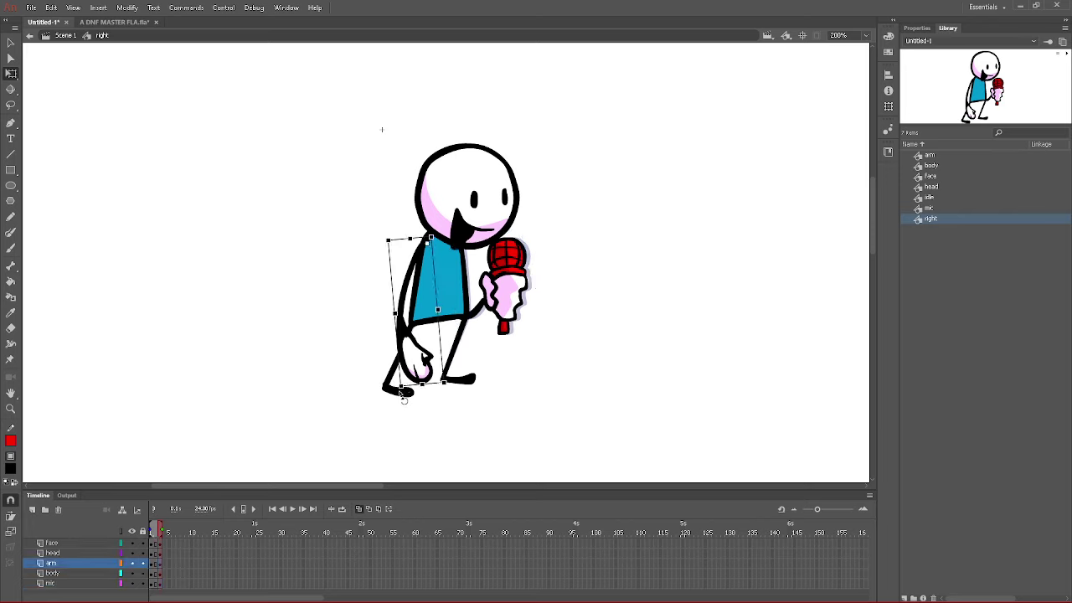
{"action": "left_click_drag", "start_coordinate": [399, 401], "coordinate": [394, 407]}
{"action": "left_click", "coordinate": [451, 203]}
{"action": "key", "text": "Left"}
{"action": "key", "text": "Left"}
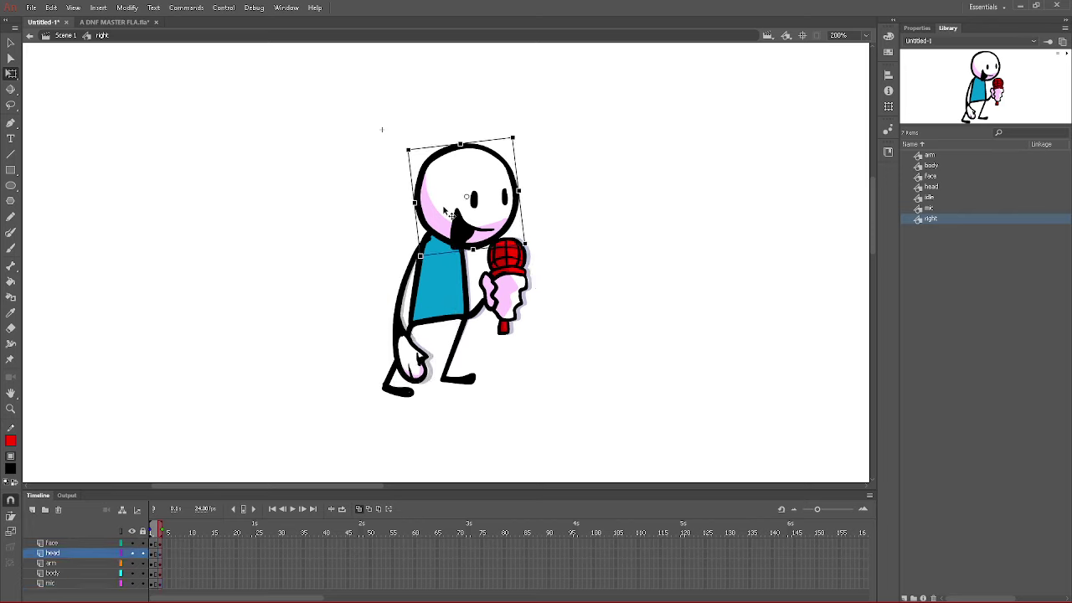
- Replace the frame 3 face with brush-drawn oval eyes and a wide open smile shifted slightly left, and fill the mouth black
{"action": "left_click", "coordinate": [152, 544]}
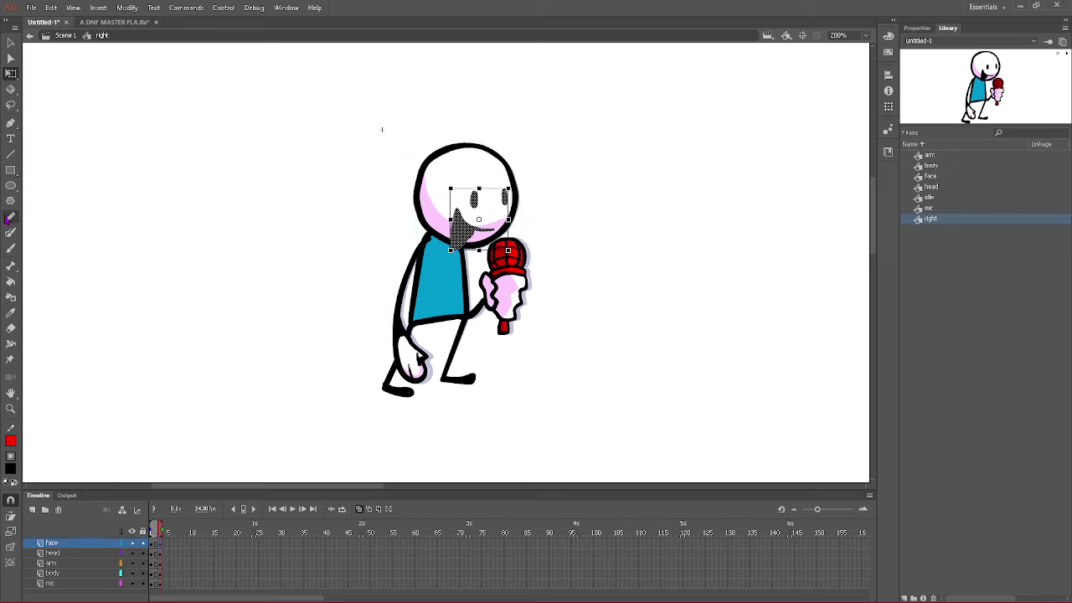
{"action": "left_click", "coordinate": [10, 248]}
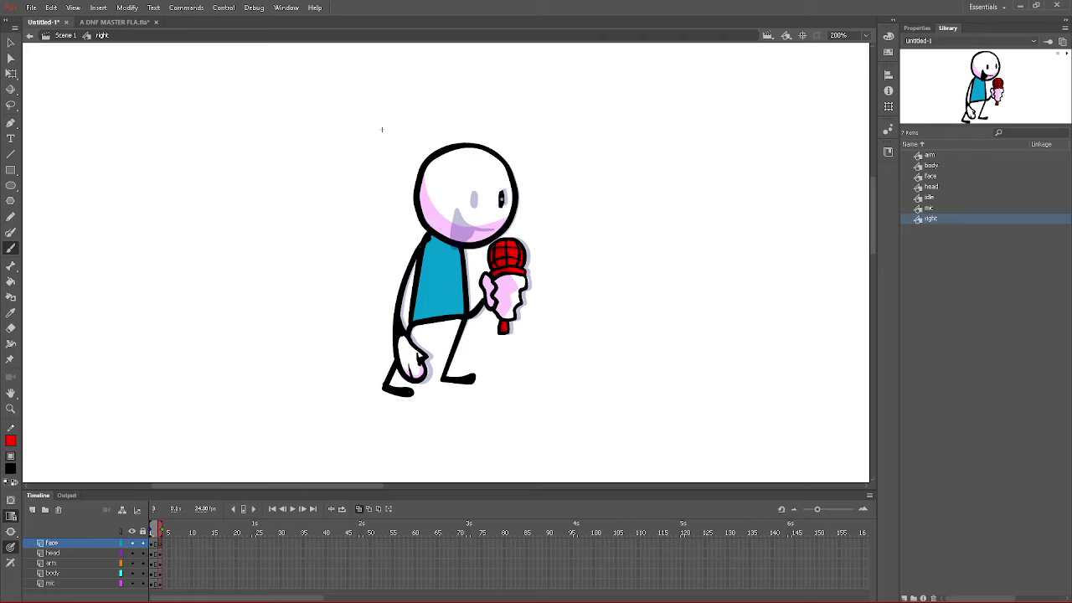
{"action": "mouse_move", "coordinate": [468, 193]}
{"action": "left_mouse_down"}
{"action": "mouse_move", "coordinate": [469, 206]}
{"action": "mouse_move", "coordinate": [444, 215]}
{"action": "left_mouse_up"}
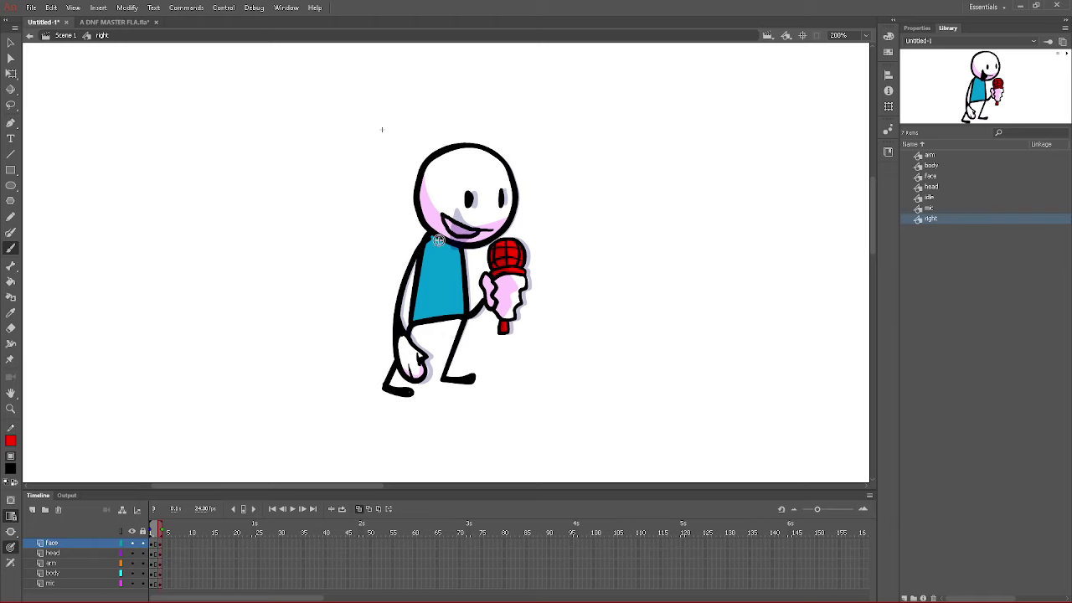
{"action": "left_click", "coordinate": [11, 281]}
{"action": "left_click", "coordinate": [463, 239]}
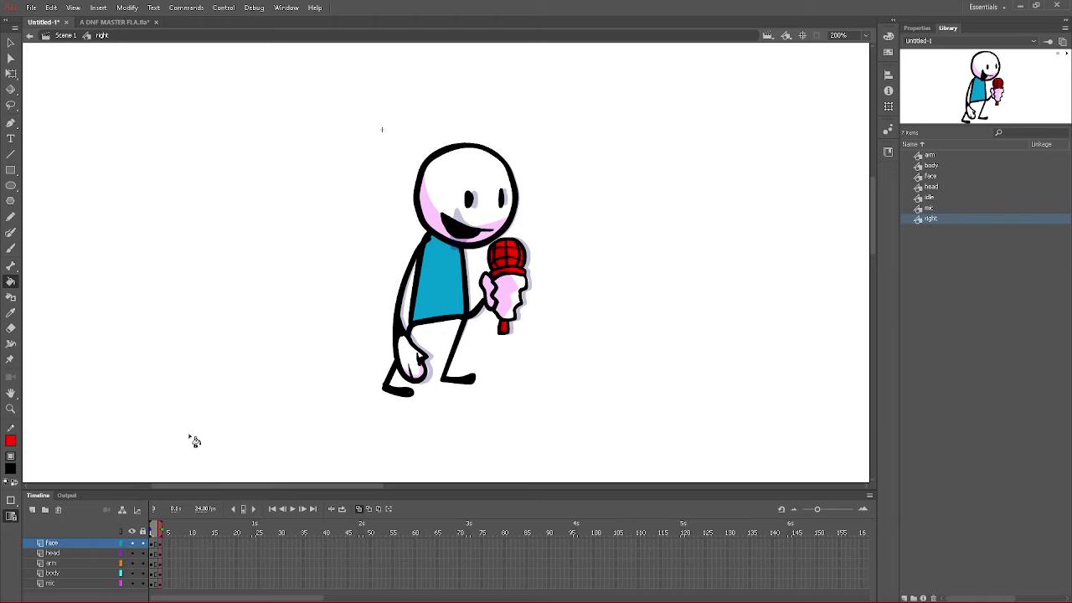
- Extend all five layers to frame 14 and play the animation
{"action": "left_click", "coordinate": [210, 543]}
{"action": "left_click", "coordinate": [210, 584]}
{"action": "key", "text": "Return"}
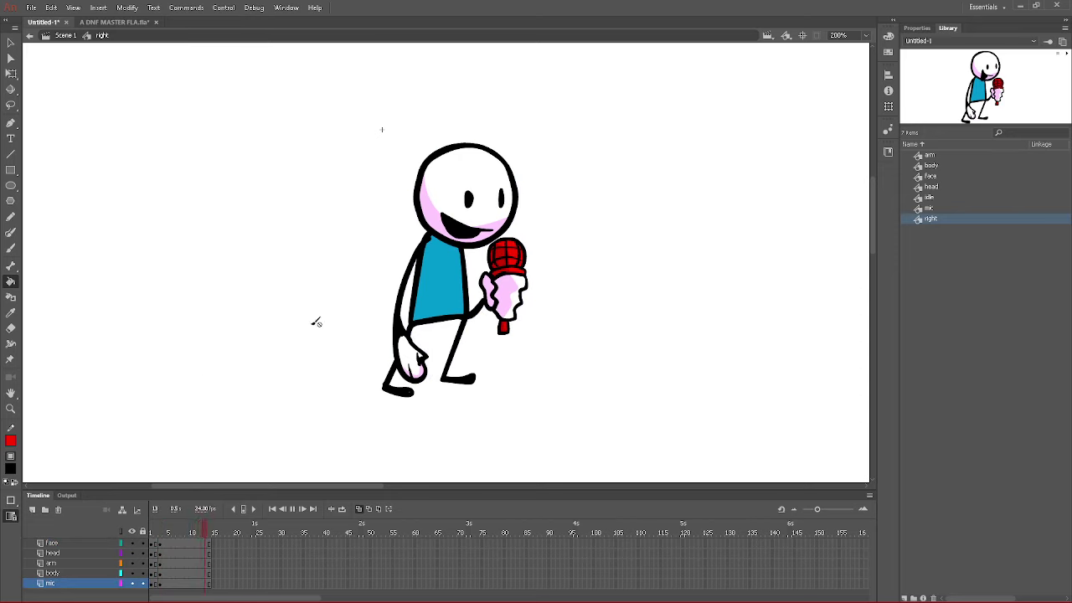
- Shift the hanging arm slightly further left on frame 3 and replay the animation to check the motion
{"action": "left_click", "coordinate": [161, 553]}
{"action": "key", "text": "v"}
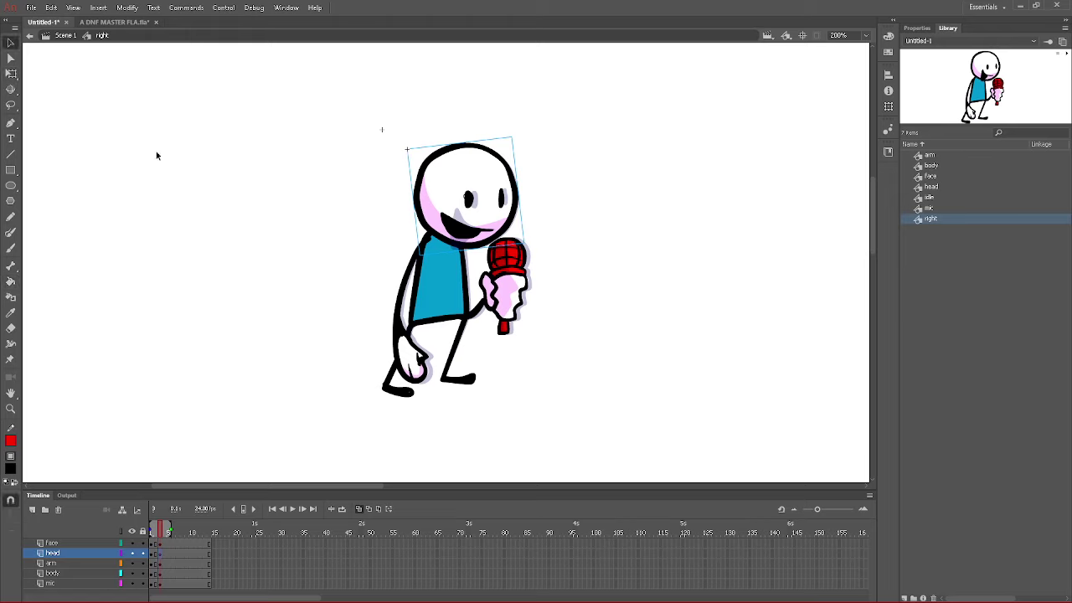
{"action": "left_click", "coordinate": [401, 285]}
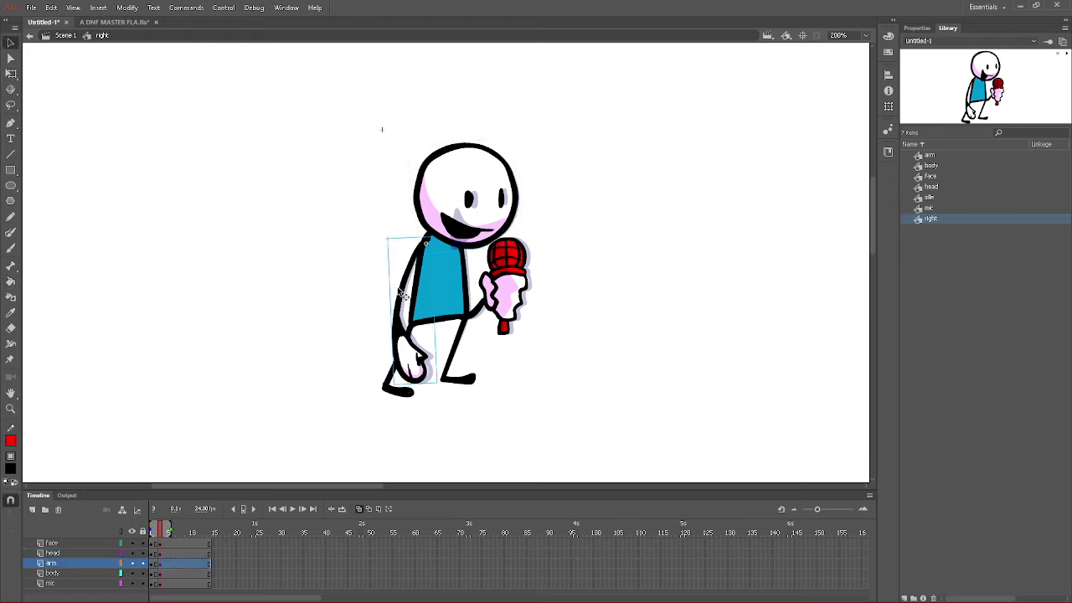
{"action": "left_click", "coordinate": [156, 567]}
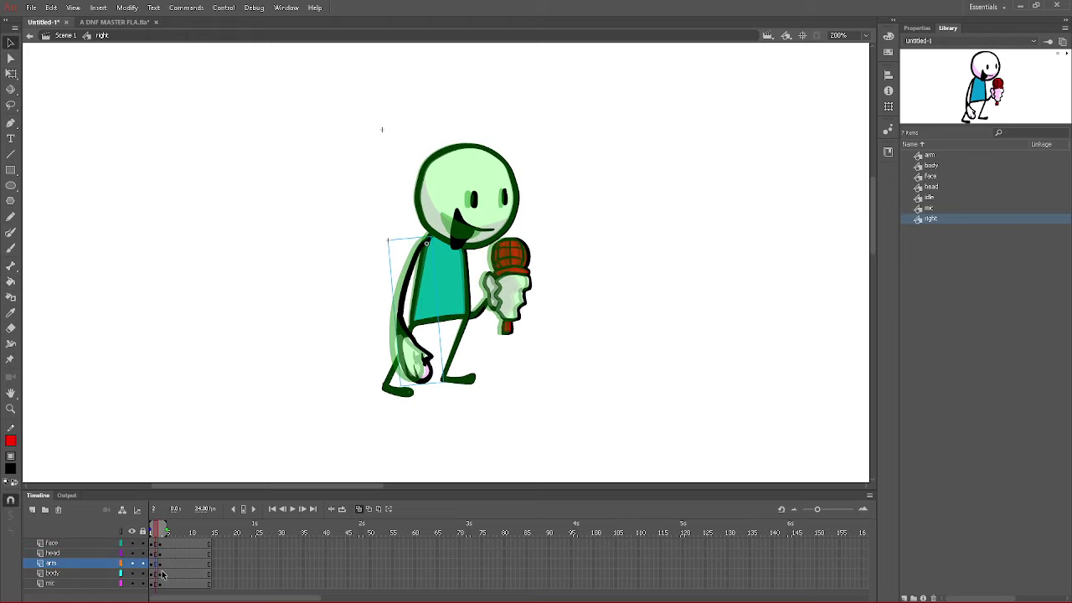
{"action": "left_click", "coordinate": [220, 458]}
{"action": "key", "text": "Return"}
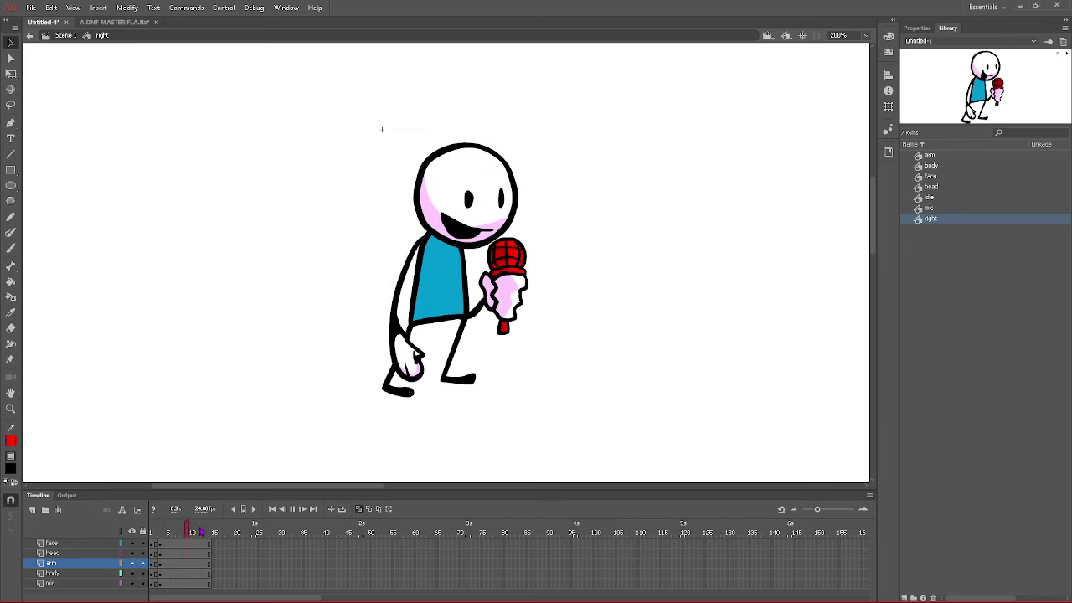
{"action": "left_click_drag", "start_coordinate": [178, 536], "coordinate": [161, 537]}
{"action": "left_click", "coordinate": [160, 545]}
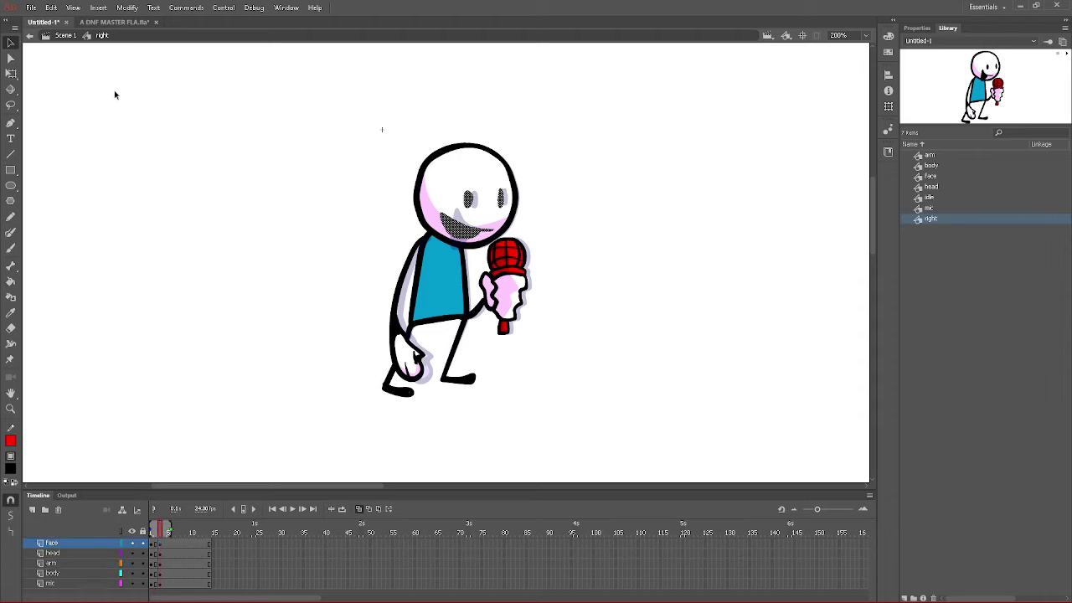
- Return to Scene 1, place the "right" symbol beside the idle character on its right, and play both in a loop
{"action": "left_click", "coordinate": [65, 35]}
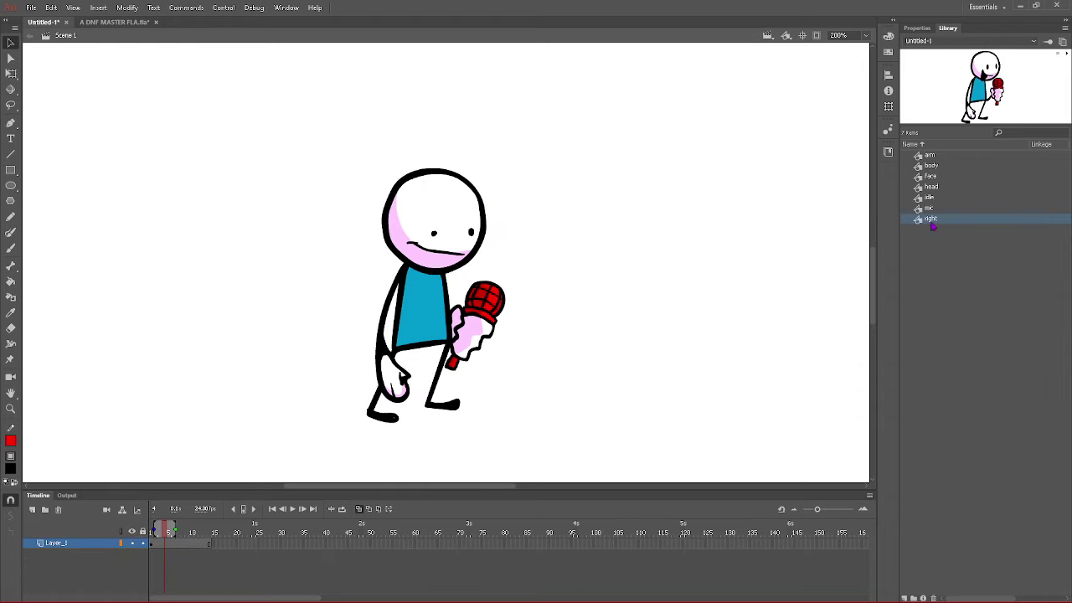
{"action": "left_click", "coordinate": [929, 175]}
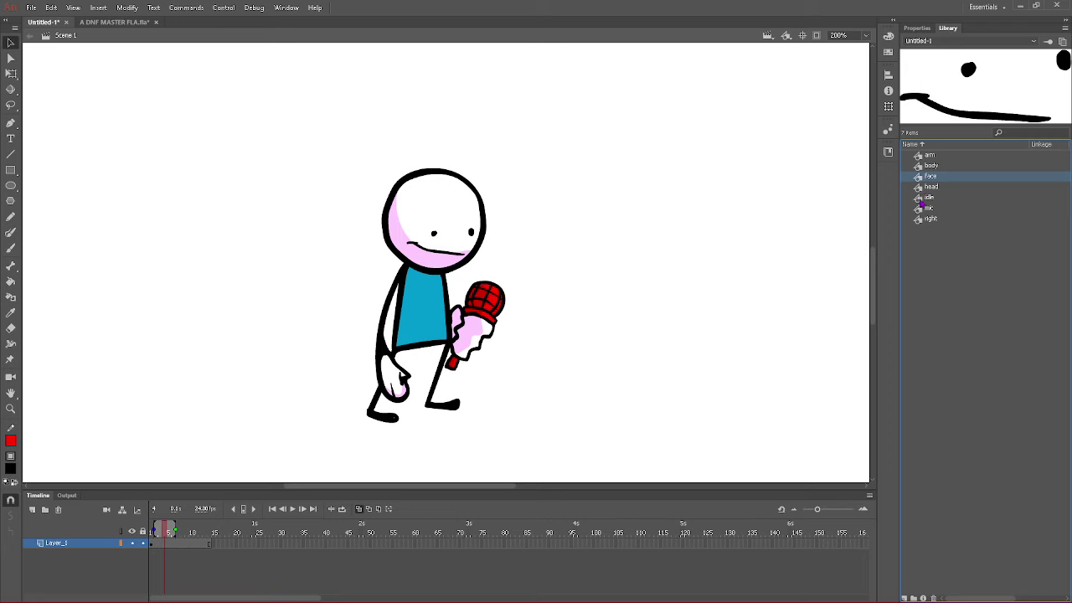
{"action": "left_click", "coordinate": [929, 197]}
{"action": "left_click_drag", "start_coordinate": [930, 218], "coordinate": [591, 313]}
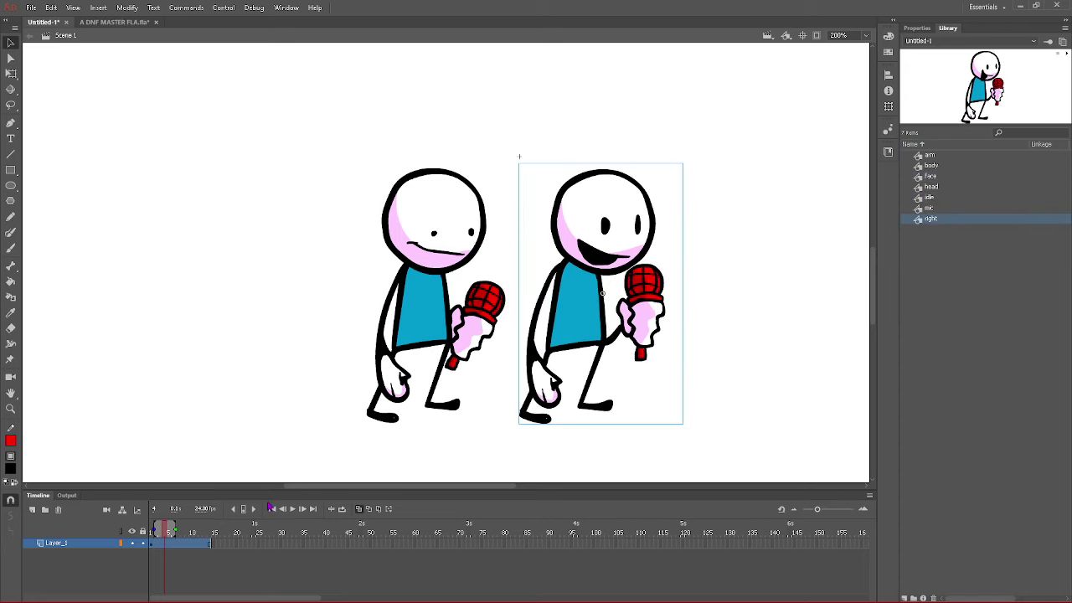
{"action": "left_click", "coordinate": [342, 509]}
{"action": "key", "text": "Return"}
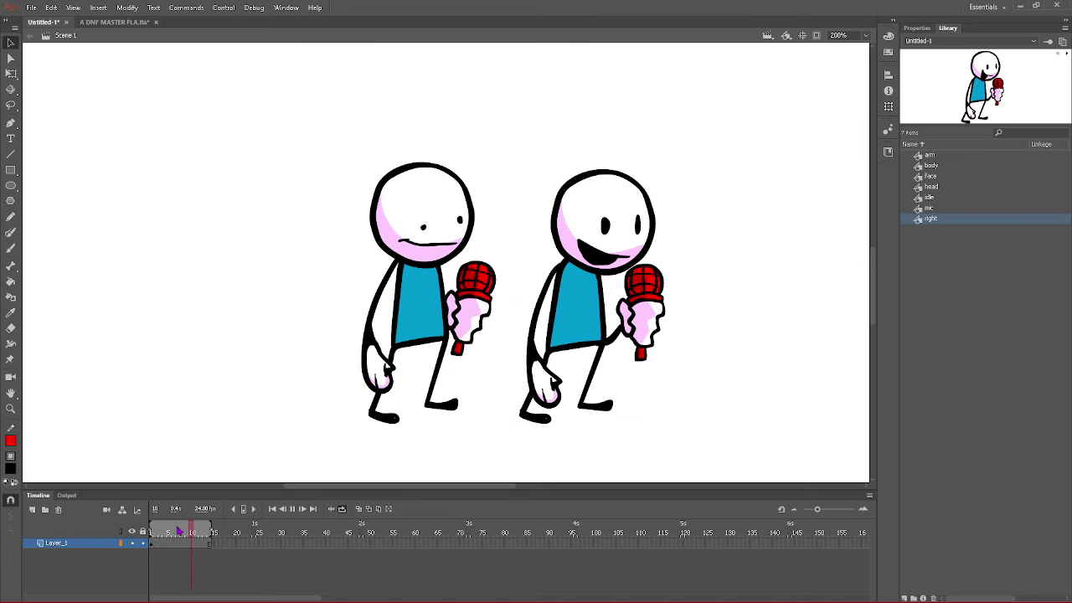
- Duplicate the "right" symbol as a graphic named "left" and open the copy for editing
{"action": "right_click", "coordinate": [944, 225]}
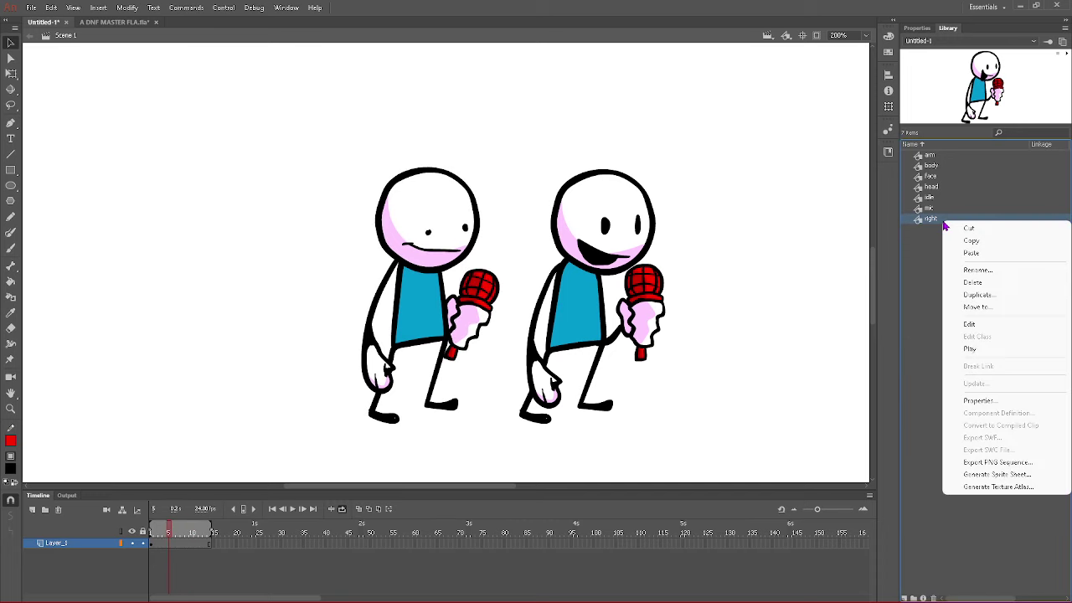
{"action": "left_click", "coordinate": [987, 295]}
{"action": "type", "text": "l"}
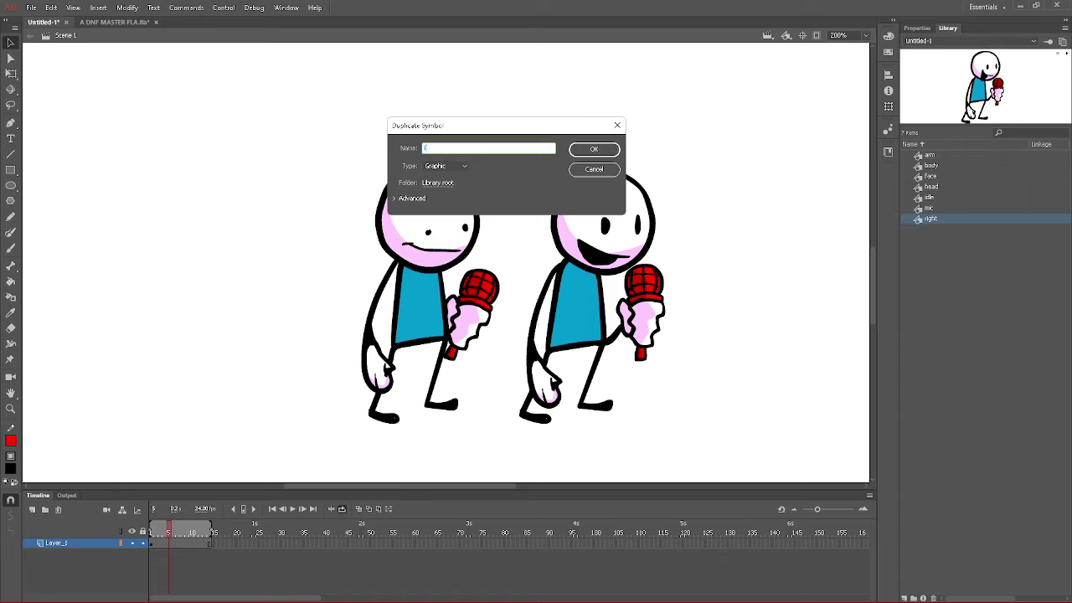
{"action": "type", "text": "eft"}
{"action": "key", "text": "Return"}
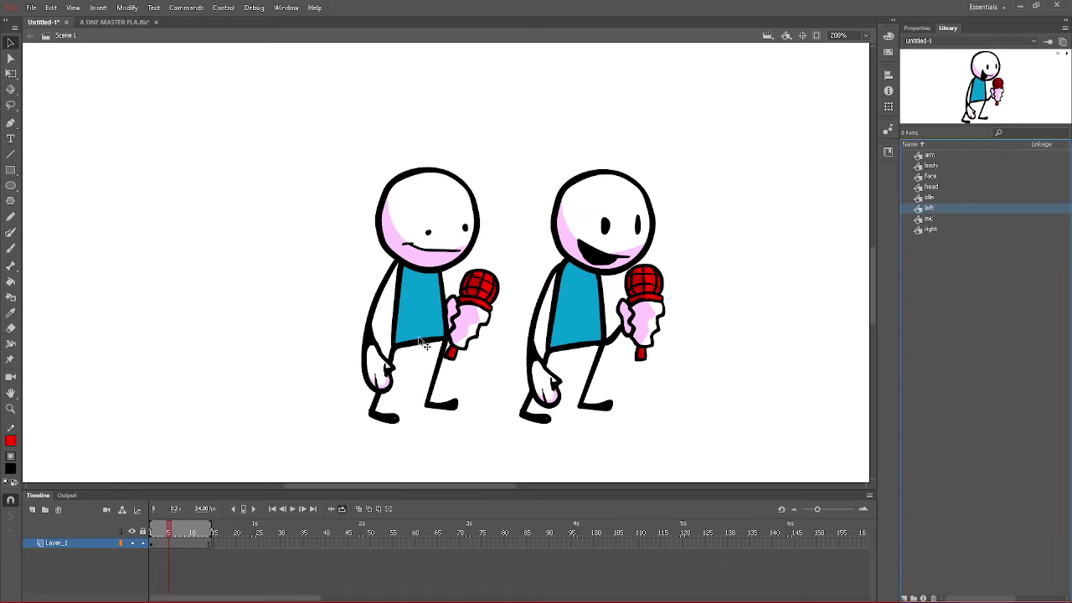
{"action": "double_click", "coordinate": [919, 208]}
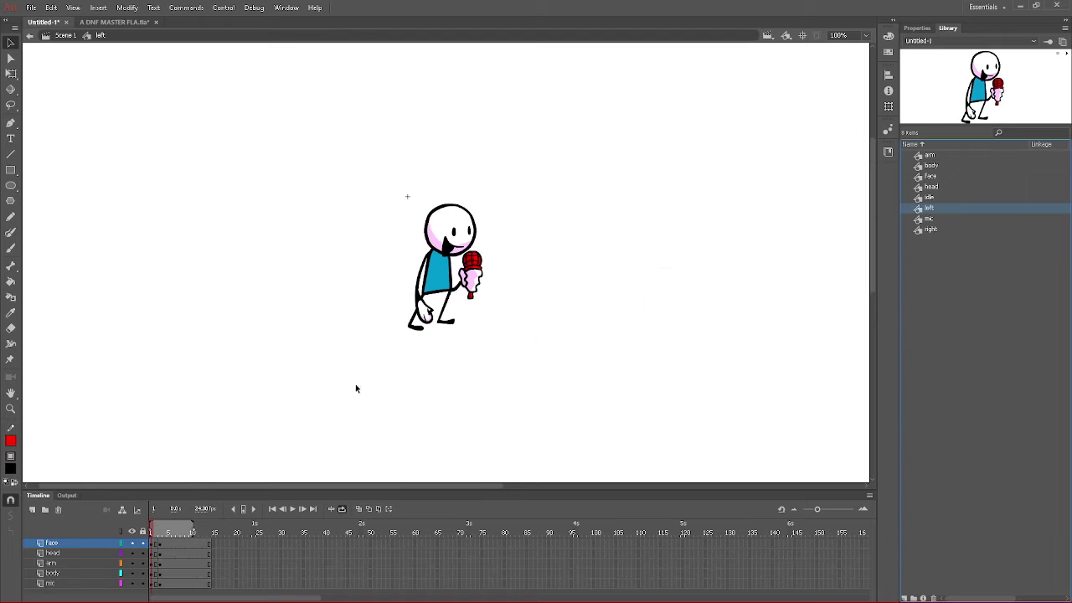
- Turn on onion skinning and remove frames 3 to 14 from all five layers of the "left" symbol
{"action": "mouse_move", "coordinate": [167, 536]}
{"action": "left_mouse_down"}
{"action": "mouse_move", "coordinate": [186, 530]}
{"action": "mouse_move", "coordinate": [173, 533]}
{"action": "left_mouse_up"}
{"action": "left_click", "coordinate": [357, 511]}
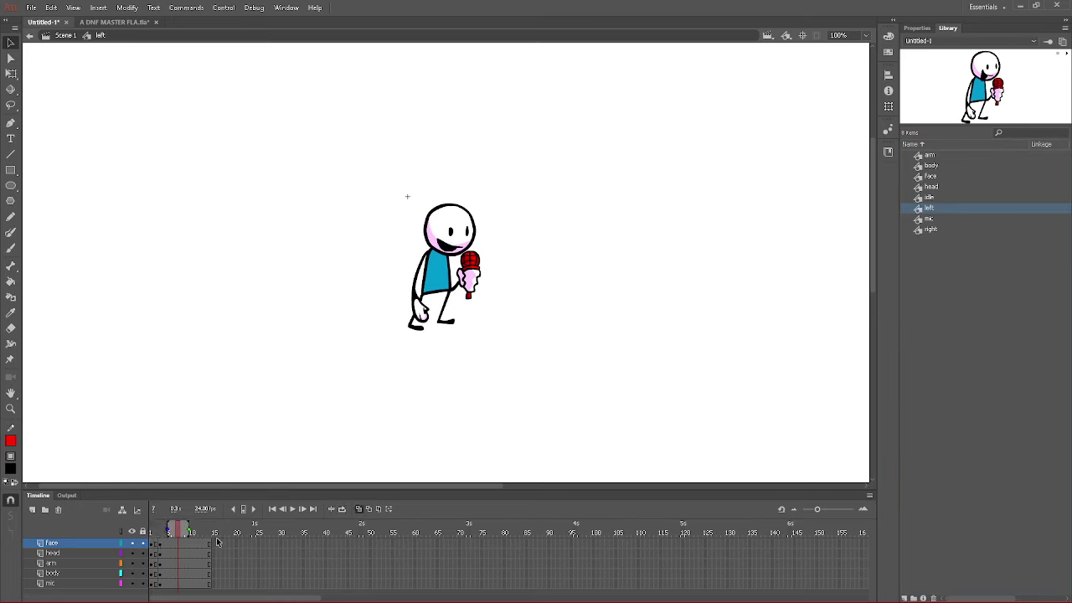
{"action": "left_click_drag", "start_coordinate": [208, 544], "coordinate": [161, 598]}
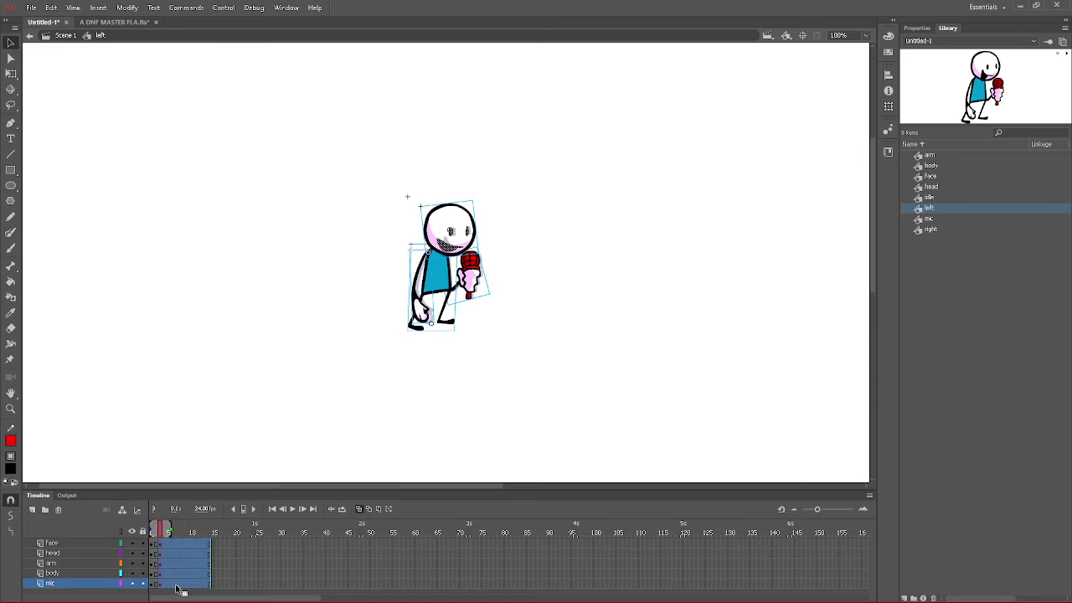
{"action": "right_click", "coordinate": [183, 577]}
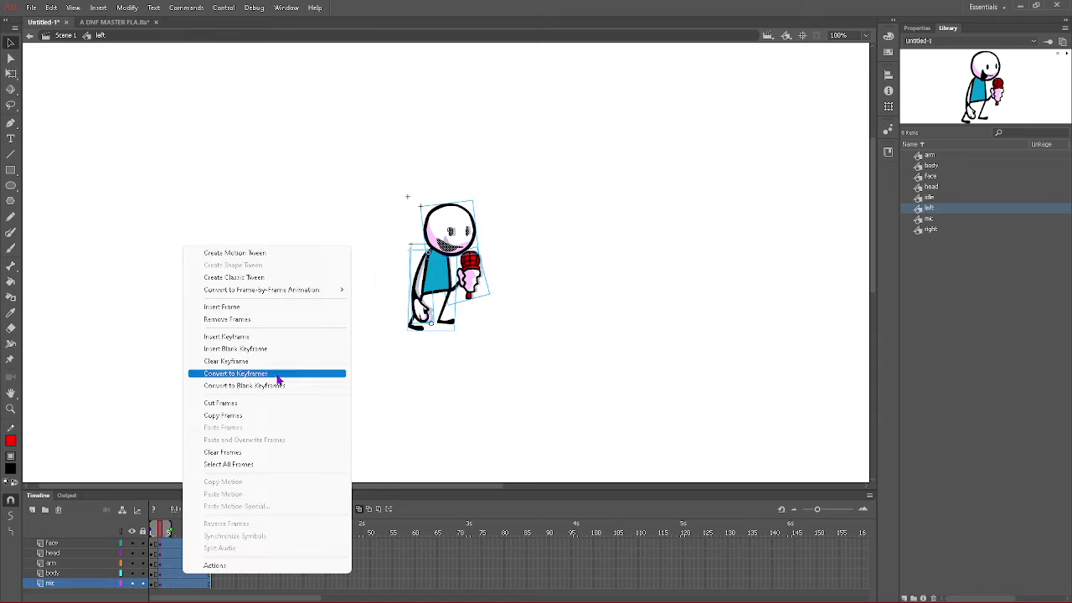
{"action": "left_click", "coordinate": [242, 320]}
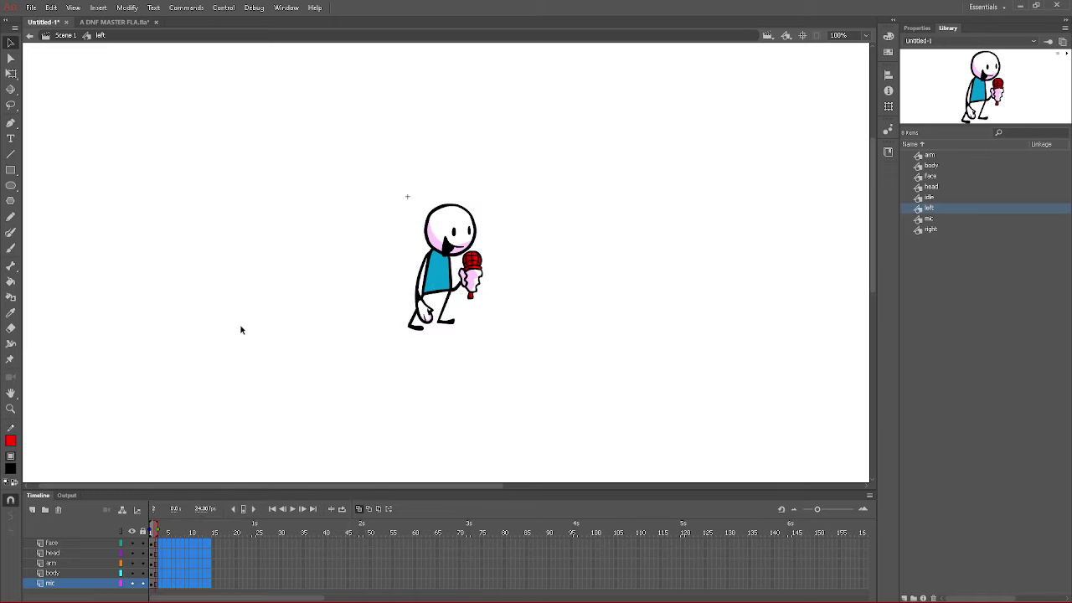
- Set the view to 200% and skew the body so that its upper end leans left, away from the head
{"action": "left_click", "coordinate": [153, 543]}
{"action": "left_click", "coordinate": [157, 554]}
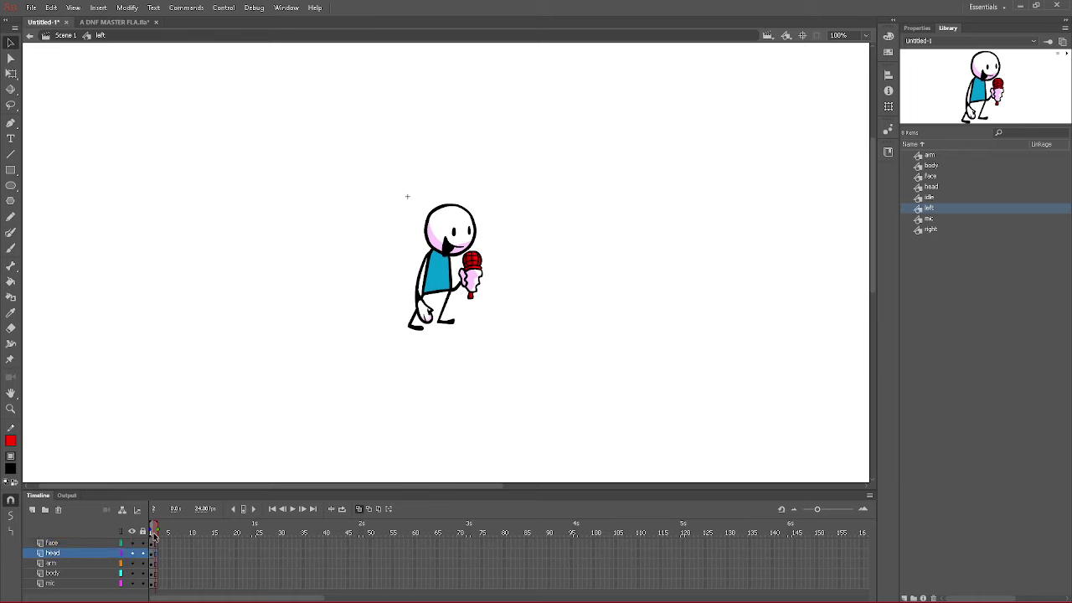
{"action": "left_click", "coordinate": [867, 36]}
{"action": "left_click", "coordinate": [832, 132]}
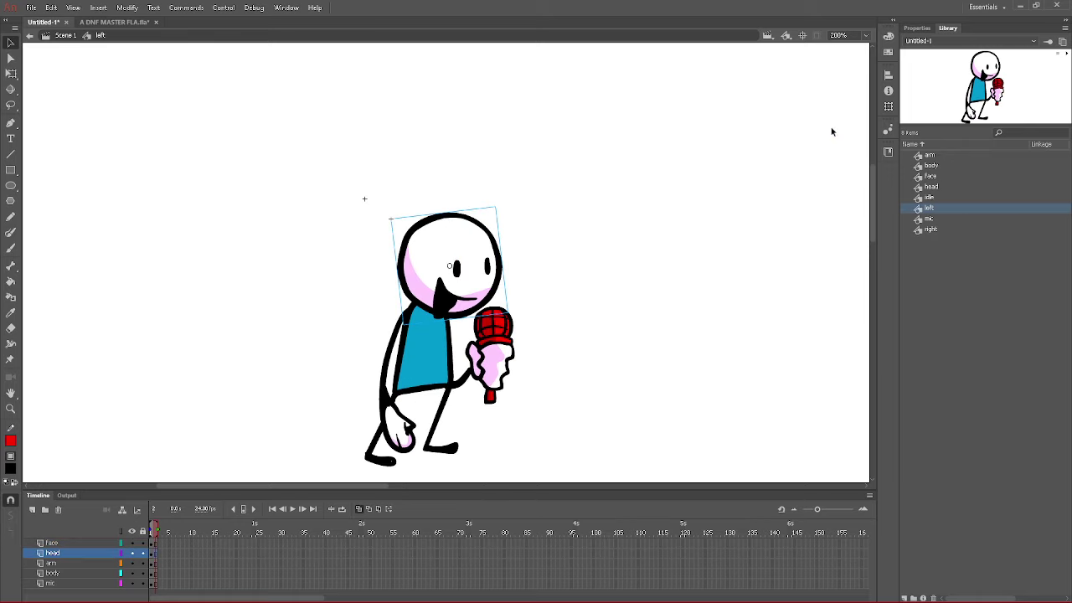
{"action": "left_click", "coordinate": [421, 360]}
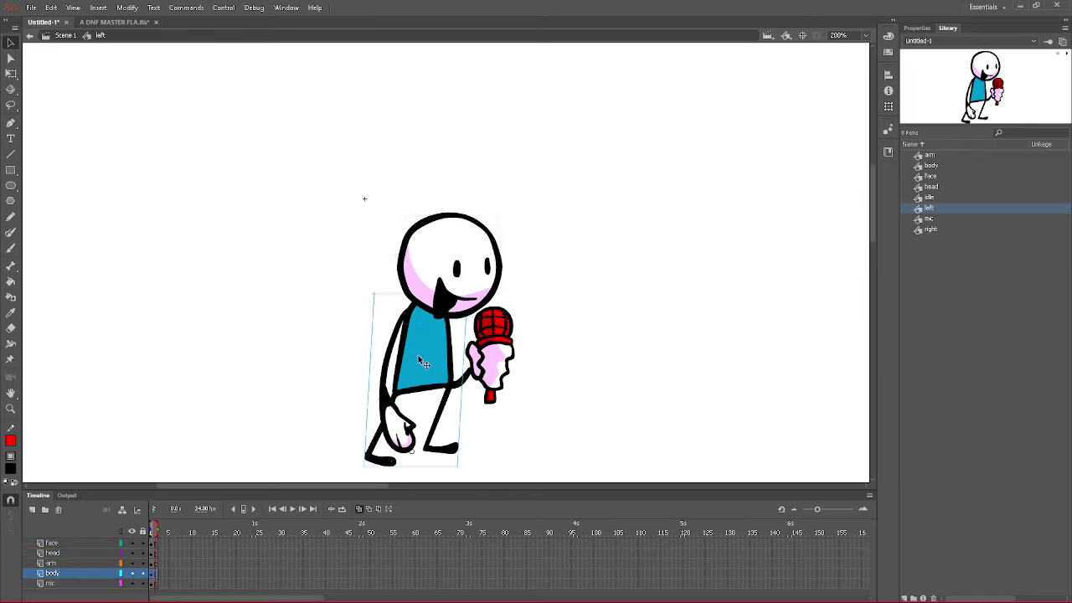
{"action": "left_click", "coordinate": [11, 73]}
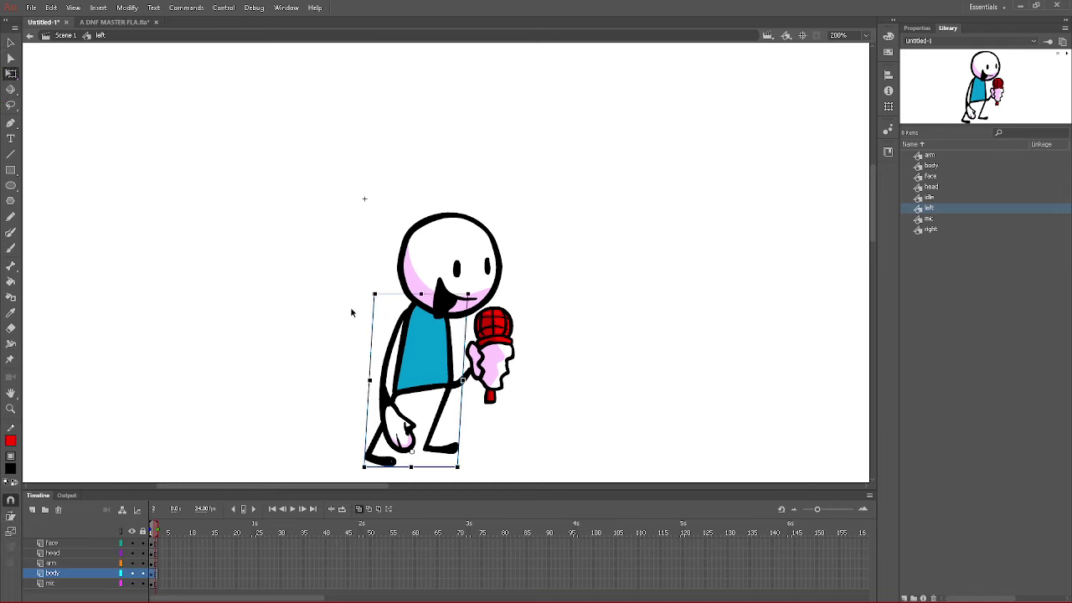
{"action": "left_click_drag", "start_coordinate": [433, 292], "coordinate": [393, 295]}
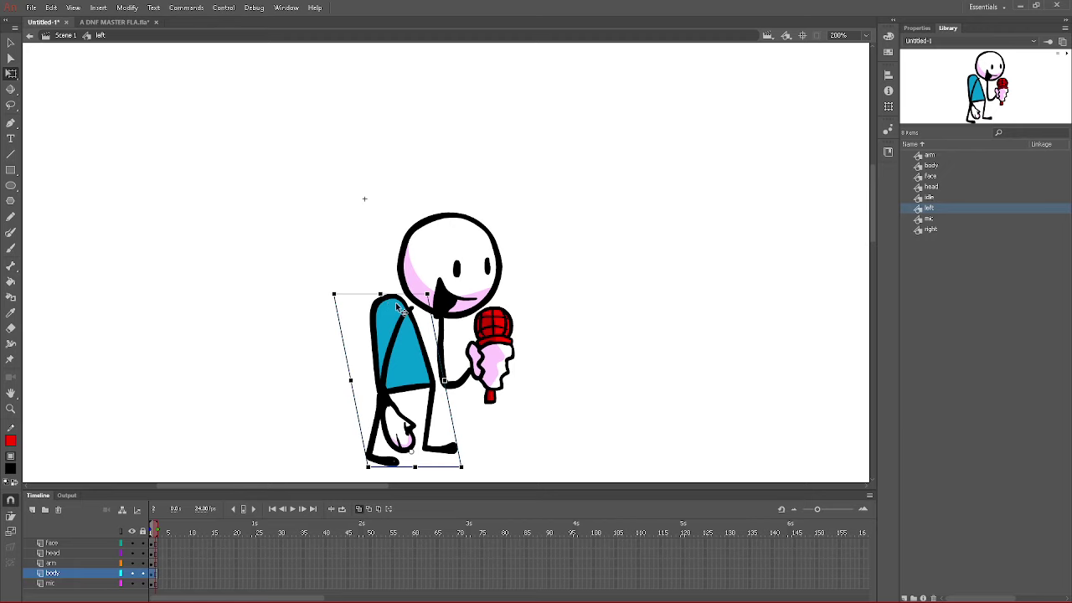
- Delete the hanging front arm from the "left" pose and switch to the Brush tool
{"action": "left_click", "coordinate": [394, 339]}
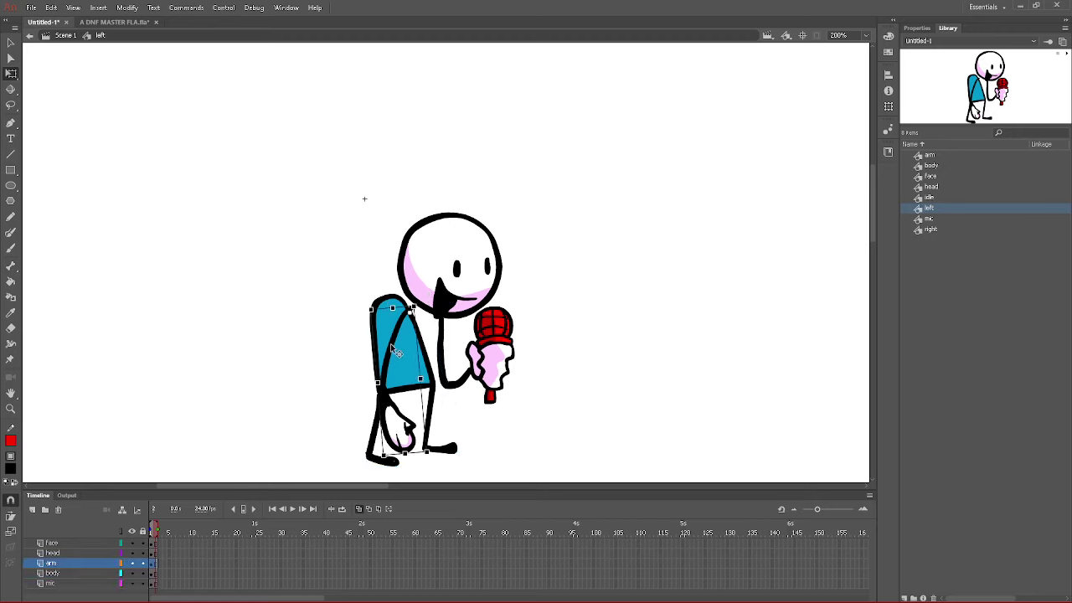
{"action": "left_click_drag", "start_coordinate": [391, 343], "coordinate": [326, 342]}
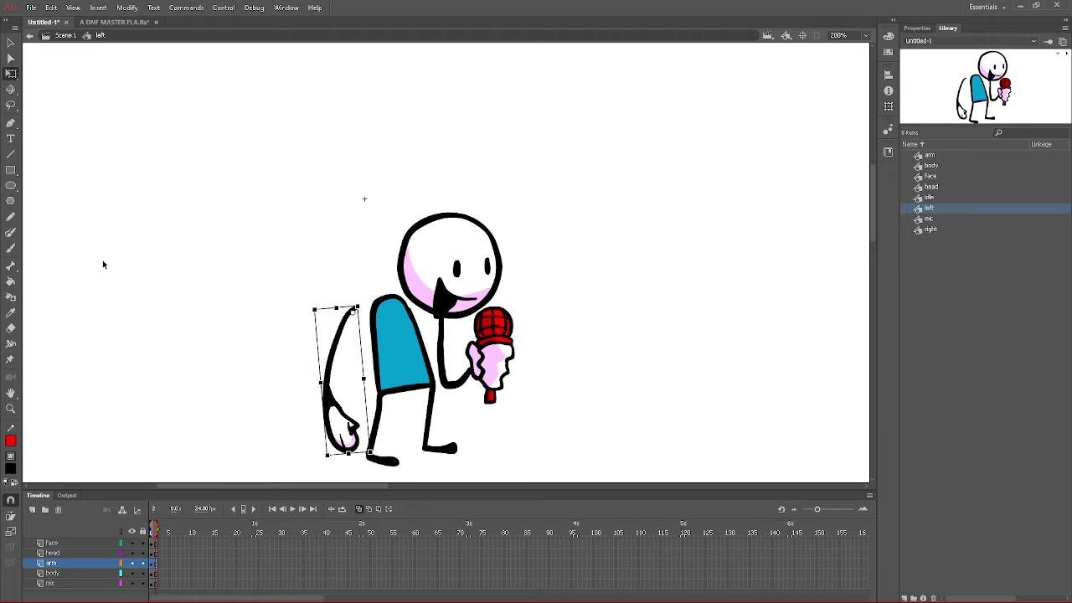
{"action": "key", "text": "Delete"}
{"action": "left_click", "coordinate": [11, 248]}
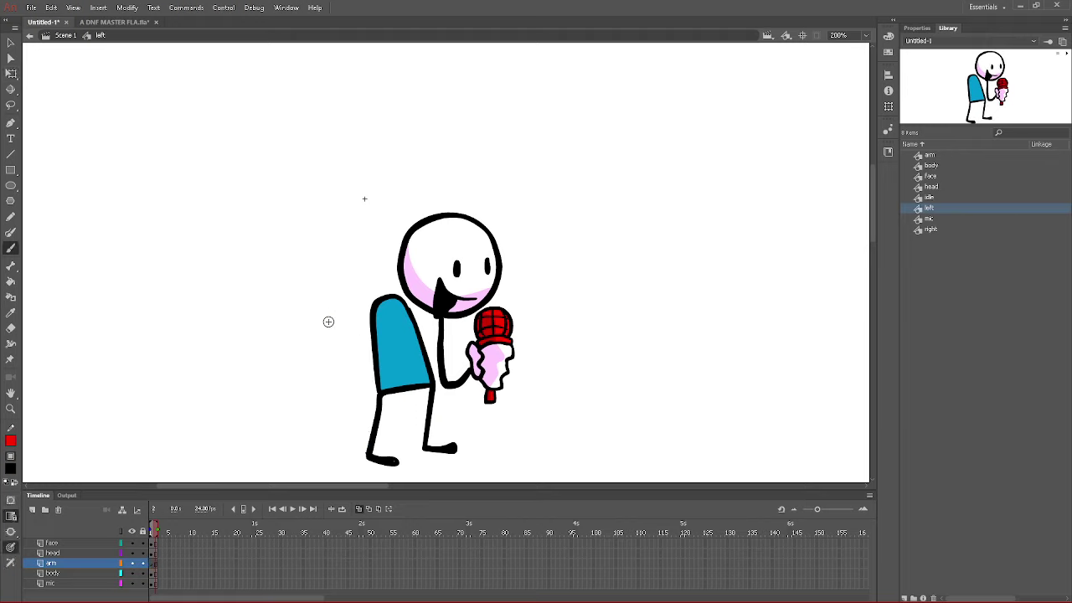
{"action": "mouse_move", "coordinate": [377, 310]}
{"action": "left_mouse_down"}
{"action": "mouse_move", "coordinate": [462, 375]}
{"action": "mouse_move", "coordinate": [461, 395]}
{"action": "left_mouse_up"}
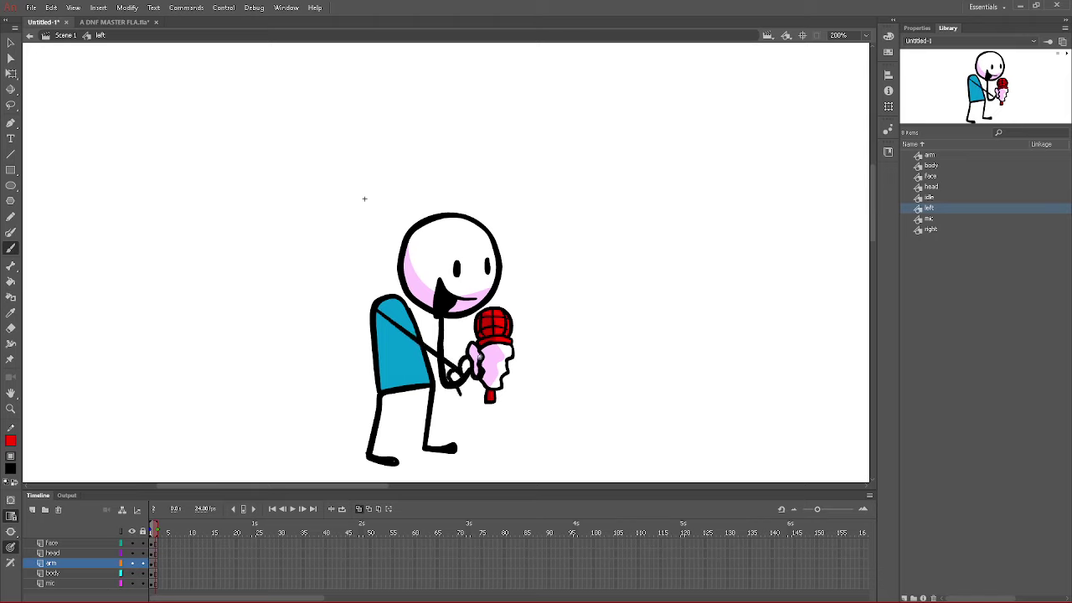
{"action": "key", "text": "ctrl+z"}
{"action": "key", "text": "ctrl+z"}
{"action": "key", "text": "ctrl+z"}
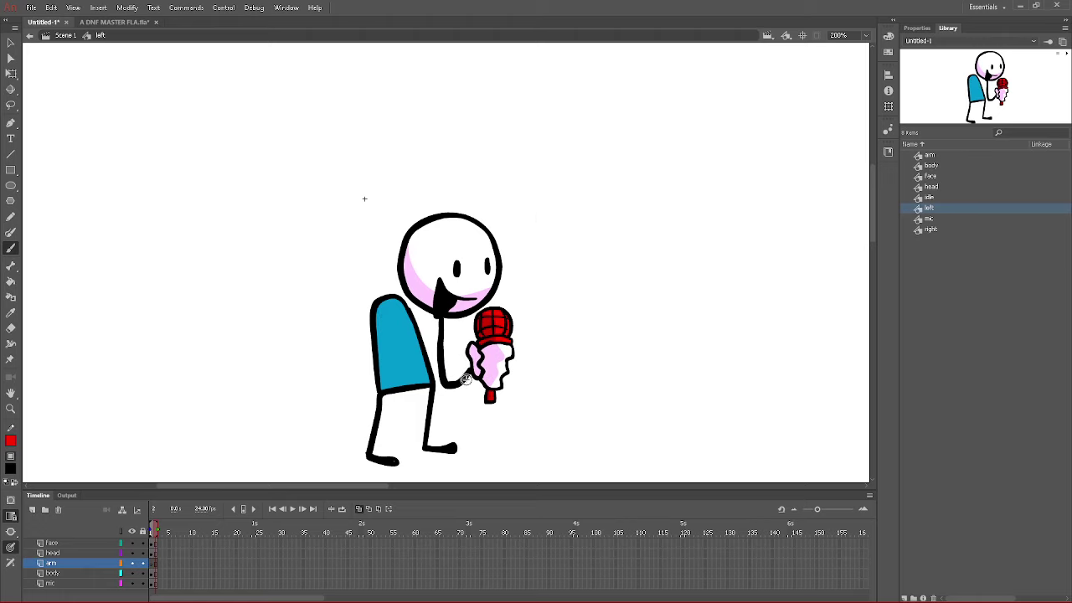
{"action": "left_click_drag", "start_coordinate": [469, 382], "coordinate": [475, 344]}
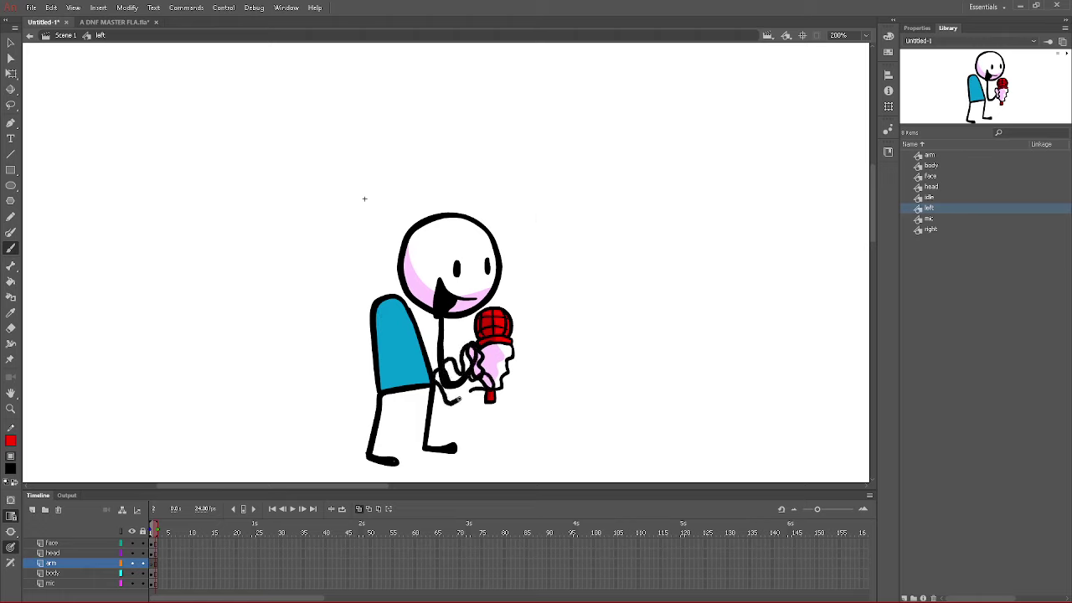
{"action": "left_click_drag", "start_coordinate": [458, 400], "coordinate": [460, 397]}
{"action": "key", "text": "ctrl+z"}
{"action": "key", "text": "ctrl+z"}
- Hide the face, head and mic layers, keeping the body layer visible as a drawing reference
{"action": "left_click", "coordinate": [131, 573]}
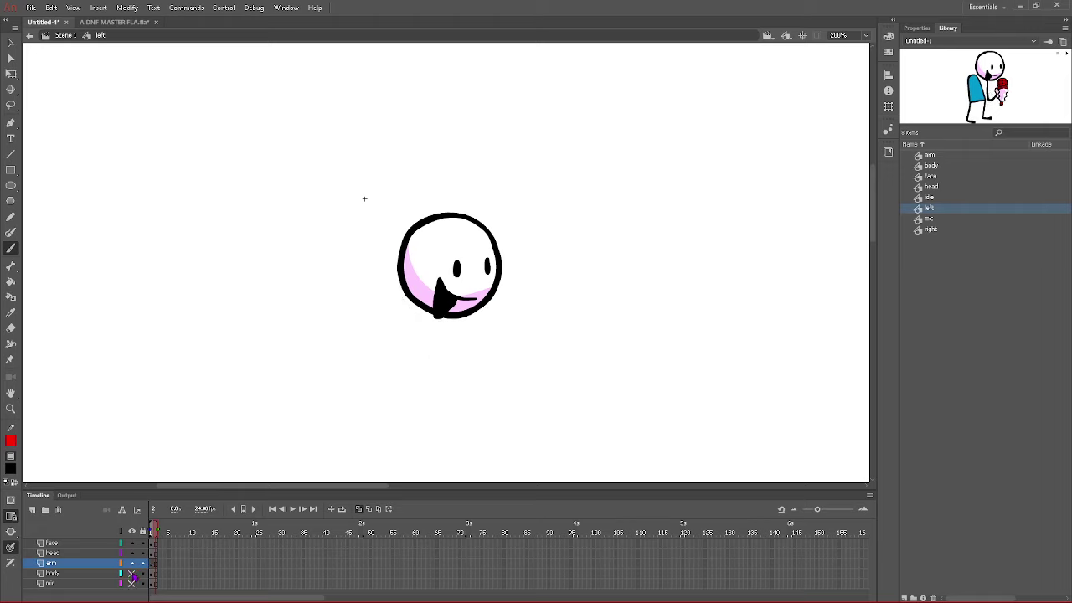
{"action": "left_click", "coordinate": [131, 572]}
{"action": "left_click", "coordinate": [132, 542]}
{"action": "left_click", "coordinate": [131, 553]}
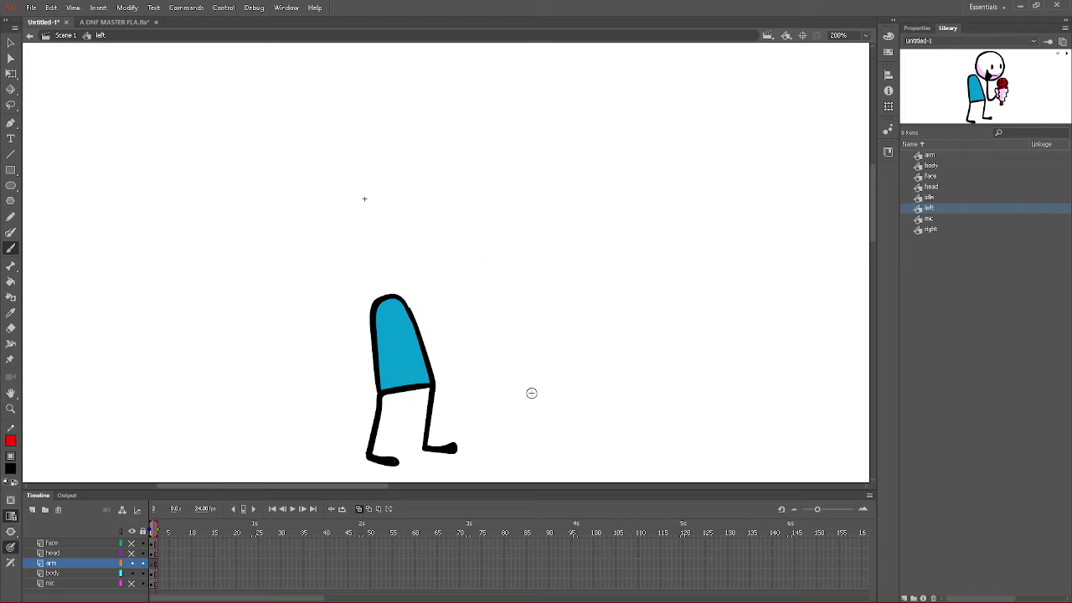
- Brush the outline of an open hand beside the bottom of the shirt on the arm layer, undoing the arm line drawn to the shoulder
{"action": "mouse_move", "coordinate": [482, 383]}
{"action": "left_mouse_down"}
{"action": "mouse_move", "coordinate": [472, 351]}
{"action": "mouse_move", "coordinate": [464, 379]}
{"action": "mouse_move", "coordinate": [455, 366]}
{"action": "mouse_move", "coordinate": [449, 378]}
{"action": "mouse_move", "coordinate": [457, 389]}
{"action": "mouse_move", "coordinate": [444, 377]}
{"action": "mouse_move", "coordinate": [446, 401]}
{"action": "mouse_move", "coordinate": [482, 379]}
{"action": "mouse_move", "coordinate": [468, 393]}
{"action": "mouse_move", "coordinate": [492, 386]}
{"action": "mouse_move", "coordinate": [458, 406]}
{"action": "mouse_move", "coordinate": [384, 314]}
{"action": "left_mouse_up"}
{"action": "left_click", "coordinate": [457, 387]}
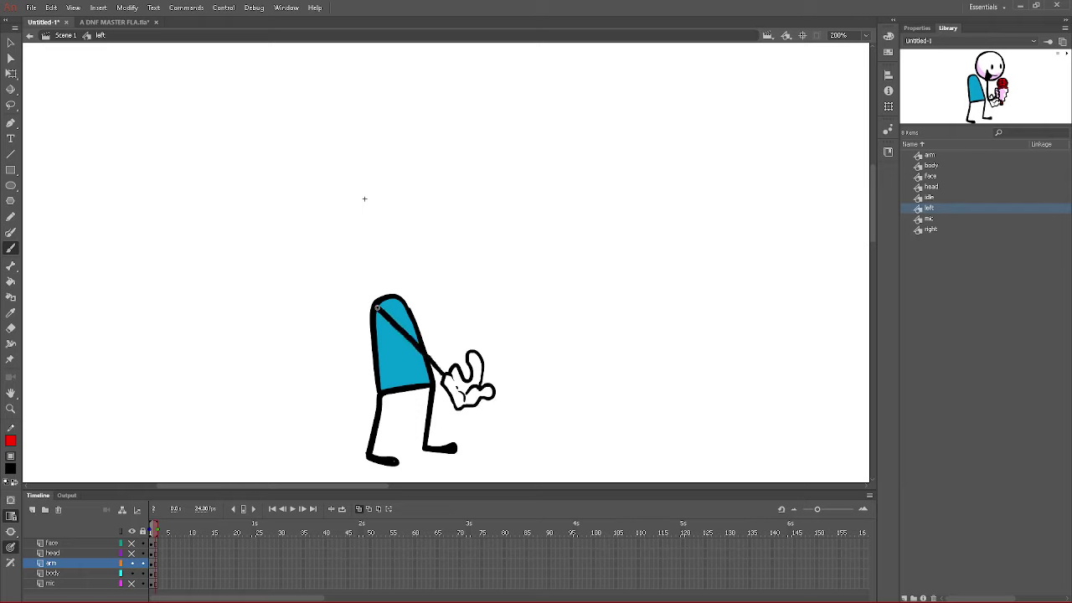
{"action": "key", "text": "ctrl+z"}
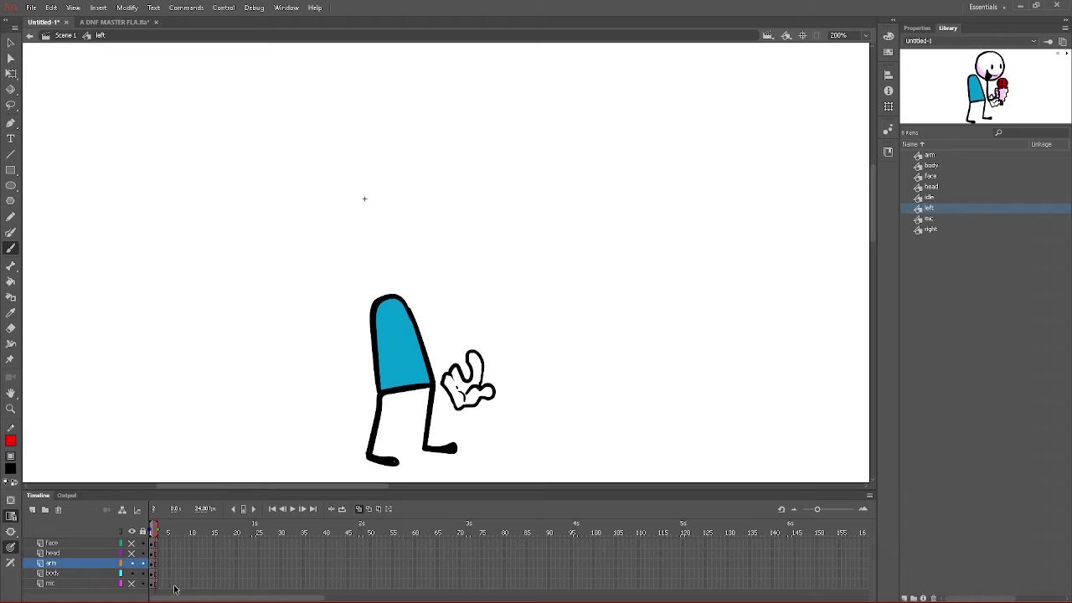
- Nudge the open hand slightly up and draw a black arm line from its wrist to the shoulder
{"action": "left_click", "coordinate": [151, 565]}
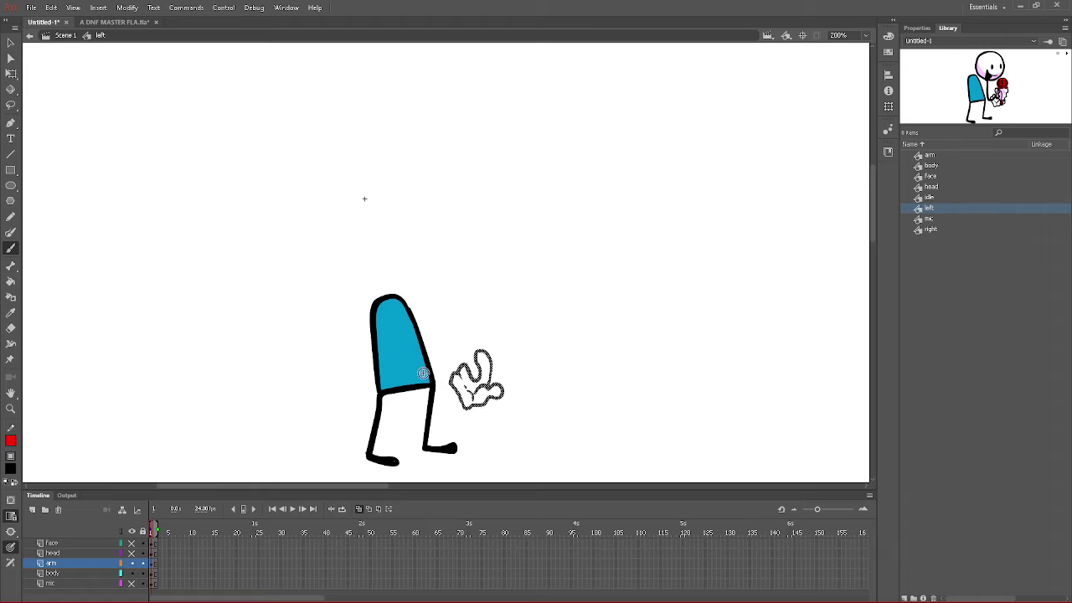
{"action": "key", "text": "Up"}
{"action": "key", "text": "Up"}
{"action": "key", "text": "Up"}
{"action": "key", "text": "Up"}
{"action": "key", "text": "Up"}
{"action": "key", "text": "Up"}
{"action": "key", "text": "Up"}
{"action": "left_click_drag", "start_coordinate": [458, 366], "coordinate": [395, 317]}
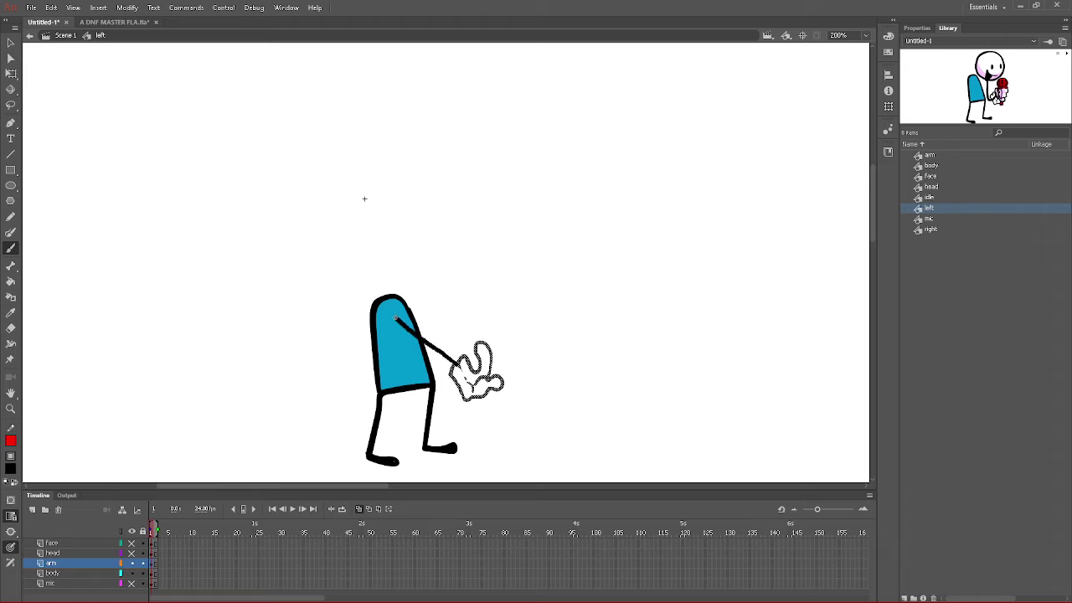
{"action": "mouse_move", "coordinate": [256, 329]}
{"action": "left_mouse_down"}
{"action": "mouse_move", "coordinate": [281, 346]}
{"action": "mouse_move", "coordinate": [270, 369]}
{"action": "mouse_move", "coordinate": [255, 347]}
{"action": "mouse_move", "coordinate": [248, 360]}
{"action": "left_mouse_up"}
{"action": "key", "text": "ctrl+z"}
{"action": "key", "text": "ctrl+z"}
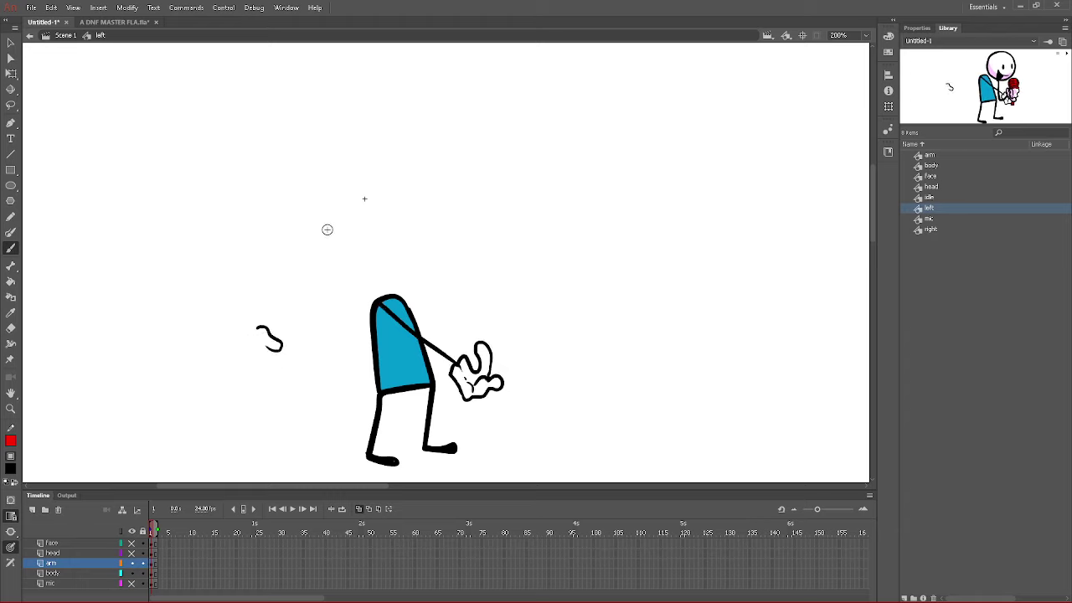
{"action": "key", "text": "ctrl+z"}
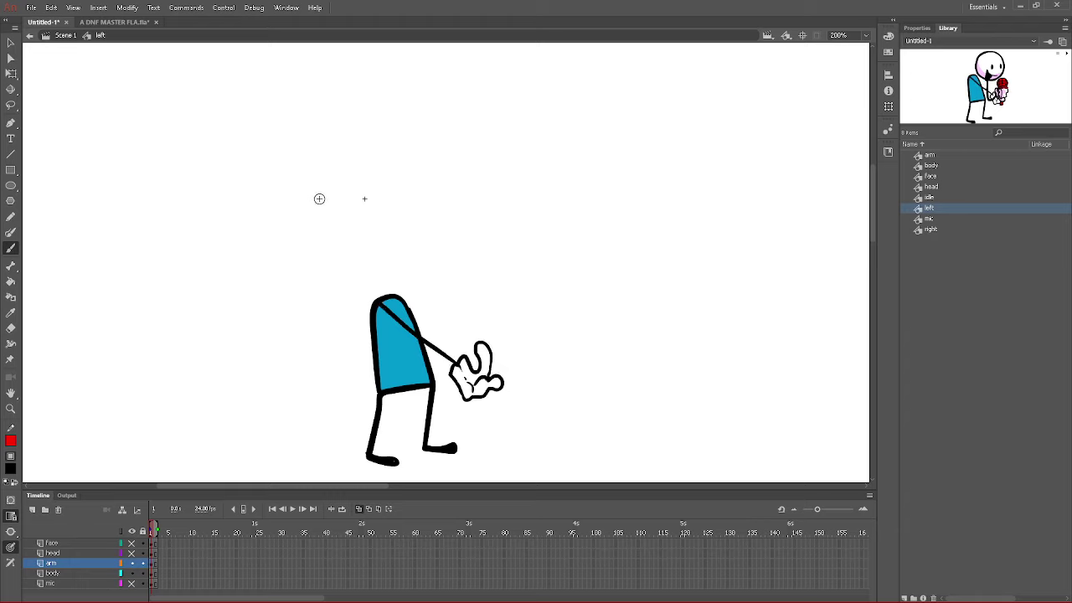
- Fill the open hand's palm area with light pink and its remaining areas with white
{"action": "left_click", "coordinate": [15, 483]}
{"action": "left_click", "coordinate": [11, 469]}
{"action": "left_click", "coordinate": [201, 439]}
{"action": "left_click", "coordinate": [11, 281]}
{"action": "left_click", "coordinate": [471, 392]}
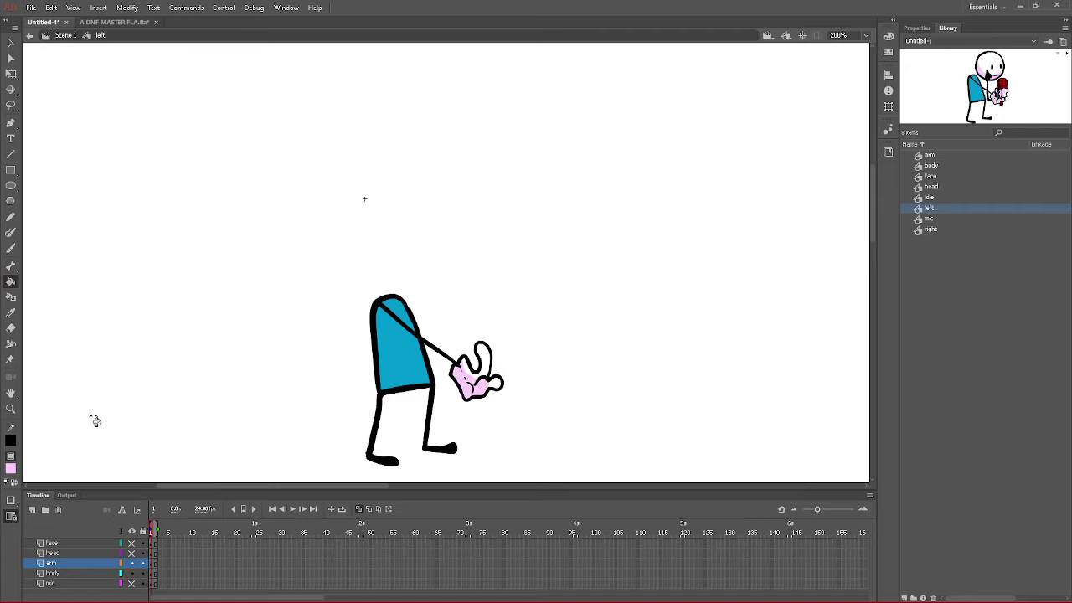
{"action": "left_click", "coordinate": [10, 470]}
{"action": "left_click", "coordinate": [209, 439]}
- Show the head, face and mic layers again
{"action": "left_click", "coordinate": [131, 552]}
{"action": "left_click", "coordinate": [131, 542]}
{"action": "left_click", "coordinate": [131, 583]}
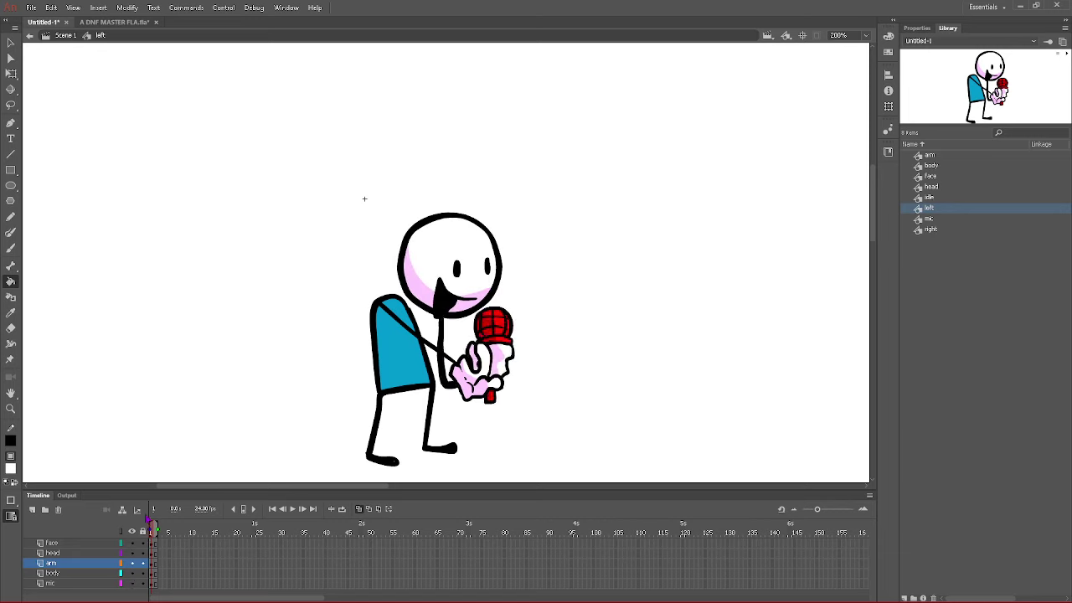
- Move the head left and slightly up so that it sits on top of the body
{"action": "left_click", "coordinate": [11, 42]}
{"action": "left_click", "coordinate": [410, 250]}
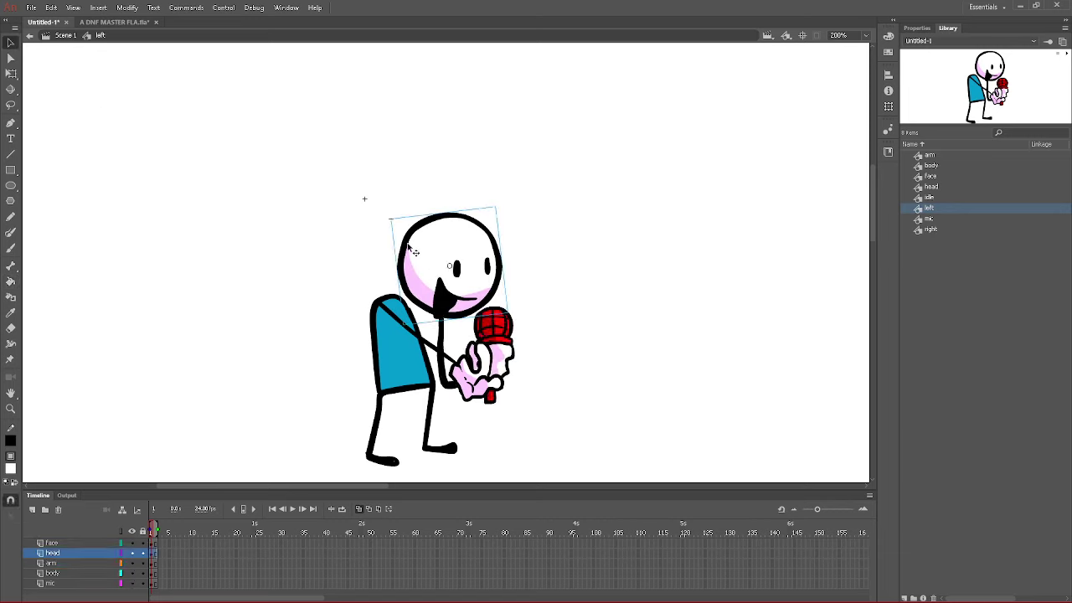
{"action": "left_click_drag", "start_coordinate": [410, 250], "coordinate": [364, 241]}
- Delete the old eyes and mouth, and move the microphone with its hand up and left, closer to the body
{"action": "left_click", "coordinate": [442, 292]}
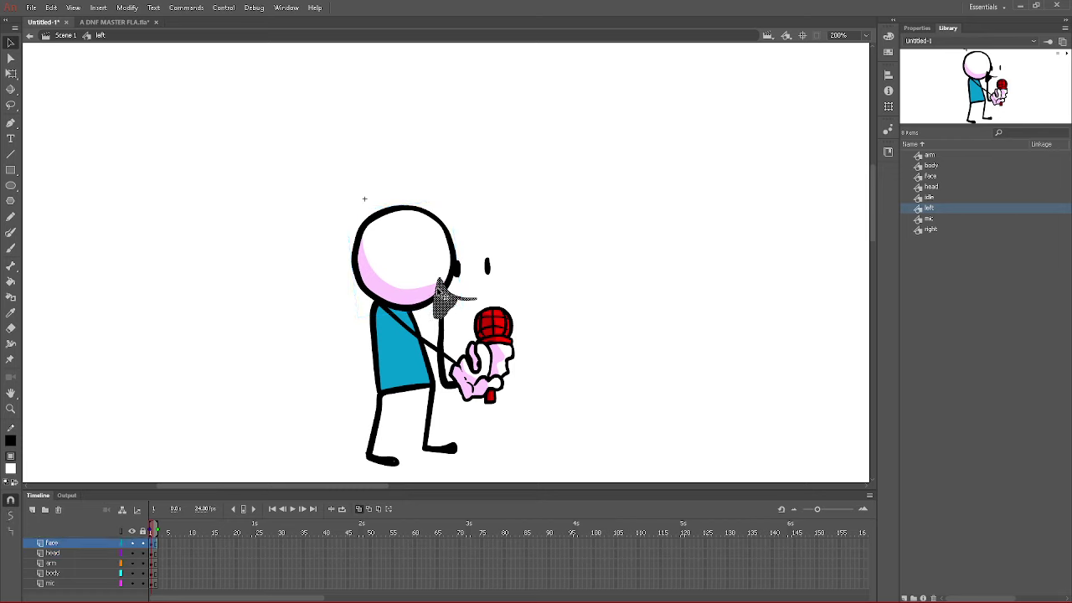
{"action": "key", "text": "Delete"}
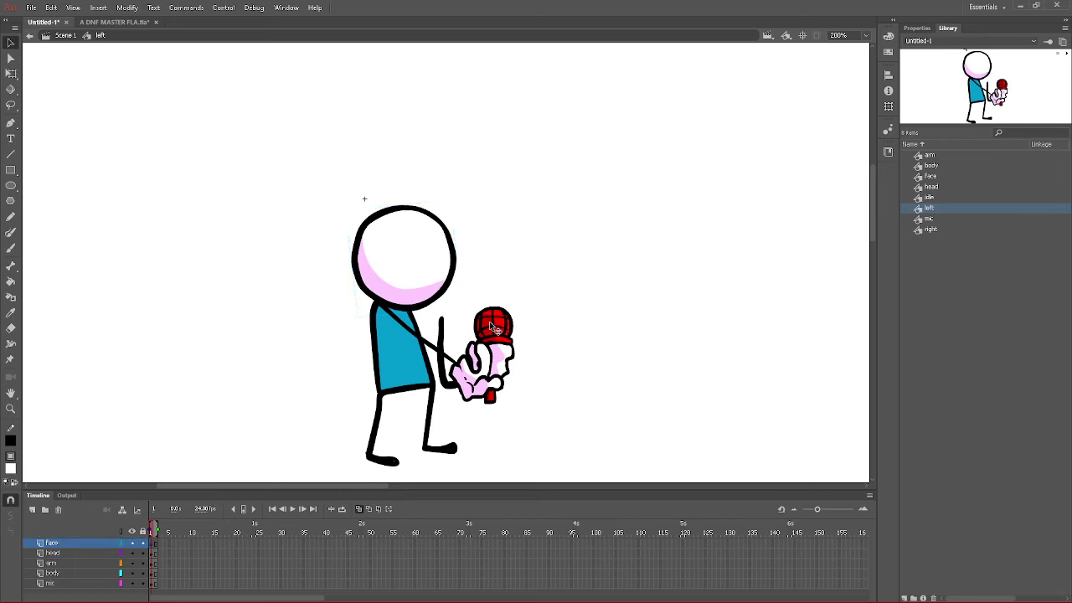
{"action": "left_click_drag", "start_coordinate": [496, 330], "coordinate": [467, 317]}
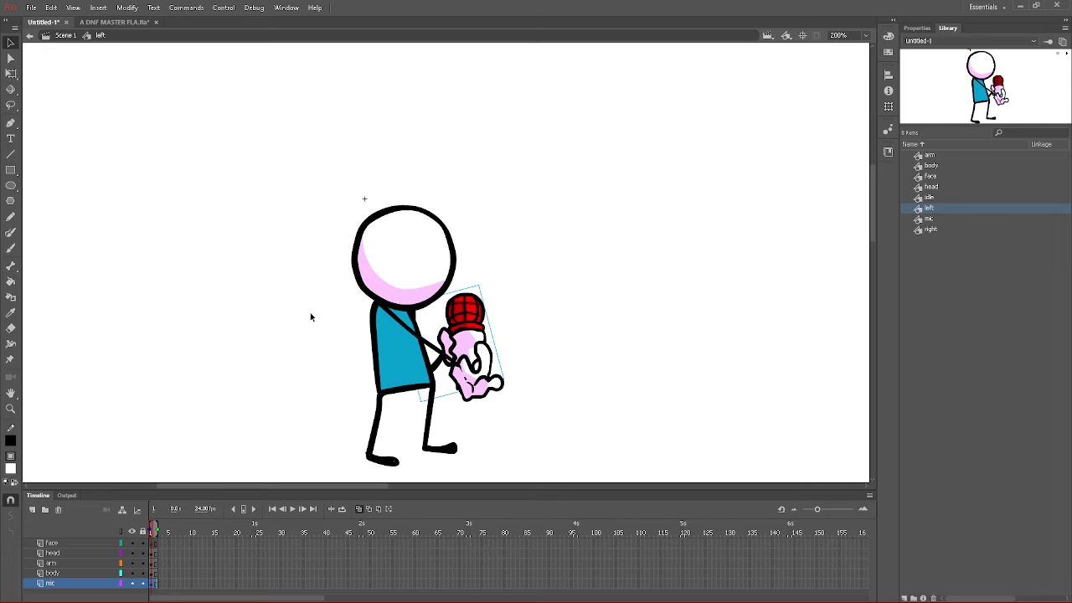
- Brush two eyes, a short line beside the left eye and a wide open grin on the face layer, and fill the mouth black
{"action": "left_click", "coordinate": [153, 553]}
{"action": "left_click", "coordinate": [157, 543]}
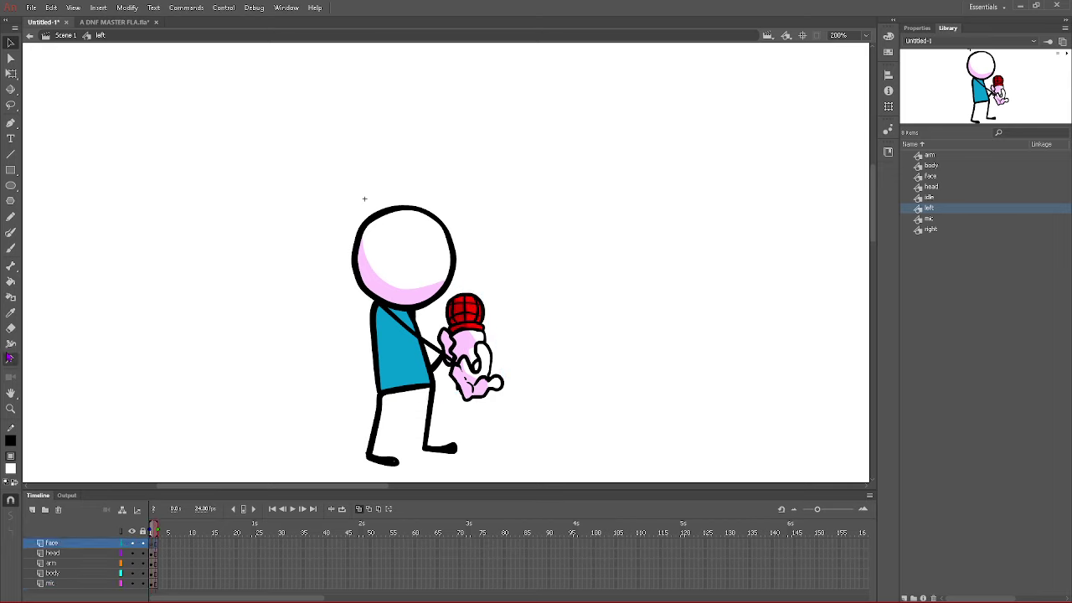
{"action": "left_click", "coordinate": [13, 249]}
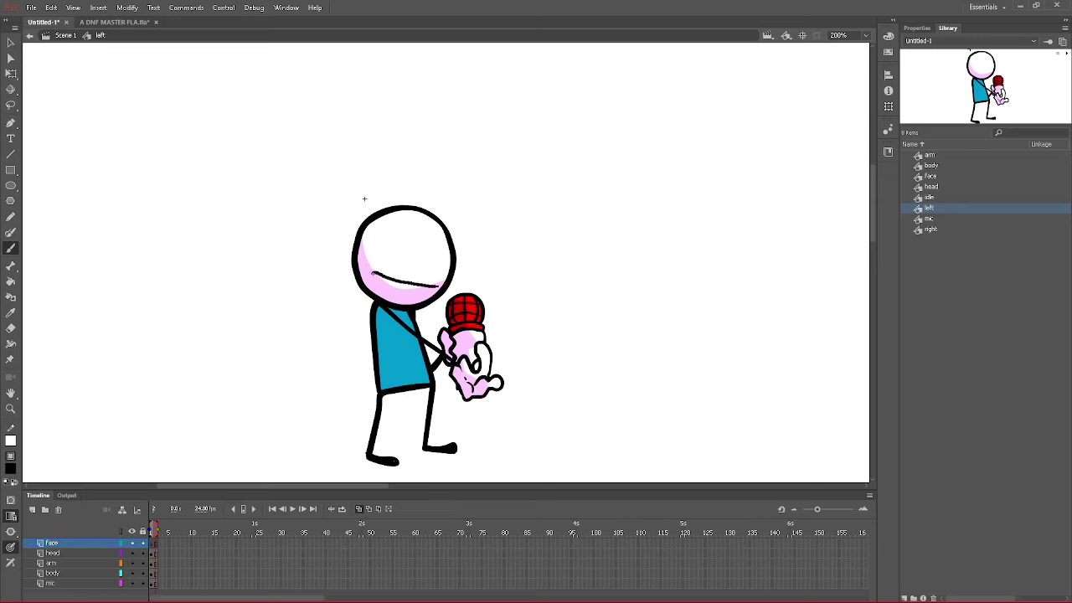
{"action": "mouse_move", "coordinate": [428, 285]}
{"action": "left_mouse_down"}
{"action": "mouse_move", "coordinate": [376, 273]}
{"action": "mouse_move", "coordinate": [429, 287]}
{"action": "mouse_move", "coordinate": [380, 263]}
{"action": "left_mouse_up"}
{"action": "key", "text": "ctrl+z"}
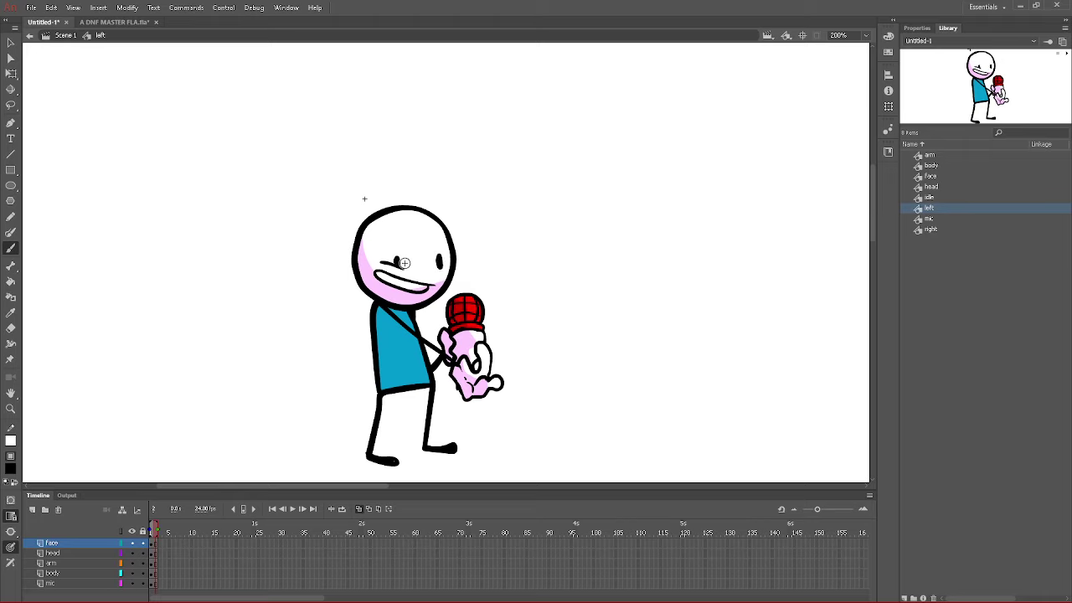
{"action": "left_click", "coordinate": [11, 282]}
{"action": "left_click", "coordinate": [403, 288]}
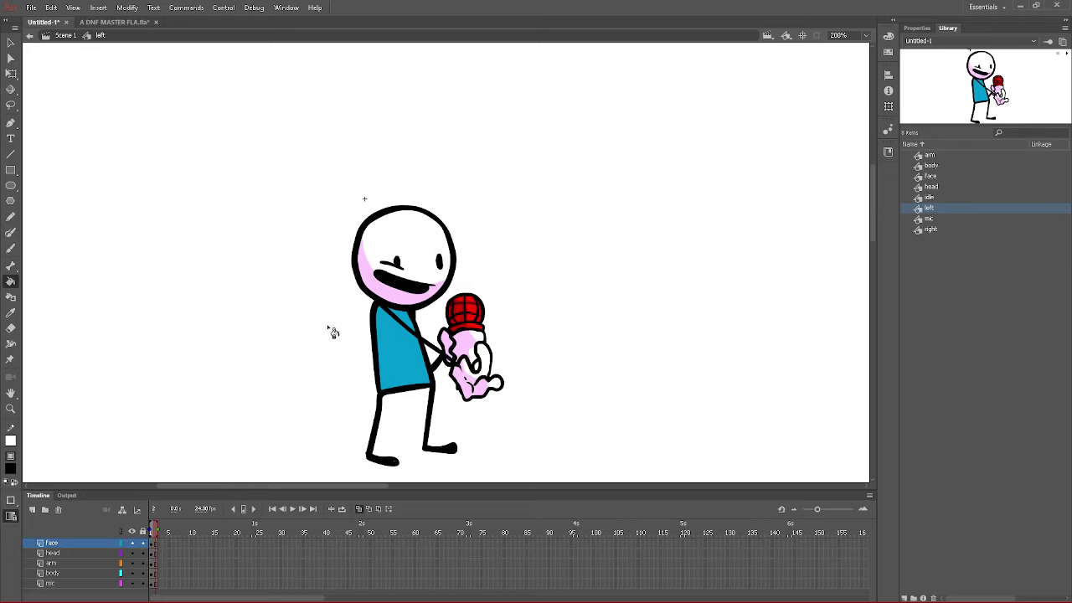
{"action": "left_click", "coordinate": [161, 583]}
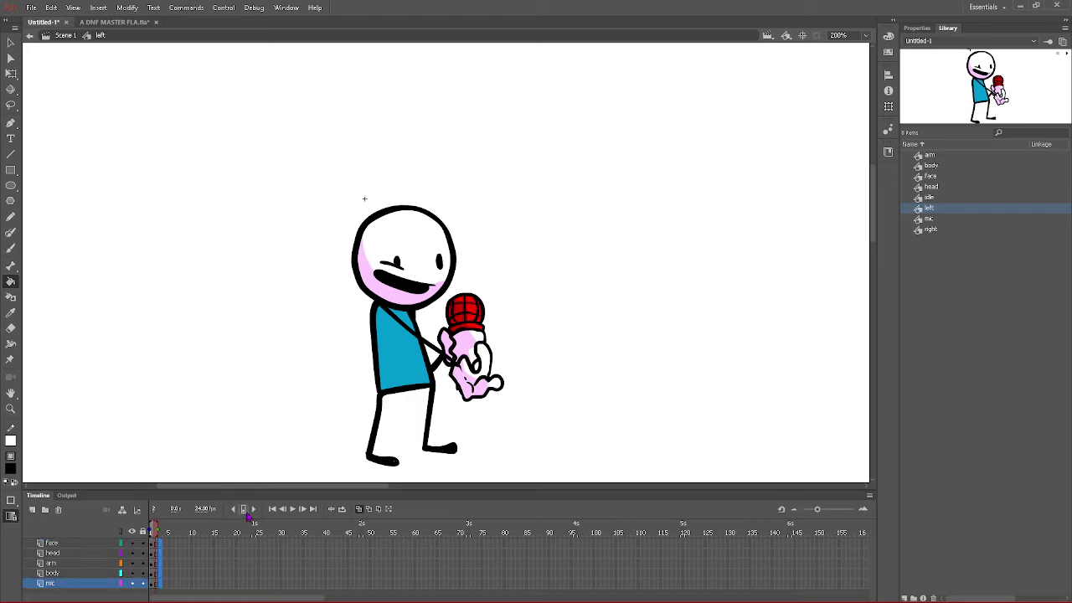
{"action": "key", "text": "ctrl+a"}
{"action": "key", "text": "shift+F5"}
- Convert the drawn arm and hand into a graphic symbol named "open hand"
{"action": "left_click", "coordinate": [151, 565]}
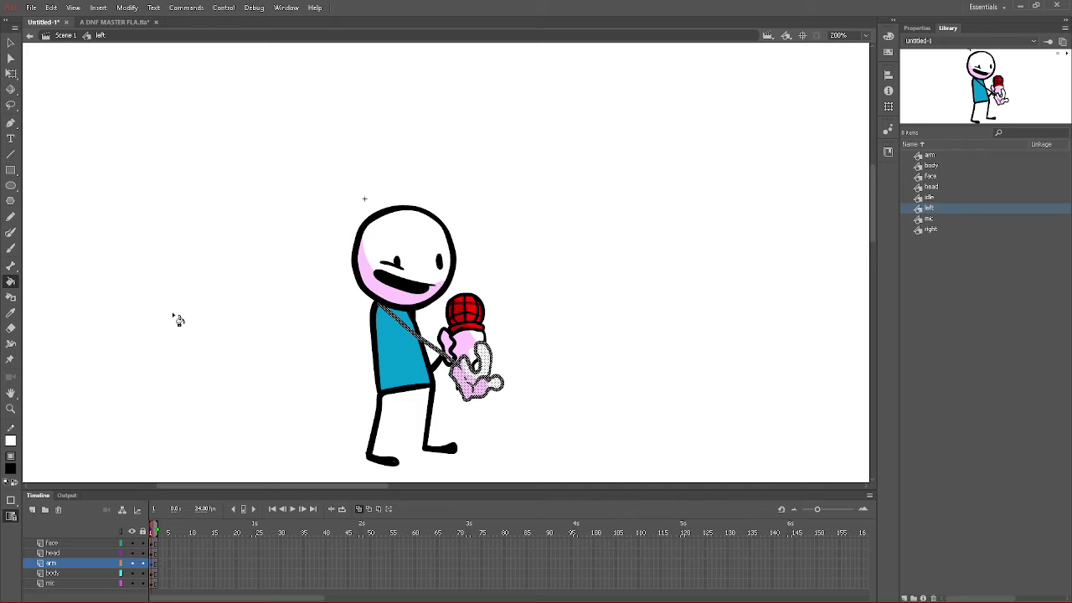
{"action": "key", "text": "F8"}
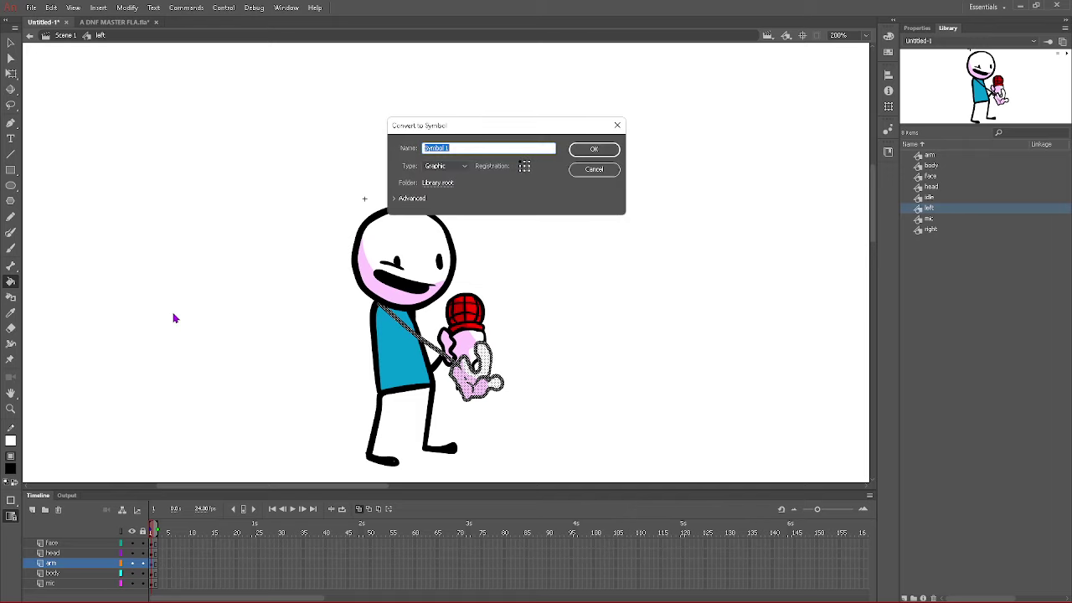
{"action": "type", "text": "mic"}
{"action": "key", "text": "Return"}
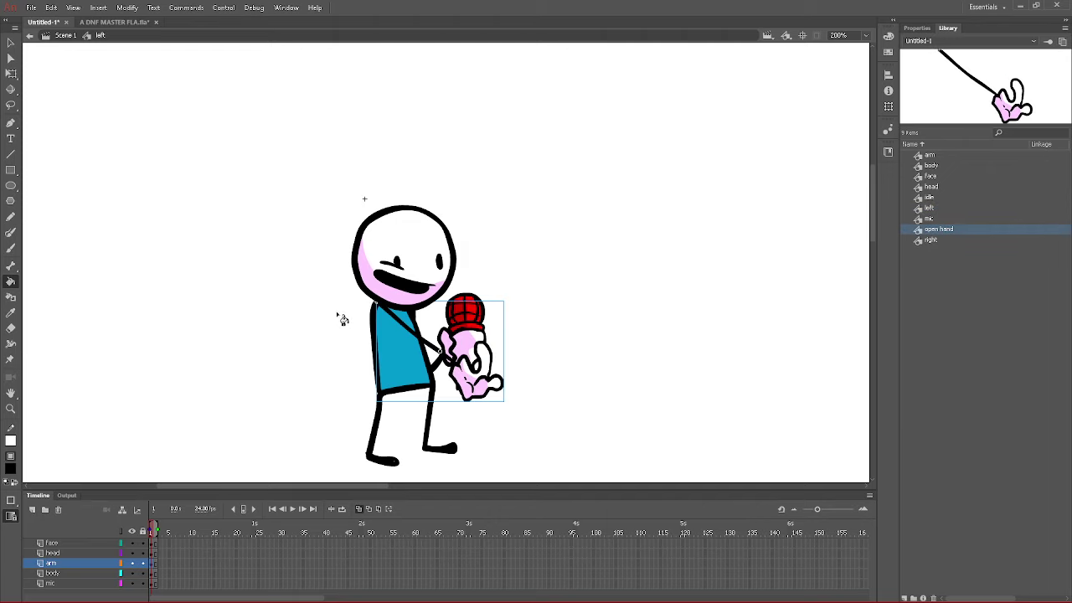
{"action": "left_click", "coordinate": [11, 42]}
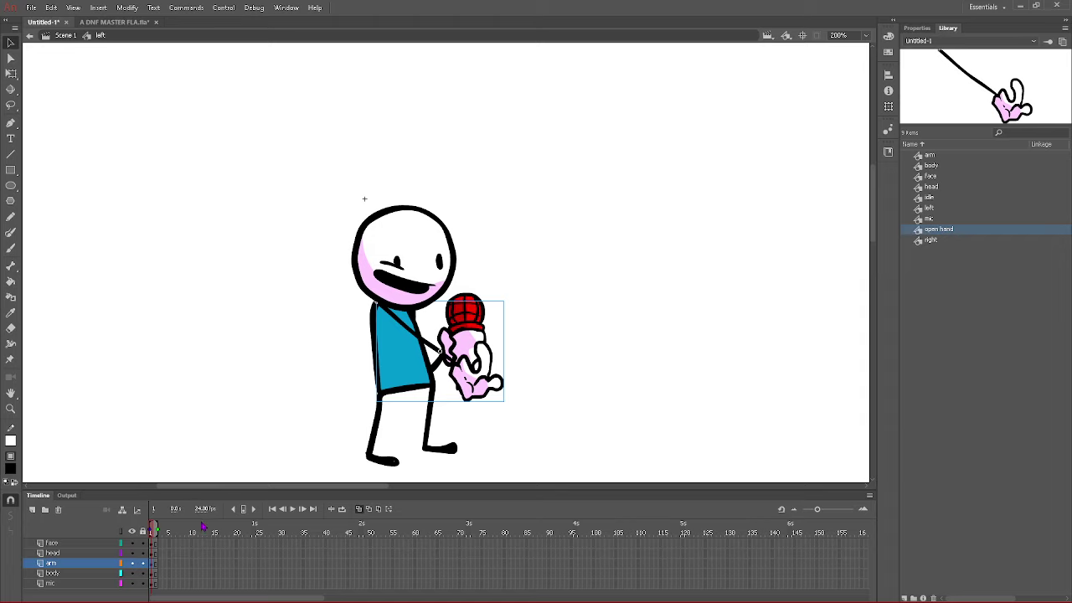
{"action": "double_click", "coordinate": [474, 369]}
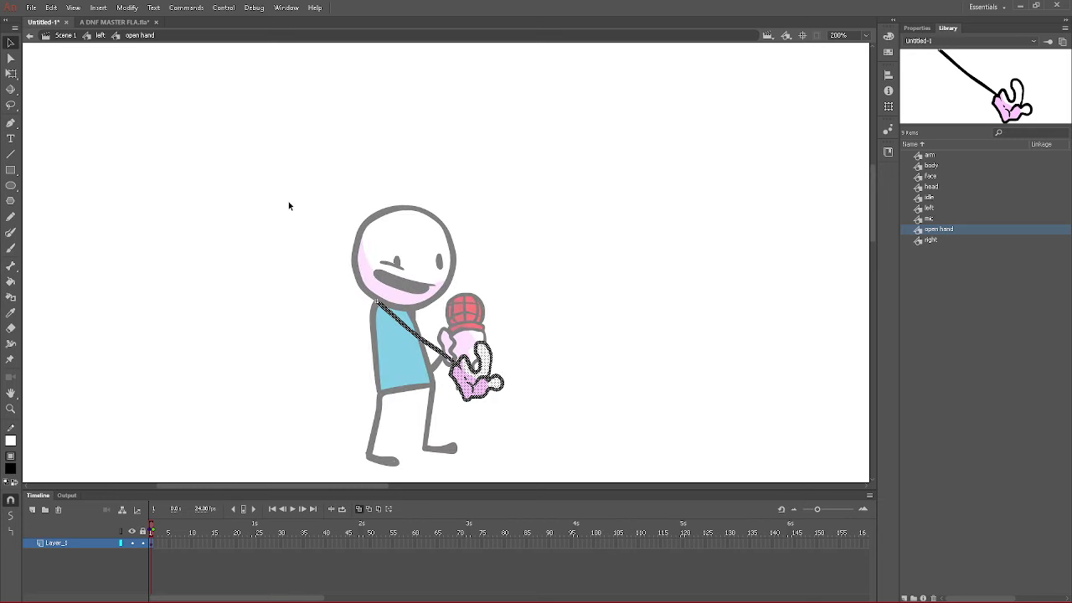
{"action": "left_click", "coordinate": [100, 35]}
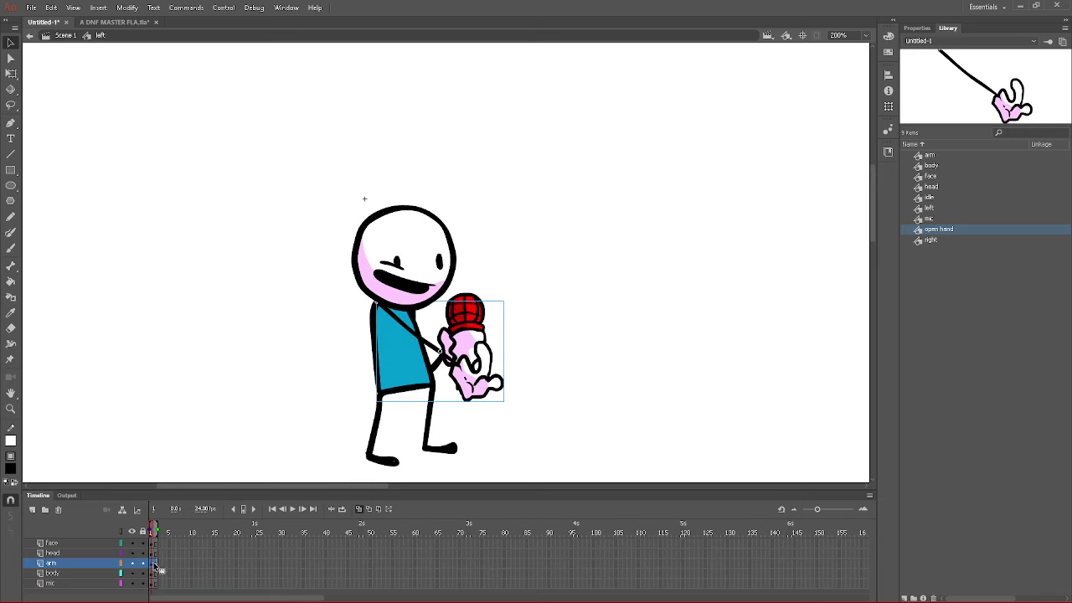
- Insert keyframes at frame 3 on all five layers of the "left" symbol and clear the selection
{"action": "left_click_drag", "start_coordinate": [162, 545], "coordinate": [159, 583]}
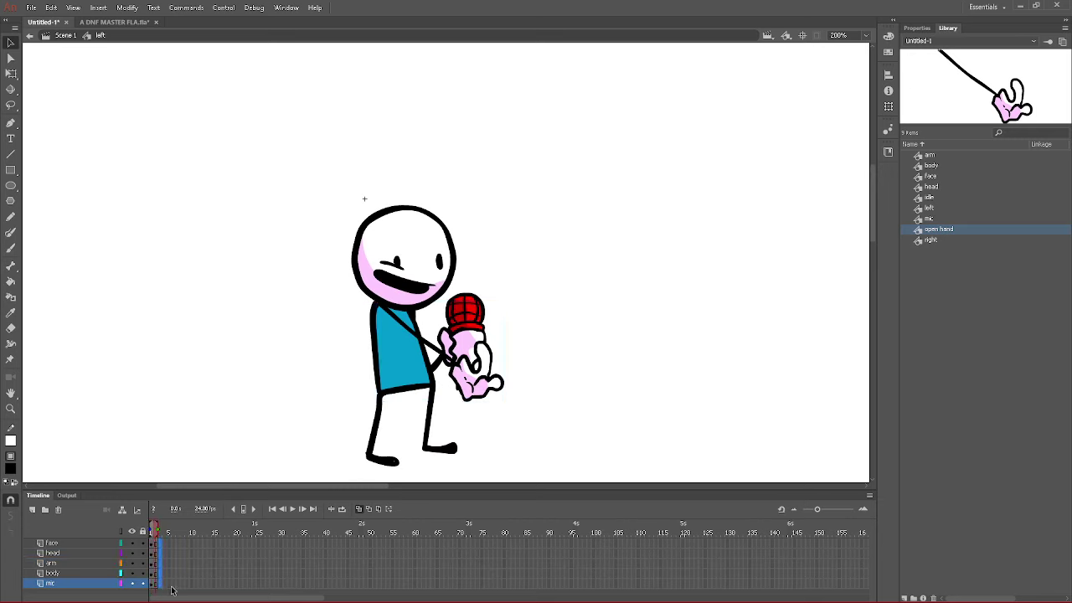
{"action": "left_click", "coordinate": [244, 511]}
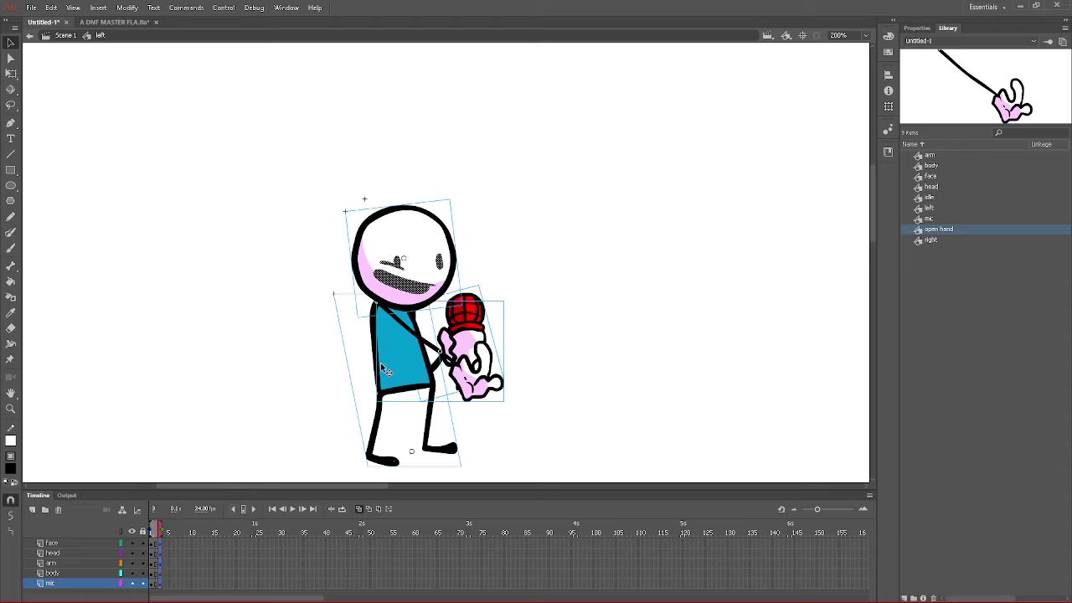
{"action": "left_click", "coordinate": [307, 378]}
- Skew the body slightly to the right at frame 3 of the "left" symbol with the Free Transform tool
{"action": "left_click", "coordinate": [396, 341]}
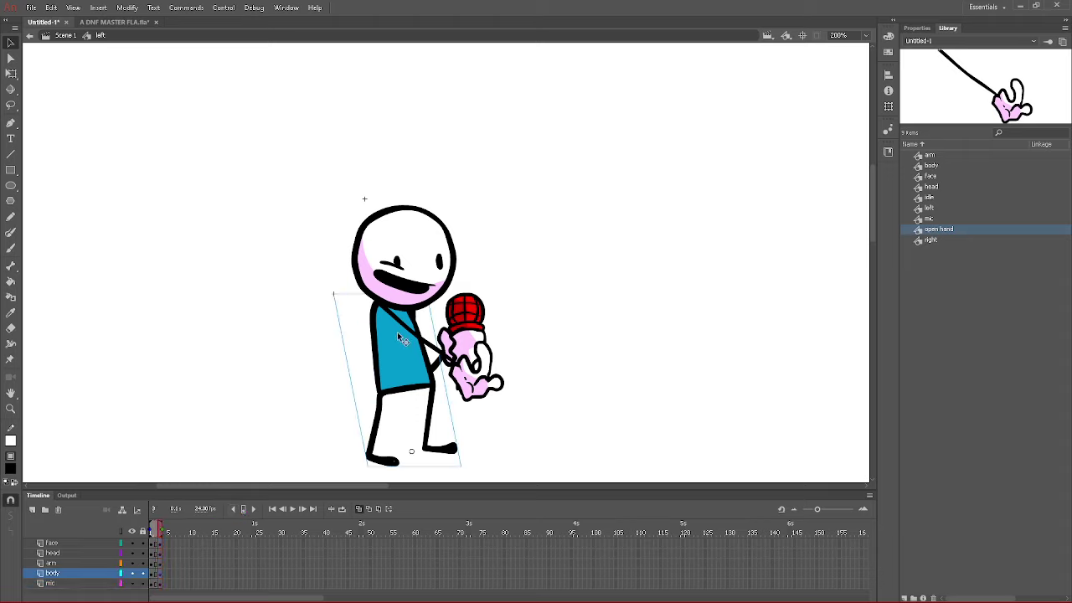
{"action": "left_click", "coordinate": [11, 73]}
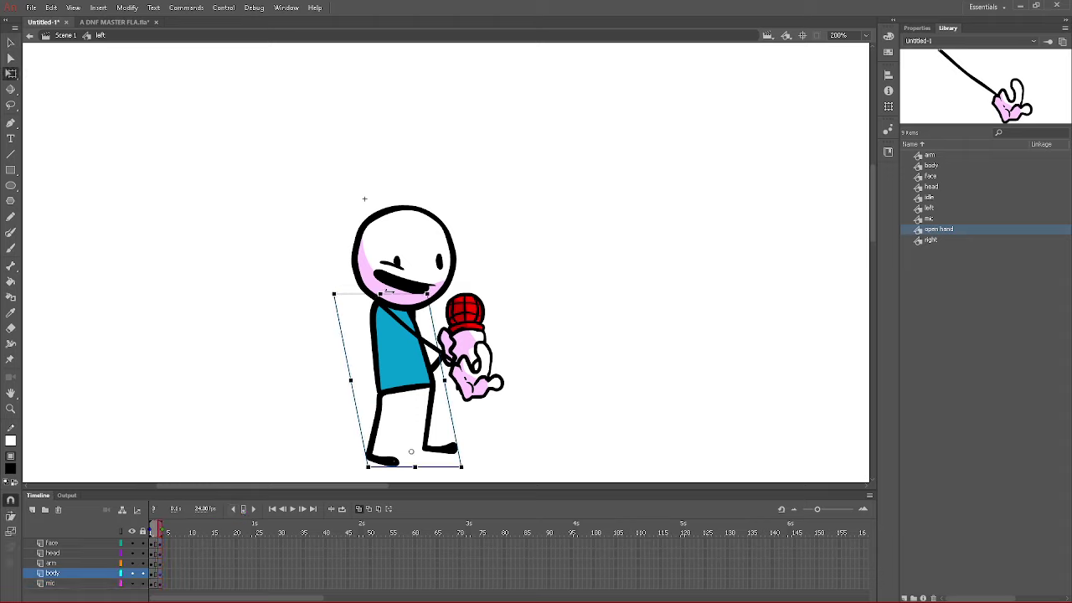
{"action": "left_click_drag", "start_coordinate": [387, 293], "coordinate": [392, 292]}
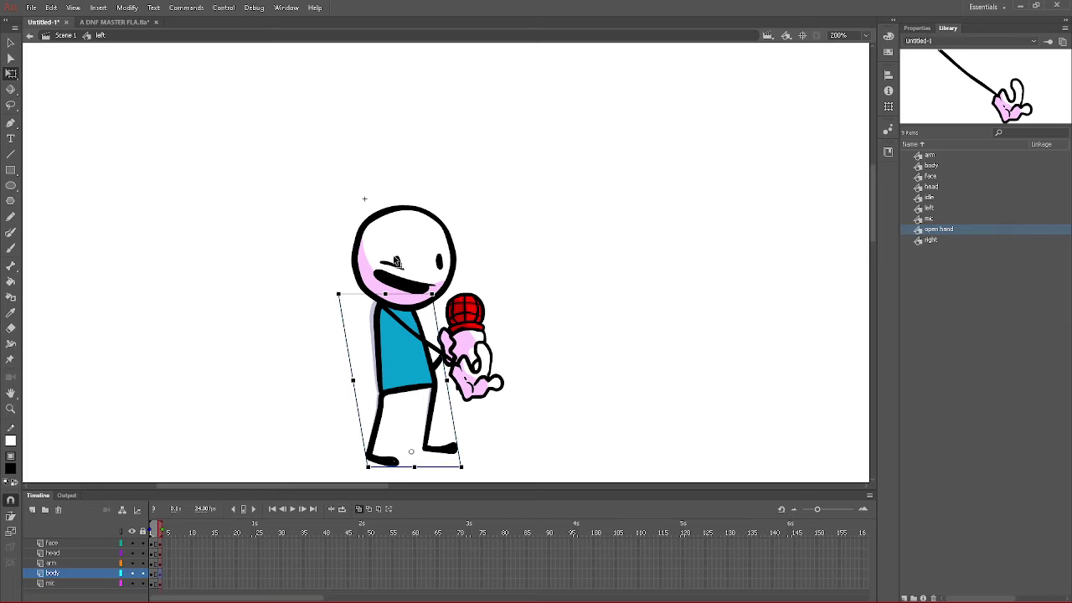
- Nudge the head slightly to the right to follow the leaning body
{"action": "left_click", "coordinate": [376, 276]}
{"action": "key", "text": "Right"}
{"action": "key", "text": "Right"}
{"action": "key", "text": "Right"}
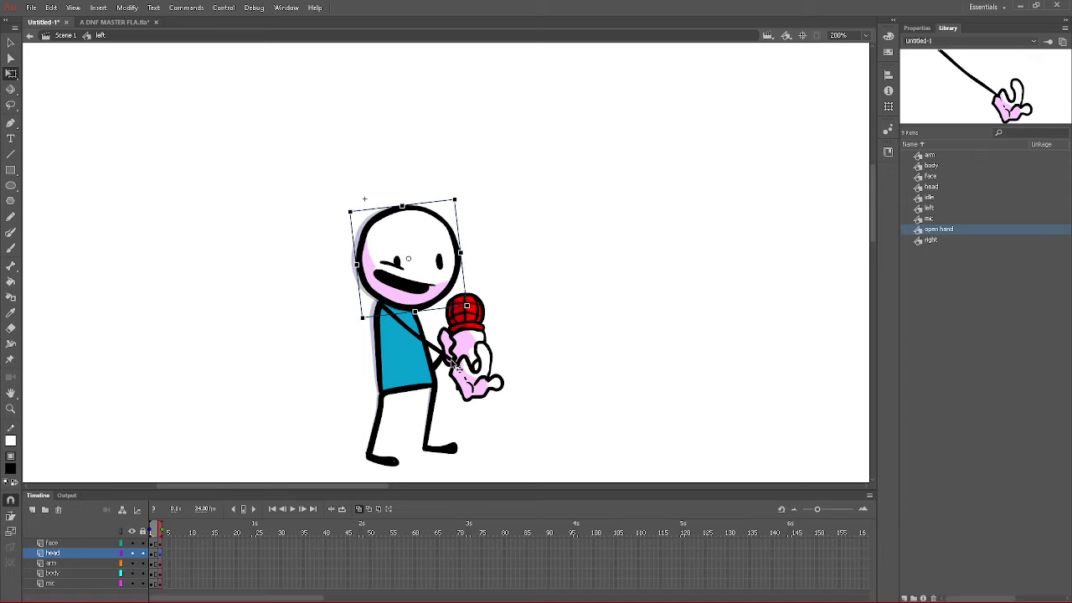
{"action": "key", "text": "Down"}
{"action": "key", "text": "Up"}
{"action": "key", "text": "Left"}
{"action": "key", "text": "Left"}
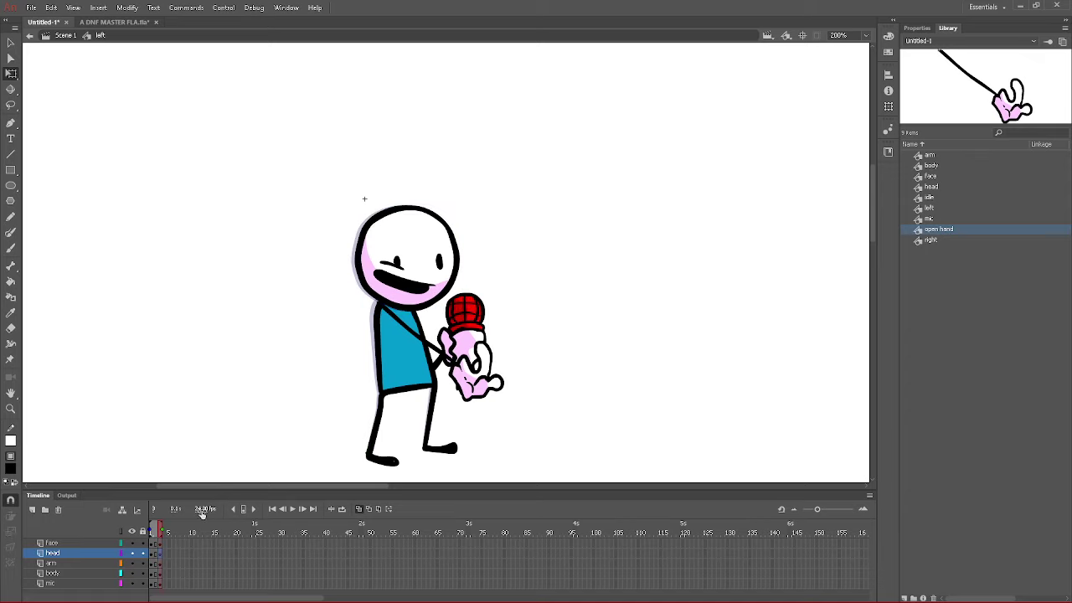
- Nudge the microphone slightly right and down, and rotate the open-hand arm slightly clockwise about the shoulder
{"action": "left_click", "coordinate": [460, 344]}
{"action": "key", "text": "Right"}
{"action": "key", "text": "Right"}
{"action": "key", "text": "Right"}
{"action": "key", "text": "Down"}
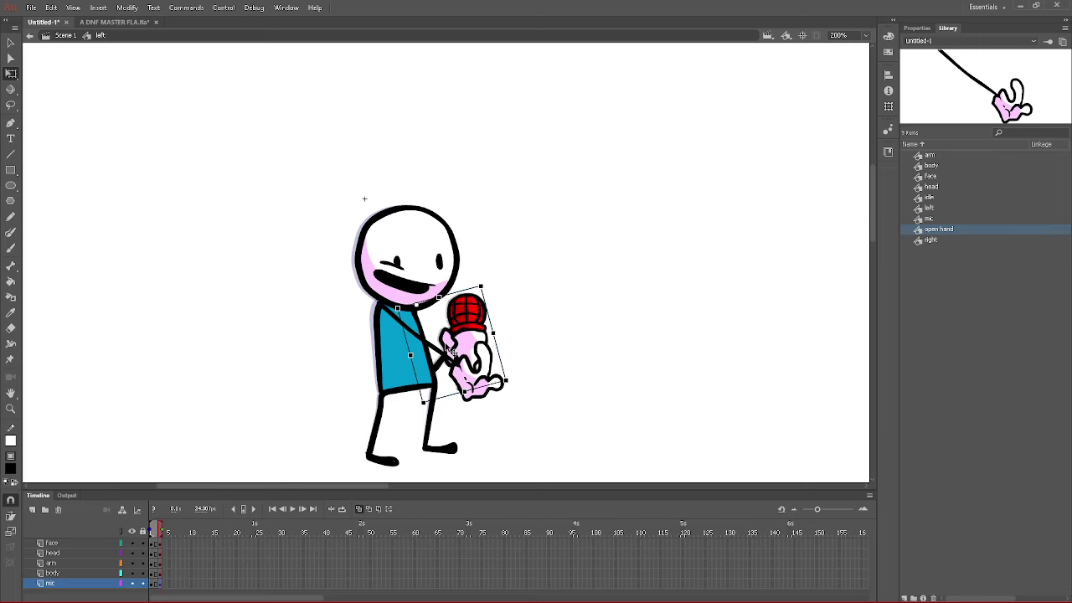
{"action": "key", "text": "Left"}
{"action": "key", "text": "Left"}
{"action": "left_click", "coordinate": [473, 391]}
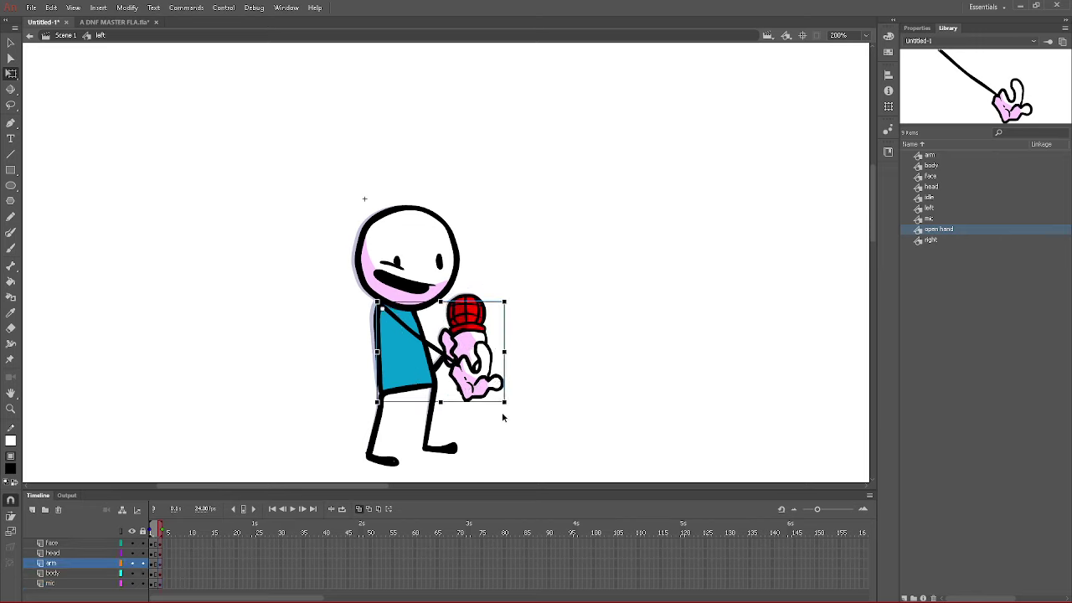
{"action": "left_click_drag", "start_coordinate": [511, 420], "coordinate": [486, 411]}
- Delete the frame 3 face, then brush a narrower grin and two eyes on the face layer and fill the mouth black
{"action": "left_click", "coordinate": [383, 271]}
{"action": "left_click", "coordinate": [159, 545]}
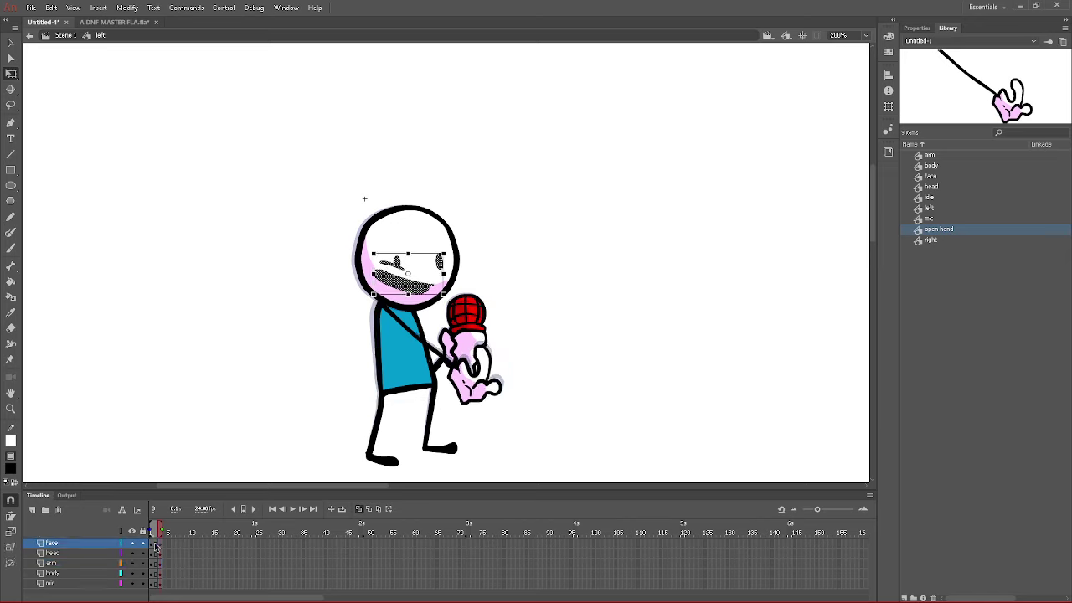
{"action": "key", "text": "Delete"}
{"action": "left_click", "coordinate": [11, 249]}
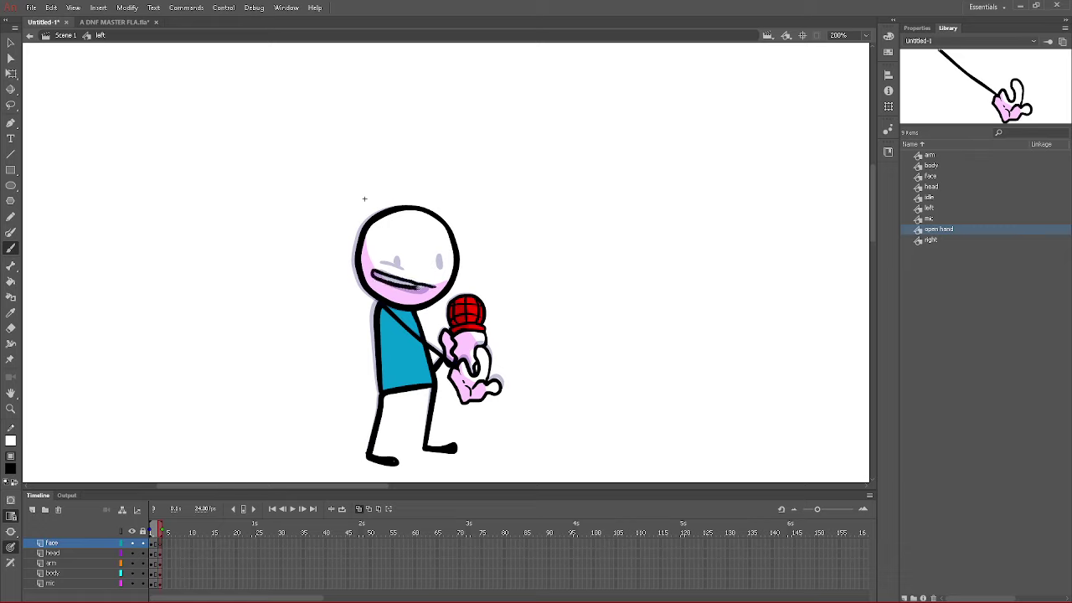
{"action": "left_click_drag", "start_coordinate": [422, 287], "coordinate": [436, 288]}
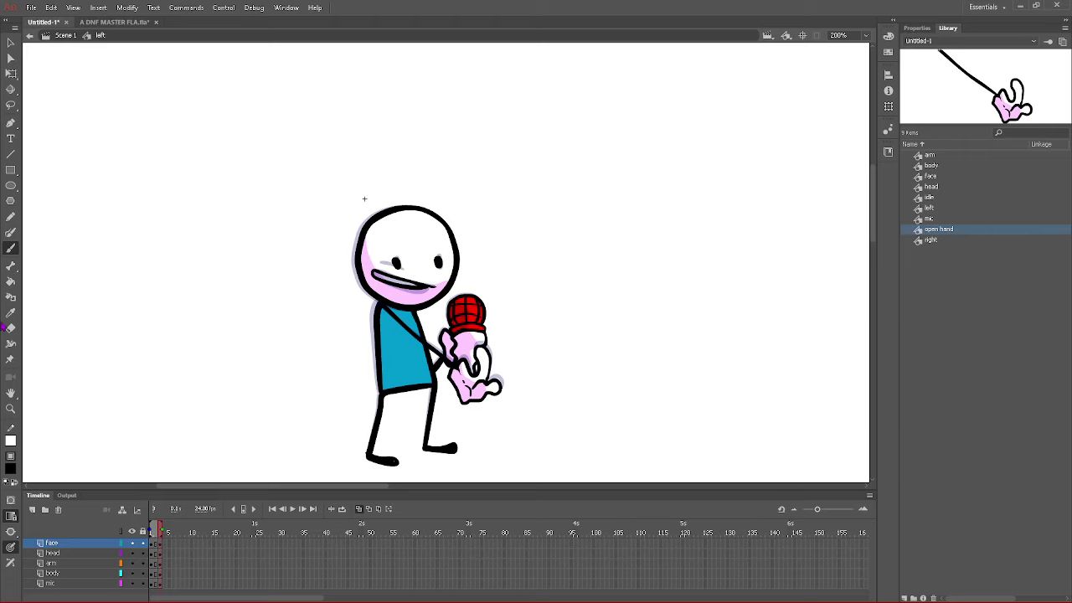
{"action": "left_click", "coordinate": [11, 282]}
{"action": "left_click", "coordinate": [385, 283]}
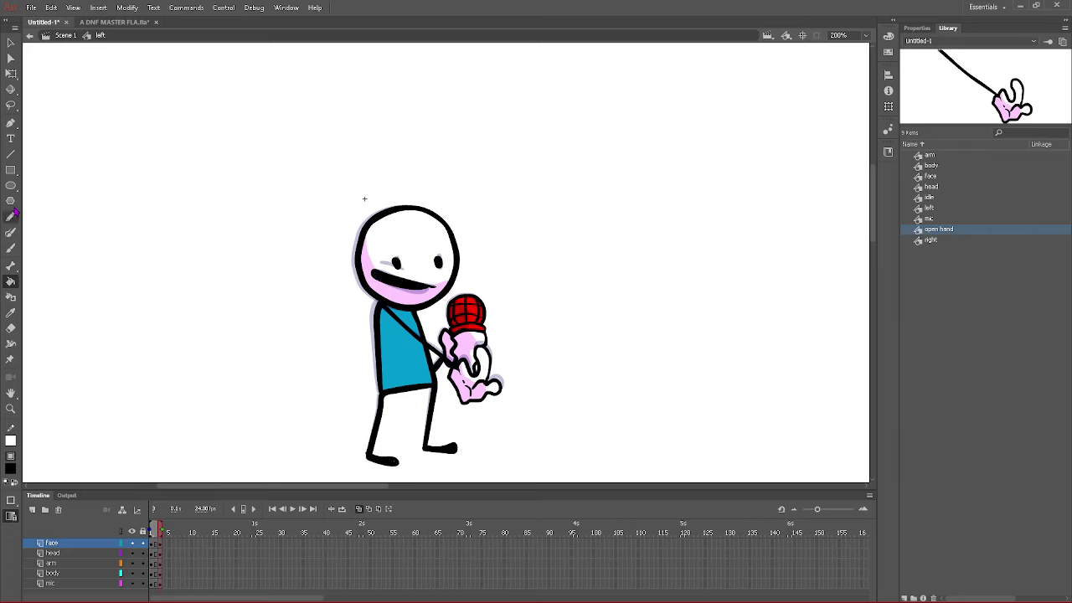
- Extend all five layers of the "left" symbol to frame 14 and return to Scene 1
{"action": "left_click", "coordinate": [11, 249]}
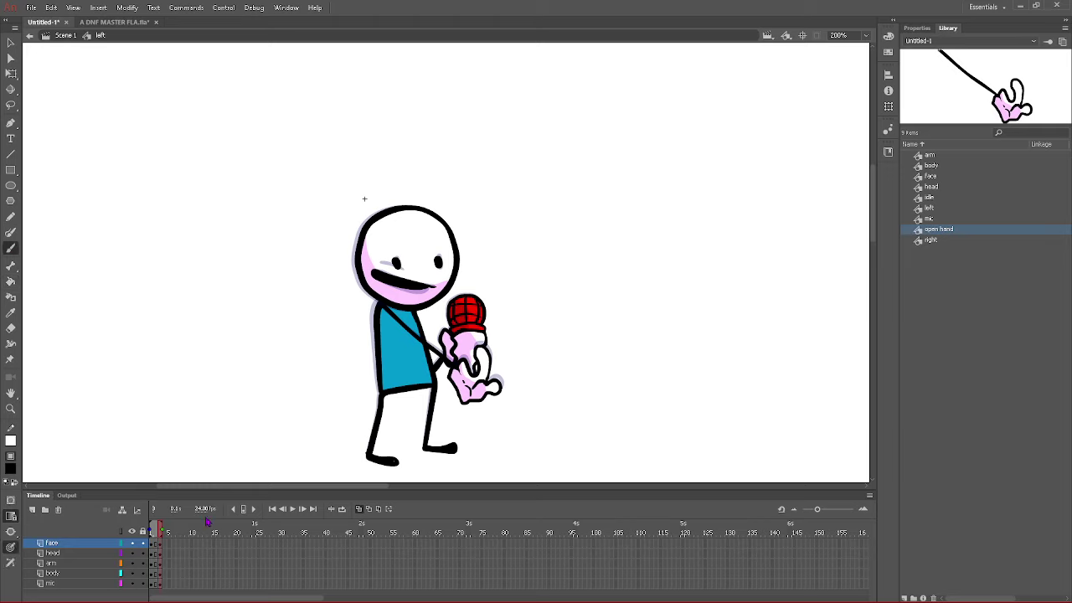
{"action": "left_click_drag", "start_coordinate": [209, 545], "coordinate": [209, 596]}
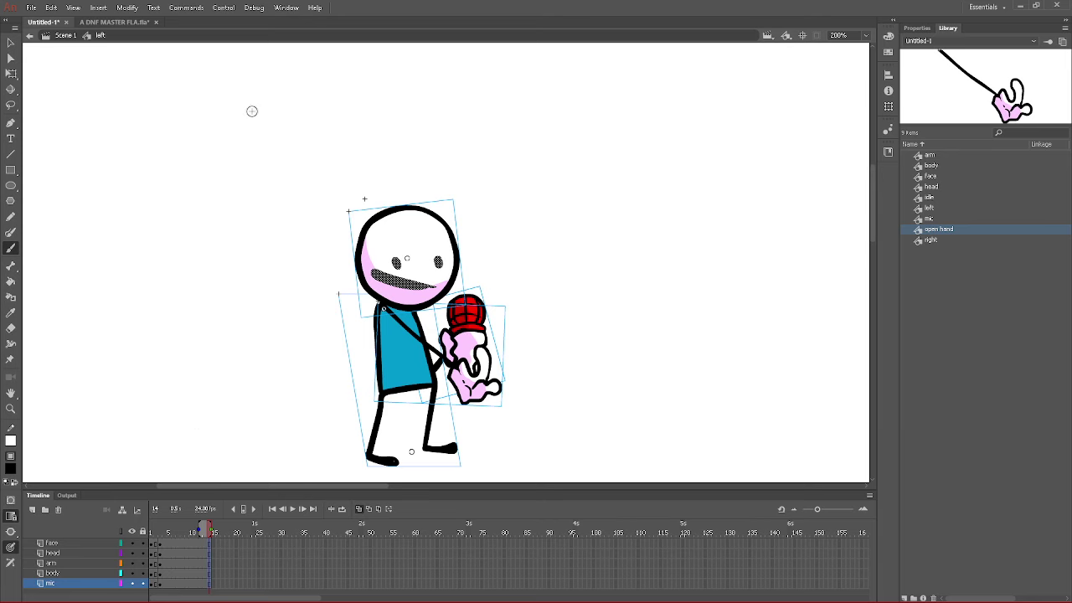
{"action": "left_click", "coordinate": [66, 36]}
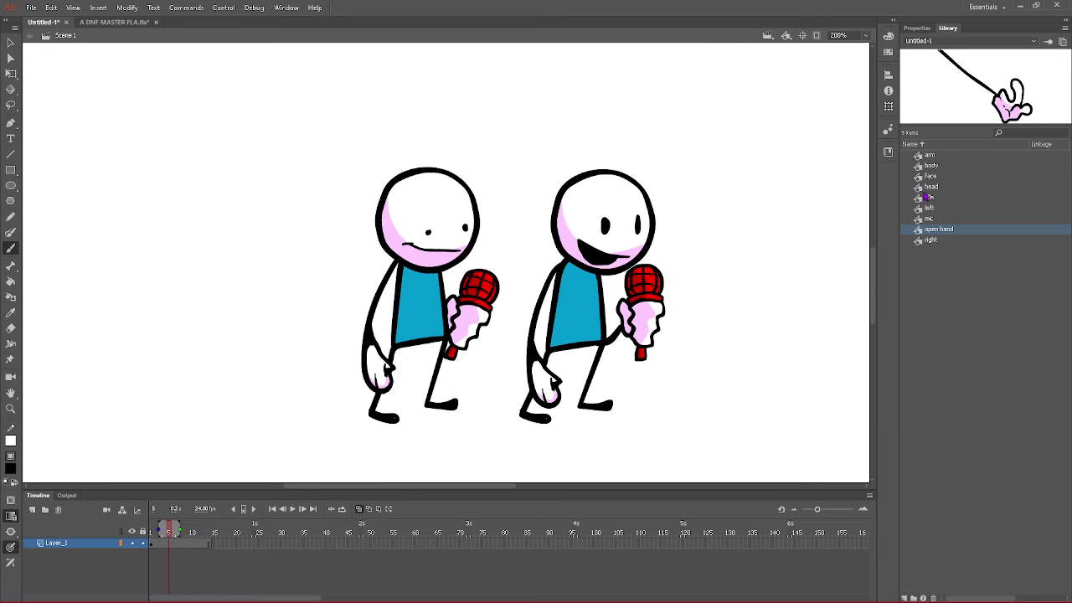
- Place the "left" symbol on the stage to the left of the idle character and nudge it into line with the other poses
{"action": "left_click", "coordinate": [927, 210]}
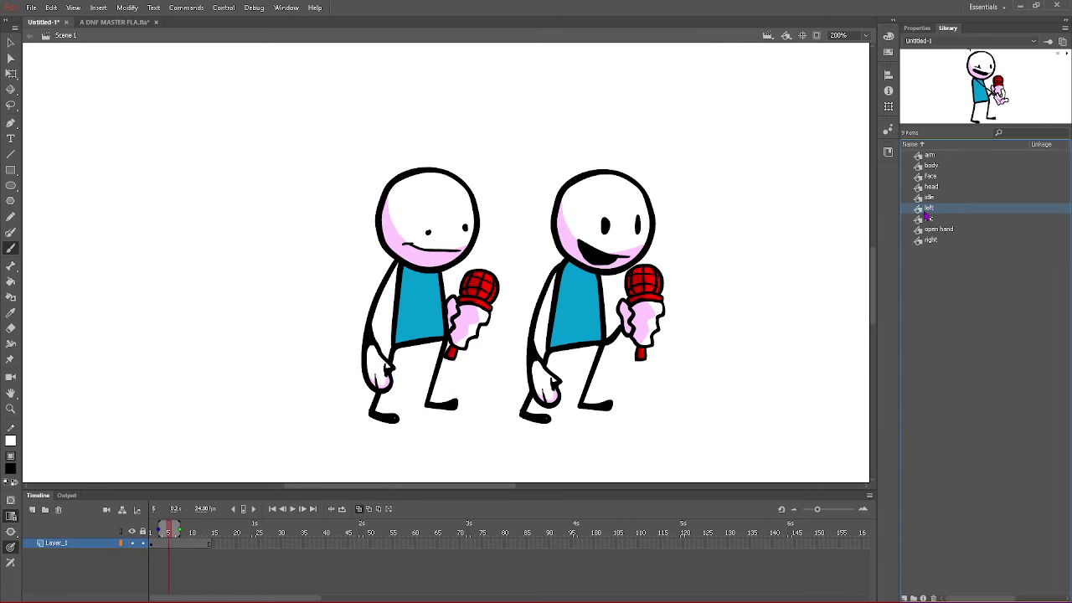
{"action": "left_click_drag", "start_coordinate": [661, 235], "coordinate": [212, 276]}
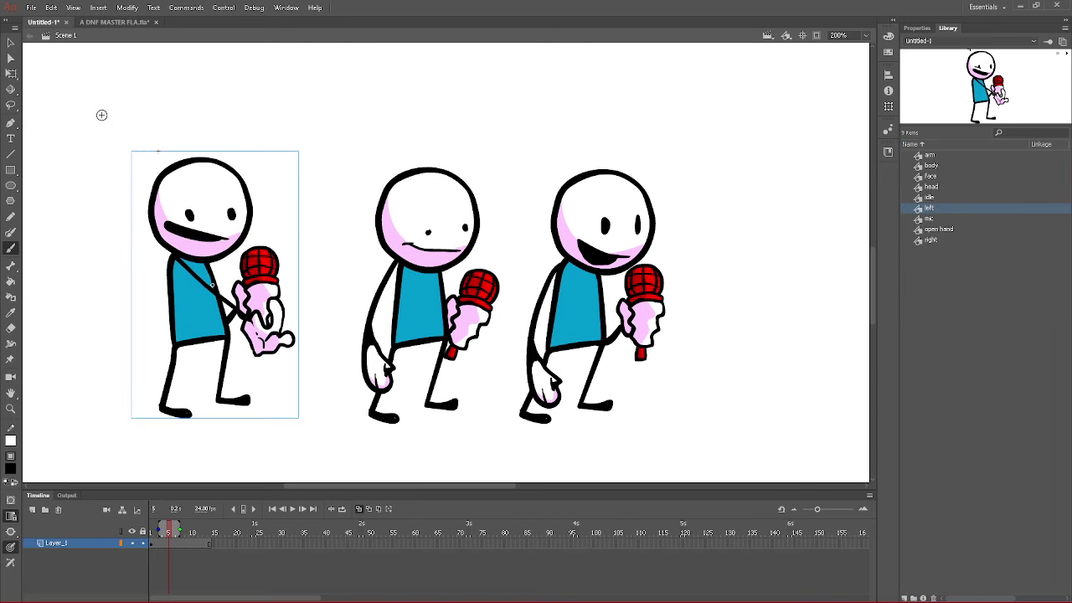
{"action": "key", "text": "shift+Right"}
{"action": "key", "text": "shift+Right"}
{"action": "key", "text": "shift+Right"}
{"action": "key", "text": "shift+Right"}
{"action": "key", "text": "shift+Right"}
{"action": "key", "text": "shift+Right"}
{"action": "key", "text": "shift+Right"}
{"action": "key", "text": "shift+Right"}
{"action": "key", "text": "shift+Right"}
{"action": "key", "text": "shift+Right"}
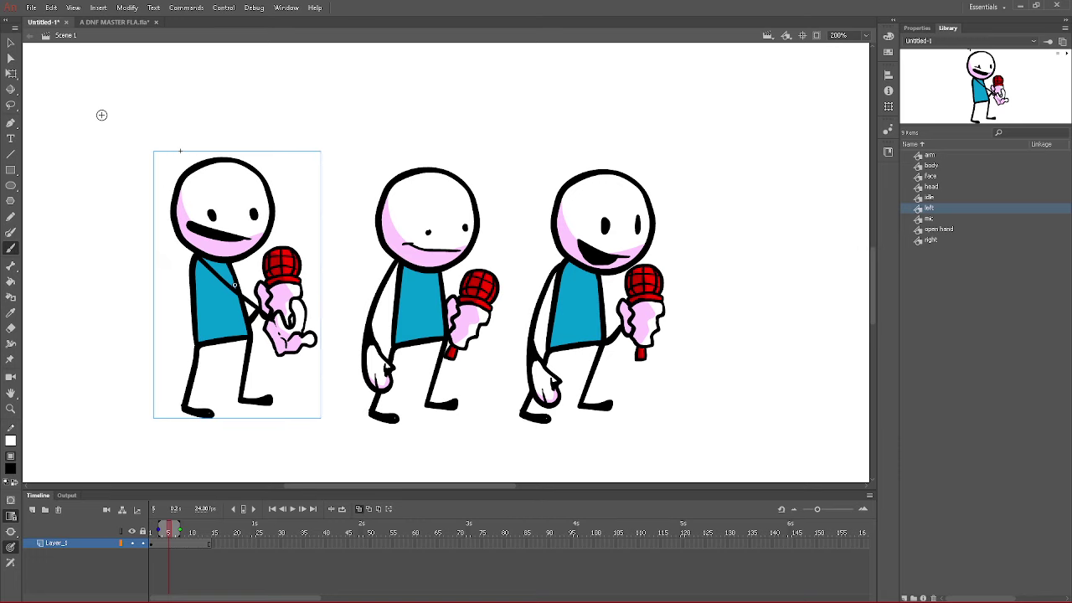
{"action": "key", "text": "Right"}
{"action": "key", "text": "Right"}
{"action": "key", "text": "Right"}
{"action": "key", "text": "Right"}
{"action": "key", "text": "Right"}
{"action": "key", "text": "Right"}
{"action": "key", "text": "Right"}
{"action": "key", "text": "Right"}
{"action": "key", "text": "Right"}
{"action": "key", "text": "Right"}
{"action": "key", "text": "Right"}
{"action": "key", "text": "Right"}
{"action": "key", "text": "Right"}
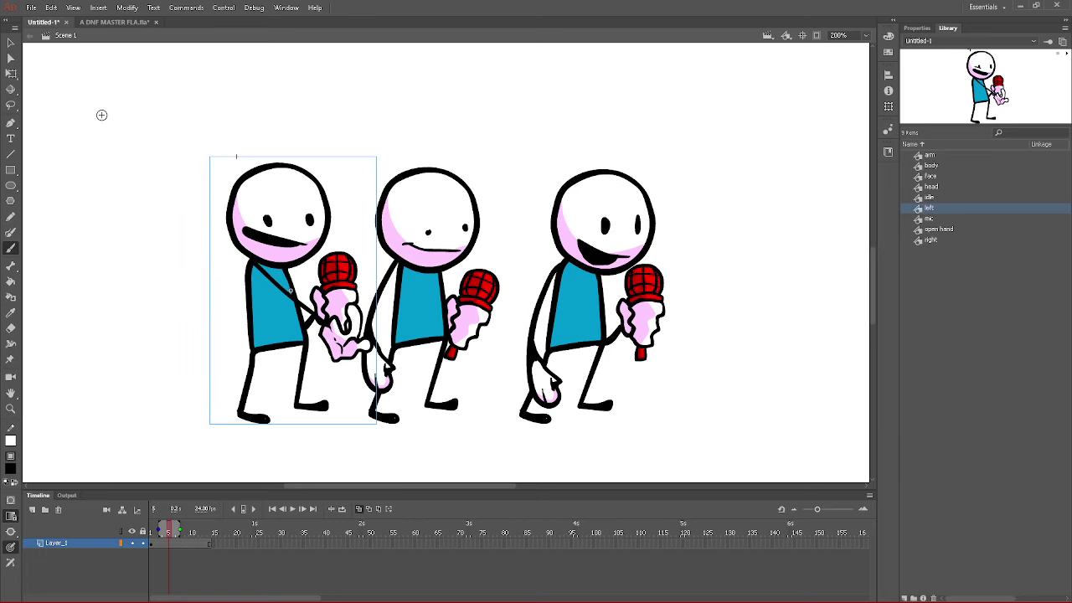
{"action": "key", "text": "Left"}
{"action": "key", "text": "Left"}
{"action": "key", "text": "Left"}
{"action": "key", "text": "Left"}
{"action": "key", "text": "Left"}
{"action": "key", "text": "Left"}
{"action": "key", "text": "Left"}
{"action": "key", "text": "Left"}
{"action": "key", "text": "Left"}
{"action": "key", "text": "Left"}
{"action": "key", "text": "Left"}
{"action": "key", "text": "Left"}
{"action": "key", "text": "Left"}
{"action": "key", "text": "Left"}
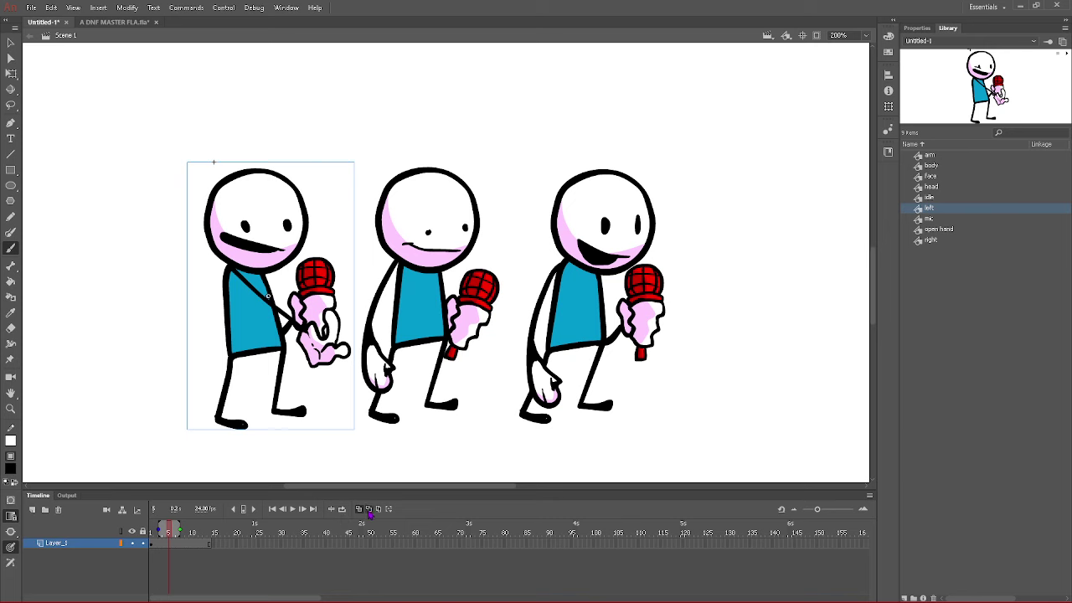
- Turn on looping and play the scene to check the three poses together
{"action": "left_click", "coordinate": [343, 511]}
{"action": "key", "text": "Return"}
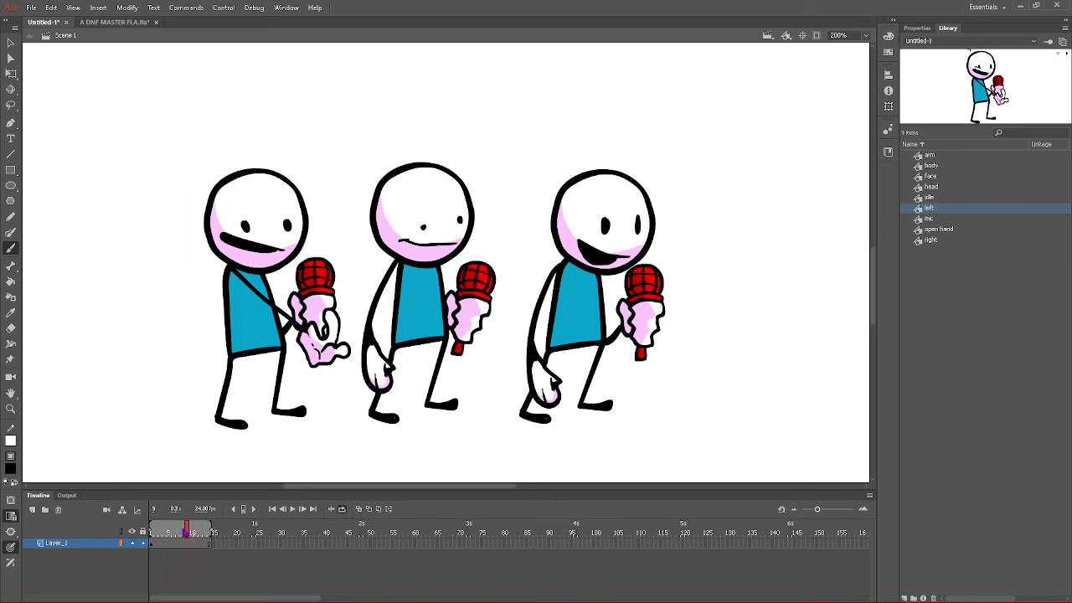
- In the "left" symbol, turn on onion skinning, brush a short line across the second face's left eye, and return to Scene 1 with nothing selected
{"action": "key", "text": "v"}
{"action": "double_click", "coordinate": [248, 228]}
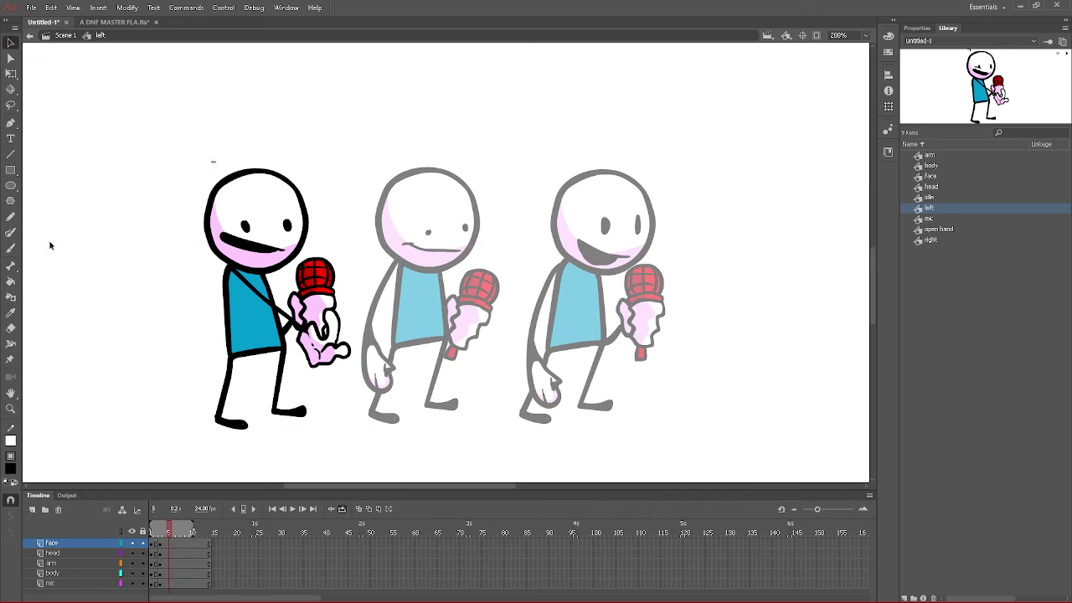
{"action": "key", "text": "b"}
{"action": "left_click", "coordinate": [165, 546]}
{"action": "left_click", "coordinate": [165, 545]}
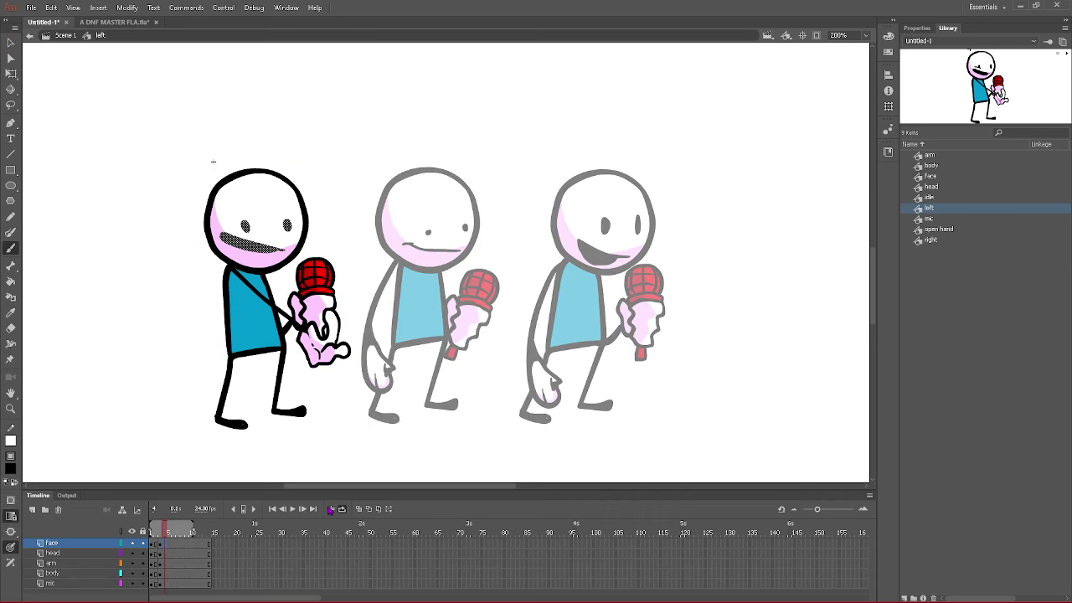
{"action": "left_click", "coordinate": [359, 509]}
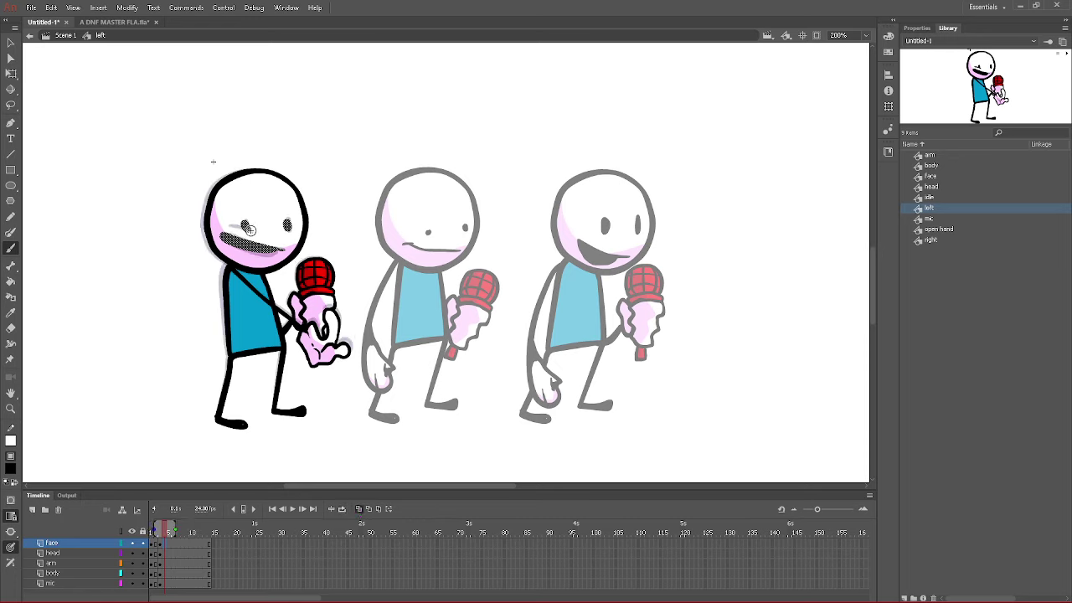
{"action": "left_click_drag", "start_coordinate": [250, 231], "coordinate": [232, 226]}
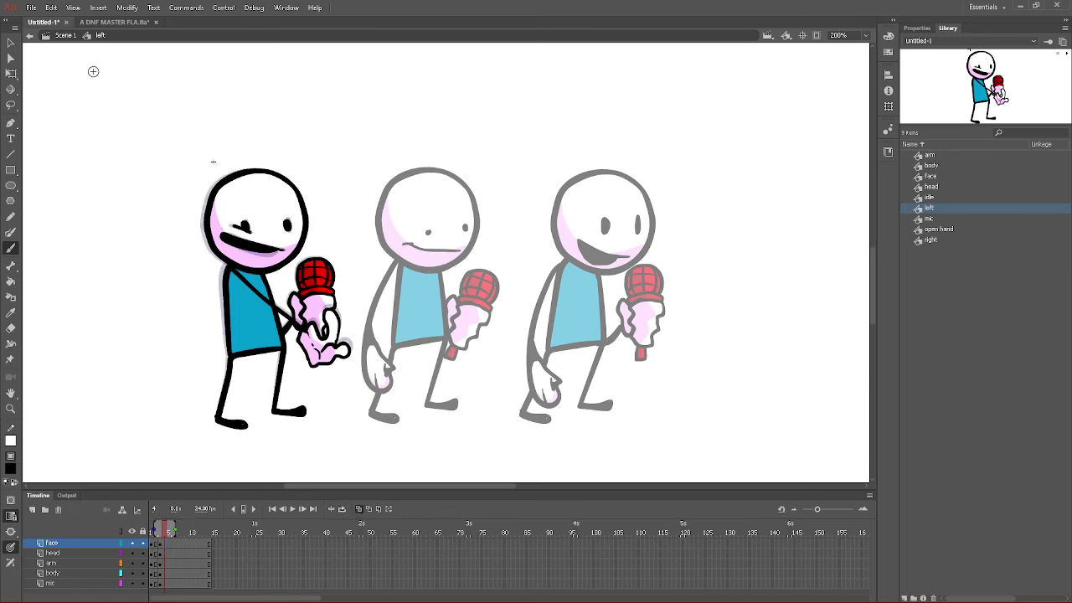
{"action": "left_click", "coordinate": [66, 35]}
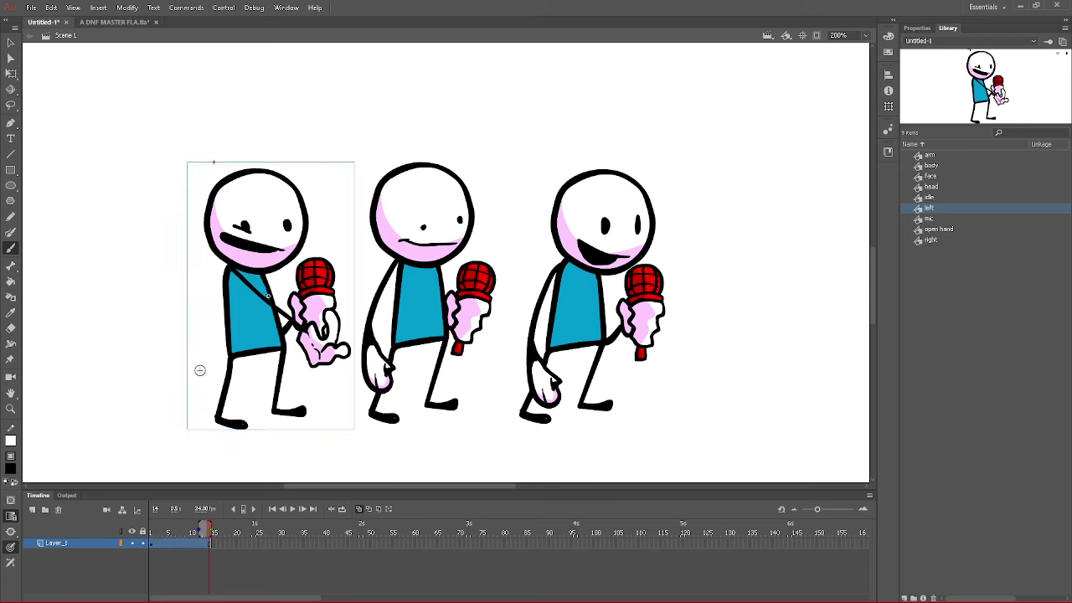
{"action": "key", "text": "ctrl+shift+a"}
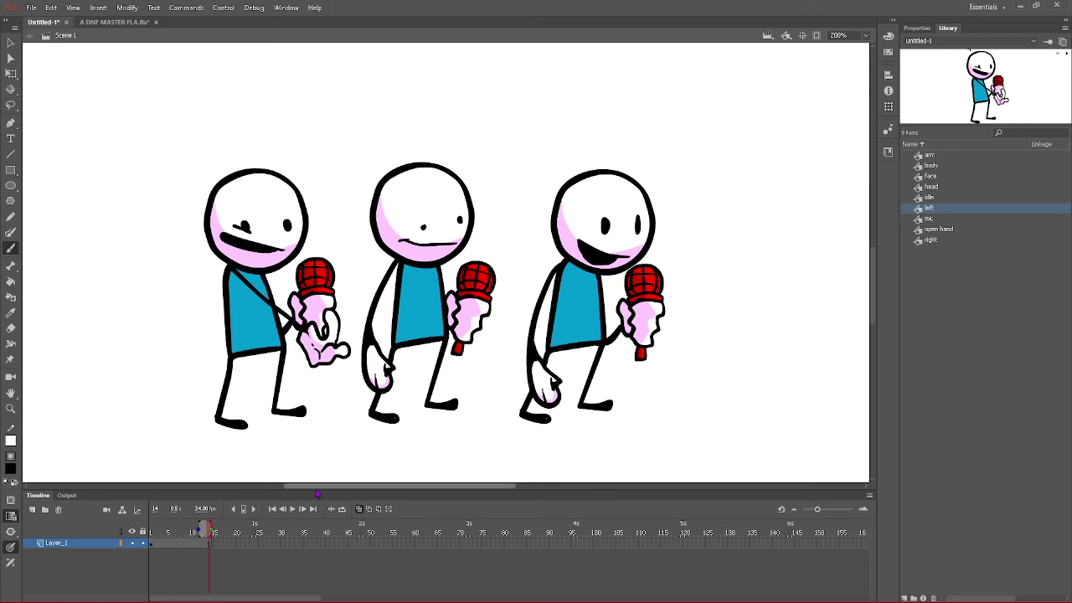
- Duplicate the "left" symbol in the library as a graphic symbol named "up"
{"action": "left_click_drag", "start_coordinate": [318, 494], "coordinate": [373, 409]}
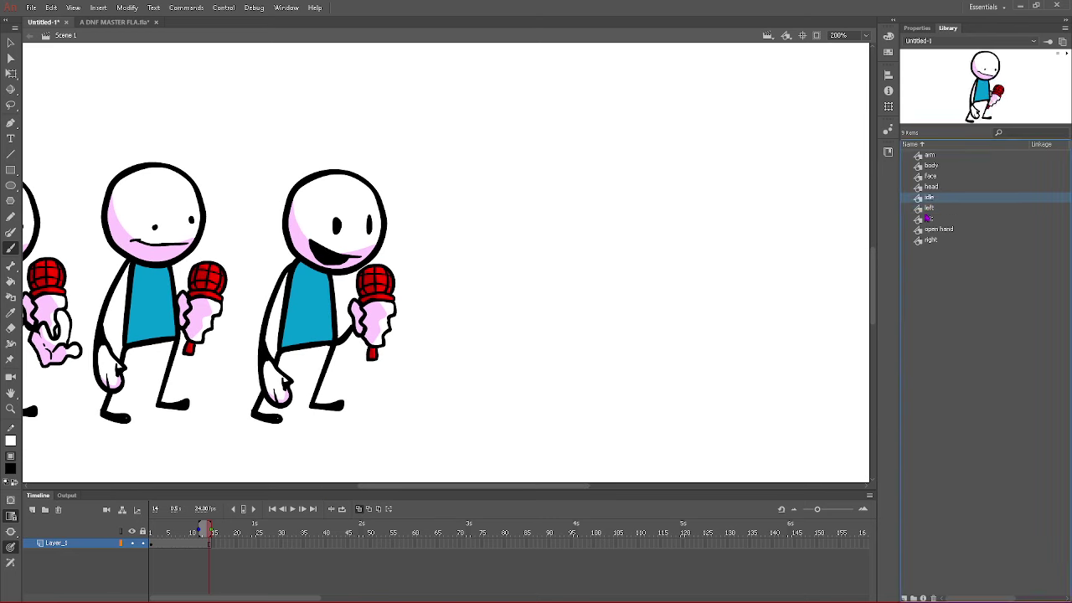
{"action": "right_click", "coordinate": [930, 209]}
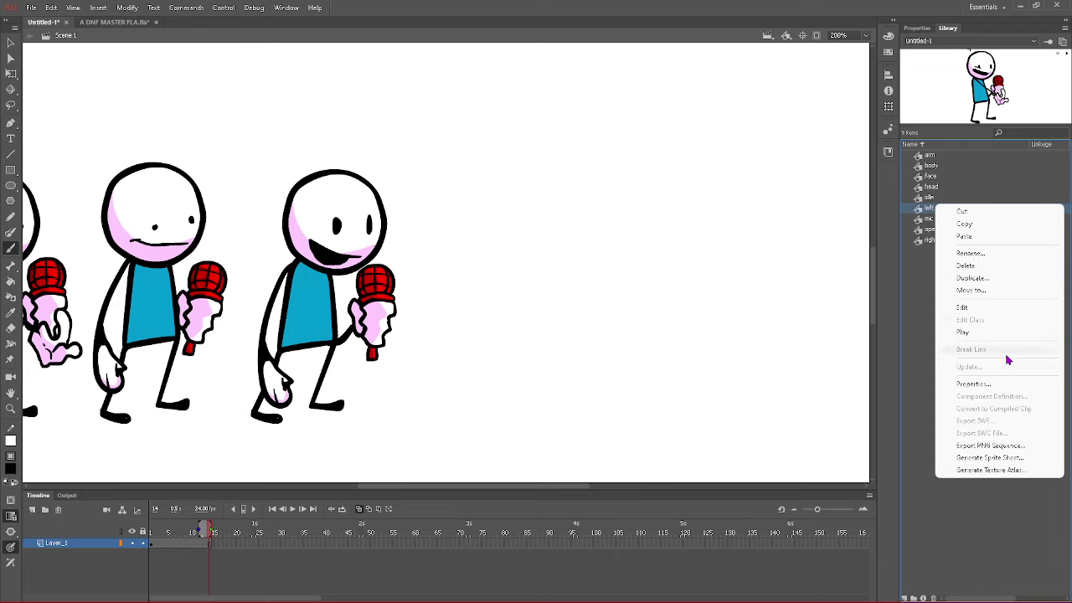
{"action": "left_click", "coordinate": [973, 284]}
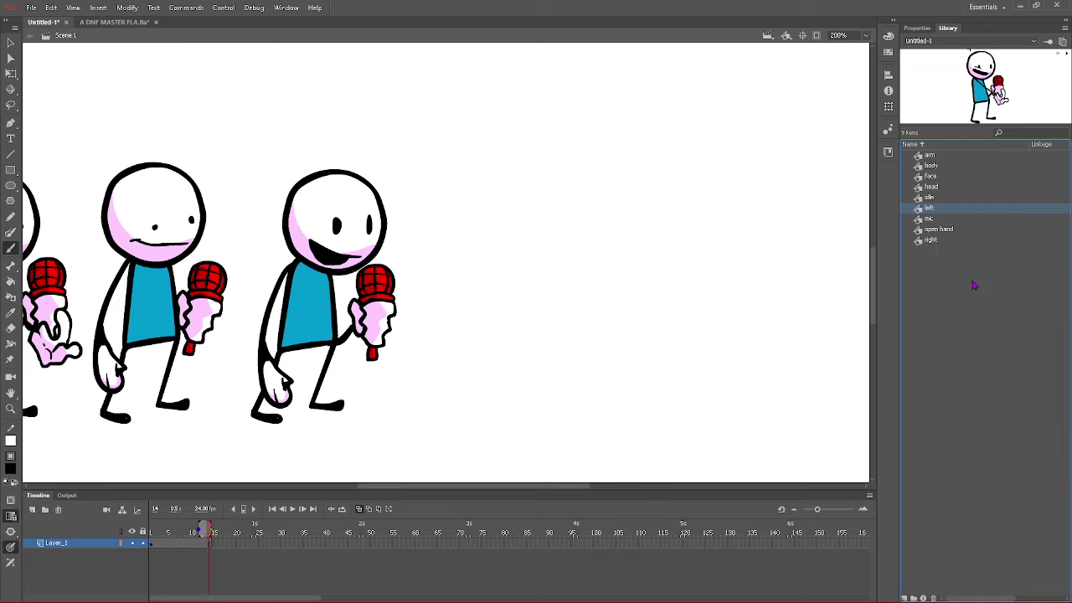
{"action": "type", "text": "r"}
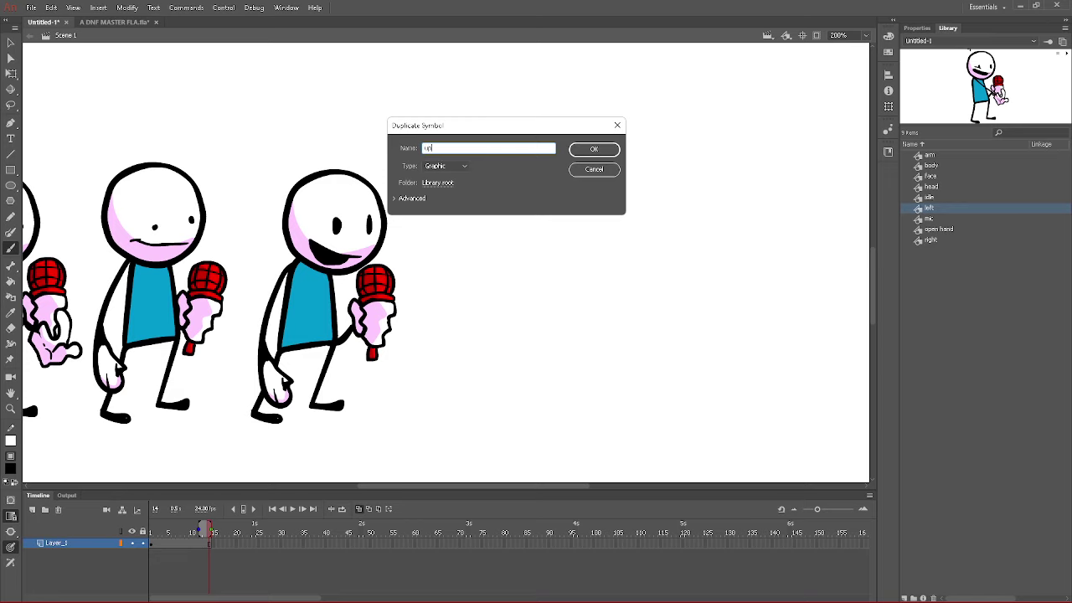
{"action": "type", "text": "p"}
{"action": "key", "text": "Return"}
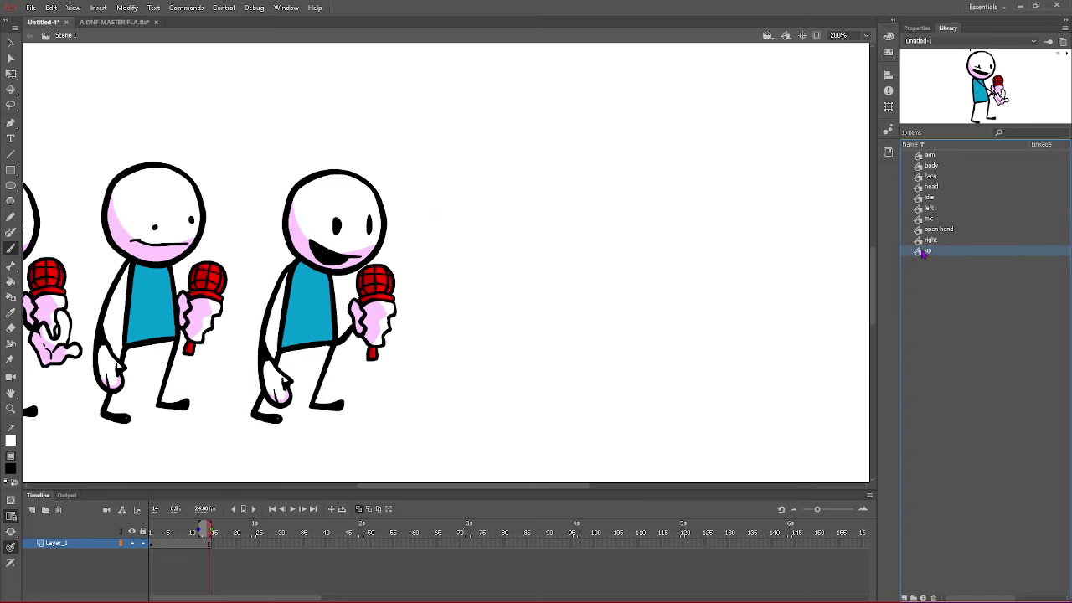
- Open the "up" symbol for editing at 200% zoom and remove the frames from frame 3 onward on all layers
{"action": "double_click", "coordinate": [921, 252]}
{"action": "left_click", "coordinate": [867, 36]}
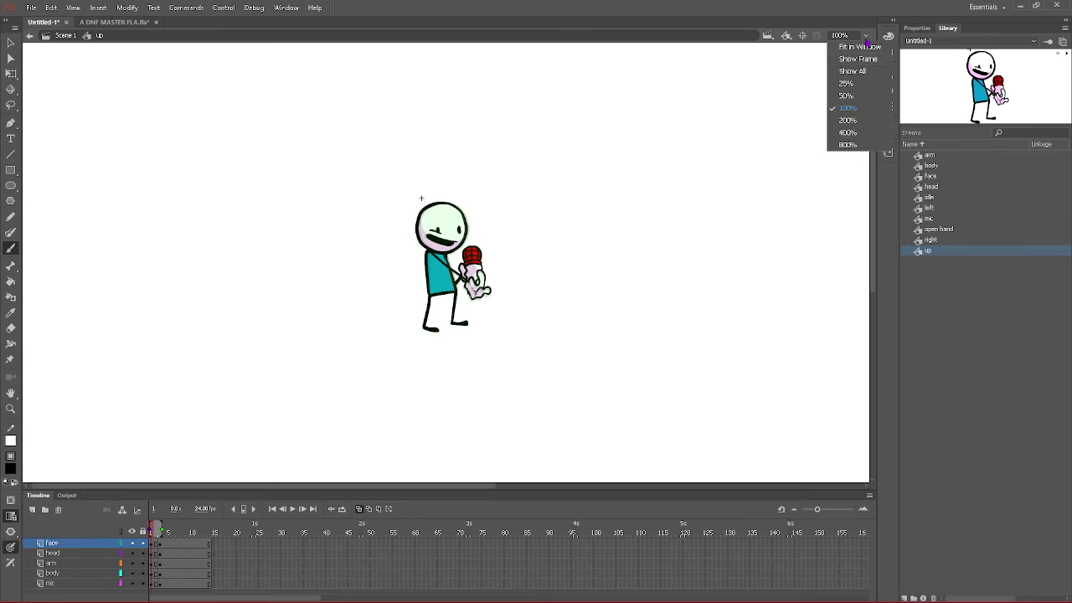
{"action": "left_click", "coordinate": [848, 120]}
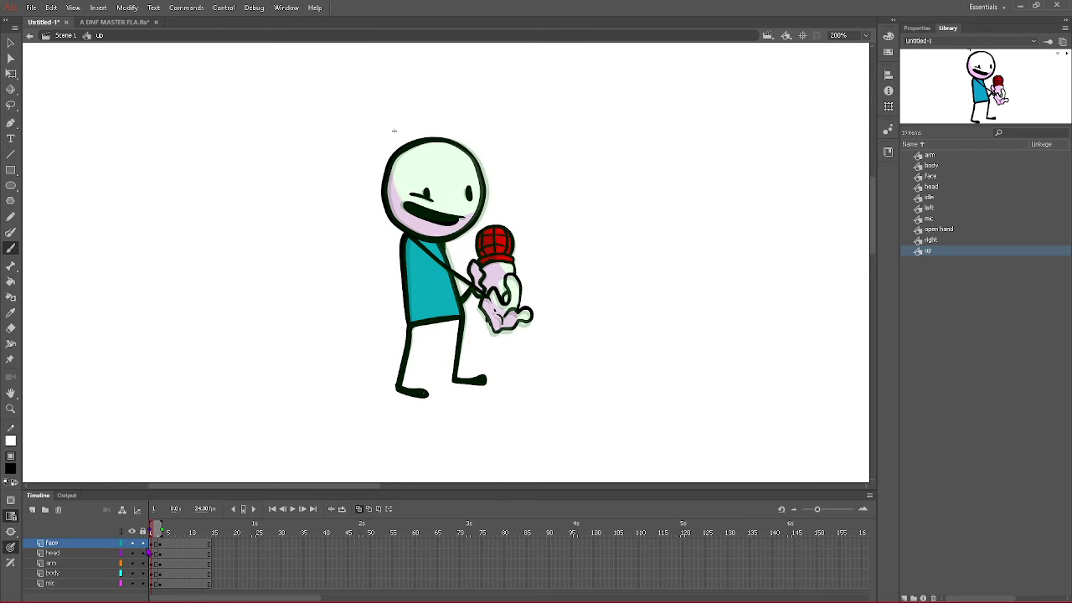
{"action": "left_click_drag", "start_coordinate": [162, 548], "coordinate": [208, 584]}
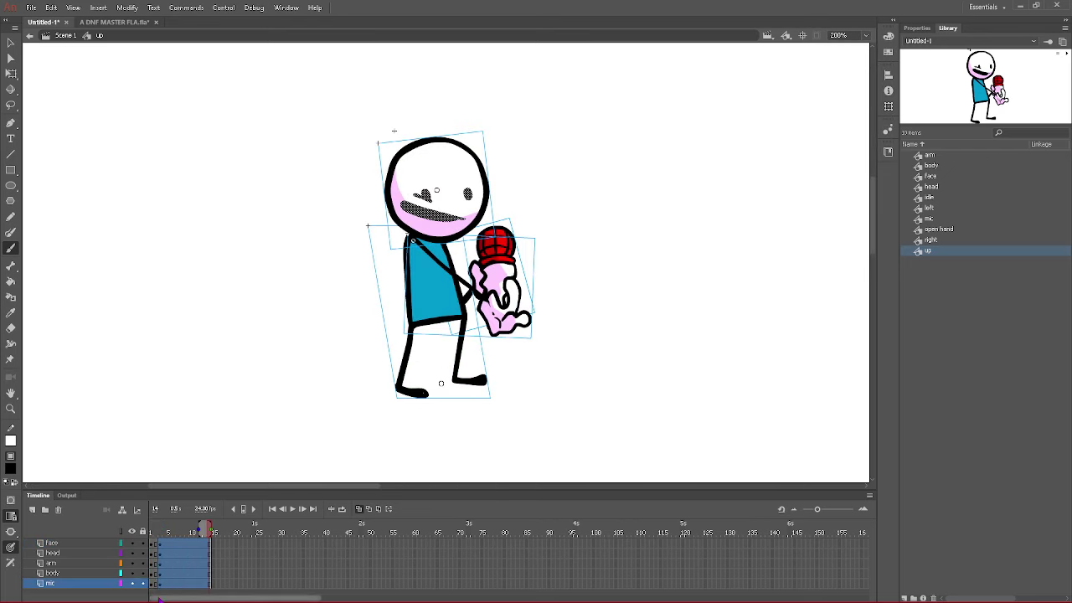
{"action": "right_click", "coordinate": [187, 568]}
{"action": "left_click", "coordinate": [251, 322]}
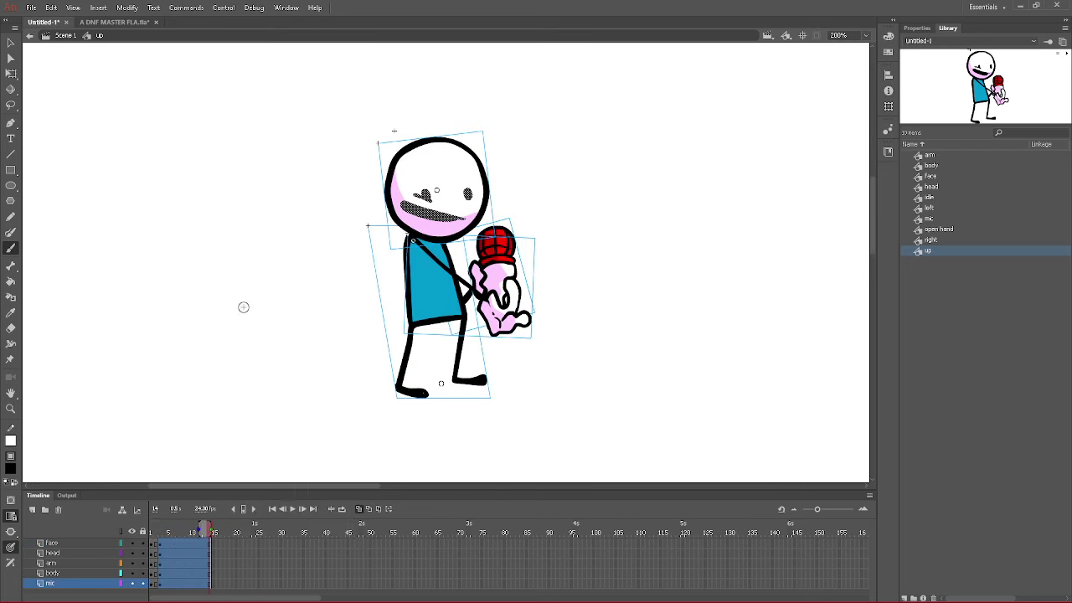
- Insert a blank keyframe at frame 2 of the body layer
{"action": "left_click", "coordinate": [154, 545]}
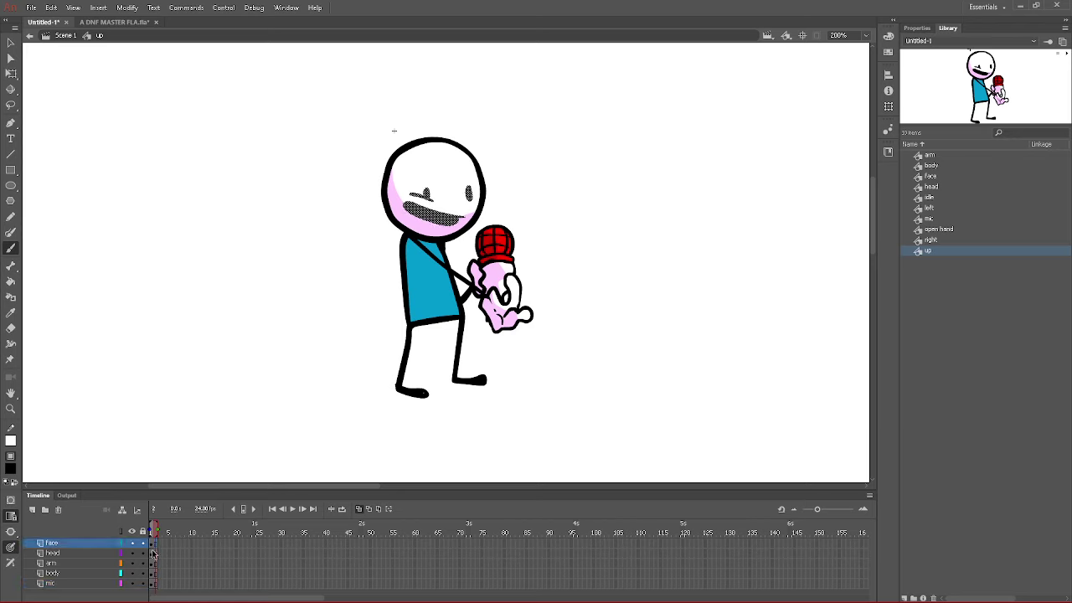
{"action": "left_click", "coordinate": [152, 563]}
{"action": "left_click", "coordinate": [152, 573]}
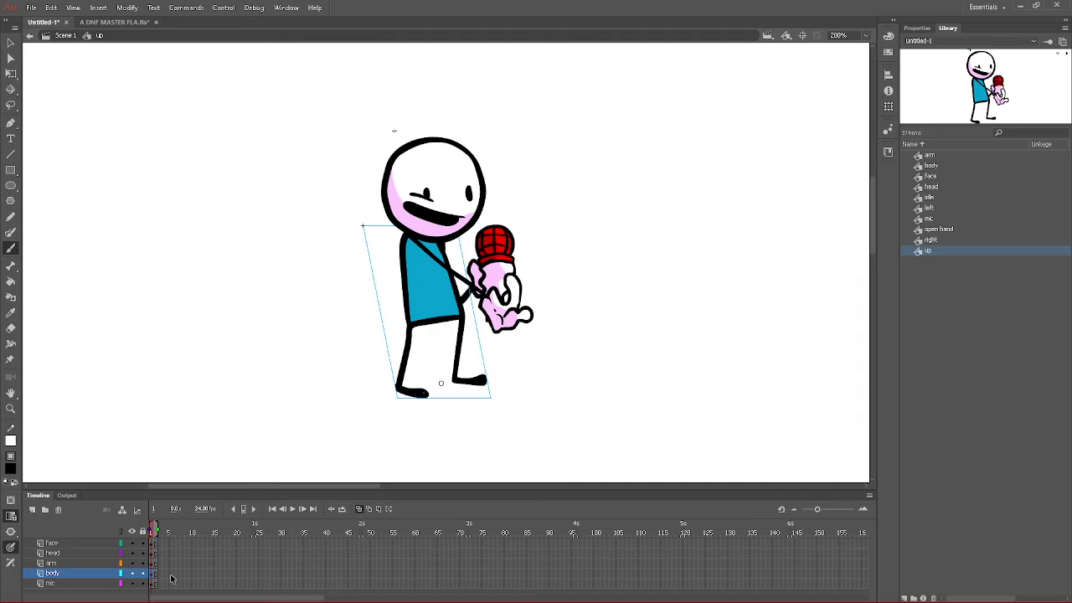
{"action": "left_click", "coordinate": [156, 574]}
{"action": "key", "text": "F7"}
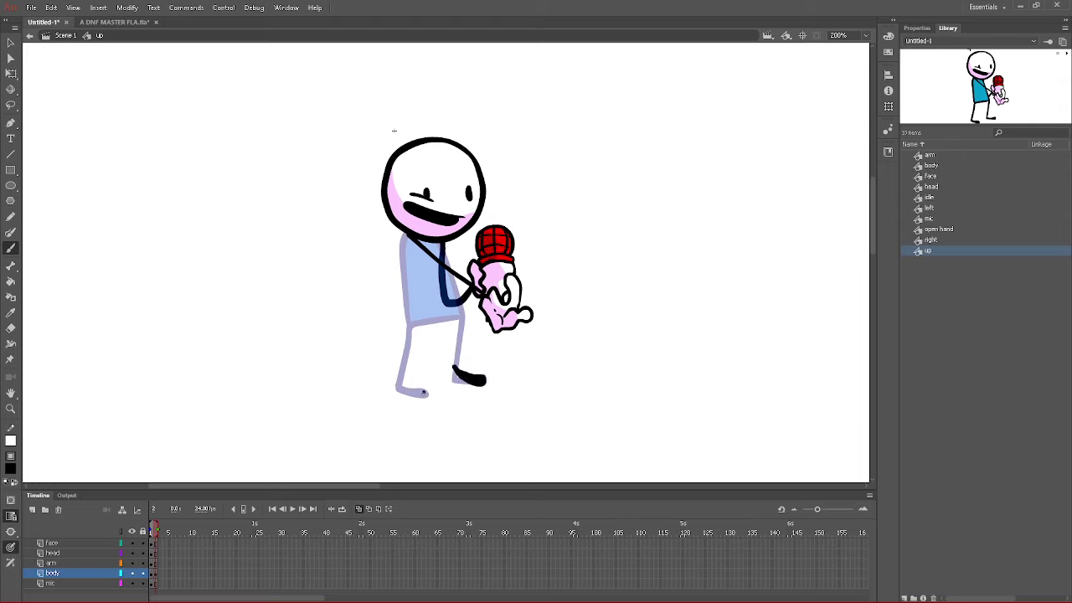
- Brush a shorter torso with two legs over the onion-skinned body and fill the torso with the old shirt's blue
{"action": "mouse_move", "coordinate": [423, 392]}
{"action": "left_mouse_down"}
{"action": "mouse_move", "coordinate": [402, 372]}
{"action": "mouse_move", "coordinate": [426, 392]}
{"action": "mouse_move", "coordinate": [405, 347]}
{"action": "mouse_move", "coordinate": [414, 282]}
{"action": "left_mouse_up"}
{"action": "key", "text": "ctrl+z"}
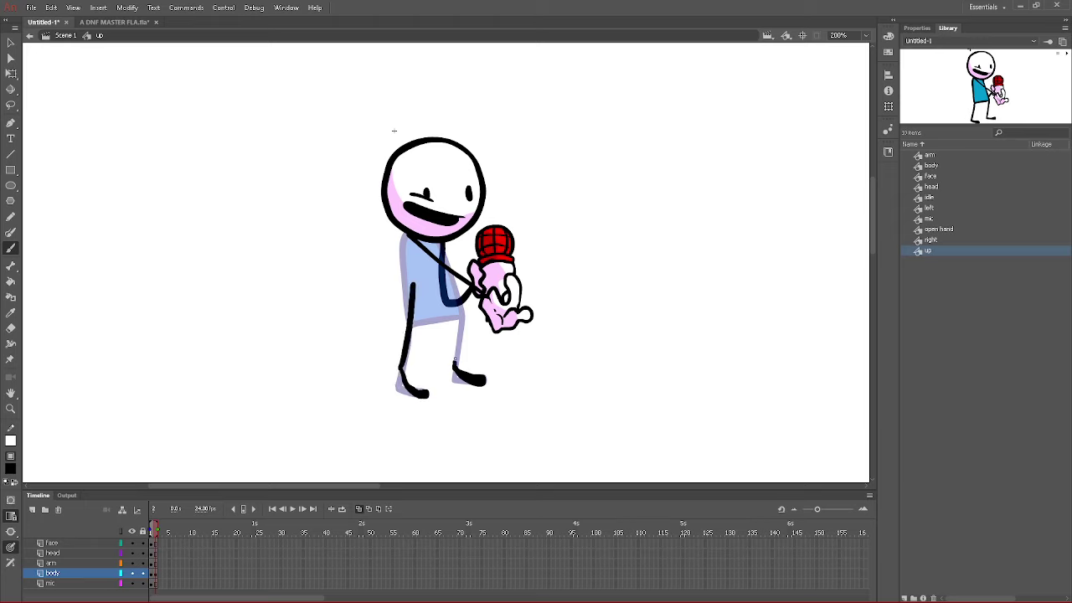
{"action": "mouse_move", "coordinate": [455, 360]}
{"action": "left_mouse_down"}
{"action": "mouse_move", "coordinate": [450, 293]}
{"action": "mouse_move", "coordinate": [416, 285]}
{"action": "mouse_move", "coordinate": [411, 263]}
{"action": "mouse_move", "coordinate": [413, 195]}
{"action": "left_mouse_up"}
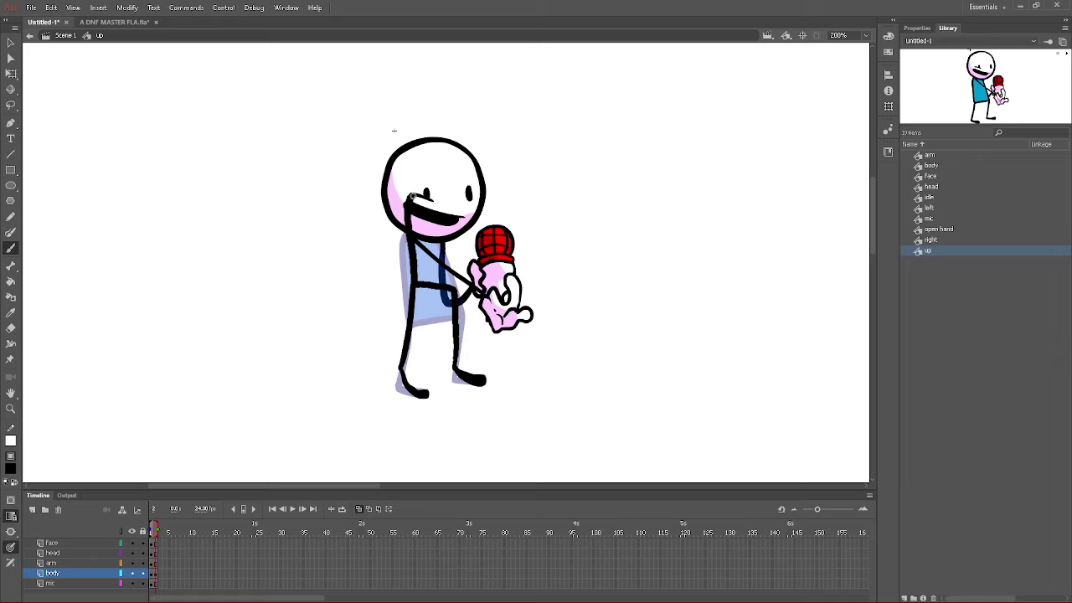
{"action": "key", "text": "ctrl+z"}
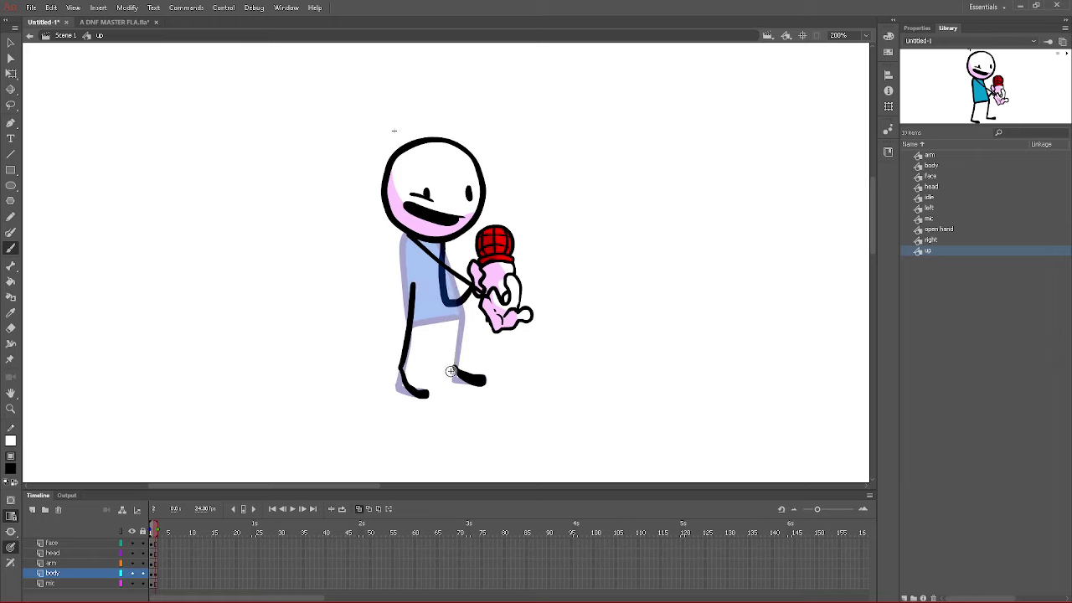
{"action": "mouse_move", "coordinate": [451, 371]}
{"action": "left_mouse_down"}
{"action": "mouse_move", "coordinate": [465, 281]}
{"action": "mouse_move", "coordinate": [411, 284]}
{"action": "mouse_move", "coordinate": [404, 194]}
{"action": "mouse_move", "coordinate": [425, 189]}
{"action": "mouse_move", "coordinate": [468, 282]}
{"action": "left_mouse_up"}
{"action": "key", "text": "comma"}
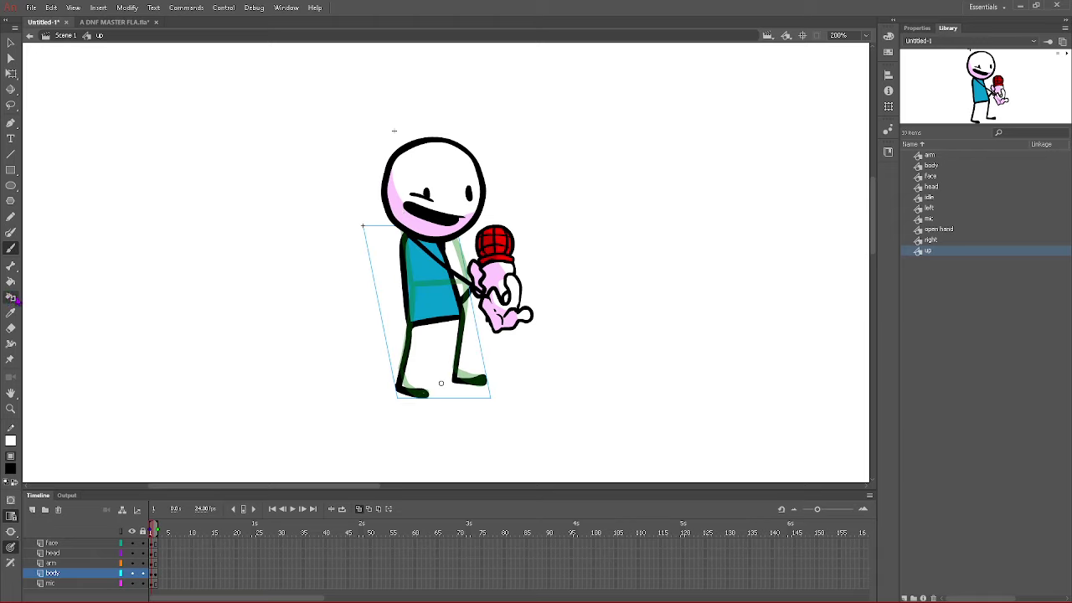
{"action": "left_click", "coordinate": [10, 311]}
{"action": "left_click", "coordinate": [425, 305]}
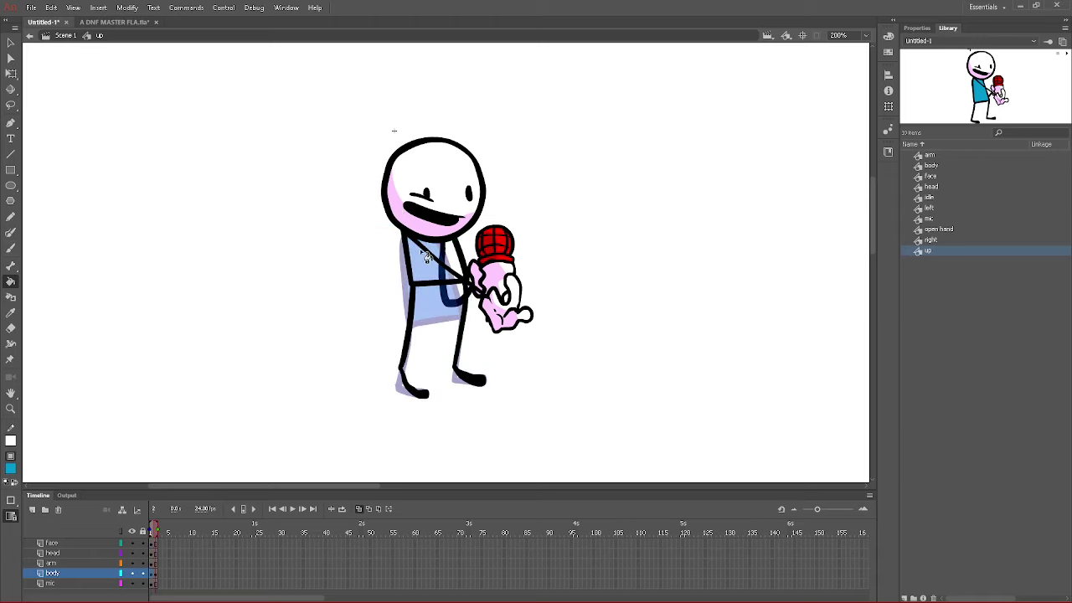
- Remove frame 1 holding the old body from the body layer
{"action": "left_click", "coordinate": [144, 579]}
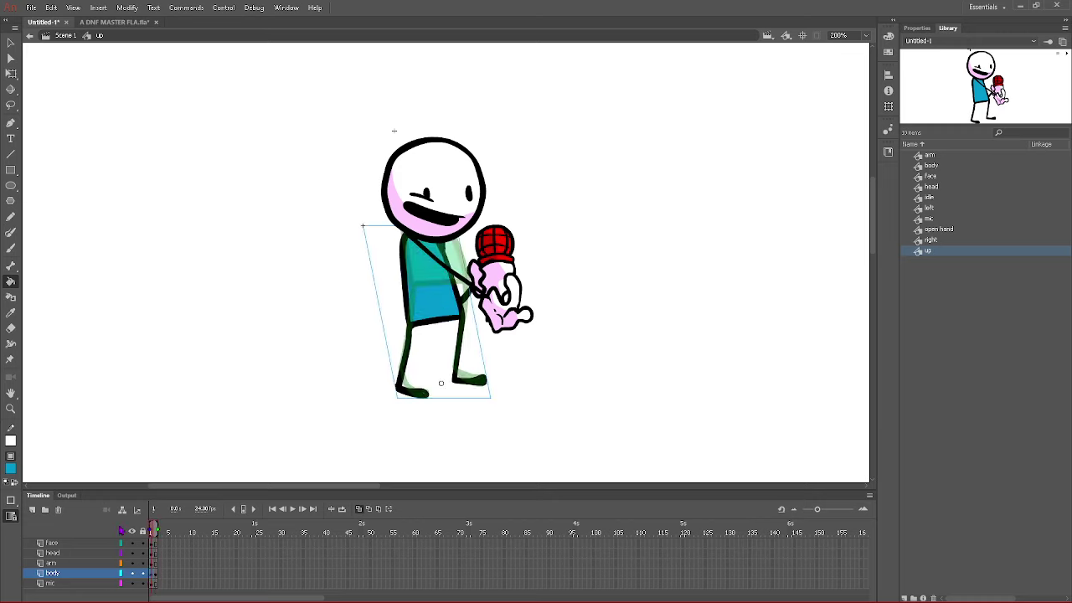
{"action": "right_click", "coordinate": [153, 577]}
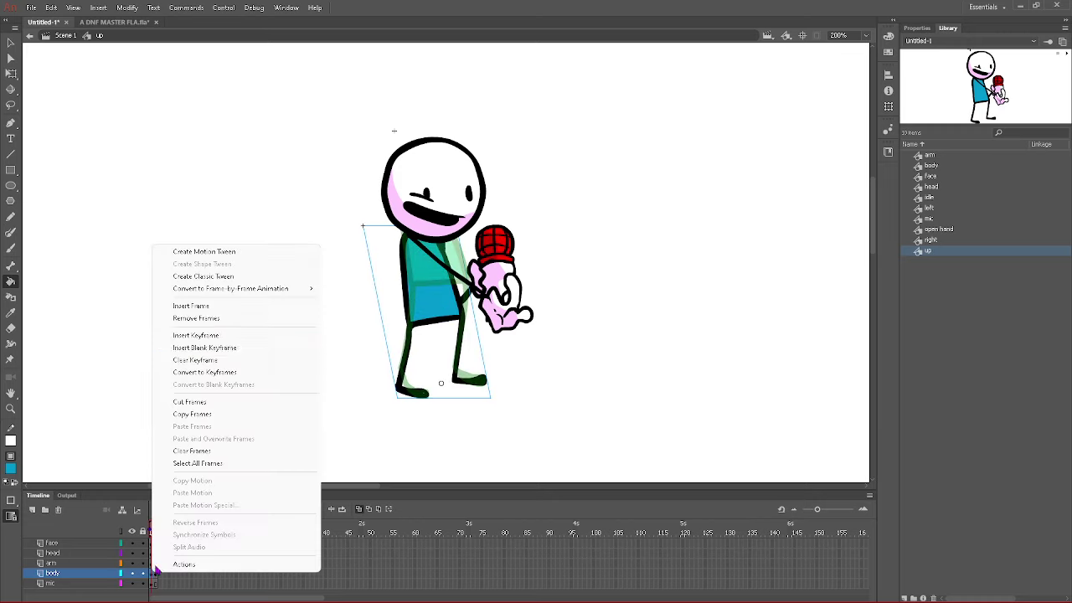
{"action": "left_click", "coordinate": [220, 323]}
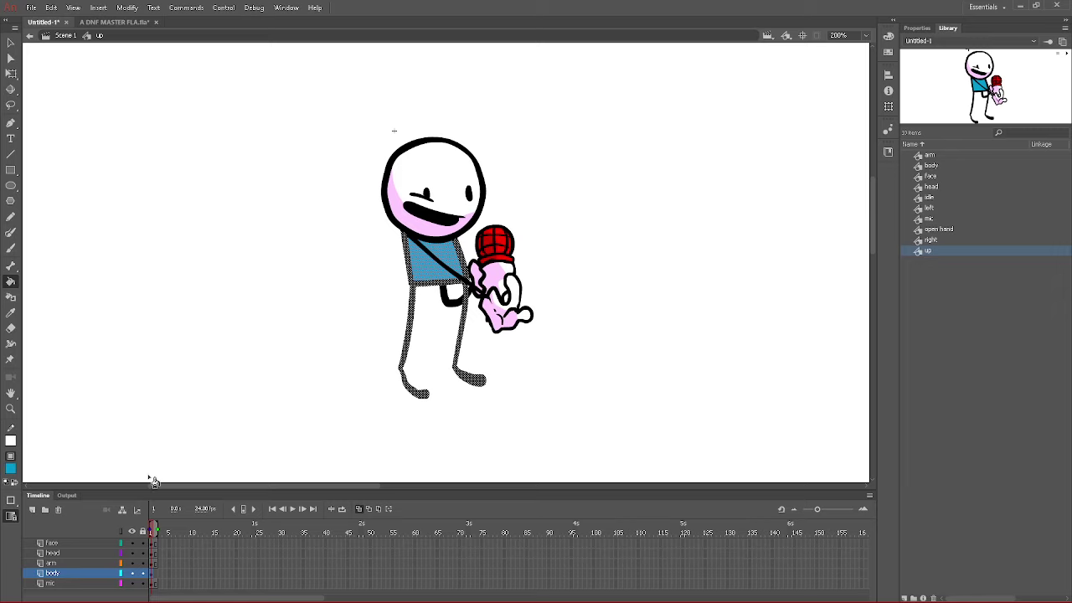
- Move the head up and slightly left above the new torso and delete the arm with the open hand
{"action": "left_click", "coordinate": [151, 545]}
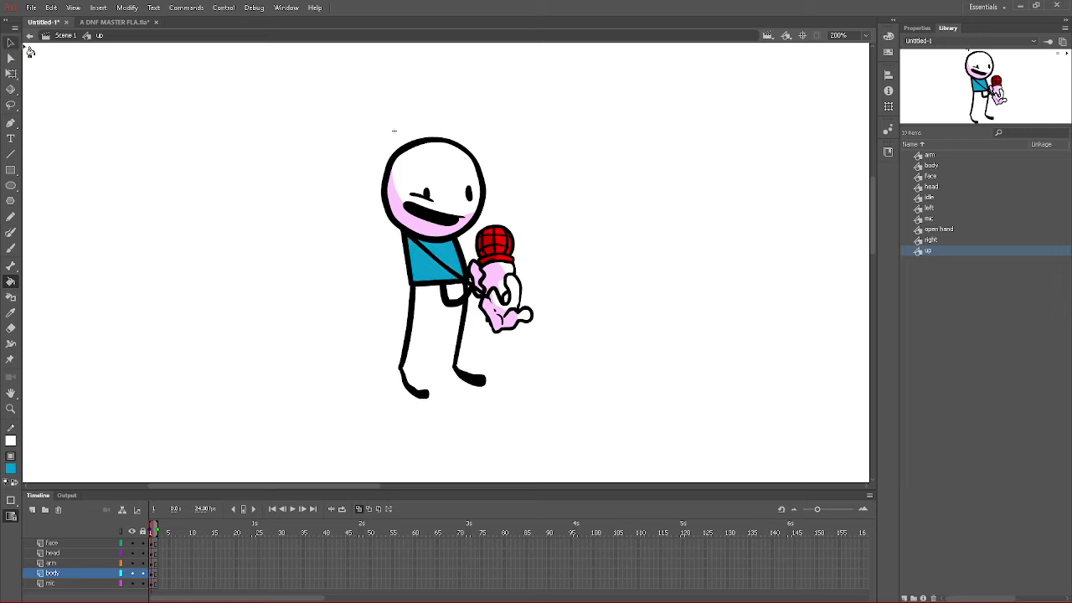
{"action": "left_click", "coordinate": [11, 42]}
{"action": "left_click", "coordinate": [410, 192]}
{"action": "left_click_drag", "start_coordinate": [410, 193], "coordinate": [395, 153]}
{"action": "left_click", "coordinate": [470, 323]}
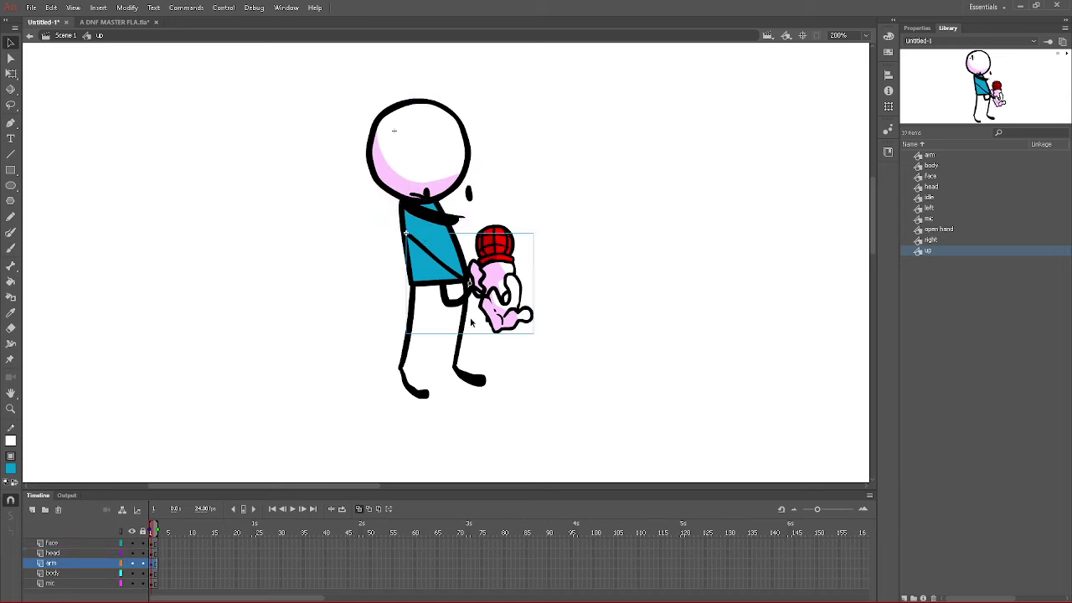
{"action": "key", "text": "Delete"}
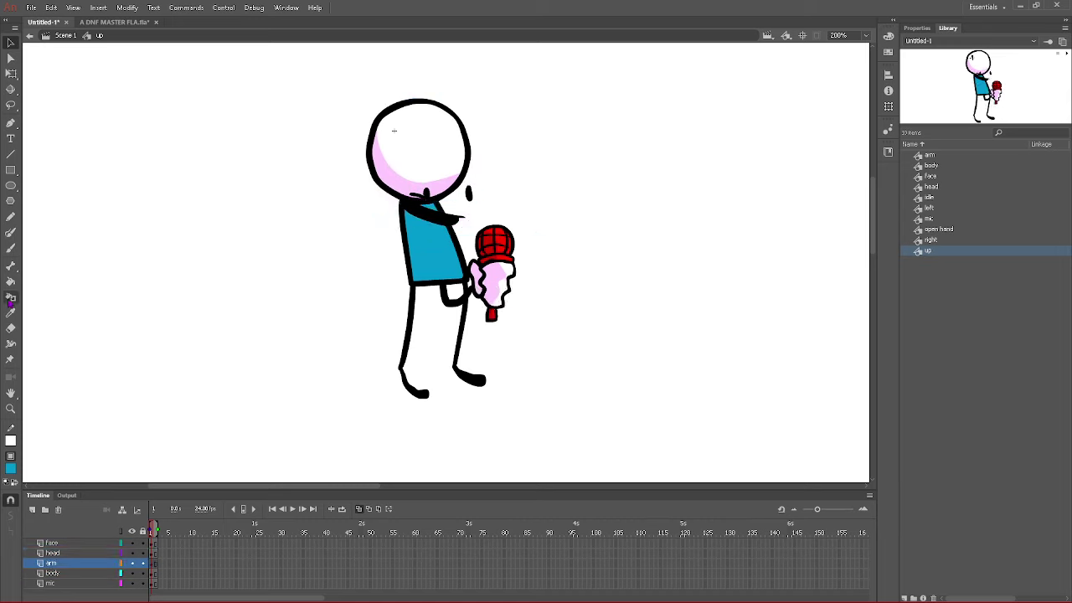
- Raise the microphone and rotate it to point at the head, and move the mic layer above the head layer
{"action": "left_click", "coordinate": [496, 281]}
{"action": "left_click_drag", "start_coordinate": [492, 288], "coordinate": [486, 246]}
{"action": "key", "text": "q"}
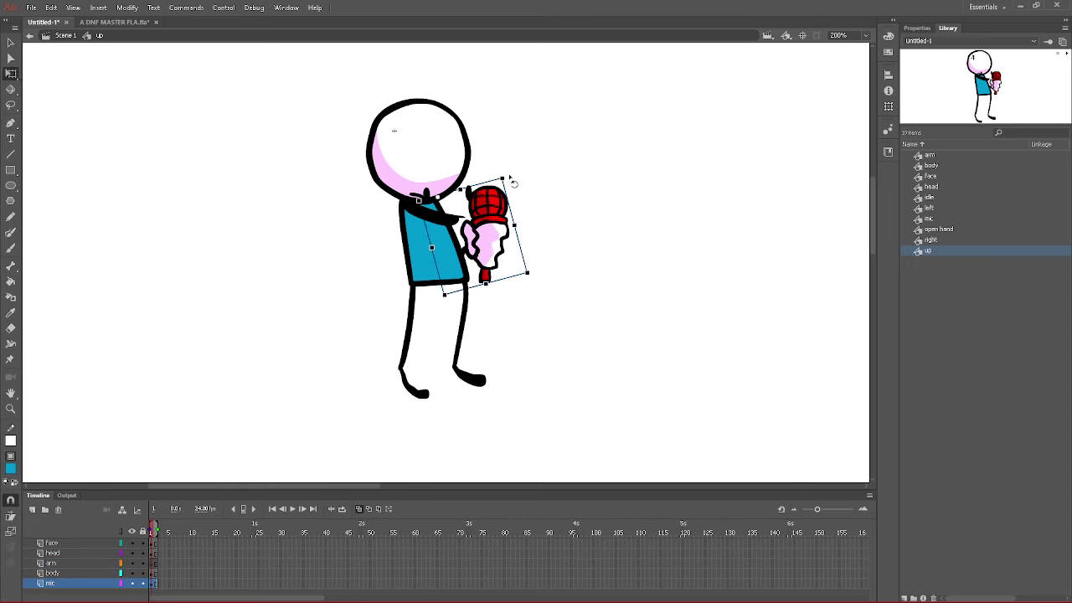
{"action": "left_click_drag", "start_coordinate": [509, 181], "coordinate": [468, 127]}
{"action": "left_click_drag", "start_coordinate": [499, 202], "coordinate": [500, 213]}
{"action": "left_click_drag", "start_coordinate": [61, 589], "coordinate": [65, 553]}
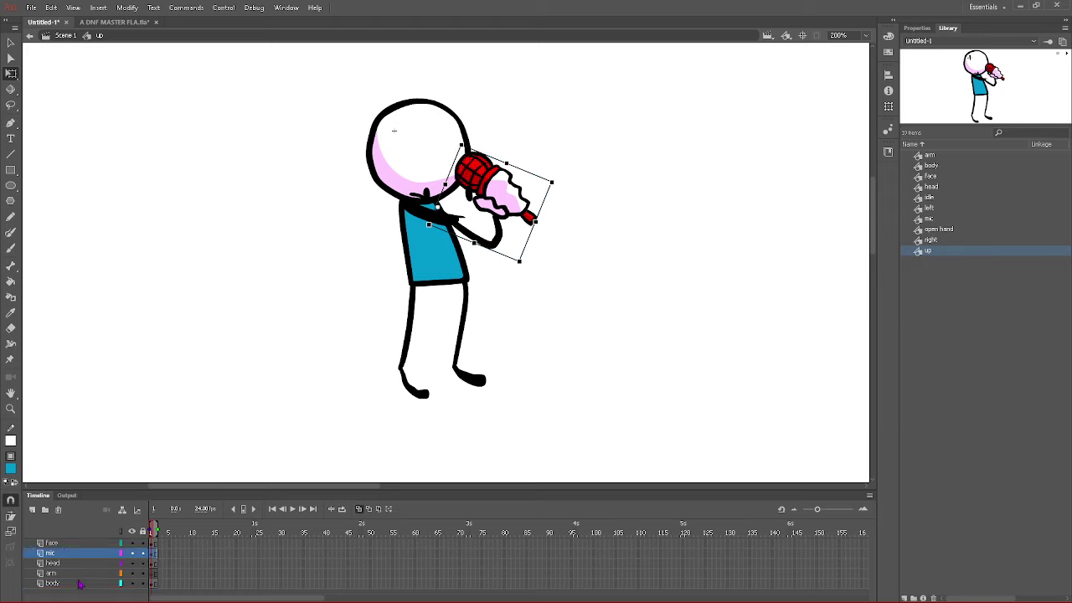
- Delete the old face drawing and adjust the microphone's position beside the head
{"action": "left_click", "coordinate": [75, 543]}
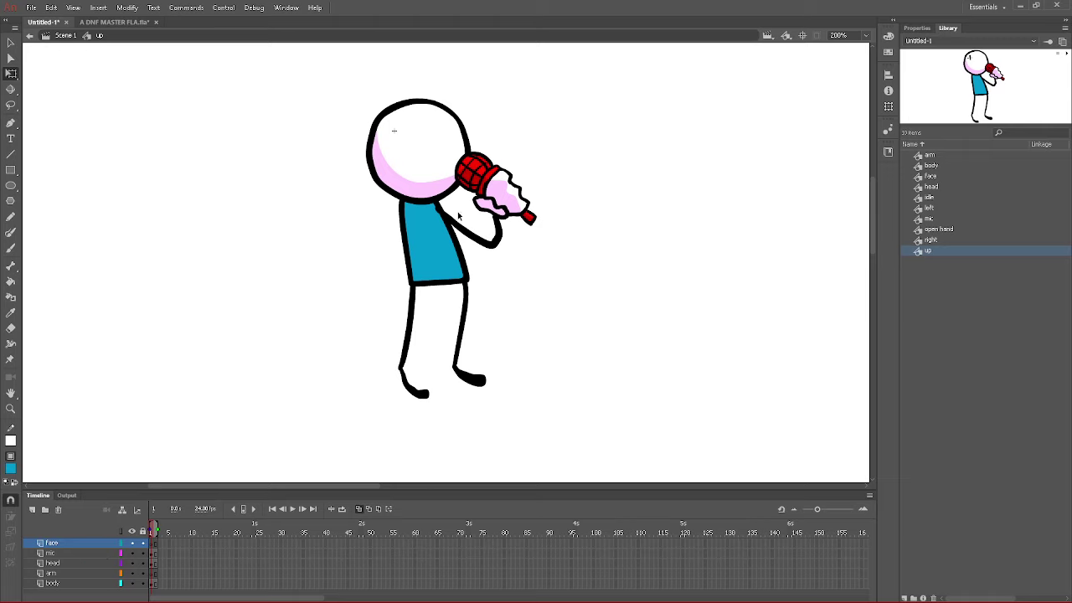
{"action": "double_click", "coordinate": [493, 205]}
{"action": "left_click", "coordinate": [96, 35]}
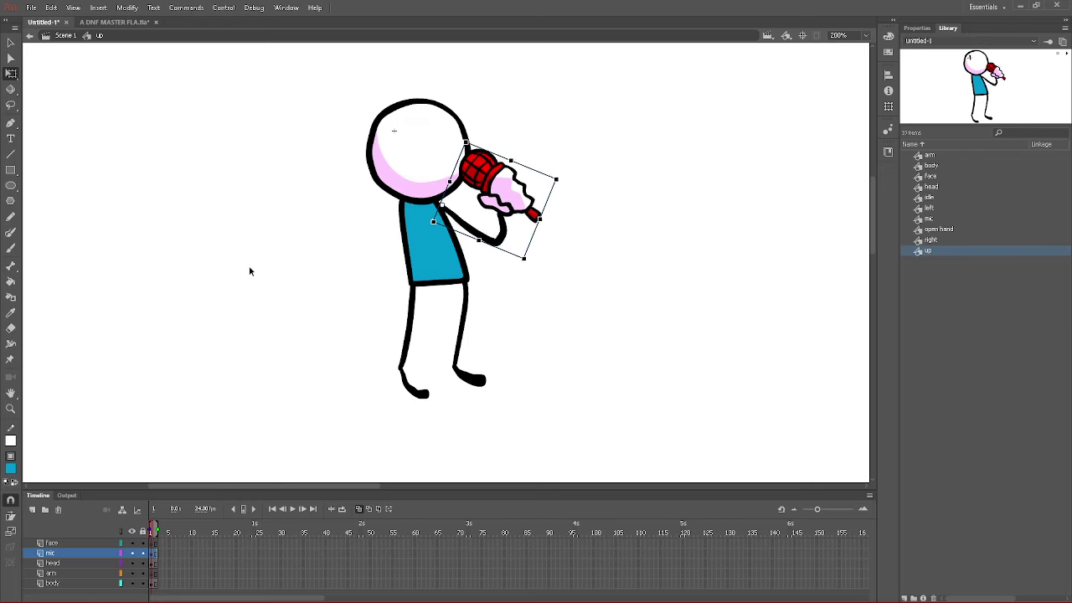
- Move the body layer above the mic layer, directly below the face layer
{"action": "left_click", "coordinate": [52, 583]}
{"action": "left_click_drag", "start_coordinate": [52, 583], "coordinate": [52, 552]}
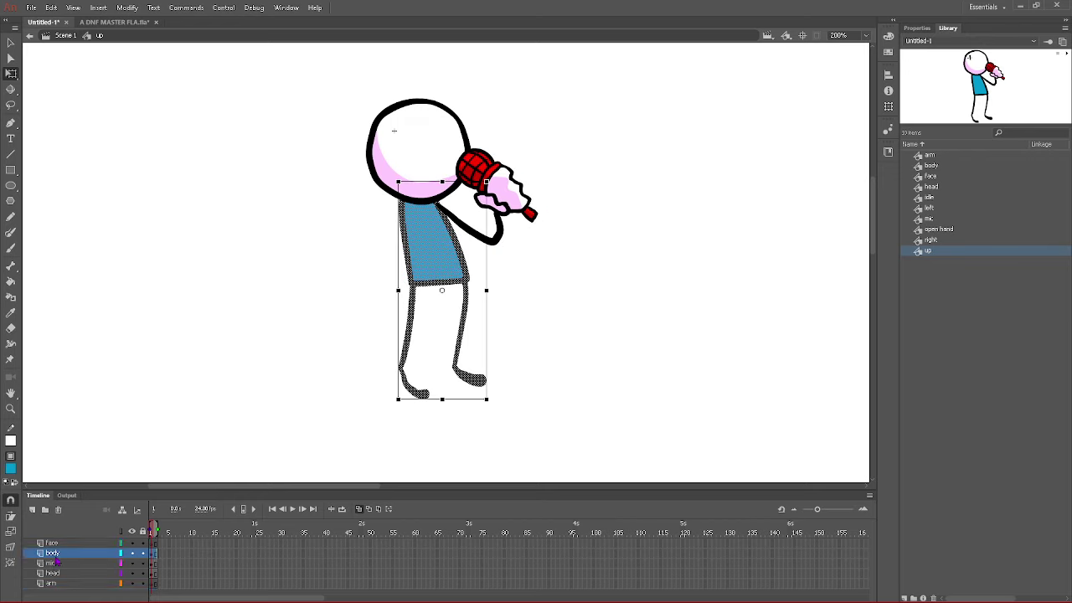
{"action": "left_click", "coordinate": [343, 269]}
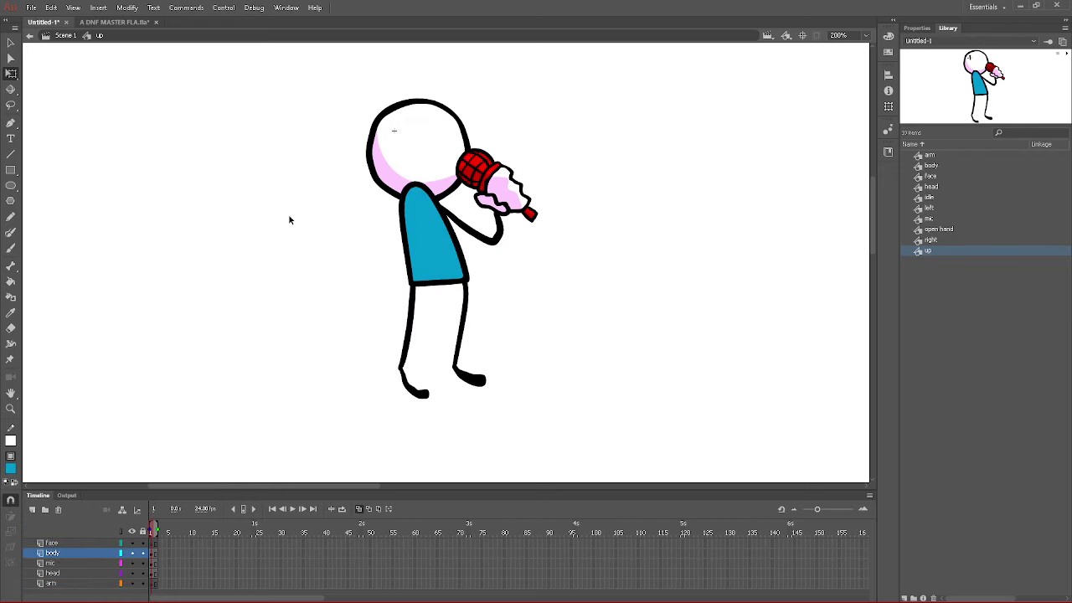
- Nudge the whole body drawing slightly right and convert it to a graphic symbol named "body up"
{"action": "left_click", "coordinate": [405, 232]}
{"action": "left_click", "coordinate": [410, 306]}
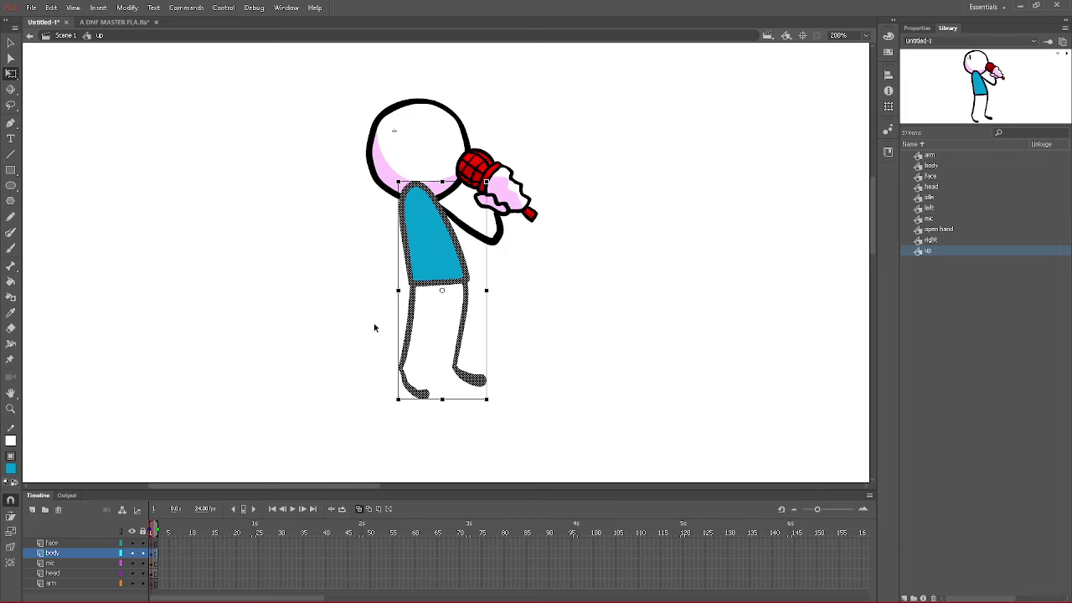
{"action": "left_click", "coordinate": [417, 286], "text": "shift"}
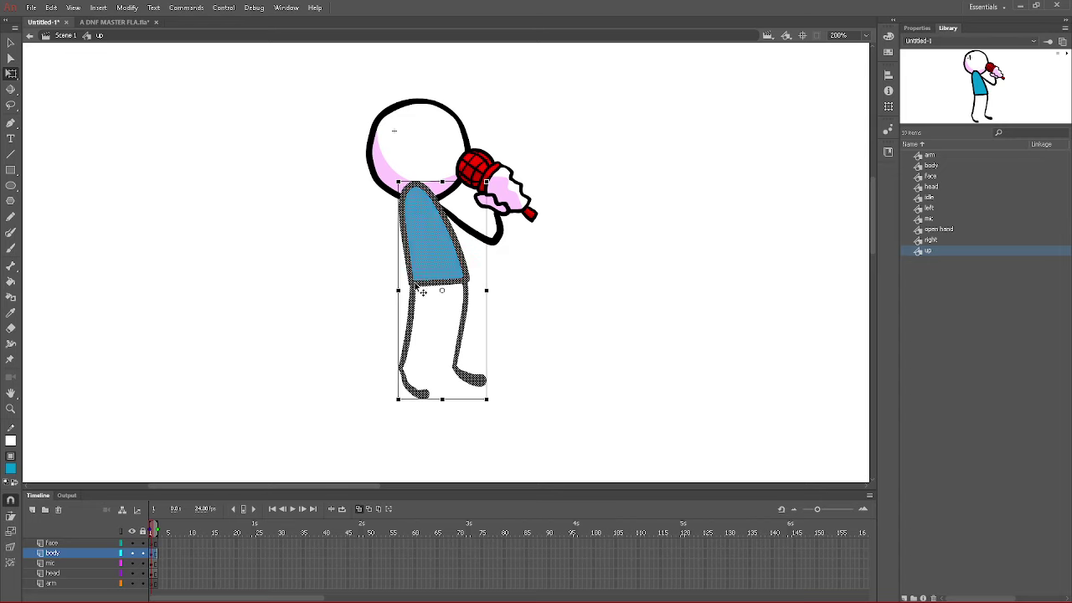
{"action": "key", "text": "Right"}
{"action": "key", "text": "Right"}
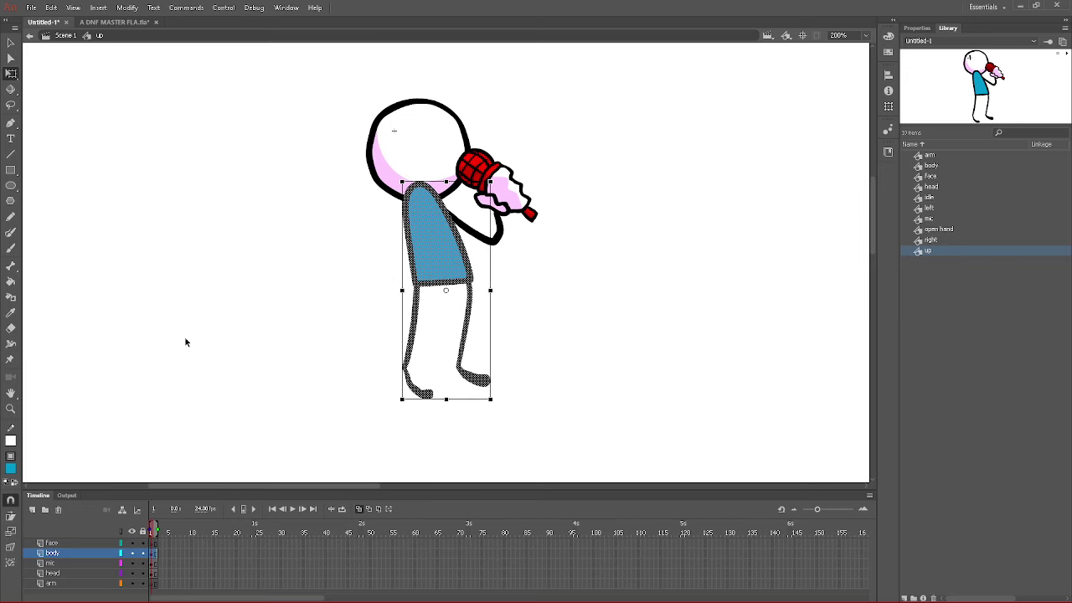
{"action": "key", "text": "F8"}
{"action": "type", "text": "bod"}
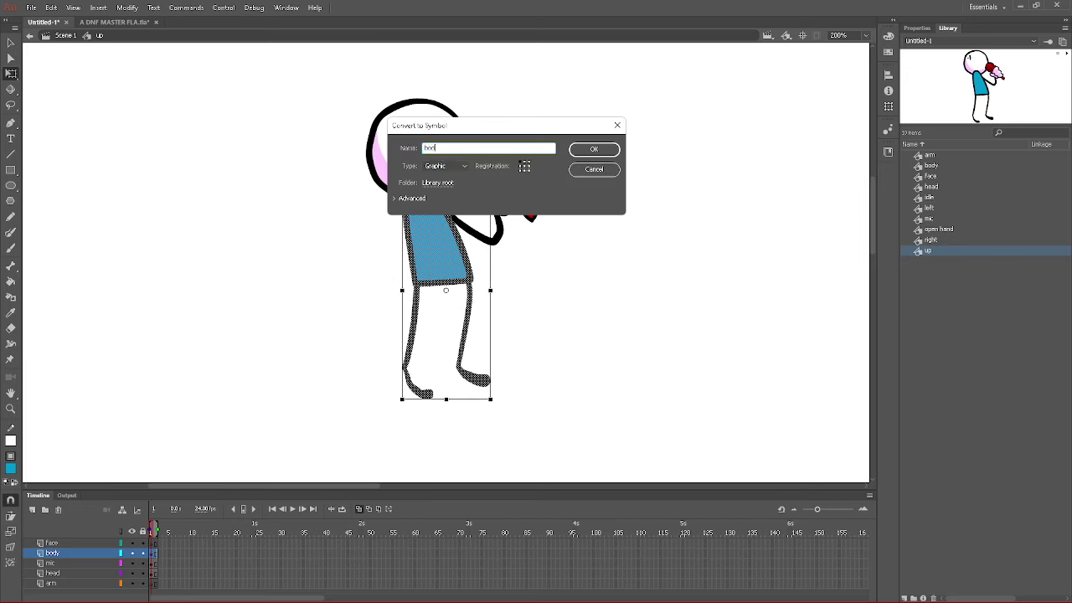
{"action": "type", "text": "y up"}
{"action": "key", "text": "Return"}
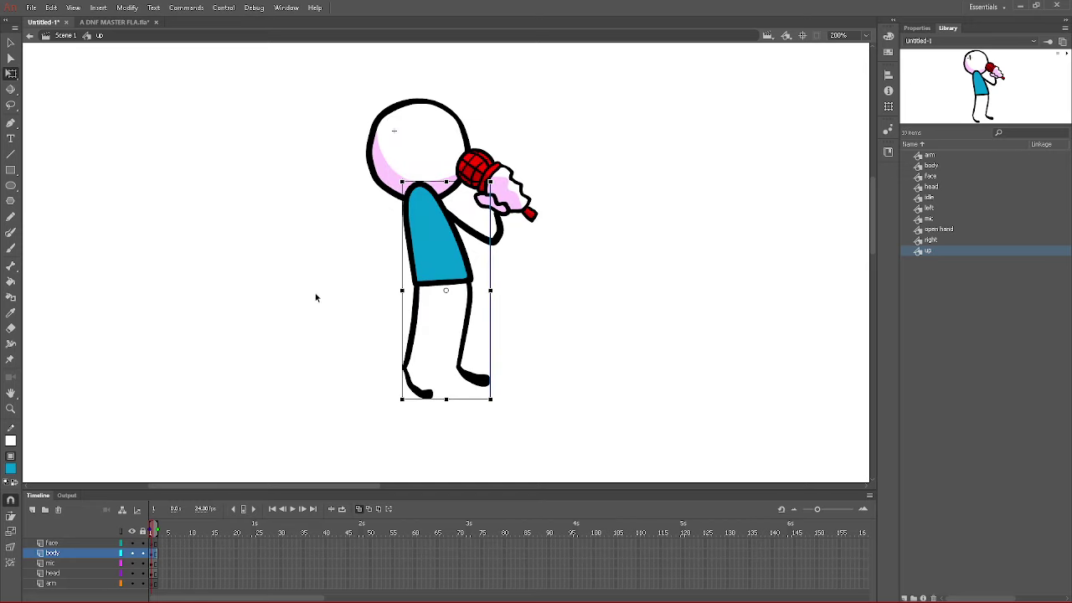
- On the arm layer, brush a bent black arm beside the torso's left edge and move the layer above the body layer
{"action": "left_click", "coordinate": [155, 544]}
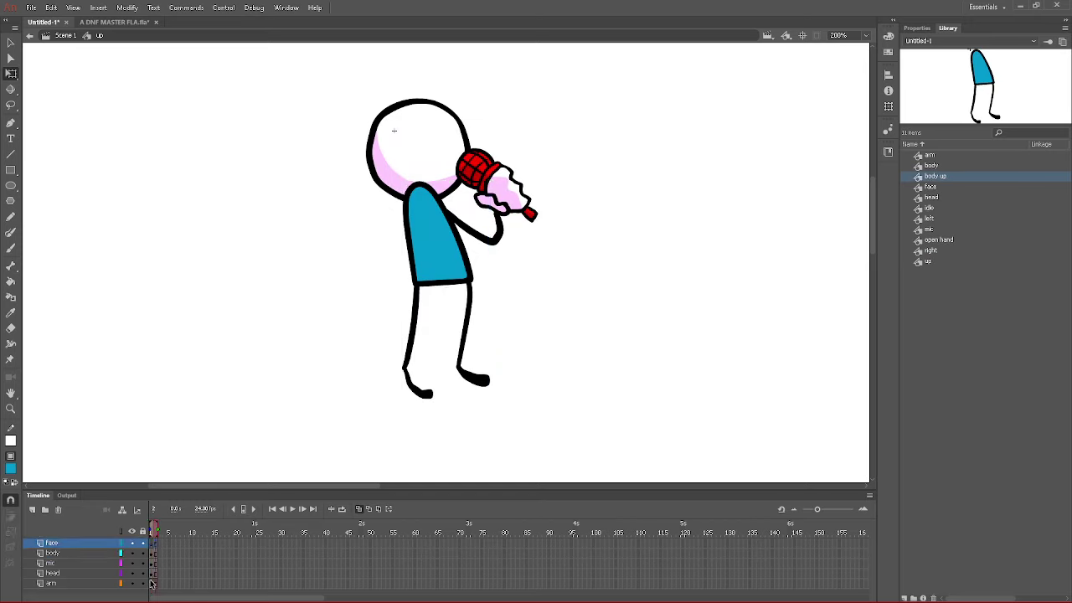
{"action": "left_click", "coordinate": [154, 584]}
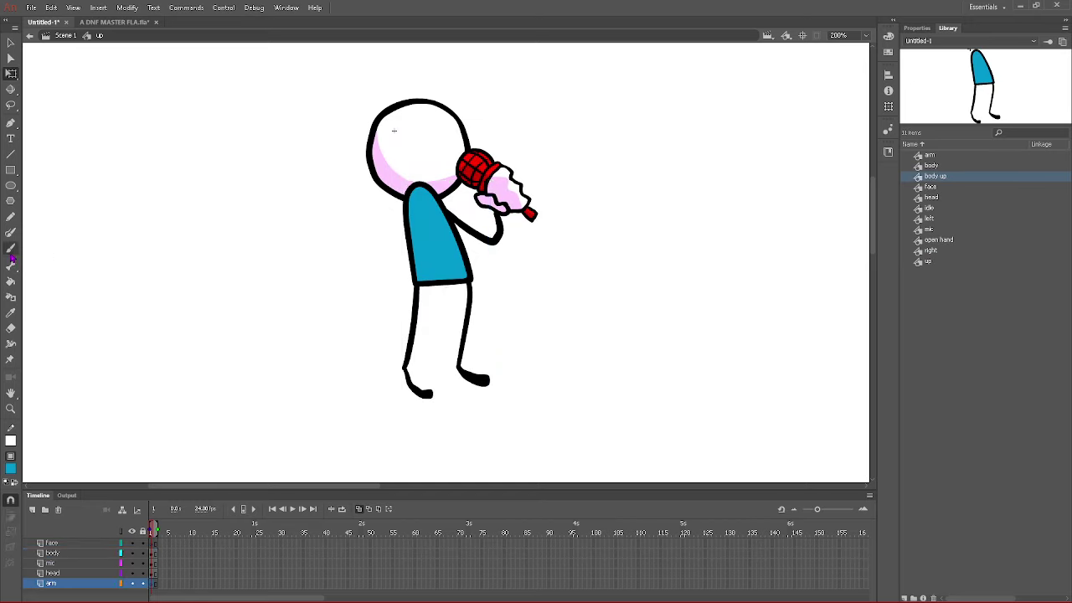
{"action": "left_click", "coordinate": [10, 248]}
{"action": "left_click", "coordinate": [11, 469]}
{"action": "left_click", "coordinate": [60, 361]}
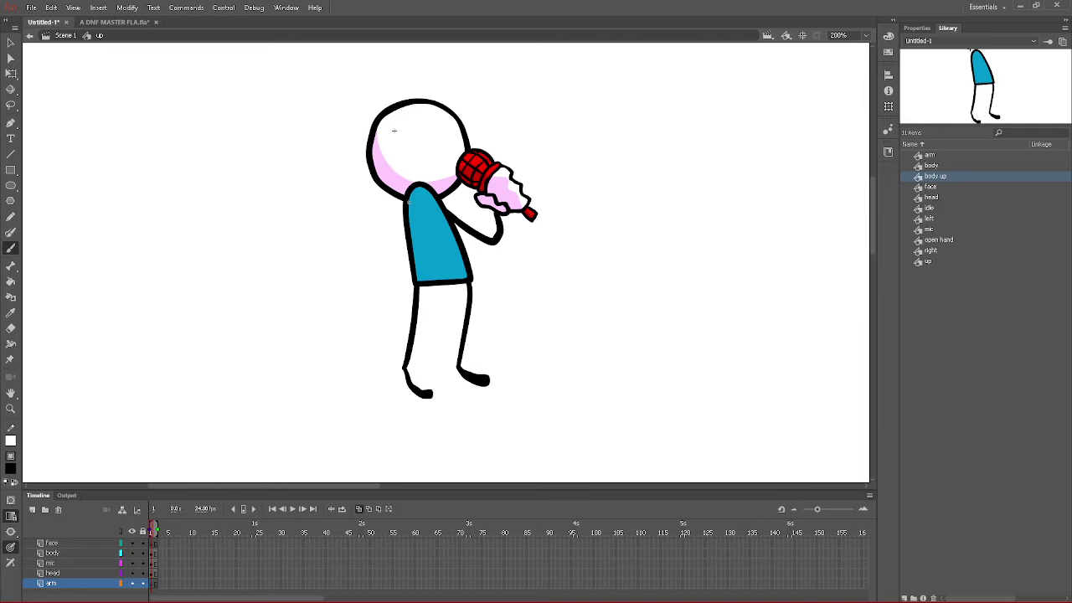
{"action": "mouse_move", "coordinate": [410, 191]}
{"action": "left_mouse_down"}
{"action": "mouse_move", "coordinate": [397, 256]}
{"action": "mouse_move", "coordinate": [361, 268]}
{"action": "left_mouse_up"}
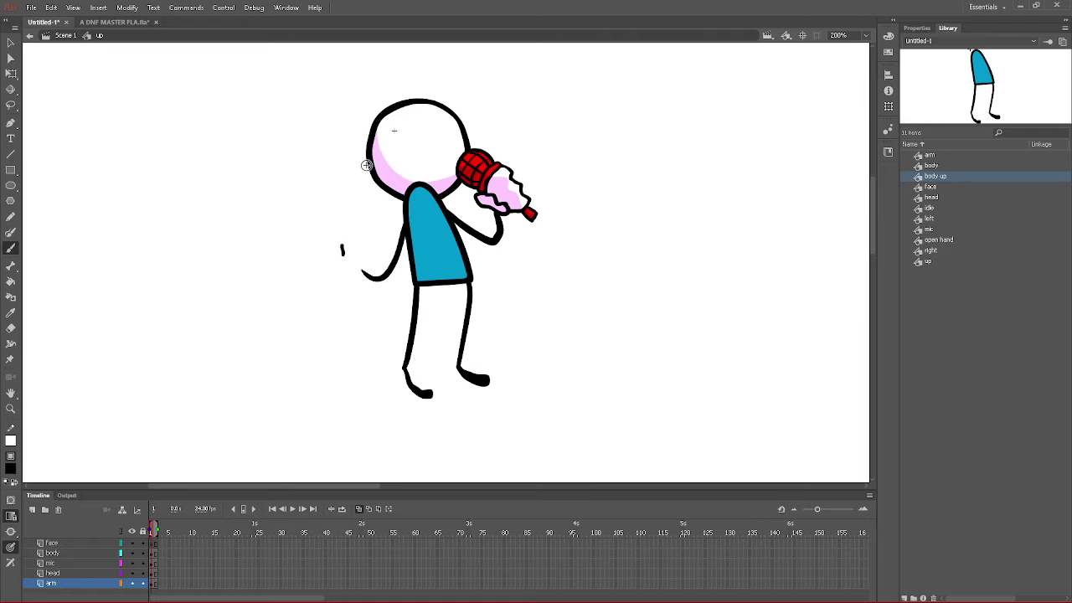
{"action": "left_click_drag", "start_coordinate": [65, 586], "coordinate": [60, 551]}
- Clear the bent black arm strokes beside the torso's left edge from the arm layer
{"action": "key", "text": "ctrl+z"}
{"action": "key", "text": "Delete"}
{"action": "mouse_move", "coordinate": [402, 201]}
{"action": "left_mouse_down"}
{"action": "mouse_move", "coordinate": [379, 258]}
{"action": "mouse_move", "coordinate": [362, 253]}
{"action": "left_mouse_up"}
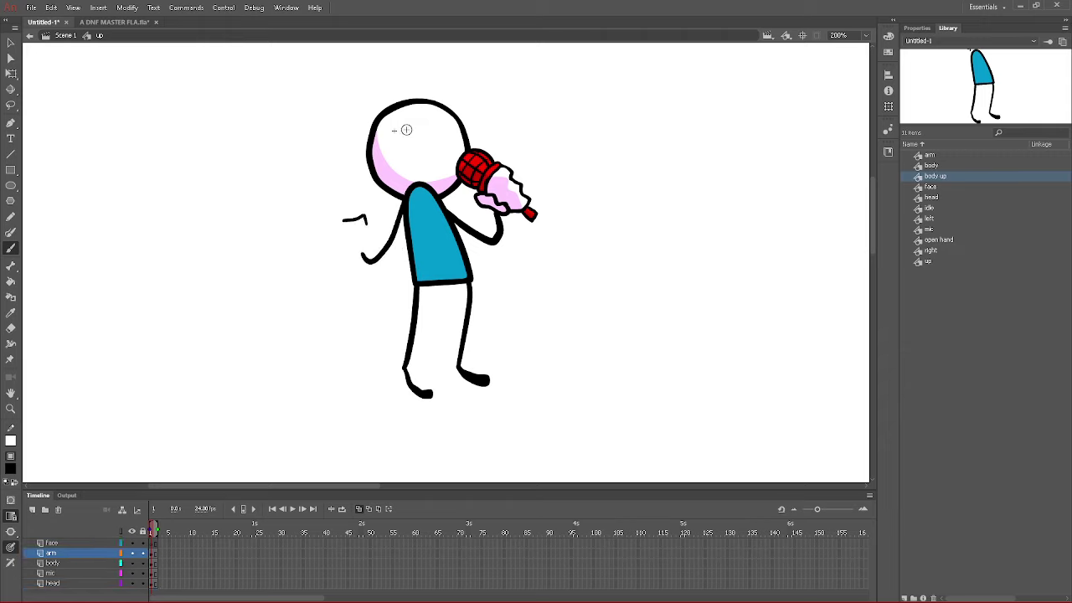
{"action": "key", "text": "ctrl+z"}
- On the arm layer, brush a jagged hand outline left of the torso and a thin black arm joining it to the shoulder
{"action": "left_click_drag", "start_coordinate": [341, 253], "coordinate": [343, 272]}
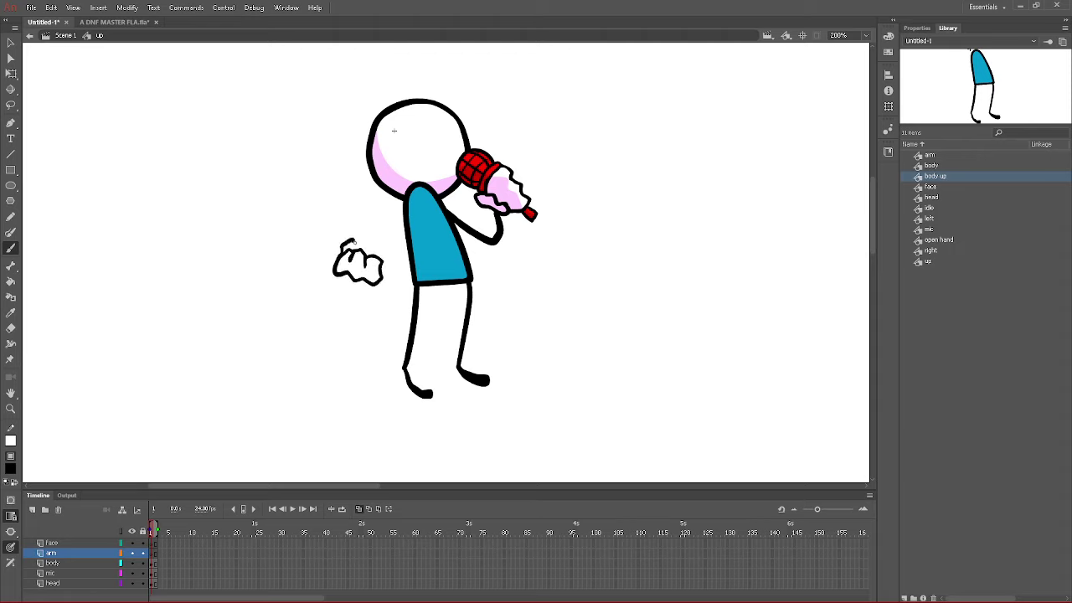
{"action": "left_click_drag", "start_coordinate": [402, 203], "coordinate": [388, 265]}
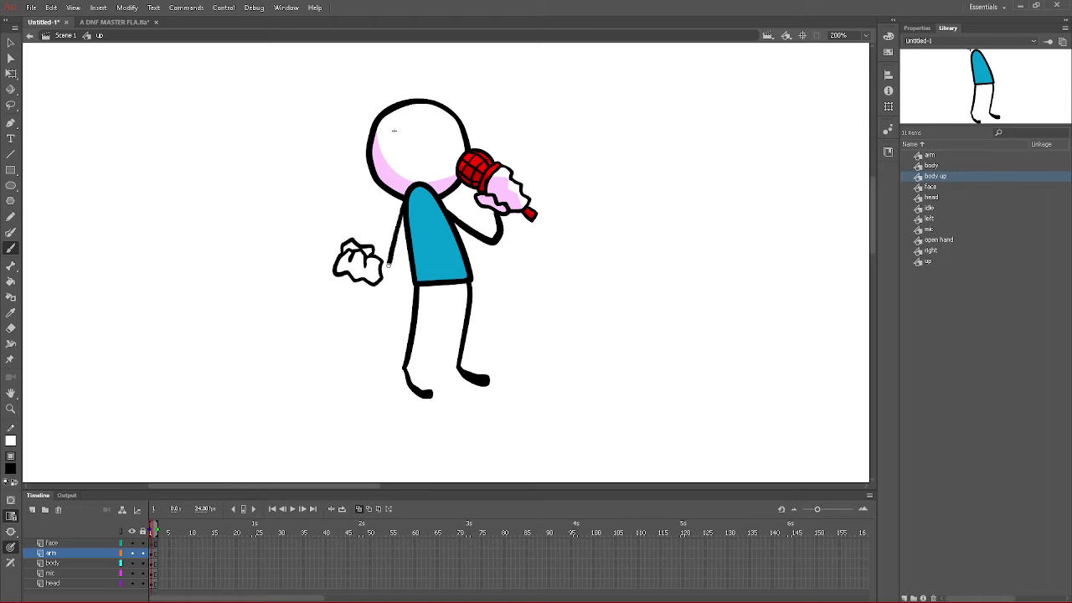
{"action": "mouse_move", "coordinate": [536, 595]}
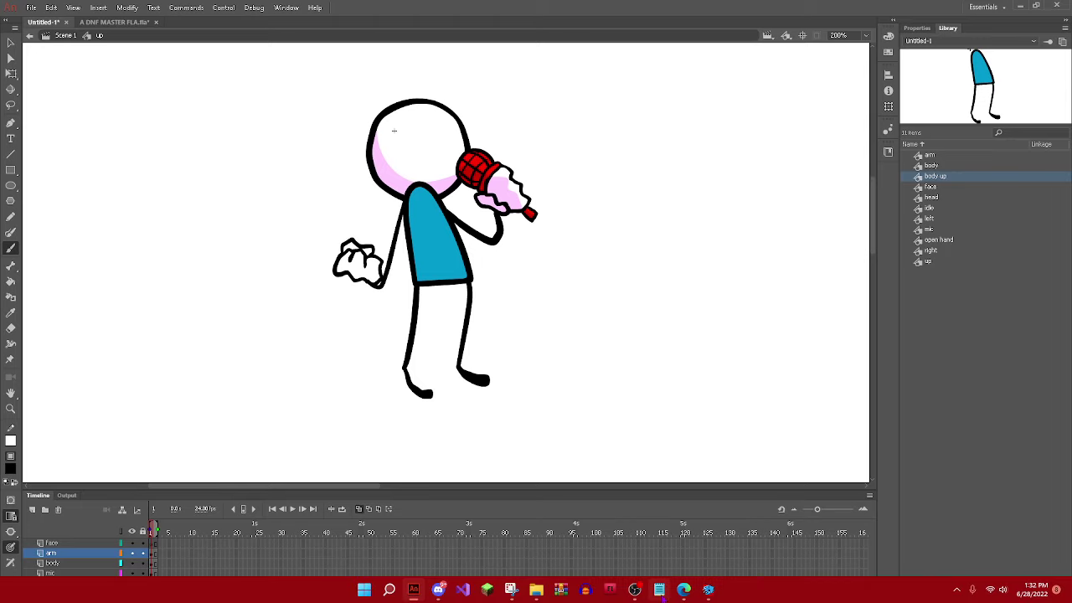
{"action": "left_click", "coordinate": [635, 591]}
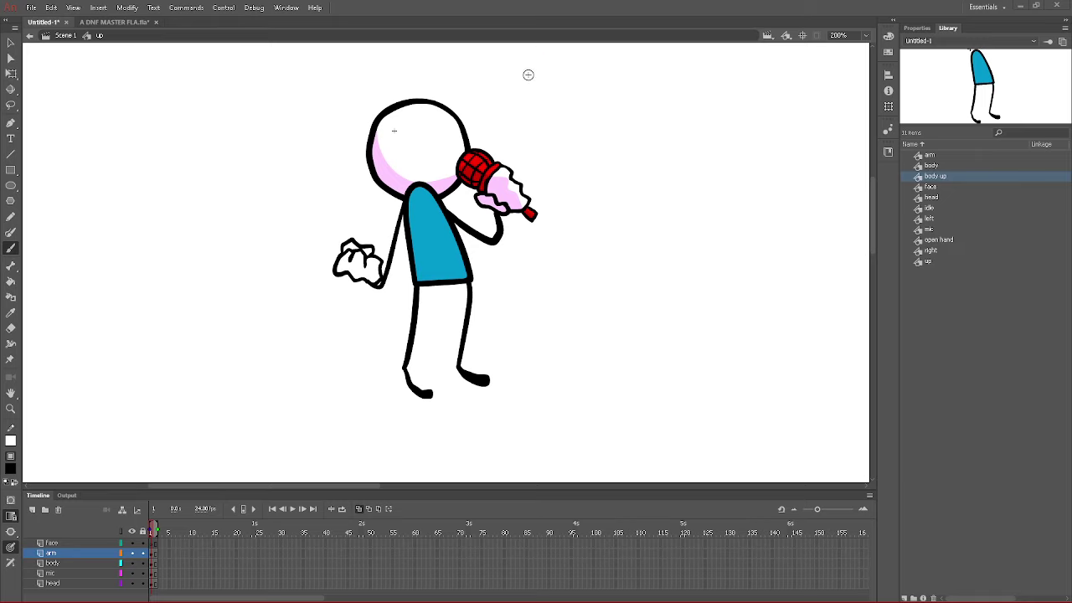
- Shade the new hand with the pink sampled from the hand holding the microphone, filling its lower area
{"action": "left_click", "coordinate": [10, 312]}
{"action": "left_click", "coordinate": [501, 175]}
{"action": "left_click", "coordinate": [10, 248]}
{"action": "left_click_drag", "start_coordinate": [339, 265], "coordinate": [354, 253]}
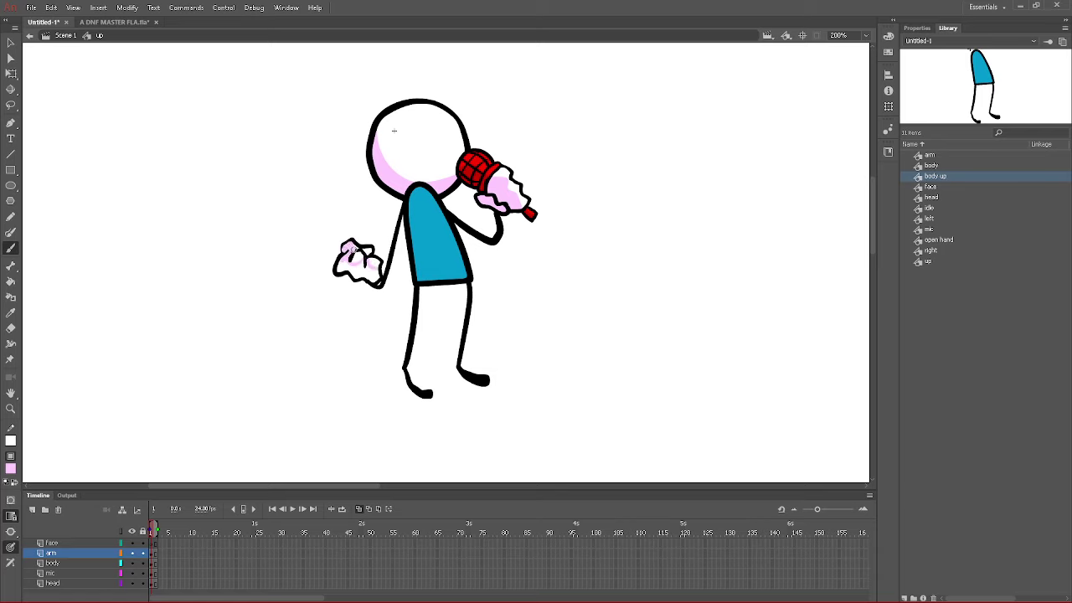
{"action": "left_click", "coordinate": [10, 282]}
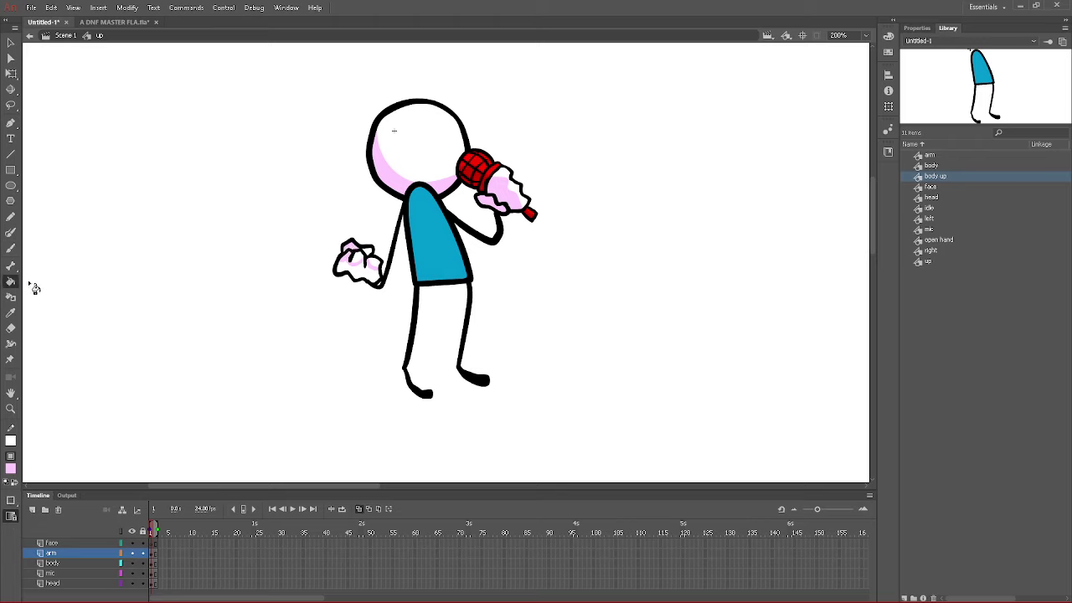
{"action": "left_click", "coordinate": [374, 277]}
- Fill the new hand's remaining unshaded area with the white sampled from the microphone hand
{"action": "left_click", "coordinate": [10, 313]}
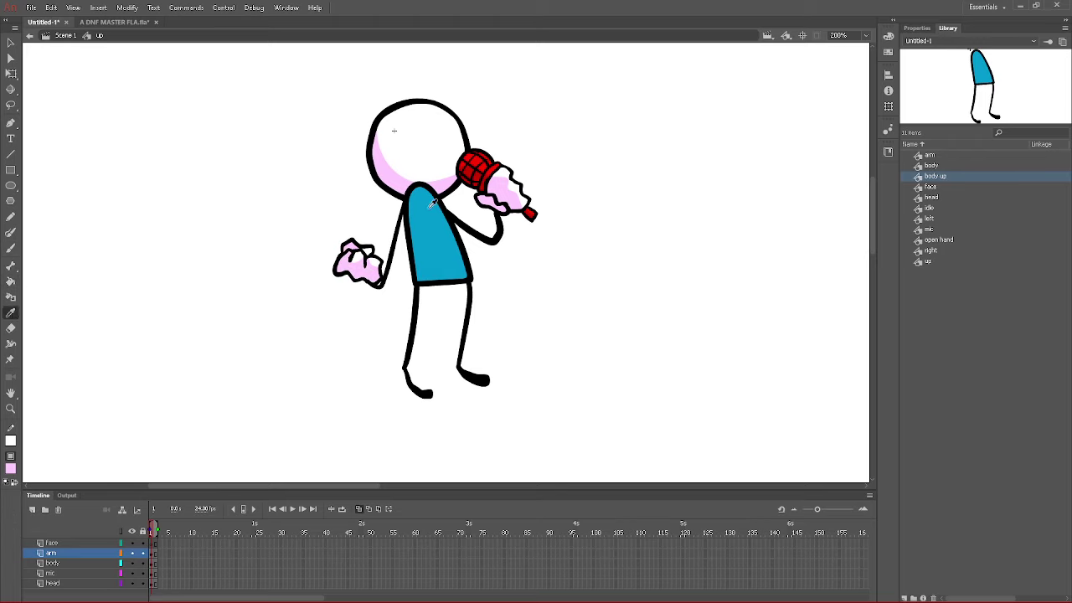
{"action": "left_click", "coordinate": [505, 172]}
{"action": "left_click", "coordinate": [369, 261]}
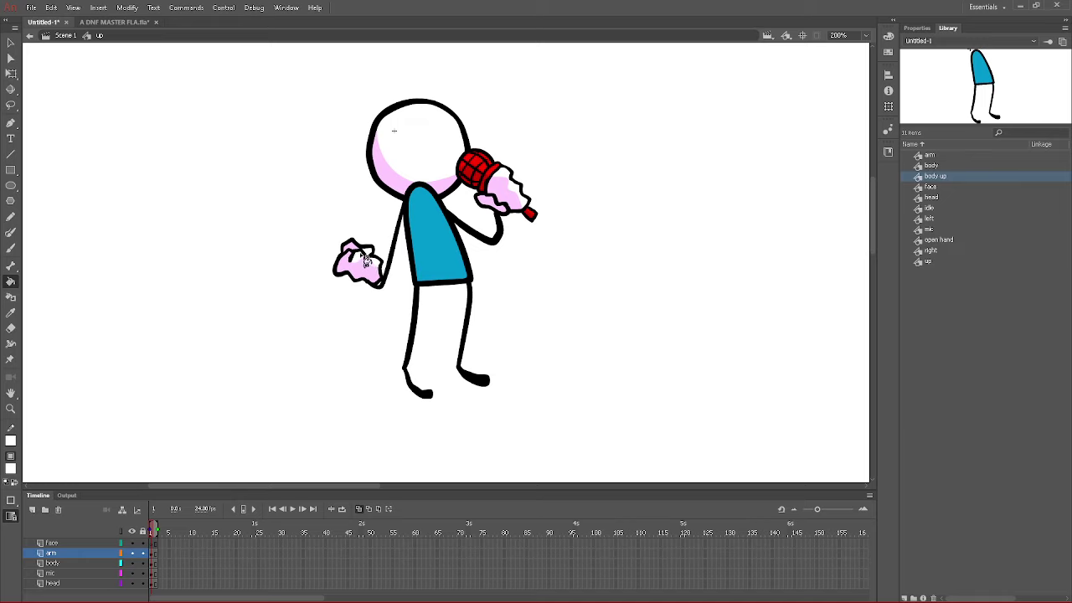
- Convert the whole arm and hand drawing to a graphic symbol named "arm up"
{"action": "left_click", "coordinate": [151, 555]}
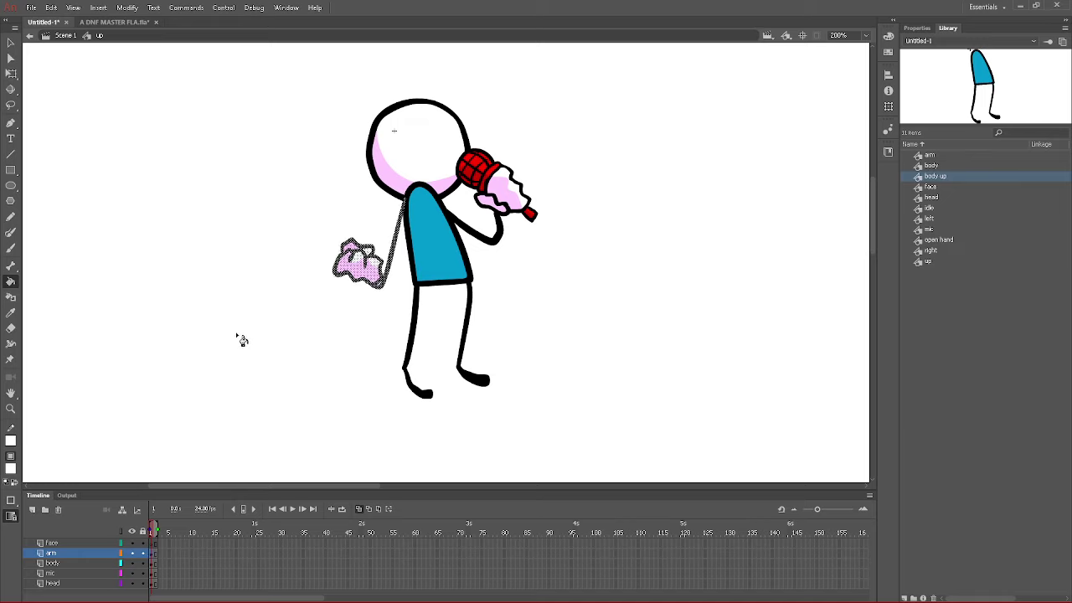
{"action": "key", "text": "F8"}
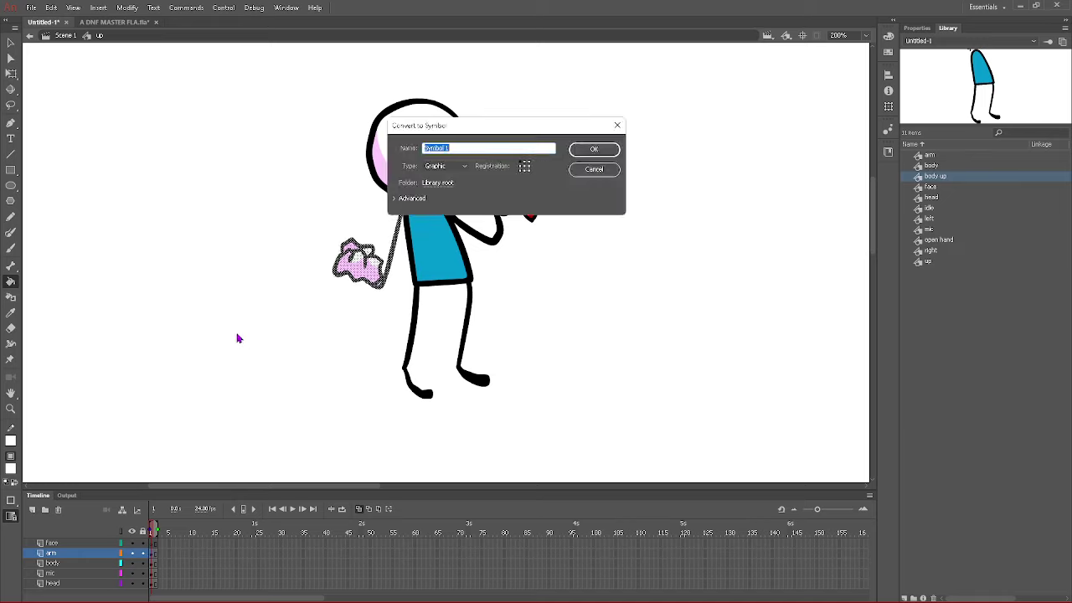
{"action": "type", "text": "arm up"}
{"action": "key", "text": "Return"}
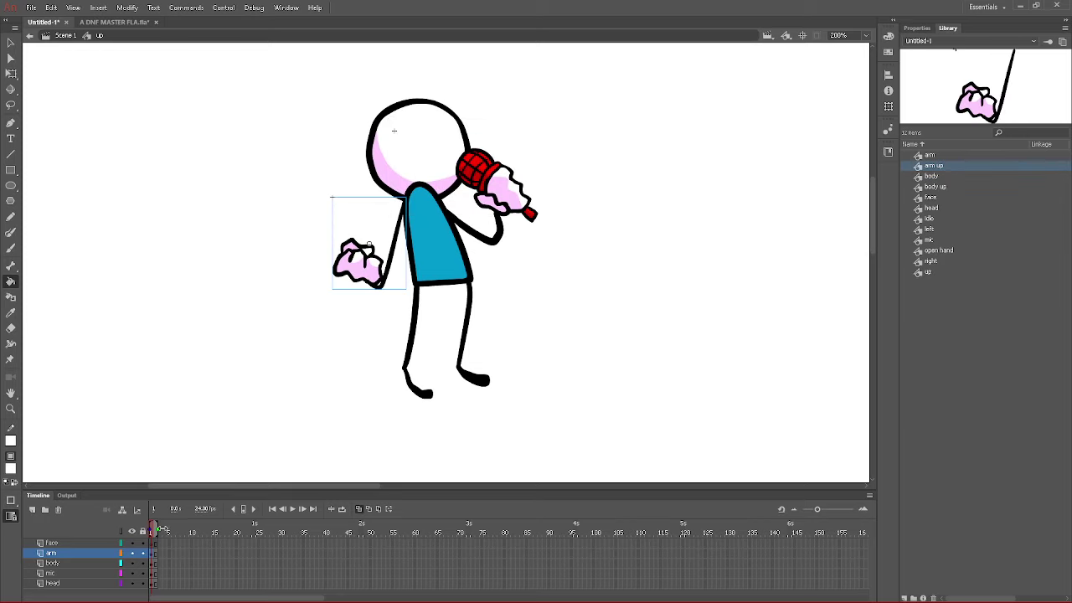
- Inside the body up symbol, thicken the left foot with black brush strokes and return to the up symbol
{"action": "left_click", "coordinate": [10, 43]}
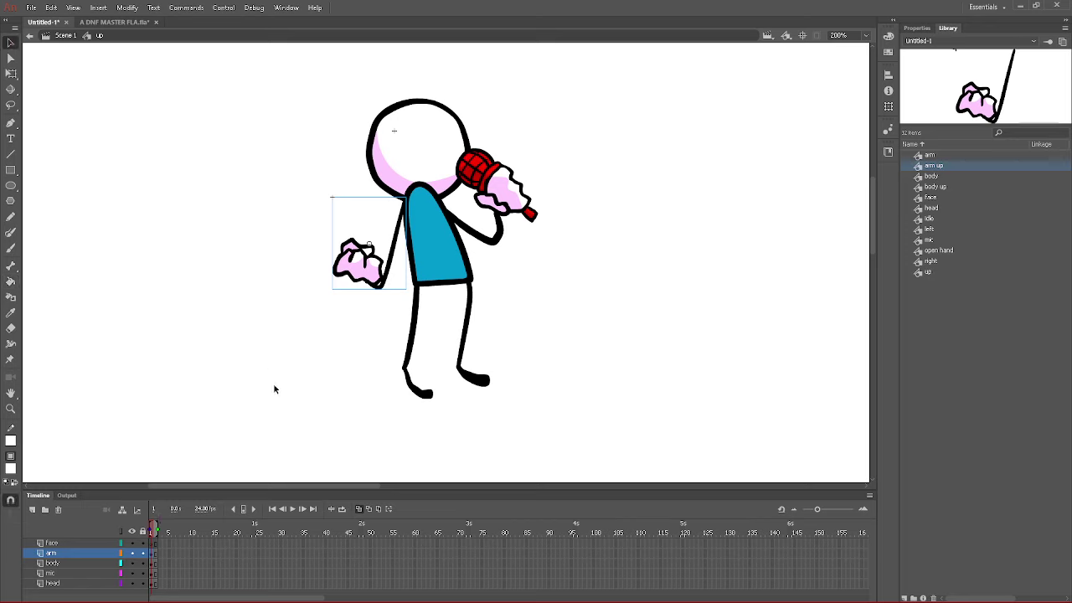
{"action": "double_click", "coordinate": [423, 295]}
{"action": "left_click", "coordinate": [11, 248]}
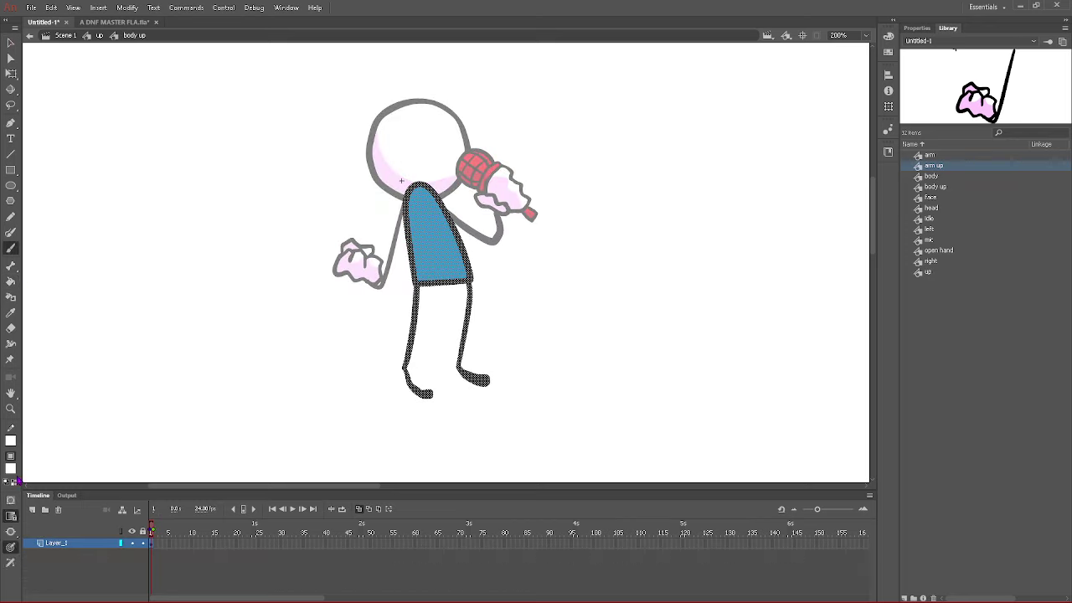
{"action": "left_click", "coordinate": [12, 470]}
{"action": "left_click", "coordinate": [58, 355]}
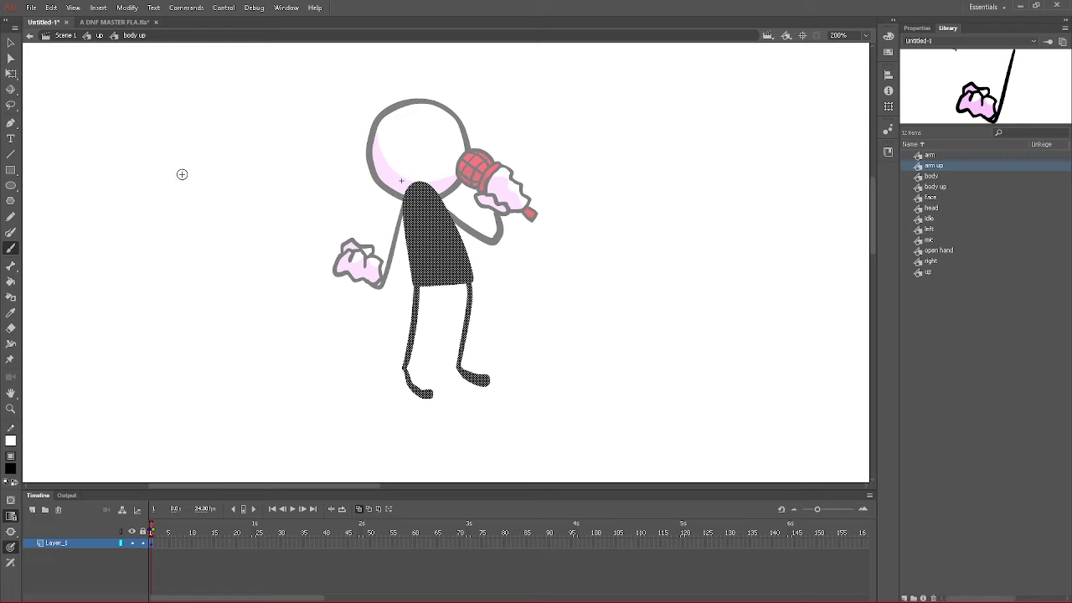
{"action": "key", "text": "ctrl+z"}
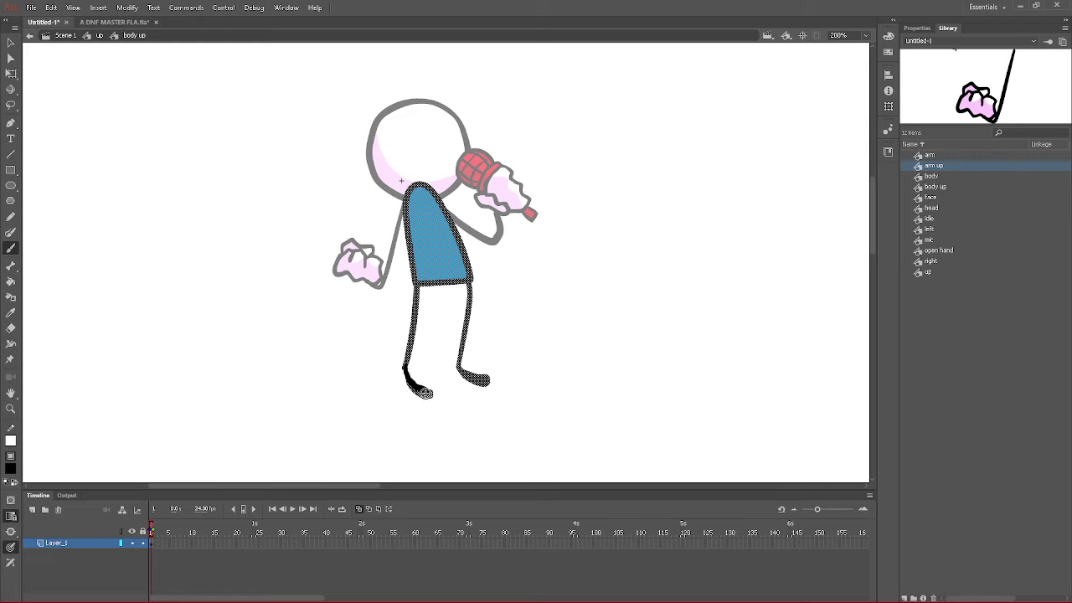
{"action": "left_click_drag", "start_coordinate": [427, 394], "coordinate": [427, 391]}
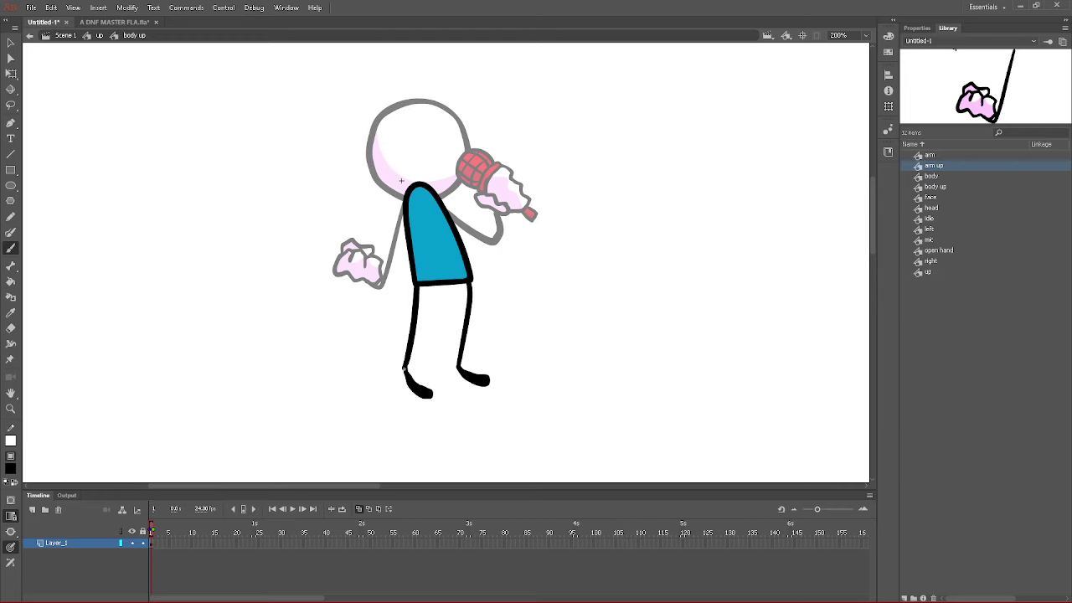
{"action": "left_click", "coordinate": [98, 35]}
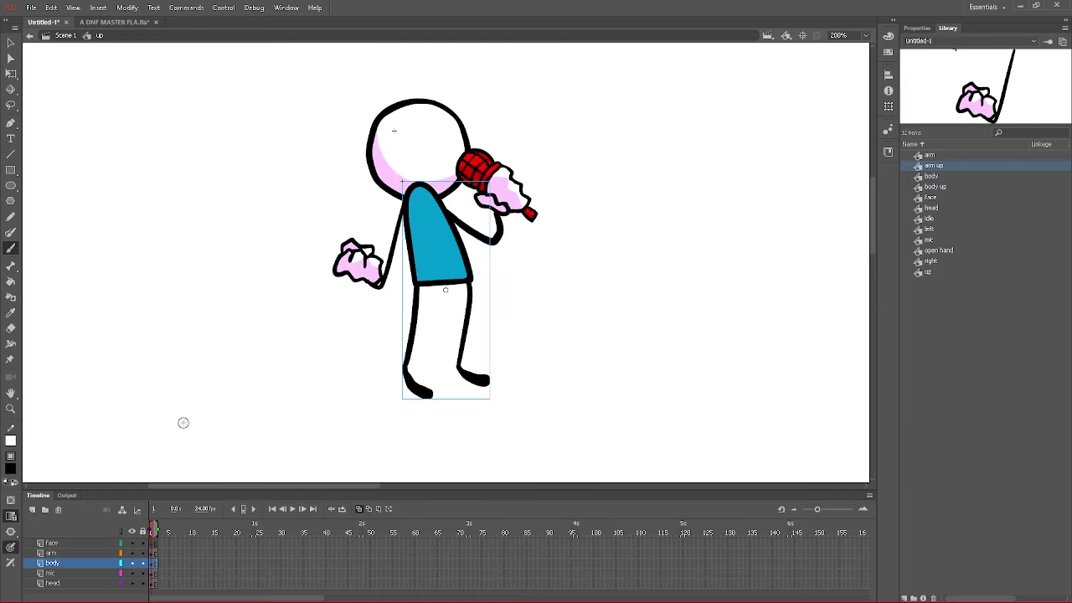
- On the face layer, brush a black open-mouth outline with a curved upper lip, reaching from the head down over the torso's top
{"action": "left_click", "coordinate": [153, 543]}
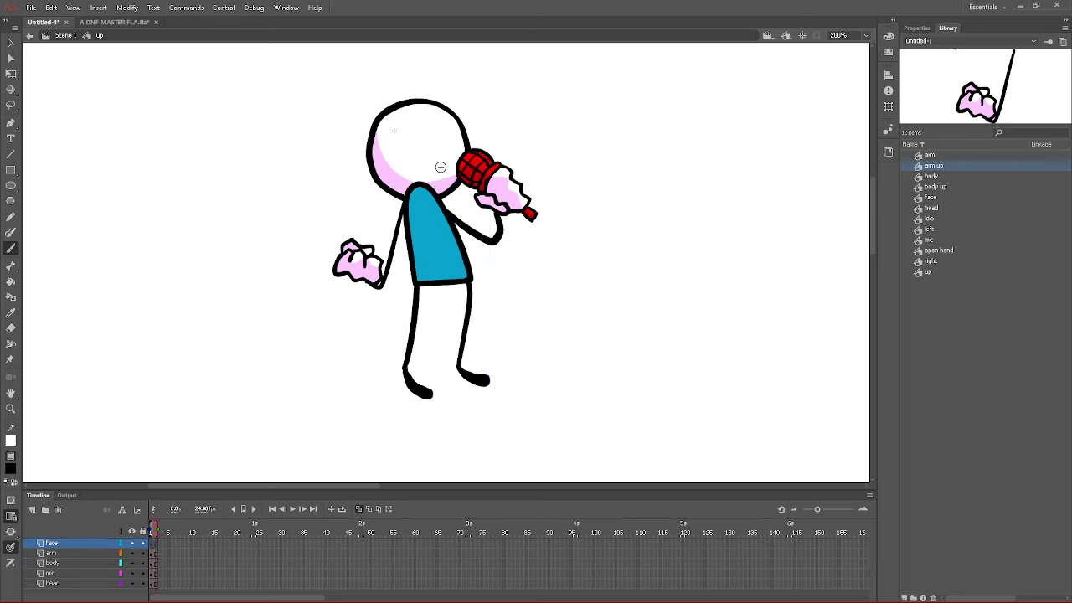
{"action": "mouse_move", "coordinate": [444, 163]}
{"action": "left_mouse_down"}
{"action": "mouse_move", "coordinate": [409, 164]}
{"action": "mouse_move", "coordinate": [399, 148]}
{"action": "mouse_move", "coordinate": [428, 202]}
{"action": "mouse_move", "coordinate": [432, 170]}
{"action": "left_mouse_up"}
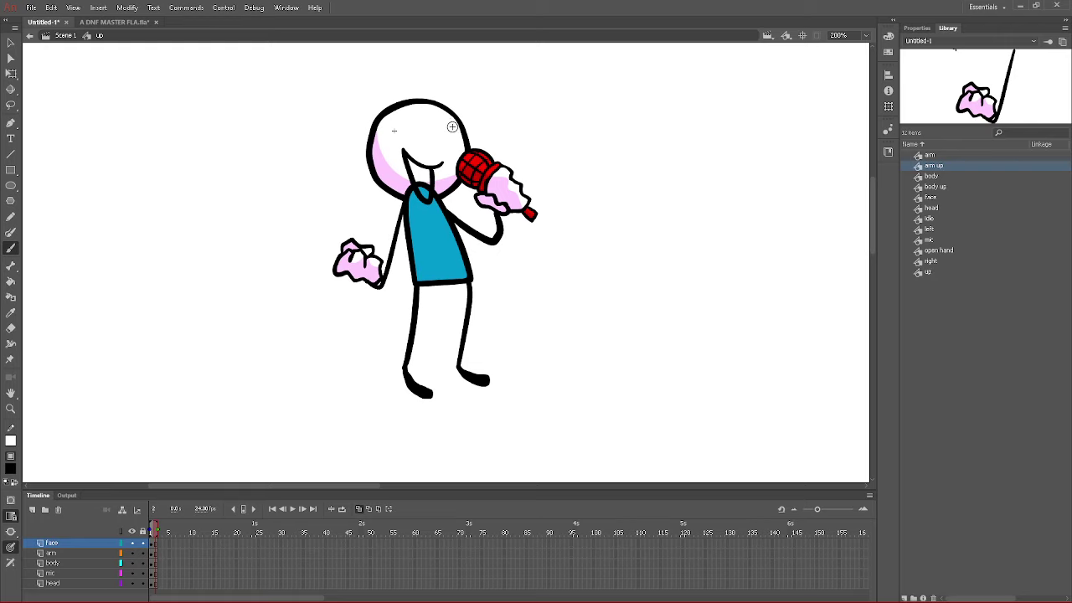
- Draw slanted, squinting angry eye outlines on the face and a long curved hair stroke rising from between them
{"action": "mouse_move", "coordinate": [455, 120]}
{"action": "left_mouse_down"}
{"action": "mouse_move", "coordinate": [433, 118]}
{"action": "mouse_move", "coordinate": [456, 131]}
{"action": "mouse_move", "coordinate": [437, 116]}
{"action": "left_mouse_up"}
{"action": "key", "text": "ctrl+z"}
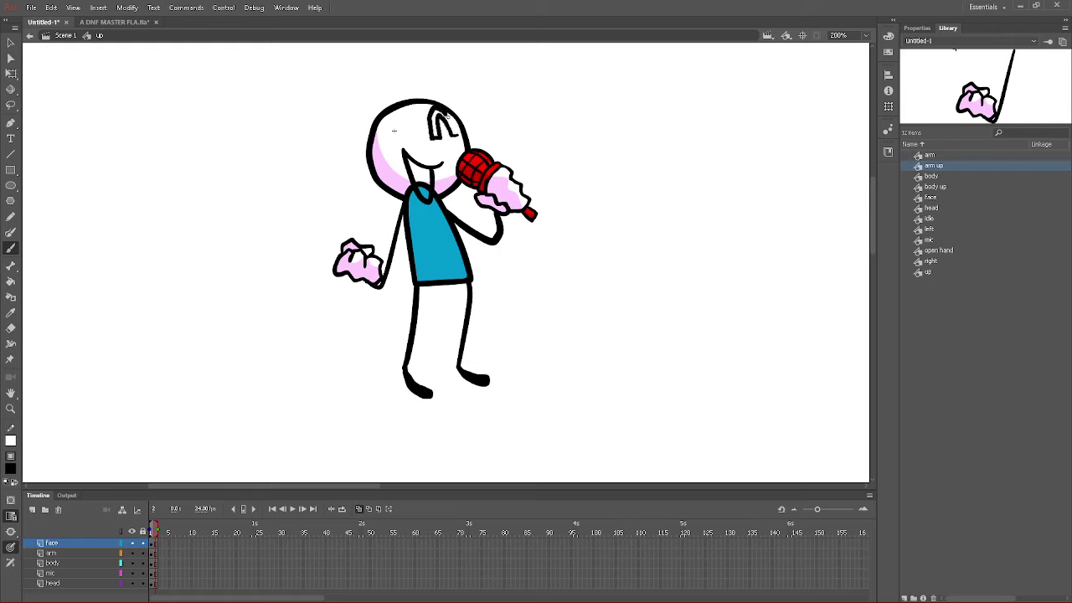
{"action": "key", "text": "ctrl+z"}
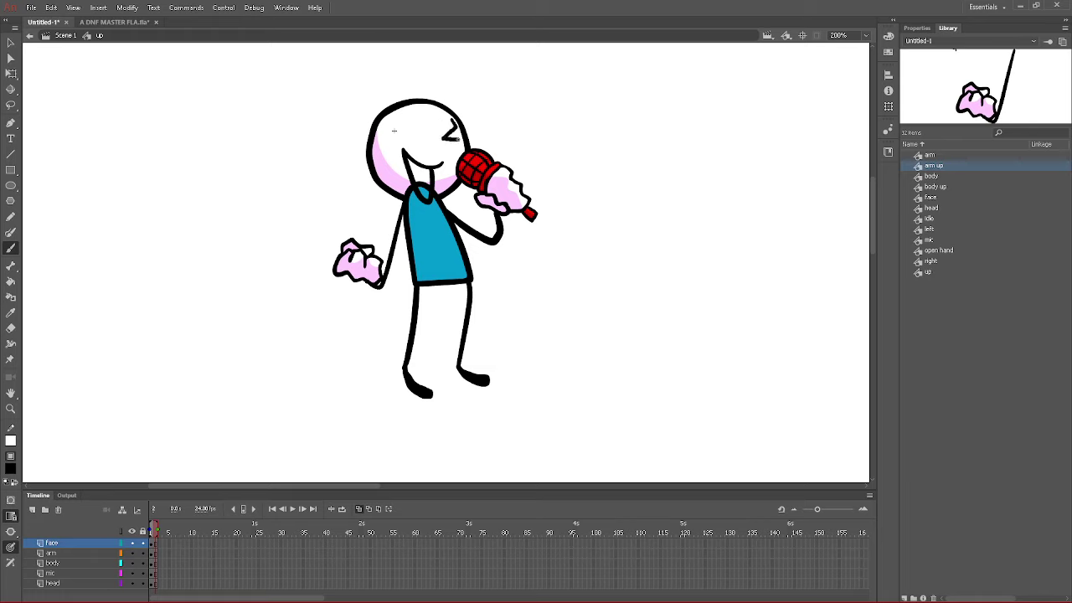
{"action": "mouse_move", "coordinate": [440, 146]}
{"action": "left_mouse_down"}
{"action": "mouse_move", "coordinate": [447, 118]}
{"action": "mouse_move", "coordinate": [386, 141]}
{"action": "mouse_move", "coordinate": [393, 96]}
{"action": "mouse_move", "coordinate": [356, 90]}
{"action": "left_mouse_up"}
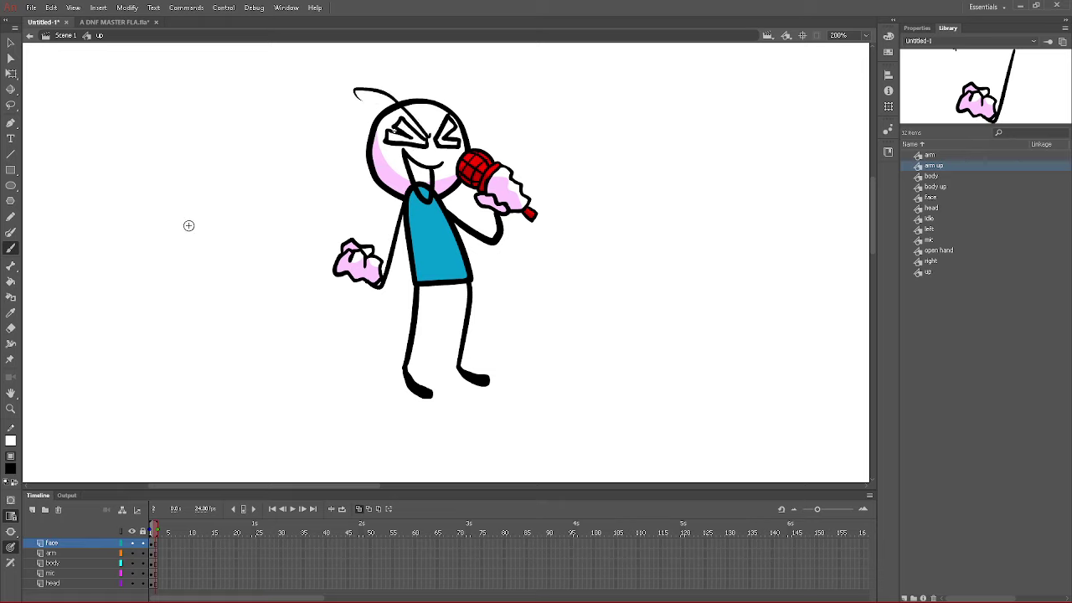
{"action": "key", "text": "ctrl+z"}
{"action": "left_click_drag", "start_coordinate": [432, 137], "coordinate": [311, 77]}
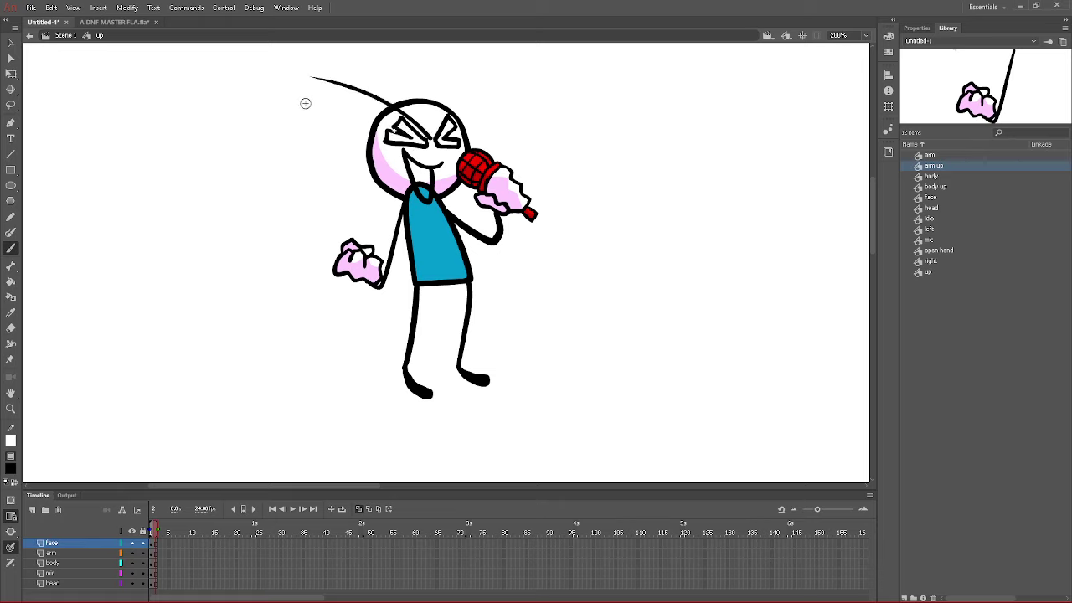
- Fill both angry eyes and the open mouth with black
{"action": "left_click", "coordinate": [11, 282]}
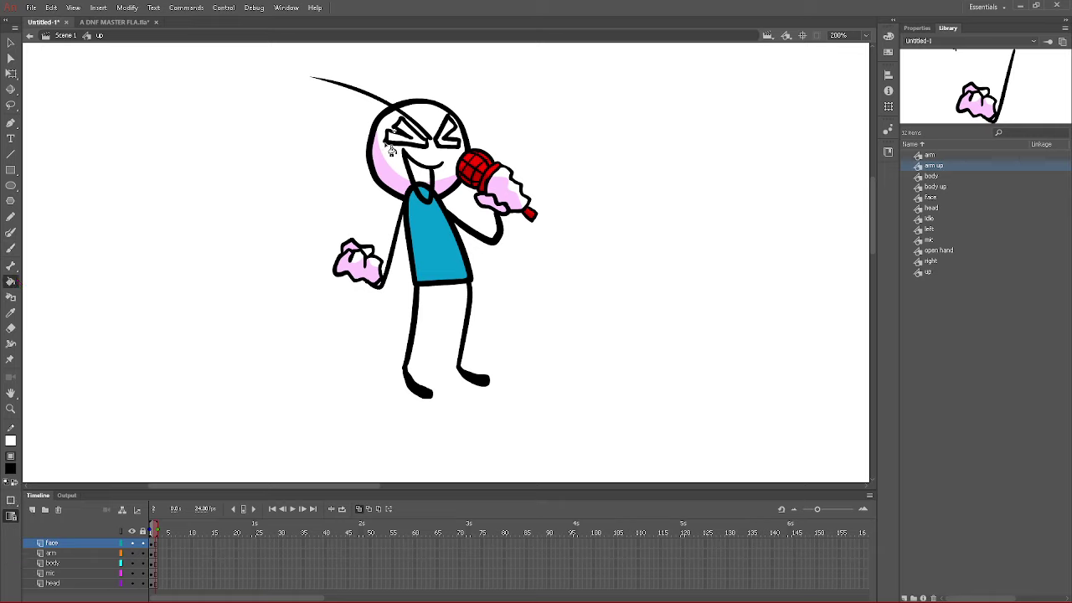
{"action": "left_click", "coordinate": [423, 139]}
{"action": "key", "text": "ctrl+z"}
{"action": "left_click", "coordinate": [404, 144]}
{"action": "left_click", "coordinate": [441, 143]}
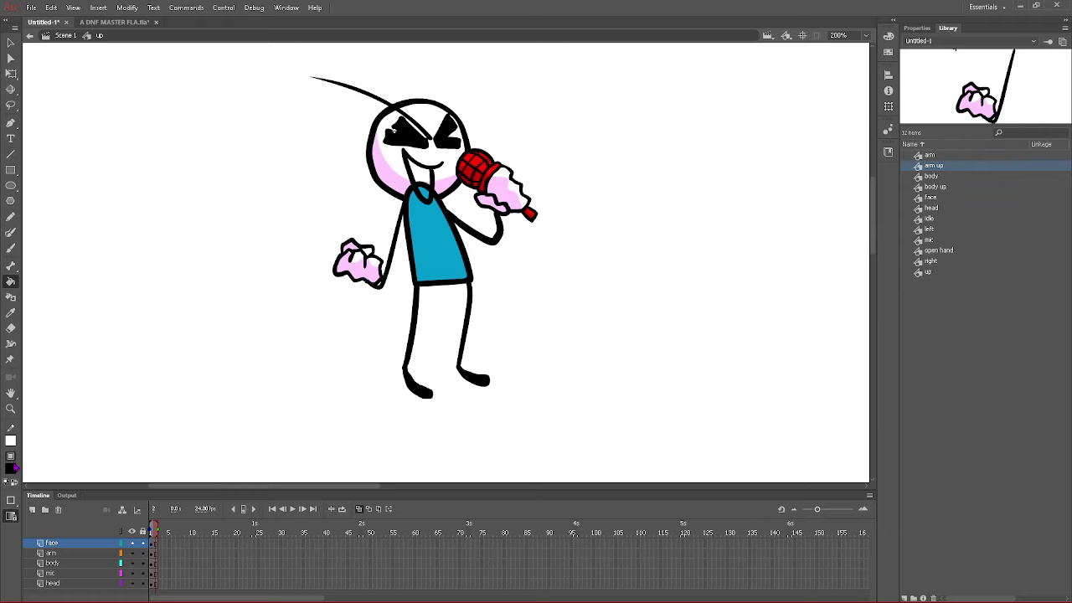
{"action": "left_click", "coordinate": [437, 185]}
- Insert keyframes at frame 3 on all five layers, then squash the body slightly wider and shorter toward its feet
{"action": "left_click_drag", "start_coordinate": [161, 543], "coordinate": [162, 586]}
{"action": "left_click", "coordinate": [242, 510]}
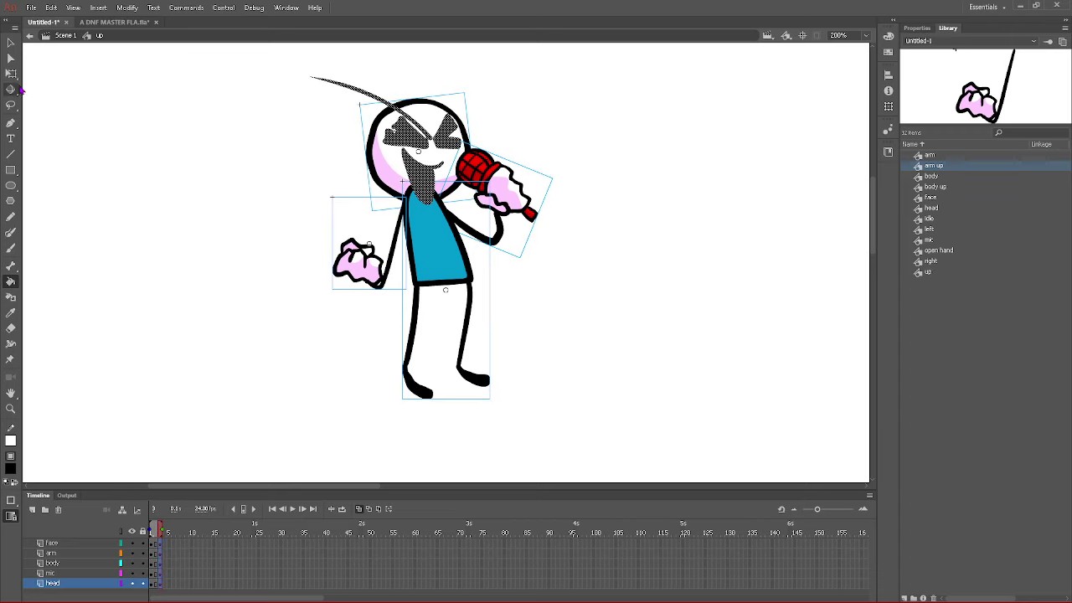
{"action": "left_click", "coordinate": [11, 73]}
{"action": "left_click", "coordinate": [162, 290]}
{"action": "left_click", "coordinate": [417, 253]}
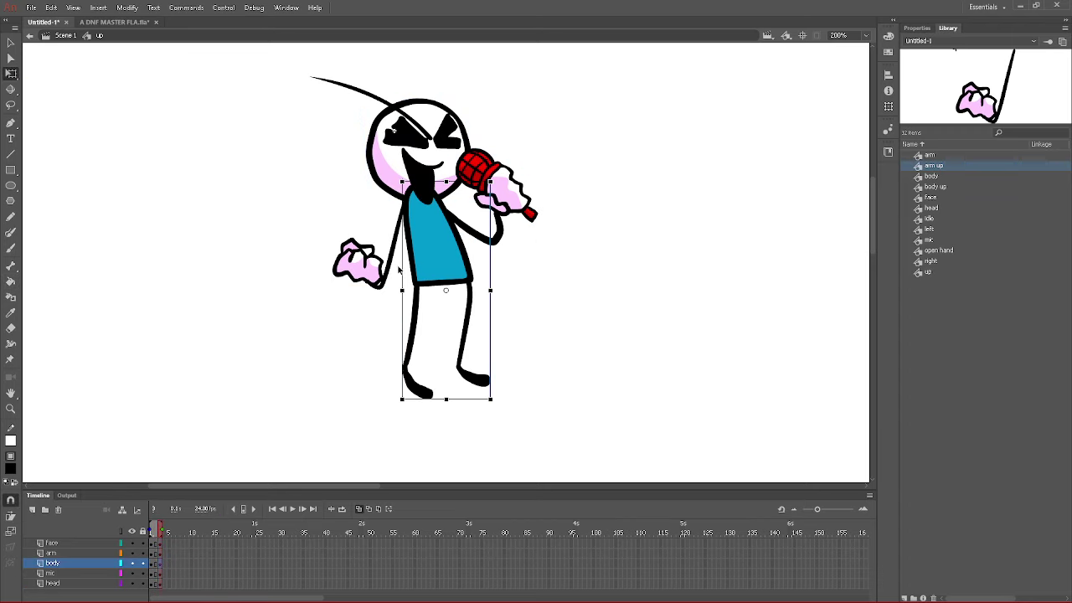
{"action": "left_click_drag", "start_coordinate": [400, 290], "coordinate": [397, 290]}
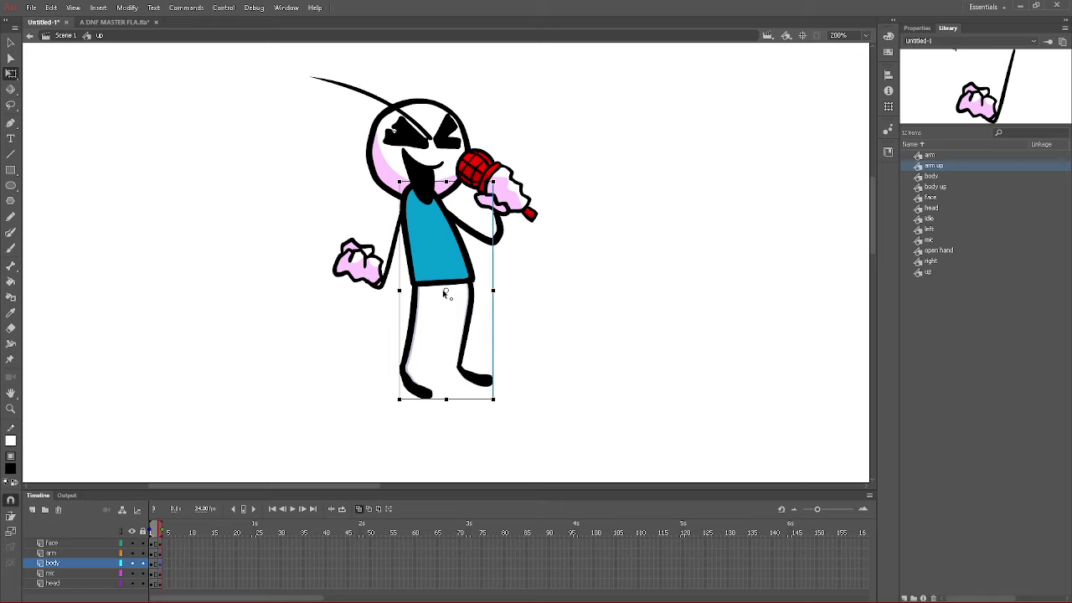
{"action": "left_click_drag", "start_coordinate": [445, 300], "coordinate": [443, 385]}
{"action": "left_click_drag", "start_coordinate": [448, 181], "coordinate": [447, 189]}
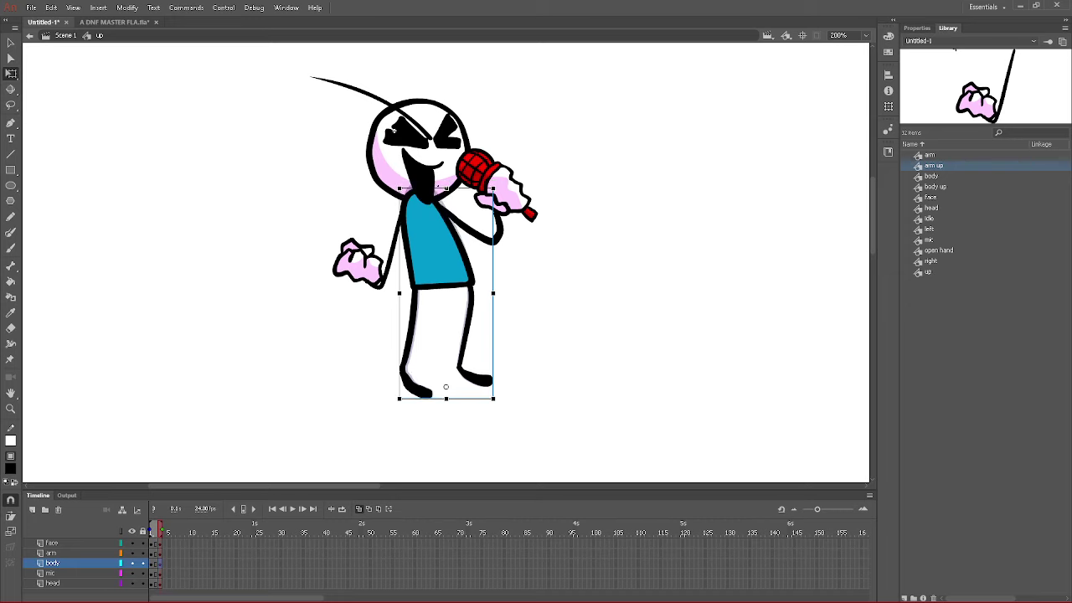
- Nudge the head slightly down and to the left on frame 3 to follow the squashed body
{"action": "left_click", "coordinate": [382, 166]}
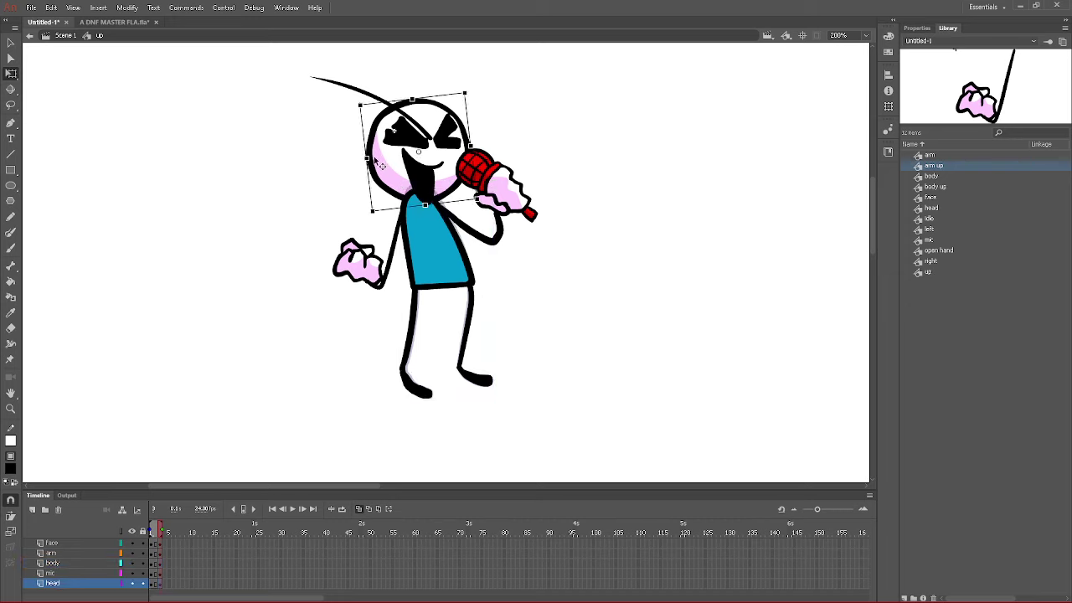
{"action": "key", "text": "Down"}
{"action": "key", "text": "Down"}
{"action": "key", "text": "Right"}
{"action": "key", "text": "Left"}
{"action": "key", "text": "Down"}
{"action": "key", "text": "Left"}
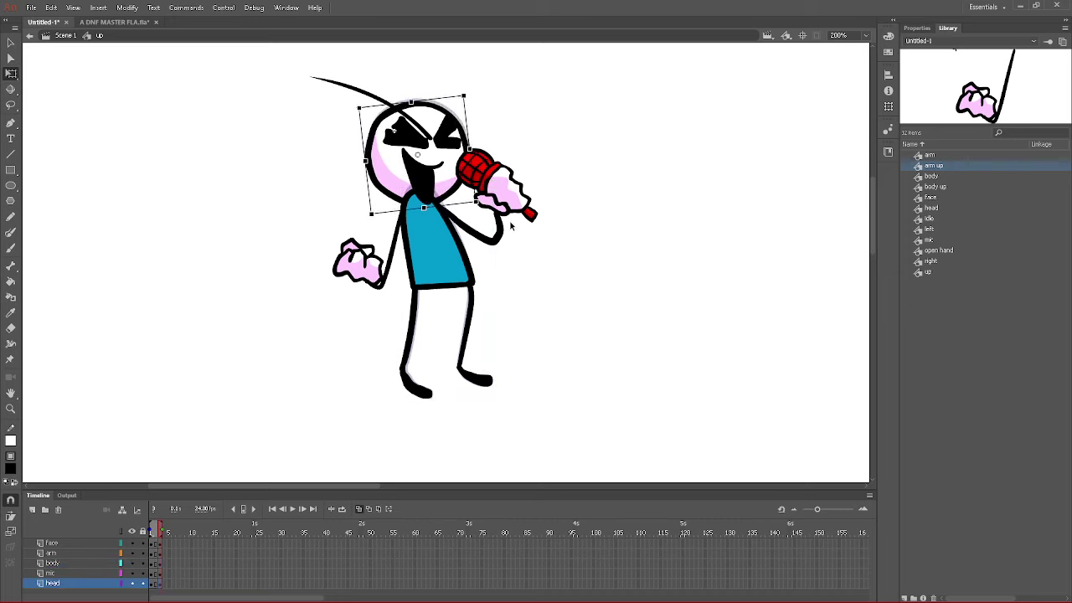
- Rotate the microphone arm slightly downward and swing the other arm slightly toward the body around its shoulder
{"action": "left_click", "coordinate": [531, 216]}
{"action": "left_click_drag", "start_coordinate": [564, 185], "coordinate": [567, 195]}
{"action": "left_click", "coordinate": [366, 283]}
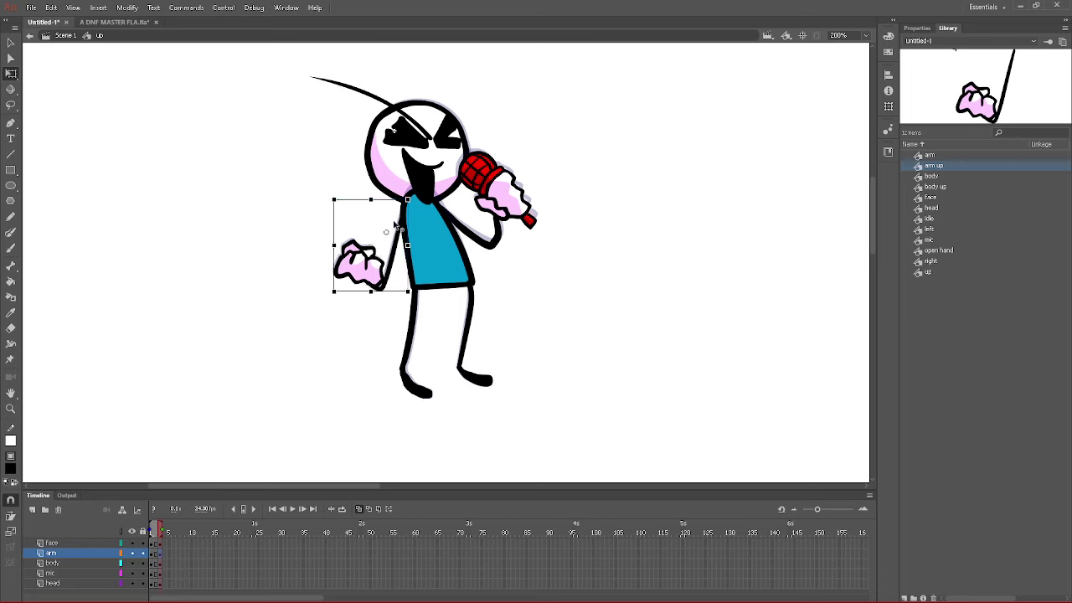
{"action": "left_click_drag", "start_coordinate": [333, 303], "coordinate": [332, 313]}
{"action": "key", "text": "ctrl+z"}
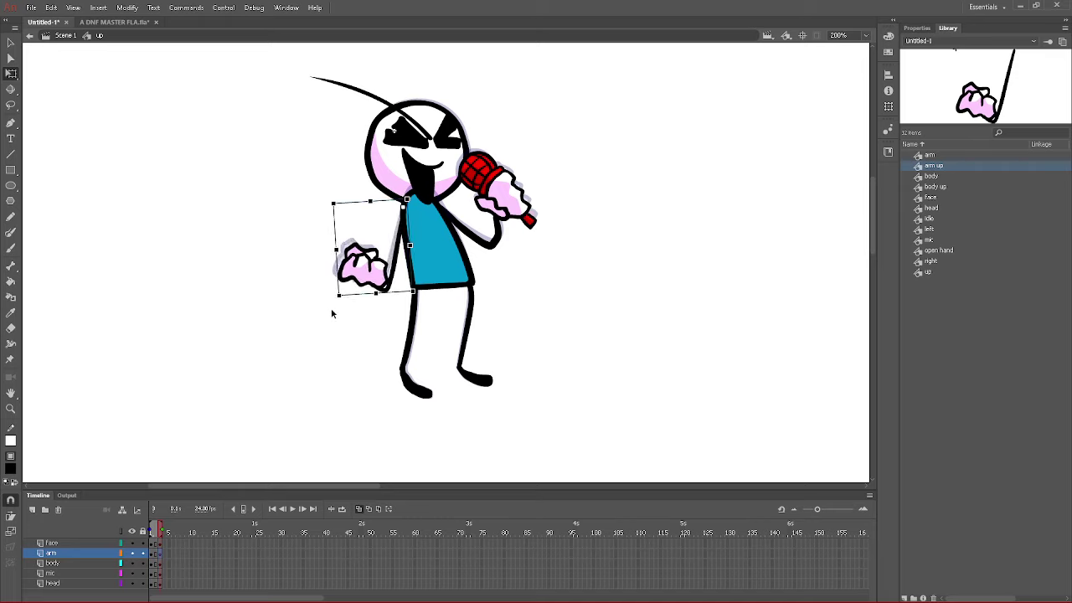
{"action": "left_click", "coordinate": [315, 188]}
{"action": "left_click", "coordinate": [403, 185]}
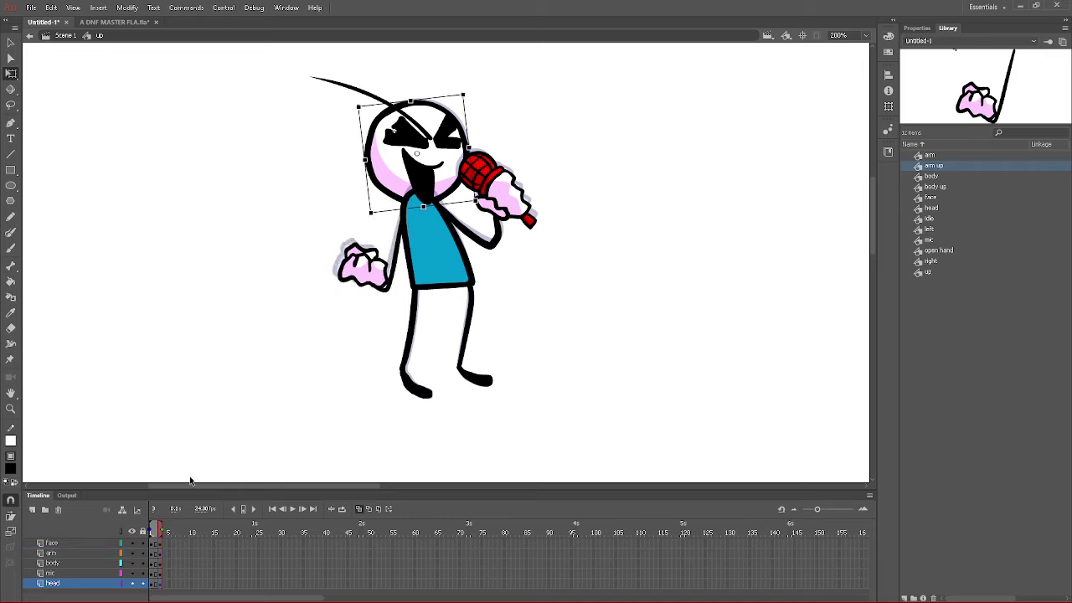
- Clear the face on frame 3 and redraw the open mouth, squinting eyes and a lower, flatter hair stroke
{"action": "left_click", "coordinate": [157, 544]}
{"action": "left_click", "coordinate": [179, 394]}
{"action": "left_click", "coordinate": [11, 247]}
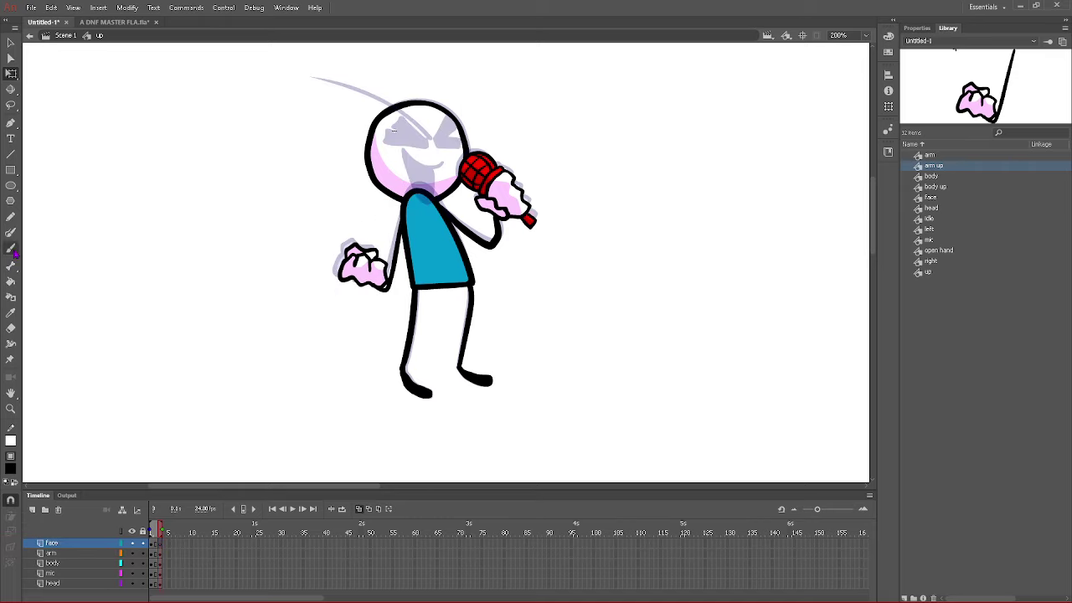
{"action": "mouse_move", "coordinate": [446, 166]}
{"action": "left_mouse_down"}
{"action": "mouse_move", "coordinate": [400, 159]}
{"action": "mouse_move", "coordinate": [418, 193]}
{"action": "left_mouse_up"}
{"action": "mouse_move", "coordinate": [432, 146]}
{"action": "left_mouse_down"}
{"action": "mouse_move", "coordinate": [393, 123]}
{"action": "mouse_move", "coordinate": [452, 117]}
{"action": "mouse_move", "coordinate": [352, 116]}
{"action": "left_mouse_up"}
- Fill the redrawn eyes and mouth on frame 3 with black
{"action": "left_click", "coordinate": [11, 282]}
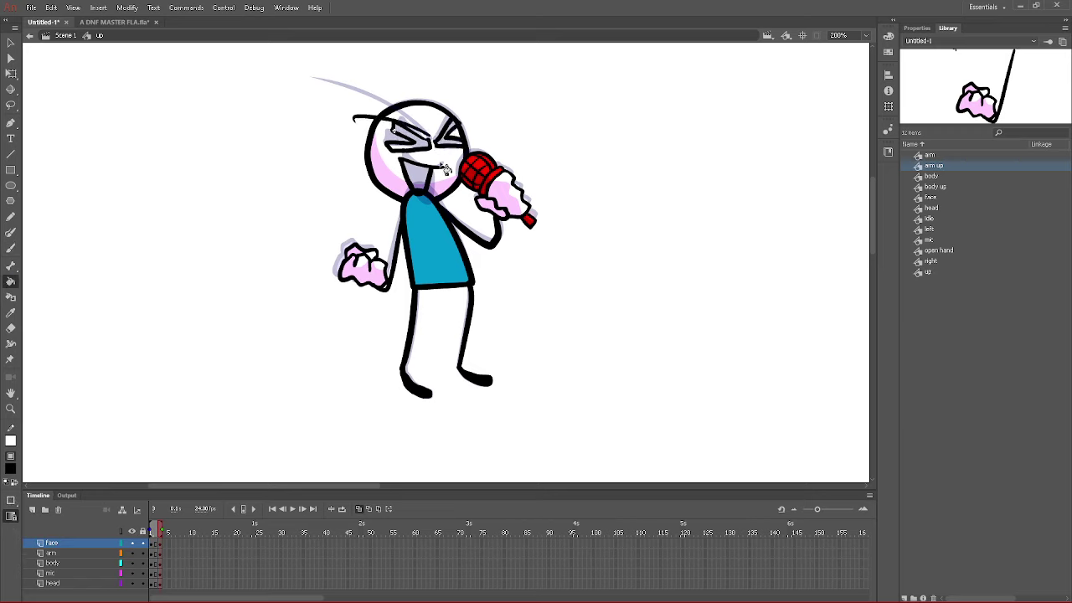
{"action": "left_click", "coordinate": [419, 139]}
{"action": "left_click", "coordinate": [450, 136]}
{"action": "left_click", "coordinate": [423, 176]}
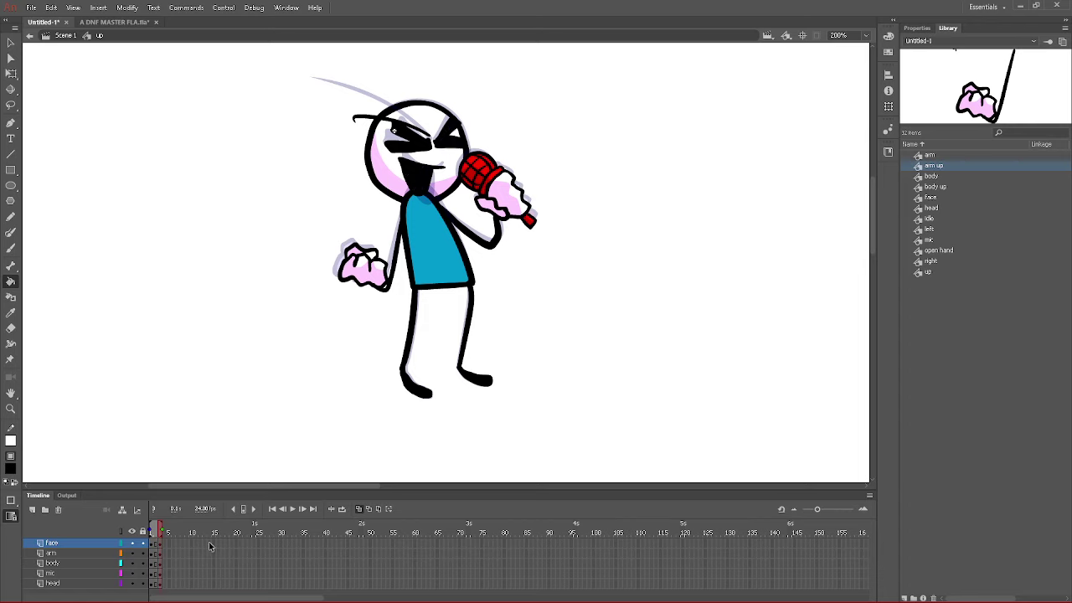
- Extend all five layers to frame 14 and play the animation
{"action": "left_click_drag", "start_coordinate": [210, 546], "coordinate": [210, 587]}
{"action": "key", "text": "F5"}
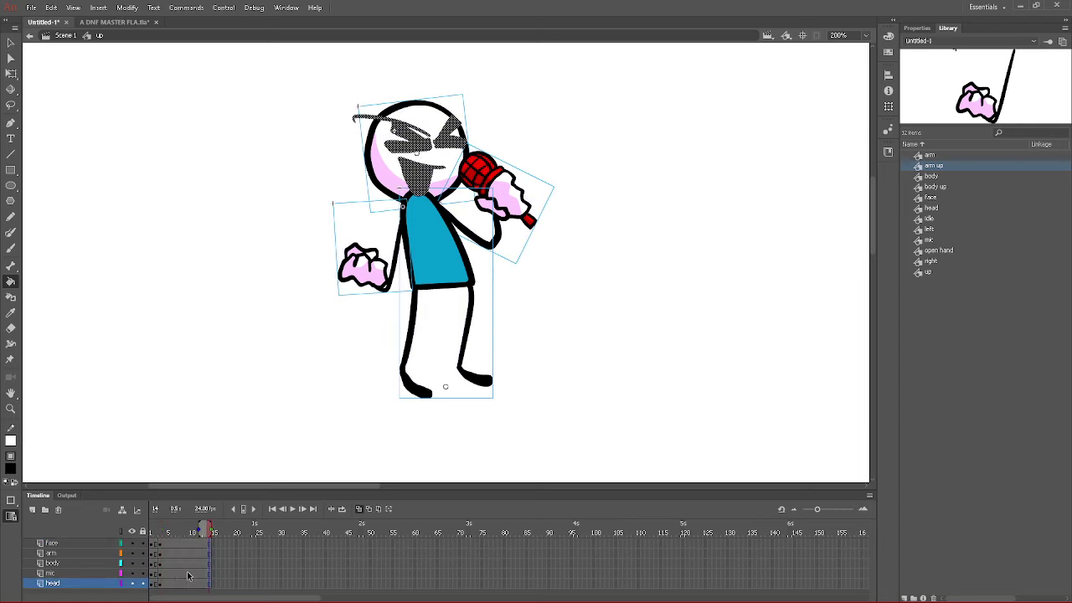
{"action": "key", "text": "Return"}
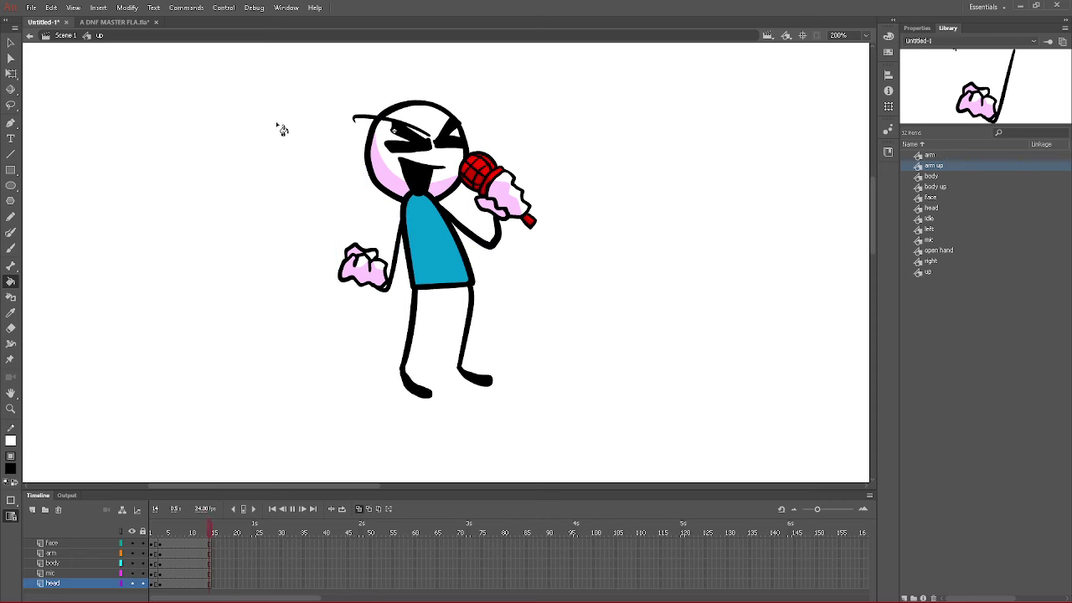
- Return to Scene 1, place the up symbol beside the last character, and play the scene
{"action": "left_click", "coordinate": [67, 36]}
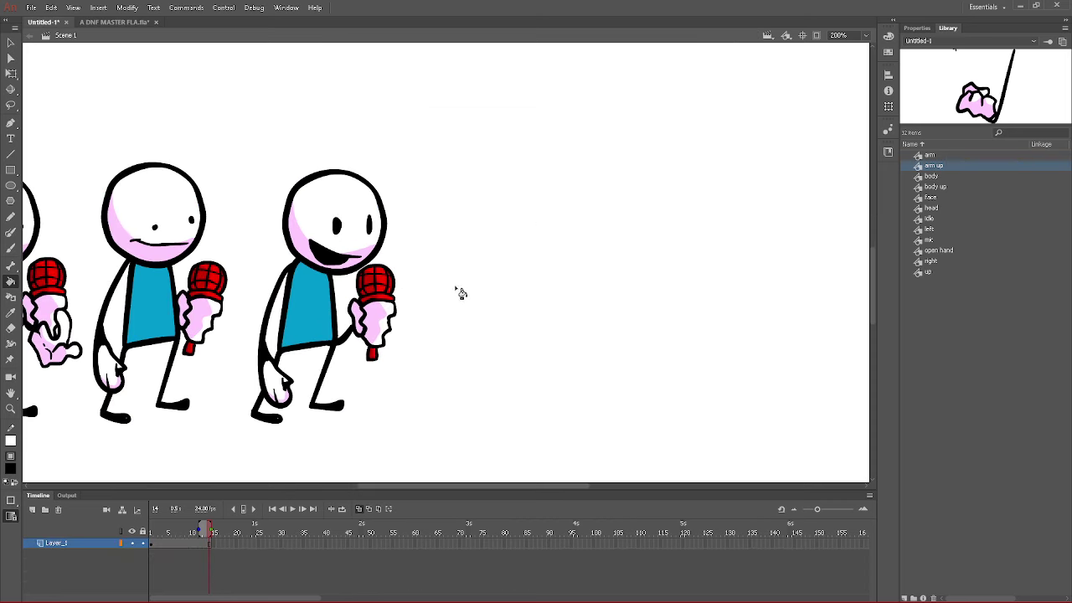
{"action": "left_click_drag", "start_coordinate": [921, 272], "coordinate": [502, 308]}
{"action": "key", "text": "v"}
{"action": "key", "text": "Return"}
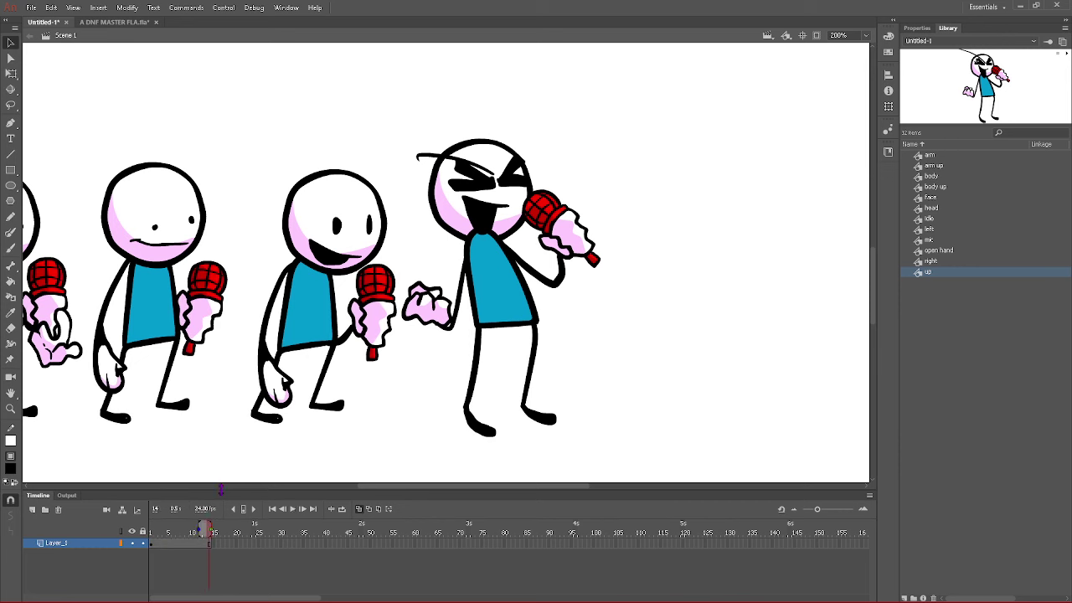
{"action": "left_click_drag", "start_coordinate": [379, 487], "coordinate": [445, 487]}
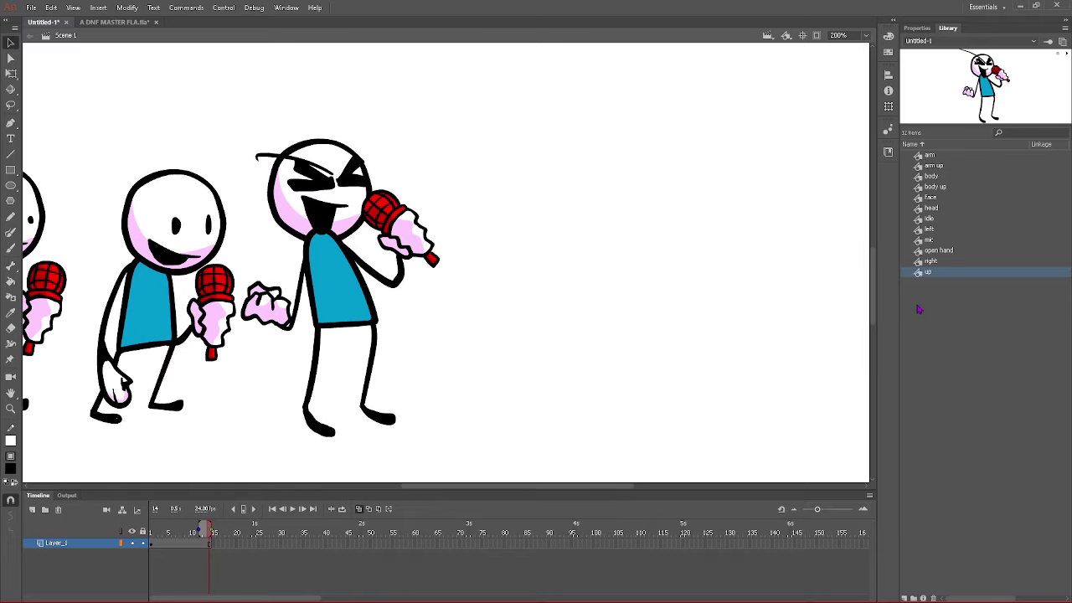
- Duplicate the up symbol in the library as a graphic symbol named down
{"action": "right_click", "coordinate": [939, 284]}
{"action": "key", "text": "Escape"}
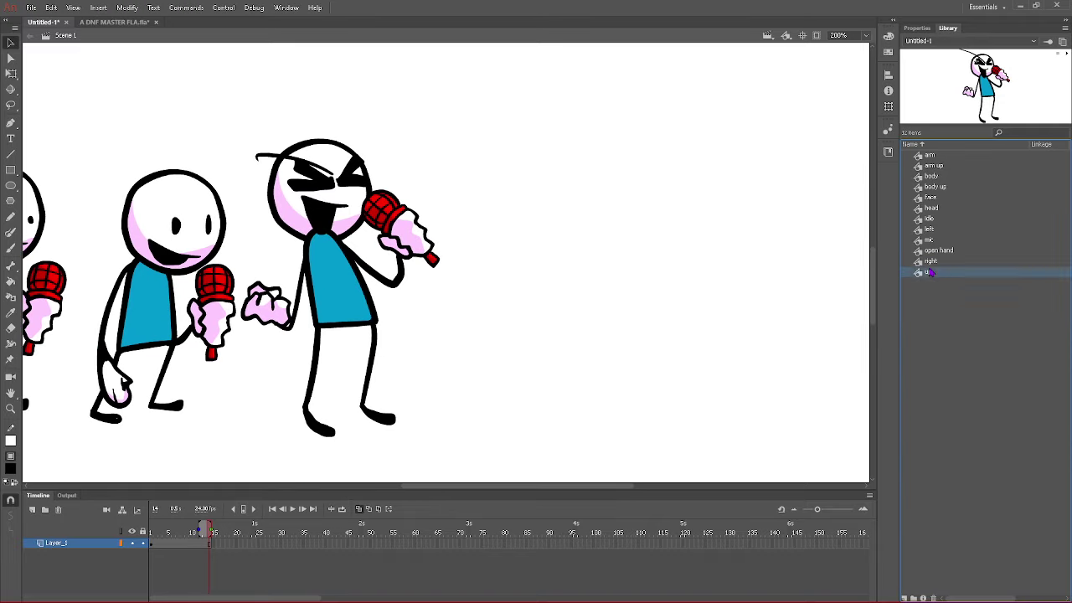
{"action": "right_click", "coordinate": [930, 263]}
{"action": "key", "text": "Escape"}
{"action": "right_click", "coordinate": [922, 273]}
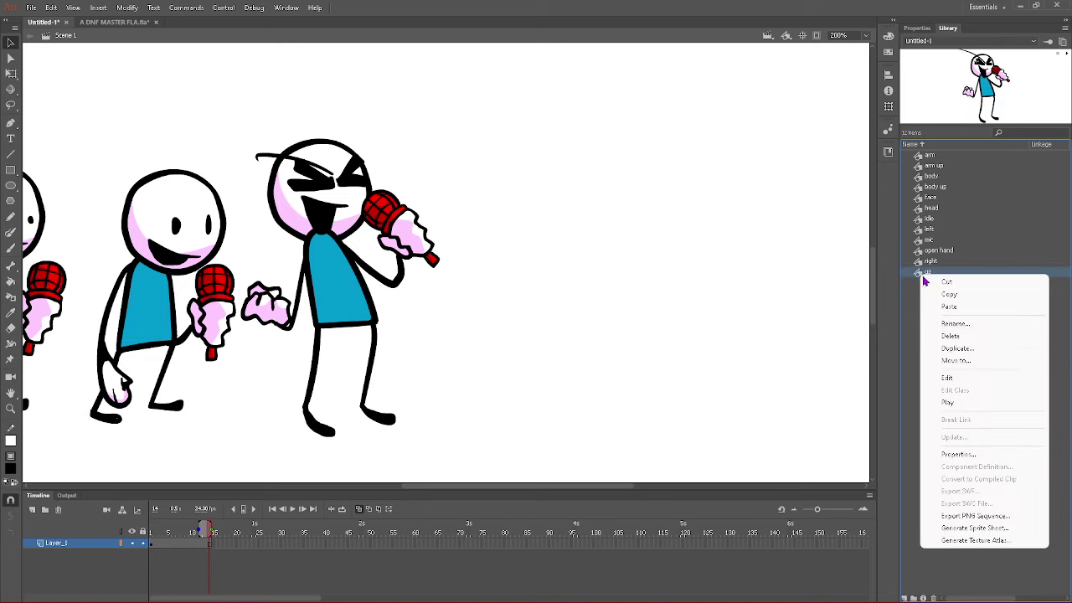
{"action": "left_click", "coordinate": [965, 348]}
{"action": "type", "text": "down"}
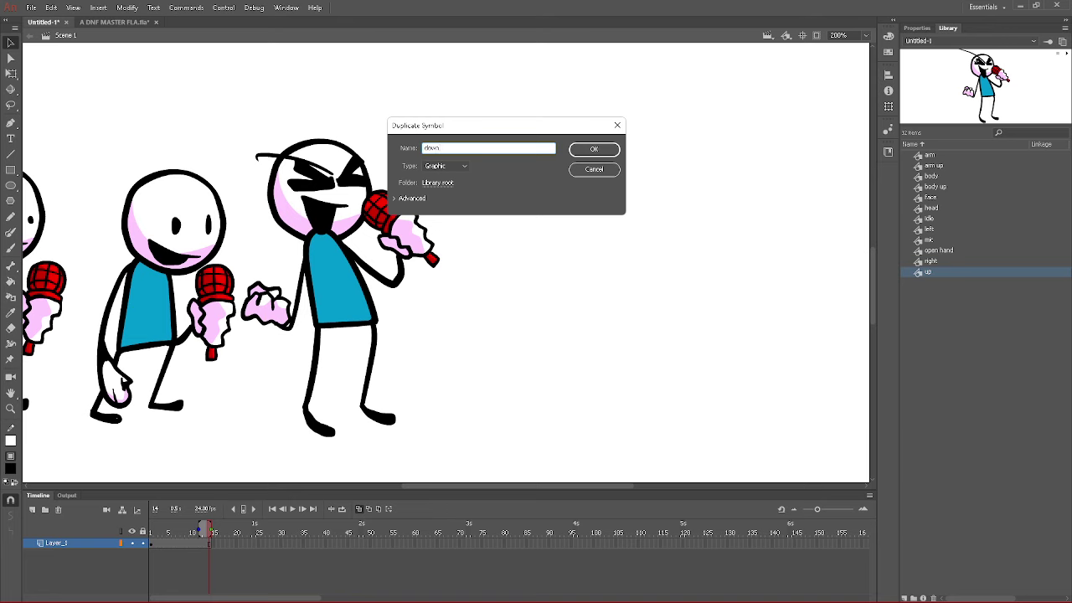
{"action": "key", "text": "Return"}
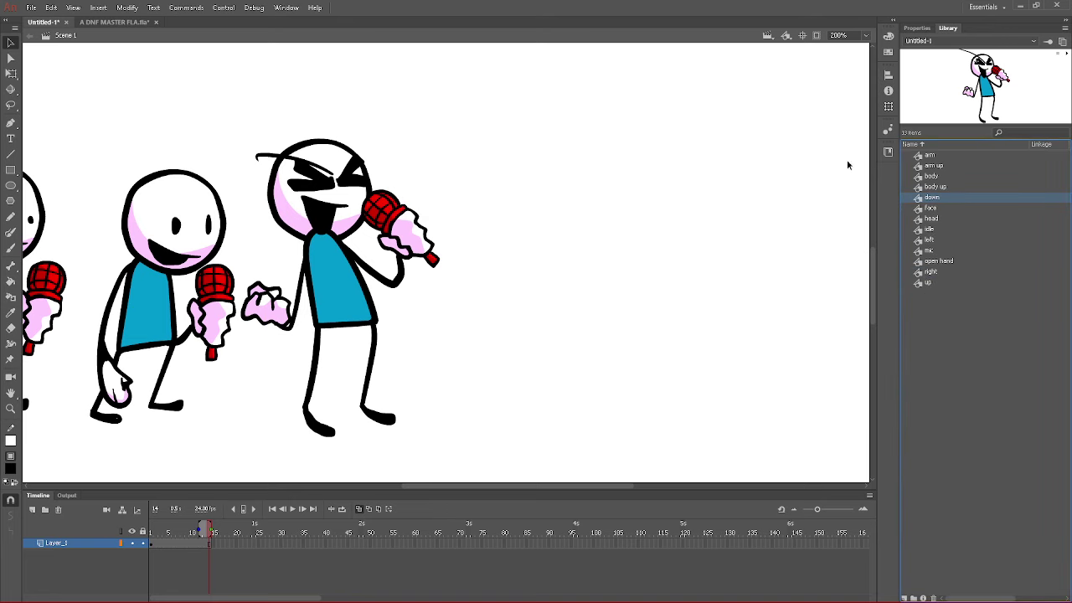
- Open the down symbol for editing and remove frames 3 to 14 from all five layers
{"action": "double_click", "coordinate": [921, 197]}
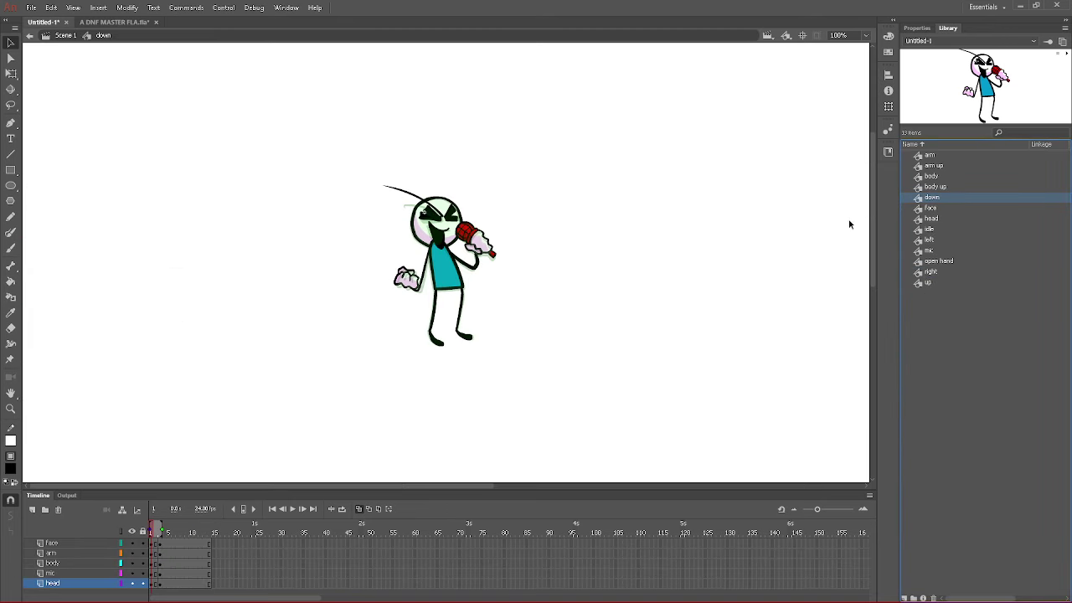
{"action": "left_click", "coordinate": [866, 35]}
{"action": "left_click", "coordinate": [842, 139]}
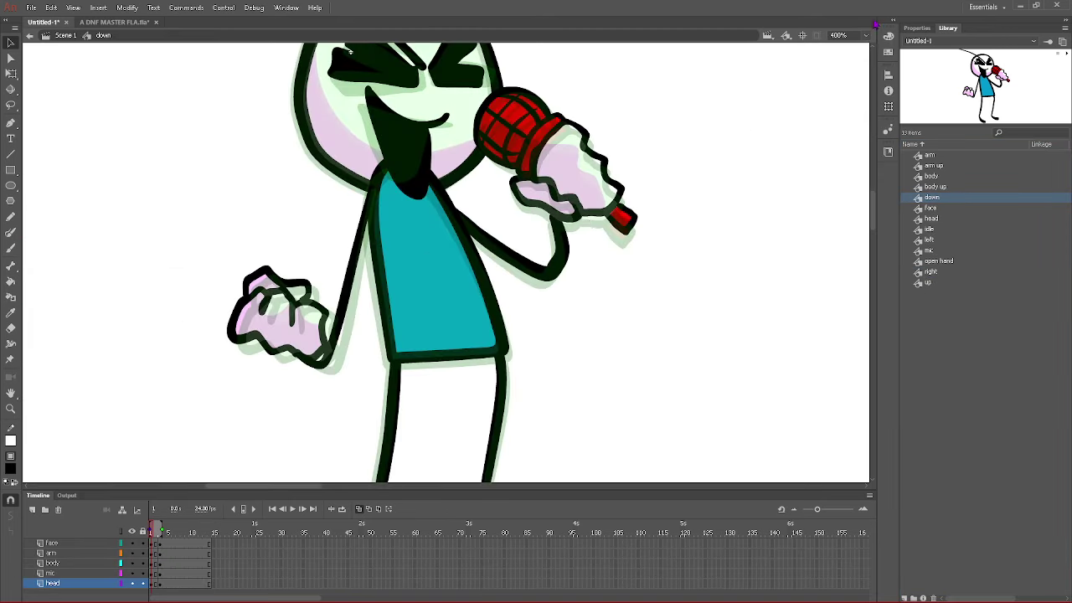
{"action": "left_click", "coordinate": [866, 35]}
{"action": "left_click", "coordinate": [843, 128]}
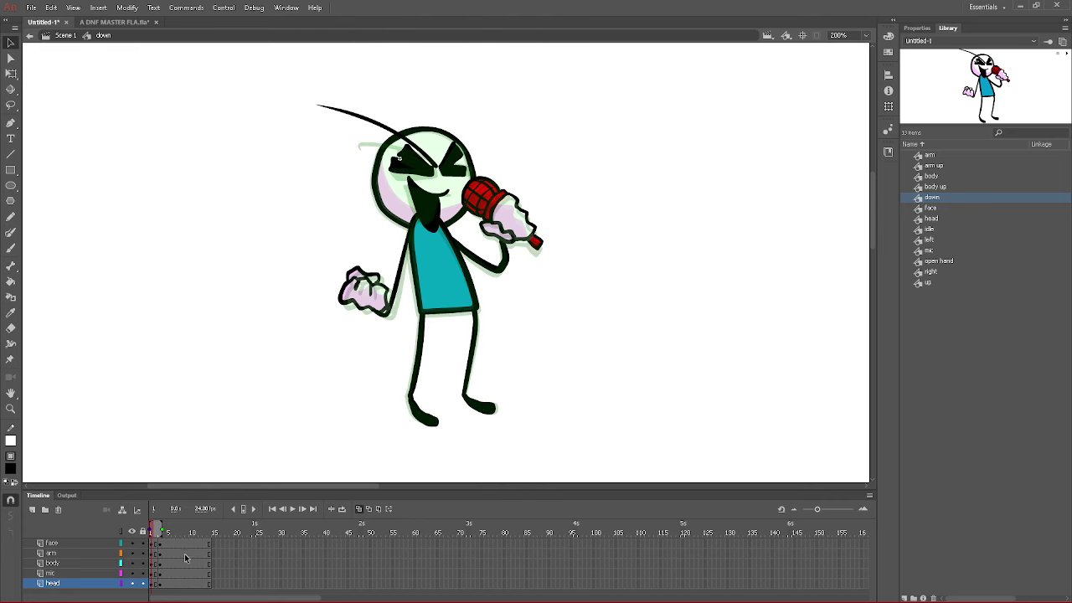
{"action": "left_click_drag", "start_coordinate": [212, 545], "coordinate": [163, 583]}
{"action": "right_click", "coordinate": [168, 581]}
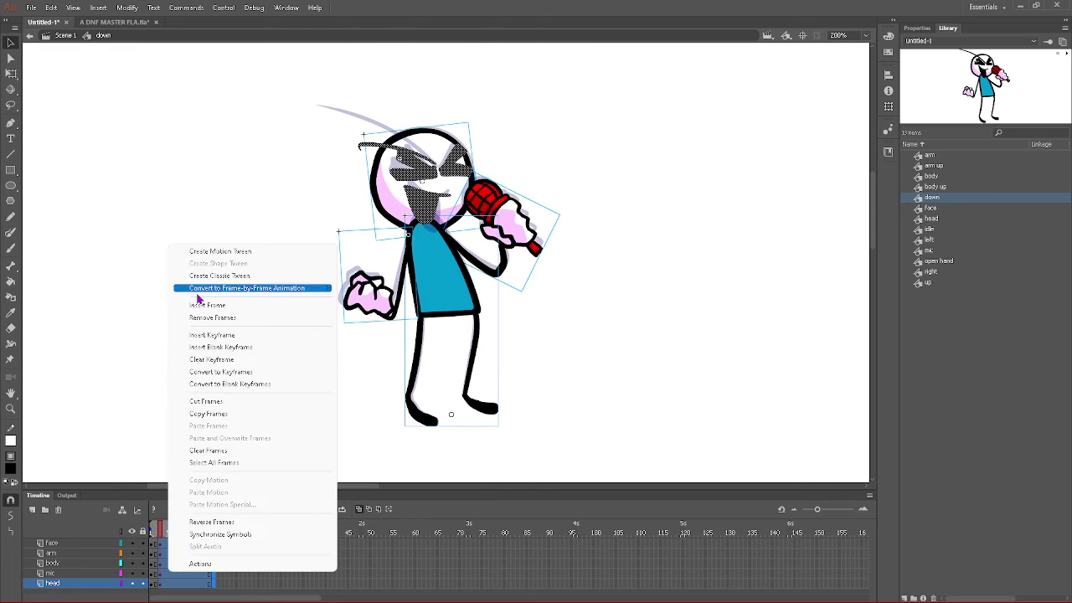
{"action": "left_click", "coordinate": [197, 319]}
- Delete the face drawing and the body from the remaining pose in the down symbol
{"action": "left_click", "coordinate": [152, 529]}
{"action": "left_click_drag", "start_coordinate": [152, 544], "coordinate": [154, 550]}
{"action": "key", "text": "Delete"}
{"action": "key", "text": "ctrl+z"}
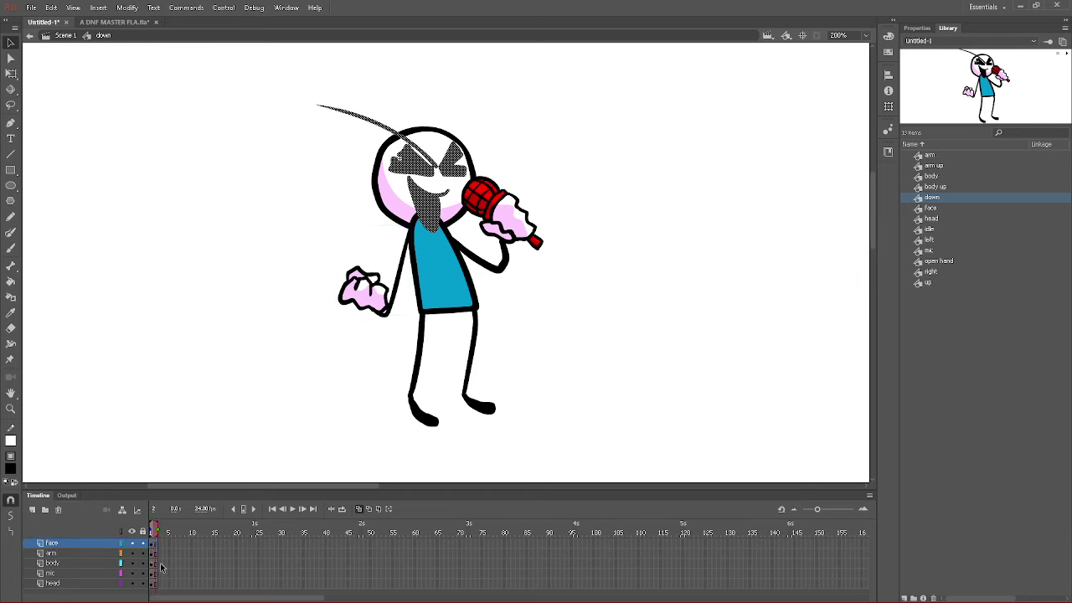
{"action": "key", "text": "Delete"}
{"action": "left_click", "coordinate": [420, 279]}
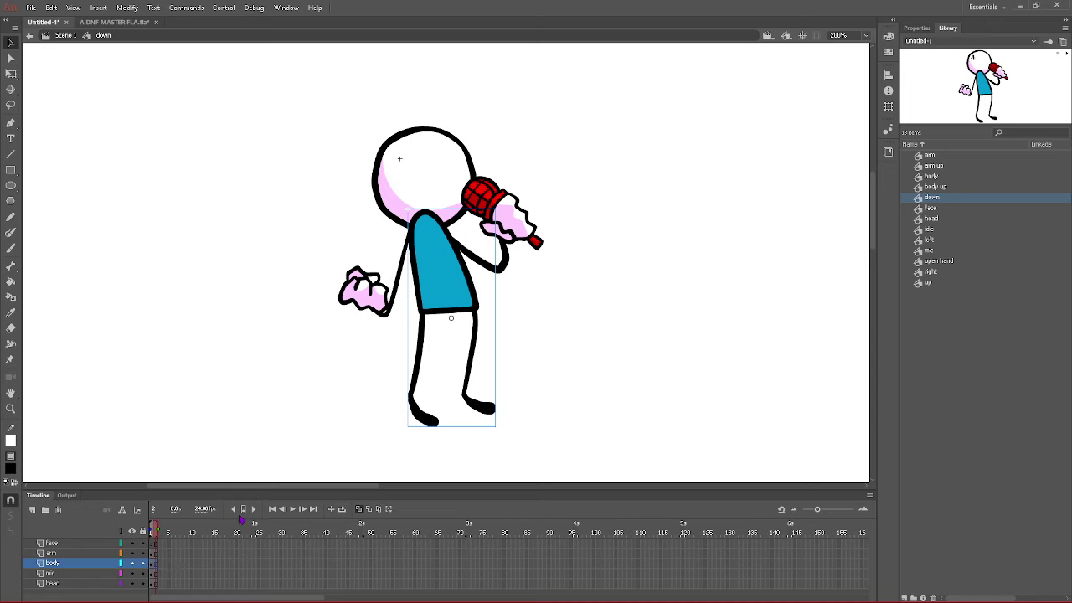
{"action": "key", "text": "Delete"}
- Draw the black outline of a crouching body with two bent legs in frame 2 of the body layer
{"action": "left_click", "coordinate": [11, 249]}
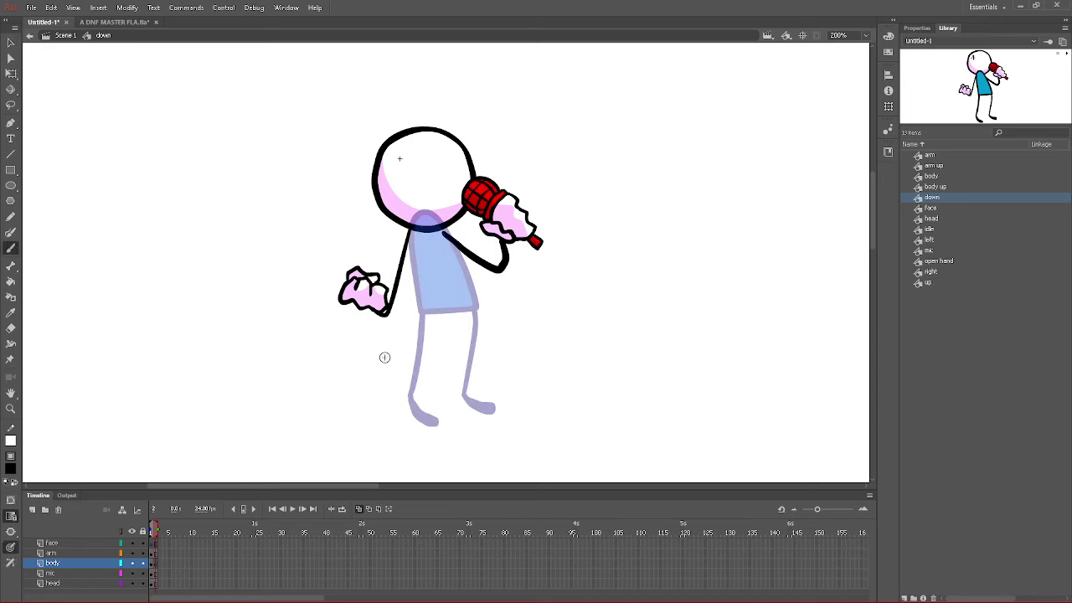
{"action": "mouse_move", "coordinate": [466, 363]}
{"action": "left_mouse_down"}
{"action": "mouse_move", "coordinate": [538, 366]}
{"action": "mouse_move", "coordinate": [522, 404]}
{"action": "left_mouse_up"}
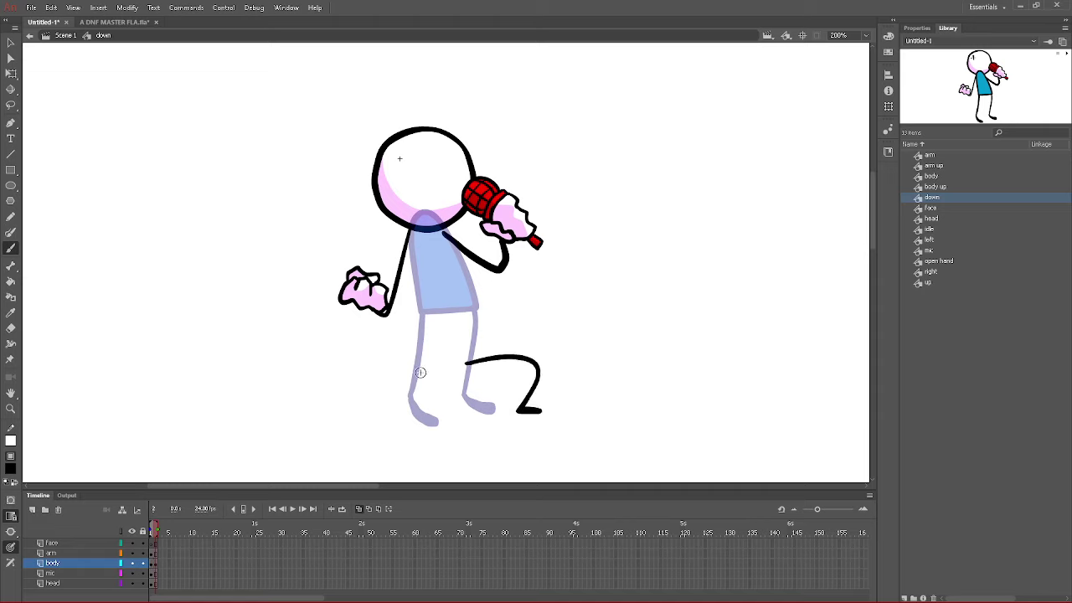
{"action": "mouse_move", "coordinate": [408, 358]}
{"action": "left_mouse_down"}
{"action": "mouse_move", "coordinate": [388, 412]}
{"action": "mouse_move", "coordinate": [413, 382]}
{"action": "mouse_move", "coordinate": [416, 401]}
{"action": "mouse_move", "coordinate": [358, 392]}
{"action": "left_mouse_up"}
{"action": "key", "text": "ctrl+z"}
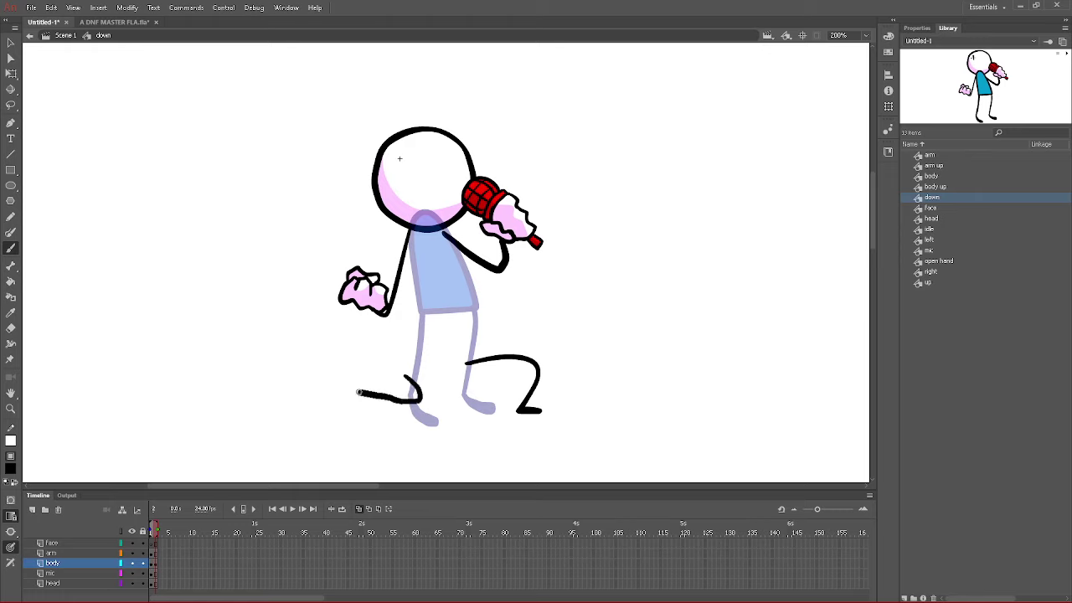
{"action": "mouse_move", "coordinate": [465, 363]}
{"action": "left_mouse_down"}
{"action": "mouse_move", "coordinate": [406, 374]}
{"action": "mouse_move", "coordinate": [394, 356]}
{"action": "mouse_move", "coordinate": [423, 308]}
{"action": "mouse_move", "coordinate": [451, 299]}
{"action": "mouse_move", "coordinate": [469, 311]}
{"action": "mouse_move", "coordinate": [427, 353]}
{"action": "mouse_move", "coordinate": [456, 346]}
{"action": "mouse_move", "coordinate": [466, 355]}
{"action": "mouse_move", "coordinate": [450, 368]}
{"action": "mouse_move", "coordinate": [437, 367]}
{"action": "mouse_move", "coordinate": [454, 348]}
{"action": "mouse_move", "coordinate": [420, 363]}
{"action": "left_mouse_up"}
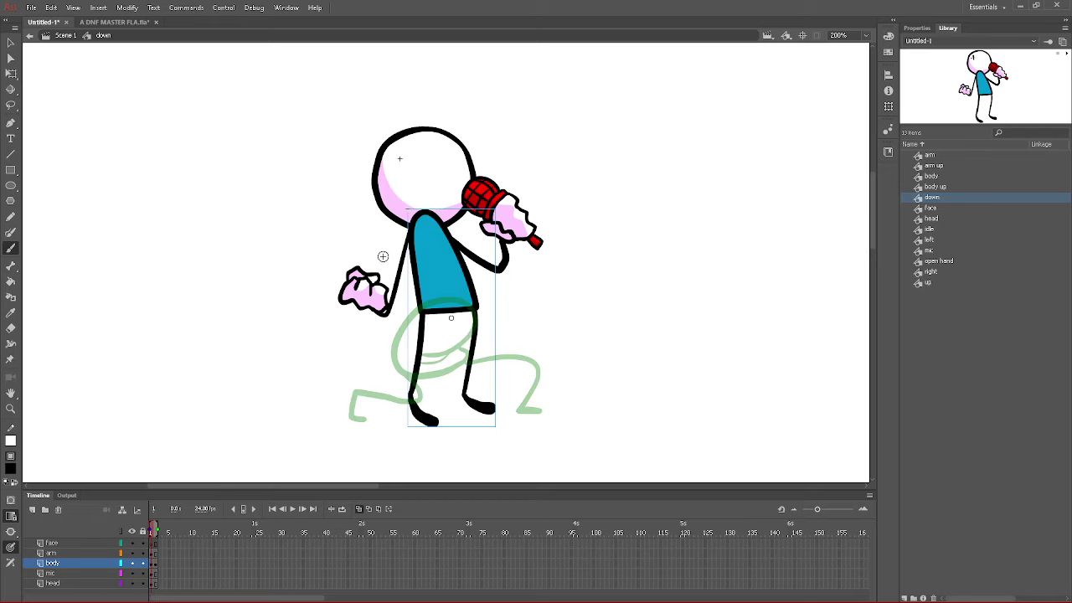
- Sample the blue of the standing body's shirt and fill the crouching torso with it
{"action": "left_click", "coordinate": [11, 313]}
{"action": "left_click", "coordinate": [447, 261]}
{"action": "key", "text": "."}
{"action": "left_click", "coordinate": [409, 333]}
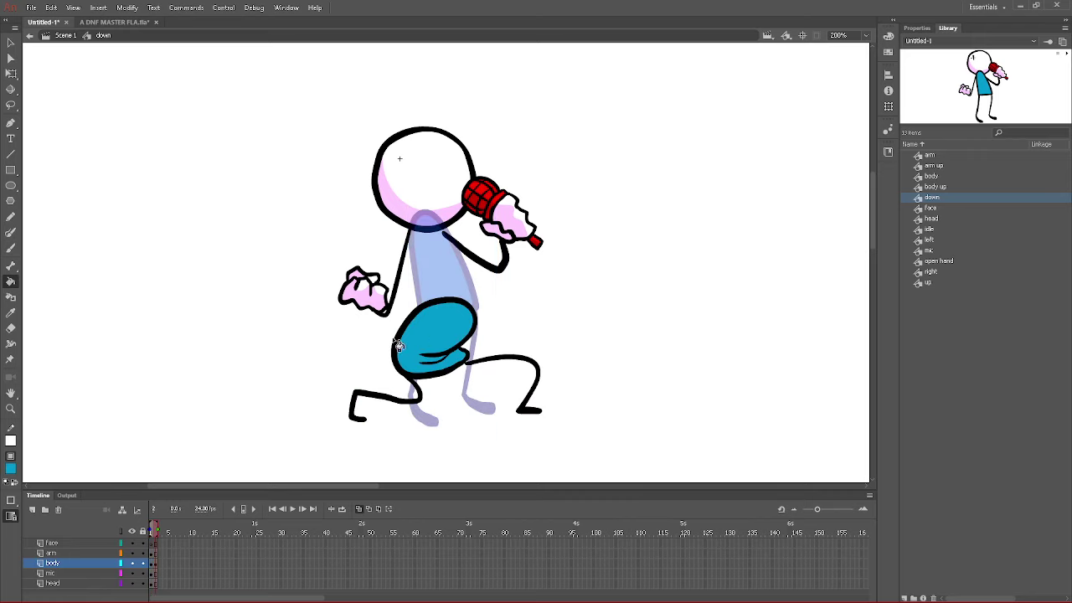
- Remove the frame holding the standing body from the body layer
{"action": "left_click", "coordinate": [10, 250]}
{"action": "right_click", "coordinate": [153, 563]}
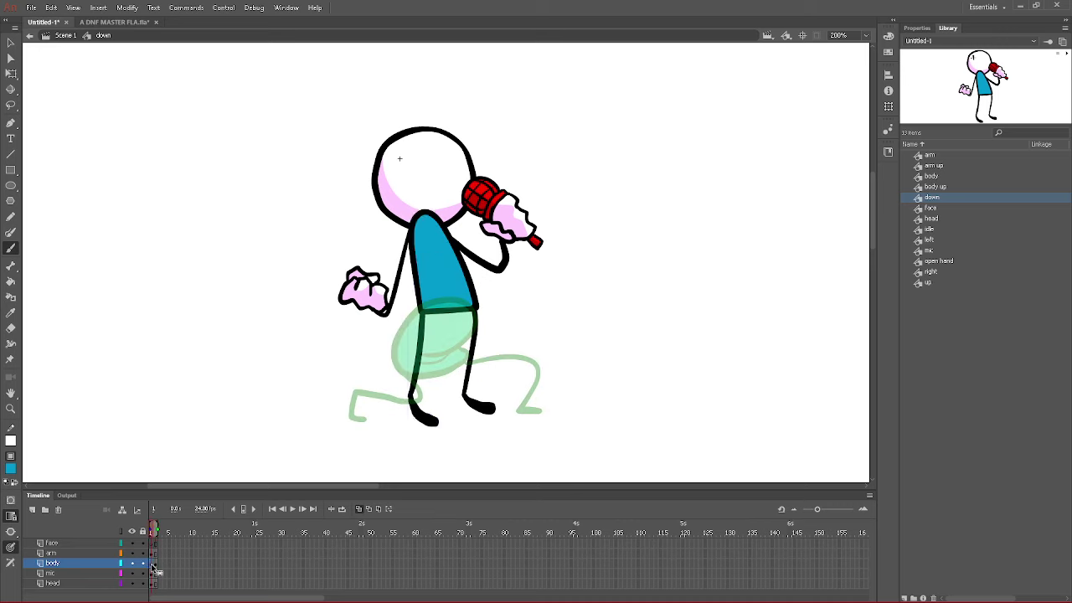
{"action": "left_click", "coordinate": [188, 318]}
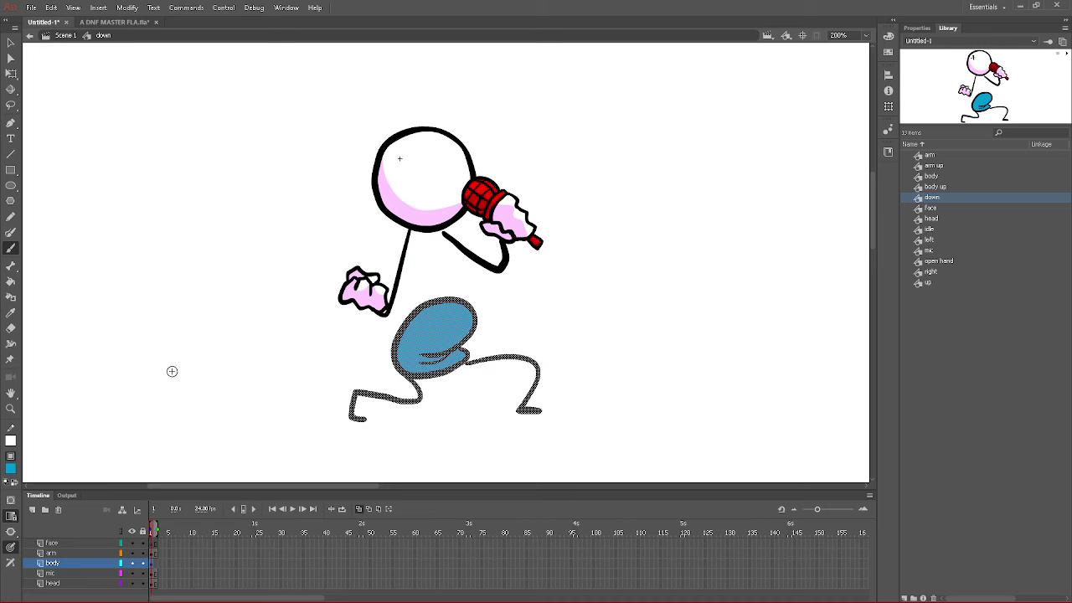
- Delete the old free arm and draw a black arm reaching to the ground with an open hand
{"action": "left_click", "coordinate": [154, 553]}
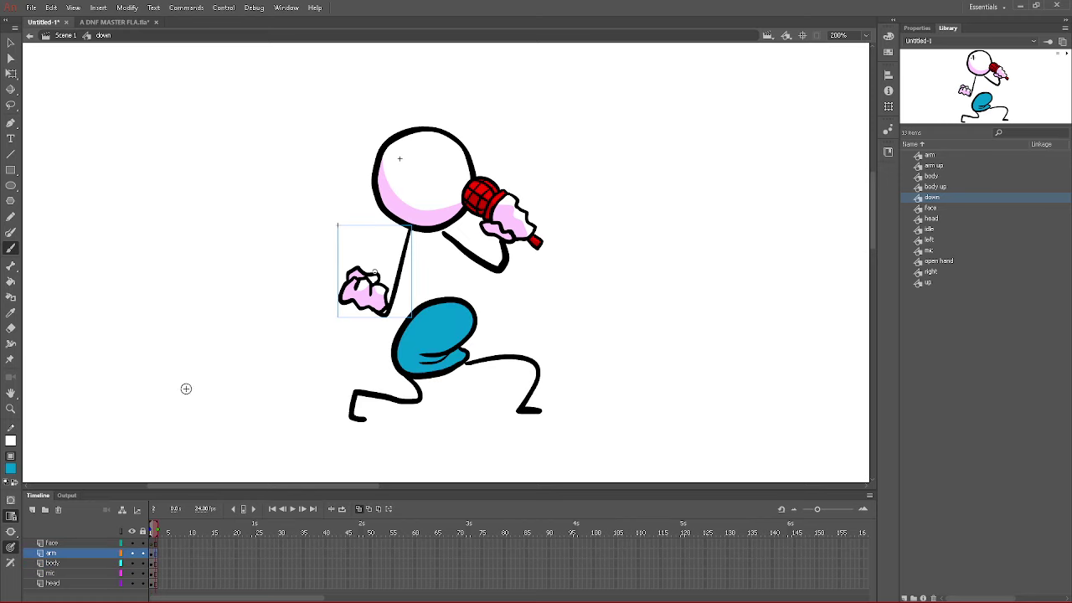
{"action": "key", "text": "Delete"}
{"action": "left_click", "coordinate": [13, 472]}
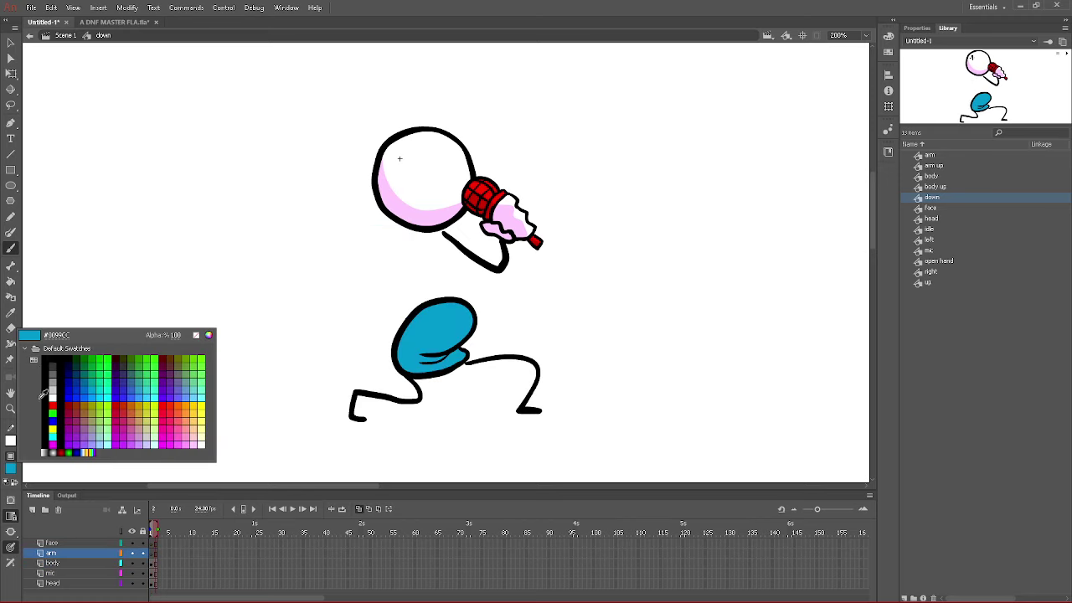
{"action": "left_click", "coordinate": [52, 354]}
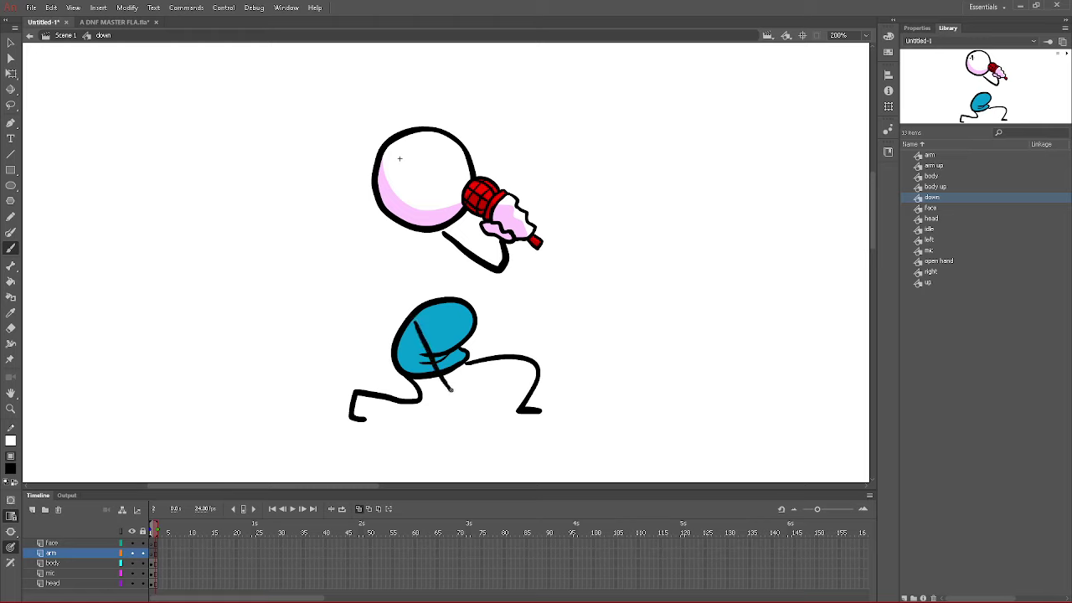
{"action": "left_click_drag", "start_coordinate": [450, 388], "coordinate": [460, 393]}
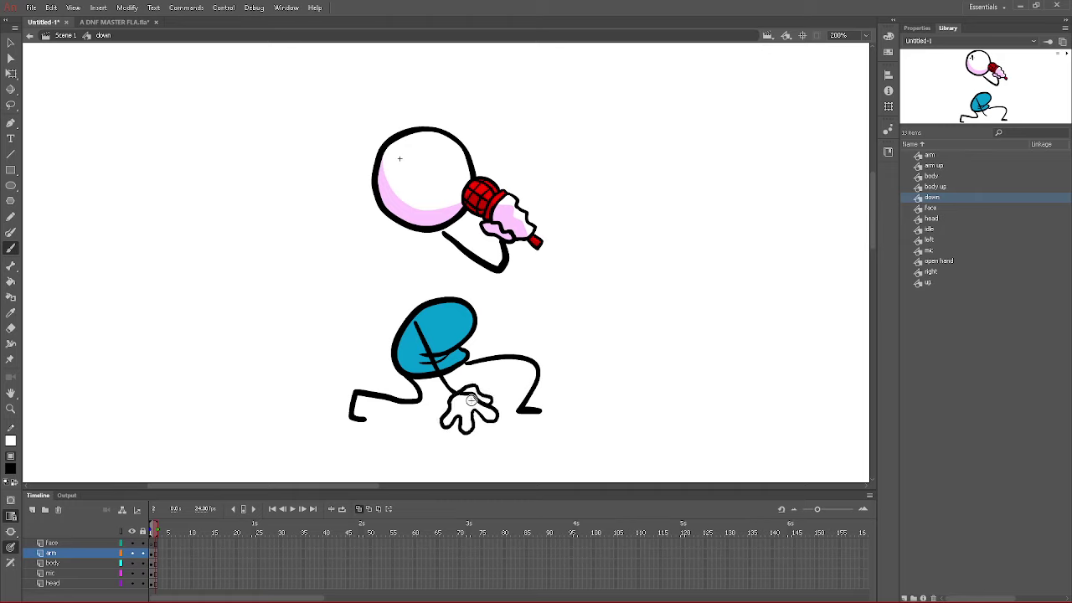
- Fill the open hand on the ground with white
{"action": "left_click", "coordinate": [12, 483]}
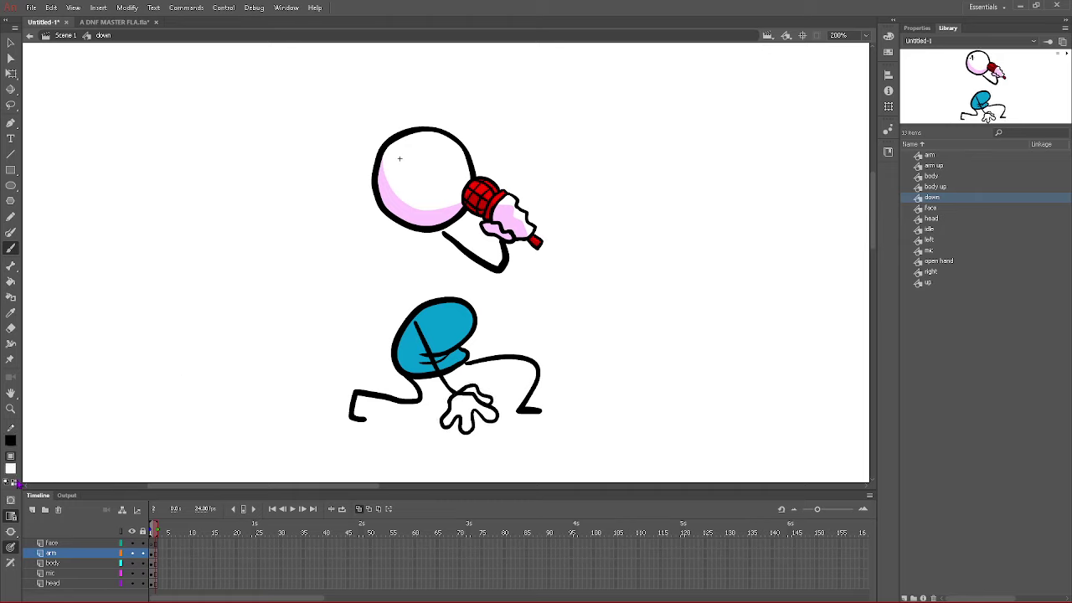
{"action": "left_click", "coordinate": [11, 282]}
{"action": "left_click", "coordinate": [11, 249]}
{"action": "left_click", "coordinate": [11, 282]}
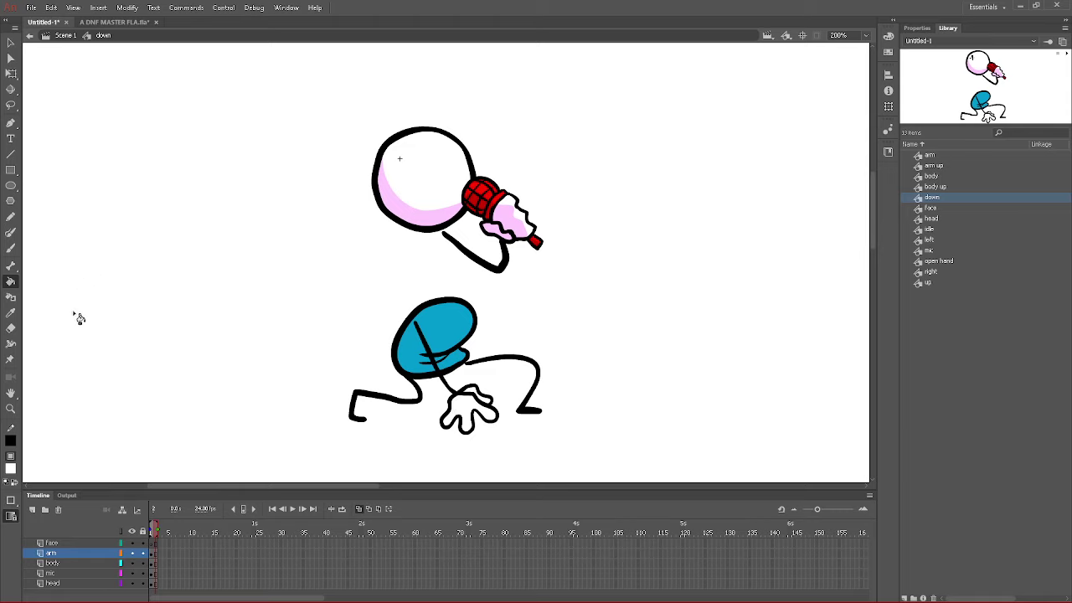
{"action": "left_click", "coordinate": [11, 248]}
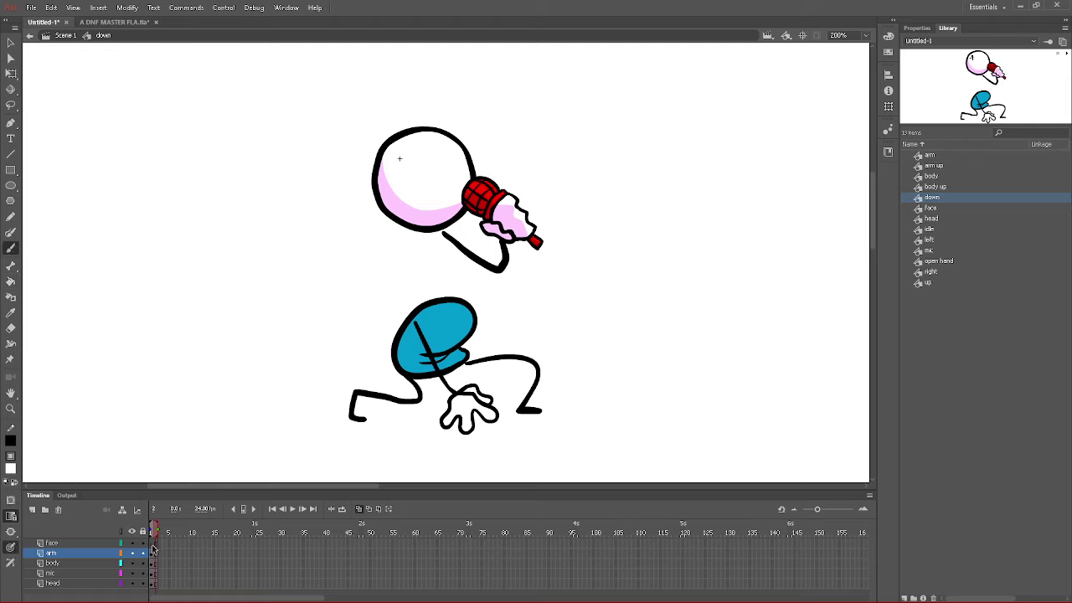
- Lower the head onto the crouching body and place the head layer directly below the face layer
{"action": "left_click", "coordinate": [11, 42]}
{"action": "left_click", "coordinate": [406, 189]}
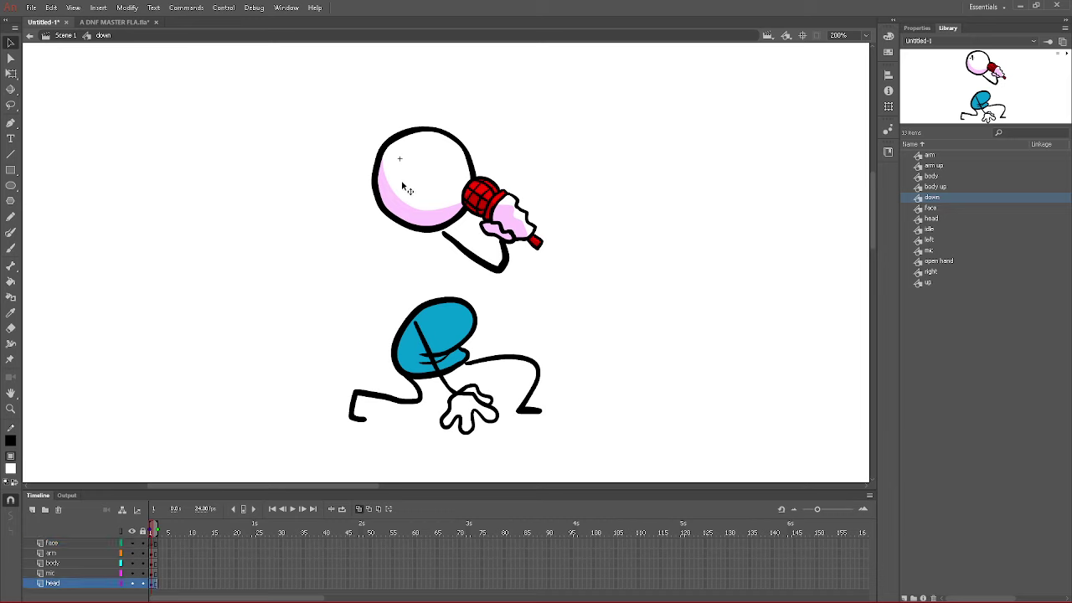
{"action": "left_click_drag", "start_coordinate": [406, 189], "coordinate": [439, 284]}
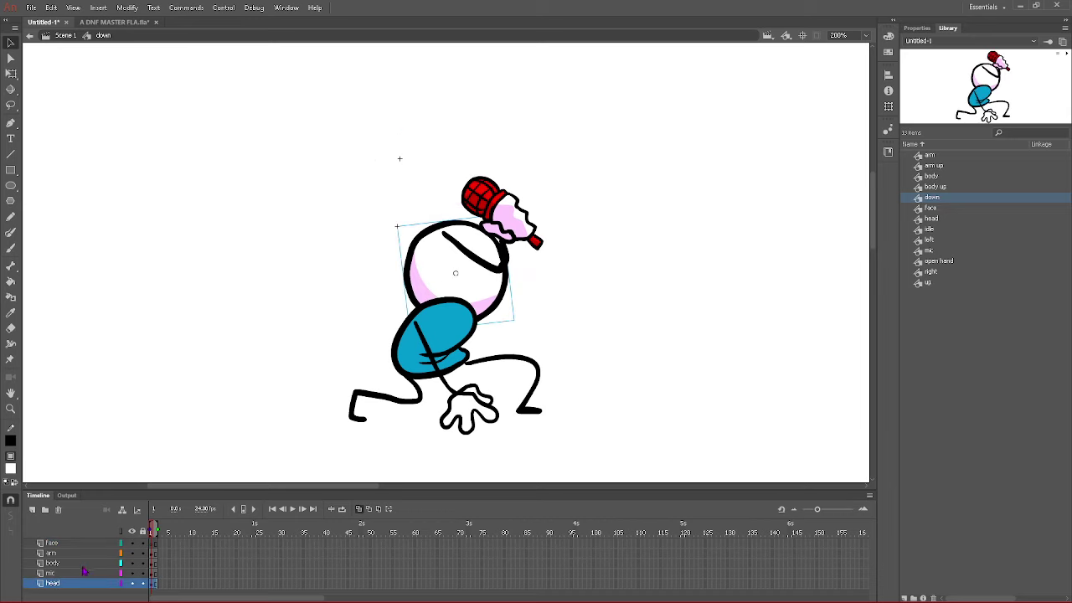
{"action": "mouse_move", "coordinate": [76, 588]}
{"action": "left_mouse_down"}
{"action": "mouse_move", "coordinate": [74, 542]}
{"action": "mouse_move", "coordinate": [73, 553]}
{"action": "left_mouse_up"}
{"action": "left_click_drag", "start_coordinate": [468, 315], "coordinate": [474, 332]}
- Try moving and rotating the existing microphone arm beside the lowered head, and delete it from the mic layer
{"action": "left_click_drag", "start_coordinate": [517, 239], "coordinate": [546, 325]}
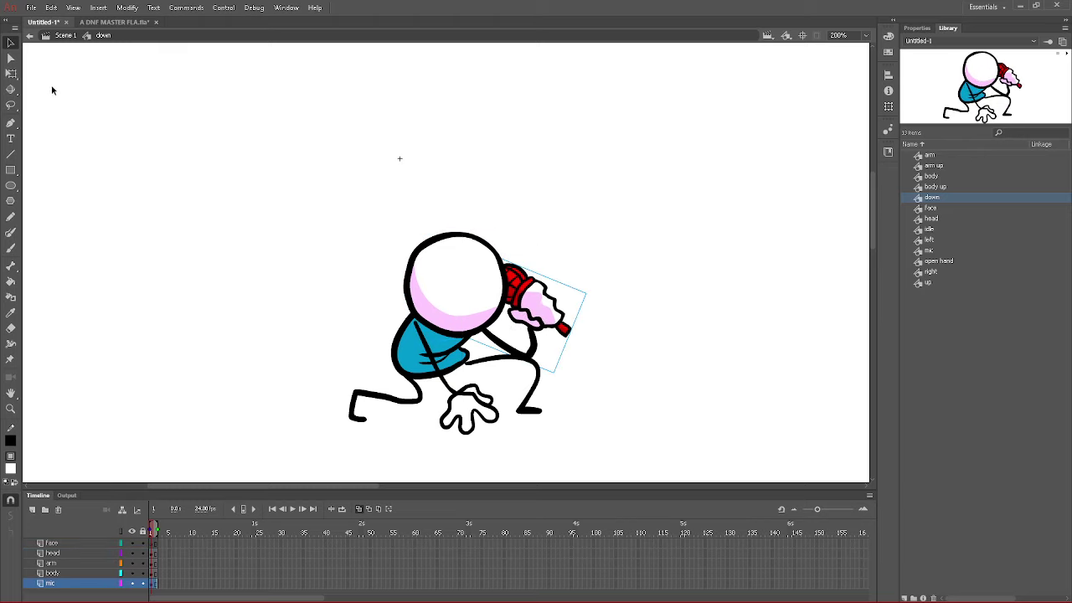
{"action": "key", "text": "q"}
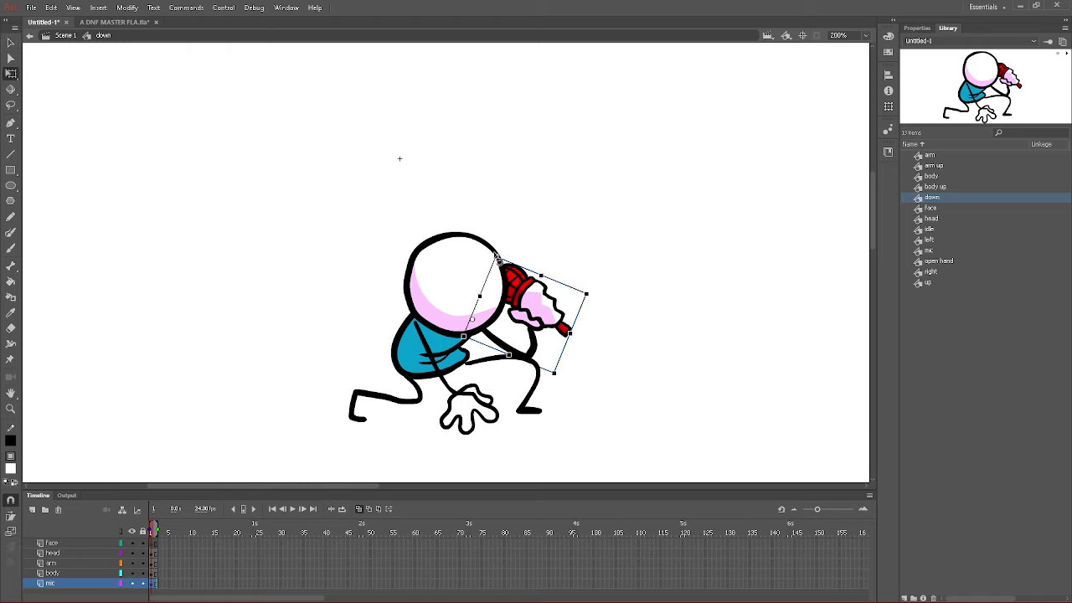
{"action": "left_click_drag", "start_coordinate": [499, 257], "coordinate": [548, 315]}
{"action": "key", "text": "Delete"}
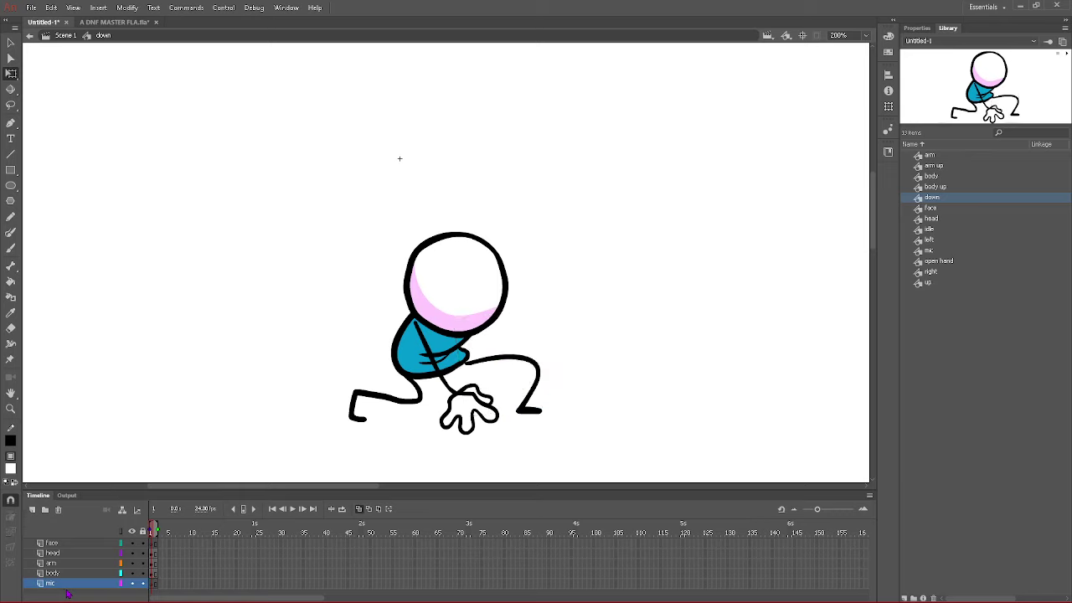
- Place the mic layer above the head layer and draw a black outlined hand gripping a microphone below the head
{"action": "left_click", "coordinate": [11, 247]}
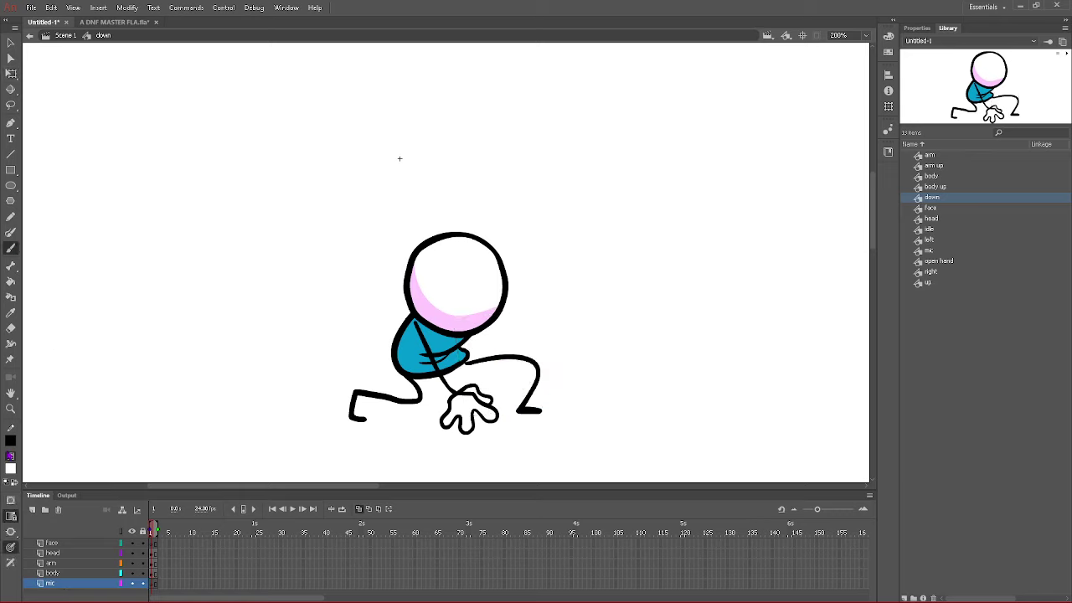
{"action": "left_click", "coordinate": [13, 483]}
{"action": "left_click_drag", "start_coordinate": [67, 589], "coordinate": [60, 554]}
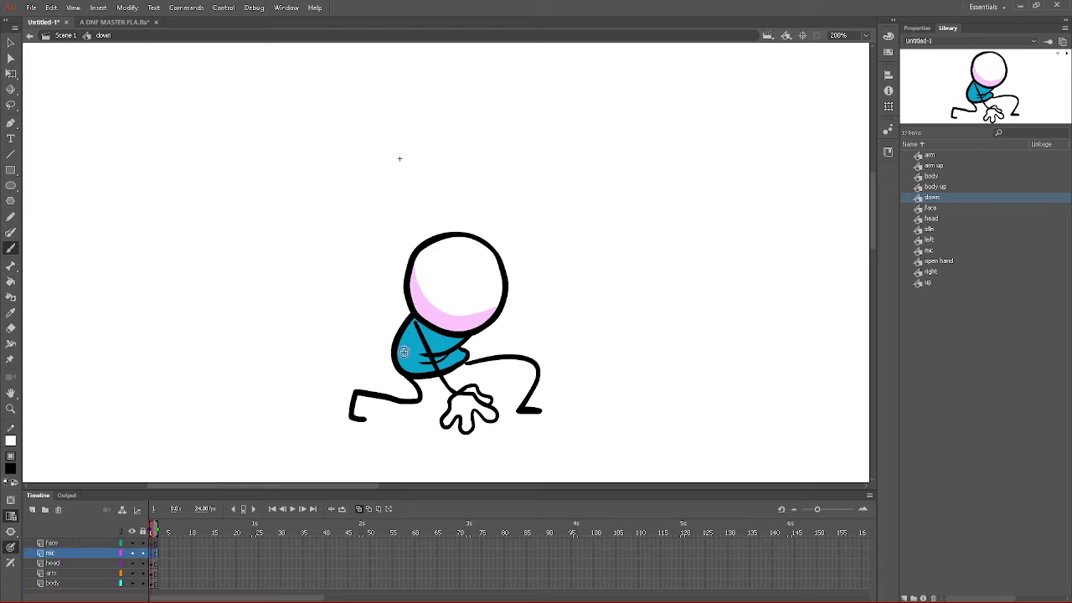
{"action": "mouse_move", "coordinate": [495, 317]}
{"action": "left_mouse_down"}
{"action": "mouse_move", "coordinate": [491, 363]}
{"action": "mouse_move", "coordinate": [463, 354]}
{"action": "mouse_move", "coordinate": [475, 315]}
{"action": "mouse_move", "coordinate": [510, 346]}
{"action": "mouse_move", "coordinate": [491, 366]}
{"action": "mouse_move", "coordinate": [466, 348]}
{"action": "mouse_move", "coordinate": [506, 325]}
{"action": "left_mouse_up"}
{"action": "key", "text": "ctrl+z"}
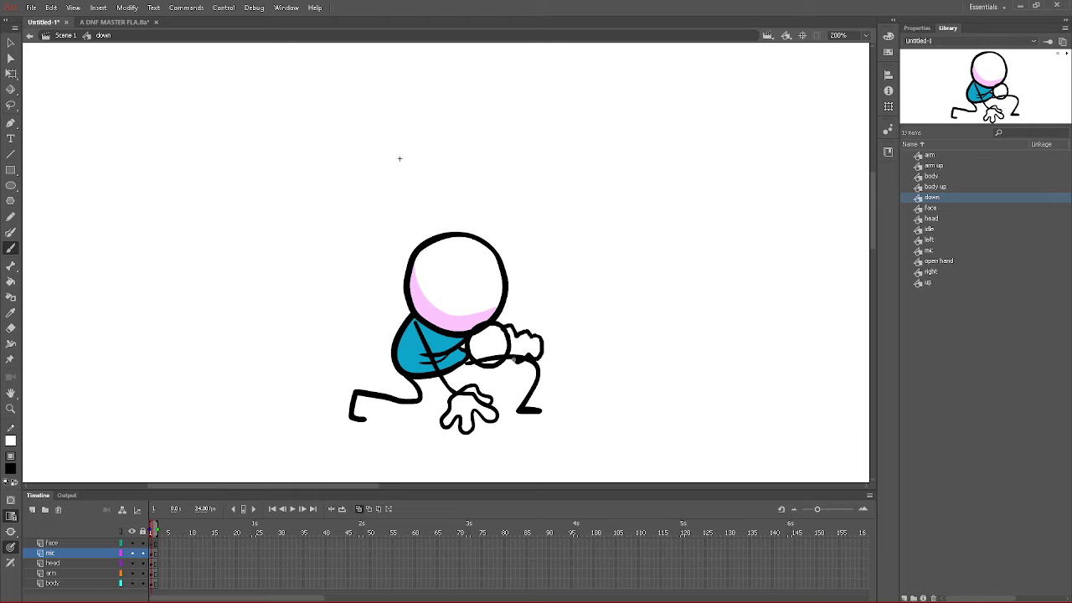
{"action": "mouse_move", "coordinate": [514, 359]}
{"action": "left_mouse_down"}
{"action": "mouse_move", "coordinate": [500, 366]}
{"action": "mouse_move", "coordinate": [543, 352]}
{"action": "mouse_move", "coordinate": [499, 317]}
{"action": "mouse_move", "coordinate": [471, 347]}
{"action": "mouse_move", "coordinate": [477, 359]}
{"action": "mouse_move", "coordinate": [475, 338]}
{"action": "mouse_move", "coordinate": [491, 355]}
{"action": "left_mouse_up"}
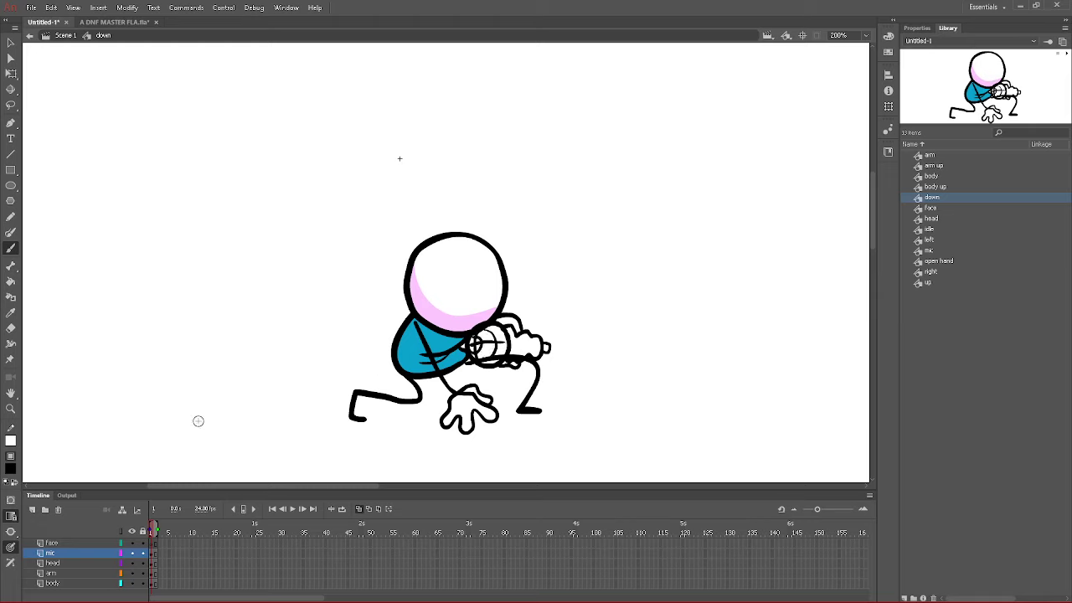
- Paint the microphone red with #FF0000 and shade it with #CC0000
{"action": "left_click", "coordinate": [11, 469]}
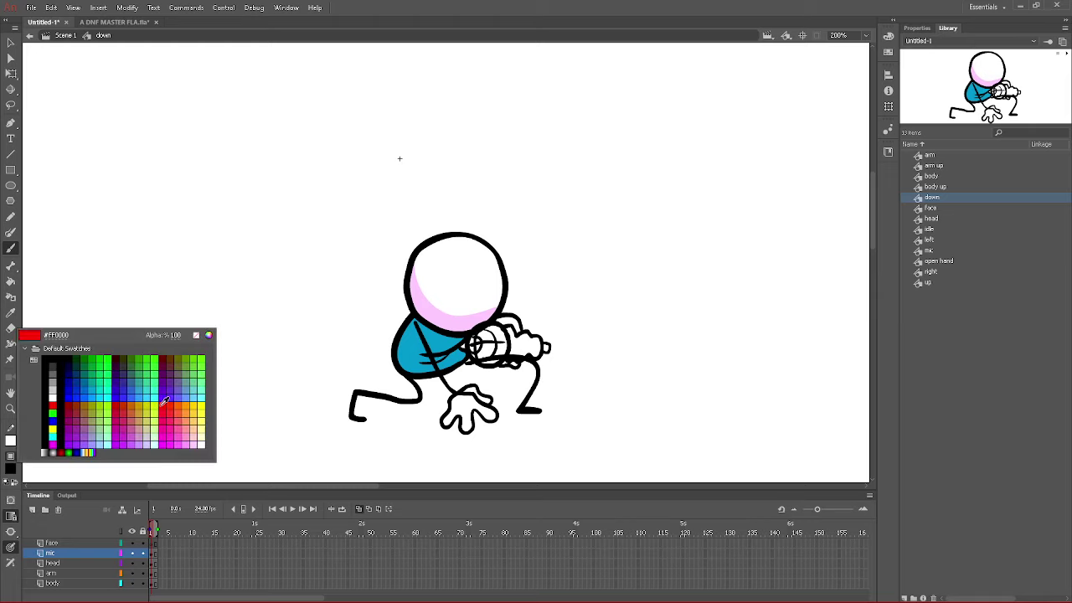
{"action": "left_click", "coordinate": [163, 403]}
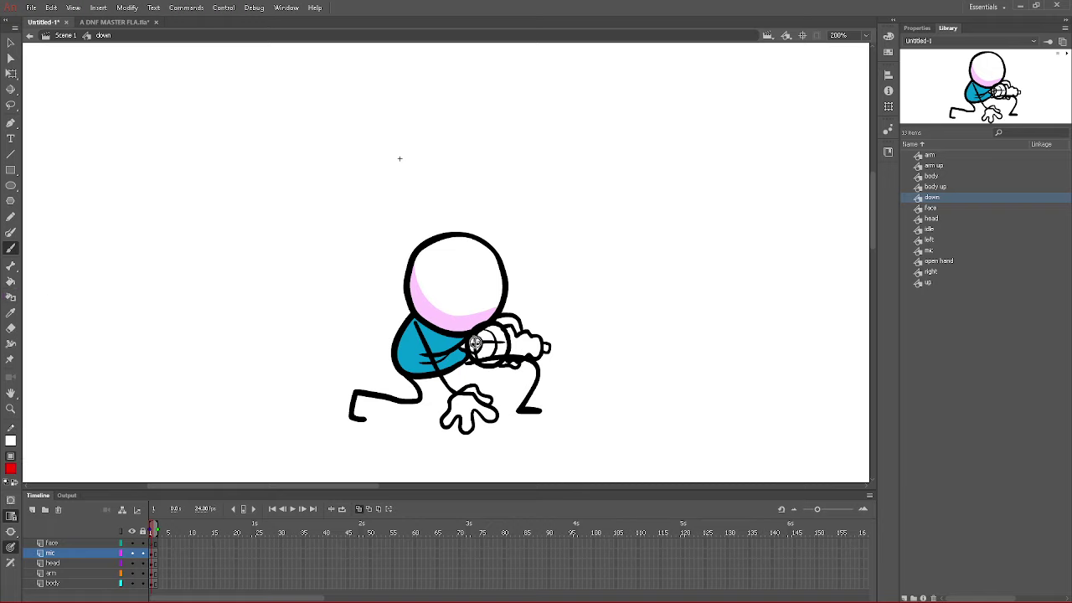
{"action": "mouse_move", "coordinate": [475, 343]}
{"action": "left_mouse_down"}
{"action": "mouse_move", "coordinate": [507, 341]}
{"action": "mouse_move", "coordinate": [490, 335]}
{"action": "mouse_move", "coordinate": [502, 332]}
{"action": "left_mouse_up"}
{"action": "left_click", "coordinate": [10, 469]}
{"action": "key", "text": "Escape"}
{"action": "mouse_move", "coordinate": [472, 355]}
{"action": "left_mouse_down"}
{"action": "mouse_move", "coordinate": [491, 345]}
{"action": "mouse_move", "coordinate": [484, 357]}
{"action": "mouse_move", "coordinate": [500, 360]}
{"action": "mouse_move", "coordinate": [485, 349]}
{"action": "left_mouse_up"}
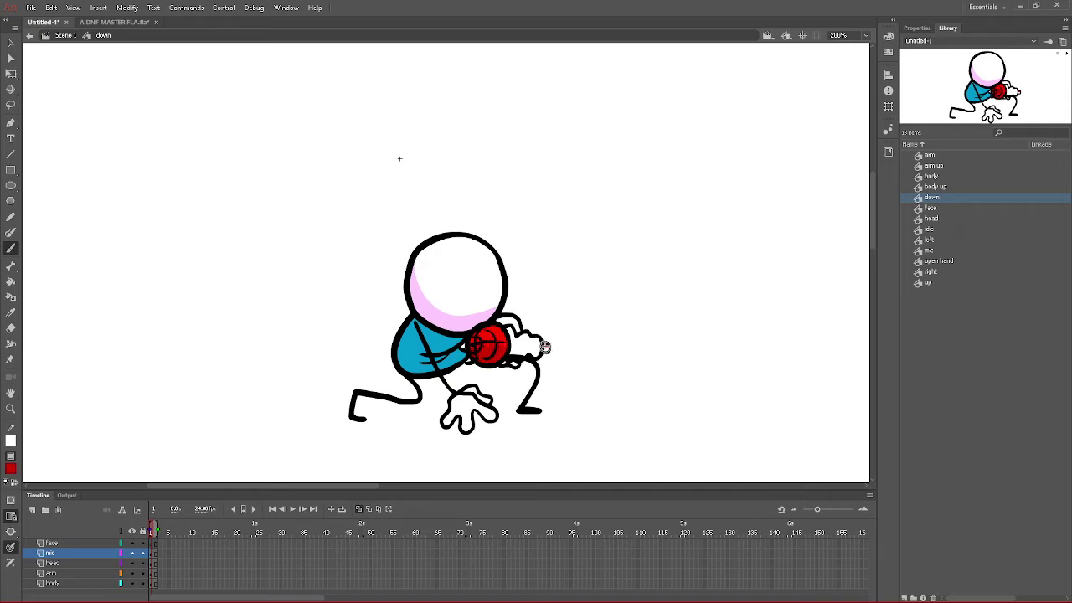
- Shade the hand gripping the microphone pale pink and fill the rest of it white
{"action": "left_click", "coordinate": [12, 471]}
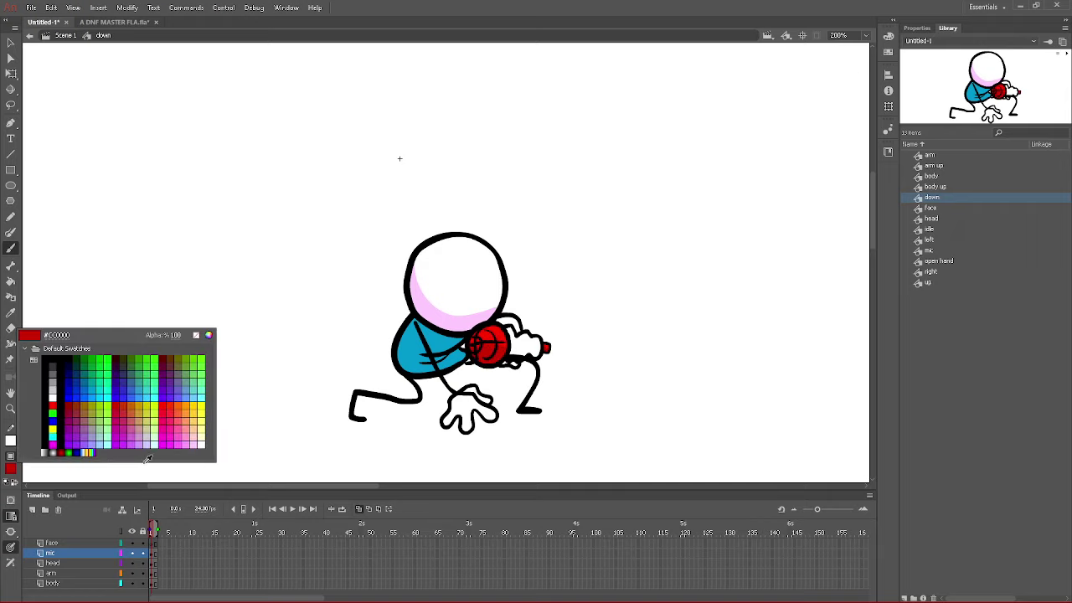
{"action": "left_click", "coordinate": [199, 443]}
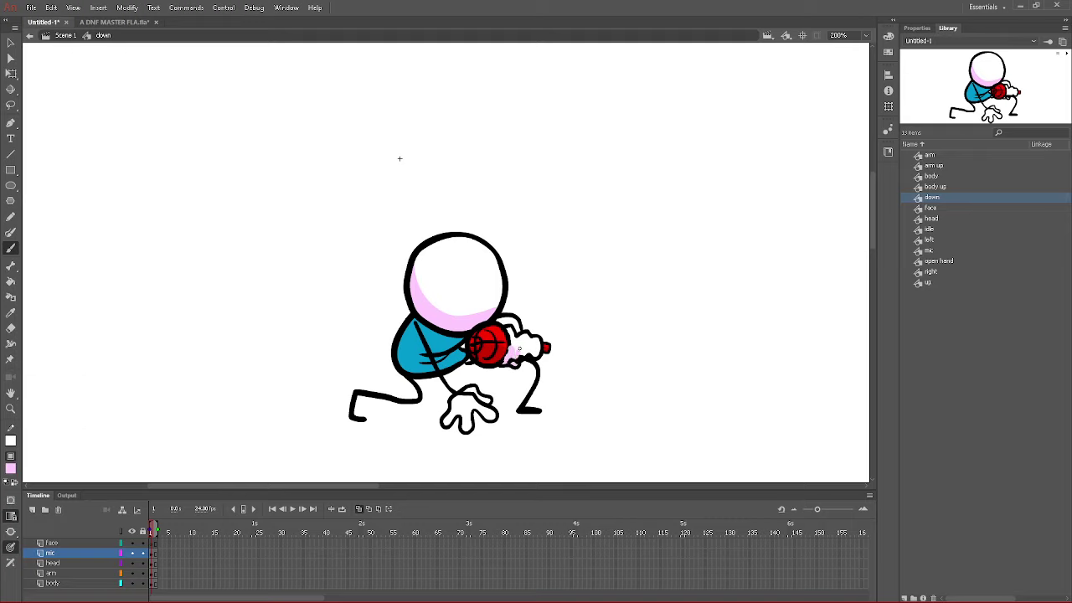
{"action": "left_click_drag", "start_coordinate": [538, 352], "coordinate": [509, 361]}
{"action": "left_click", "coordinate": [14, 484]}
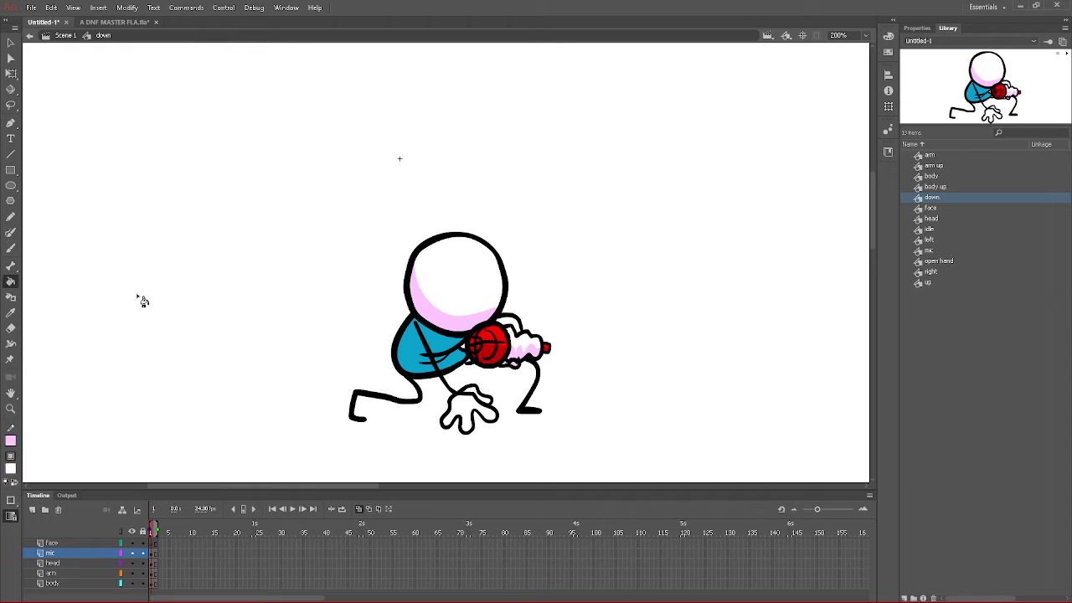
{"action": "left_click", "coordinate": [11, 282]}
- Draw two black closed-looking eyes and a mouth beside the microphone in frame 2 of the face layer
{"action": "left_click", "coordinate": [155, 543]}
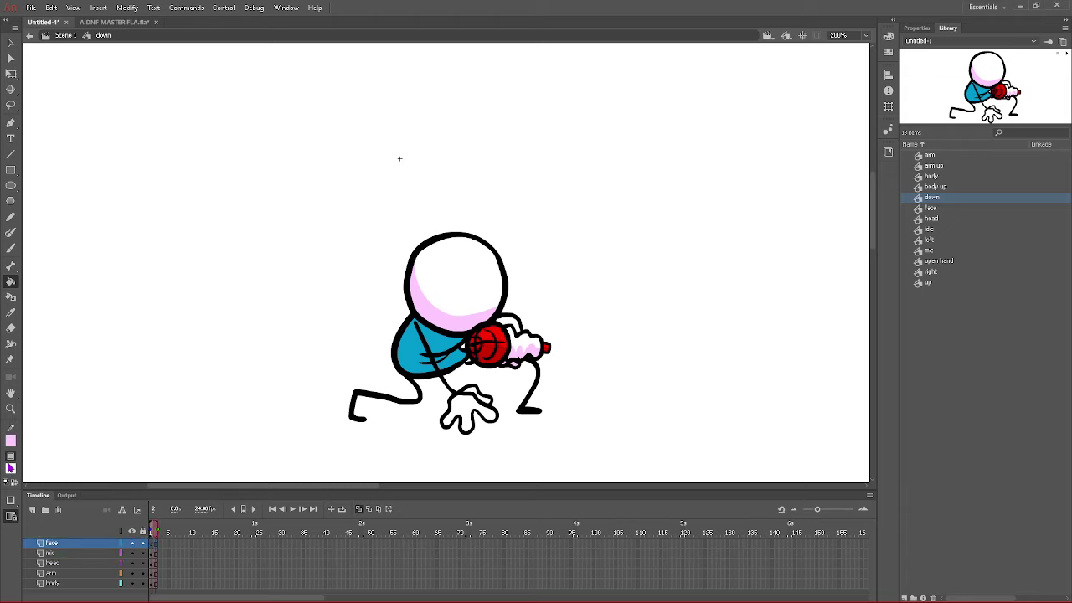
{"action": "left_click", "coordinate": [11, 468]}
{"action": "left_click", "coordinate": [52, 359]}
{"action": "left_click", "coordinate": [11, 248]}
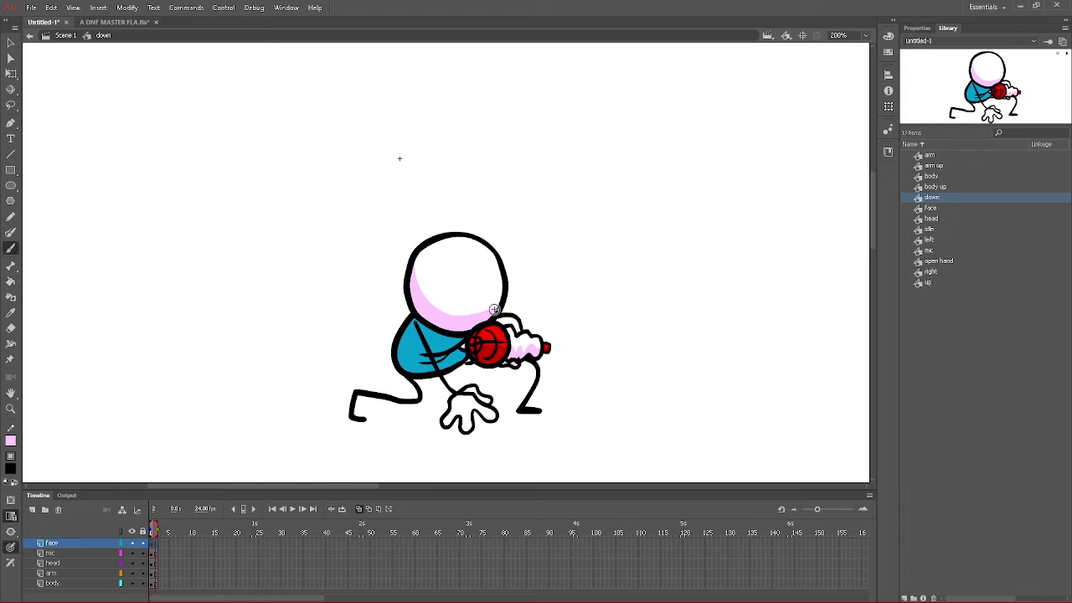
{"action": "mouse_move", "coordinate": [493, 297]}
{"action": "left_mouse_down"}
{"action": "mouse_move", "coordinate": [475, 295]}
{"action": "mouse_move", "coordinate": [483, 308]}
{"action": "mouse_move", "coordinate": [491, 298]}
{"action": "mouse_move", "coordinate": [453, 344]}
{"action": "left_mouse_up"}
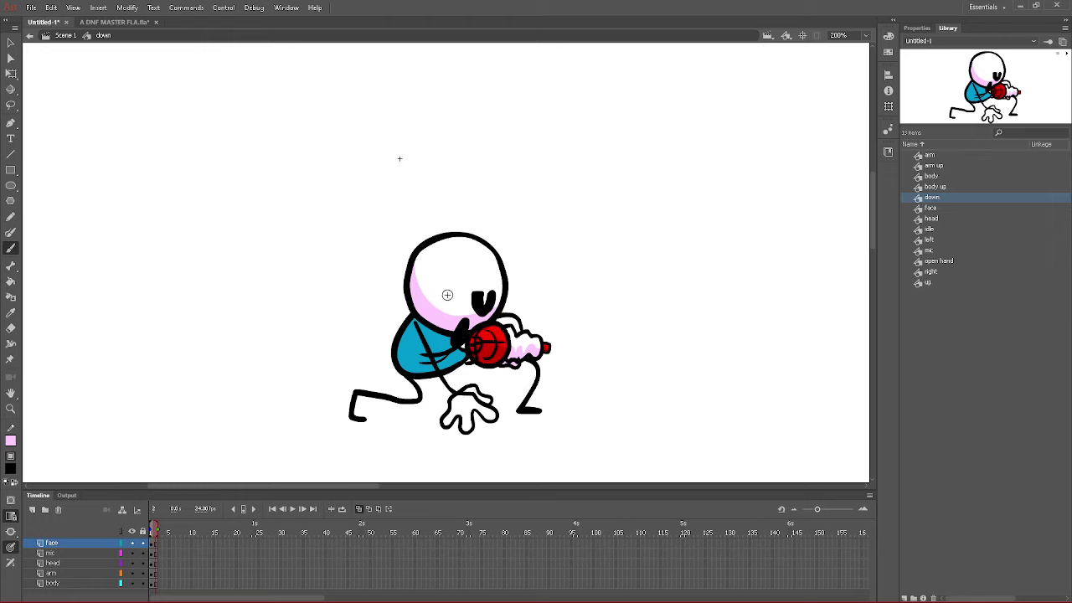
{"action": "mouse_move", "coordinate": [441, 295]}
{"action": "left_mouse_down"}
{"action": "mouse_move", "coordinate": [420, 292]}
{"action": "mouse_move", "coordinate": [458, 298]}
{"action": "left_mouse_up"}
{"action": "key", "text": "ctrl+z"}
{"action": "key", "text": "ctrl+z"}
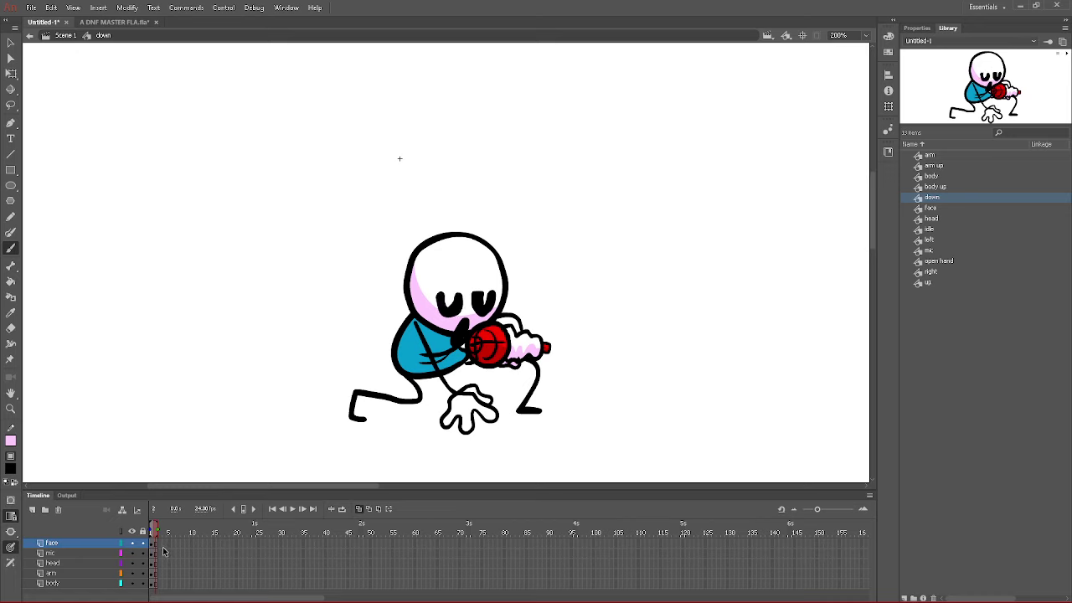
- Insert keyframes at frame 3 on all five layers and delete the face drawing in that frame
{"action": "left_click_drag", "start_coordinate": [161, 544], "coordinate": [160, 583]}
{"action": "key", "text": "F6"}
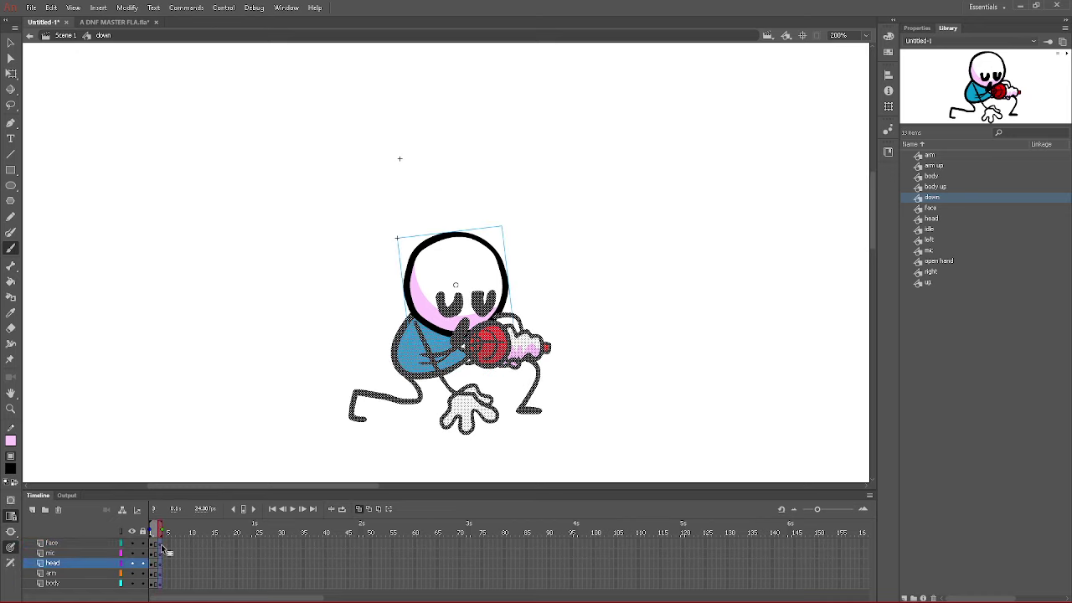
{"action": "left_click", "coordinate": [160, 545]}
{"action": "key", "text": "Delete"}
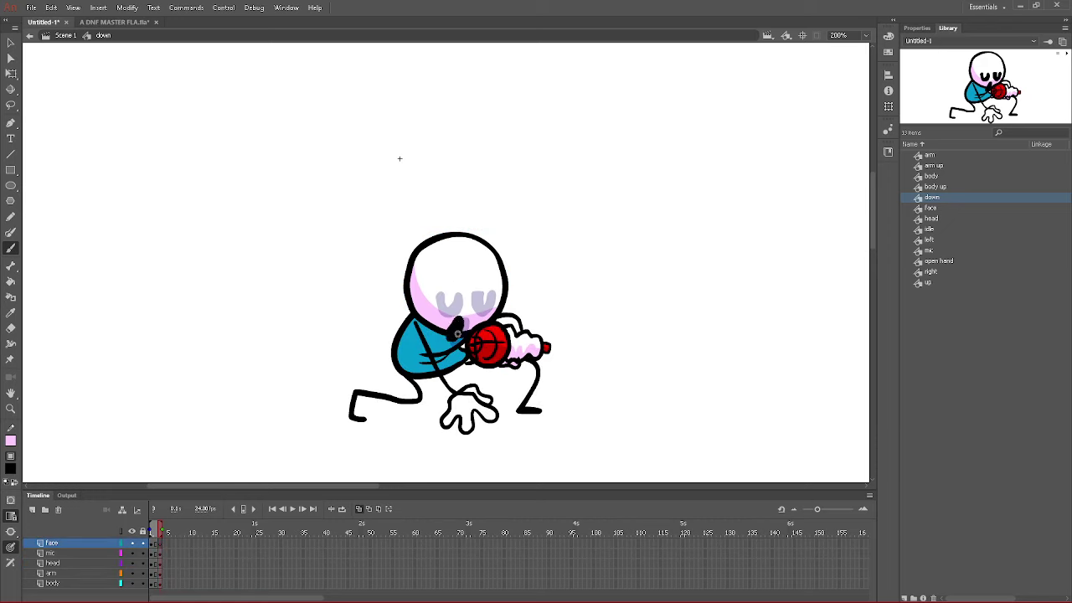
- Paint two drooping black closed eyes above the mouth in frame 3 of the face layer
{"action": "mouse_move", "coordinate": [494, 296]}
{"action": "left_mouse_down"}
{"action": "mouse_move", "coordinate": [479, 315]}
{"action": "mouse_move", "coordinate": [469, 298]}
{"action": "mouse_move", "coordinate": [491, 298]}
{"action": "mouse_move", "coordinate": [447, 314]}
{"action": "mouse_move", "coordinate": [438, 299]}
{"action": "left_mouse_up"}
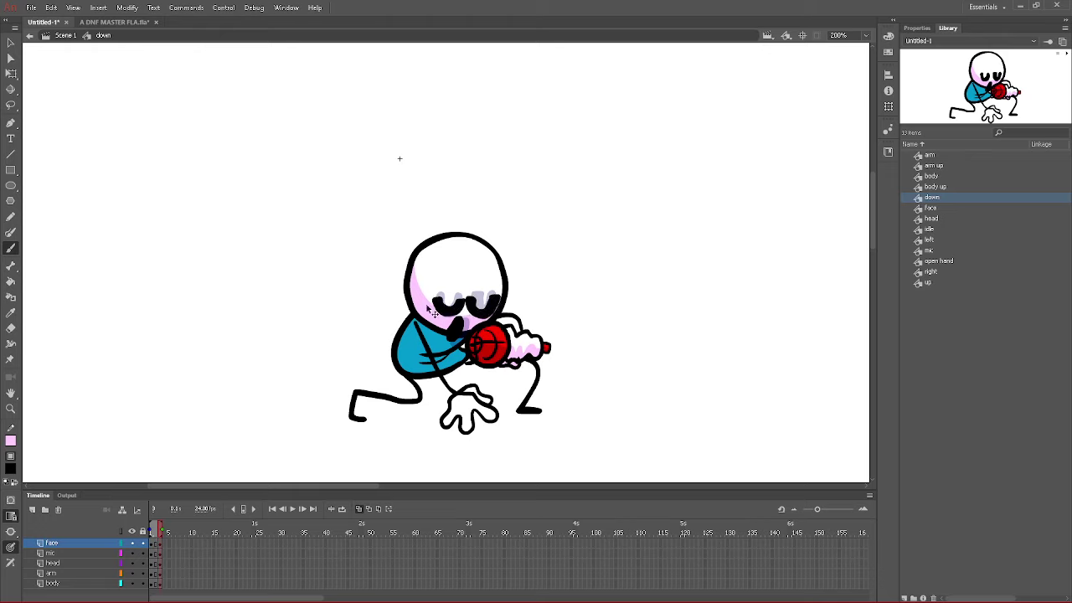
{"action": "key", "text": "ctrl+z"}
{"action": "key", "text": "ctrl+z"}
{"action": "mouse_move", "coordinate": [471, 302]}
{"action": "left_mouse_down"}
{"action": "mouse_move", "coordinate": [486, 313]}
{"action": "mouse_move", "coordinate": [495, 299]}
{"action": "mouse_move", "coordinate": [438, 300]}
{"action": "left_mouse_up"}
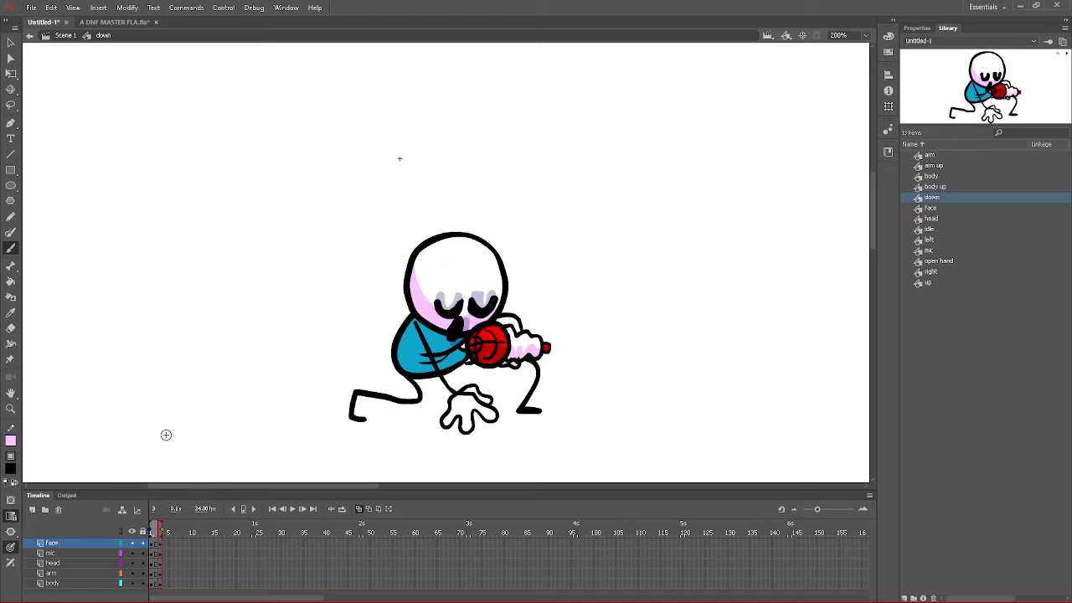
- Remove frame 3 from the mic and body layers
{"action": "key", "text": "v"}
{"action": "left_click", "coordinate": [401, 349]}
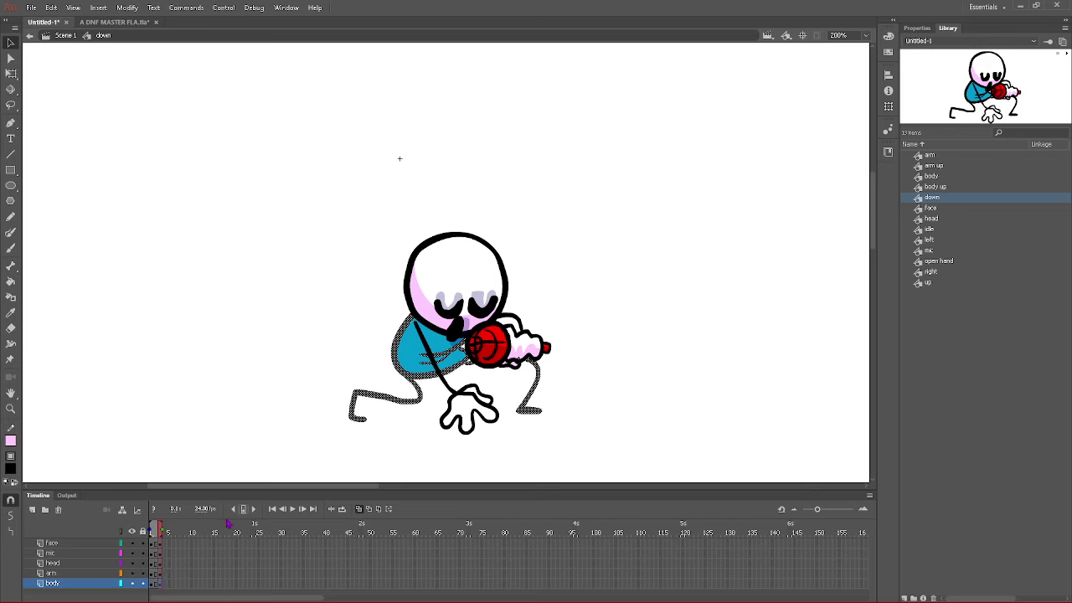
{"action": "left_click", "coordinate": [166, 553]}
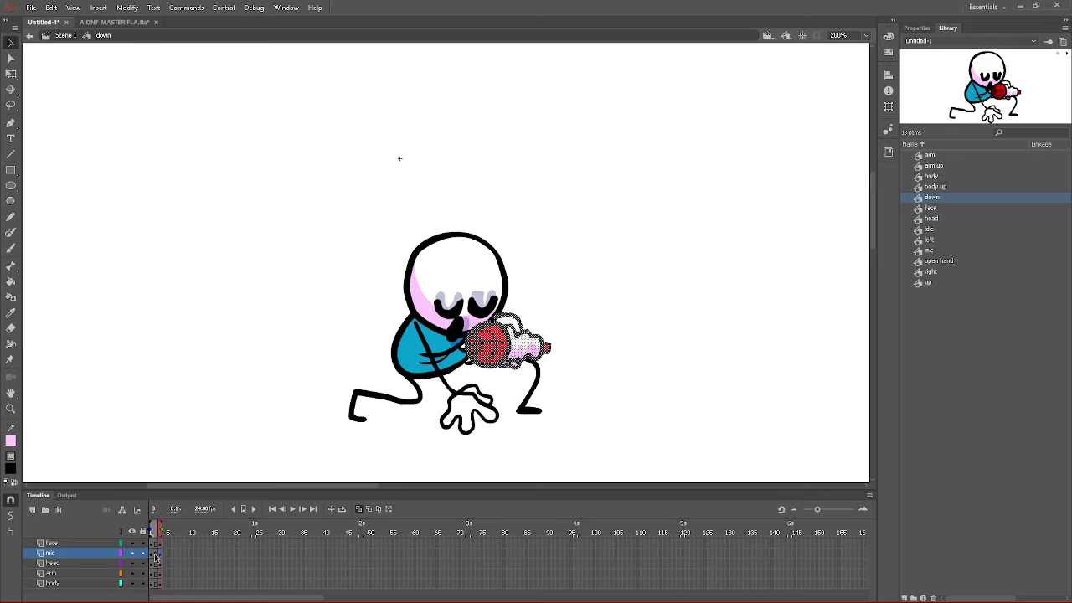
{"action": "right_click", "coordinate": [159, 553]}
{"action": "left_click", "coordinate": [209, 298]}
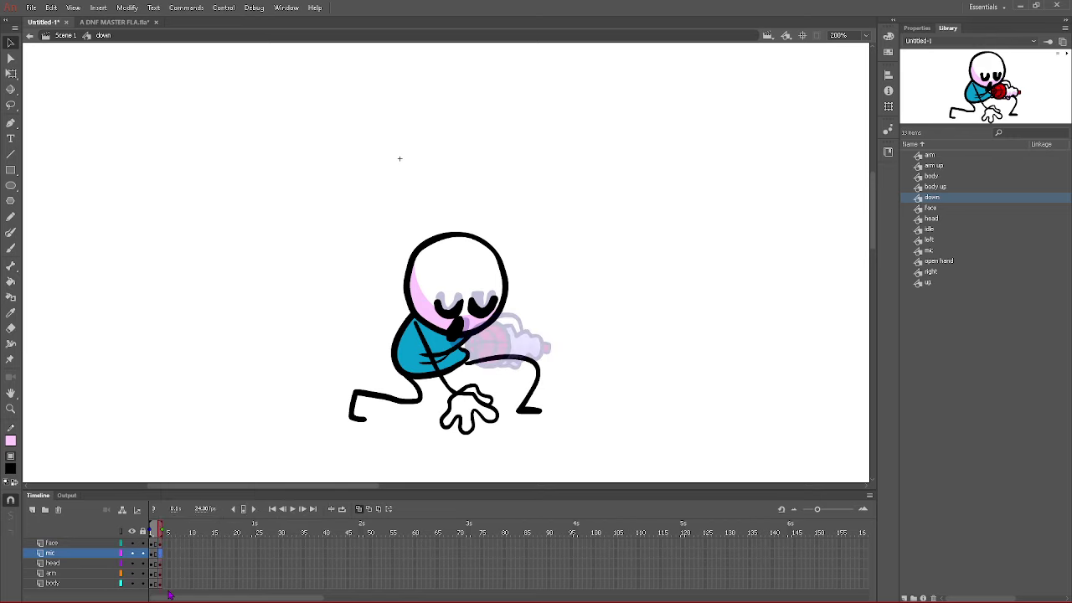
{"action": "right_click", "coordinate": [160, 584]}
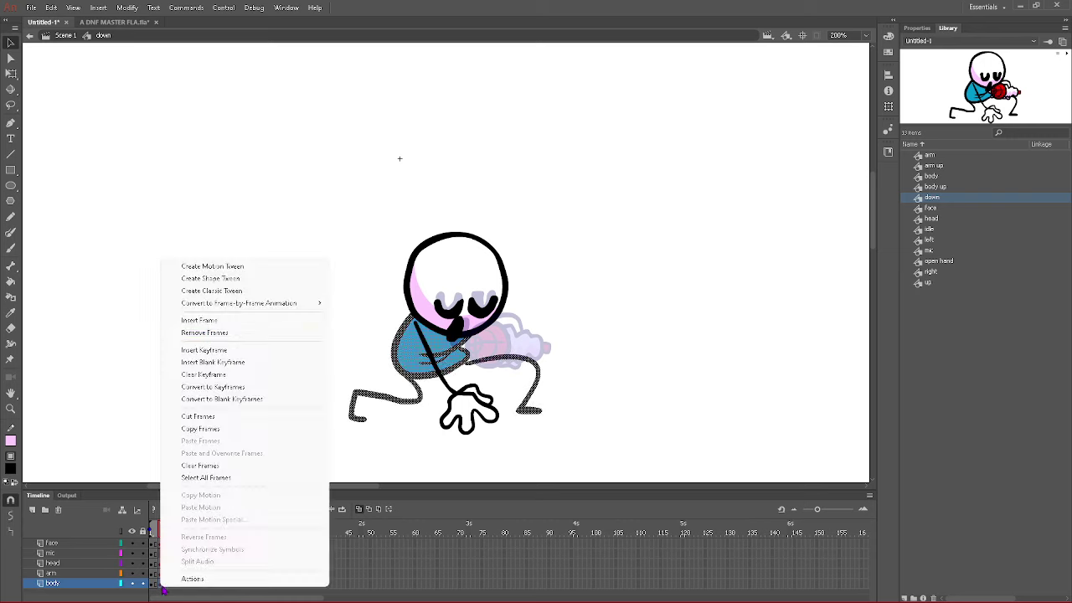
{"action": "left_click", "coordinate": [201, 333]}
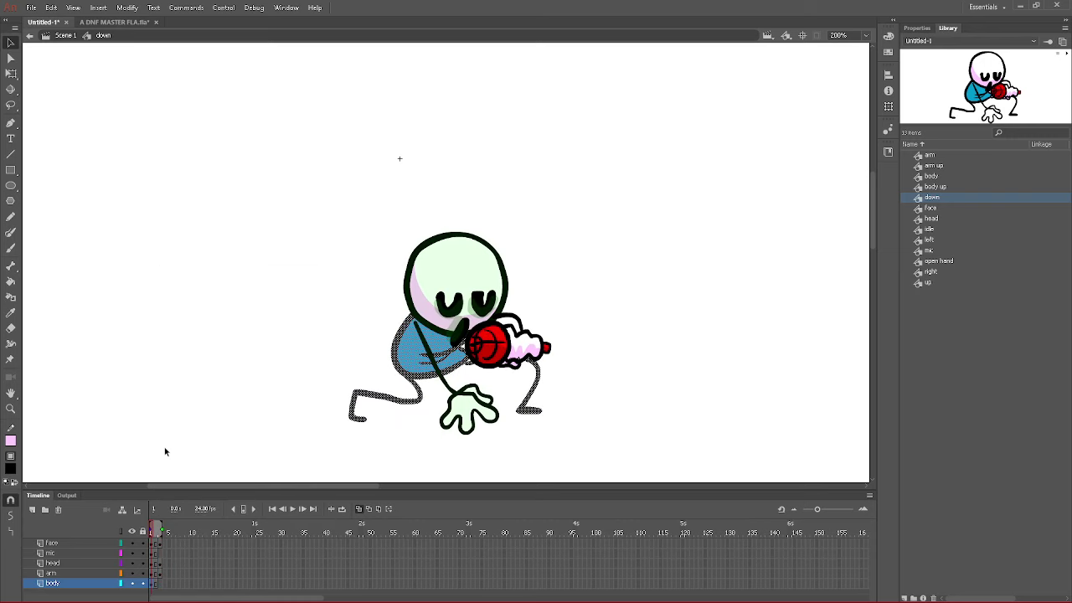
- Convert the crouching body drawing in frame 1 to a graphic symbol named "down body"
{"action": "key", "text": "F8"}
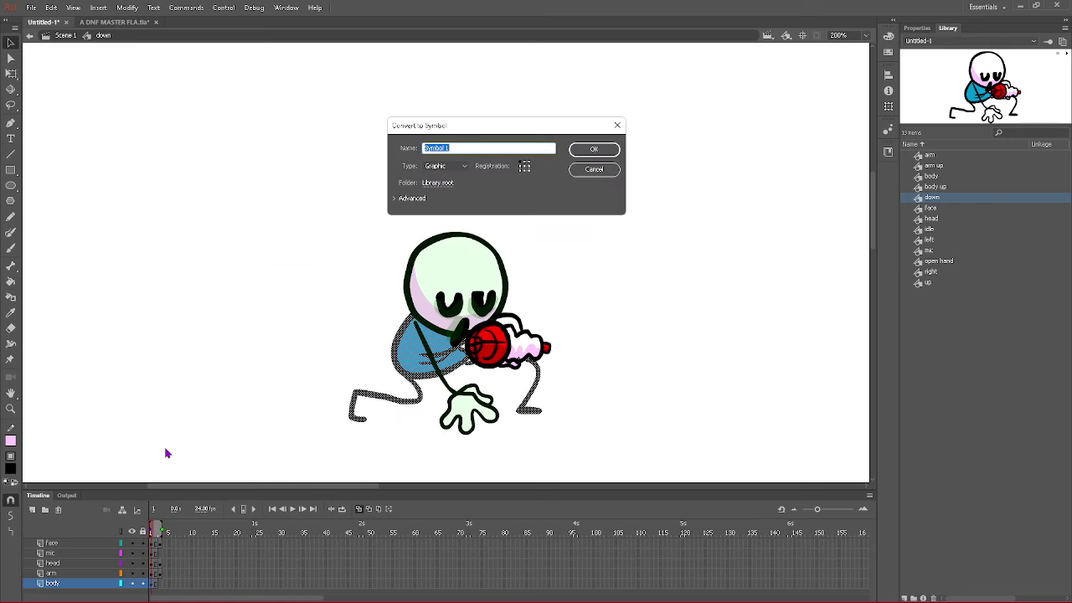
{"action": "type", "text": "down body"}
{"action": "key", "text": "Return"}
- Convert the microphone and gripping hand in frame 1 to a graphic symbol named "down mic"
{"action": "left_click", "coordinate": [132, 531]}
{"action": "left_click", "coordinate": [156, 553]}
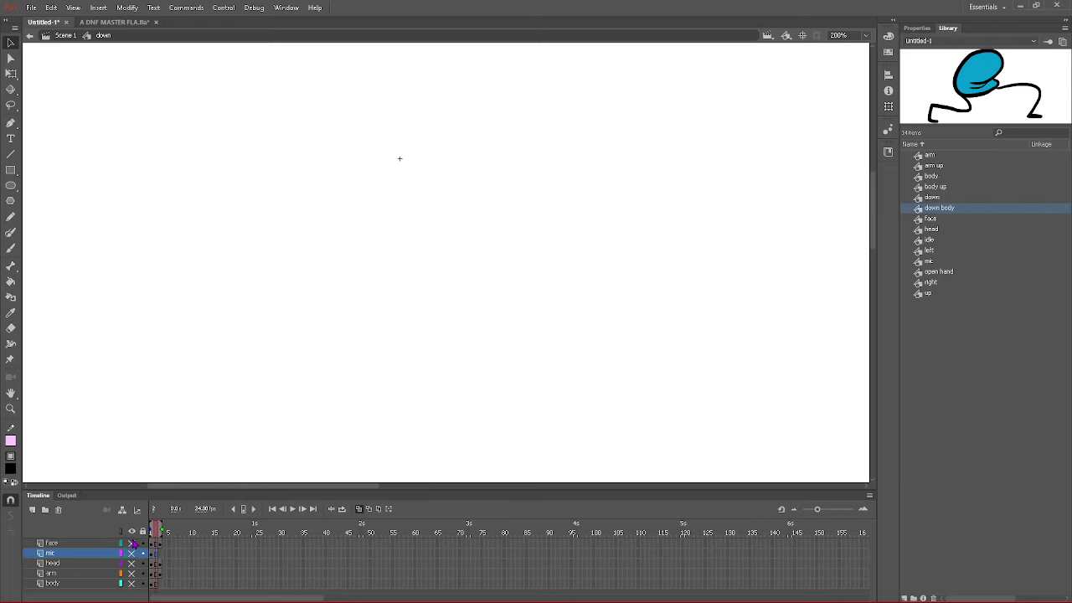
{"action": "left_click", "coordinate": [132, 544], "text": "alt"}
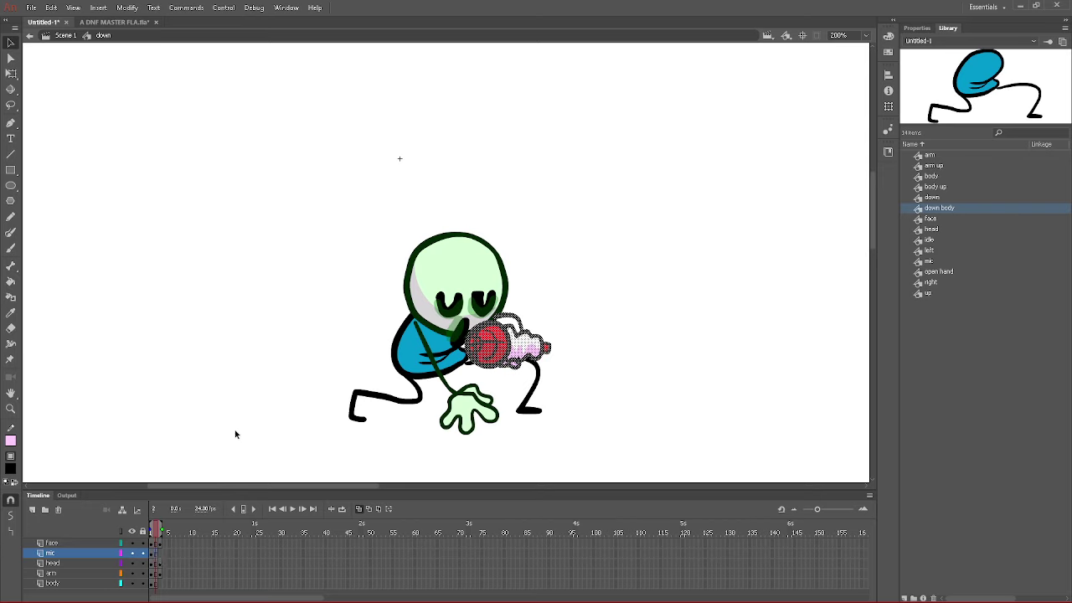
{"action": "key", "text": "i"}
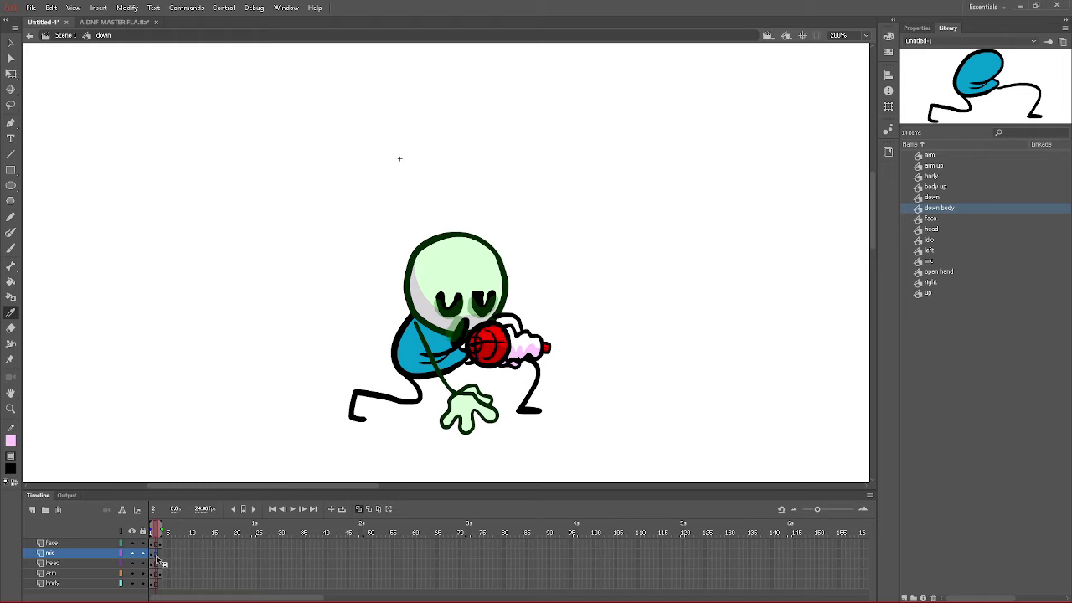
{"action": "left_click", "coordinate": [153, 556]}
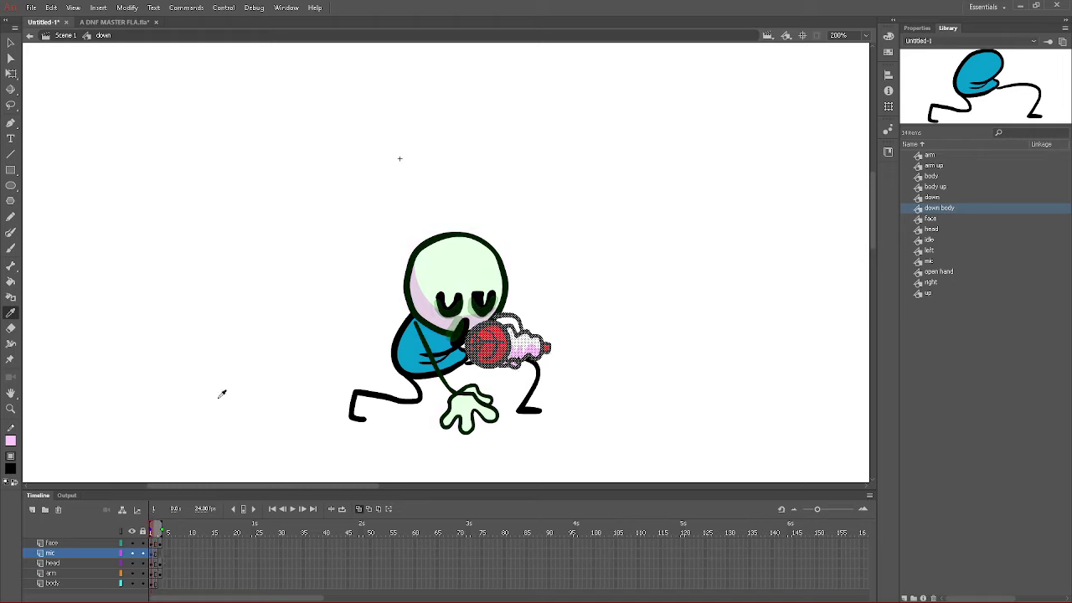
{"action": "key", "text": "F8"}
{"action": "type", "text": "mic"}
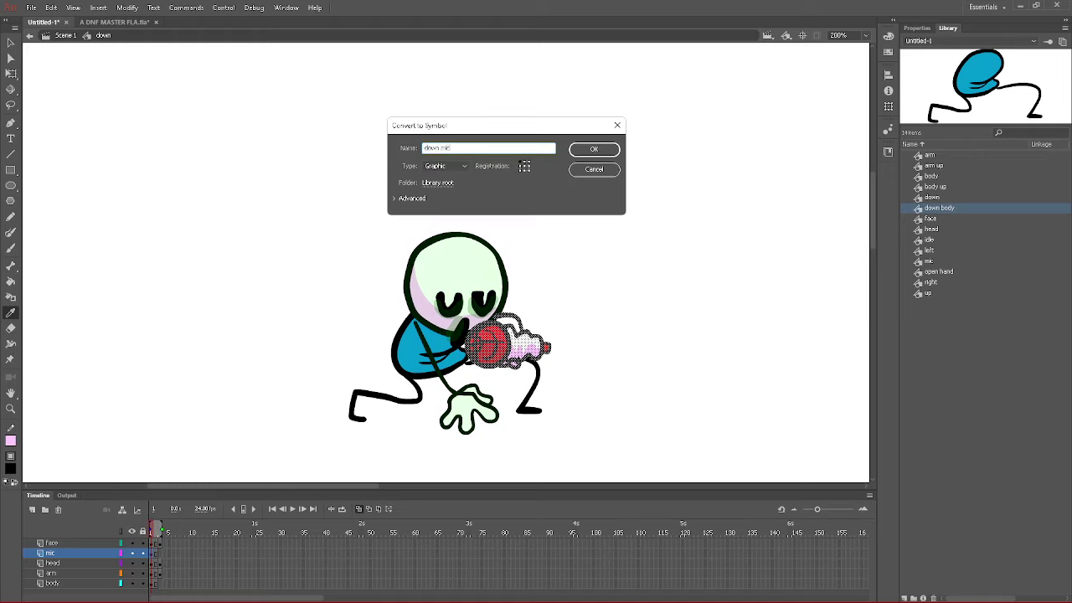
{"action": "key", "text": "Return"}
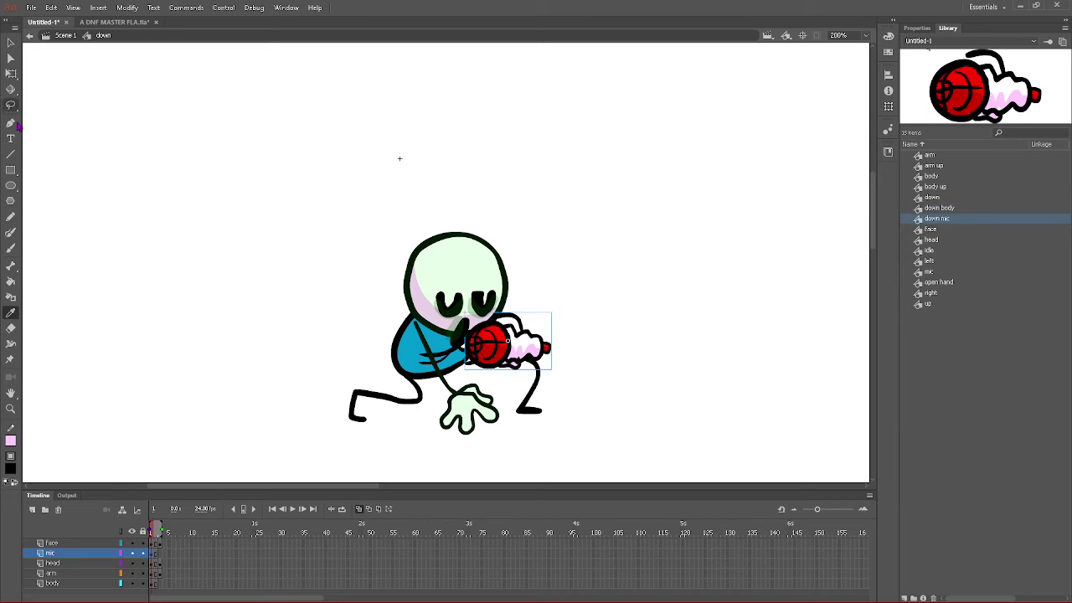
- Insert a keyframe at frame 3 of the mic layer and nudge the microphone up slightly
{"action": "key", "text": "b"}
{"action": "left_click", "coordinate": [160, 554]}
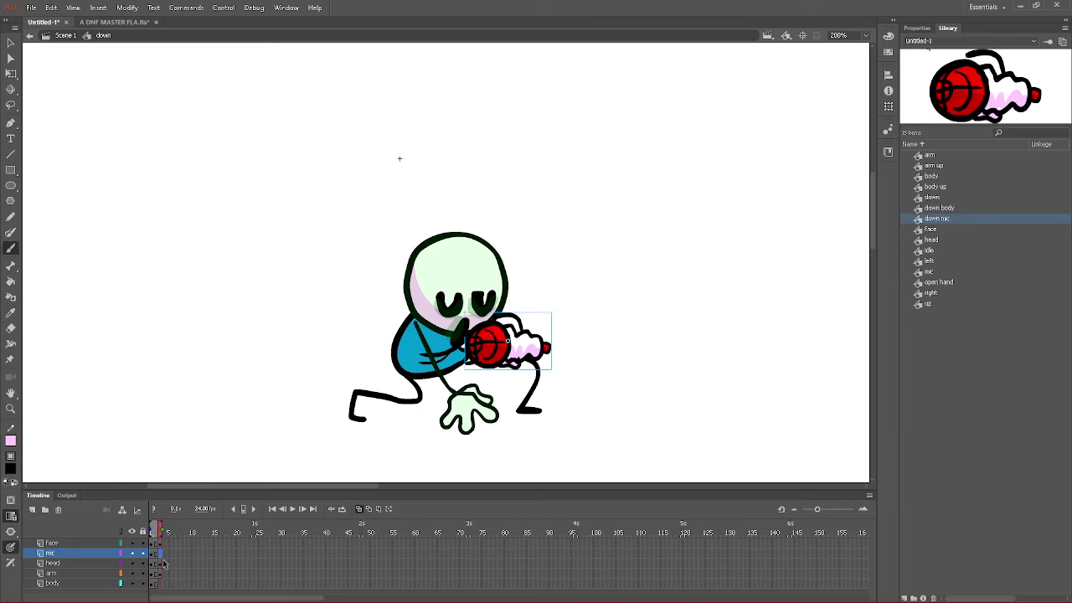
{"action": "left_click", "coordinate": [244, 510]}
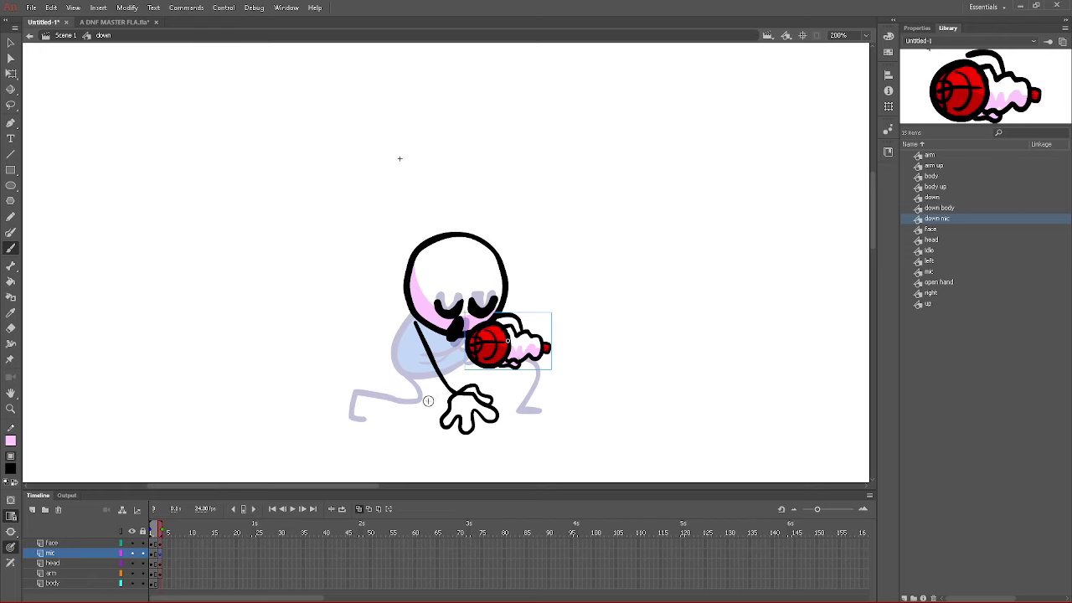
{"action": "key", "text": "Up"}
{"action": "key", "text": "Up"}
{"action": "key", "text": "Down"}
{"action": "key", "text": "Up"}
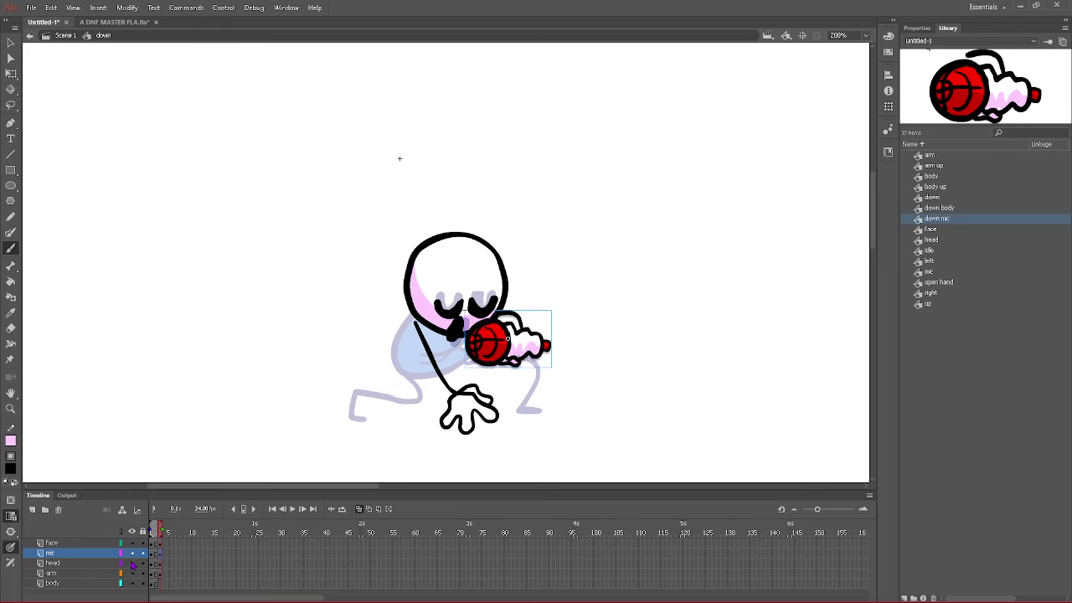
- Nudge the head and the supporting arm up slightly in frame 3
{"action": "left_click", "coordinate": [160, 583]}
{"action": "left_click", "coordinate": [160, 545]}
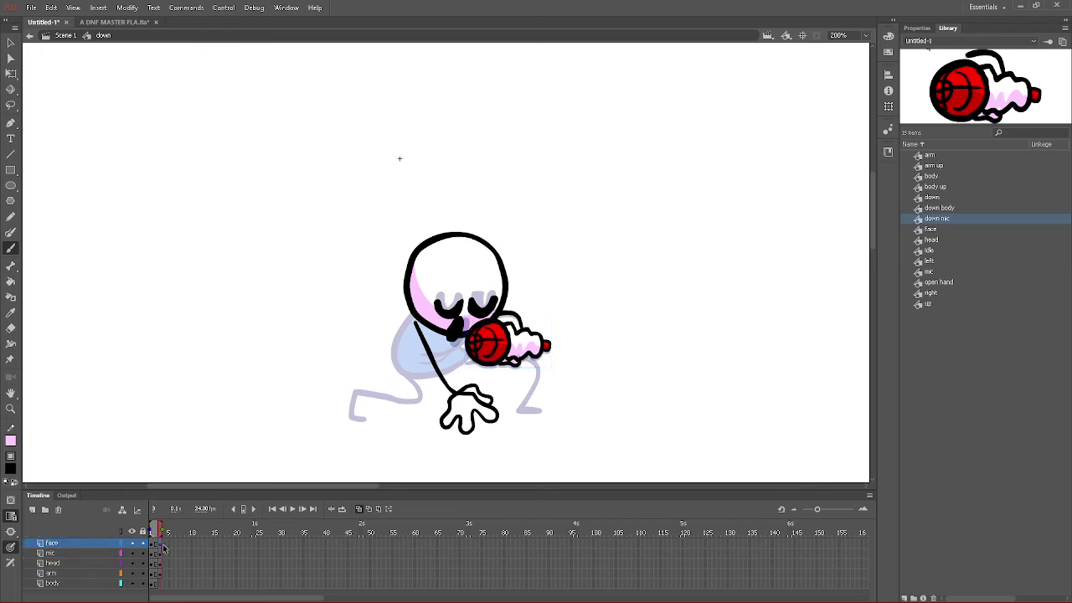
{"action": "left_click", "coordinate": [160, 555]}
{"action": "left_click", "coordinate": [160, 564]}
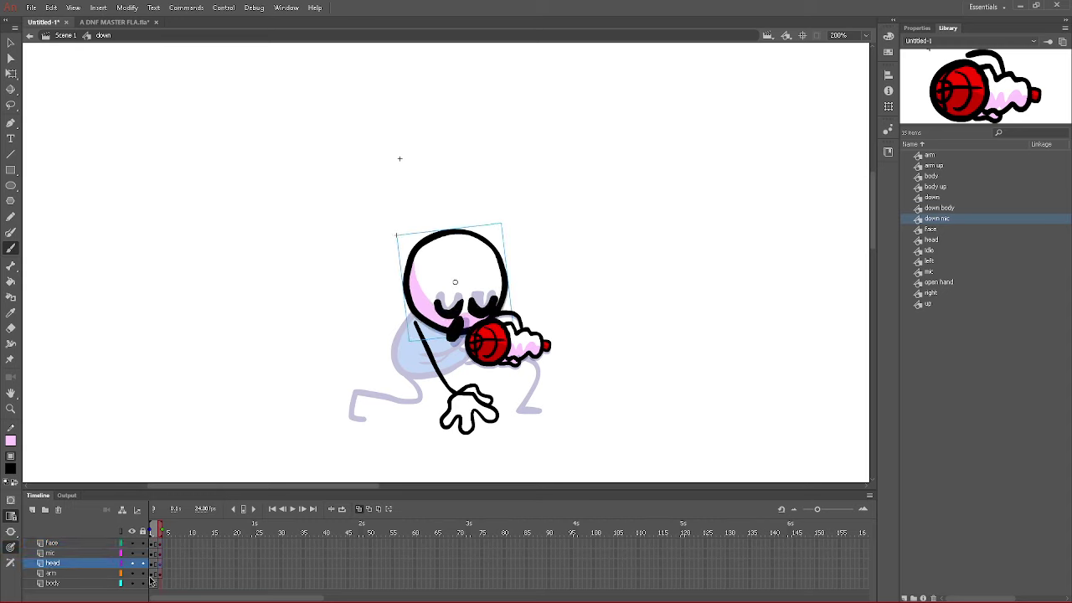
{"action": "left_click", "coordinate": [160, 574]}
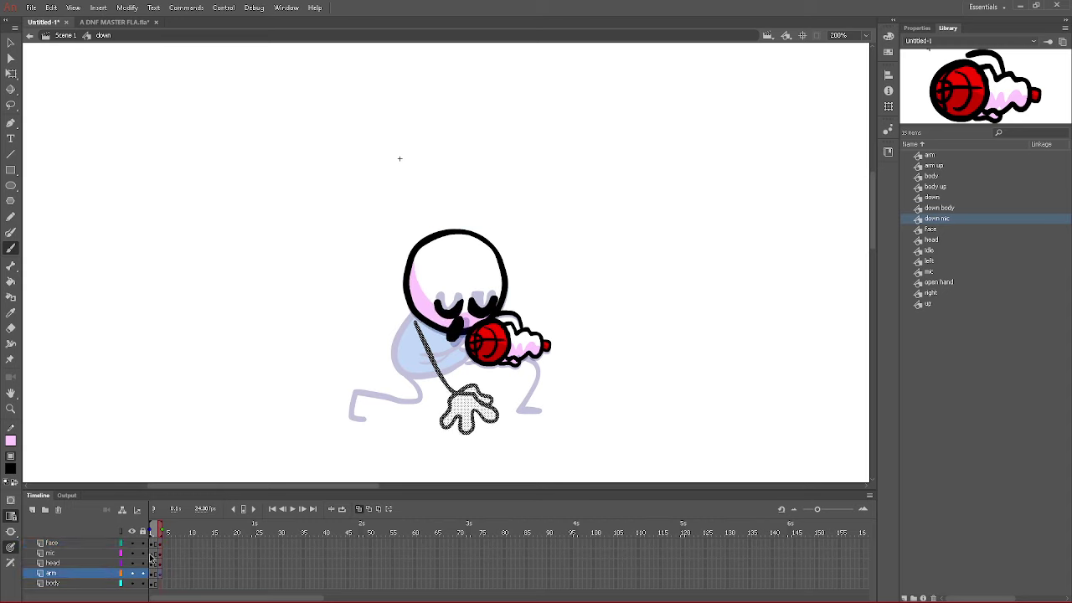
{"action": "key", "text": "Up"}
{"action": "key", "text": "Up"}
{"action": "key", "text": "Up"}
{"action": "key", "text": "Up"}
{"action": "key", "text": "Up"}
{"action": "key", "text": "Up"}
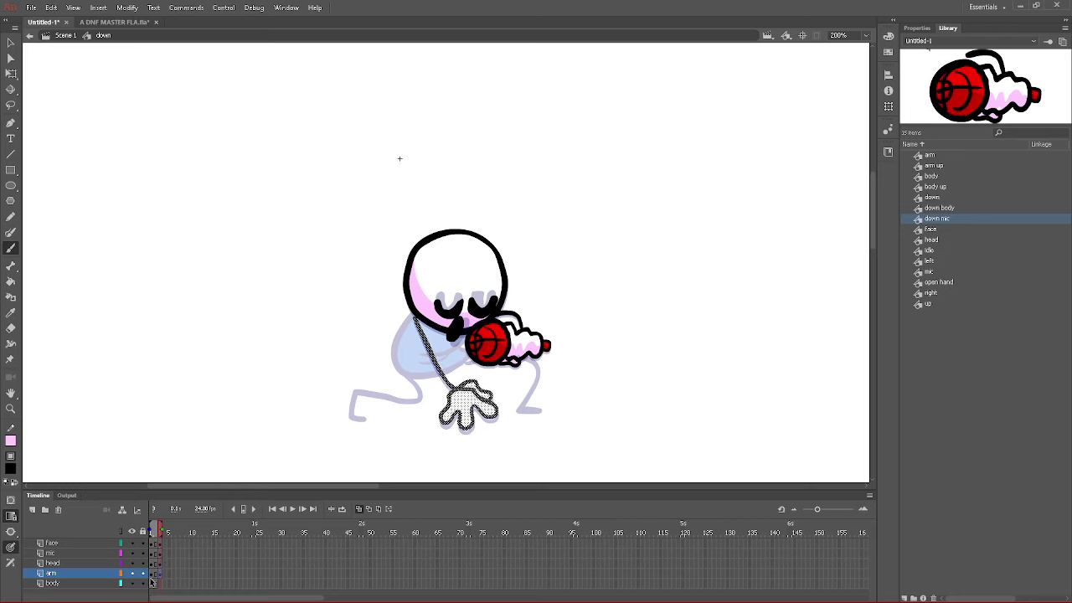
- Insert a keyframe at frame 3 of the body layer and make the body slightly narrower and taller
{"action": "left_click", "coordinate": [163, 585]}
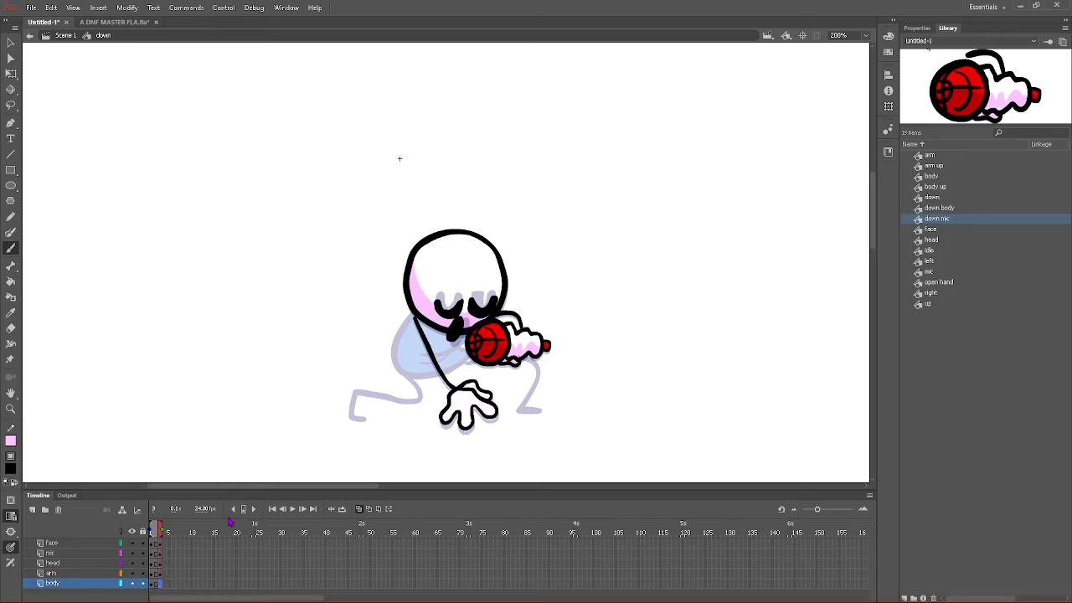
{"action": "left_click", "coordinate": [11, 73]}
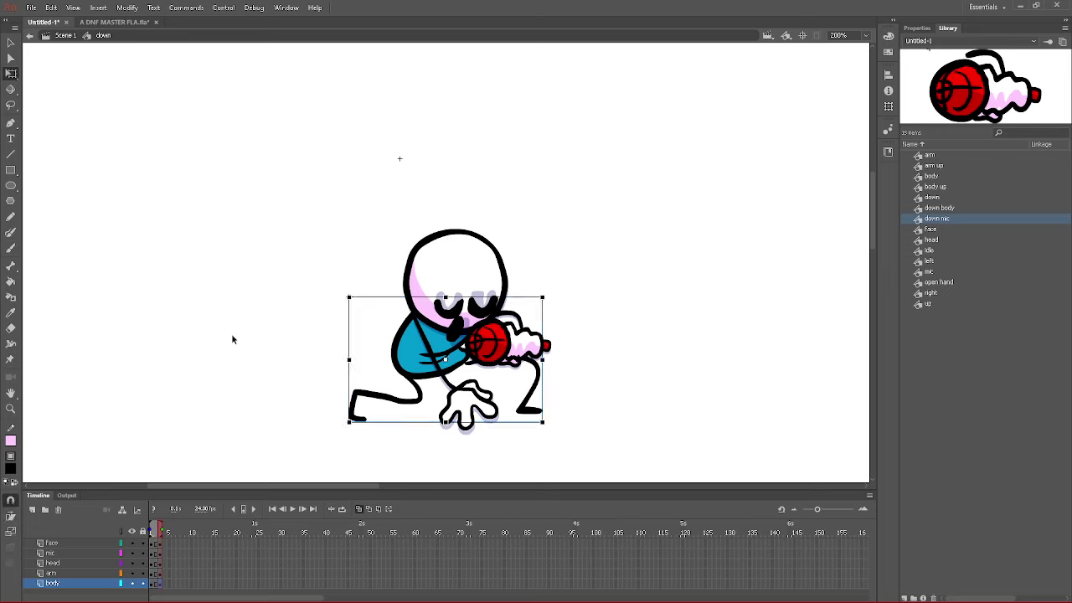
{"action": "left_click_drag", "start_coordinate": [351, 359], "coordinate": [353, 359]}
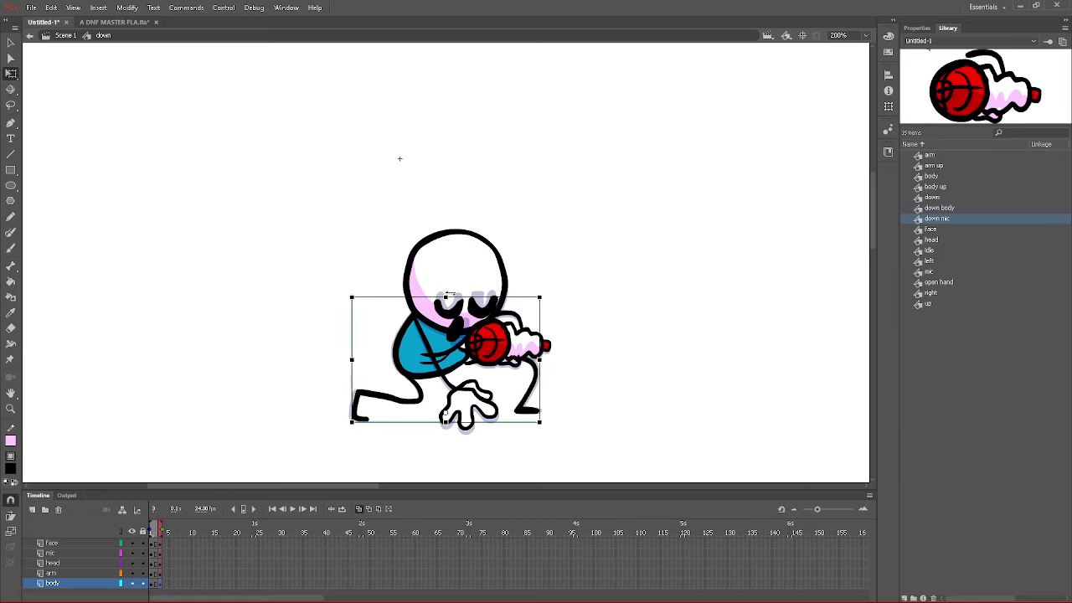
{"action": "left_click_drag", "start_coordinate": [446, 298], "coordinate": [447, 295]}
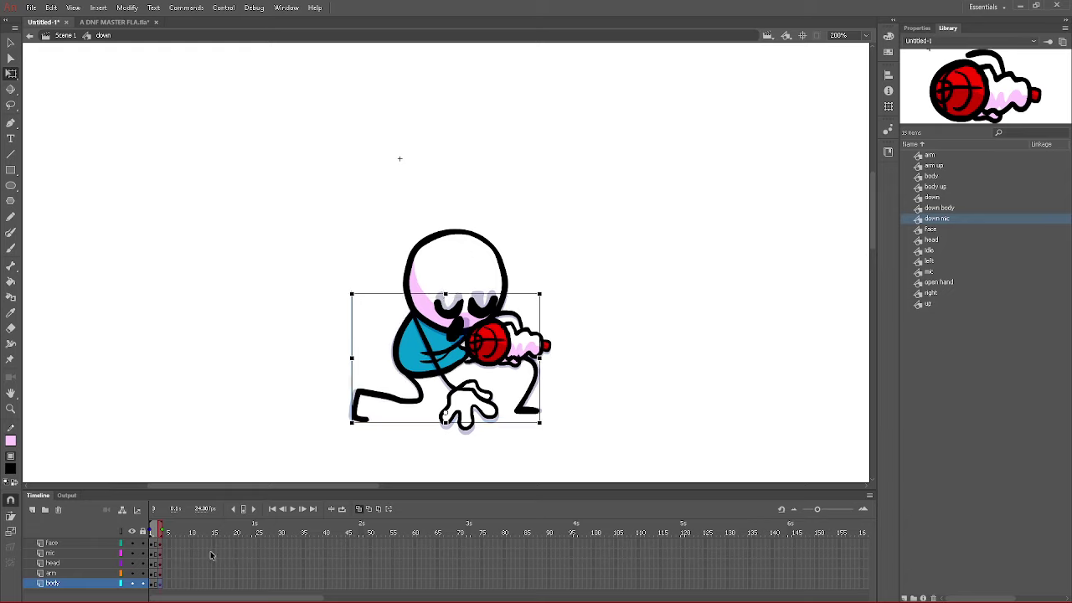
- Extend all five layers to frame 14 and play the down animation
{"action": "left_click_drag", "start_coordinate": [210, 546], "coordinate": [210, 583]}
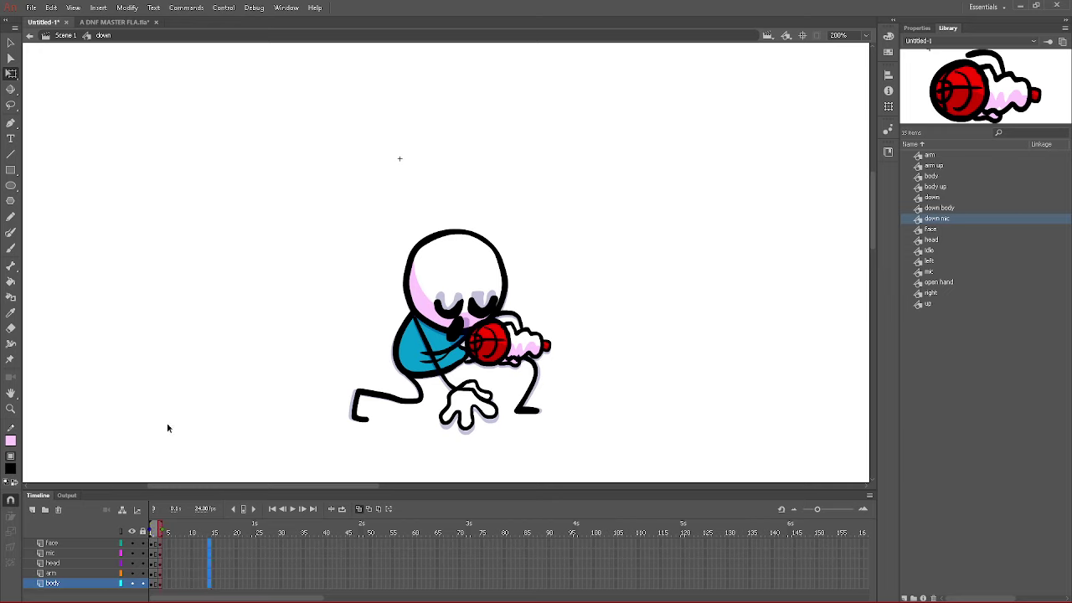
{"action": "key", "text": "F5"}
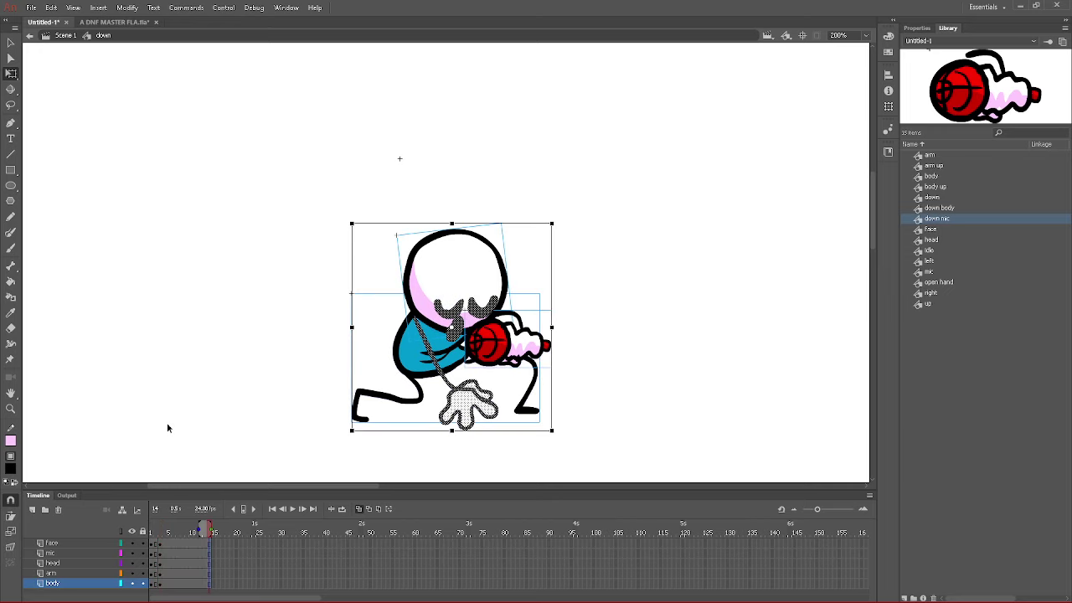
{"action": "key", "text": "Return"}
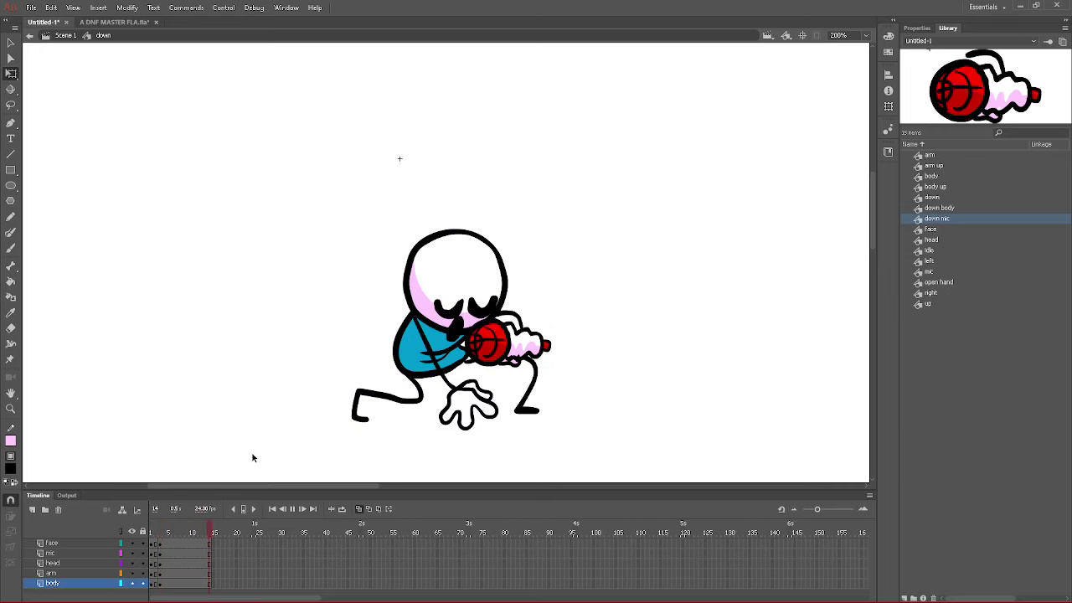
- Nudge the face drawing down slightly in its first keyframe and replay the animation
{"action": "left_click", "coordinate": [158, 545]}
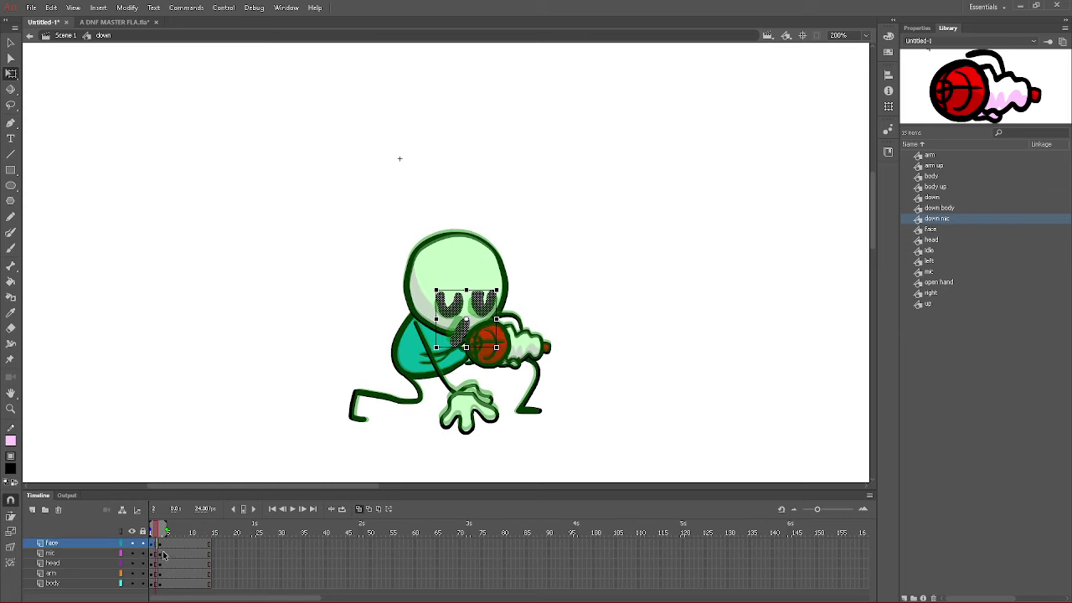
{"action": "key", "text": "Down"}
{"action": "key", "text": "Down"}
{"action": "key", "text": "Down"}
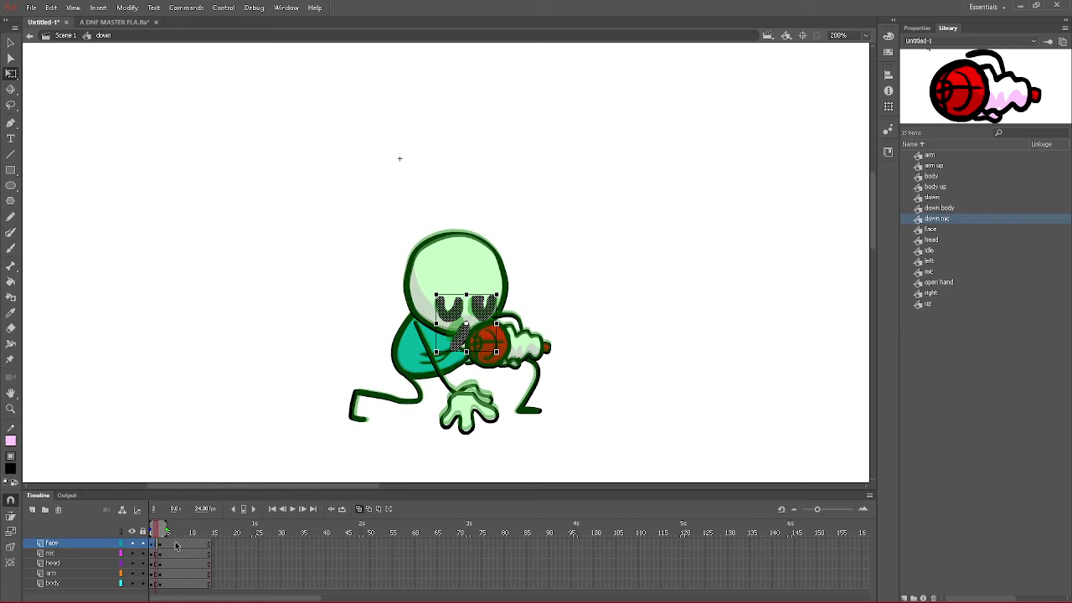
{"action": "key", "text": "Return"}
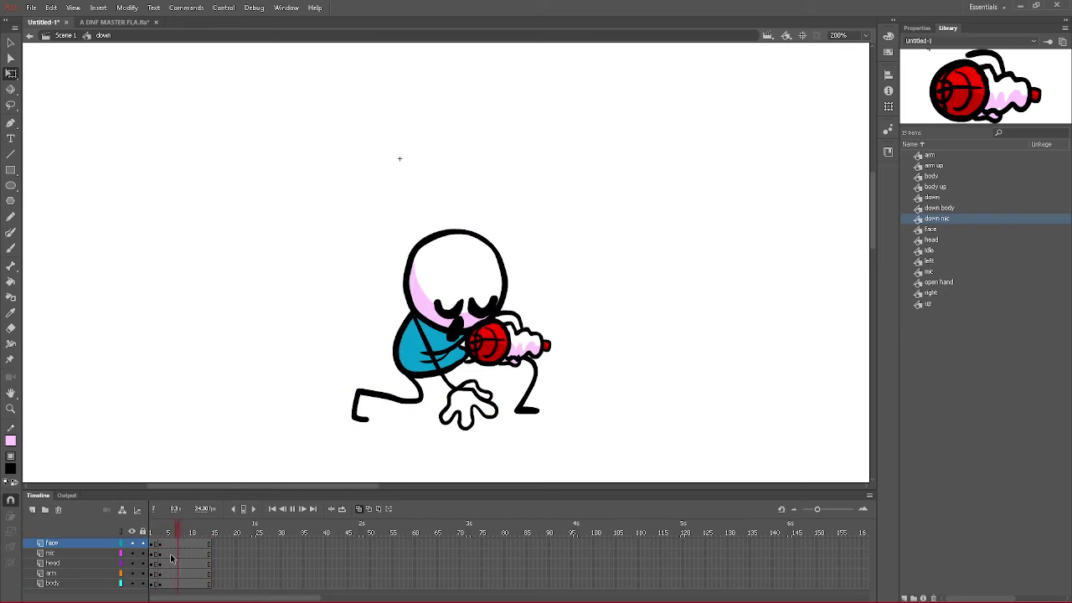
- Place the down symbol in Scene 1 beside the up pose and play all the poses in a loop
{"action": "left_click", "coordinate": [64, 36]}
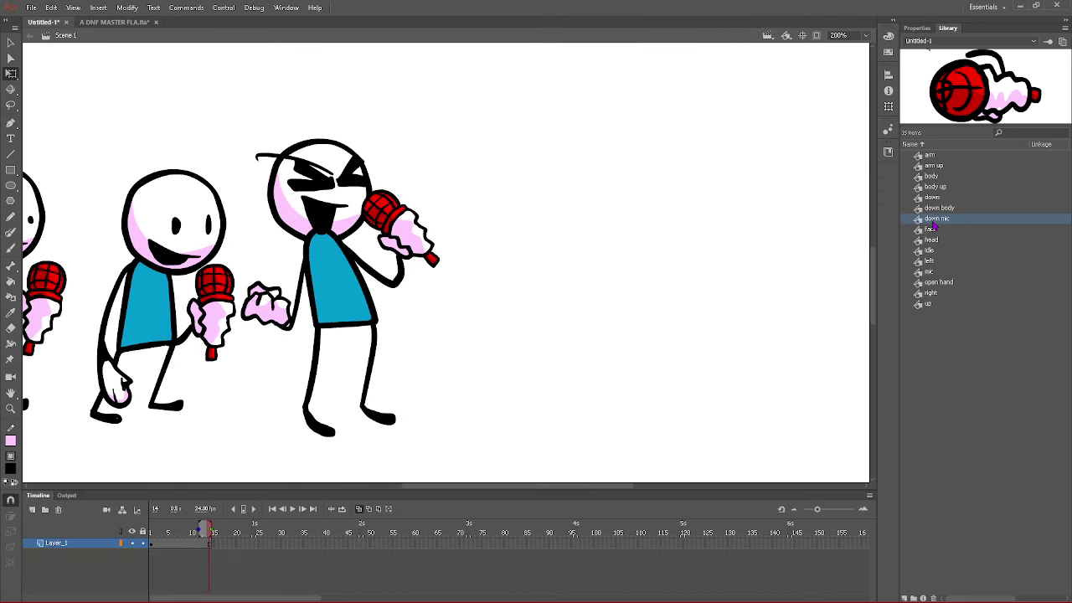
{"action": "left_click_drag", "start_coordinate": [930, 197], "coordinate": [545, 343]}
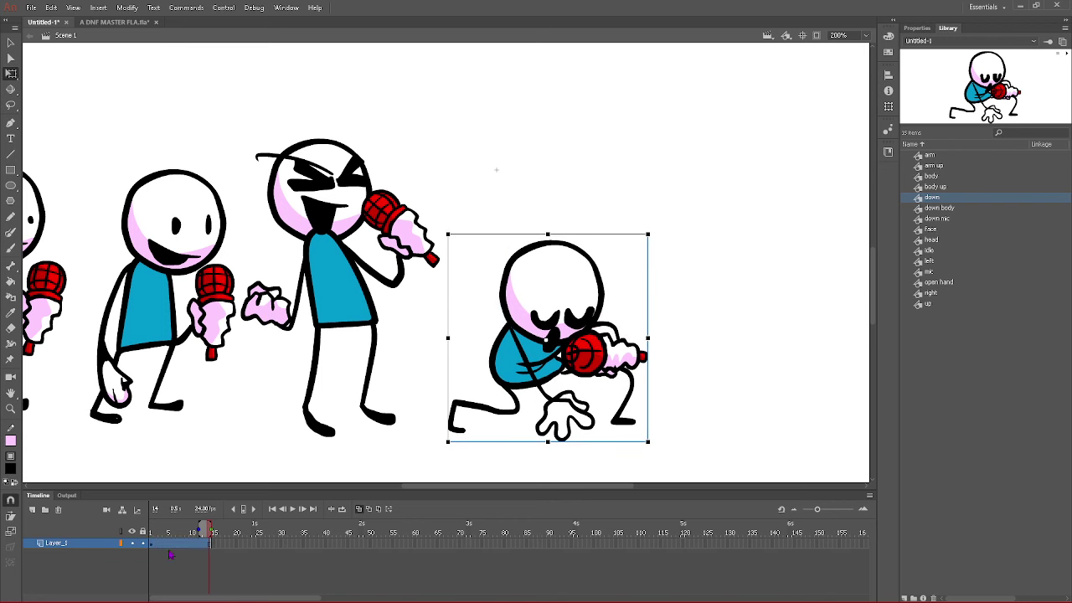
{"action": "left_click", "coordinate": [345, 513]}
{"action": "key", "text": "Return"}
{"action": "left_click_drag", "start_coordinate": [400, 489], "coordinate": [350, 488]}
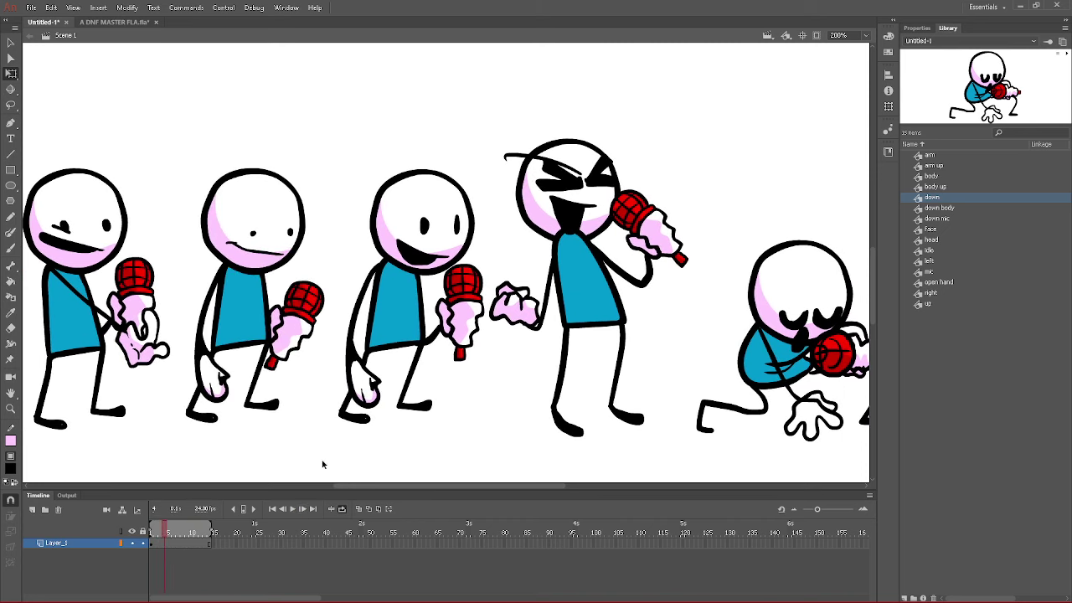
- Create a new folder named sings in the library
{"action": "left_click", "coordinate": [904, 596]}
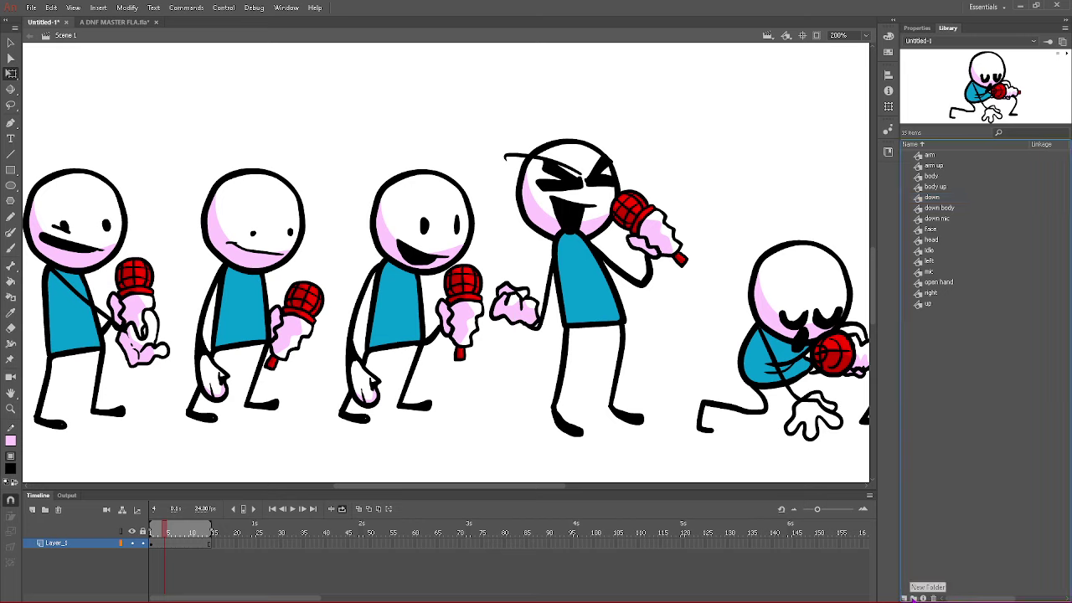
{"action": "left_click", "coordinate": [913, 597]}
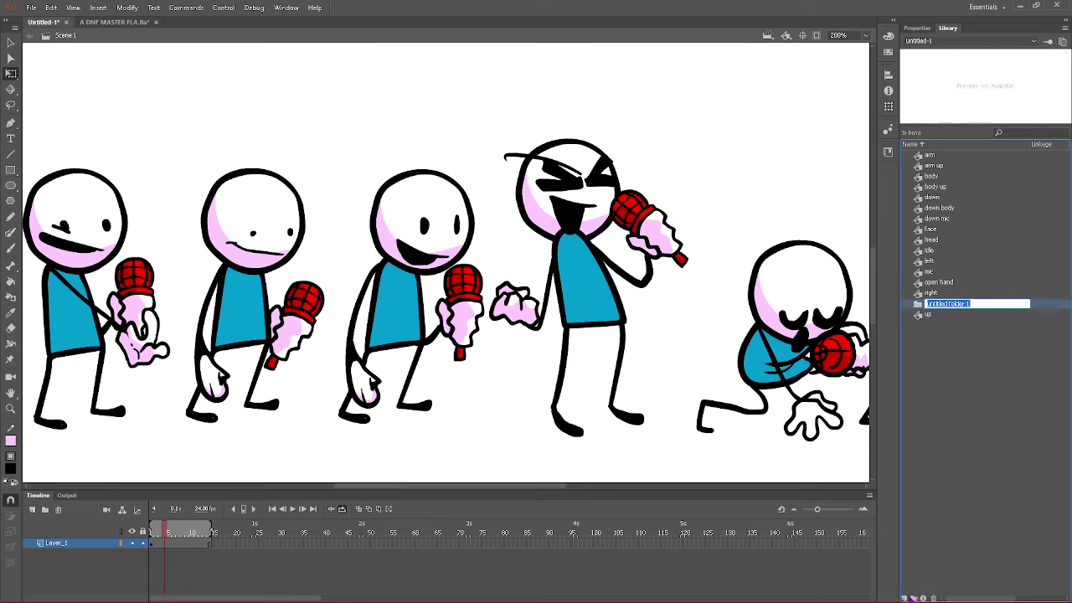
{"action": "type", "text": "c"}
{"action": "key", "text": "Return"}
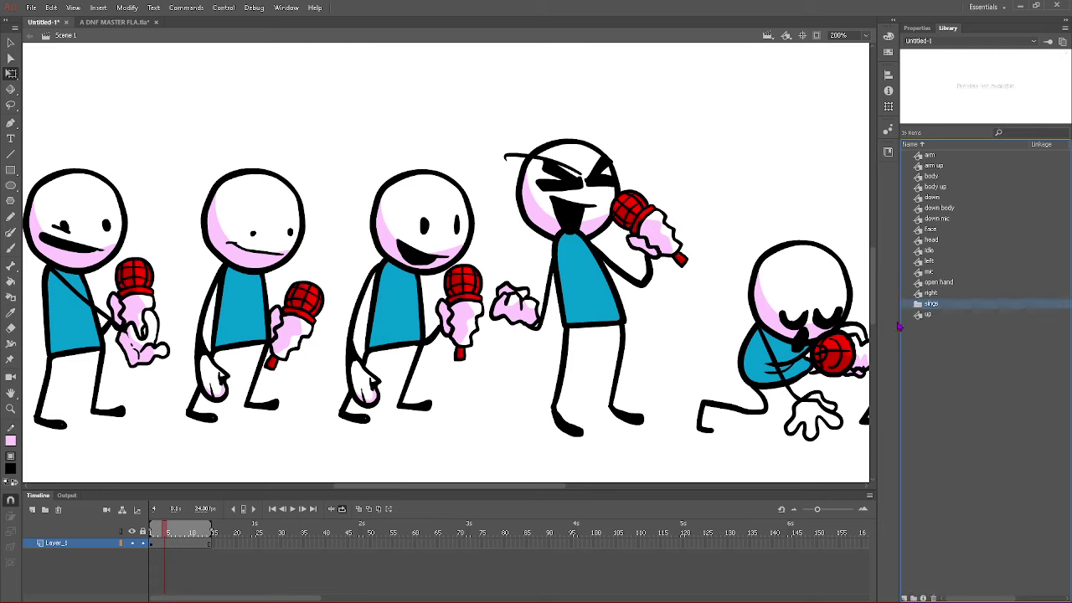
- Move the up, right, left, down and idle symbols into the sings library folder
{"action": "key", "text": "Down"}
{"action": "left_click_drag", "start_coordinate": [923, 317], "coordinate": [922, 294]}
{"action": "double_click", "coordinate": [919, 295]}
{"action": "double_click", "coordinate": [924, 262]}
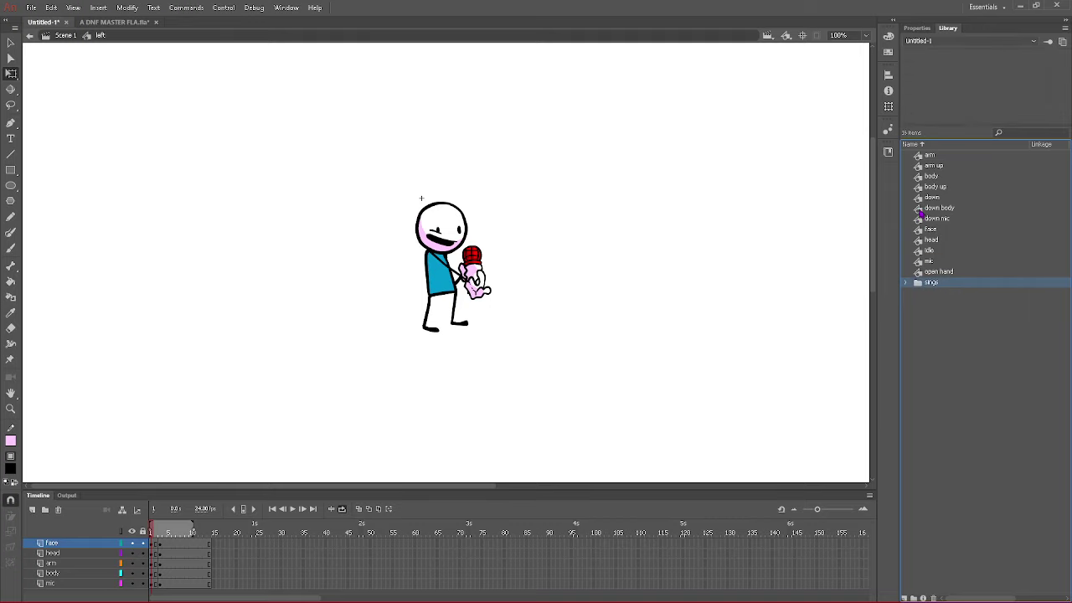
{"action": "left_click_drag", "start_coordinate": [919, 202], "coordinate": [922, 282]}
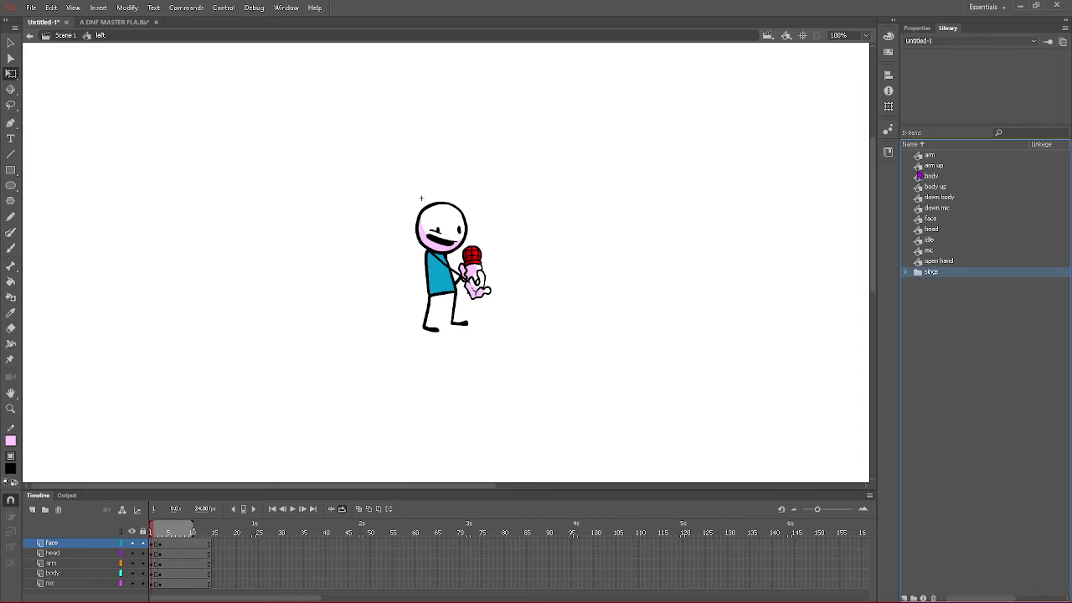
{"action": "double_click", "coordinate": [920, 240]}
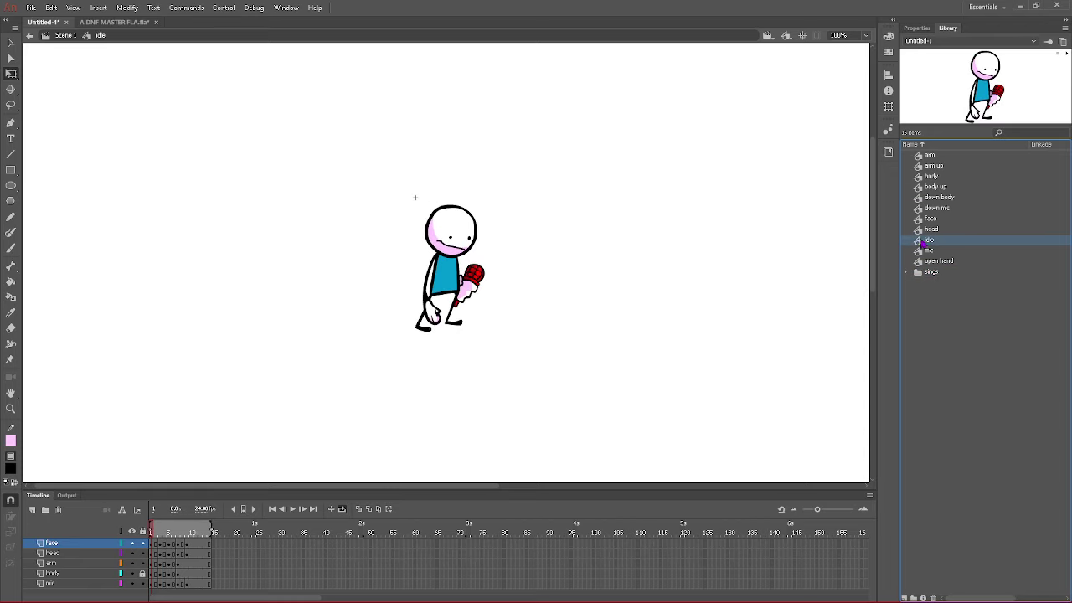
{"action": "left_click_drag", "start_coordinate": [922, 243], "coordinate": [922, 273]}
- Select all five symbols in the sings folder and set up a sprite sheet from them with the Sparrow v2 data format
{"action": "left_click", "coordinate": [908, 261]}
{"action": "left_click", "coordinate": [934, 272]}
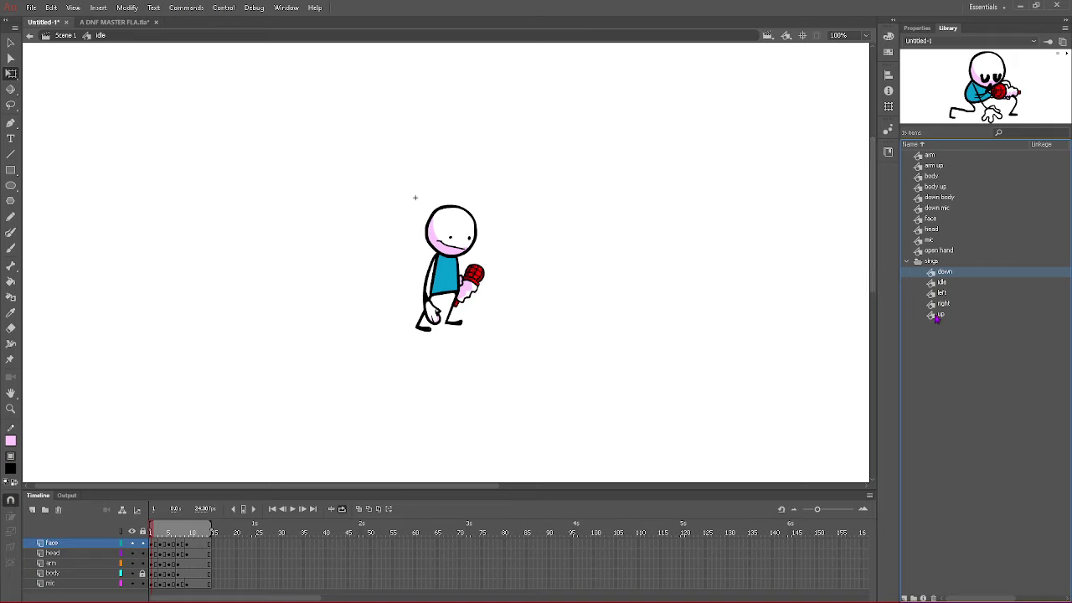
{"action": "left_click", "coordinate": [936, 315], "text": "shift"}
{"action": "right_click", "coordinate": [936, 317]}
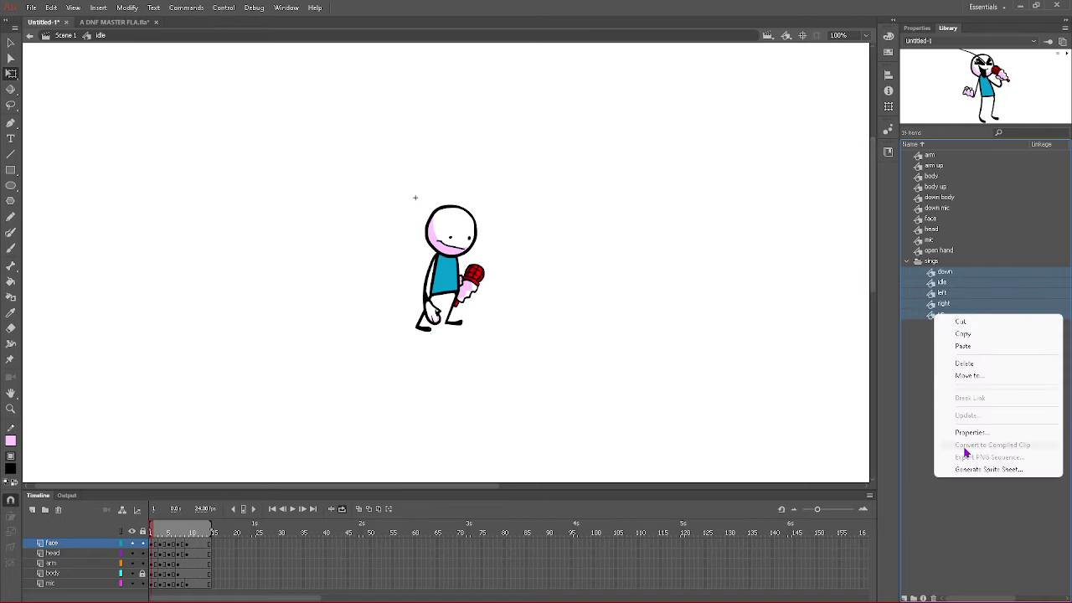
{"action": "left_click", "coordinate": [986, 470]}
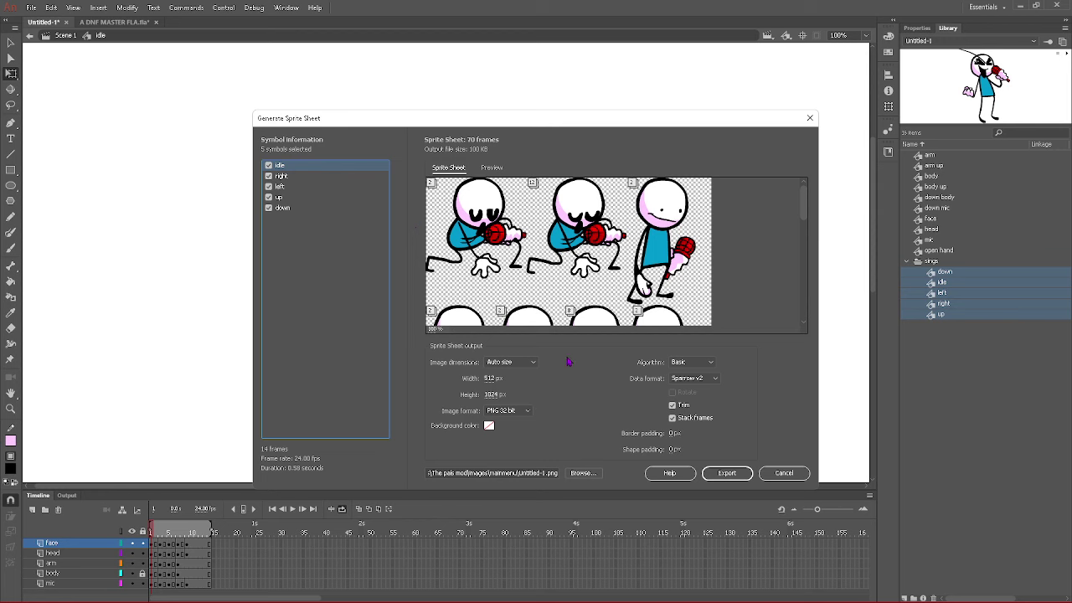
{"action": "scroll", "coordinate": [563, 303], "scroll_direction": "down", "scroll_amount": 2}
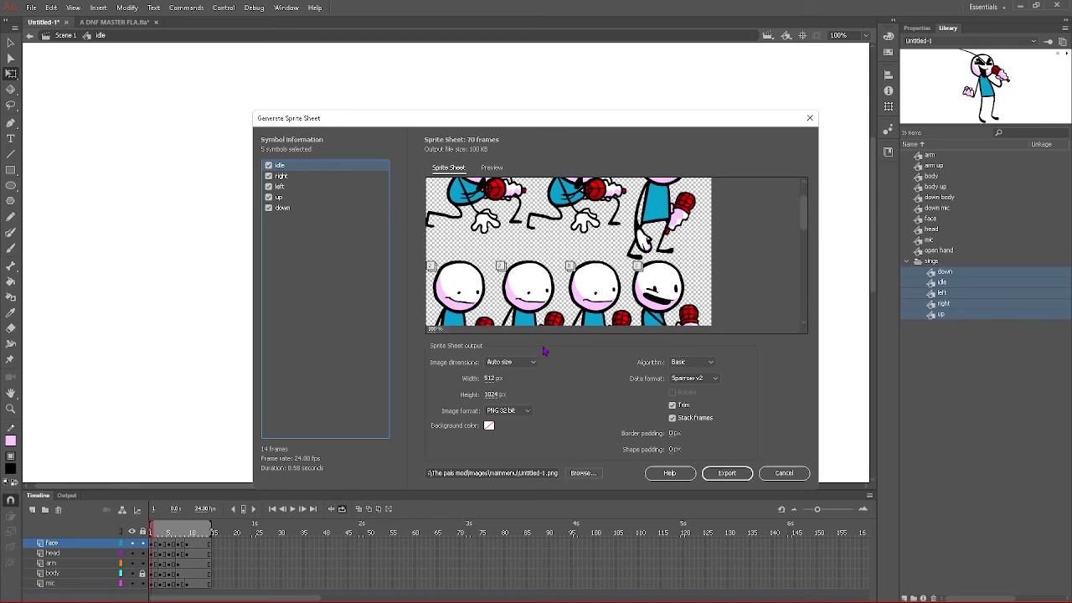
{"action": "left_click", "coordinate": [692, 379]}
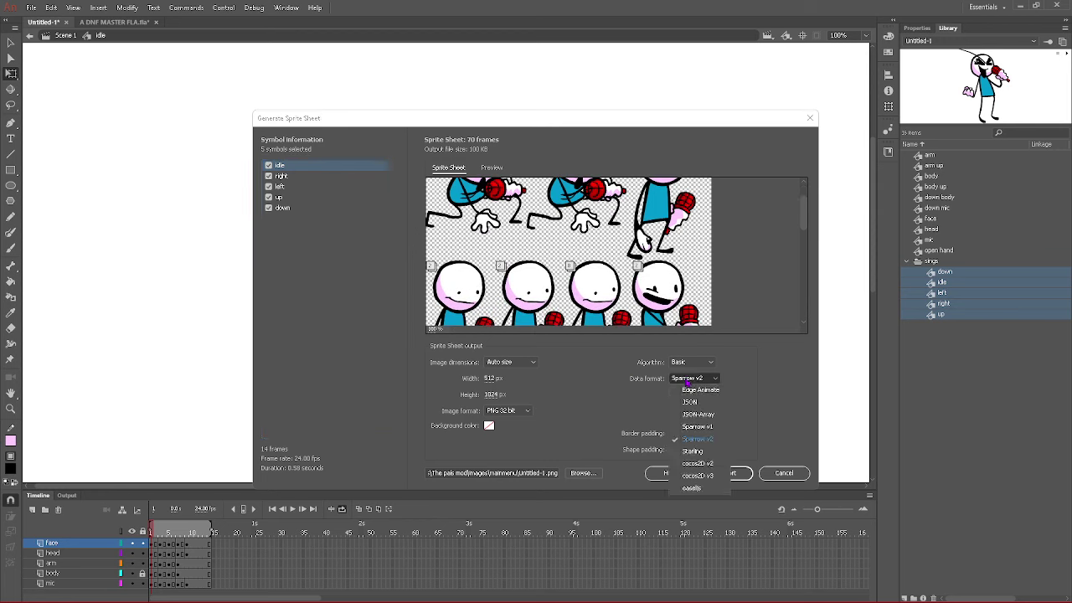
{"action": "left_click", "coordinate": [709, 446]}
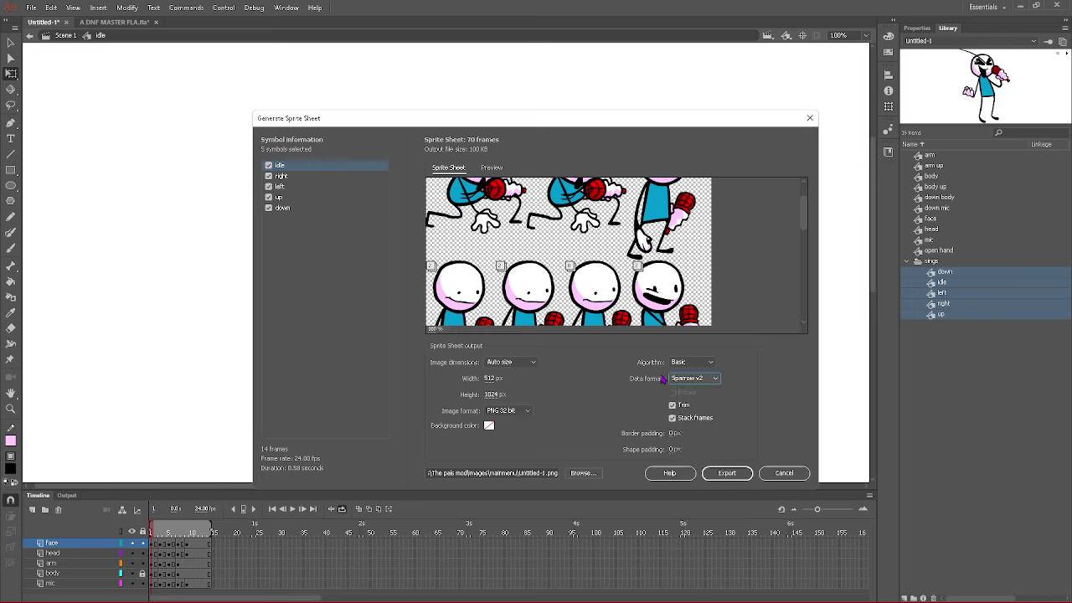
- Set the sprite sheet's destination to images/characters of The pals mod, inside PsychEngine-Windows64 (1) in Downloads
{"action": "left_click", "coordinate": [584, 475]}
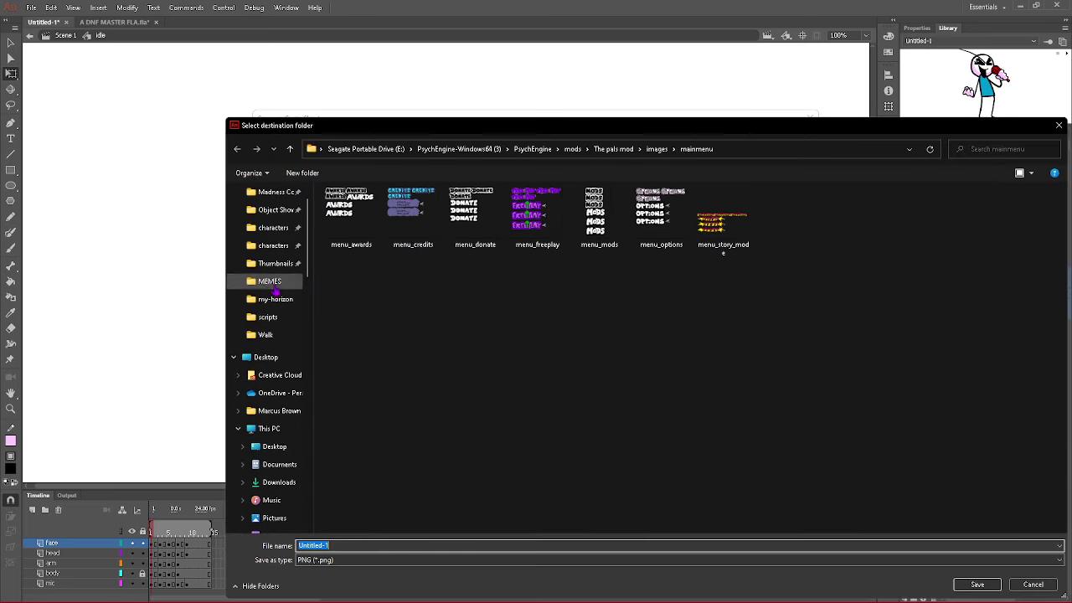
{"action": "left_click", "coordinate": [268, 317]}
{"action": "left_click", "coordinate": [604, 148]}
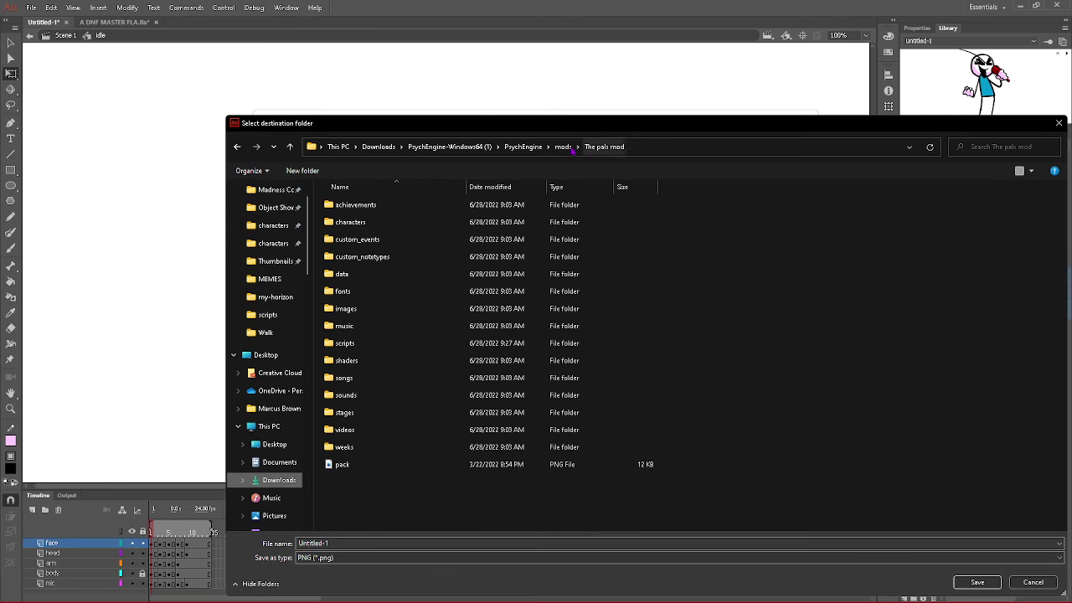
{"action": "left_click", "coordinate": [376, 147]}
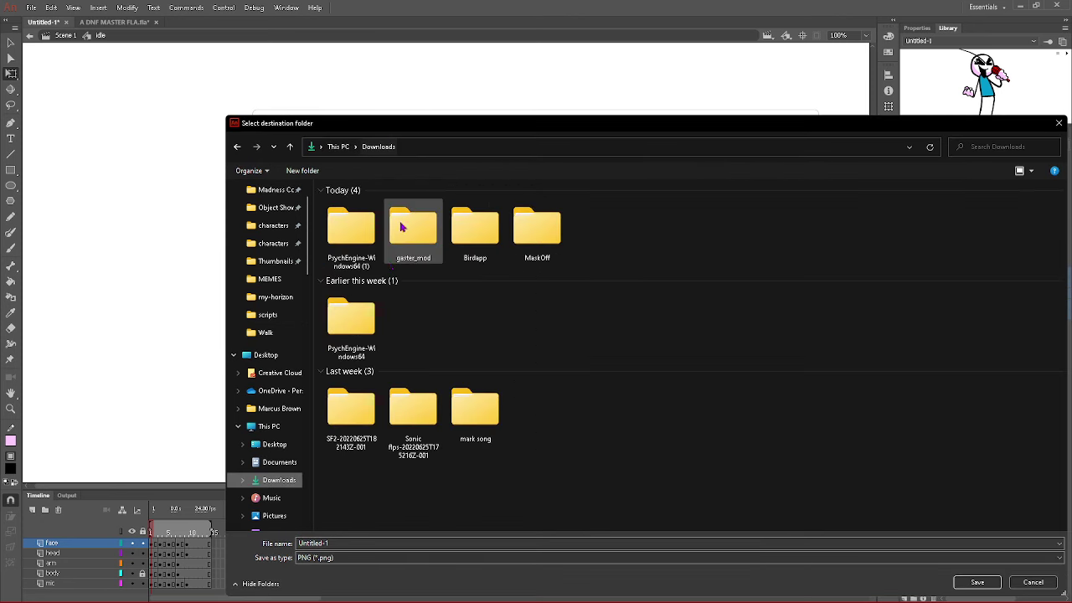
{"action": "double_click", "coordinate": [359, 239]}
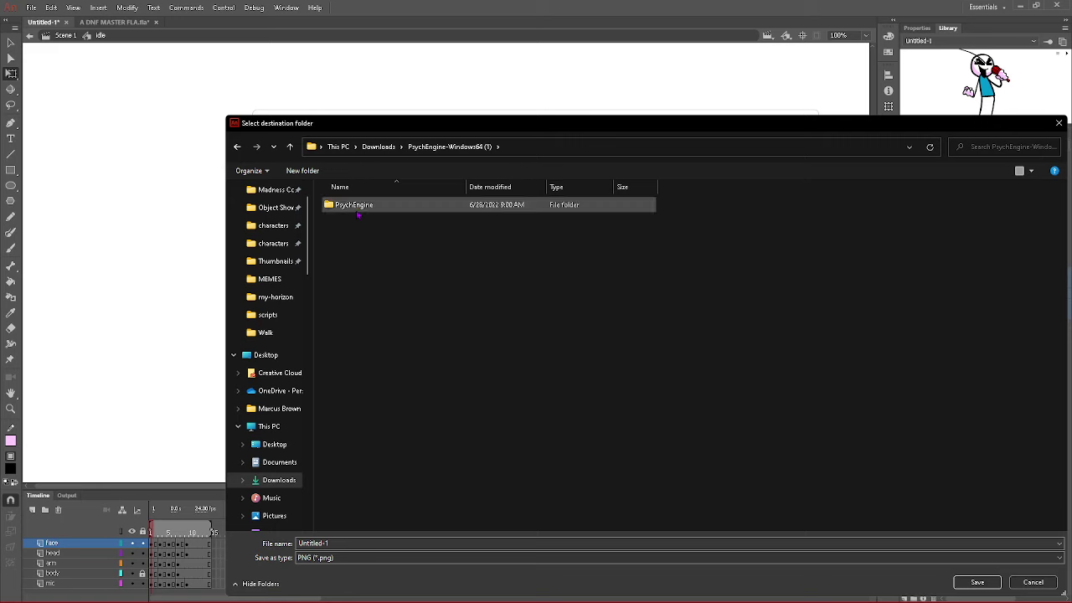
{"action": "double_click", "coordinate": [355, 206]}
{"action": "double_click", "coordinate": [355, 240]}
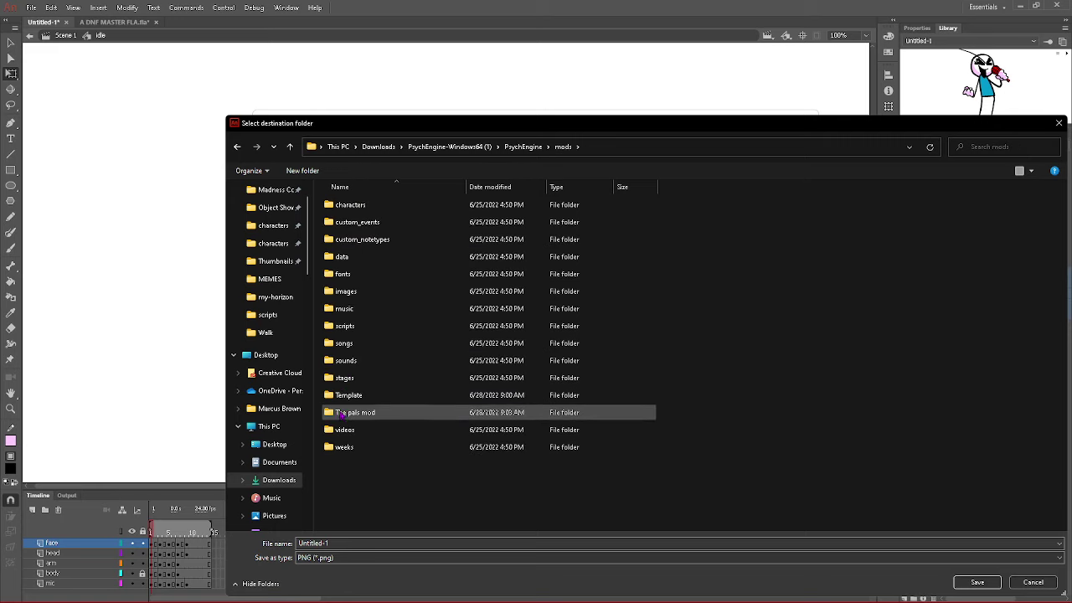
{"action": "double_click", "coordinate": [345, 419]}
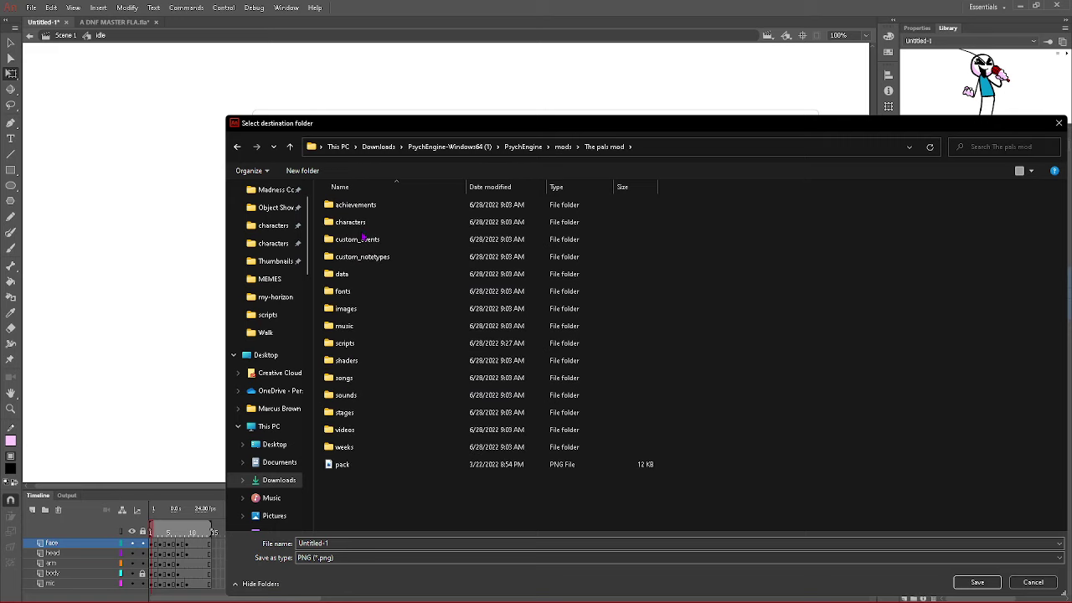
{"action": "double_click", "coordinate": [345, 309]}
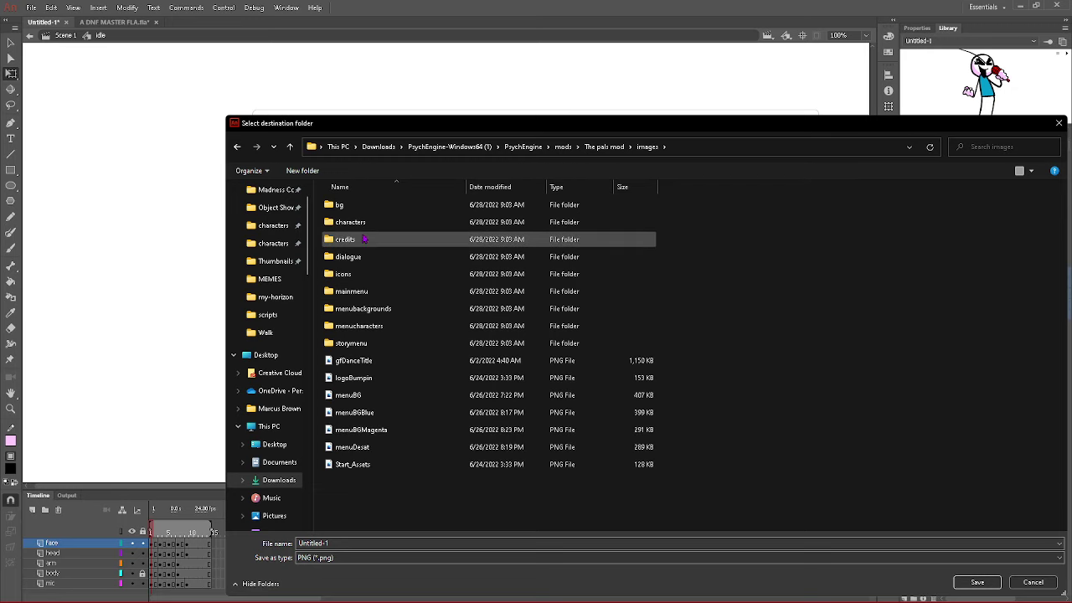
{"action": "key", "text": "Return"}
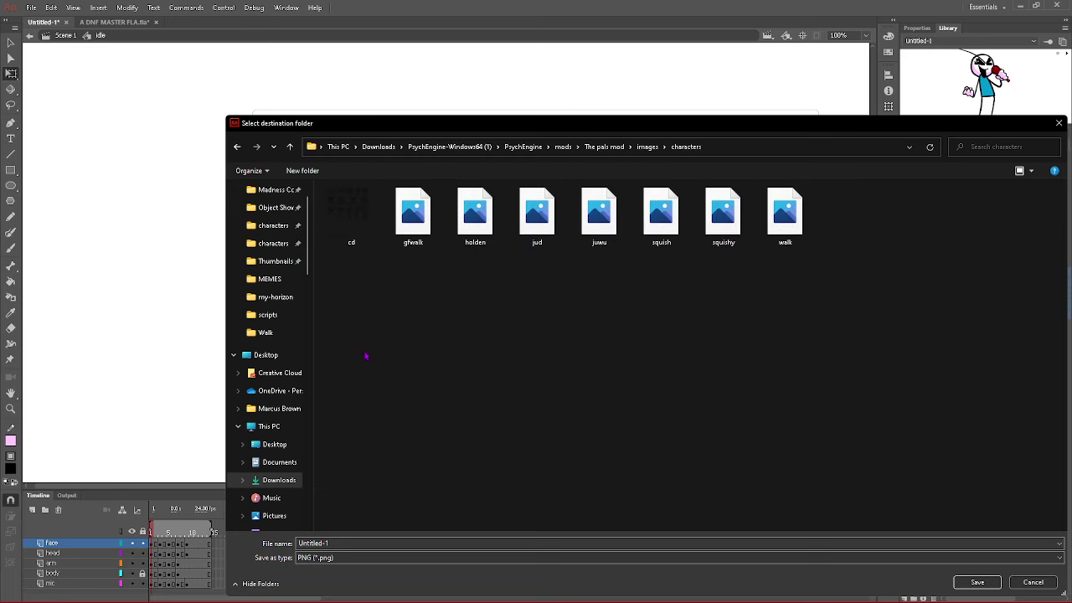
- Name the sprite sheet file bob and export it as PNG
{"action": "left_click", "coordinate": [346, 543]}
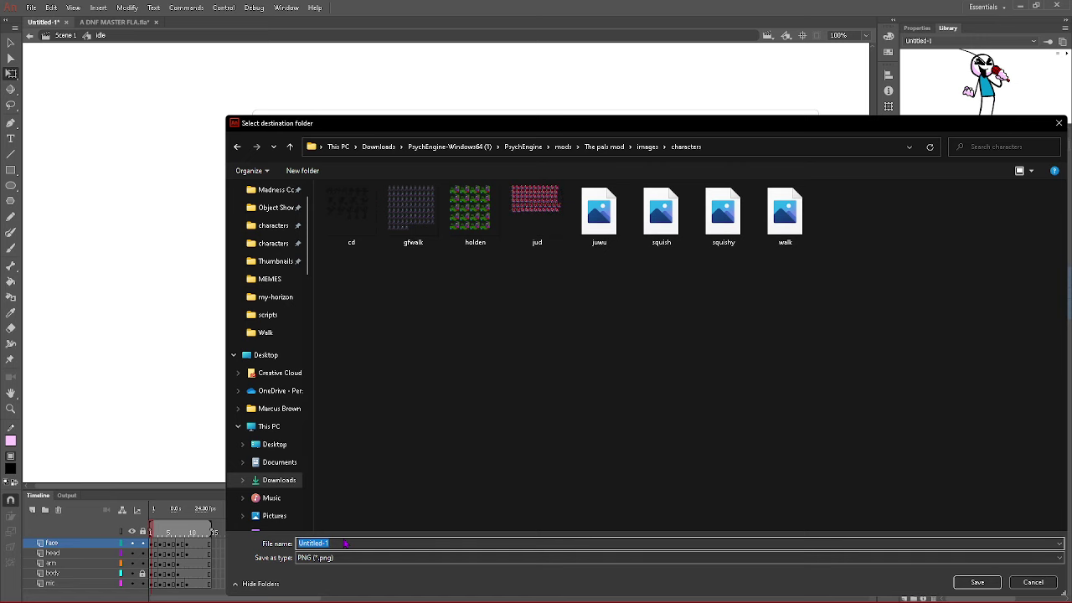
{"action": "type", "text": "bob"}
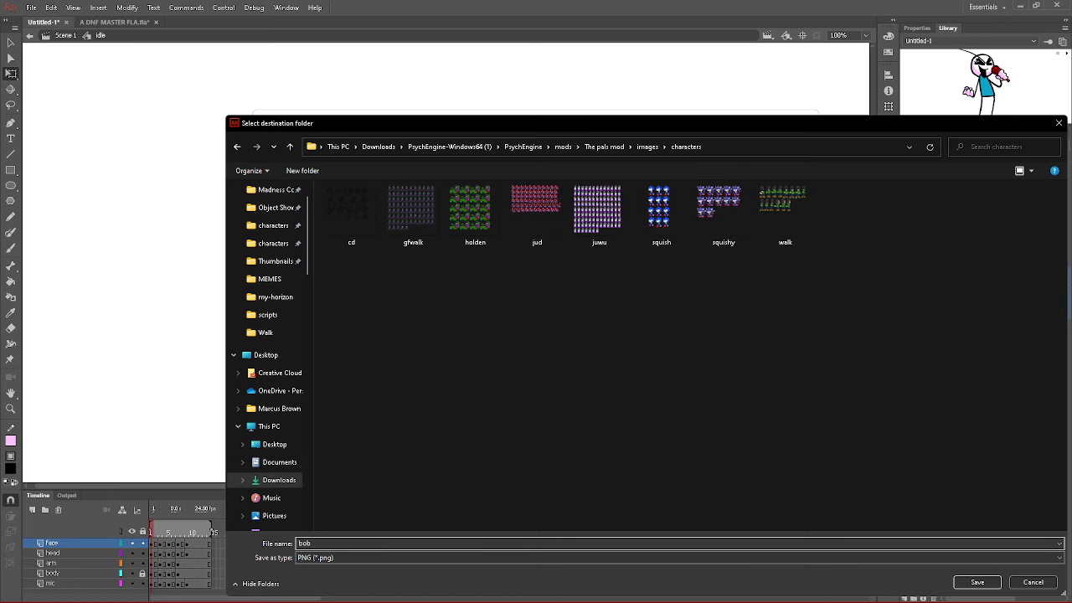
{"action": "left_click", "coordinate": [956, 583]}
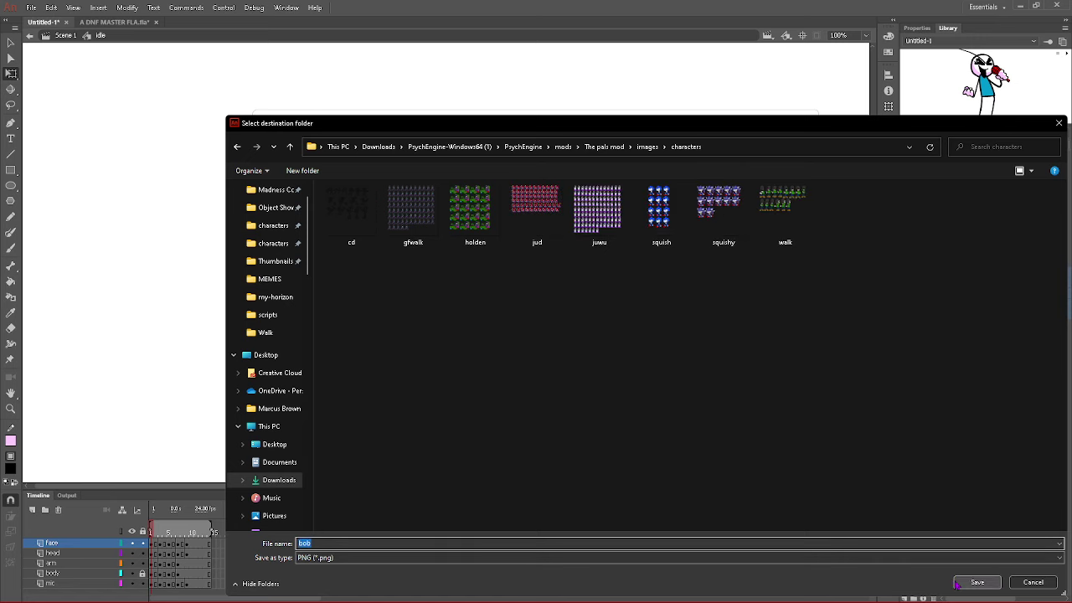
{"action": "left_click", "coordinate": [726, 474]}
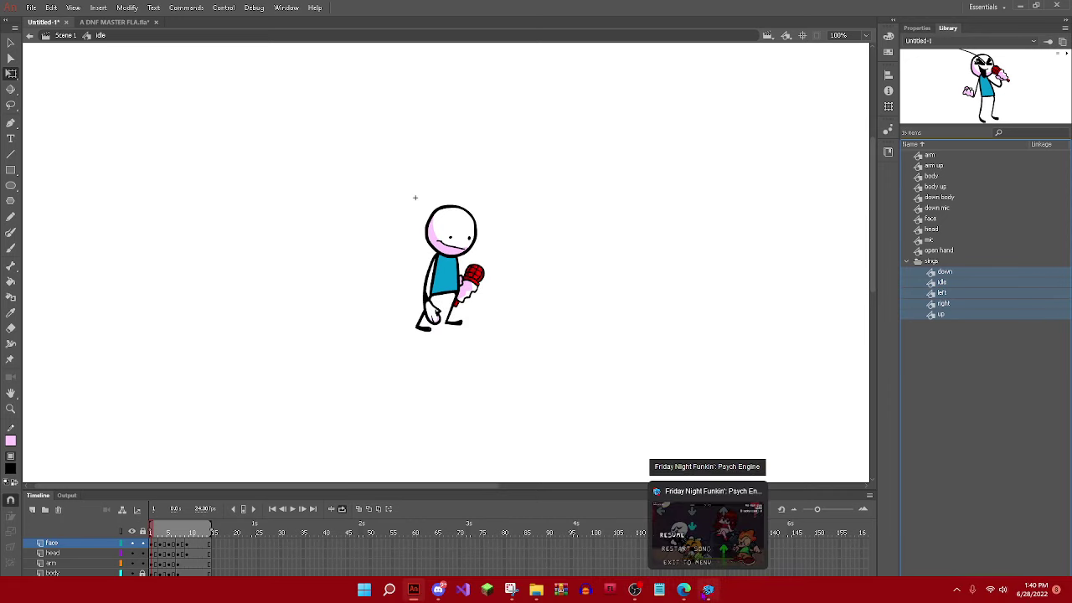
- Switch to Friday Night Funkin': Psych Engine and exit the paused song to the menu
{"action": "left_click", "coordinate": [708, 590]}
{"action": "key", "text": "Down"}
{"action": "key", "text": "Down"}
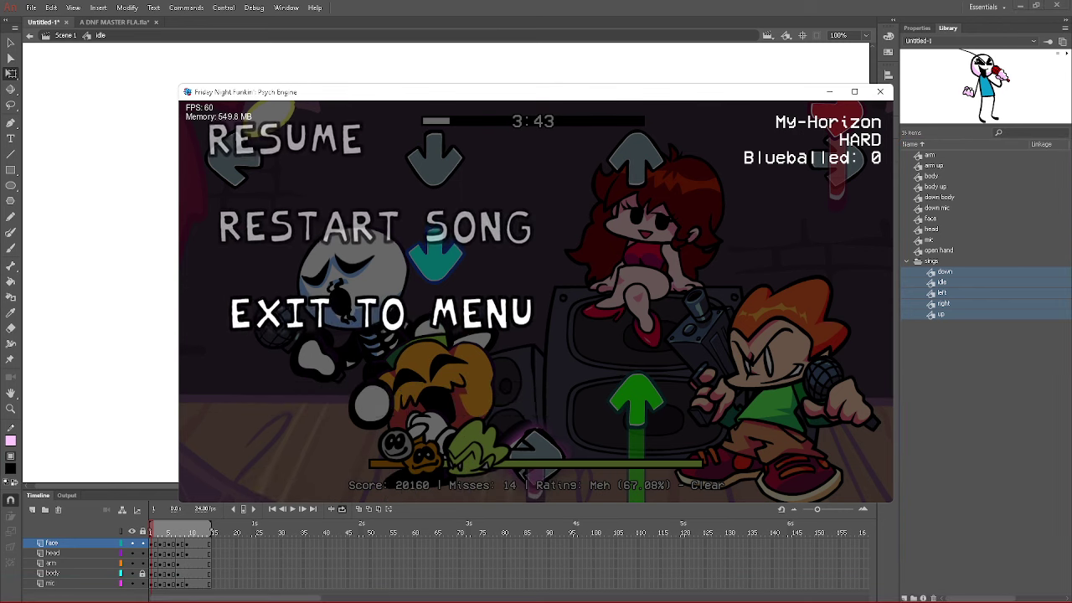
{"action": "key", "text": "Return"}
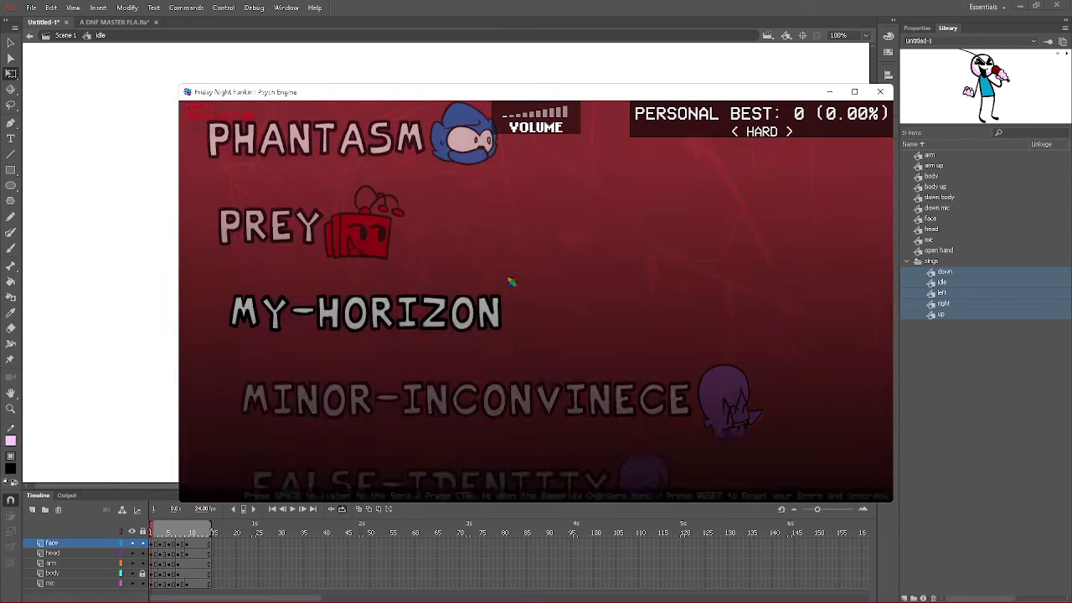
- Lower the game volume, leave the song list for the main menu and open the list of editors
{"action": "key", "text": "Up"}
{"action": "key", "text": "Up"}
{"action": "key", "text": "Up"}
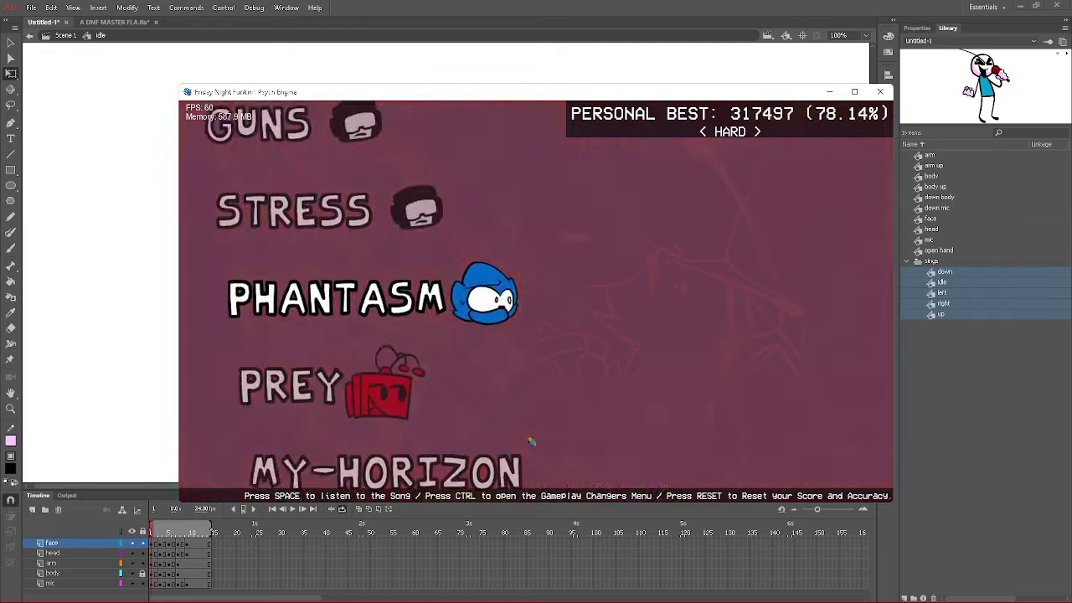
{"action": "key", "text": "minus"}
{"action": "key", "text": "Return"}
{"action": "key", "text": "Escape"}
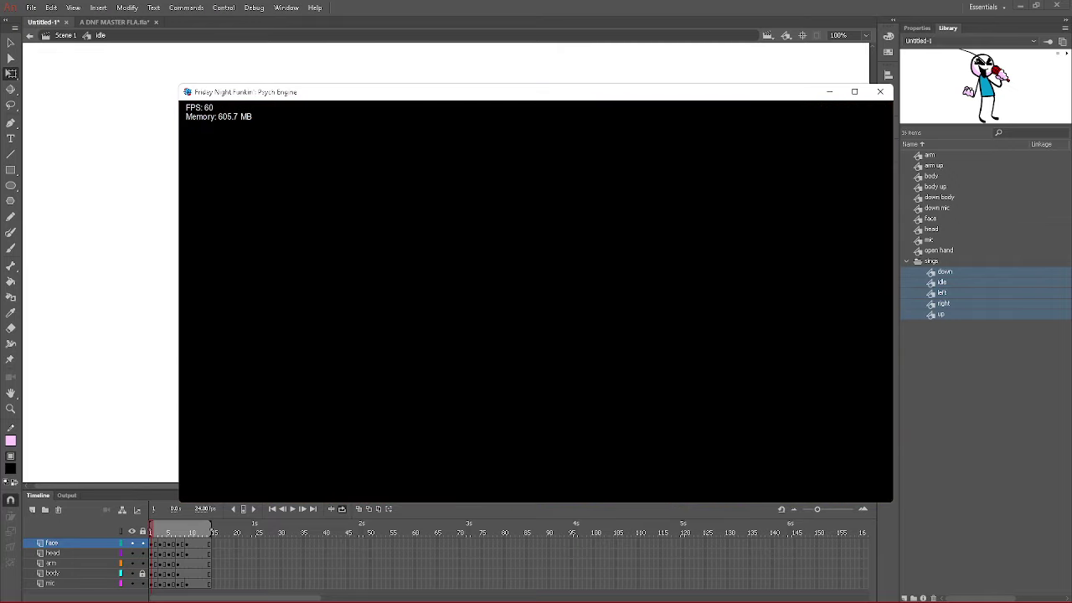
{"action": "key", "text": "Down"}
{"action": "key", "text": "Down"}
{"action": "key", "text": "Down"}
{"action": "key", "text": "7"}
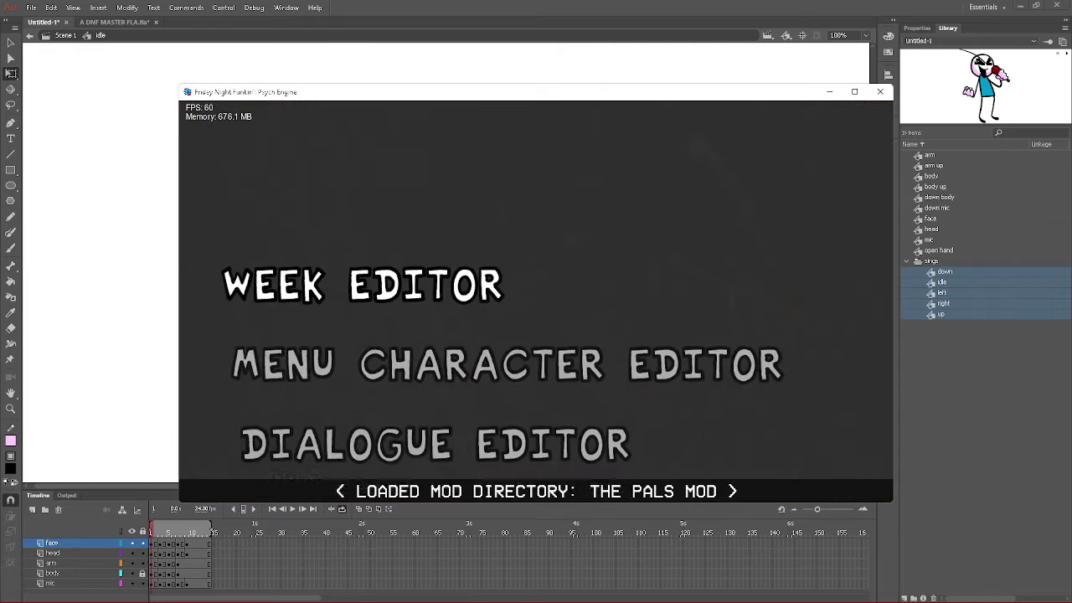
- Open the Character Editor with The Pals Mod as the loaded mod directory
{"action": "key", "text": "Up"}
{"action": "key", "text": "Left"}
{"action": "key", "text": "Right"}
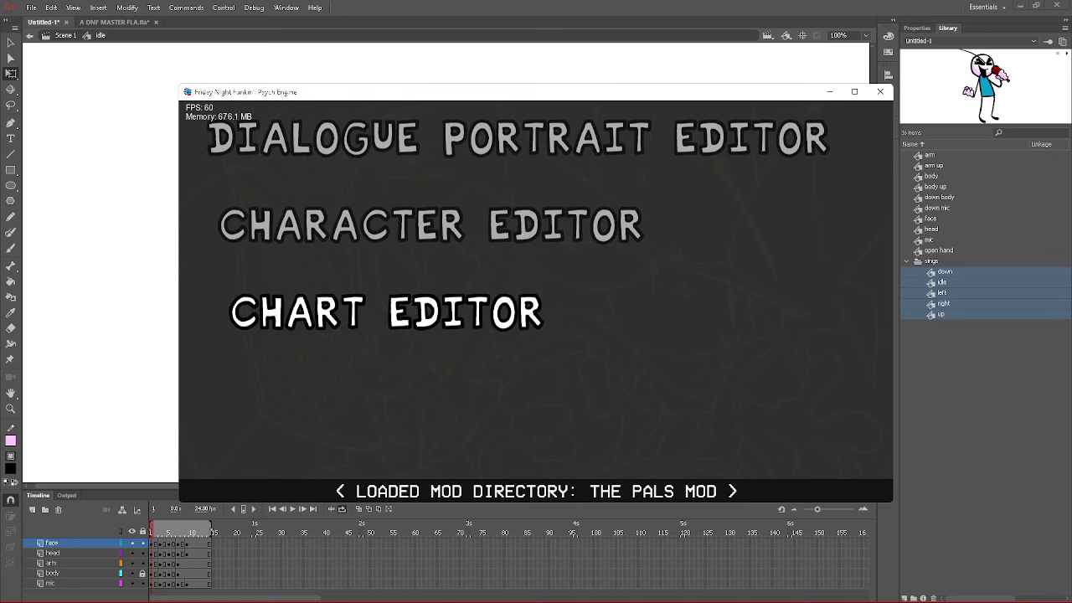
{"action": "key", "text": "Left"}
{"action": "key", "text": "Left"}
{"action": "key", "text": "Left"}
{"action": "key", "text": "Left"}
{"action": "key", "text": "Right"}
{"action": "key", "text": "Up"}
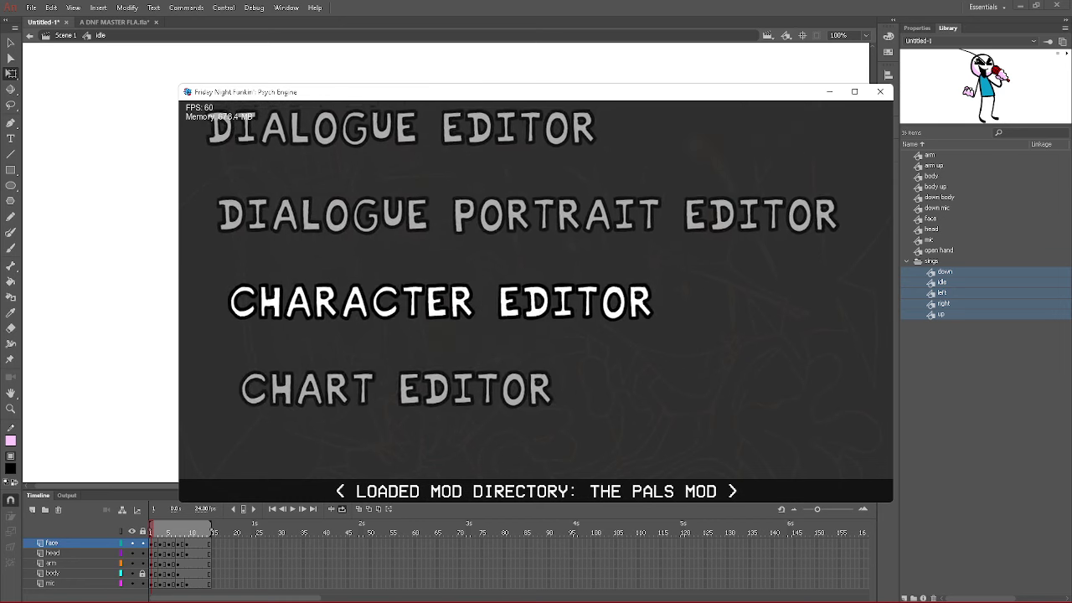
{"action": "key", "text": "Down"}
{"action": "key", "text": "Up"}
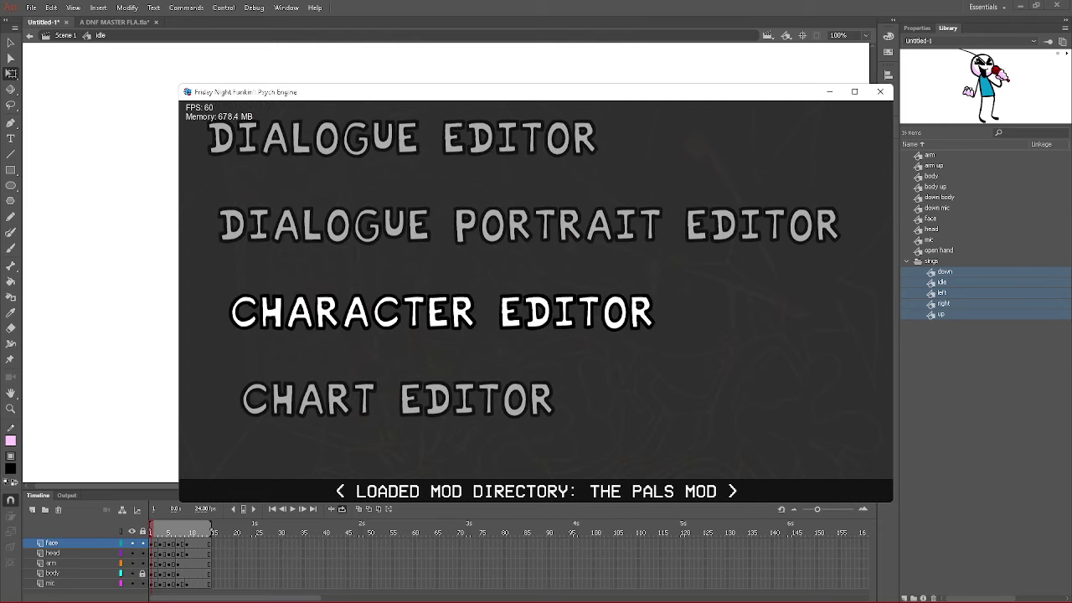
{"action": "key", "text": "Return"}
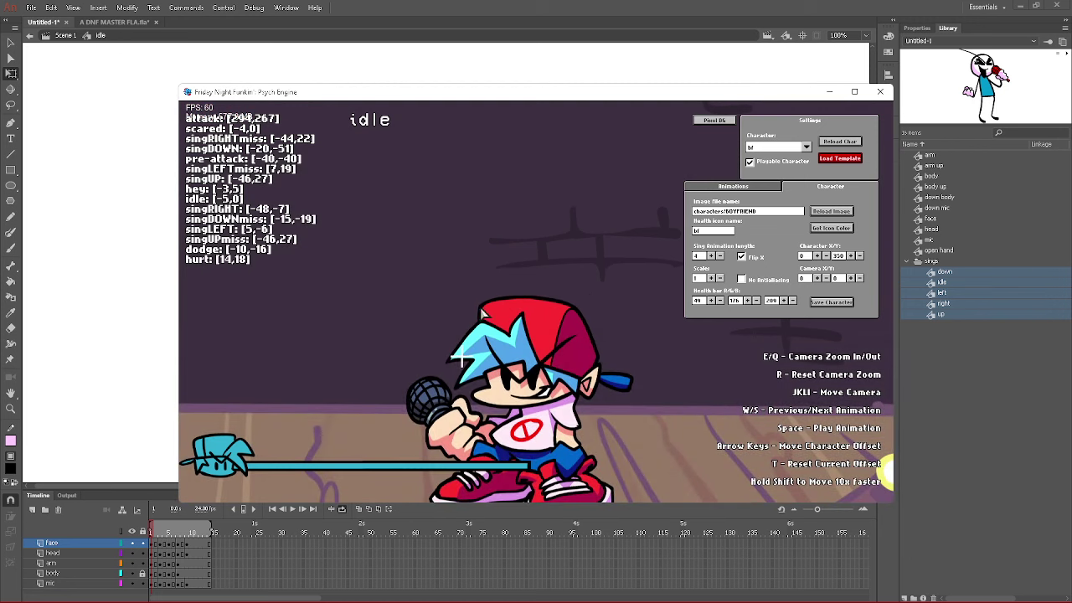
- Load the mom character in the Character Editor
{"action": "left_click", "coordinate": [807, 147]}
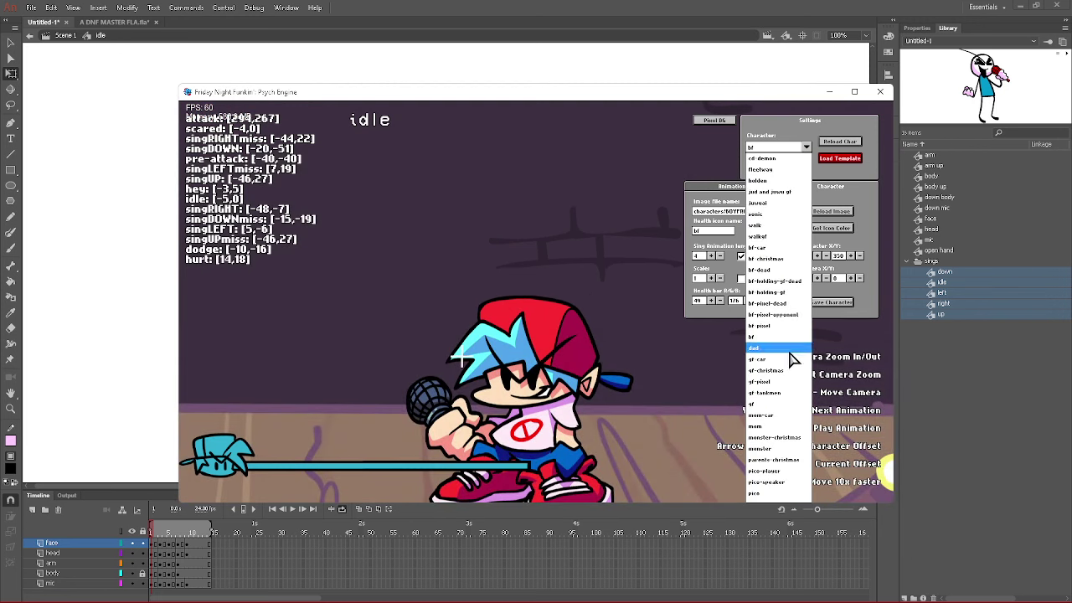
{"action": "left_click", "coordinate": [759, 428]}
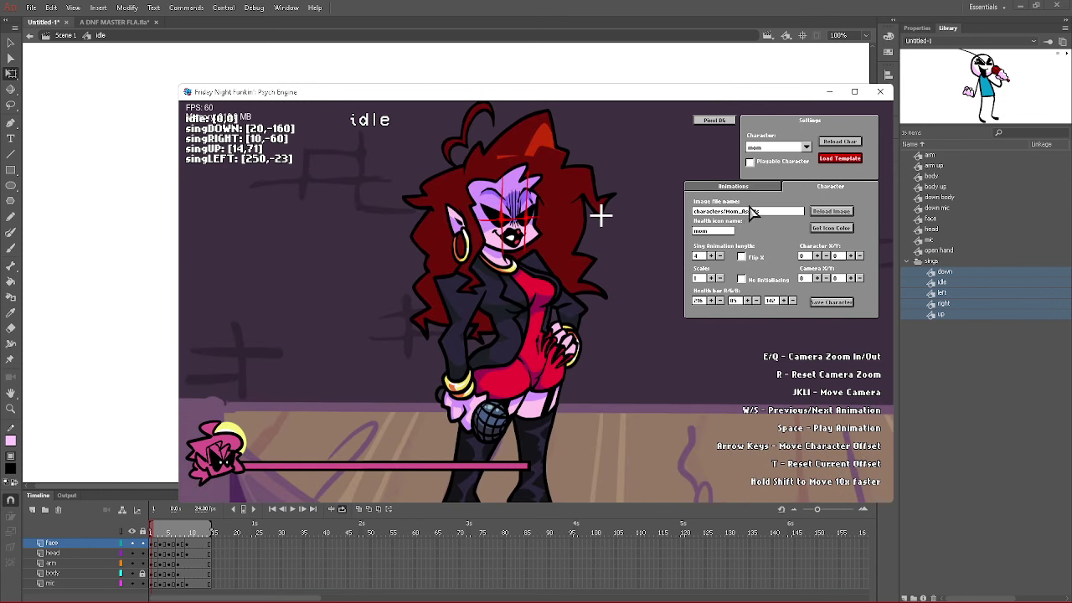
- Set the character's image file name to characters/bob and reload the image
{"action": "key", "text": "BackSpace"}
{"action": "type", "text": "bob"}
{"action": "left_click", "coordinate": [844, 211]}
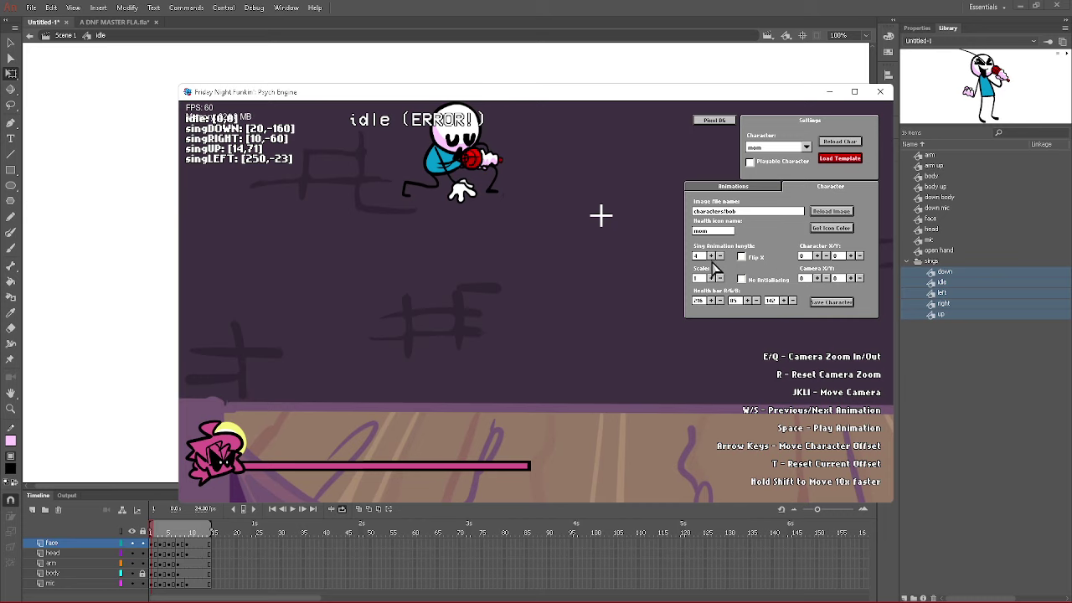
- Show the animation settings and cycle through the character's animations to check each pose with the new image
{"action": "left_click", "coordinate": [735, 189]}
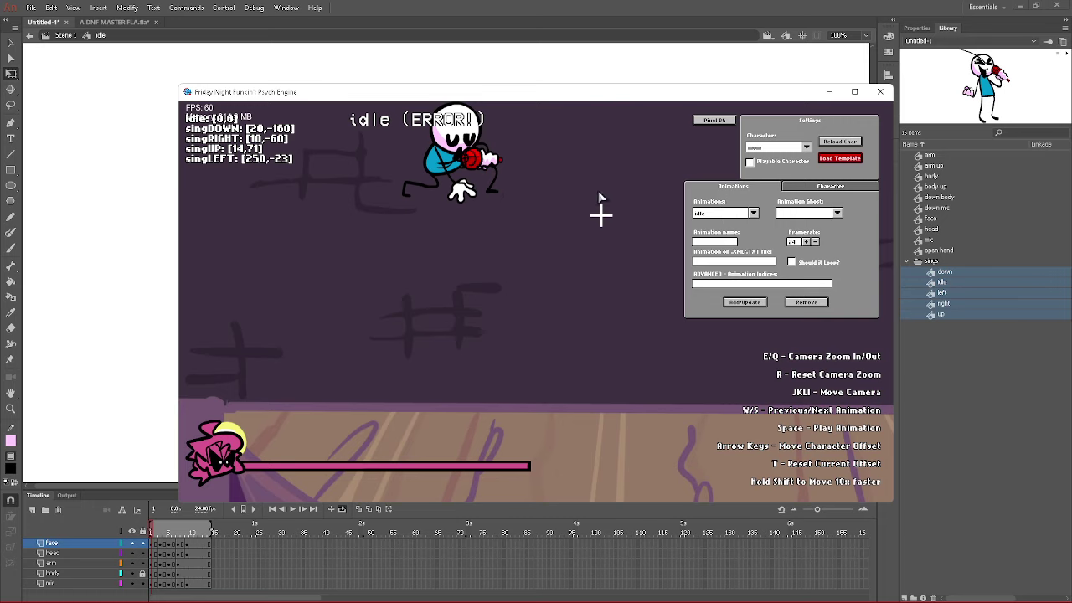
{"action": "key", "text": "w"}
{"action": "key", "text": "w"}
{"action": "key", "text": "w"}
{"action": "key", "text": "s"}
{"action": "key", "text": "s"}
{"action": "key", "text": "w"}
{"action": "key", "text": "w"}
{"action": "key", "text": "w"}
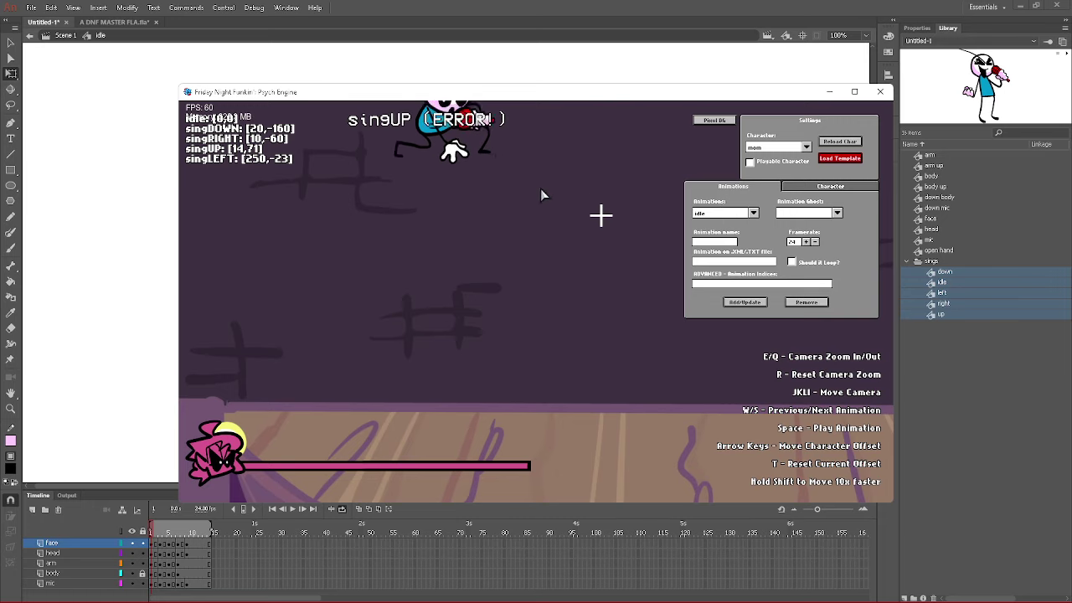
{"action": "key", "text": "s"}
{"action": "key", "text": "s"}
{"action": "key", "text": "s"}
{"action": "key", "text": "s"}
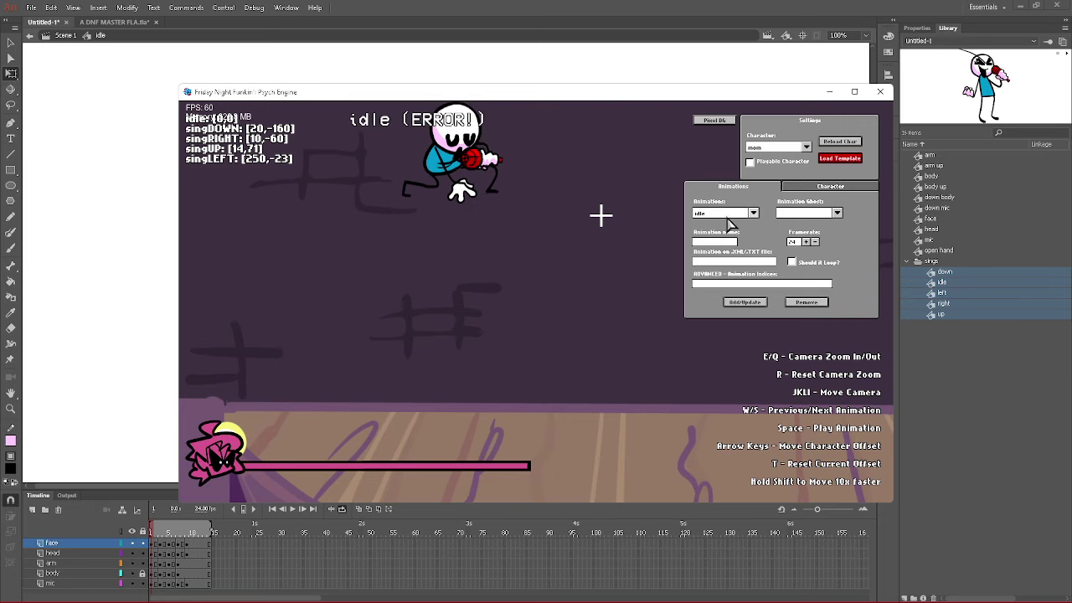
- Update the idle animation so its name in the XML file is "idle"
{"action": "left_click", "coordinate": [728, 218]}
{"action": "left_click", "coordinate": [720, 222]}
{"action": "left_click", "coordinate": [702, 214]}
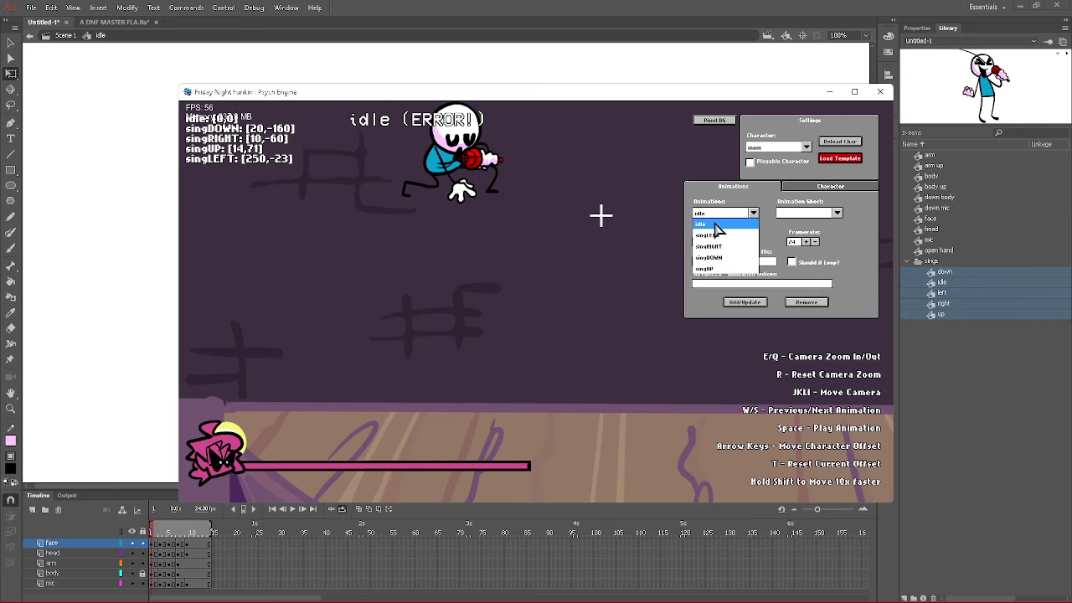
{"action": "left_click", "coordinate": [715, 224]}
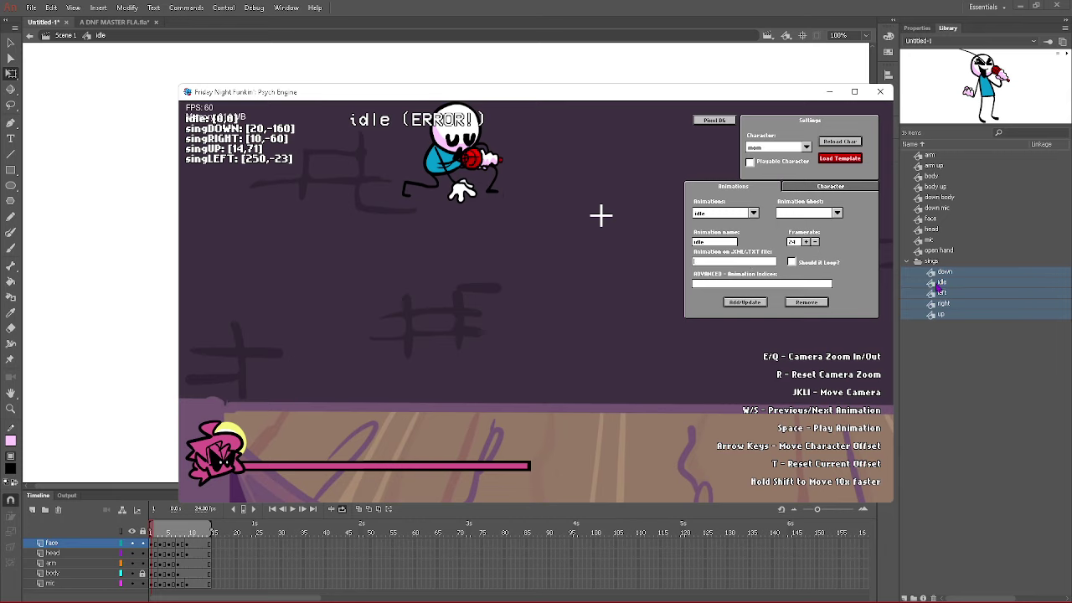
{"action": "left_click", "coordinate": [714, 265]}
{"action": "left_click", "coordinate": [744, 301]}
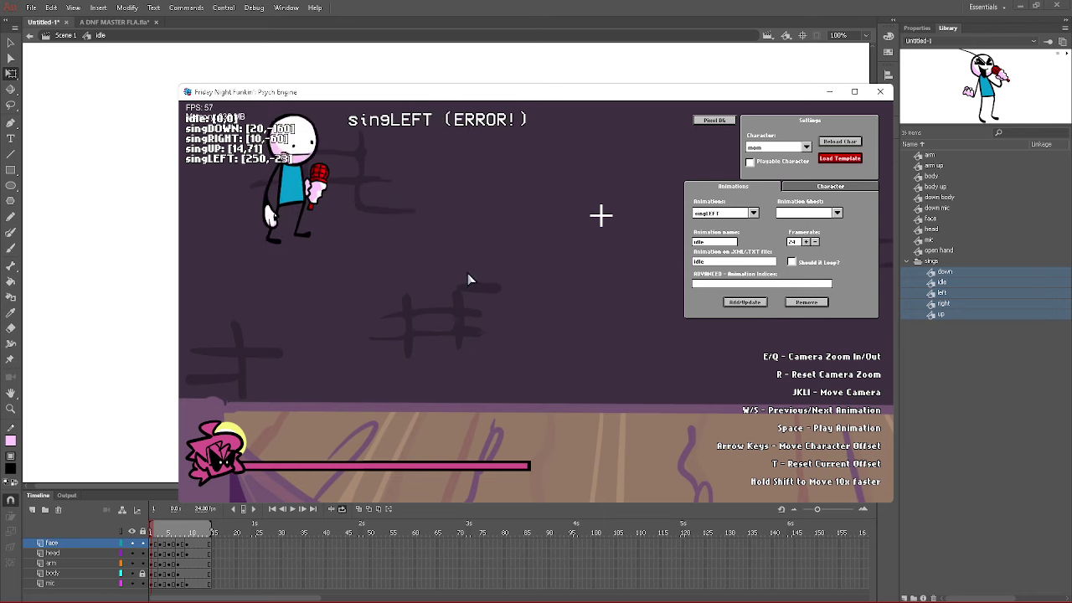
- Update the singLEFT animation, replacing its name in the XML file with "left"
{"action": "left_click", "coordinate": [727, 214]}
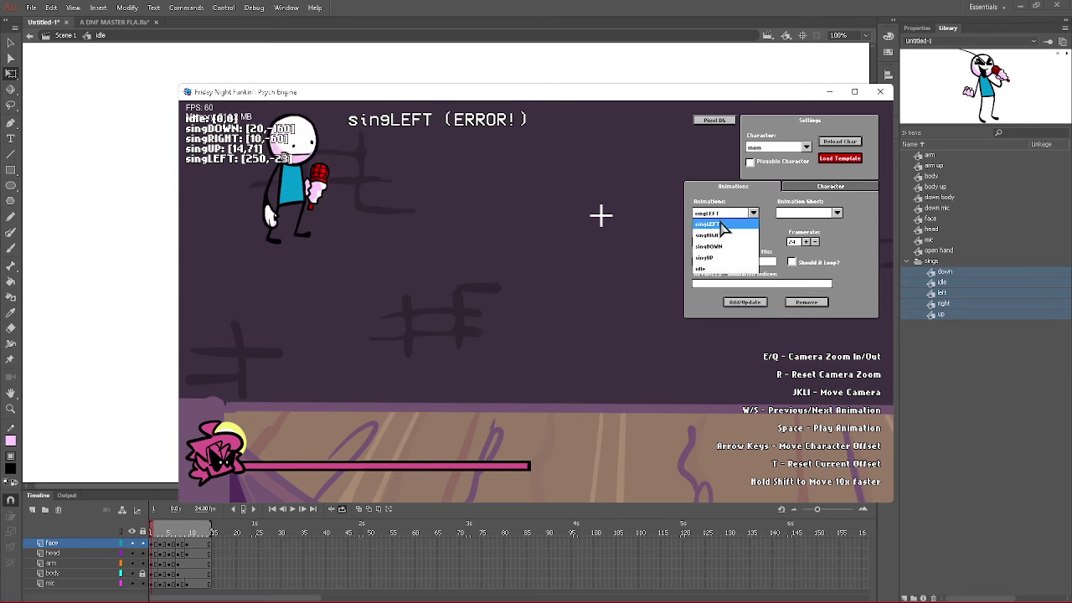
{"action": "left_click", "coordinate": [726, 227]}
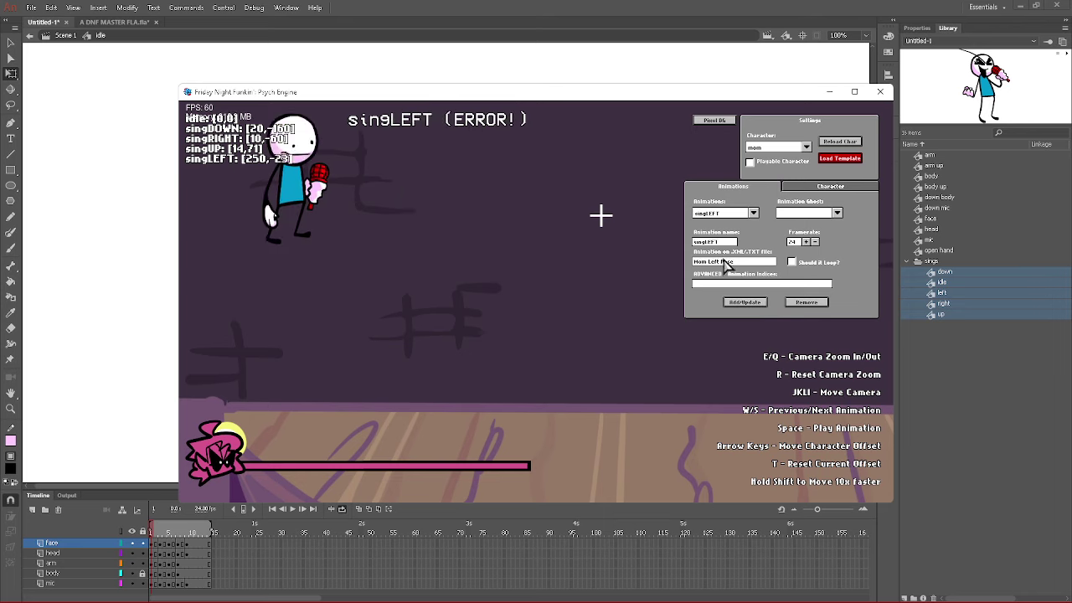
{"action": "left_click", "coordinate": [744, 261]}
{"action": "key", "text": "BackSpace"}
{"action": "key", "text": "BackSpace"}
{"action": "key", "text": "BackSpace"}
{"action": "key", "text": "BackSpace"}
{"action": "key", "text": "BackSpace"}
{"action": "key", "text": "BackSpace"}
{"action": "key", "text": "BackSpace"}
{"action": "key", "text": "BackSpace"}
{"action": "key", "text": "BackSpace"}
{"action": "key", "text": "BackSpace"}
{"action": "key", "text": "BackSpace"}
{"action": "key", "text": "BackSpace"}
{"action": "key", "text": "BackSpace"}
{"action": "type", "text": "left"}
{"action": "left_click", "coordinate": [745, 303]}
- Update the singRIGHT animation, replacing its name in the XML file with "right"
{"action": "left_click", "coordinate": [725, 214]}
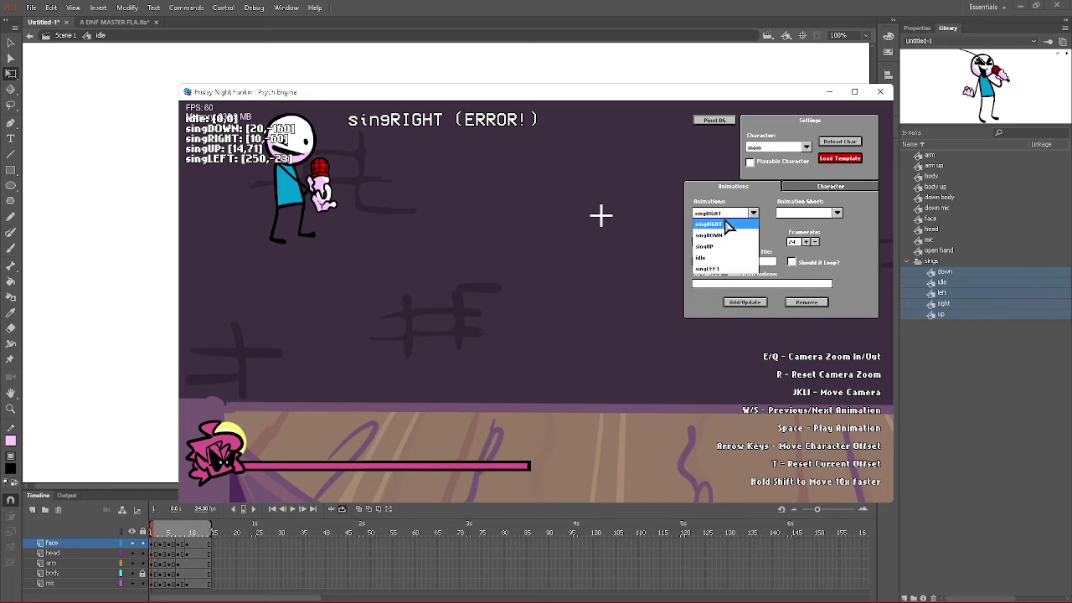
{"action": "left_click", "coordinate": [725, 257]}
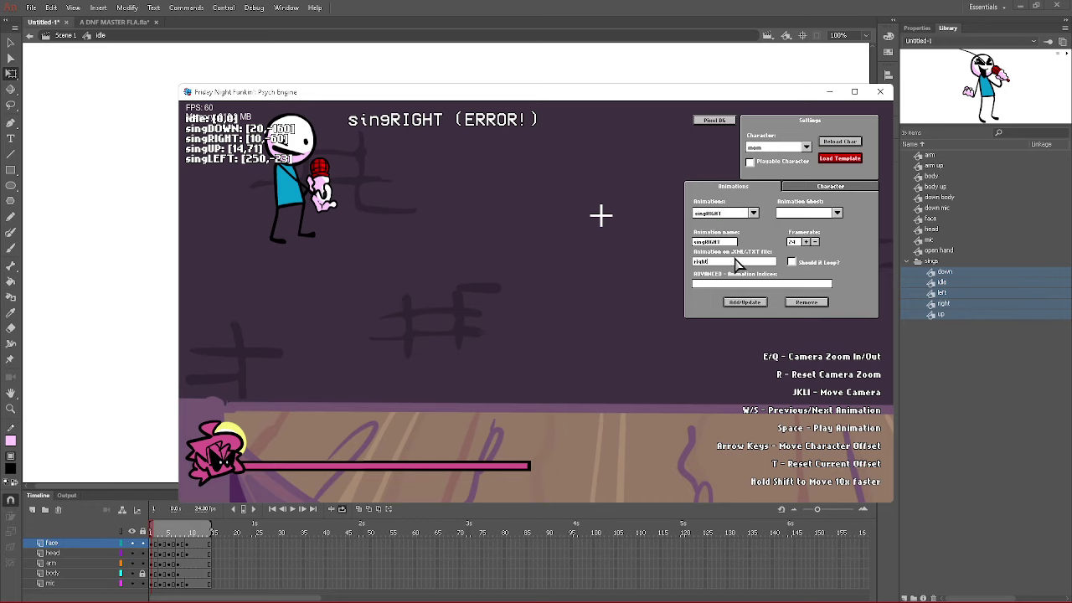
{"action": "left_click", "coordinate": [734, 305]}
- Update the singDOWN animation, replacing its name in the XML file with "down"
{"action": "left_click", "coordinate": [725, 214]}
{"action": "left_click", "coordinate": [725, 225]}
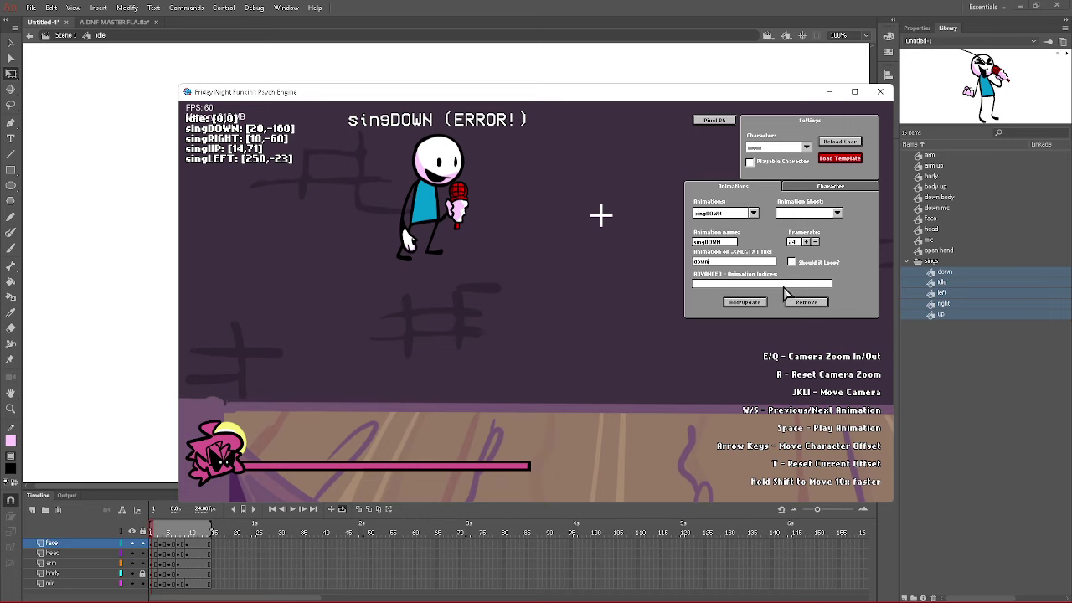
{"action": "left_click", "coordinate": [745, 301]}
- Update the singUP animation, replacing its name in the XML file with "up"
{"action": "left_click", "coordinate": [722, 213]}
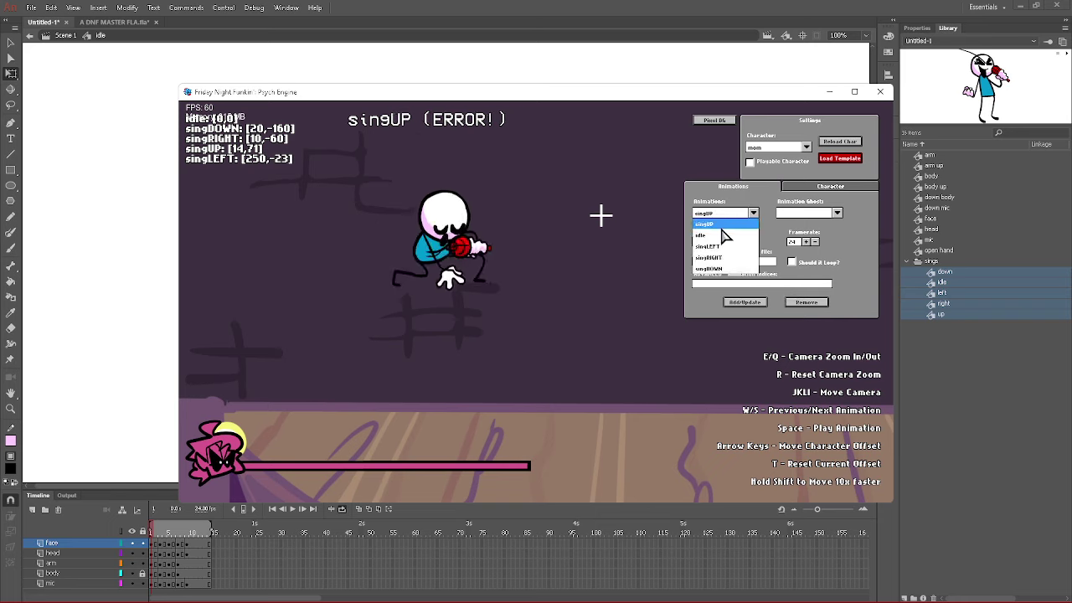
{"action": "left_click", "coordinate": [722, 224]}
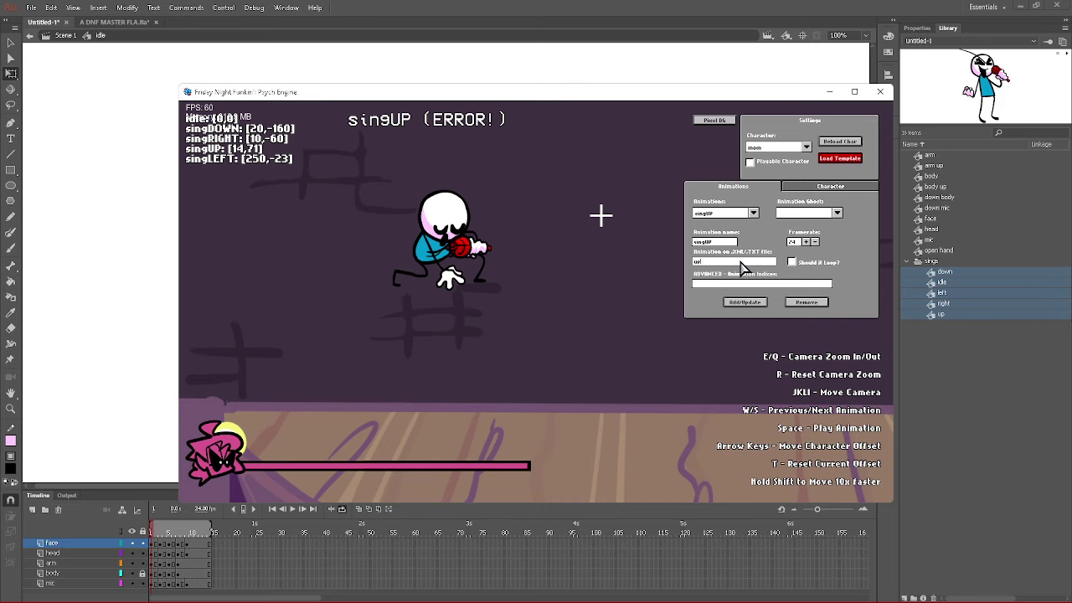
{"action": "left_click", "coordinate": [748, 303]}
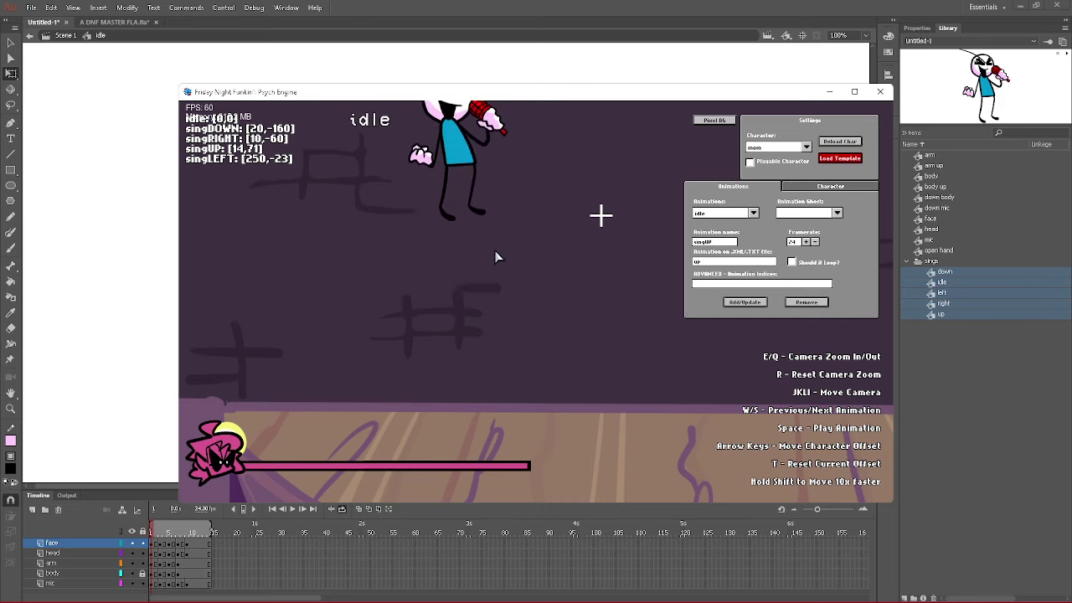
- Set idle as the animation ghost to serve as a reference for aligning the other poses
{"action": "key", "text": "i"}
{"action": "key", "text": "j"}
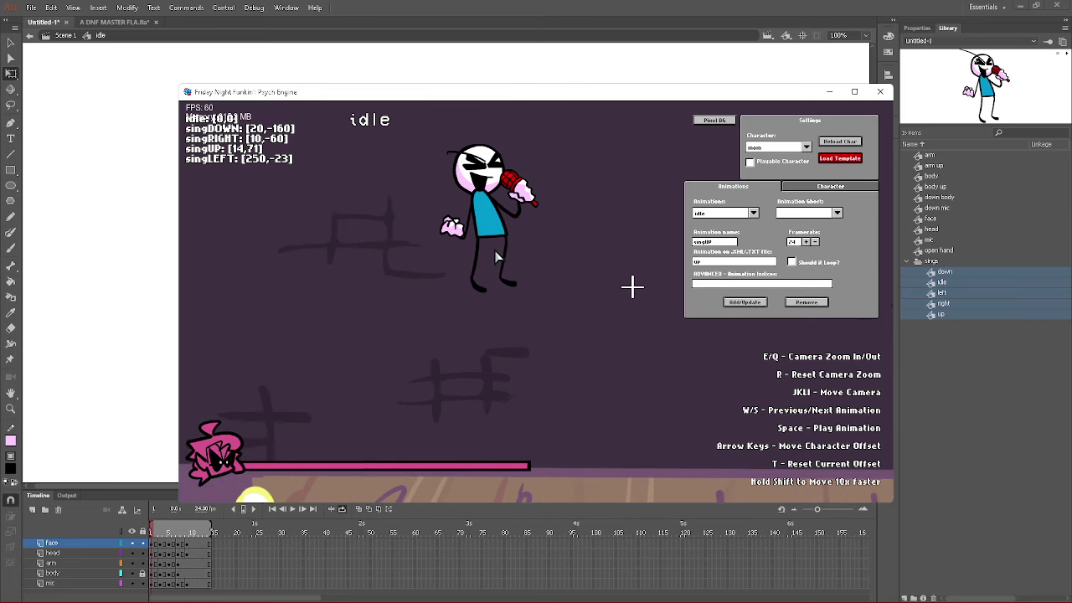
{"action": "key", "text": "l"}
{"action": "key", "text": "i"}
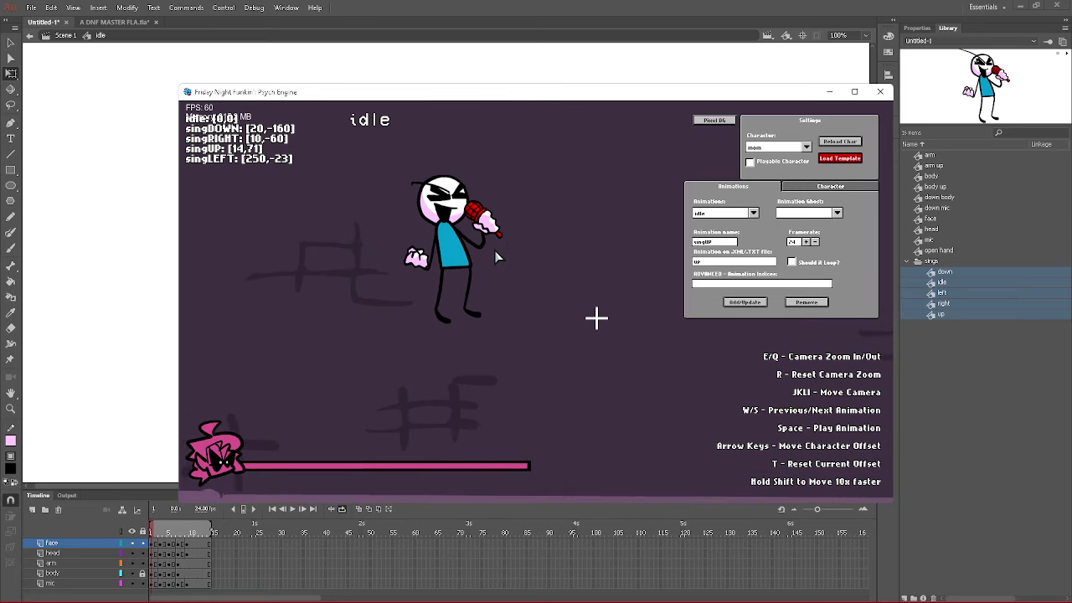
{"action": "key", "text": "k"}
{"action": "key", "text": "i"}
{"action": "key", "text": "j"}
{"action": "key", "text": "k"}
{"action": "key", "text": "l"}
{"action": "key", "text": "i"}
{"action": "key", "text": "j"}
{"action": "key", "text": "k"}
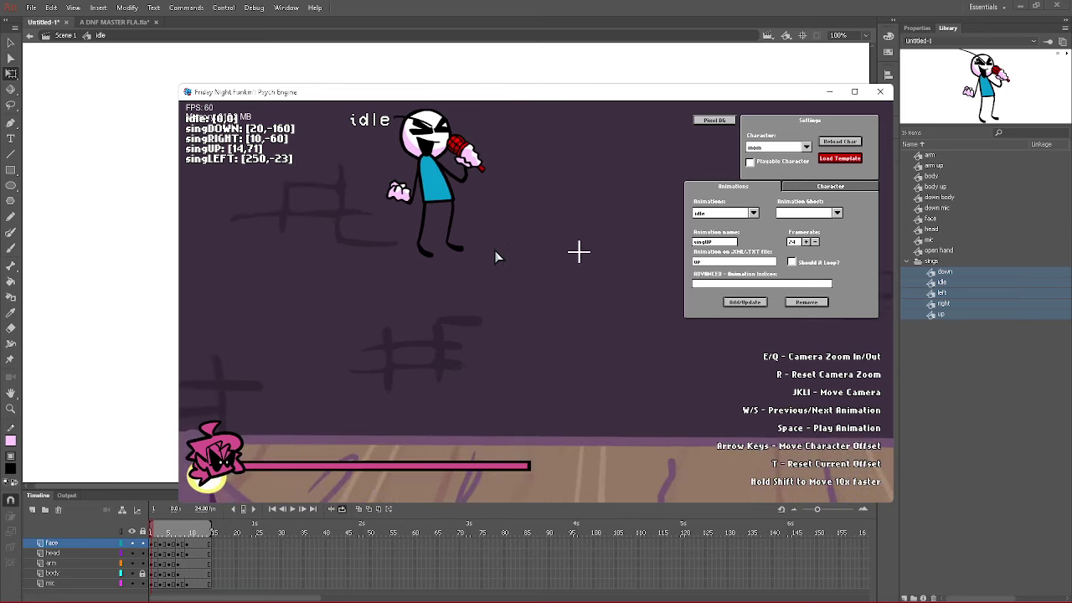
{"action": "key", "text": "i"}
{"action": "key", "text": "k"}
{"action": "left_click", "coordinate": [804, 216]}
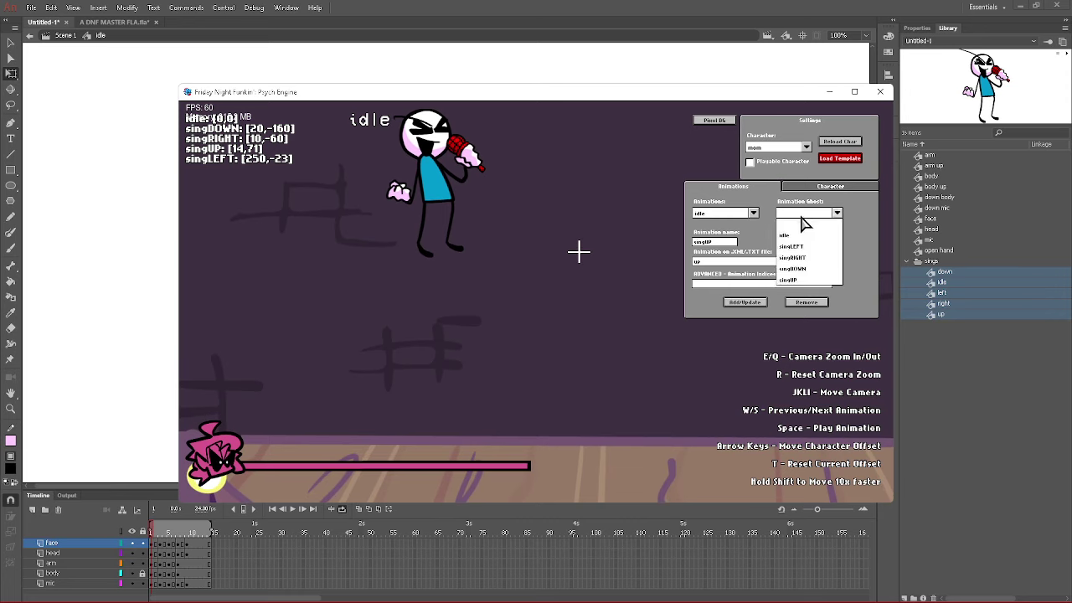
{"action": "left_click", "coordinate": [785, 235]}
- Shift the singUP animation to offset [75,51] to align it with the idle ghost
{"action": "key", "text": "w"}
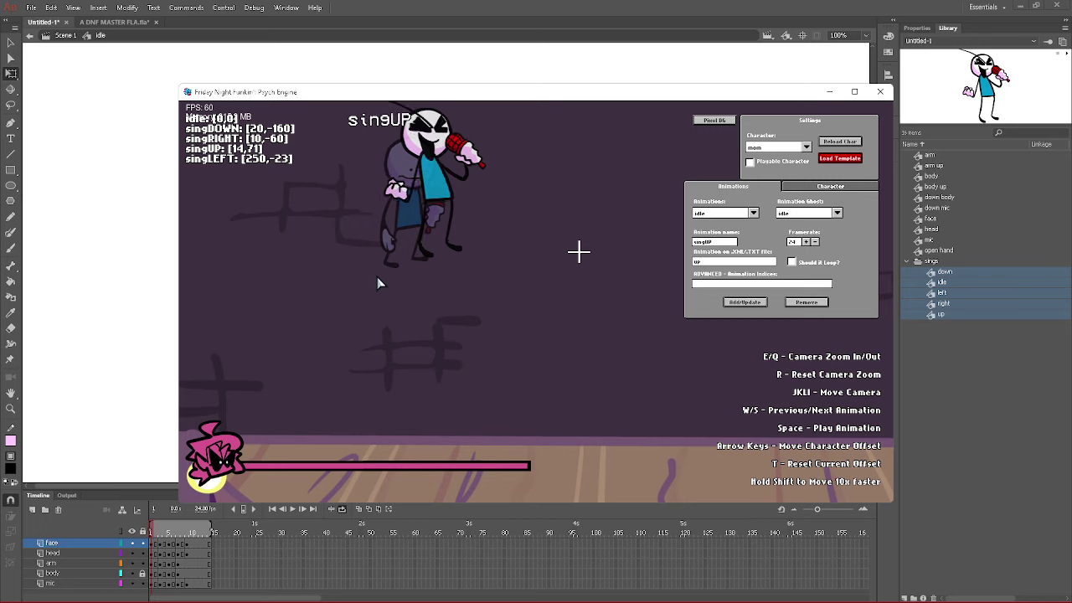
{"action": "key", "text": "s"}
{"action": "key", "text": "w"}
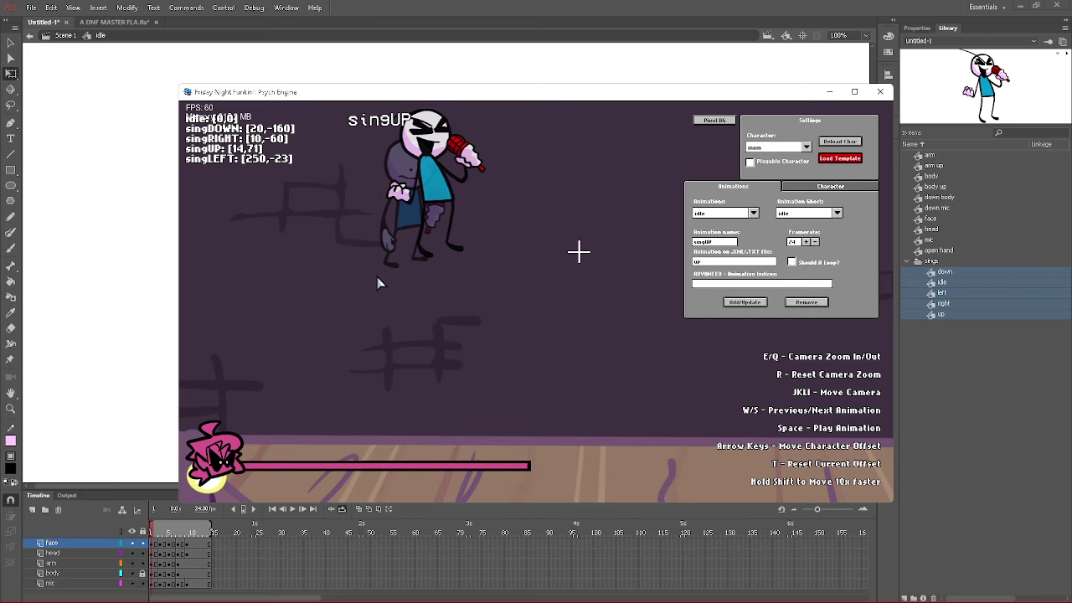
{"action": "key", "text": "Left"}
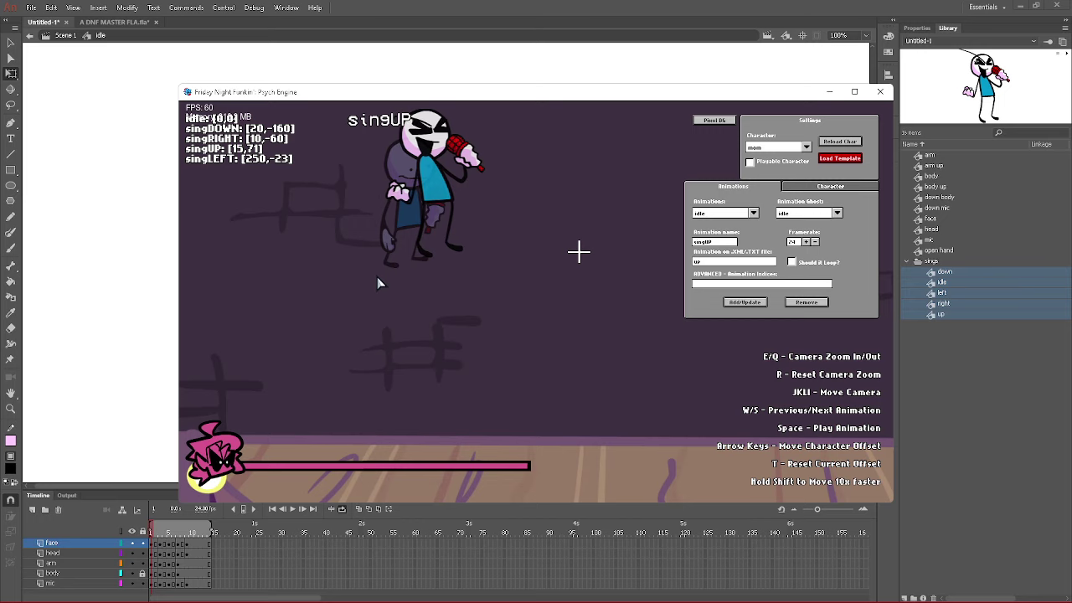
{"action": "key", "text": "shift+Left"}
{"action": "key", "text": "shift+Left"}
{"action": "key", "text": "shift+Left"}
{"action": "key", "text": "shift+Left"}
{"action": "key", "text": "shift+Left"}
{"action": "key", "text": "shift+Left"}
{"action": "key", "text": "shift+Left"}
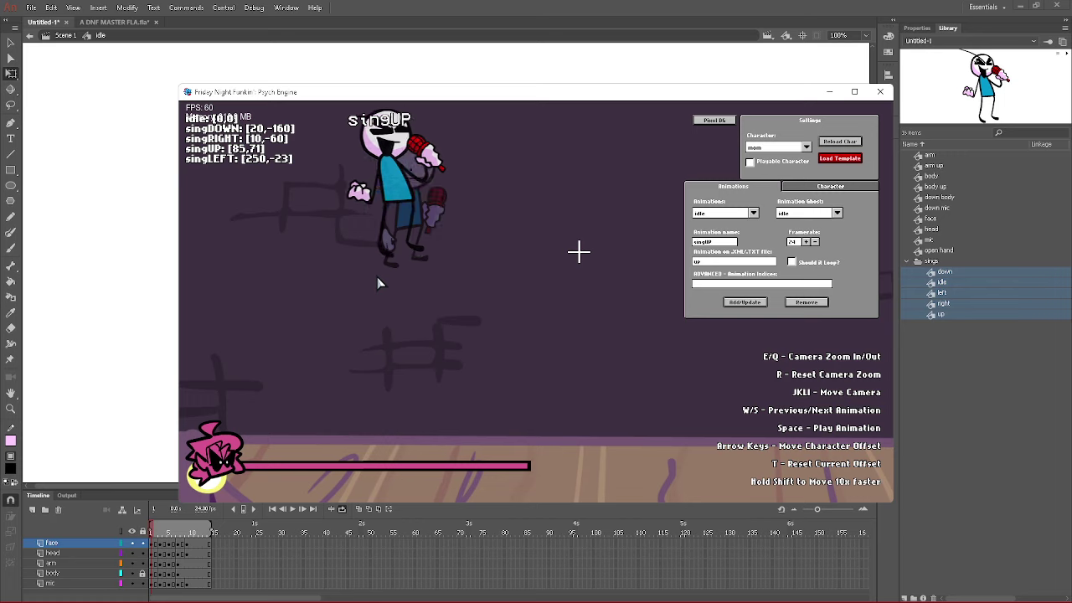
{"action": "key", "text": "shift+Right"}
{"action": "key", "text": "shift+Down"}
{"action": "key", "text": "shift+Down"}
- Shift the singDOWN animation to offset [40,-70] so its feet line up with the idle ghost
{"action": "key", "text": "w"}
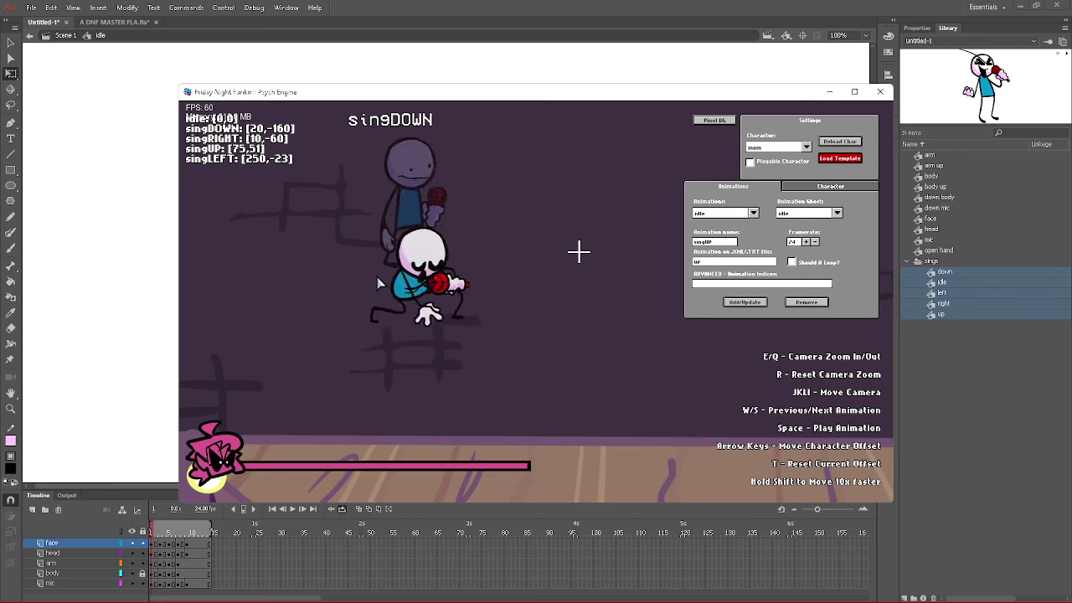
{"action": "key", "text": "shift+Up"}
{"action": "key", "text": "shift+Up"}
{"action": "key", "text": "shift+Up"}
{"action": "key", "text": "shift+Up"}
{"action": "key", "text": "shift+Up"}
{"action": "key", "text": "shift+Up"}
{"action": "key", "text": "shift+Up"}
{"action": "key", "text": "shift+Up"}
{"action": "key", "text": "shift+Up"}
{"action": "key", "text": "shift+Up"}
{"action": "key", "text": "shift+Left"}
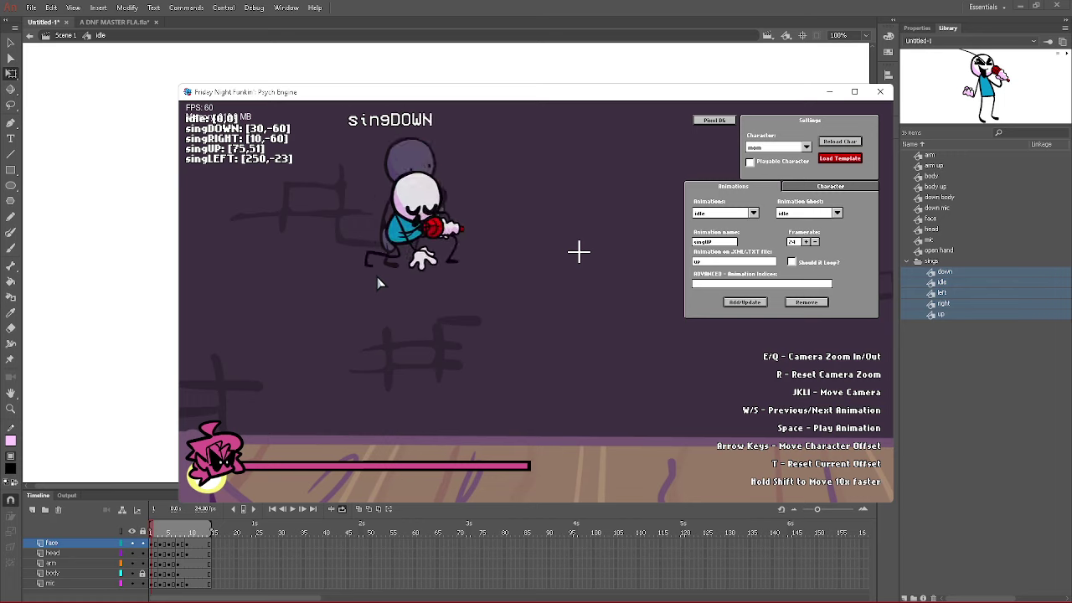
{"action": "key", "text": "shift+Left"}
{"action": "key", "text": "shift+Down"}
{"action": "key", "text": "shift+Down"}
{"action": "key", "text": "shift+Down"}
{"action": "key", "text": "shift+Down"}
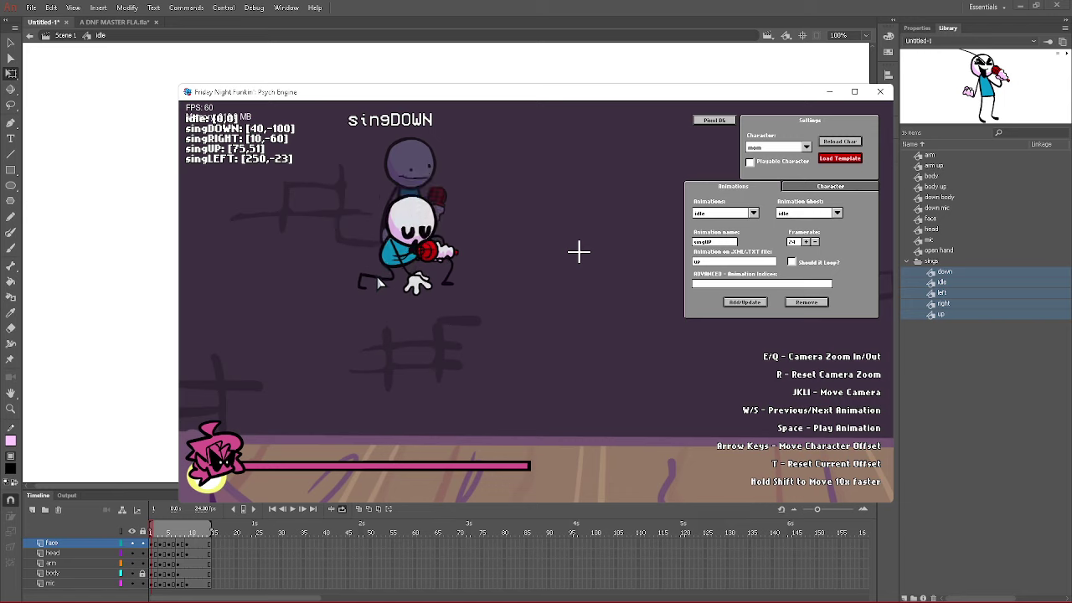
{"action": "key", "text": "shift+Up"}
{"action": "key", "text": "shift+Up"}
{"action": "key", "text": "shift+Up"}
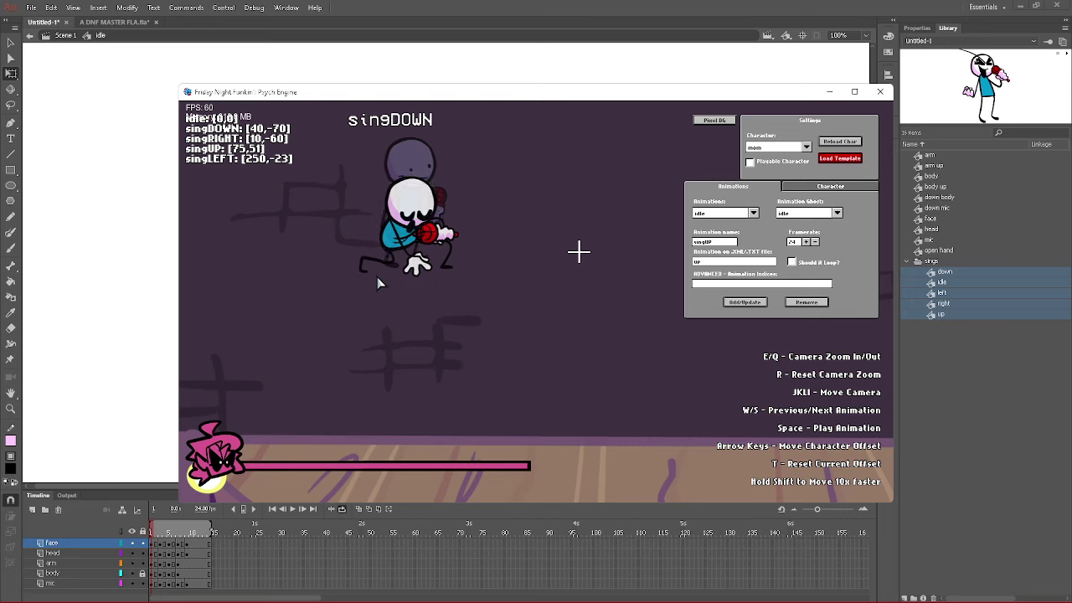
- Shift the singRIGHT animation to offset [-5,-6] to match the idle ghost's position
{"action": "key", "text": "s"}
{"action": "key", "text": "shift+Up"}
{"action": "key", "text": "shift+Up"}
{"action": "key", "text": "shift+Up"}
{"action": "key", "text": "shift+Up"}
{"action": "key", "text": "shift+Up"}
{"action": "key", "text": "shift+Right"}
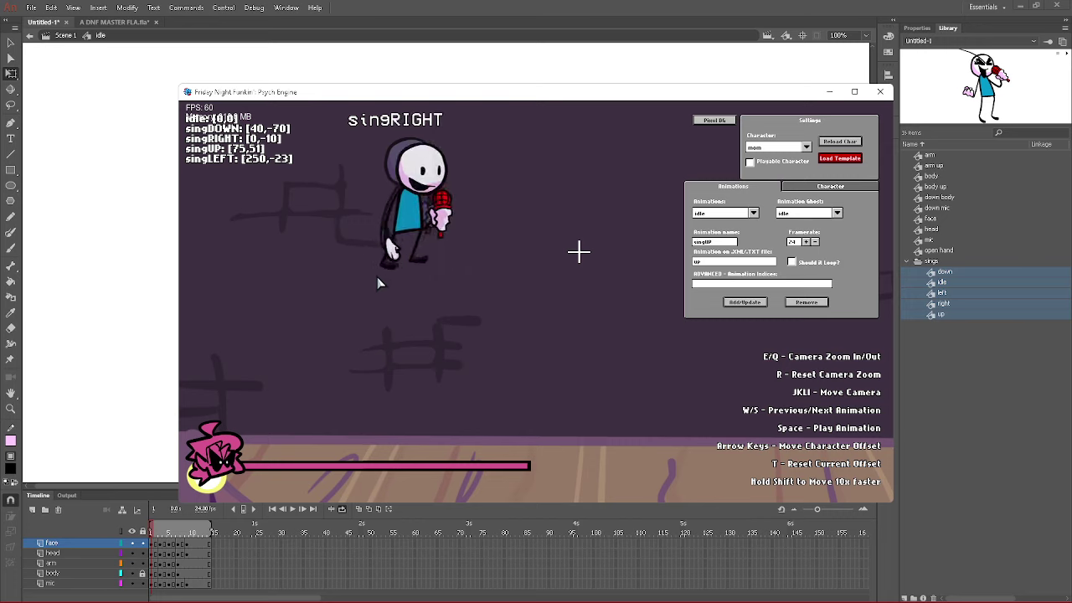
{"action": "key", "text": "shift+Up"}
{"action": "key", "text": "Right"}
{"action": "key", "text": "Down"}
{"action": "key", "text": "Down"}
{"action": "key", "text": "Down"}
{"action": "key", "text": "Down"}
{"action": "key", "text": "Down"}
{"action": "key", "text": "Down"}
{"action": "key", "text": "Right"}
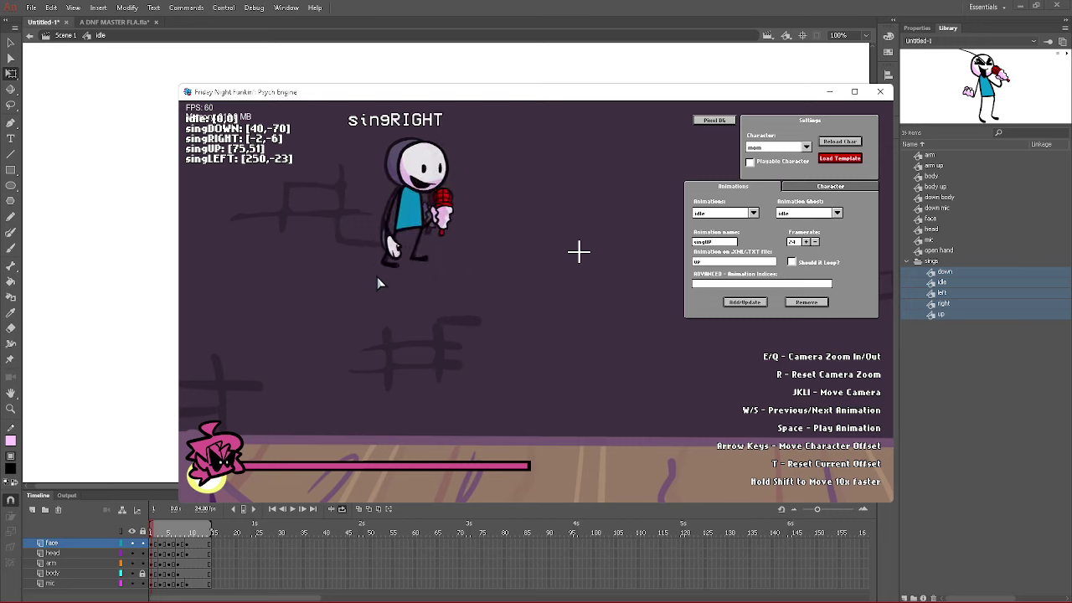
{"action": "key", "text": "Right"}
{"action": "key", "text": "Right"}
{"action": "key", "text": "Right"}
- Shift the singLEFT animation to offset [9,0] so it overlaps the idle ghost
{"action": "key", "text": "s"}
{"action": "key", "text": "s"}
{"action": "key", "text": "shift+Right"}
{"action": "key", "text": "shift+Right"}
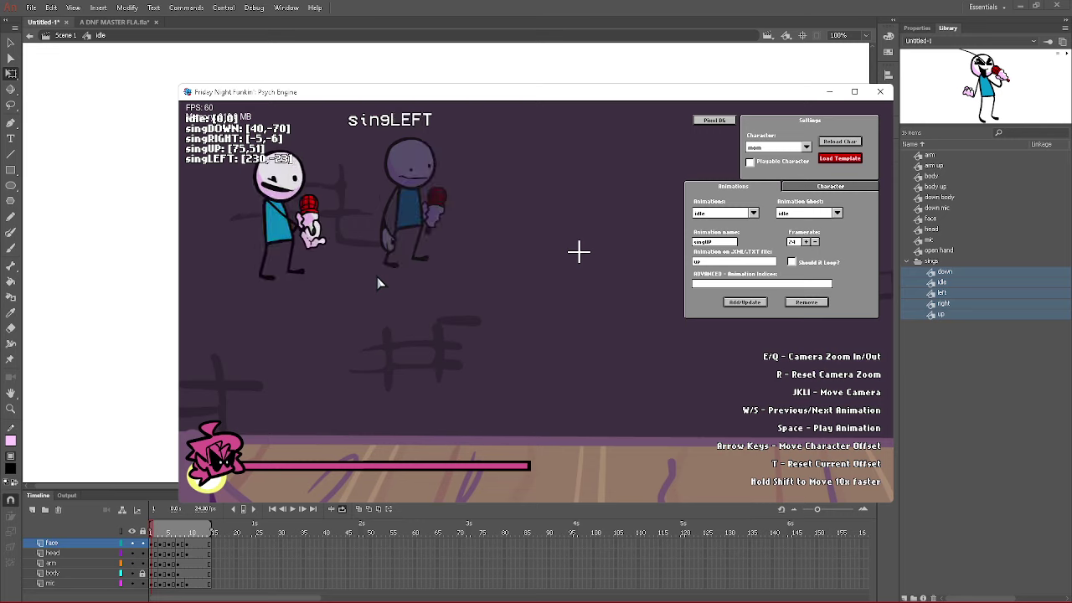
{"action": "key", "text": "shift+Right"}
{"action": "key", "text": "shift+Right"}
{"action": "key", "text": "shift+Right"}
{"action": "key", "text": "shift+Right"}
{"action": "key", "text": "shift+Right"}
{"action": "key", "text": "shift+Right"}
{"action": "key", "text": "shift+Right"}
{"action": "key", "text": "shift+Right"}
{"action": "key", "text": "shift+Right"}
{"action": "key", "text": "shift+Up"}
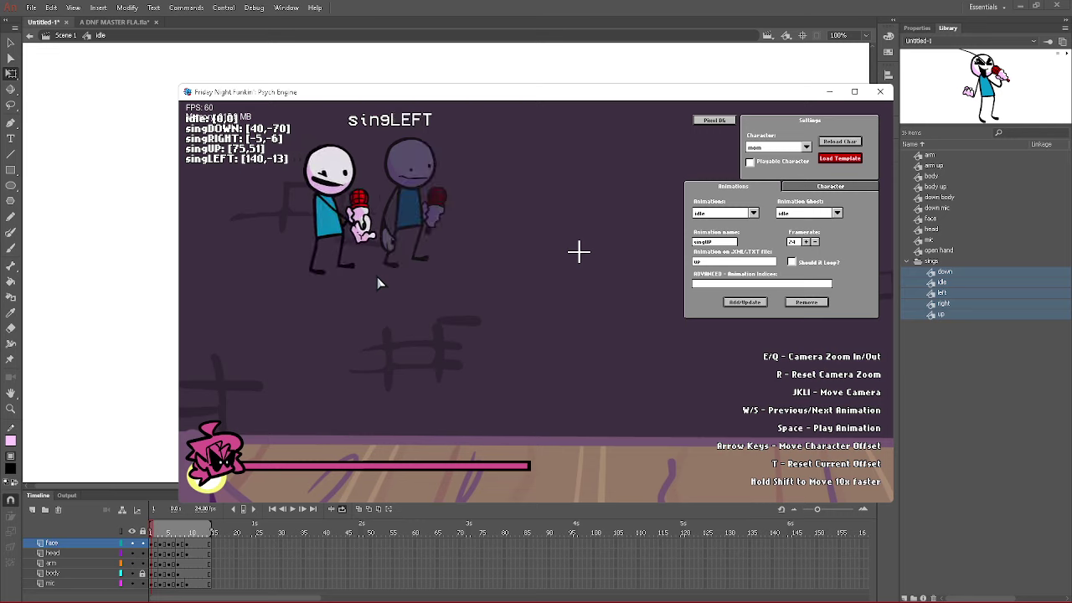
{"action": "key", "text": "shift+Right"}
{"action": "key", "text": "shift+Right"}
{"action": "key", "text": "shift+Right"}
{"action": "key", "text": "shift+Right"}
{"action": "key", "text": "shift+Right"}
{"action": "key", "text": "shift+Right"}
{"action": "key", "text": "shift+Right"}
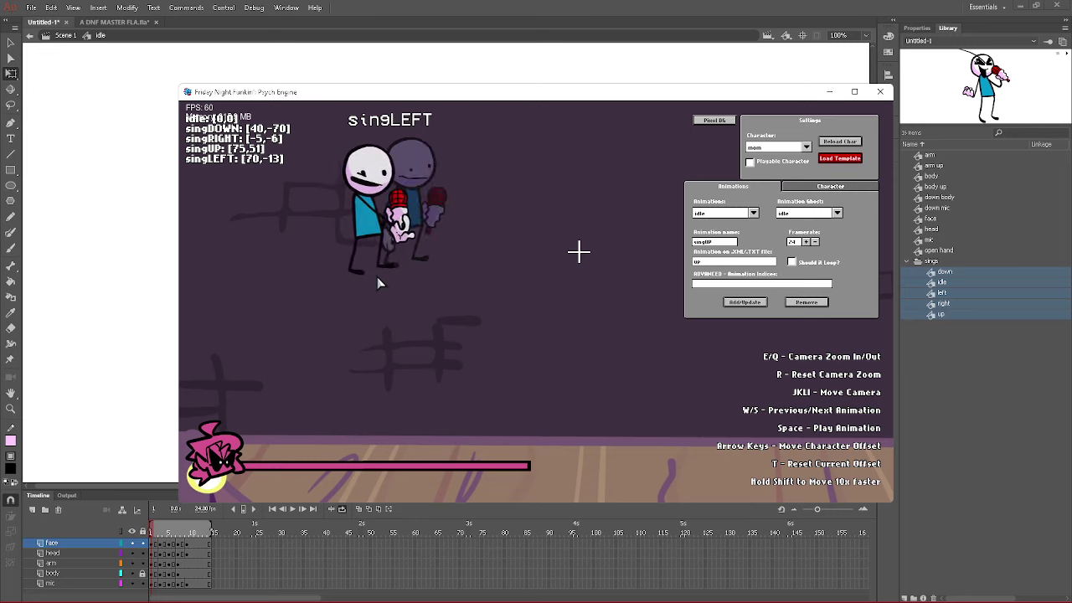
{"action": "key", "text": "shift+Right"}
{"action": "key", "text": "shift+Right"}
{"action": "key", "text": "shift+Right"}
{"action": "key", "text": "shift+Up"}
{"action": "key", "text": "shift+Up"}
{"action": "key", "text": "shift+Right"}
{"action": "key", "text": "shift+Right"}
{"action": "key", "text": "shift+Right"}
{"action": "key", "text": "shift+Right"}
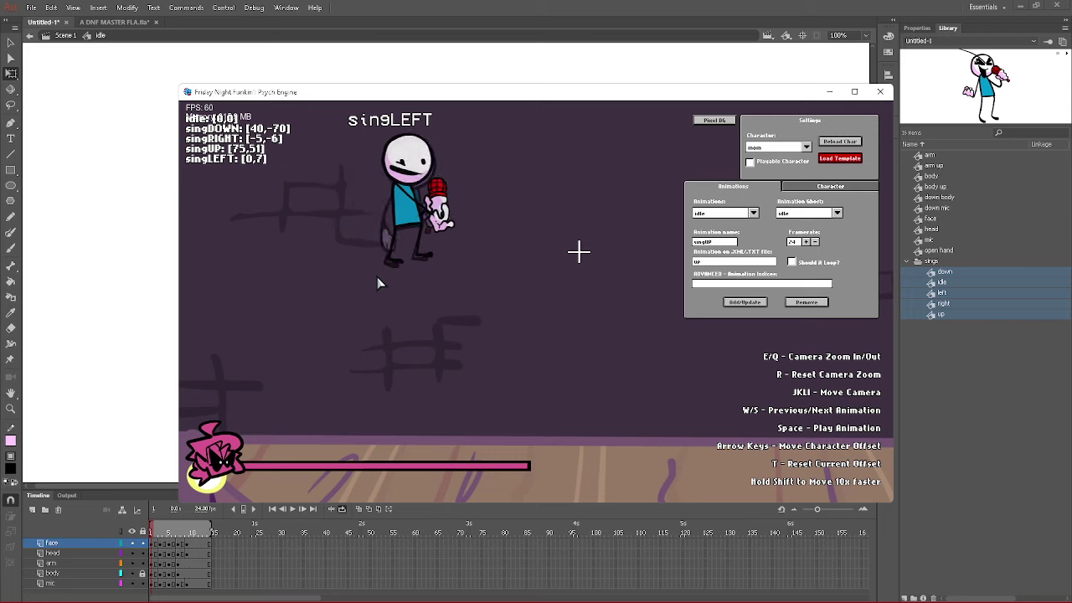
{"action": "key", "text": "shift+Down"}
{"action": "key", "text": "shift+Left"}
{"action": "key", "text": "Up"}
{"action": "key", "text": "Up"}
{"action": "key", "text": "Up"}
{"action": "key", "text": "Up"}
{"action": "key", "text": "Up"}
{"action": "key", "text": "Right"}
{"action": "key", "text": "Down"}
{"action": "key", "text": "Down"}
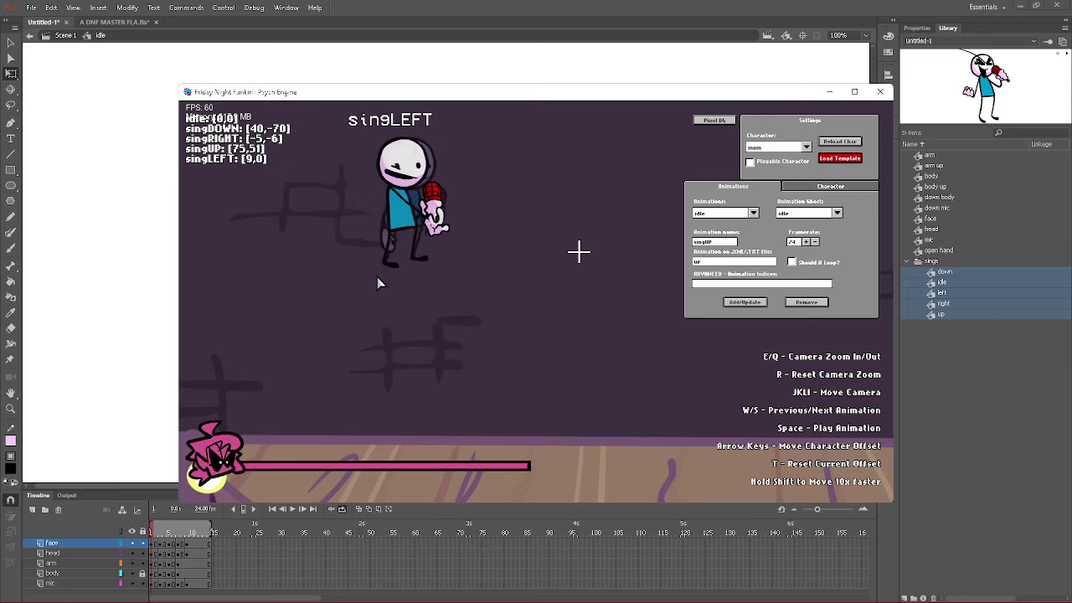
- Fine-tune the singLEFT animation's offset to [7,-1] so it overlaps the idle ghost
{"action": "key", "text": "Right"}
{"action": "key", "text": "Right"}
{"action": "key", "text": "Down"}
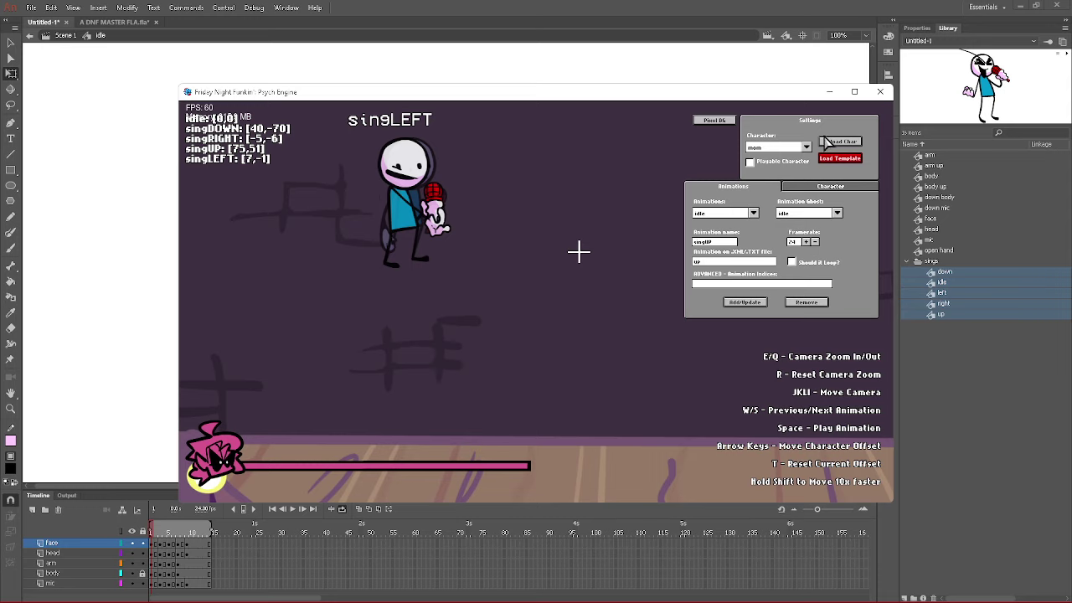
- Set the character's scale to 1.1 and use the walkgf health icon with its matching health bar colour
{"action": "left_click", "coordinate": [832, 188]}
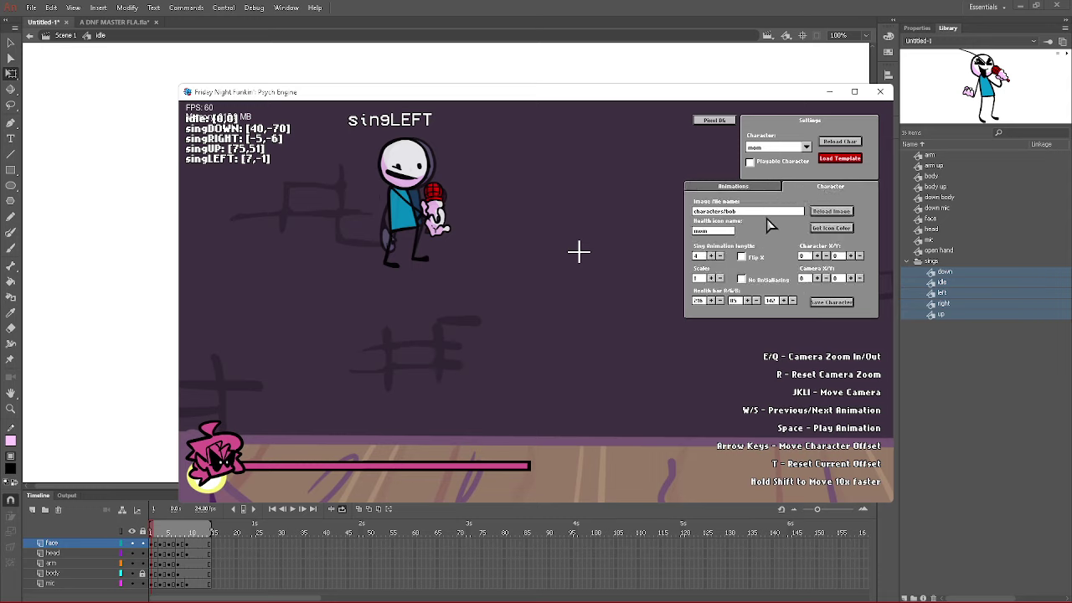
{"action": "left_click", "coordinate": [711, 278]}
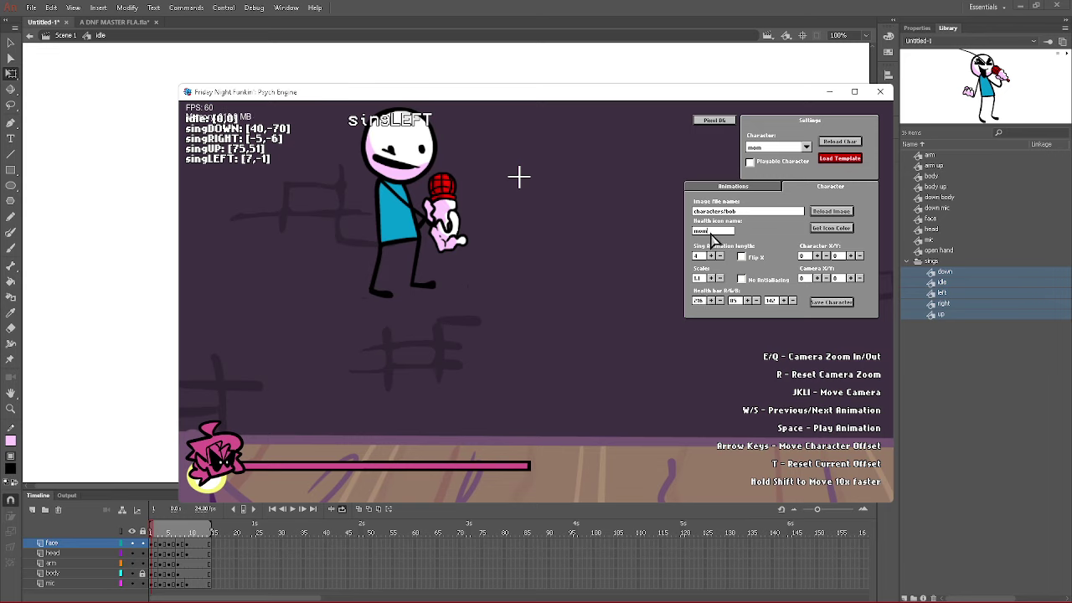
{"action": "key", "text": "BackSpace"}
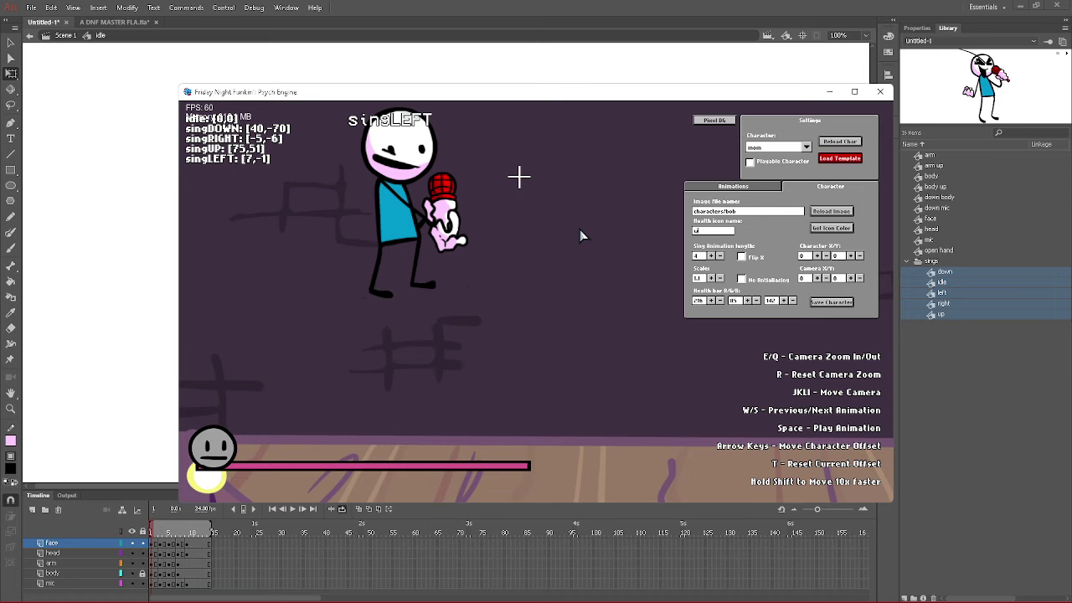
{"action": "type", "text": "yf"}
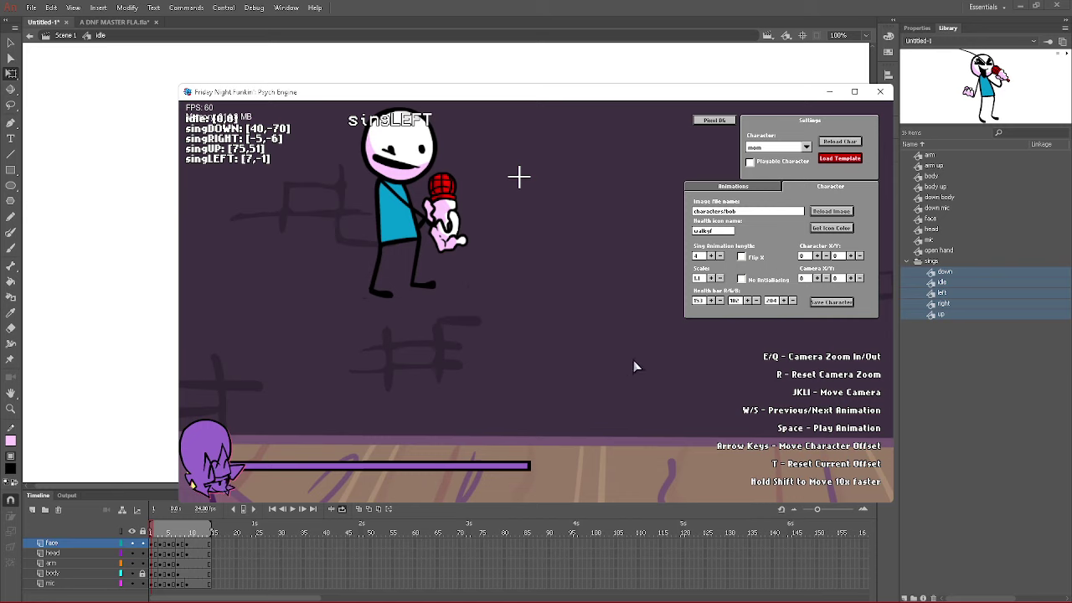
- Set the character's X/Y position to 30 and 330 so it stands on the stage floor
{"action": "left_click", "coordinate": [818, 256]}
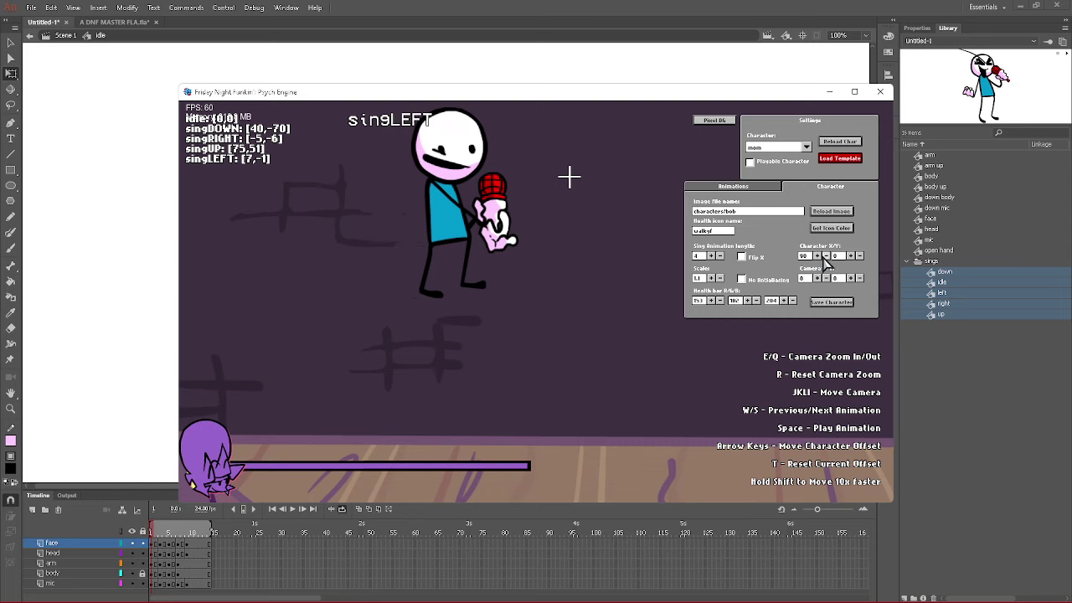
{"action": "left_click", "coordinate": [826, 256]}
{"action": "left_click", "coordinate": [851, 255]}
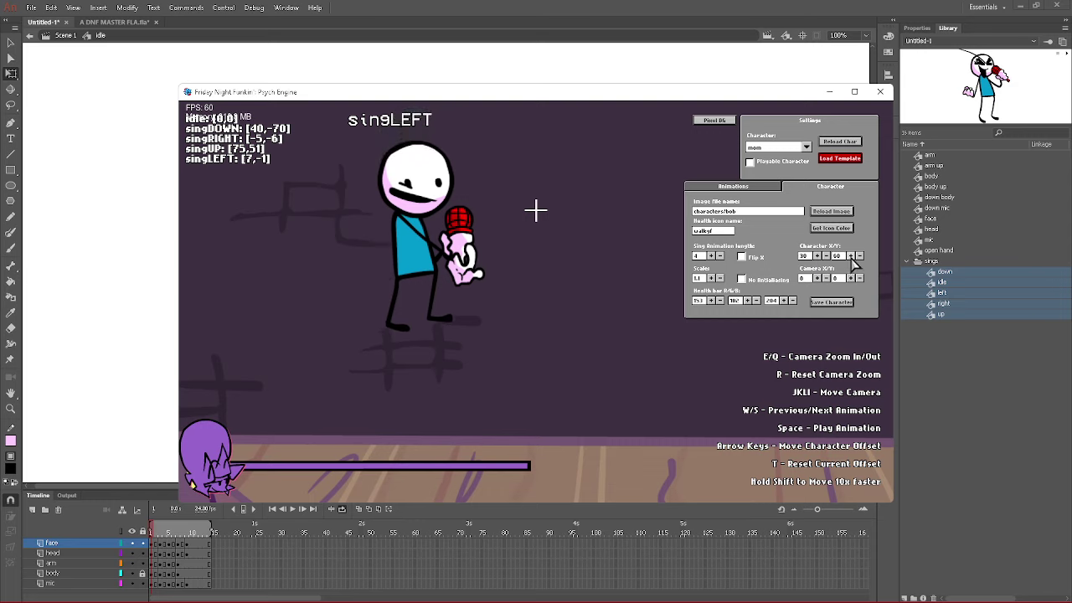
{"action": "left_click", "coordinate": [851, 257]}
{"action": "left_click", "coordinate": [852, 256]}
{"action": "left_click", "coordinate": [852, 257]}
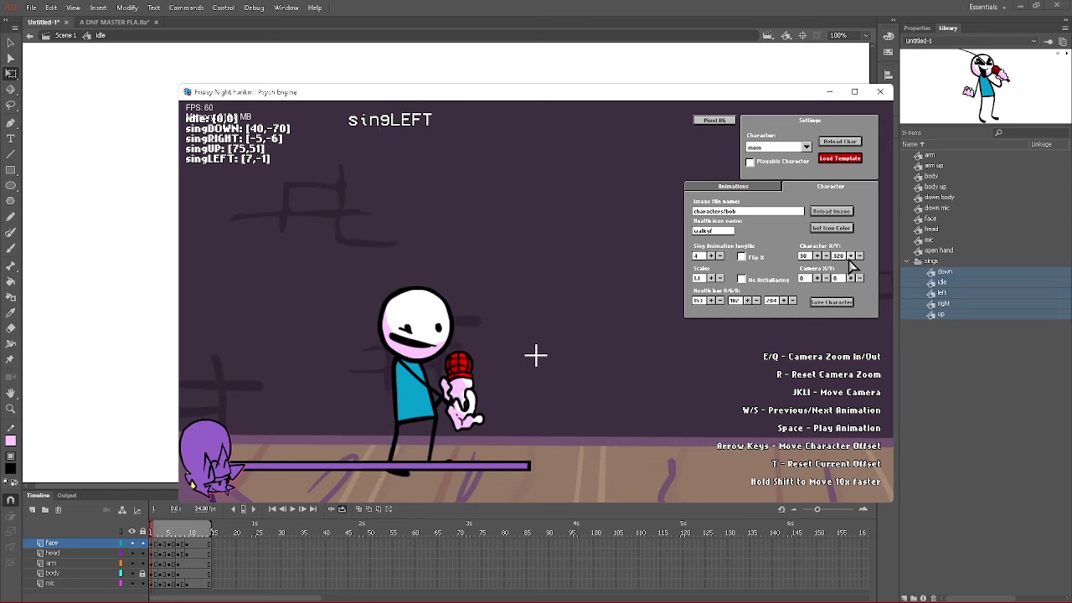
{"action": "left_click", "coordinate": [852, 257]}
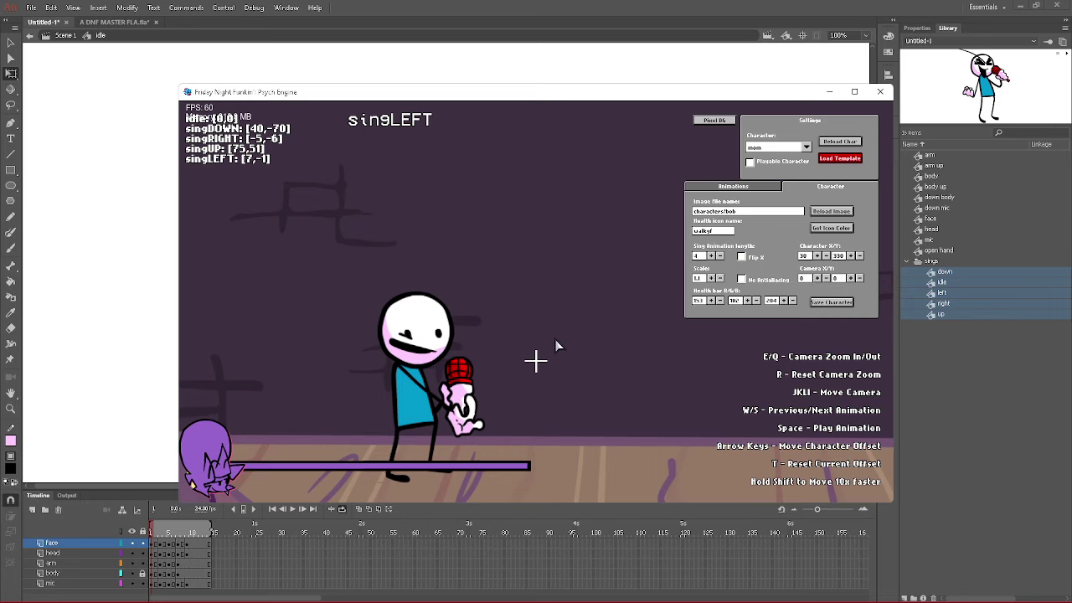
- Set the character's camera X/Y values to -210 and -60
{"action": "key", "text": "l"}
{"action": "key", "text": "k"}
{"action": "key", "text": "j"}
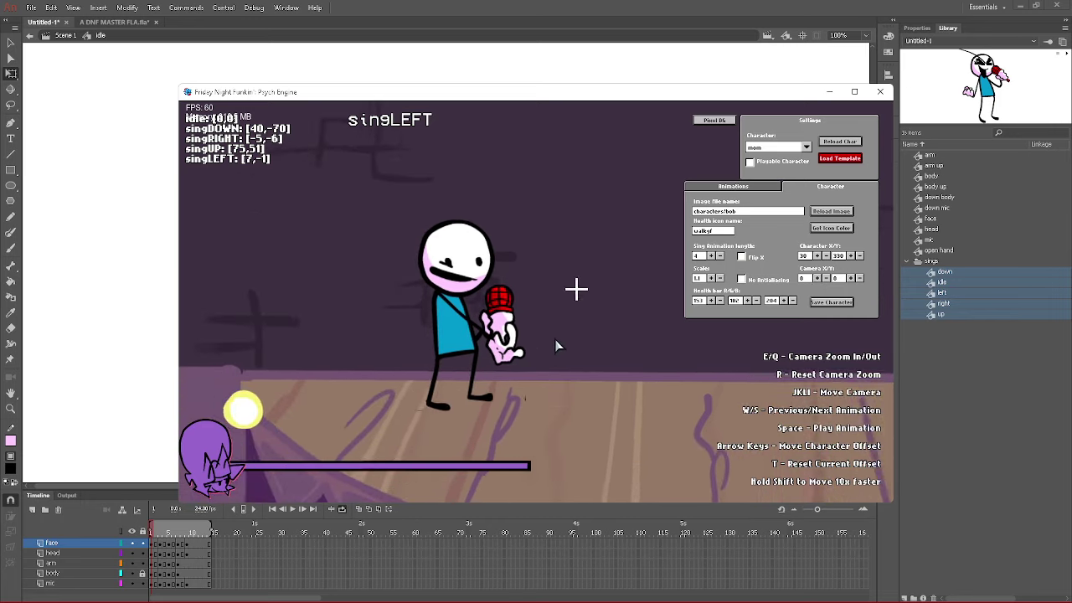
{"action": "key", "text": "i"}
{"action": "key", "text": "j"}
{"action": "key", "text": "k"}
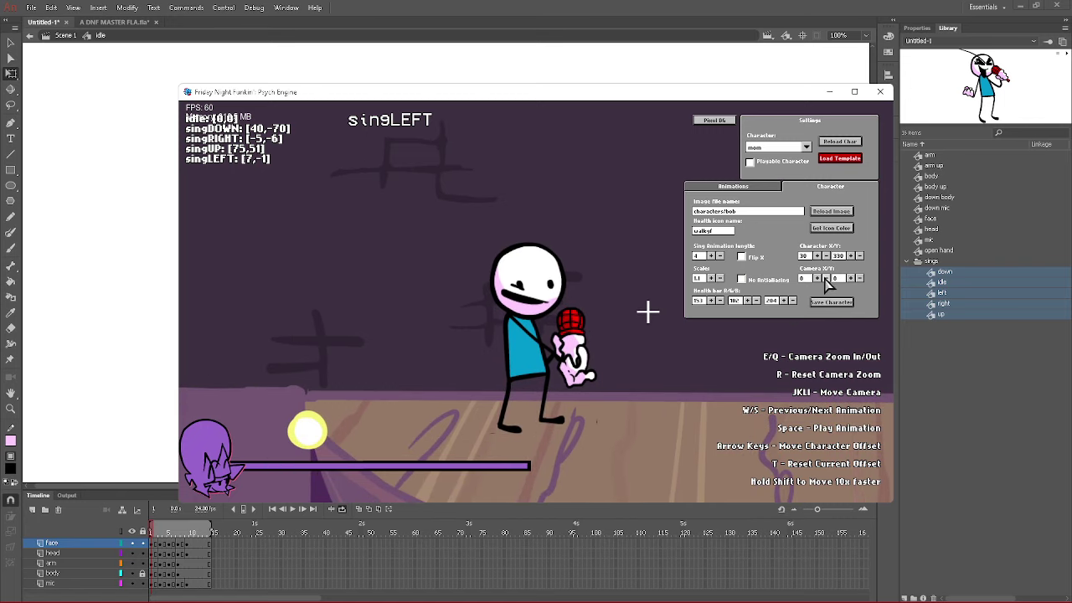
{"action": "triple_click", "coordinate": [817, 278]}
{"action": "triple_click", "coordinate": [825, 278]}
{"action": "triple_click", "coordinate": [825, 278]}
{"action": "triple_click", "coordinate": [825, 278]}
{"action": "triple_click", "coordinate": [825, 278]}
{"action": "double_click", "coordinate": [825, 278]}
{"action": "left_click", "coordinate": [825, 278]}
{"action": "left_click", "coordinate": [851, 278]}
{"action": "left_click", "coordinate": [858, 279]}
{"action": "left_click", "coordinate": [860, 279]}
- Try the No Antialiasing and Flip X options on the character
{"action": "left_click", "coordinate": [741, 279]}
{"action": "left_click", "coordinate": [741, 279]}
{"action": "left_click", "coordinate": [741, 257]}
{"action": "left_click", "coordinate": [742, 257]}
- Save the character as mom.json in the characters folder of The pals mod
{"action": "left_click", "coordinate": [819, 303]}
{"action": "left_click", "coordinate": [829, 305]}
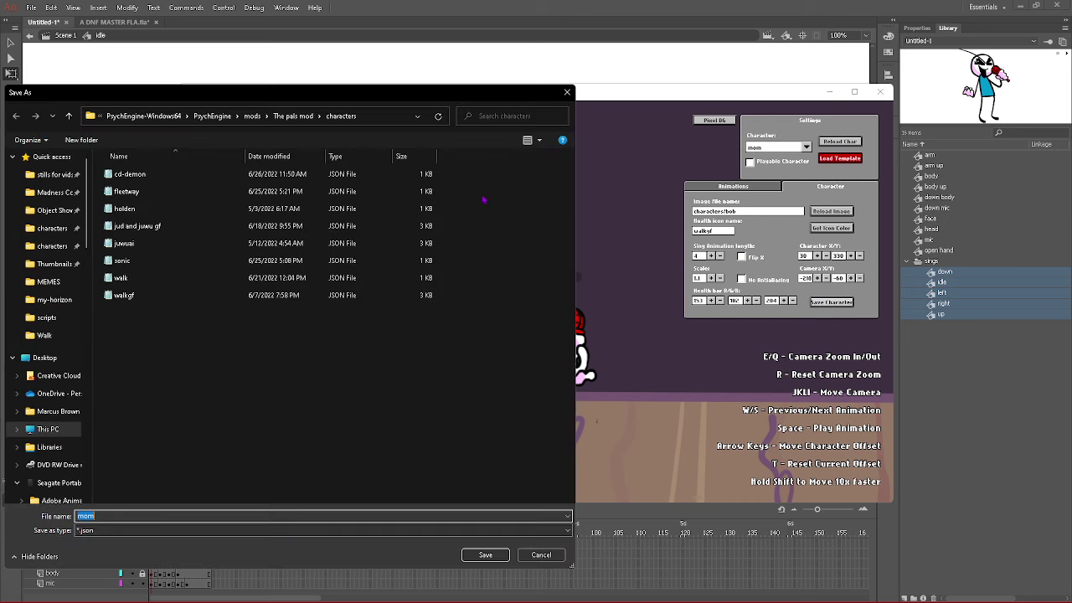
{"action": "left_click", "coordinate": [293, 116]}
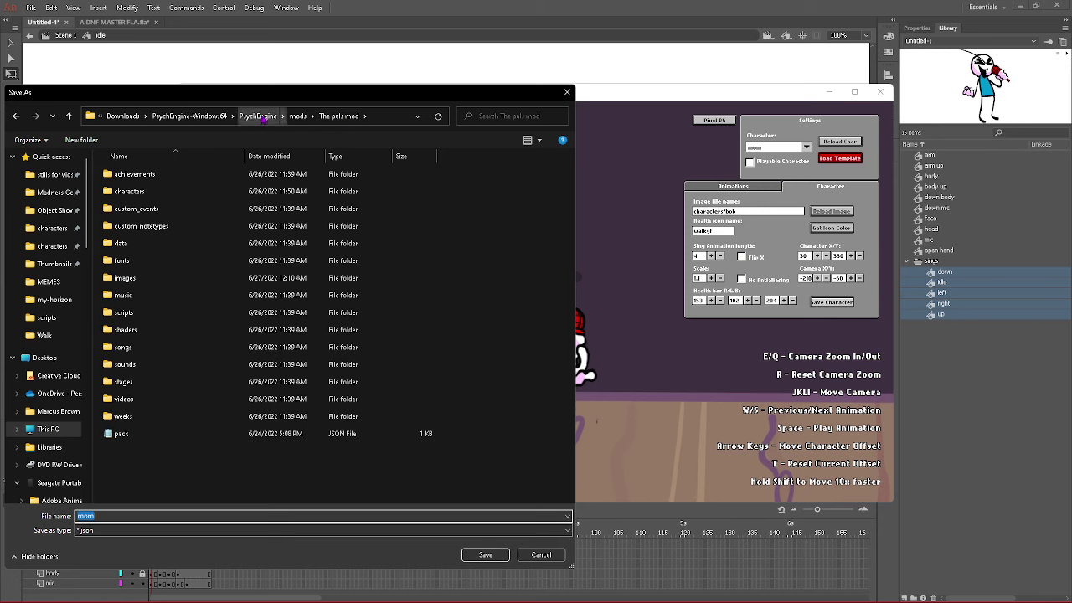
{"action": "left_click", "coordinate": [258, 116]}
{"action": "double_click", "coordinate": [157, 213]}
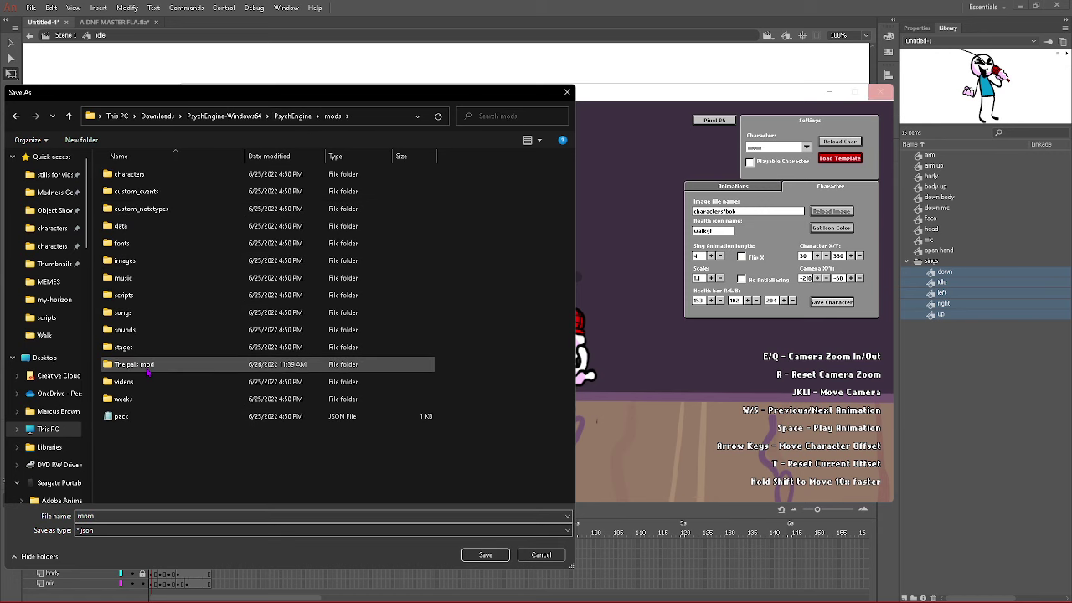
{"action": "double_click", "coordinate": [150, 364]}
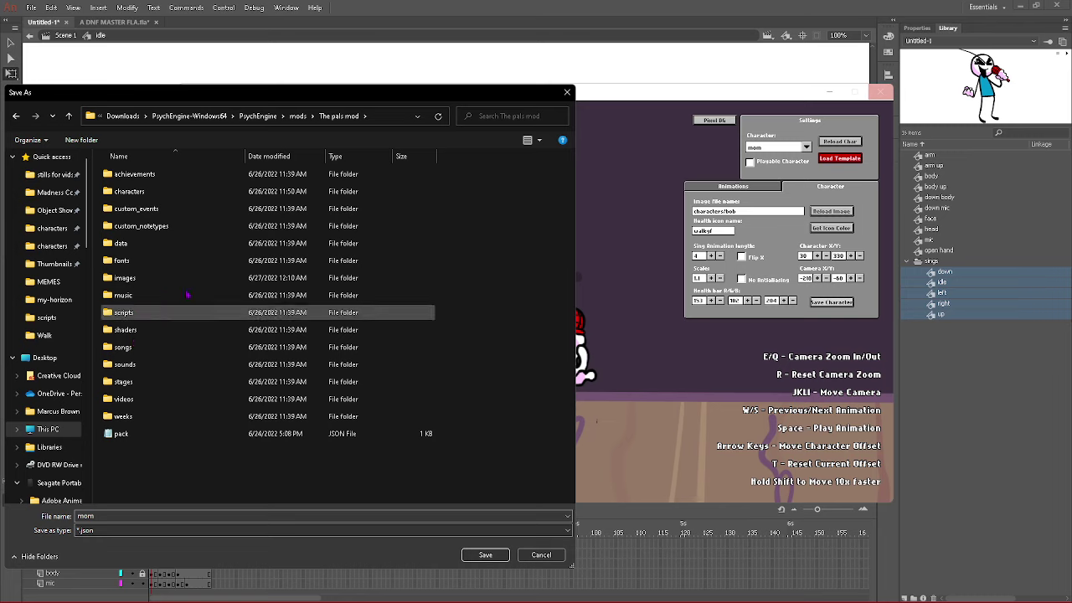
{"action": "left_click", "coordinate": [140, 193]}
{"action": "double_click", "coordinate": [141, 194]}
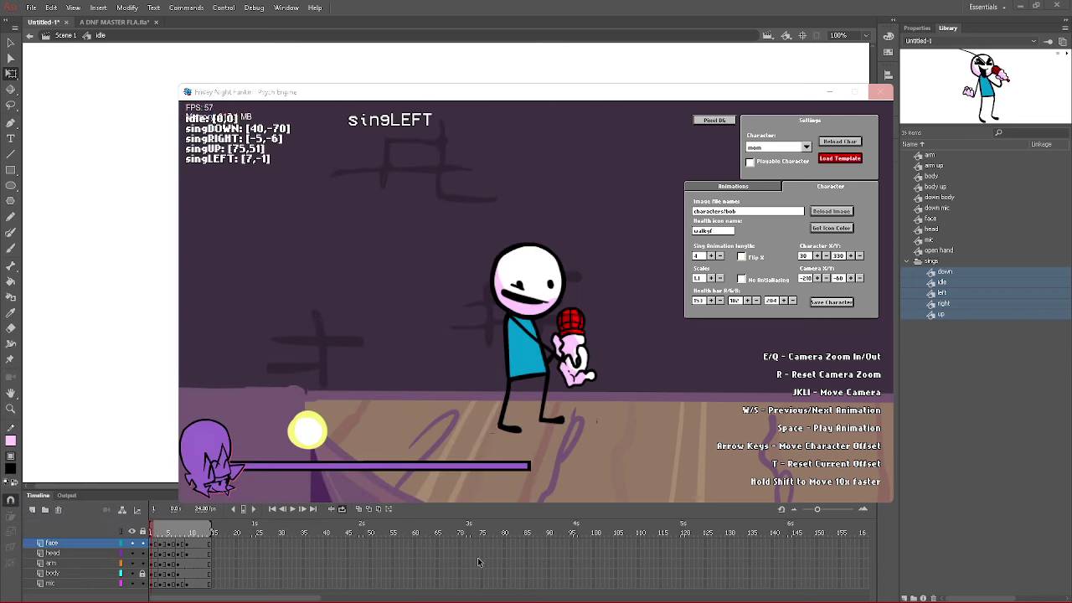
{"action": "left_click", "coordinate": [481, 556]}
- Leave the Character Editor and open the freeplay song My-Horizon on hard difficulty in the chart editor
{"action": "key", "text": "Escape"}
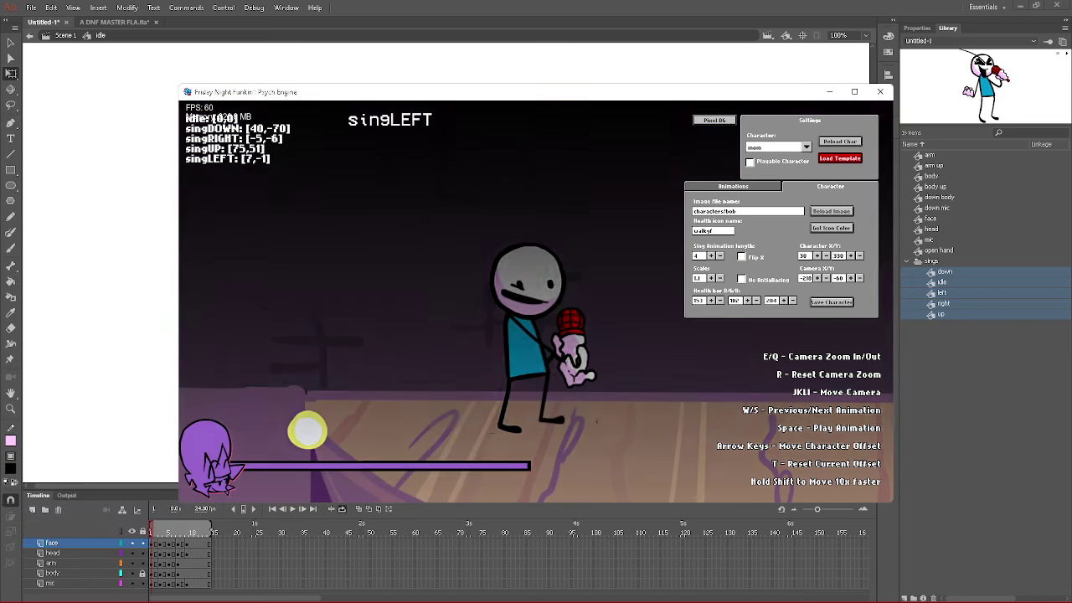
{"action": "key", "text": "Escape"}
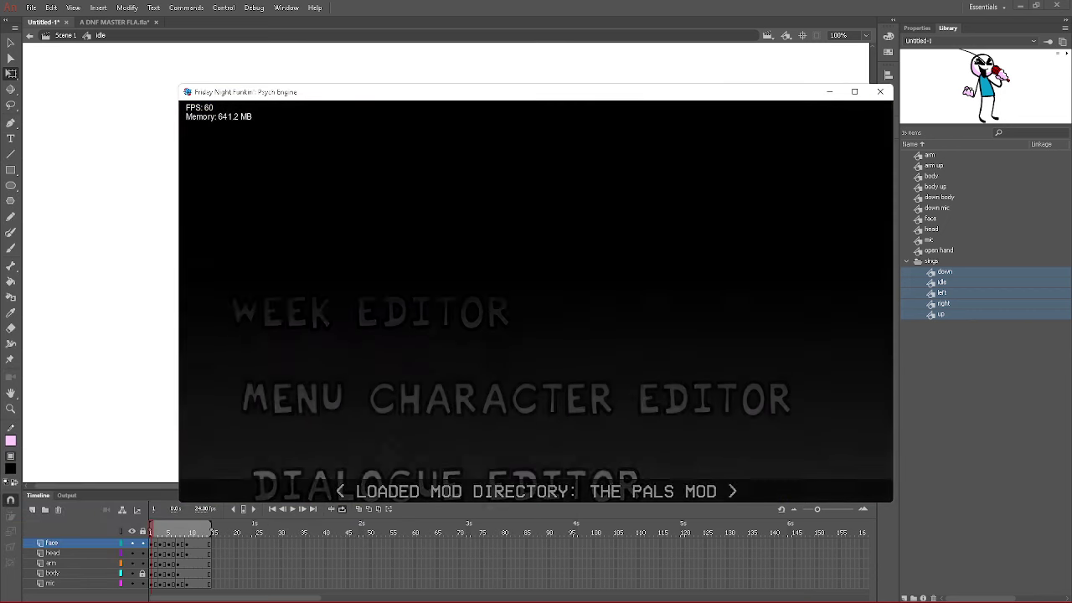
{"action": "key", "text": "Return"}
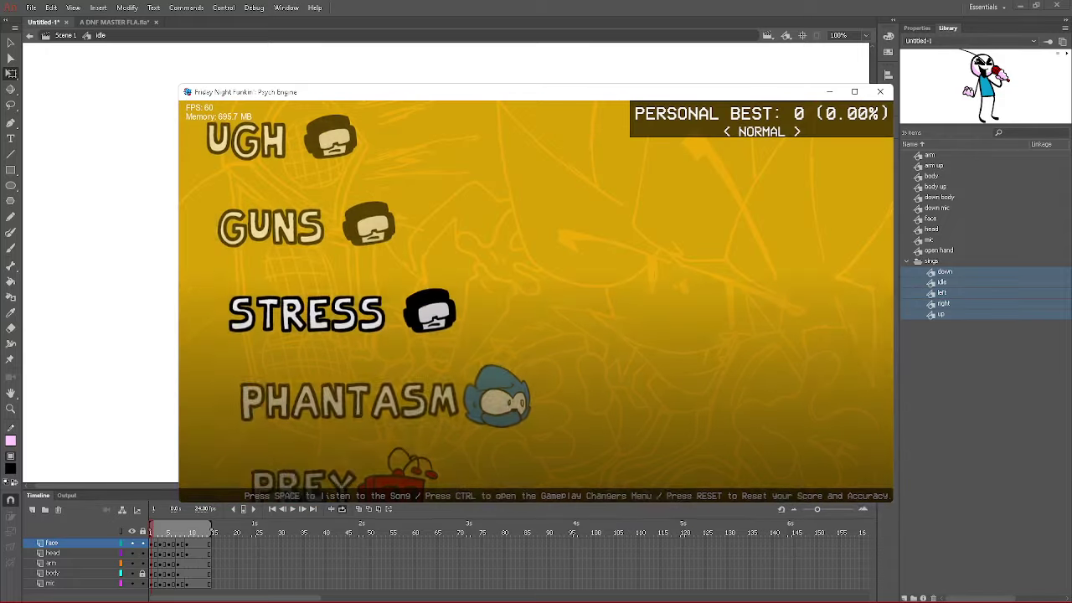
{"action": "key", "text": "Down"}
{"action": "key", "text": "Down"}
{"action": "key", "text": "Down"}
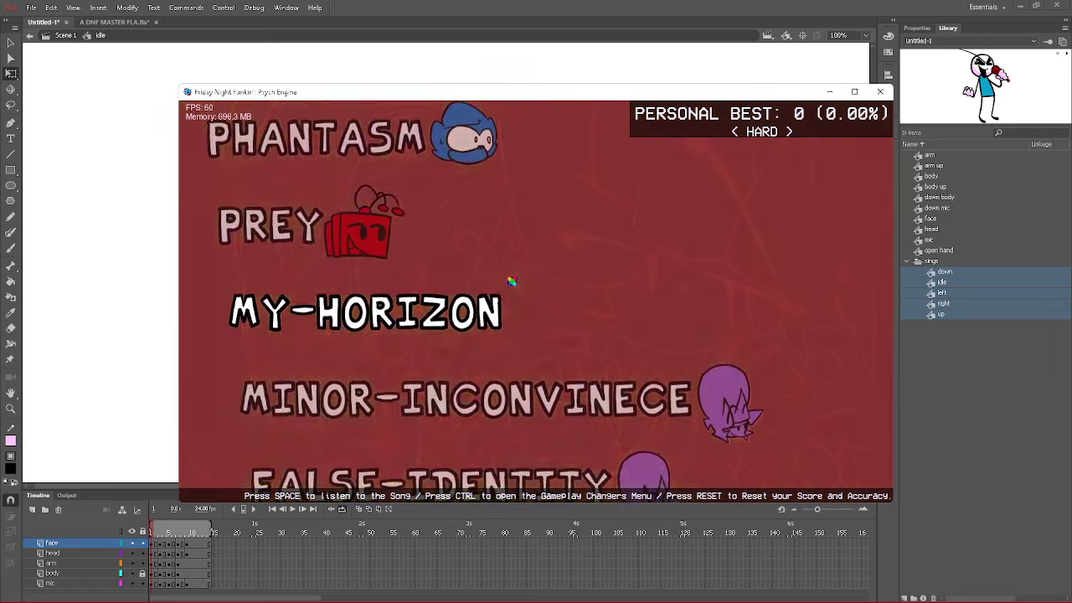
{"action": "key", "text": "Down"}
{"action": "key", "text": "Down"}
{"action": "key", "text": "Up"}
{"action": "key", "text": "Up"}
{"action": "key", "text": "Up"}
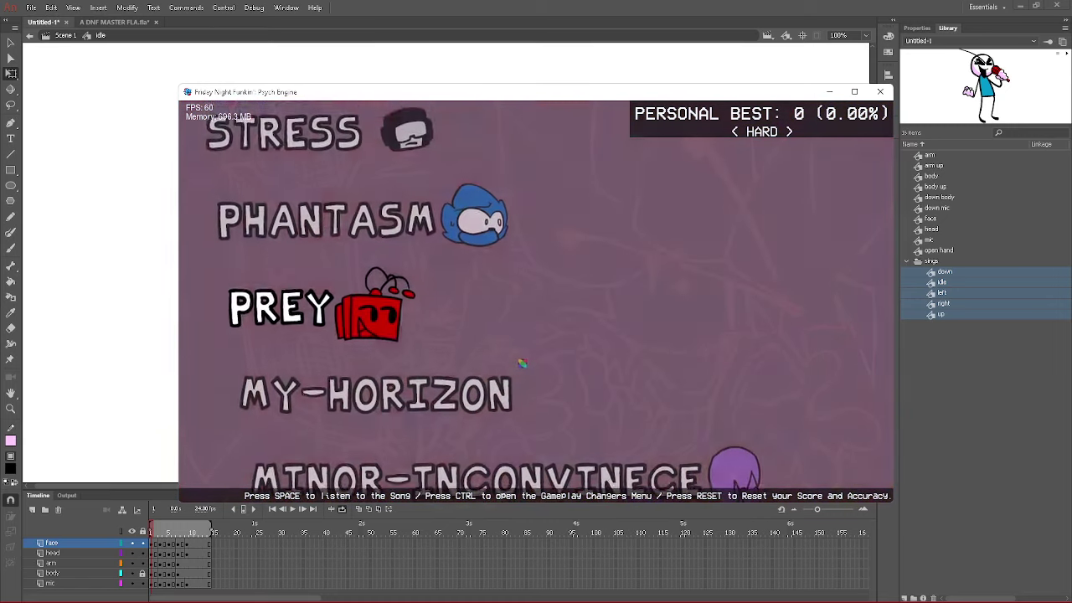
{"action": "key", "text": "Down"}
{"action": "key", "text": "Return"}
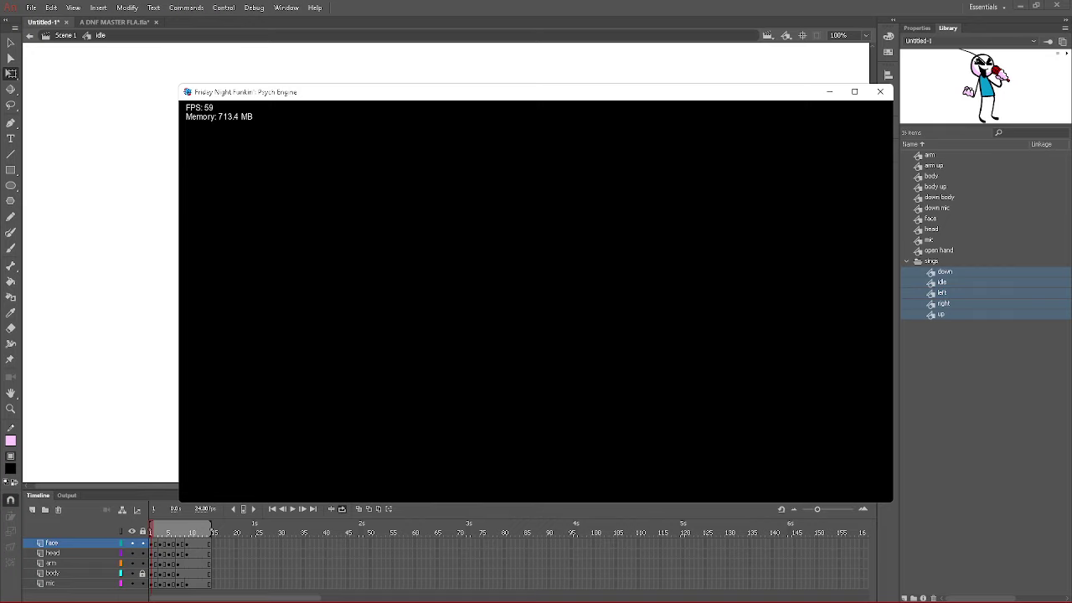
{"action": "key", "text": "8"}
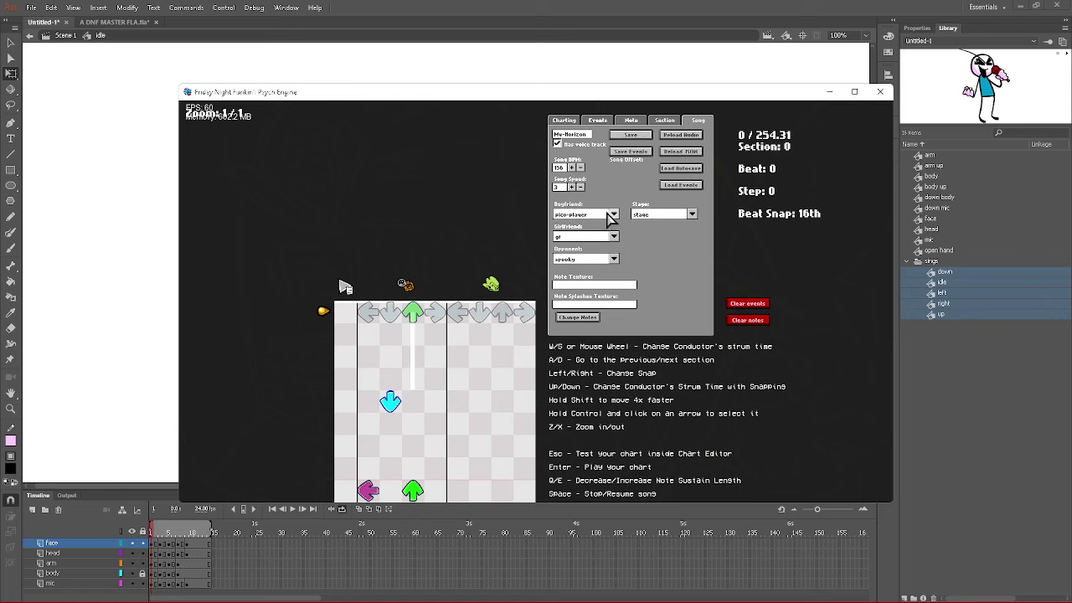
- Look through the song's opponent list for the newly saved character and leave the selection as spooky
{"action": "left_click", "coordinate": [596, 259]}
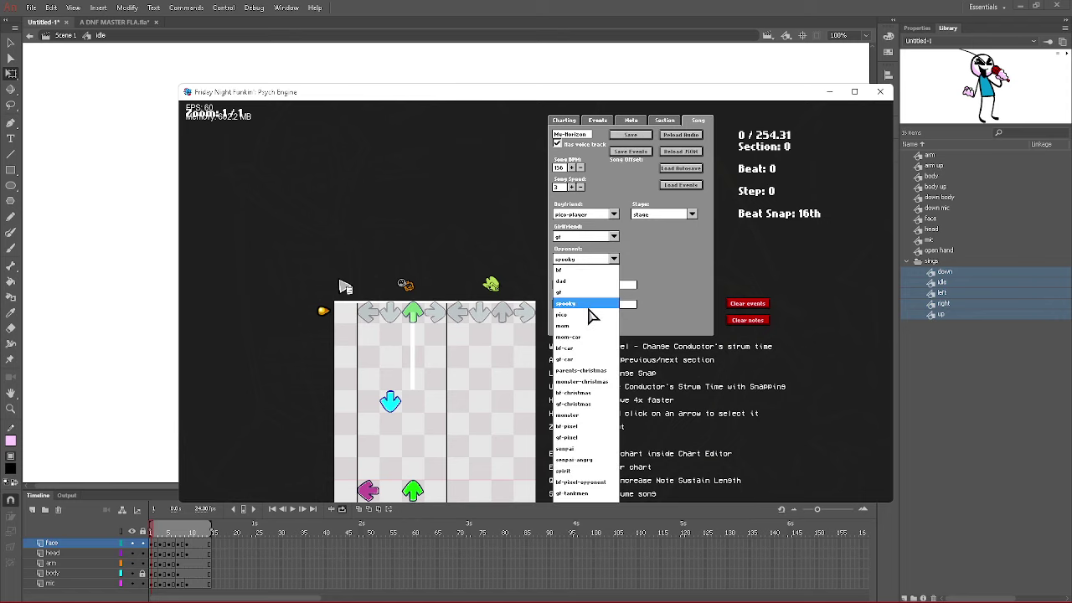
{"action": "scroll", "coordinate": [586, 366], "scroll_direction": "down", "scroll_amount": 7}
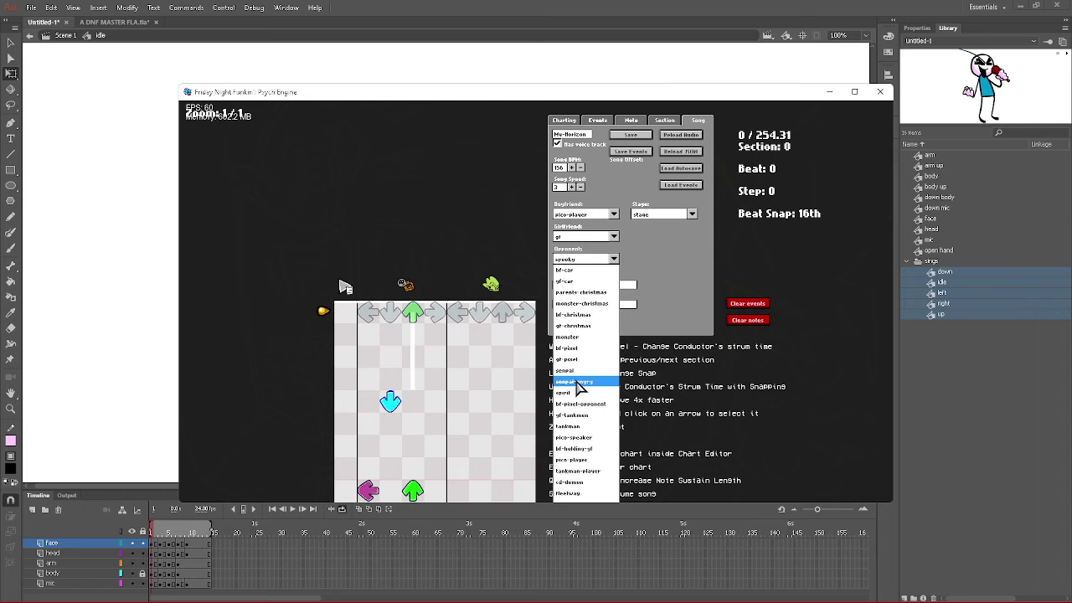
{"action": "scroll", "coordinate": [583, 394], "scroll_direction": "down", "scroll_amount": 10}
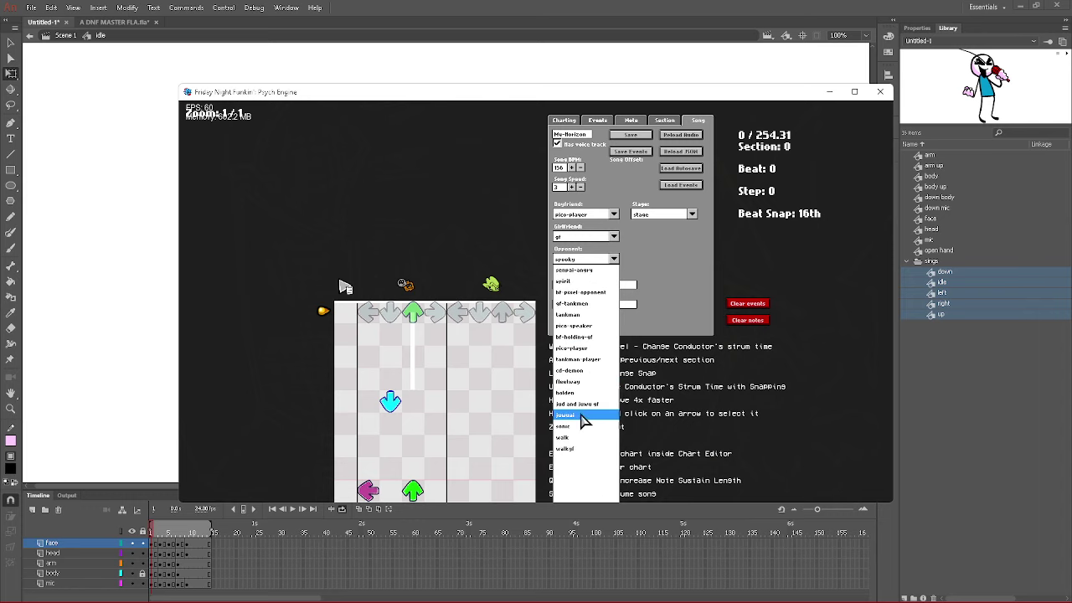
{"action": "scroll", "coordinate": [586, 402], "scroll_direction": "up", "scroll_amount": 11}
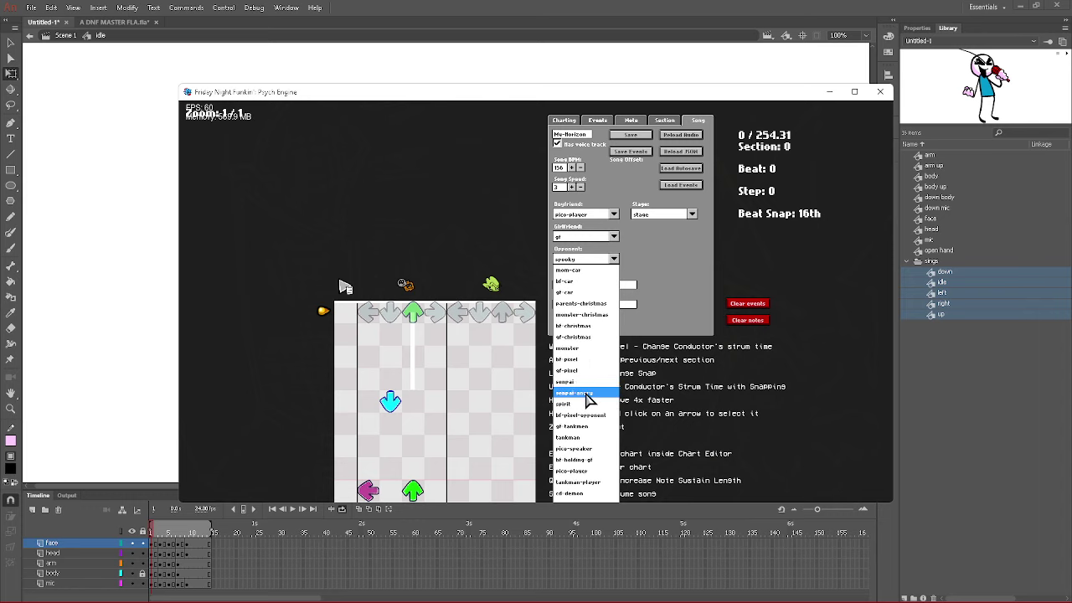
{"action": "scroll", "coordinate": [585, 386], "scroll_direction": "up", "scroll_amount": 6}
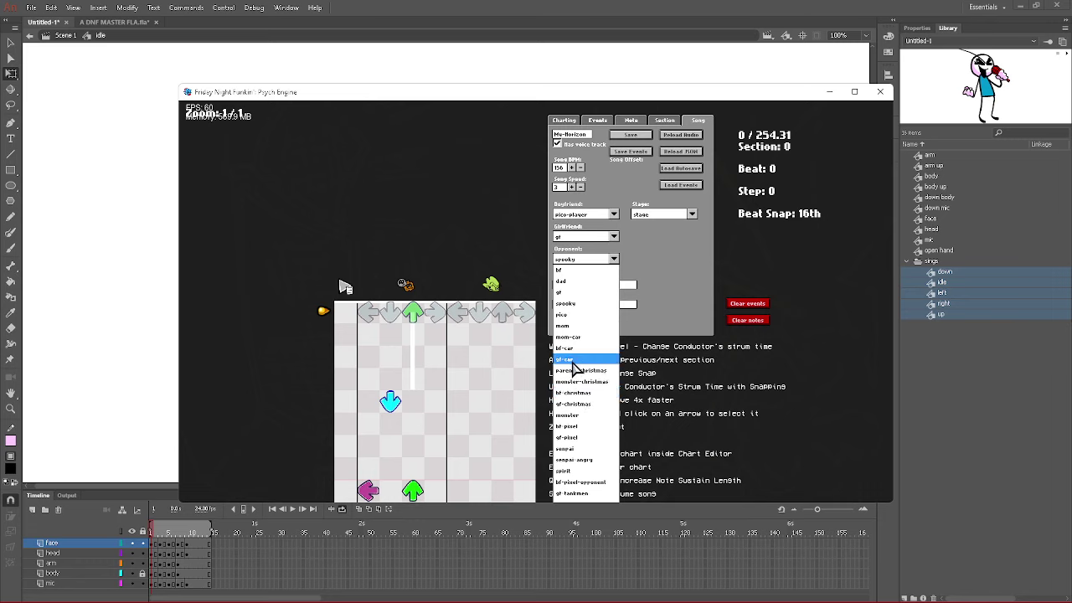
{"action": "scroll", "coordinate": [582, 423], "scroll_direction": "down", "scroll_amount": 6}
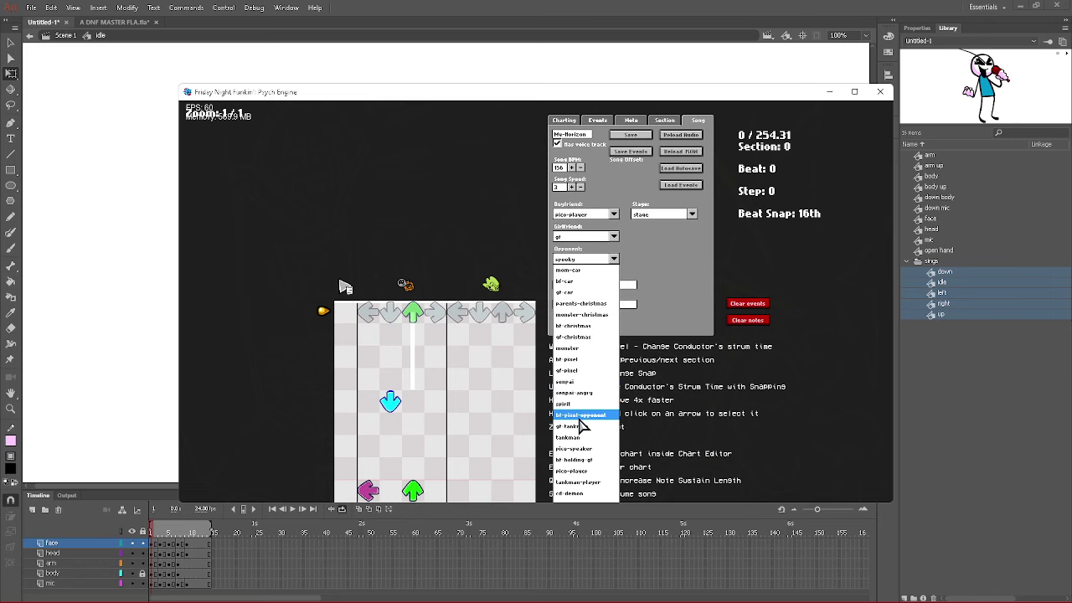
{"action": "scroll", "coordinate": [584, 427], "scroll_direction": "down", "scroll_amount": 8}
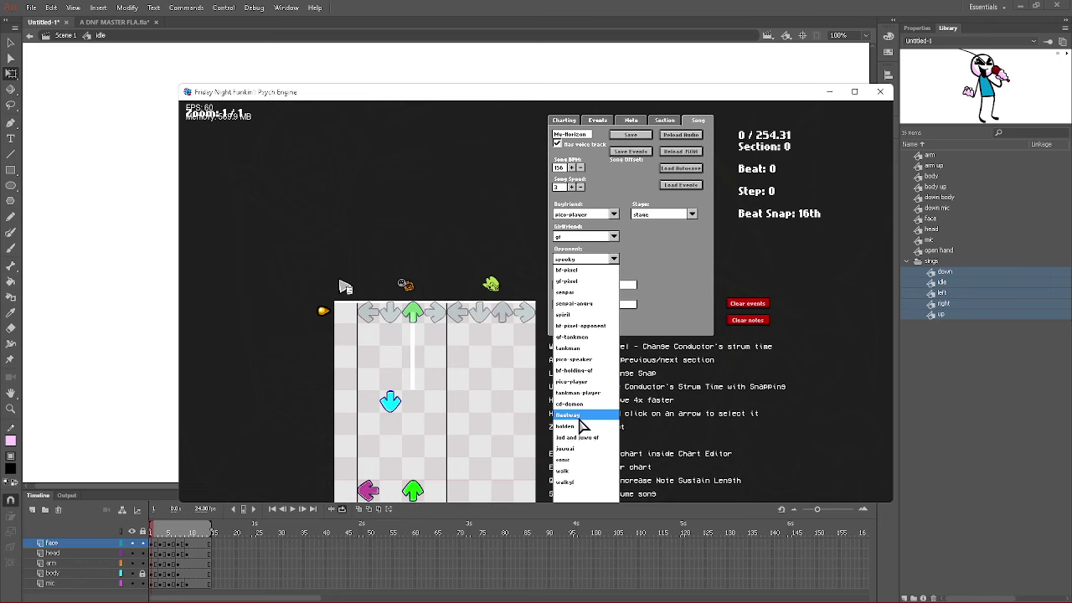
{"action": "scroll", "coordinate": [584, 427], "scroll_direction": "down", "scroll_amount": 1}
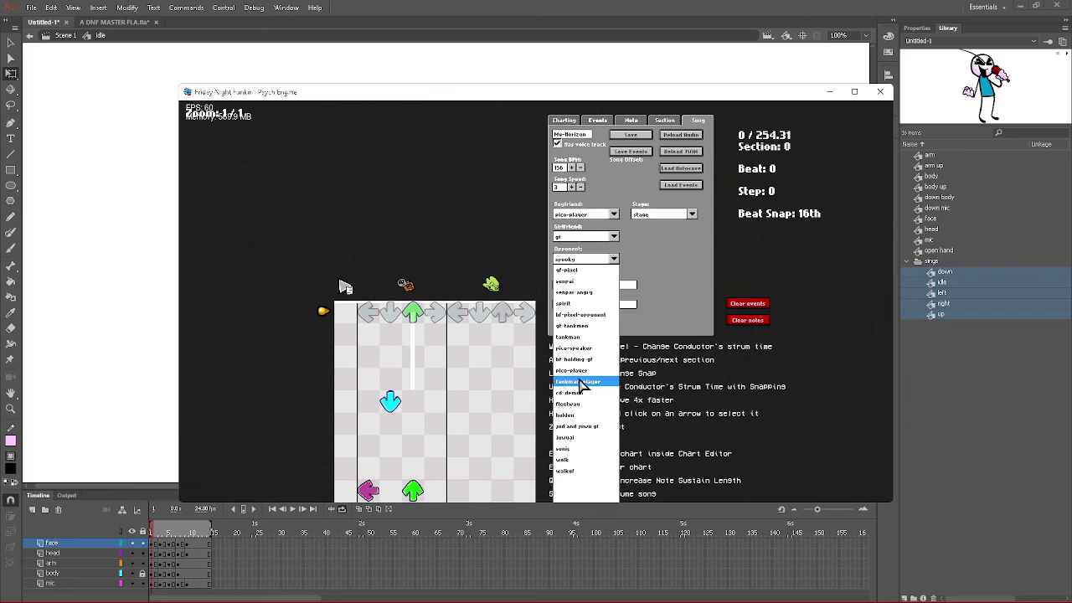
{"action": "scroll", "coordinate": [583, 384], "scroll_direction": "up", "scroll_amount": 8}
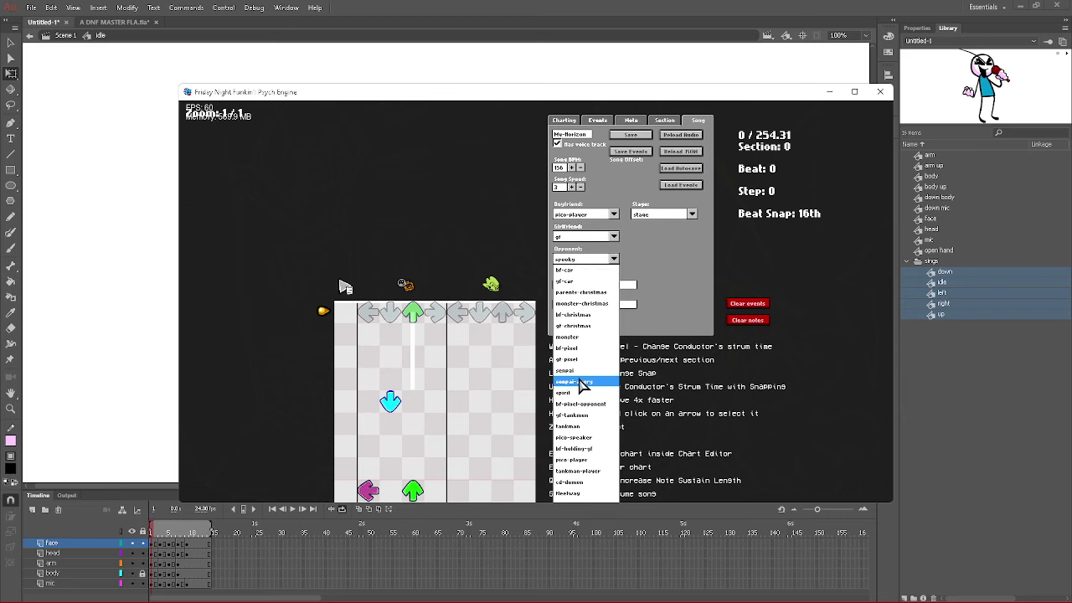
{"action": "left_click", "coordinate": [506, 265]}
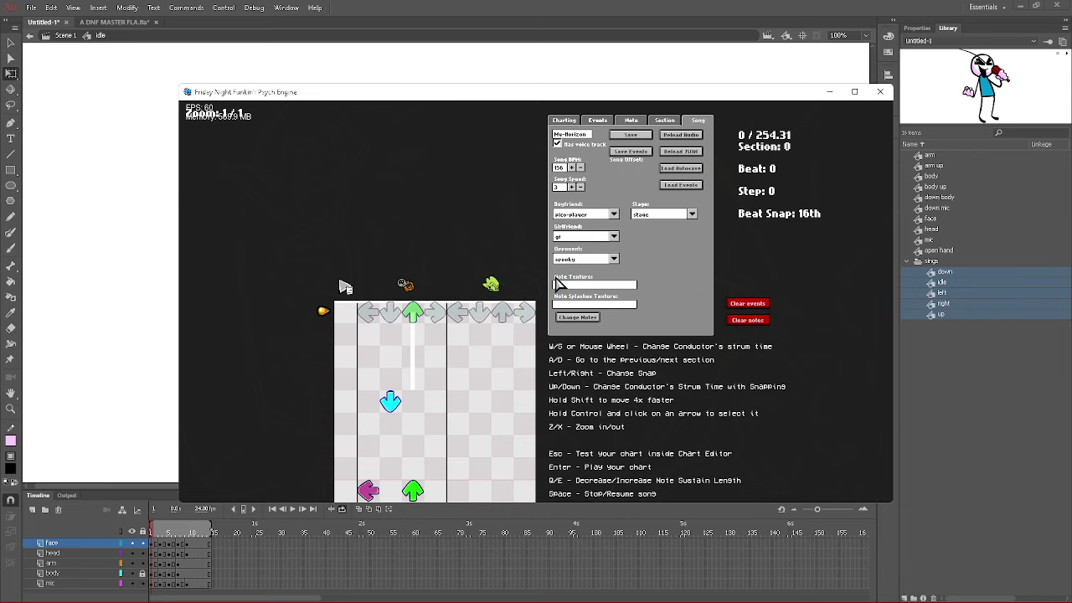
- Play the My-Horizon chart and open the Character Editor on its spooky opponent
{"action": "key", "text": "Return"}
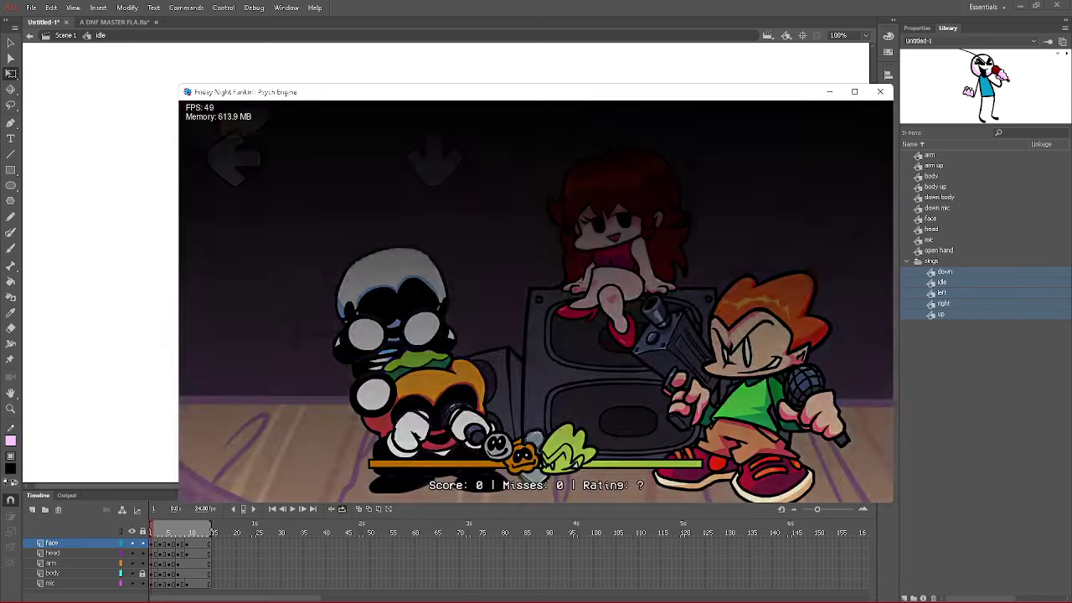
{"action": "key", "text": "8"}
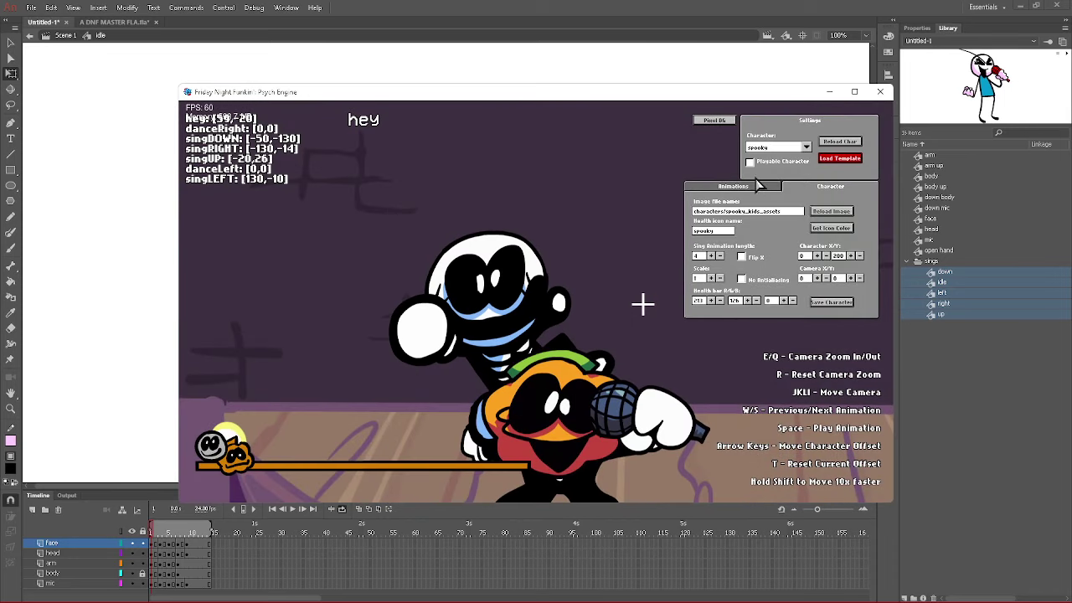
- Look through the Character Editor's character list for the saved stick character
{"action": "left_click", "coordinate": [777, 149]}
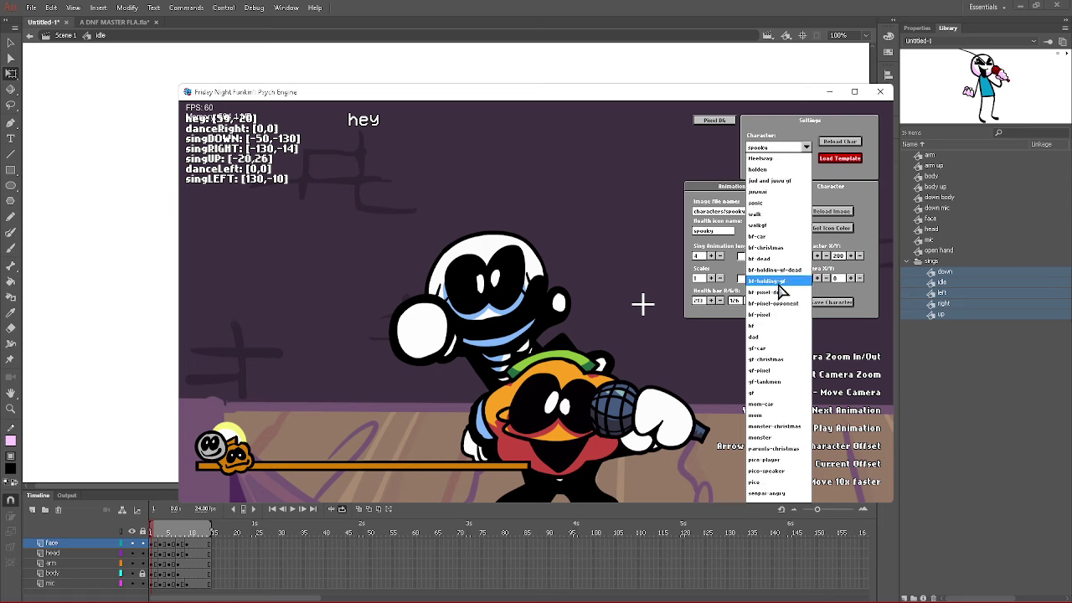
{"action": "scroll", "coordinate": [788, 327], "scroll_direction": "down", "scroll_amount": 9}
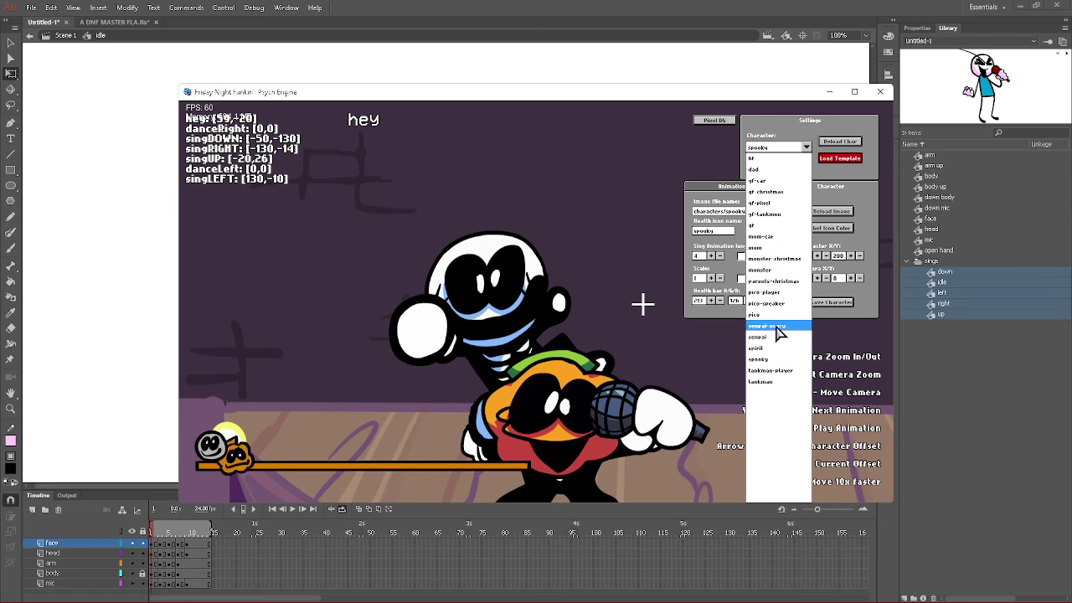
{"action": "scroll", "coordinate": [771, 329], "scroll_direction": "up", "scroll_amount": 6}
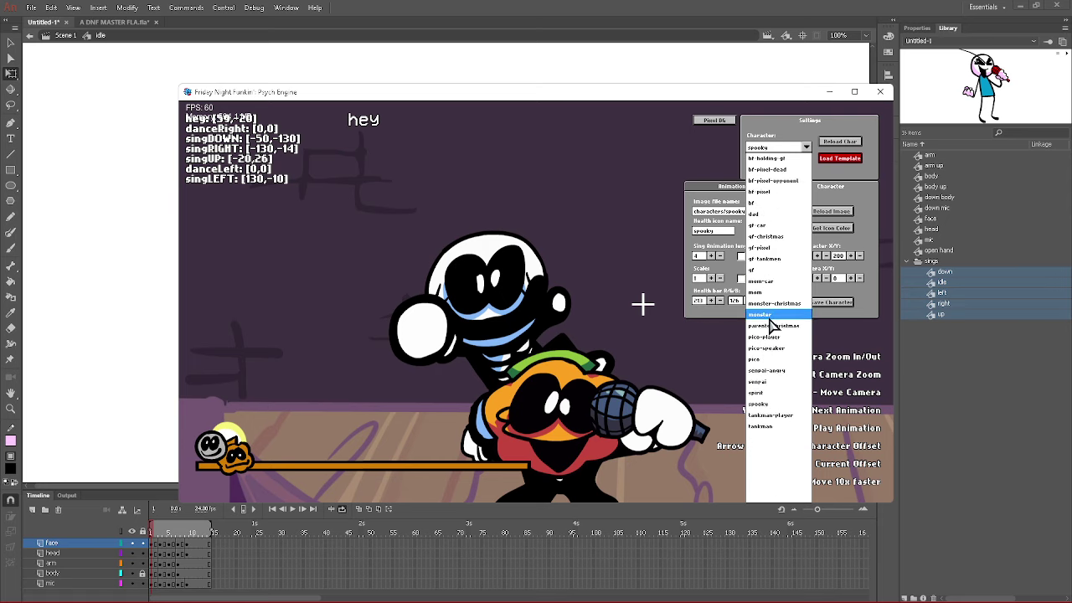
{"action": "scroll", "coordinate": [772, 327], "scroll_direction": "up", "scroll_amount": 10}
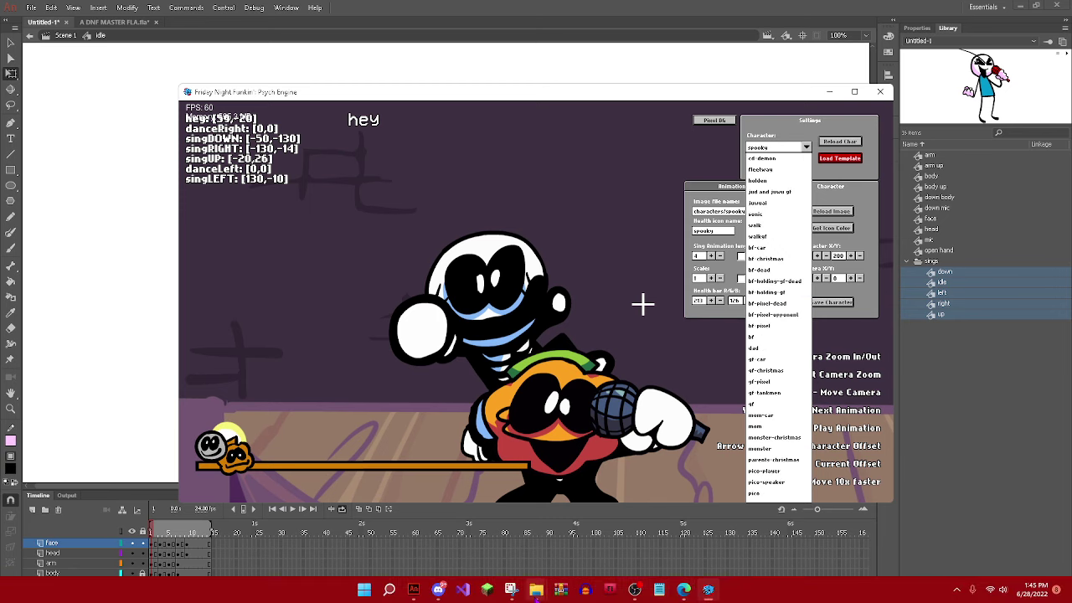
- In File Explorer, open the characters folder of The pals mod inside the PsychEngine mods folder to check its saved files
{"action": "left_click", "coordinate": [535, 588]}
{"action": "left_click", "coordinate": [519, 532]}
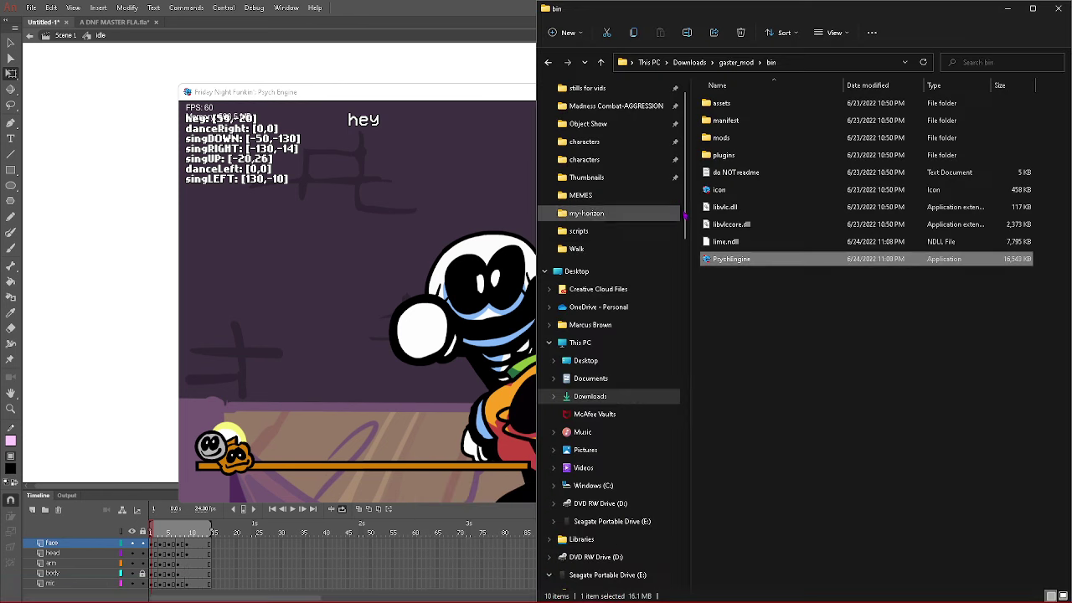
{"action": "double_click", "coordinate": [732, 141]}
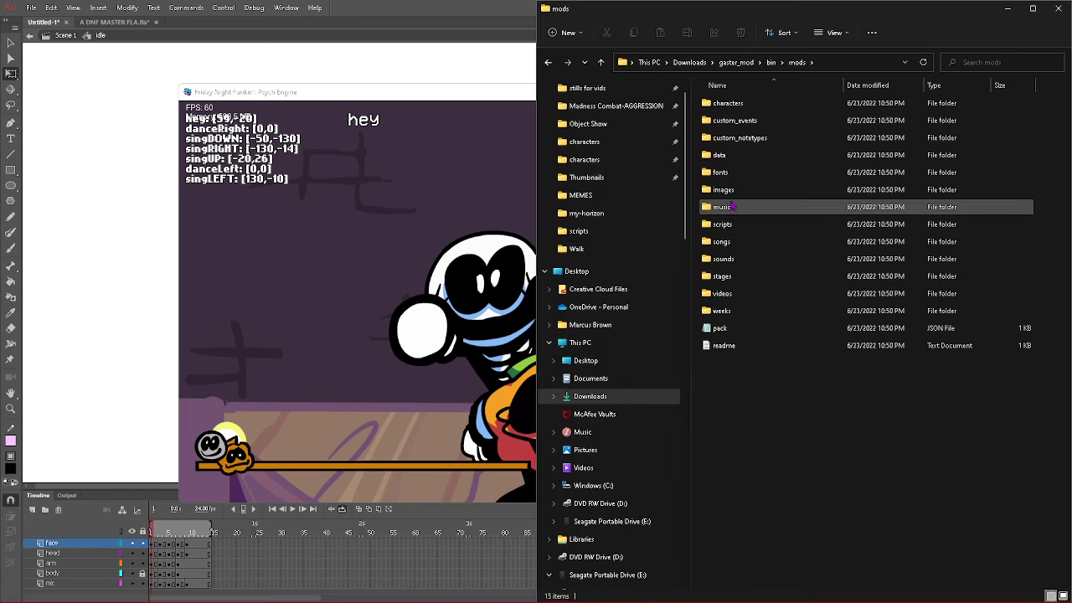
{"action": "left_click", "coordinate": [691, 62]}
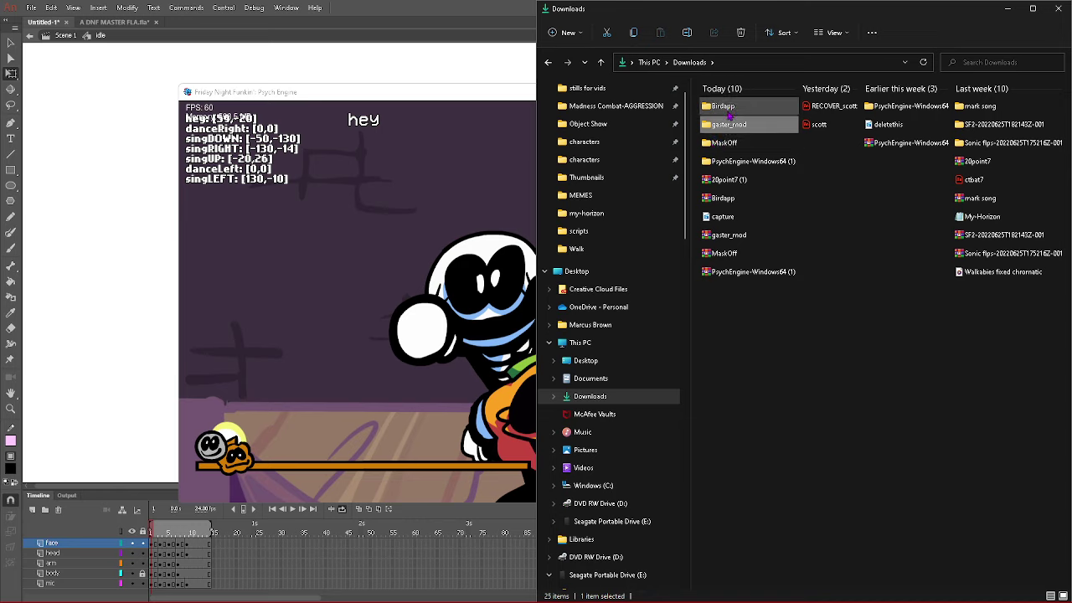
{"action": "double_click", "coordinate": [727, 161]}
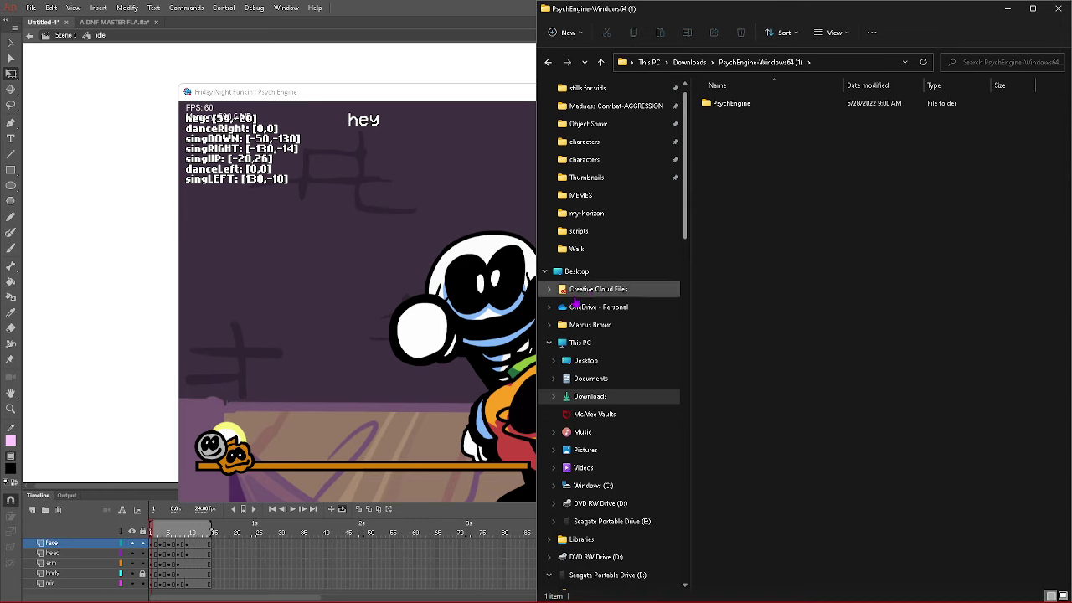
{"action": "left_click", "coordinate": [546, 271]}
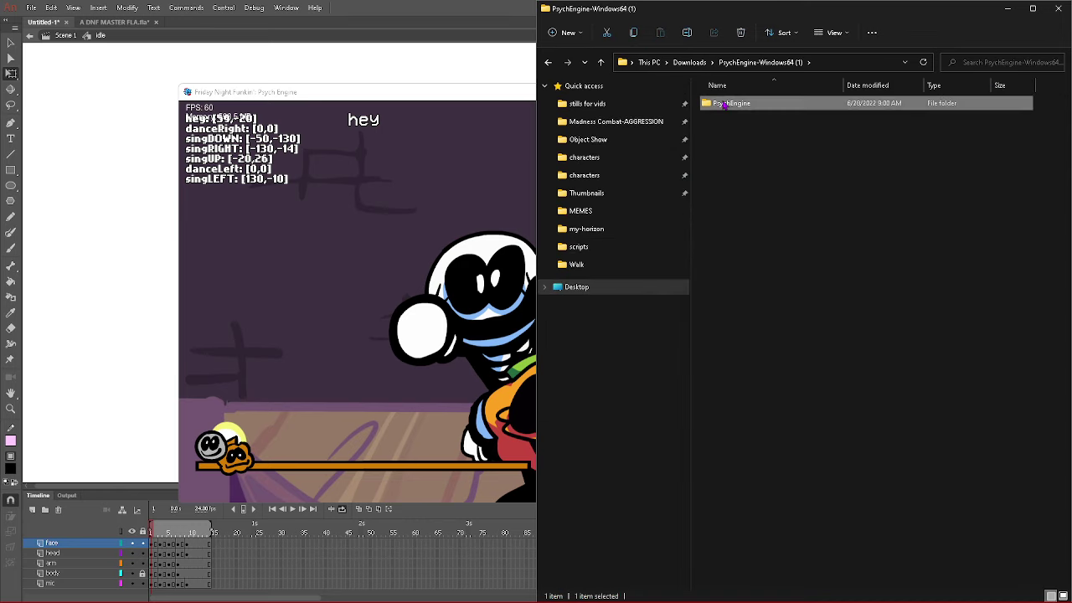
{"action": "double_click", "coordinate": [732, 103]}
{"action": "double_click", "coordinate": [720, 138]}
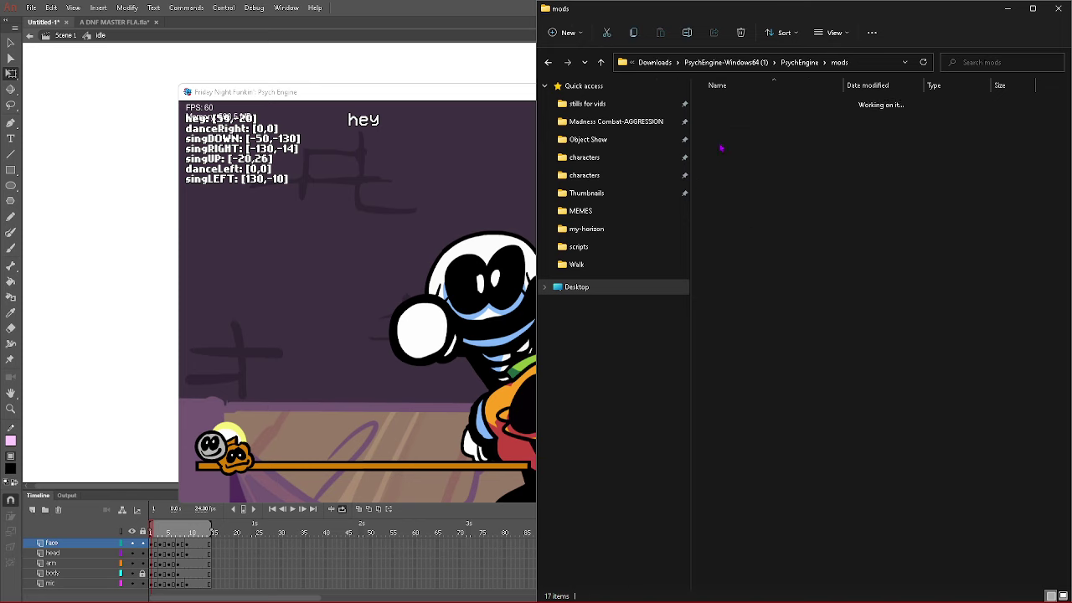
{"action": "double_click", "coordinate": [727, 311]}
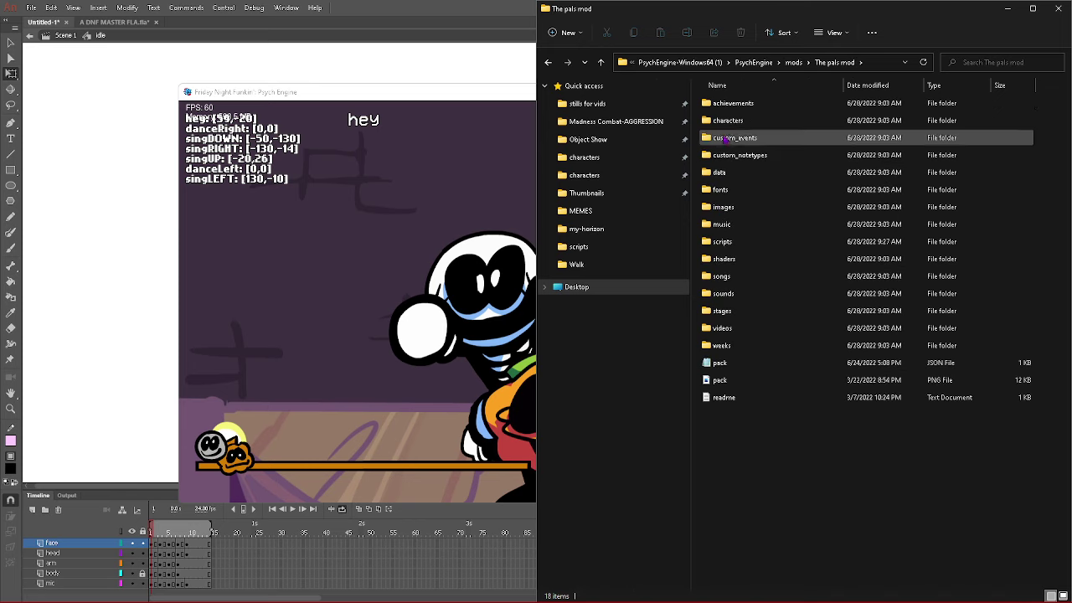
{"action": "left_click", "coordinate": [733, 121]}
{"action": "double_click", "coordinate": [733, 121]}
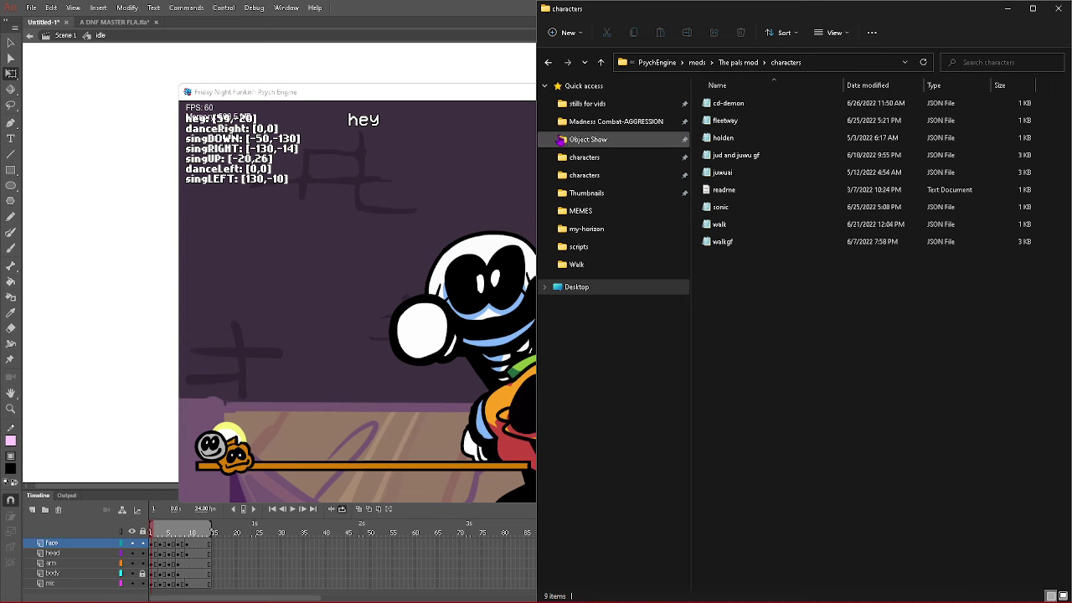
- Back in the Character Editor, load the mom character, set its image file to bob, and reload the image
{"action": "left_click", "coordinate": [443, 148]}
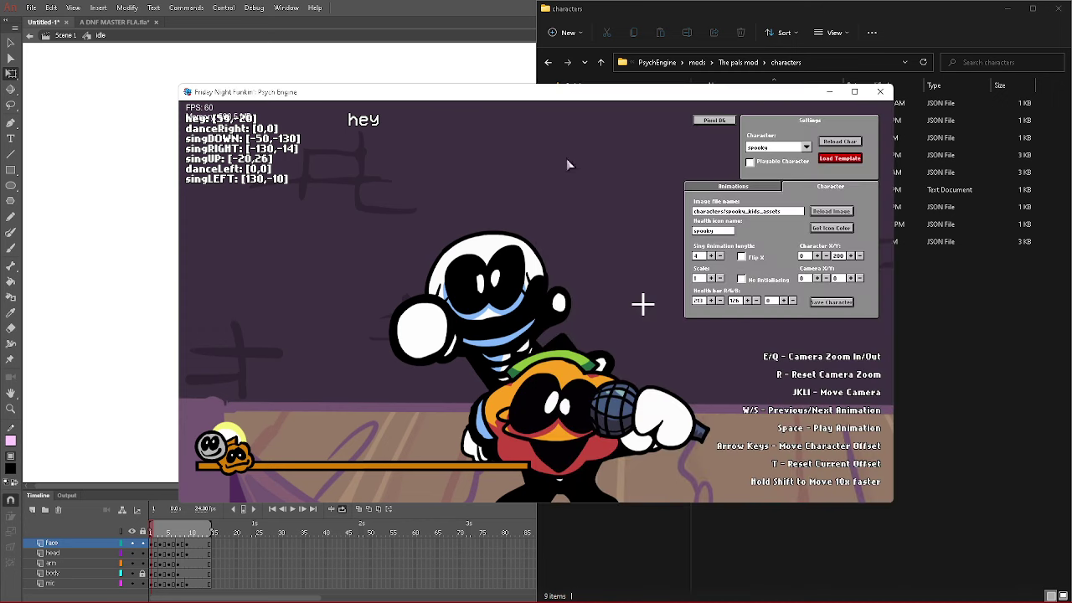
{"action": "left_click", "coordinate": [776, 150]}
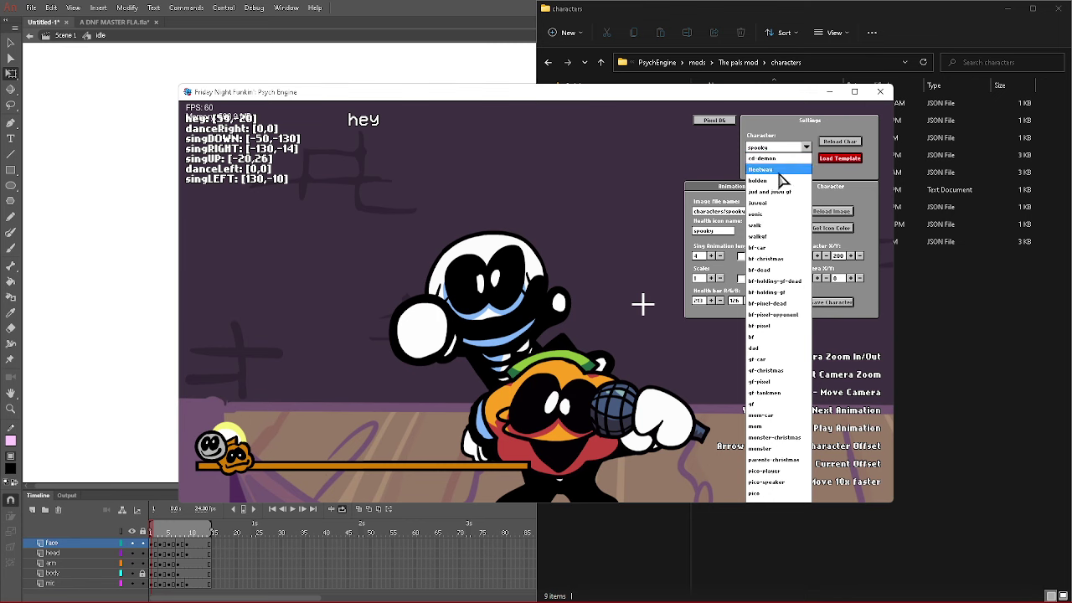
{"action": "scroll", "coordinate": [755, 390], "scroll_direction": "down", "scroll_amount": 3}
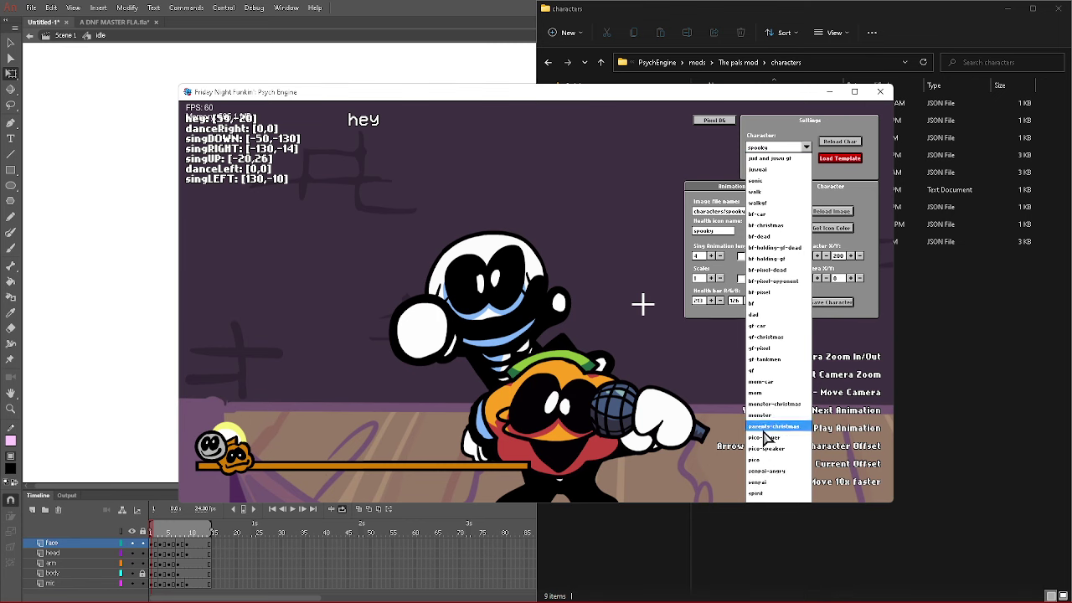
{"action": "left_click", "coordinate": [756, 393]}
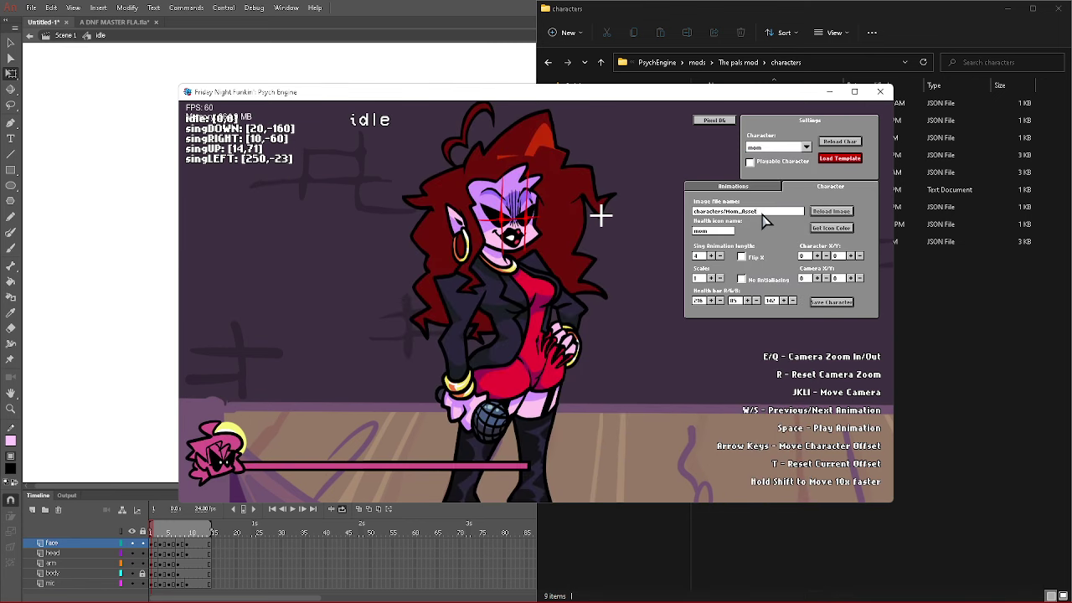
{"action": "type", "text": "bob"}
{"action": "left_click", "coordinate": [834, 212]}
- Update the idle animation to use idle from the XML file and singLEFT to use left
{"action": "left_click", "coordinate": [735, 190]}
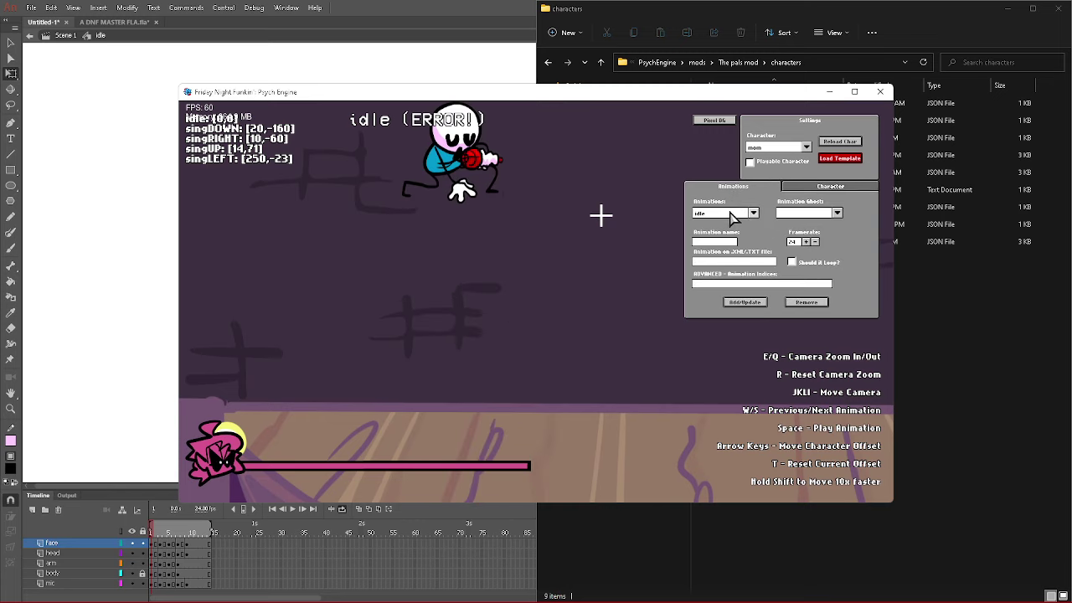
{"action": "left_click", "coordinate": [722, 216]}
{"action": "left_click", "coordinate": [716, 255]}
{"action": "left_click", "coordinate": [744, 300]}
{"action": "left_click", "coordinate": [711, 216]}
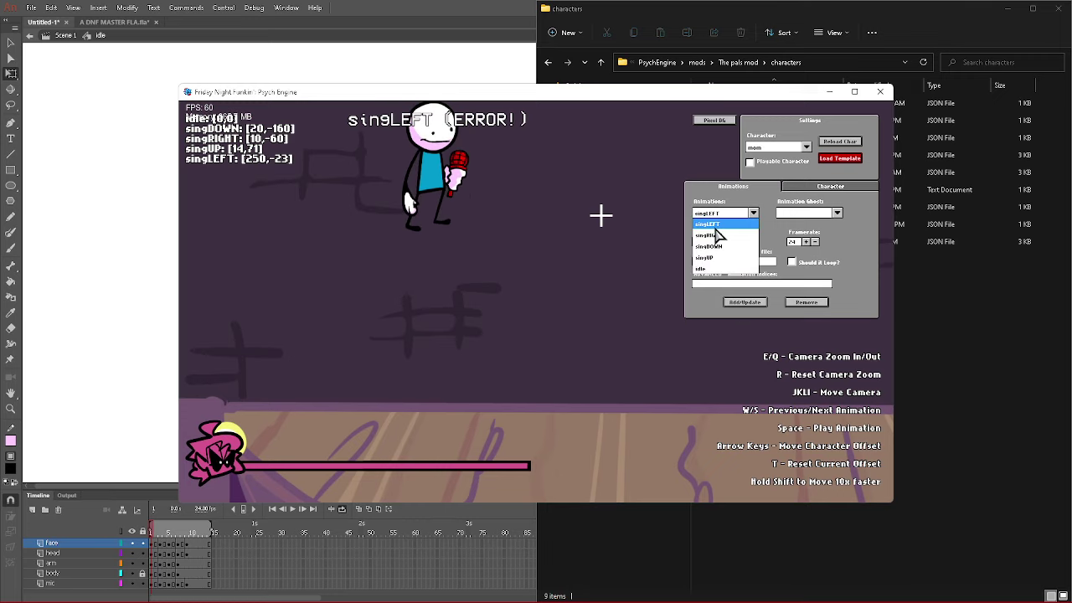
{"action": "left_click", "coordinate": [714, 227]}
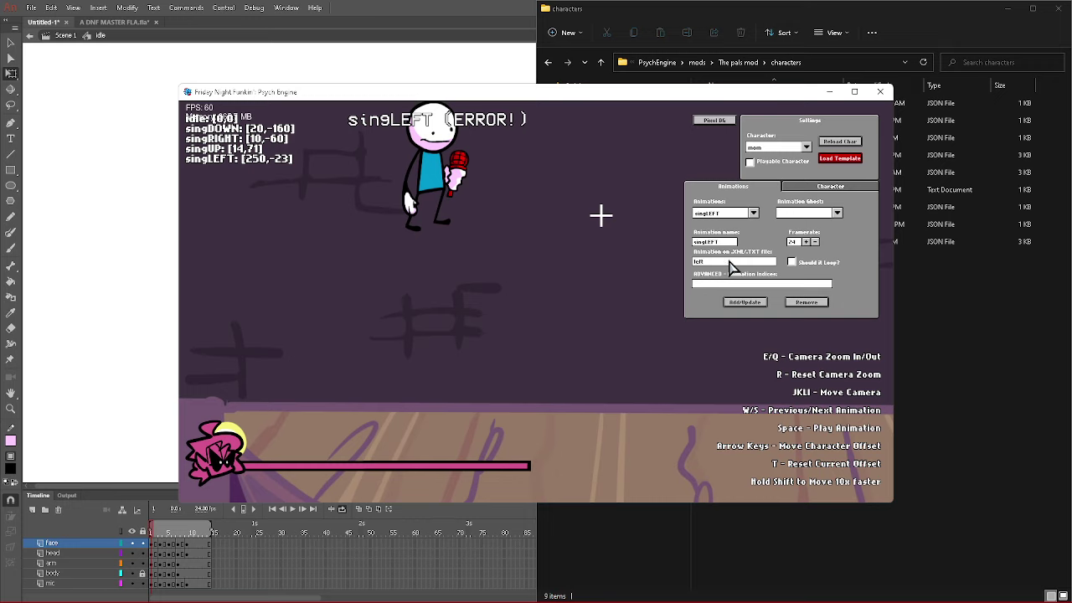
{"action": "left_click", "coordinate": [740, 303]}
- Update the singRIGHT animation to use right from the XML file and singDOWN to use the down animation
{"action": "left_click", "coordinate": [719, 218]}
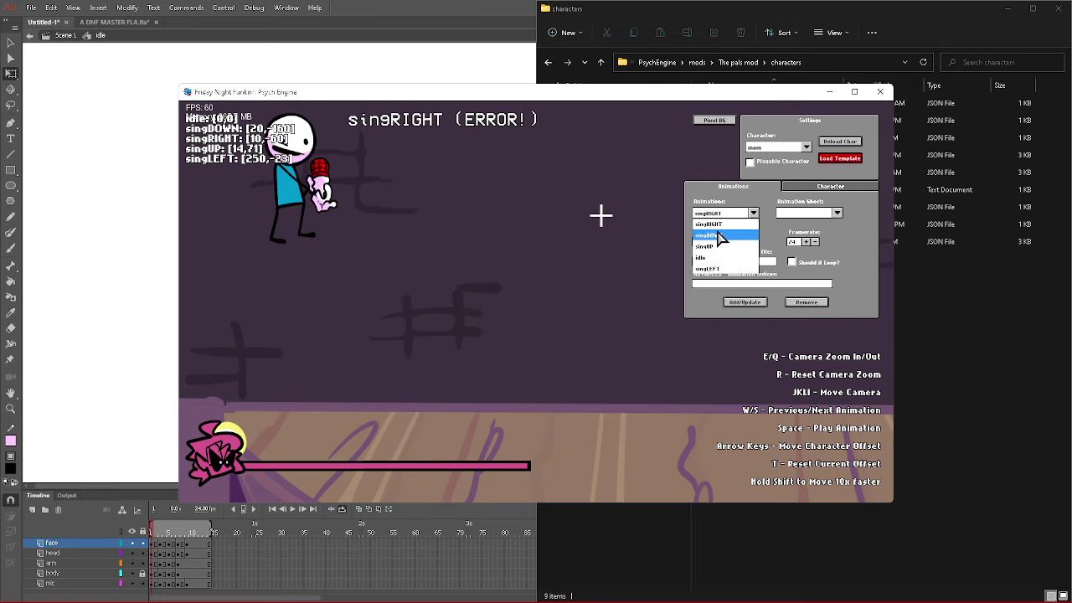
{"action": "left_click", "coordinate": [720, 228]}
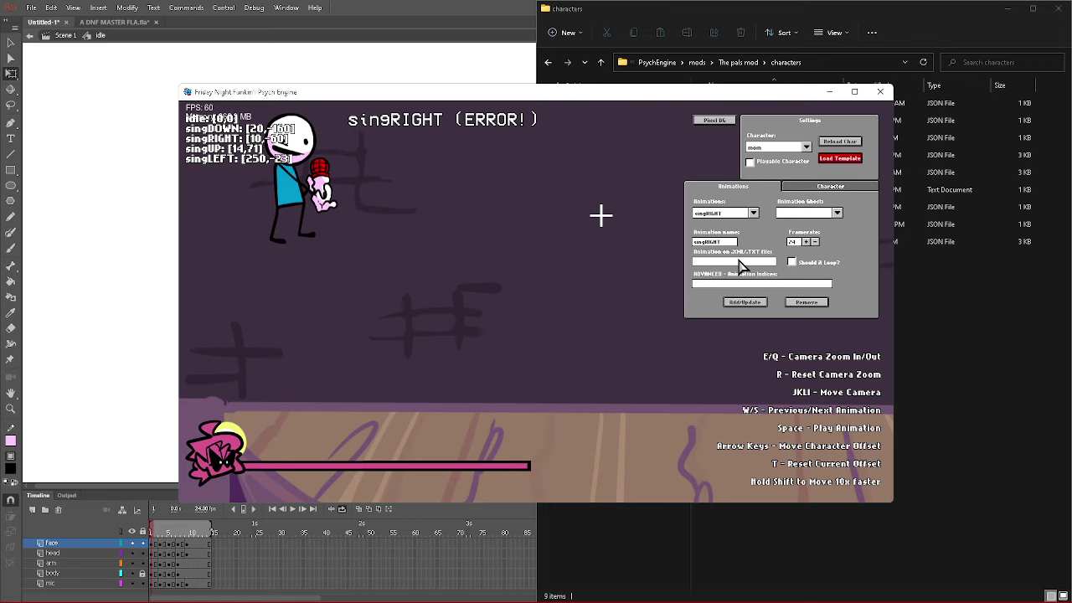
{"action": "left_click", "coordinate": [742, 302]}
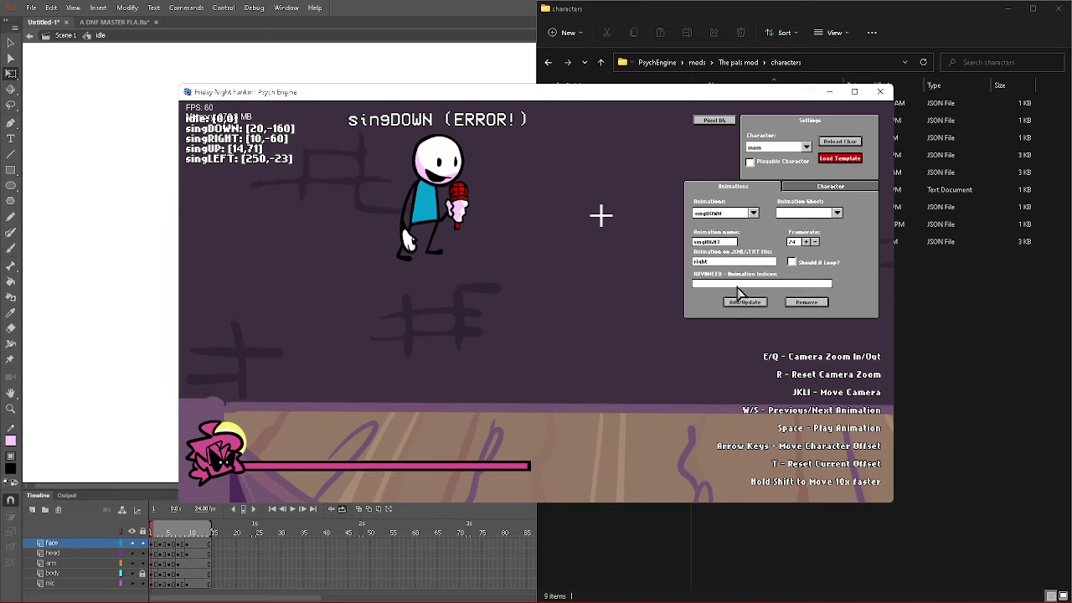
{"action": "left_click", "coordinate": [717, 216]}
{"action": "left_click", "coordinate": [723, 233]}
{"action": "left_click", "coordinate": [715, 215]}
{"action": "left_click", "coordinate": [707, 225]}
{"action": "left_click", "coordinate": [738, 304]}
- Update the singUP animation to use up from the XML file
{"action": "left_click", "coordinate": [719, 215]}
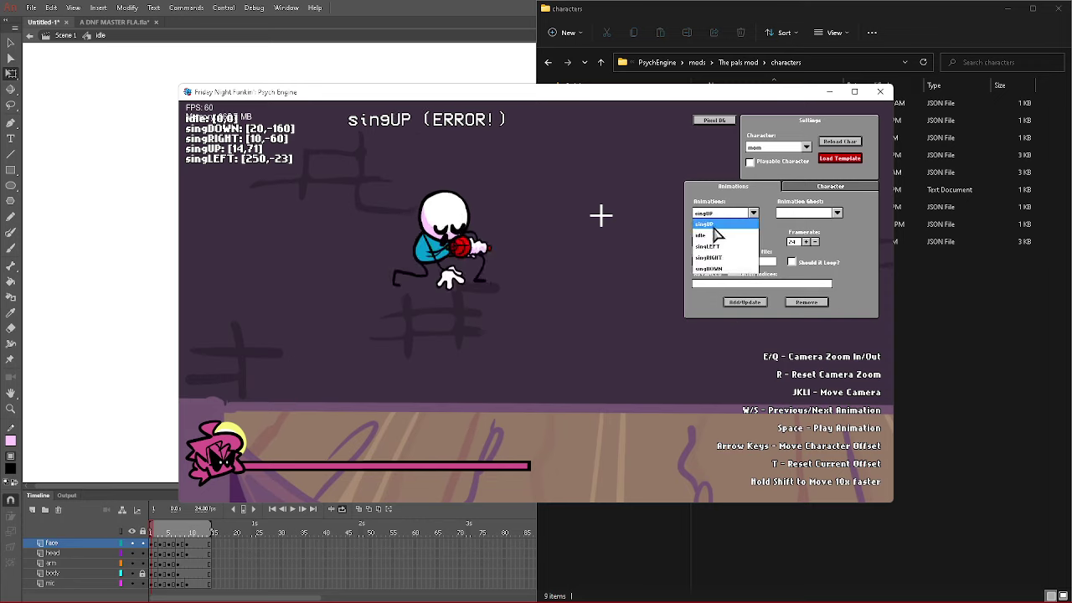
{"action": "left_click", "coordinate": [714, 226]}
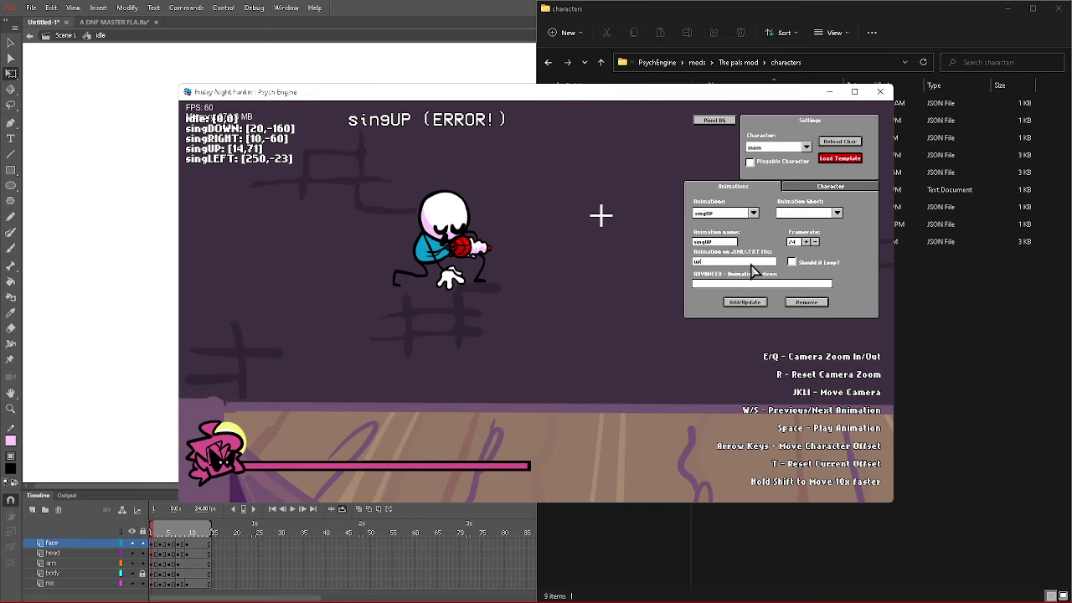
{"action": "left_click", "coordinate": [744, 302]}
- Review the updated idle and singLEFT entries and set the animation ghost to idle as the alignment reference
{"action": "left_click", "coordinate": [717, 214]}
{"action": "left_click", "coordinate": [720, 258]}
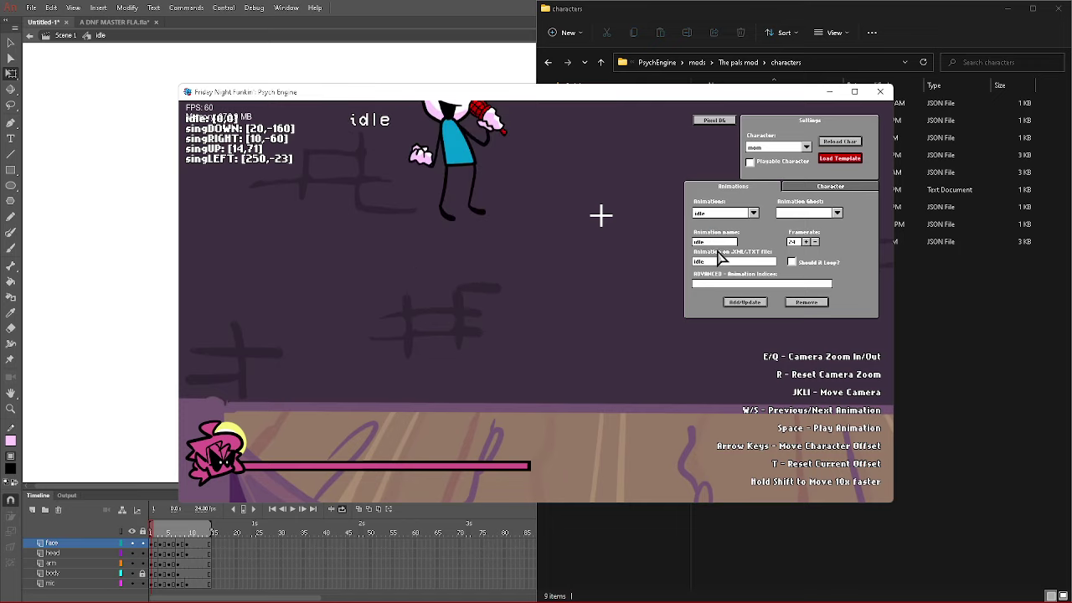
{"action": "left_click", "coordinate": [717, 212]}
{"action": "left_click", "coordinate": [714, 243]}
{"action": "key", "text": "w"}
{"action": "key", "text": "w"}
{"action": "key", "text": "w"}
{"action": "left_click", "coordinate": [823, 216]}
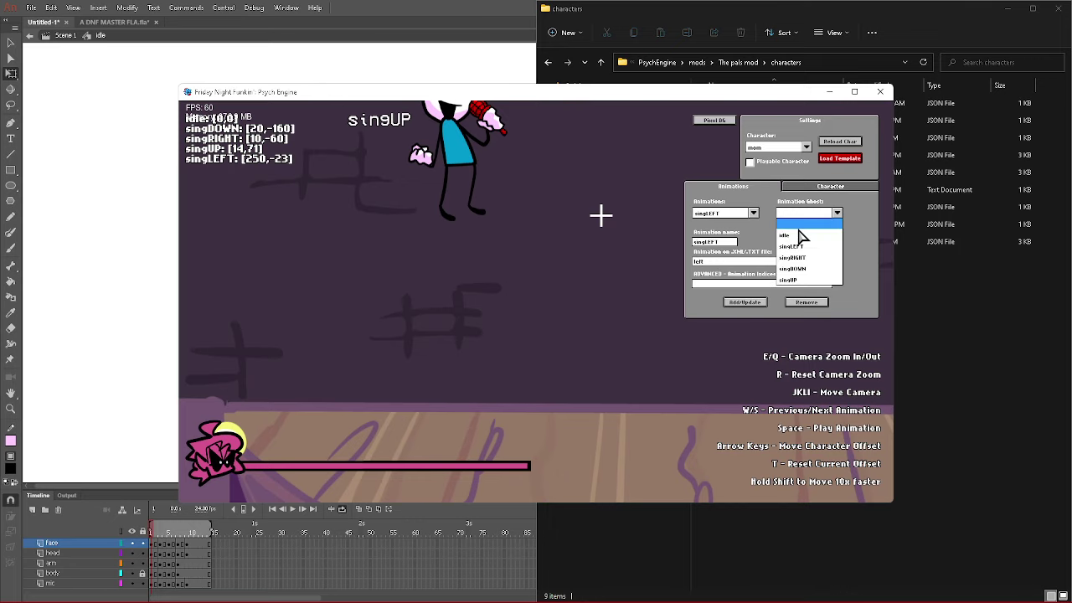
{"action": "left_click", "coordinate": [799, 234]}
- Align the singUP pose with the idle ghost by moving its offset to [75, 55]
{"action": "key", "text": "w"}
{"action": "key", "text": "w"}
{"action": "key", "text": "s"}
{"action": "key", "text": "s"}
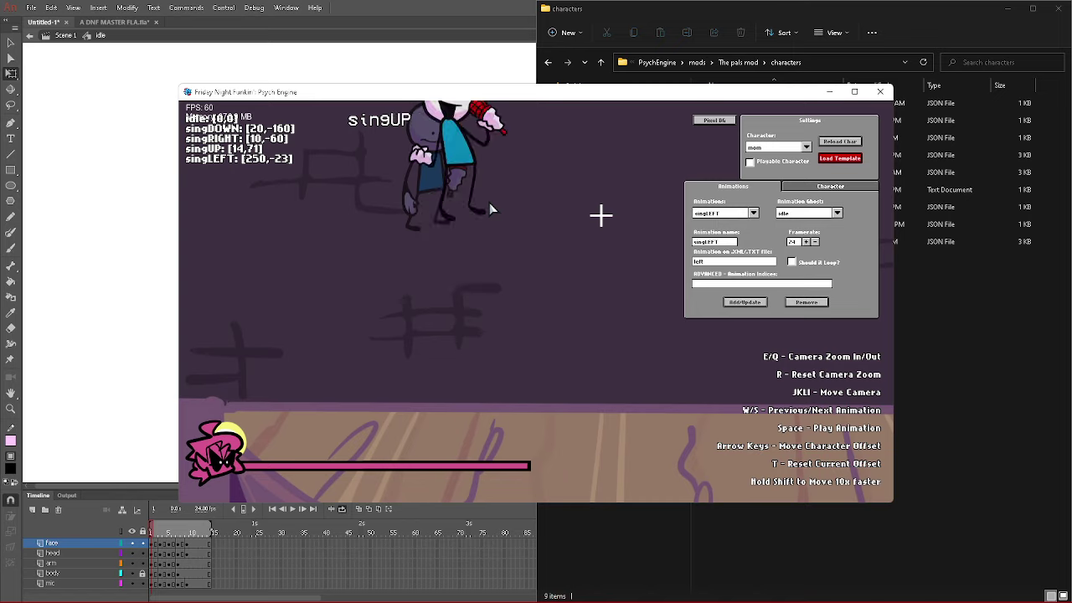
{"action": "key", "text": "shift+Left"}
{"action": "key", "text": "shift+Left"}
{"action": "key", "text": "shift+Left"}
{"action": "key", "text": "shift+Left"}
{"action": "key", "text": "shift+Left"}
{"action": "key", "text": "shift+Left"}
{"action": "key", "text": "shift+Left"}
{"action": "key", "text": "shift+Down"}
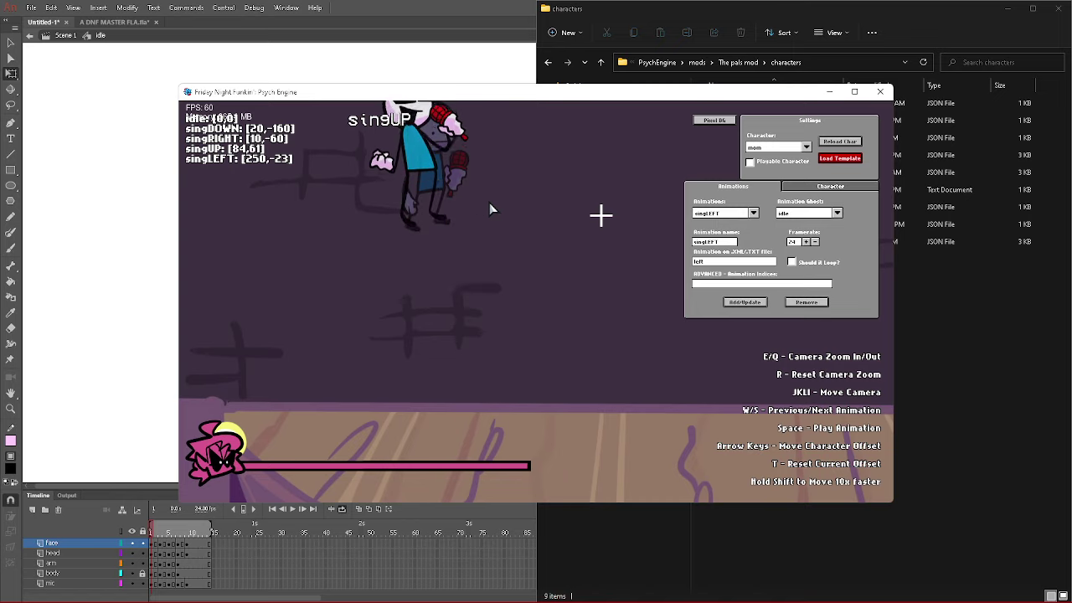
{"action": "key", "text": "Right"}
{"action": "key", "text": "Right"}
{"action": "key", "text": "Right"}
{"action": "key", "text": "Down"}
{"action": "key", "text": "Right"}
{"action": "key", "text": "Right"}
{"action": "key", "text": "Down"}
{"action": "key", "text": "Down"}
{"action": "key", "text": "Right"}
{"action": "key", "text": "Right"}
{"action": "key", "text": "Down"}
{"action": "key", "text": "Down"}
{"action": "key", "text": "Down"}
{"action": "key", "text": "Right"}
{"action": "key", "text": "Right"}
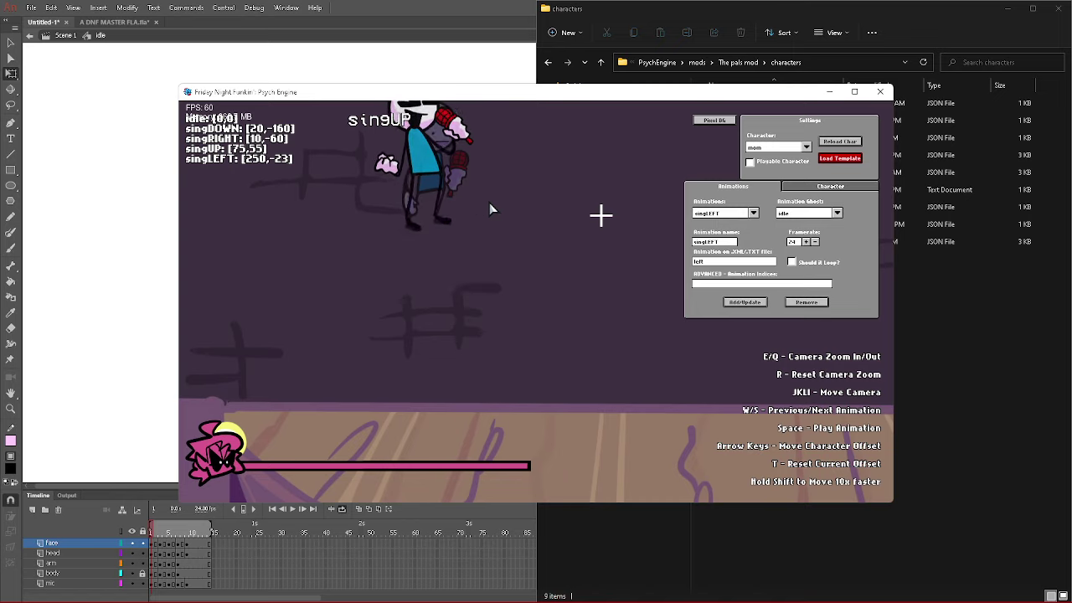
- Align the singDOWN pose with the idle ghost by moving its offset to [40, -60]
{"action": "key", "text": "s"}
{"action": "key", "text": "shift+Left"}
{"action": "key", "text": "shift+Up"}
{"action": "key", "text": "shift+Up"}
{"action": "key", "text": "shift+Up"}
{"action": "key", "text": "shift+Up"}
{"action": "key", "text": "shift+Up"}
{"action": "key", "text": "shift+Up"}
{"action": "key", "text": "shift+Up"}
{"action": "key", "text": "shift+Up"}
{"action": "key", "text": "shift+Up"}
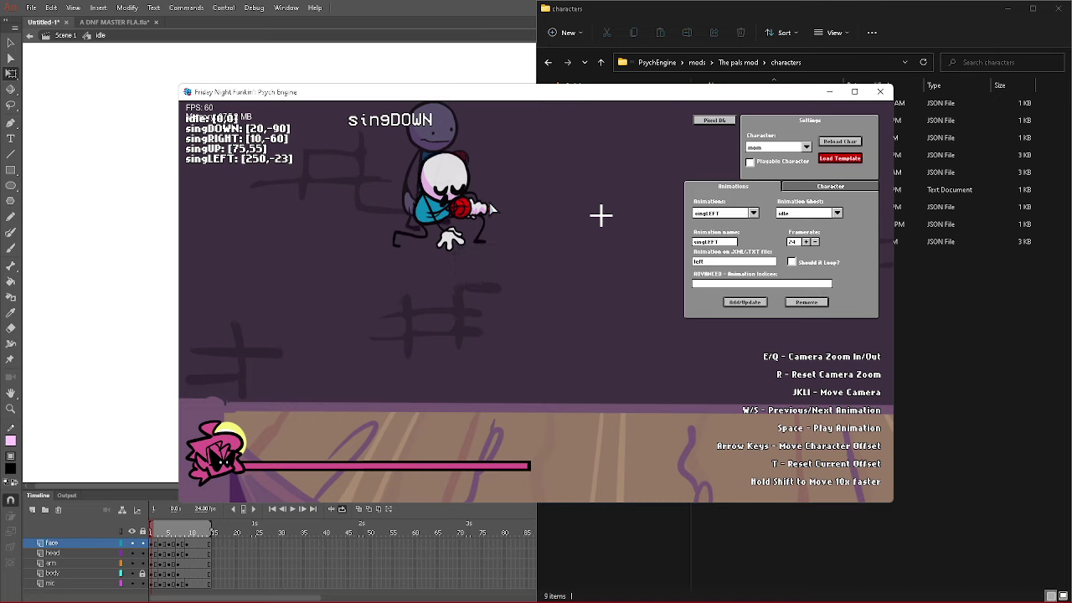
{"action": "key", "text": "shift+Left"}
{"action": "key", "text": "shift+Up"}
- Align the singLEFT pose with the idle ghost by moving its offset to [9, 1]
{"action": "key", "text": "s"}
{"action": "key", "text": "s"}
{"action": "key", "text": "s"}
{"action": "key", "text": "shift+Up"}
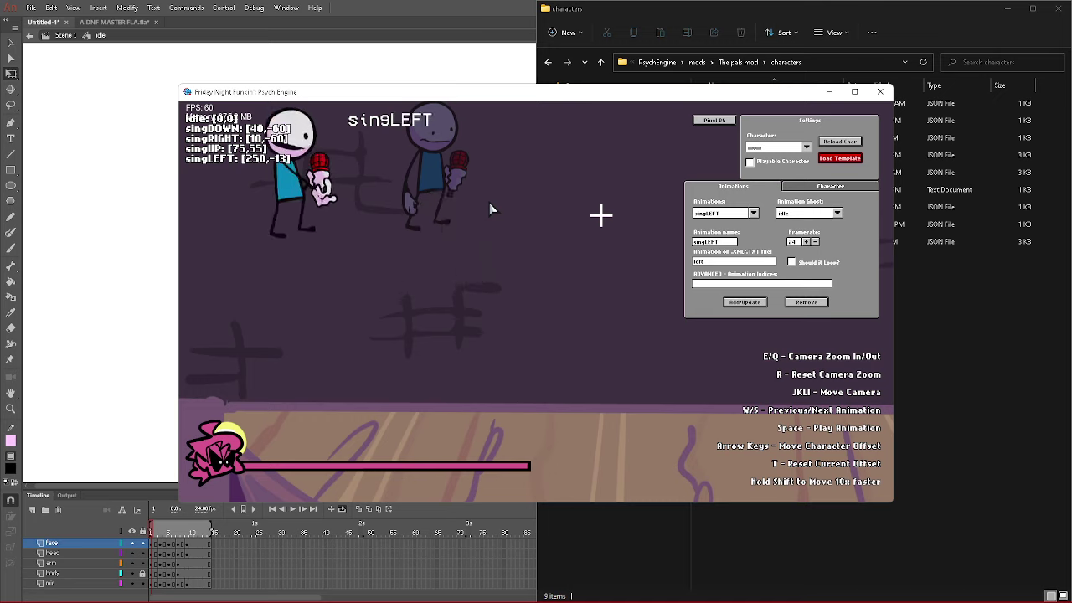
{"action": "key", "text": "shift+Right"}
{"action": "key", "text": "shift+Right"}
{"action": "key", "text": "shift+Right"}
{"action": "key", "text": "shift+Right"}
{"action": "key", "text": "shift+Right"}
{"action": "key", "text": "shift+Right"}
{"action": "key", "text": "shift+Right"}
{"action": "key", "text": "shift+Right"}
{"action": "key", "text": "shift+Right"}
{"action": "key", "text": "shift+Right"}
{"action": "key", "text": "shift+Right"}
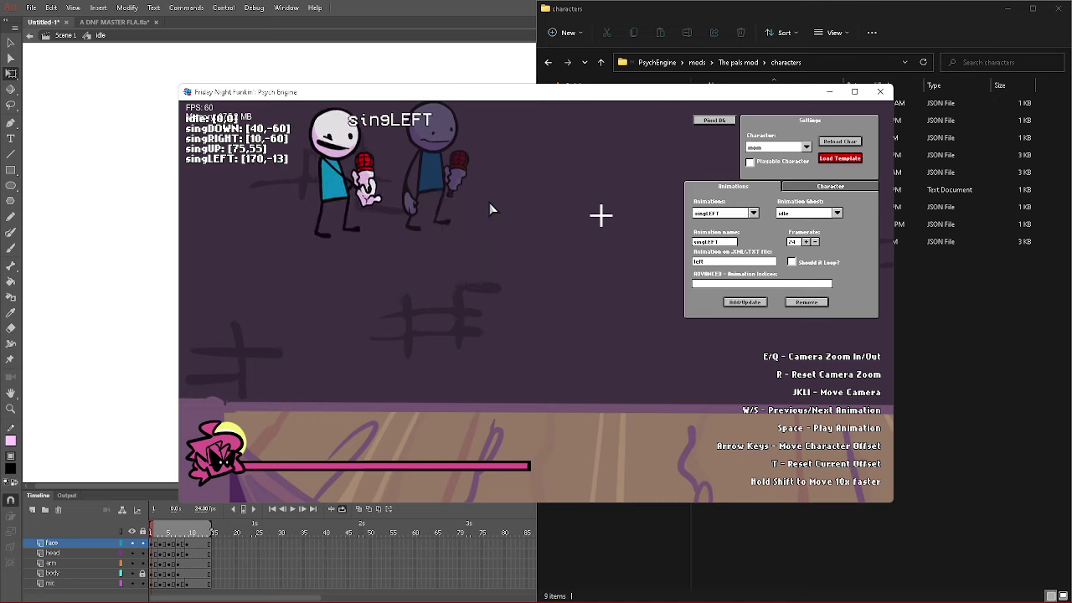
{"action": "key", "text": "shift+Right"}
{"action": "key", "text": "shift+Right"}
{"action": "key", "text": "shift+Right"}
{"action": "key", "text": "shift+Right"}
{"action": "key", "text": "shift+Right"}
{"action": "key", "text": "shift+Right"}
{"action": "key", "text": "shift+Right"}
{"action": "key", "text": "shift+Right"}
{"action": "key", "text": "shift+Right"}
{"action": "key", "text": "shift+Right"}
{"action": "key", "text": "shift+Right"}
{"action": "key", "text": "shift+Right"}
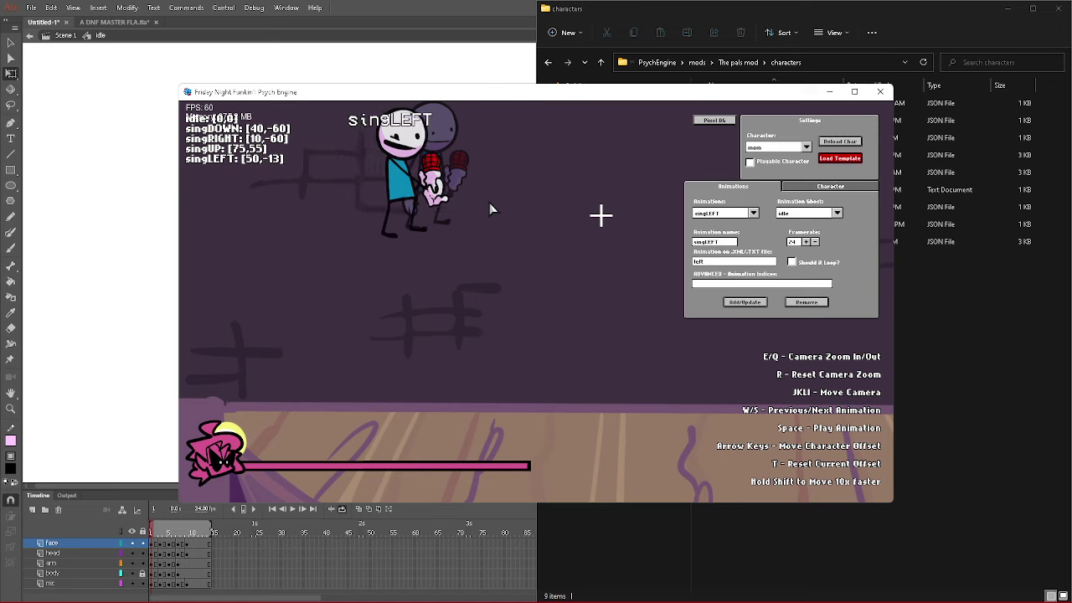
{"action": "key", "text": "shift+Up"}
{"action": "key", "text": "shift+Right"}
{"action": "key", "text": "Up"}
{"action": "key", "text": "Up"}
{"action": "key", "text": "Right"}
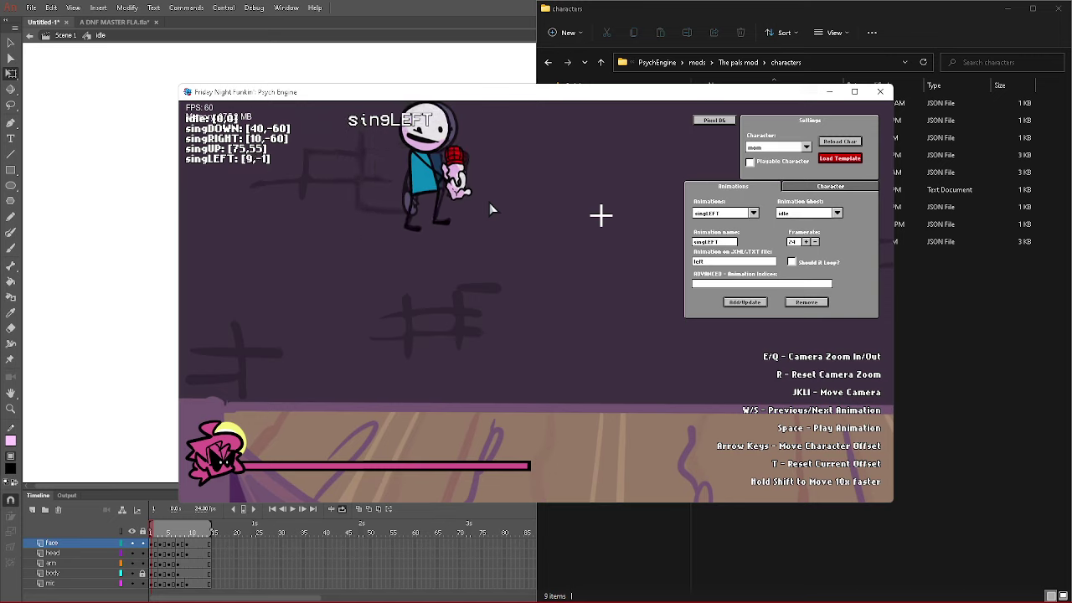
{"action": "key", "text": "Up"}
{"action": "key", "text": "Up"}
- Align the singRIGHT pose with the idle ghost by moving its offset to [-3, -6]
{"action": "key", "text": "s"}
{"action": "key", "text": "s"}
{"action": "key", "text": "s"}
{"action": "key", "text": "s"}
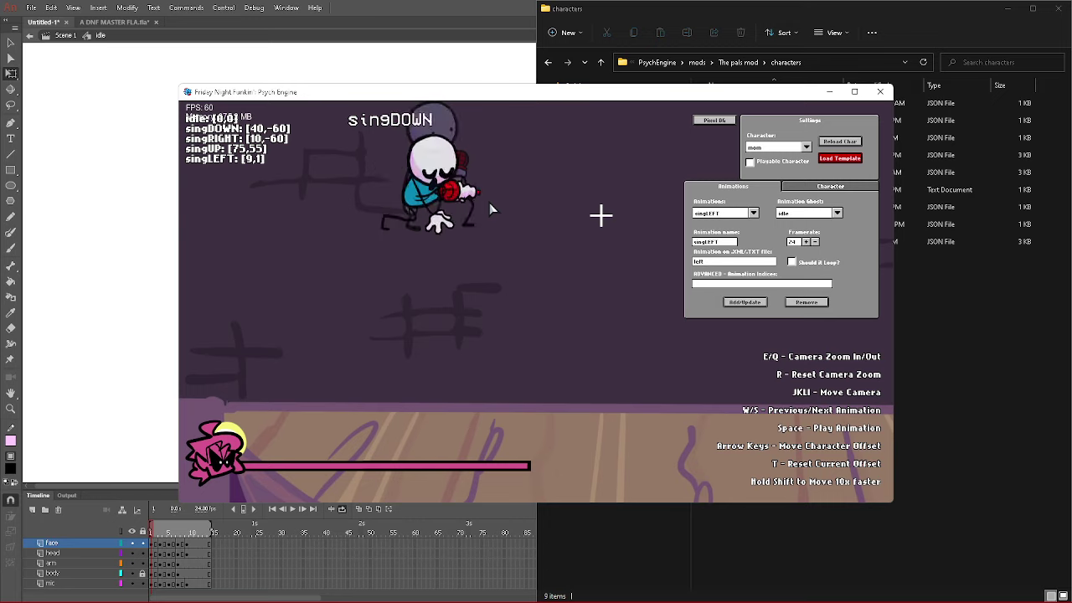
{"action": "key", "text": "shift+Up"}
{"action": "key", "text": "shift+Up"}
{"action": "key", "text": "shift+Up"}
{"action": "key", "text": "shift+Up"}
{"action": "key", "text": "shift+Up"}
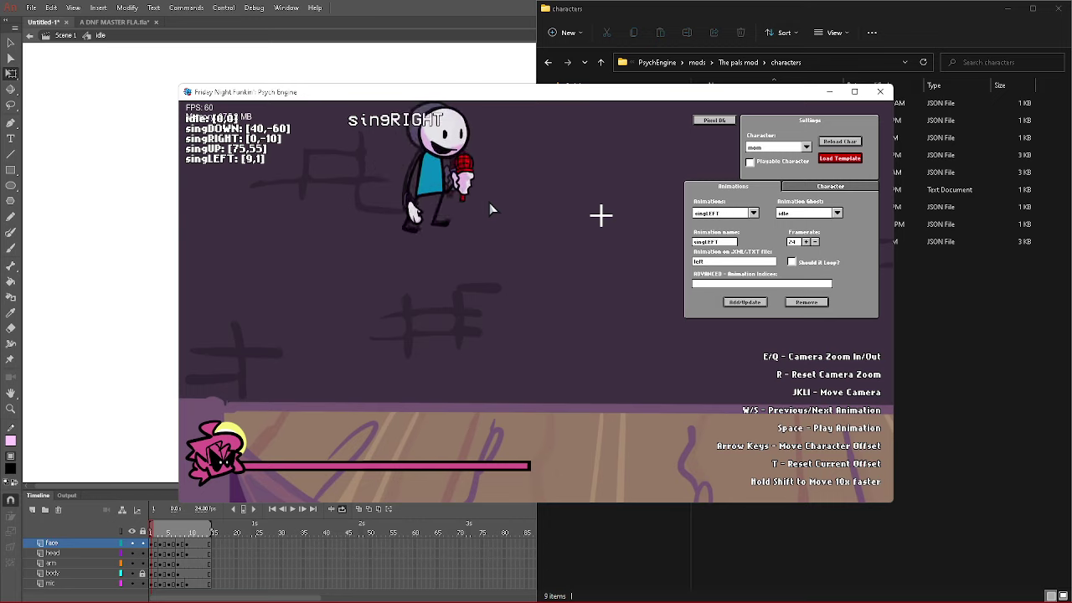
{"action": "key", "text": "shift+Right"}
{"action": "key", "text": "shift+Right"}
{"action": "key", "text": "Left"}
{"action": "key", "text": "Left"}
{"action": "key", "text": "Left"}
{"action": "key", "text": "Left"}
{"action": "key", "text": "Left"}
{"action": "key", "text": "Left"}
{"action": "key", "text": "Left"}
{"action": "key", "text": "Up"}
{"action": "key", "text": "Up"}
{"action": "key", "text": "Up"}
{"action": "key", "text": "Up"}
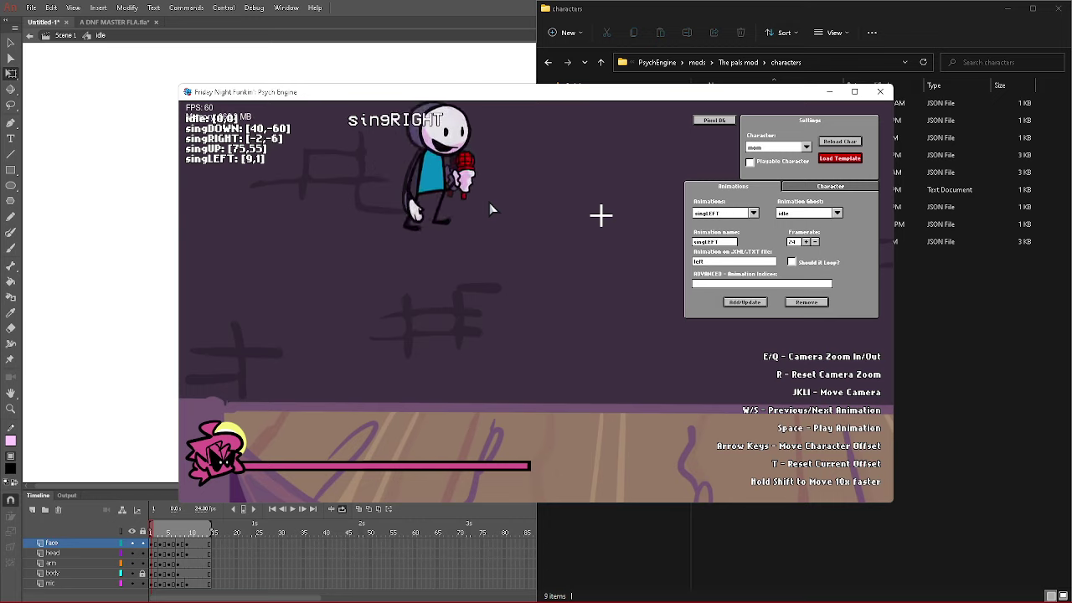
- Set the character's scale to 1.1 and its position to X 60, Y 330 so it stands on the stage floor
{"action": "left_click", "coordinate": [819, 191]}
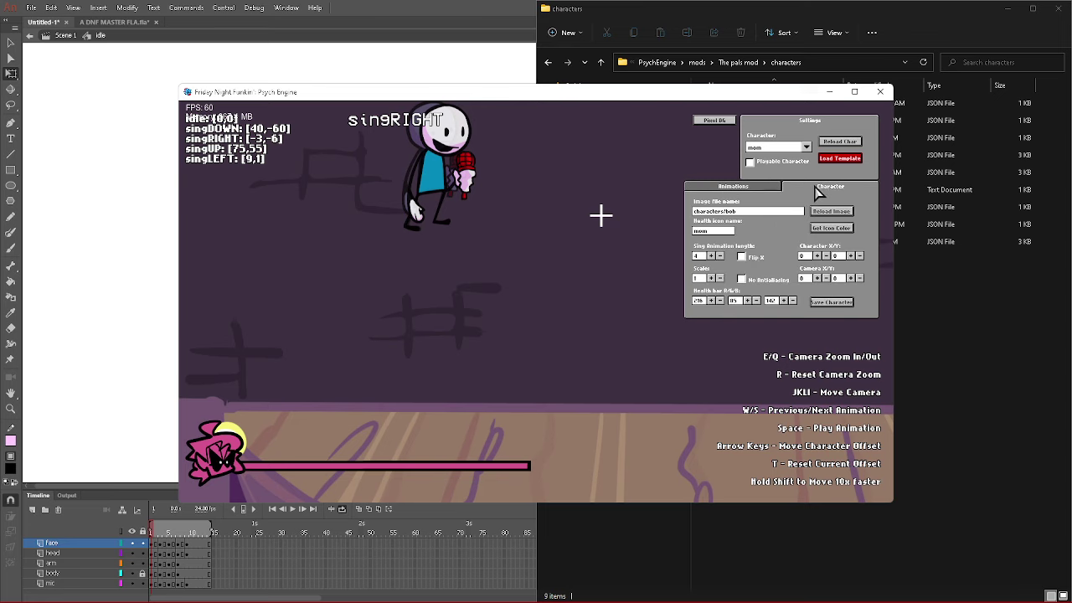
{"action": "left_click", "coordinate": [711, 279]}
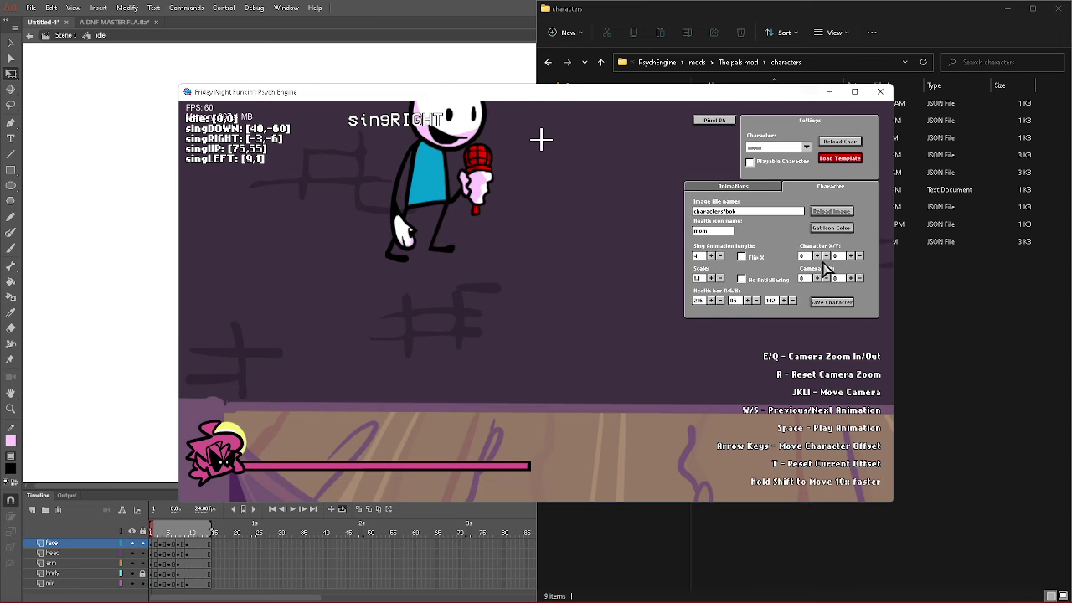
{"action": "left_click", "coordinate": [816, 255]}
{"action": "left_click", "coordinate": [817, 255]}
{"action": "left_click", "coordinate": [850, 256]}
{"action": "left_click", "coordinate": [850, 255]}
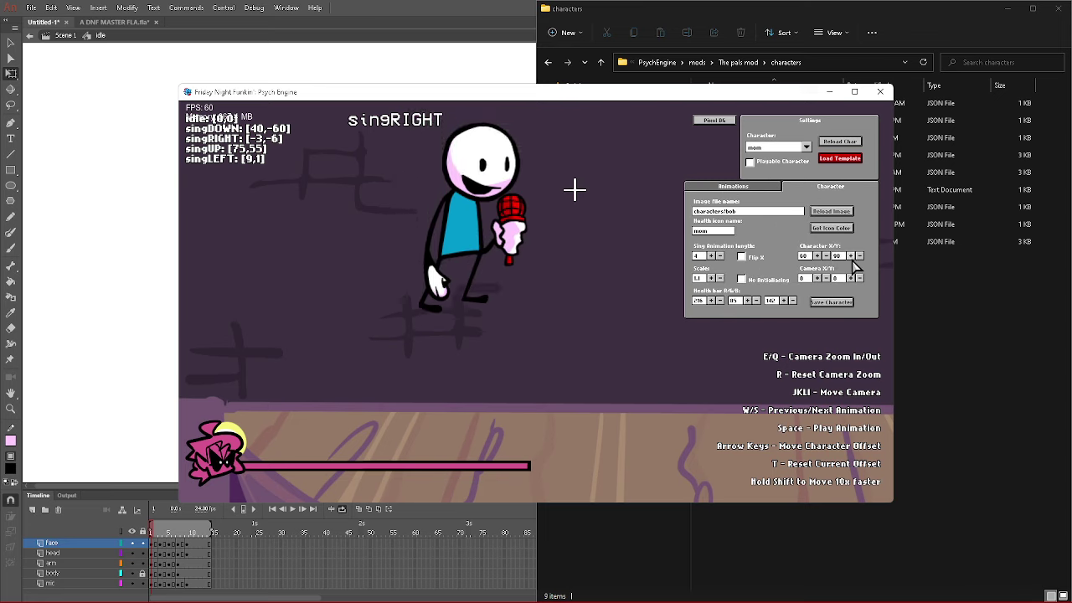
{"action": "left_click", "coordinate": [852, 259]}
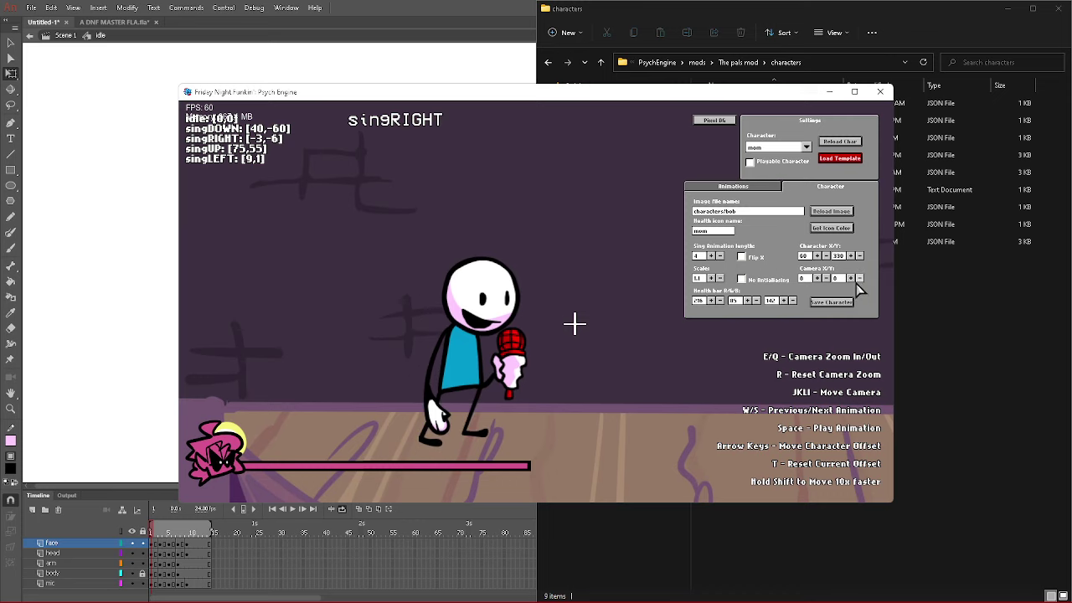
- Set the character's camera position to X -180, Y -60
{"action": "left_click", "coordinate": [859, 278]}
{"action": "left_click", "coordinate": [851, 278]}
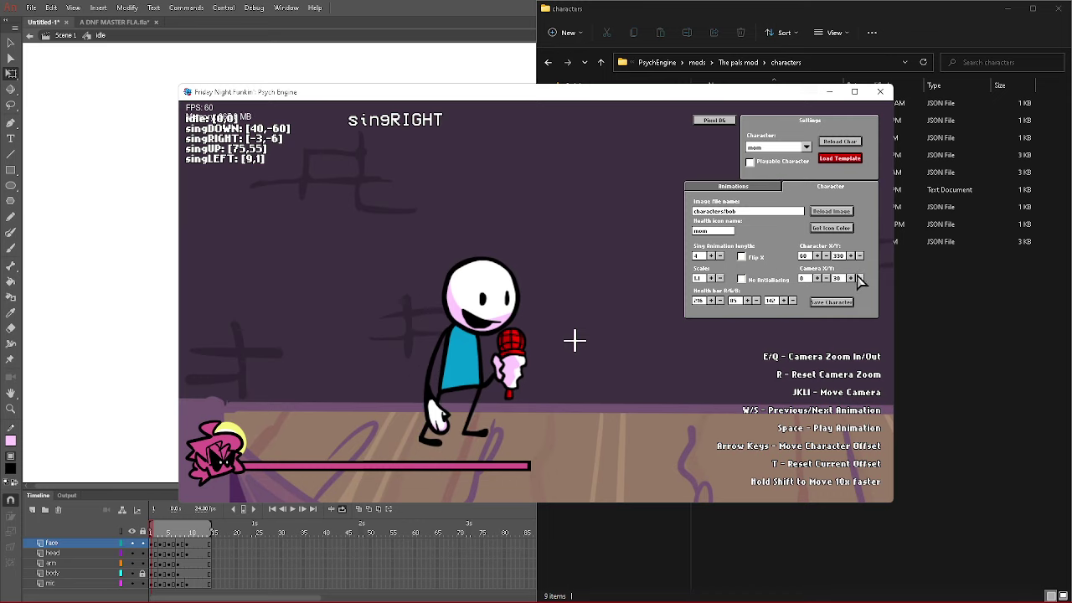
{"action": "left_click", "coordinate": [818, 277]}
- Change the health icon to walkgf and take the health bar color from that icon
{"action": "key", "text": "BackSpace"}
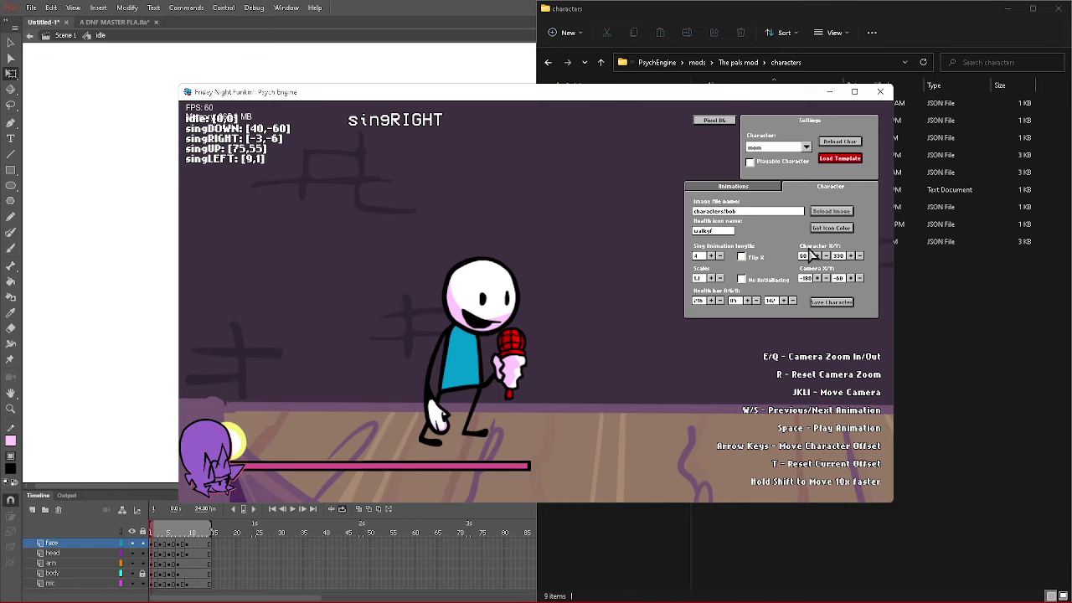
{"action": "left_click", "coordinate": [829, 228]}
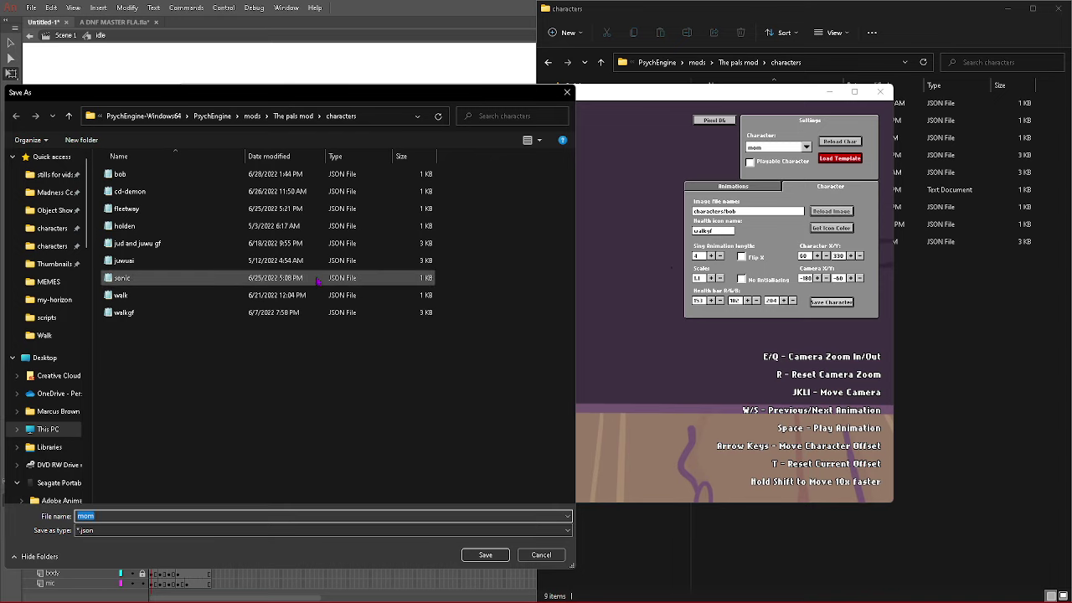
- Save the character over the existing bob JSON file in The pals mod's characters folder
{"action": "left_click", "coordinate": [137, 178]}
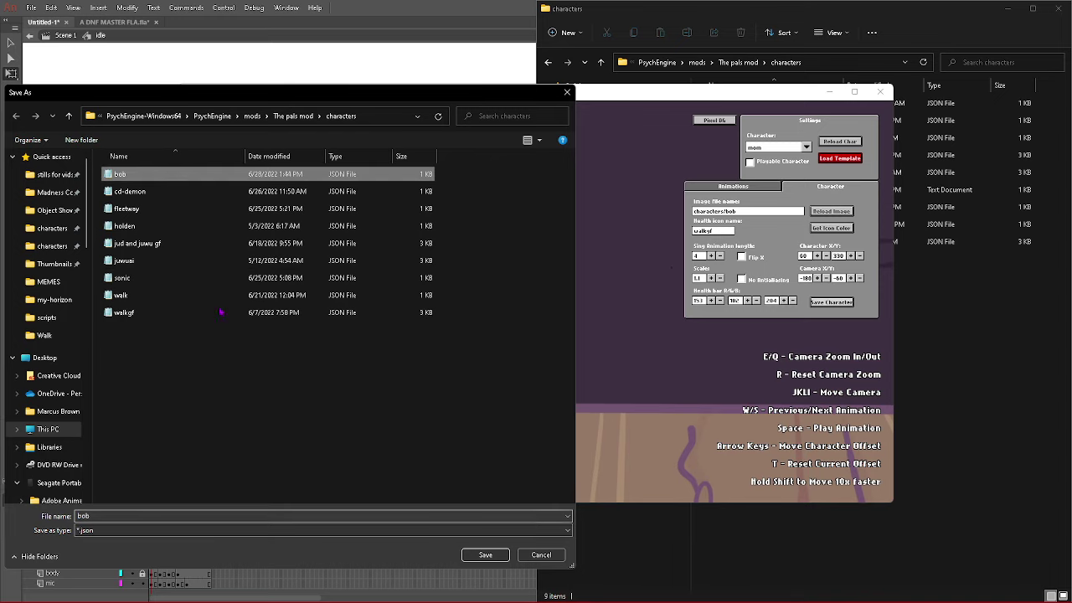
{"action": "left_click", "coordinate": [486, 554]}
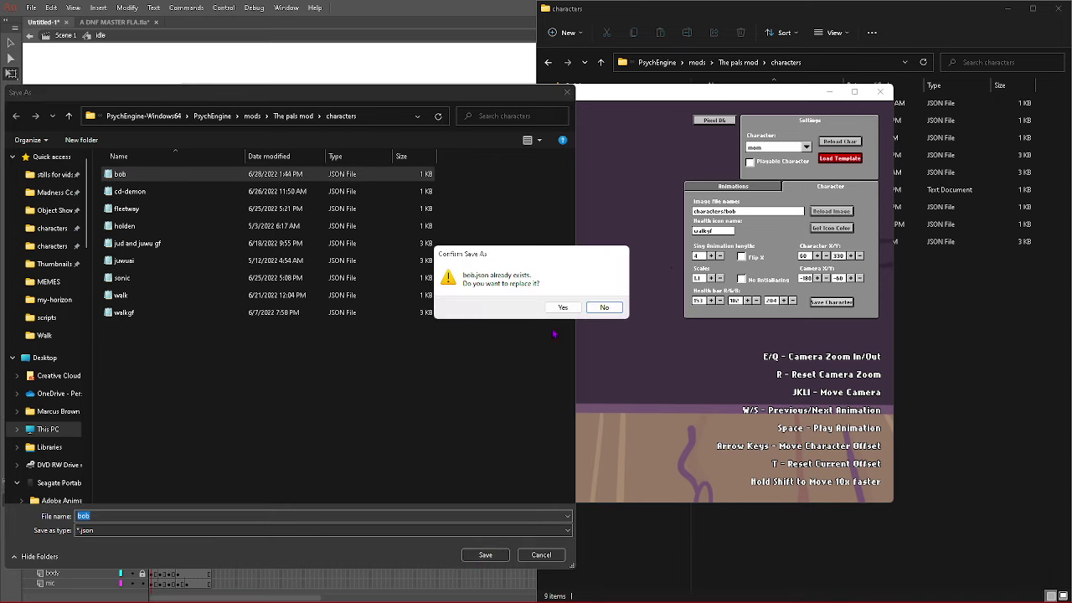
{"action": "left_click", "coordinate": [559, 307]}
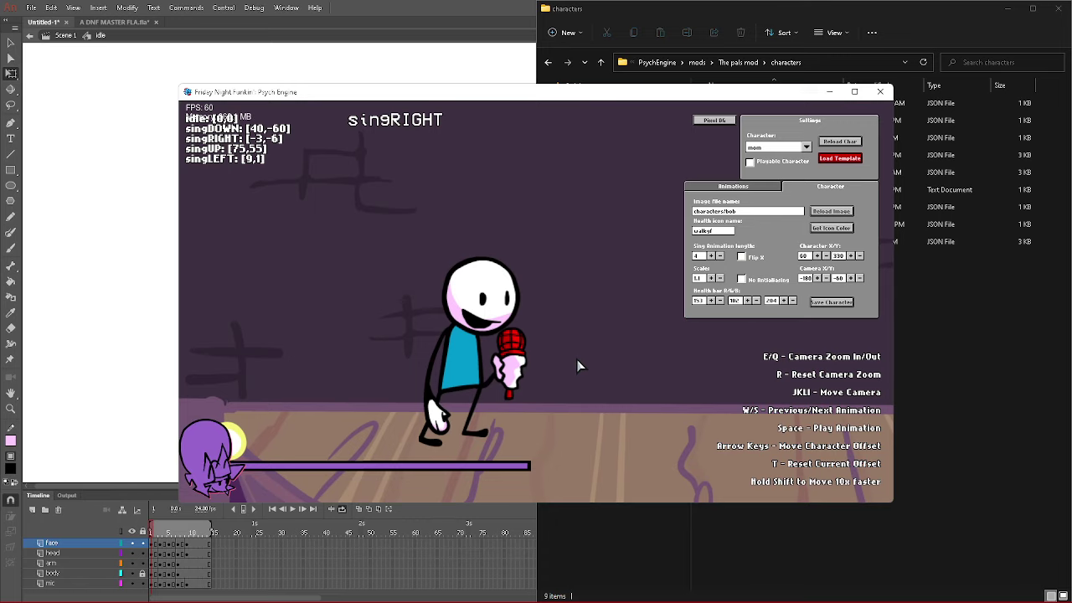
- Leave the character editor, open the song's chart editor and look for bob in the opponent list
{"action": "key", "text": "Escape"}
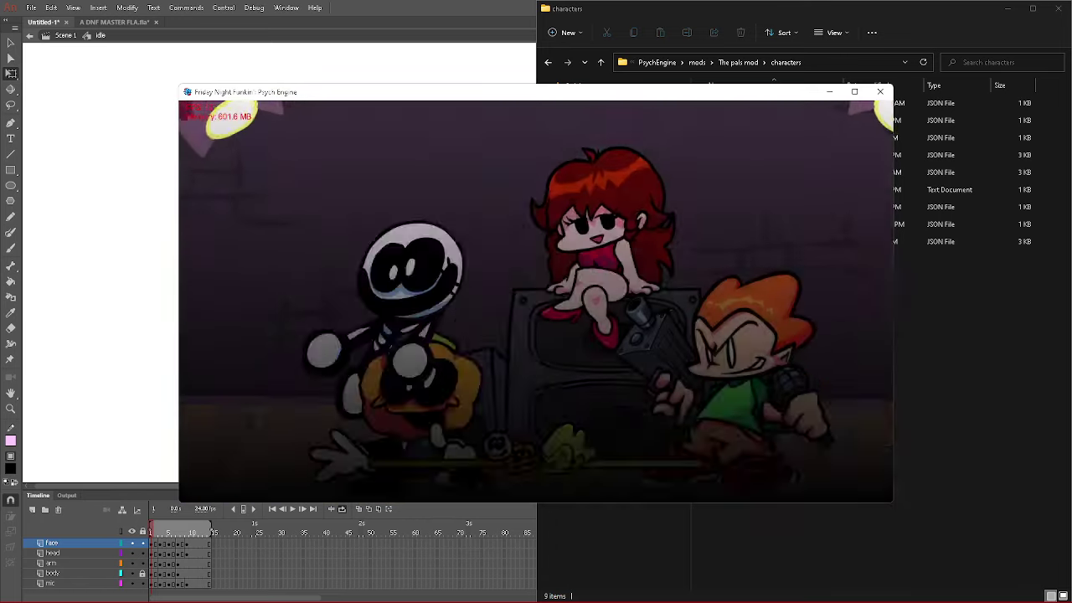
{"action": "key", "text": "7"}
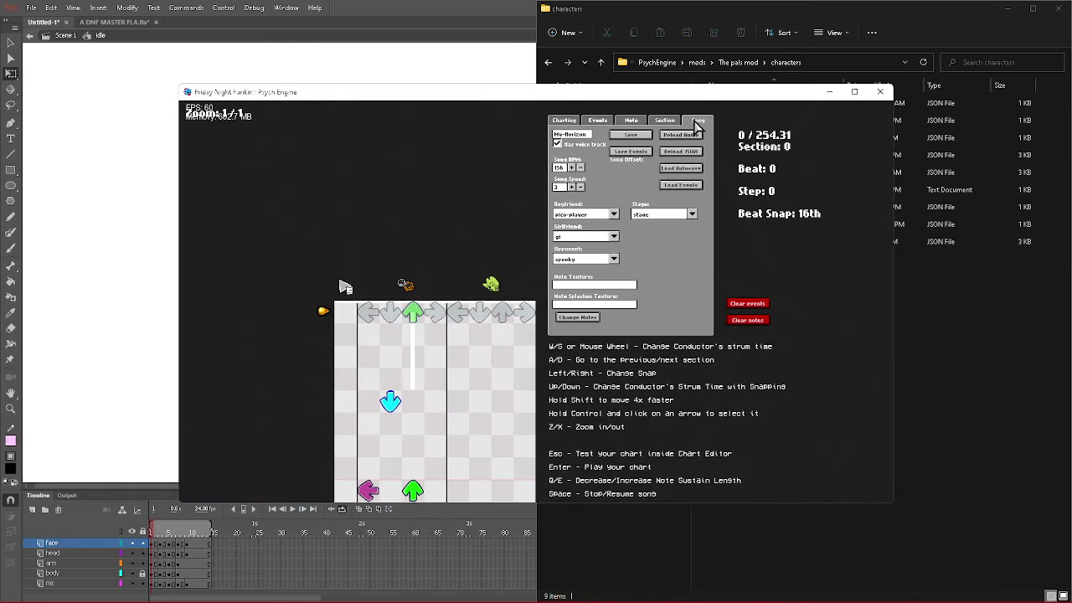
{"action": "left_click", "coordinate": [584, 261]}
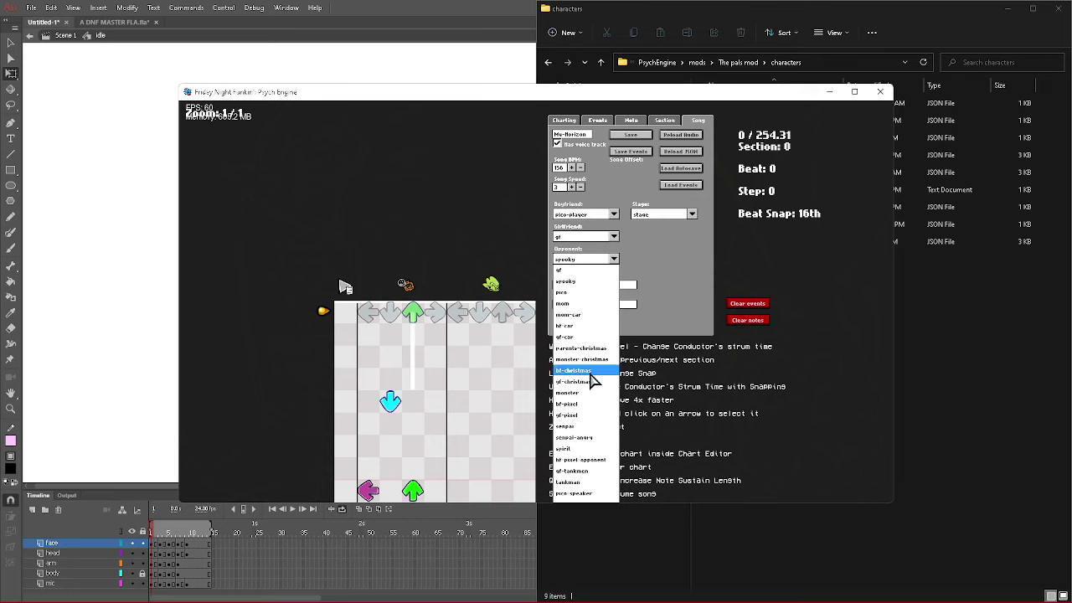
{"action": "scroll", "coordinate": [593, 379], "scroll_direction": "down", "scroll_amount": 7}
{"action": "scroll", "coordinate": [593, 381], "scroll_direction": "down", "scroll_amount": 8}
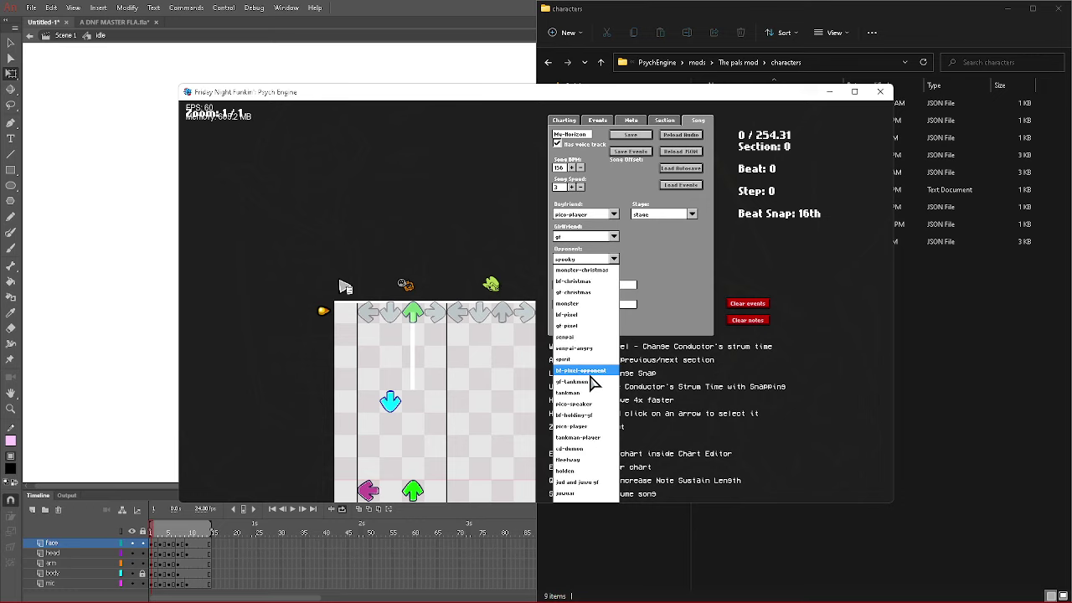
{"action": "scroll", "coordinate": [593, 381], "scroll_direction": "down", "scroll_amount": 2}
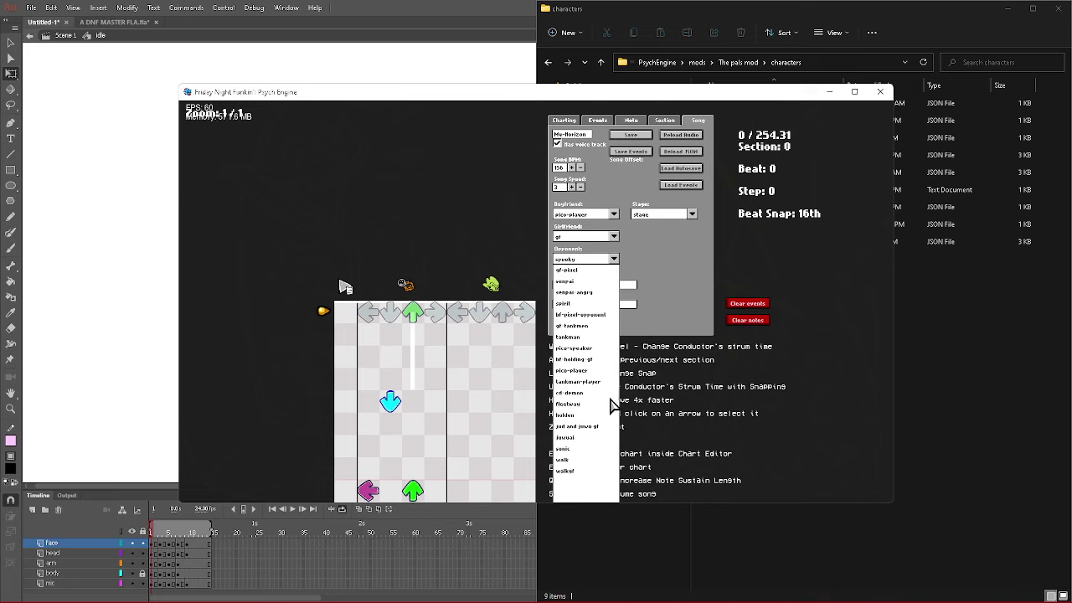
- Restart the game from the PsychEngine folder in PsychEngine-Windows64 (1) and reopen its mods folder in File Explorer
{"action": "left_click", "coordinate": [762, 68]}
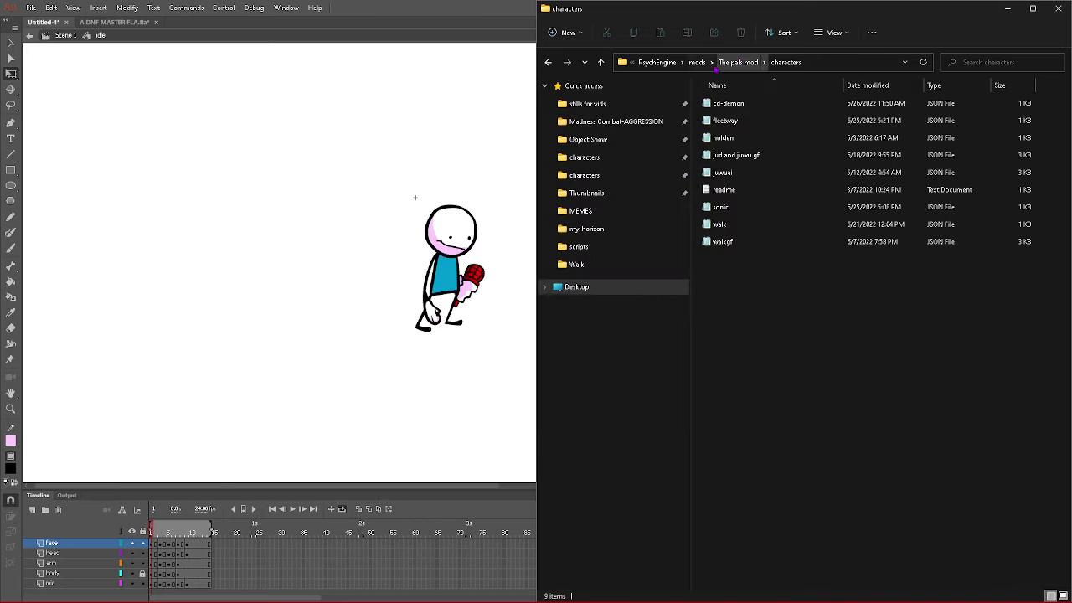
{"action": "left_click", "coordinate": [701, 66]}
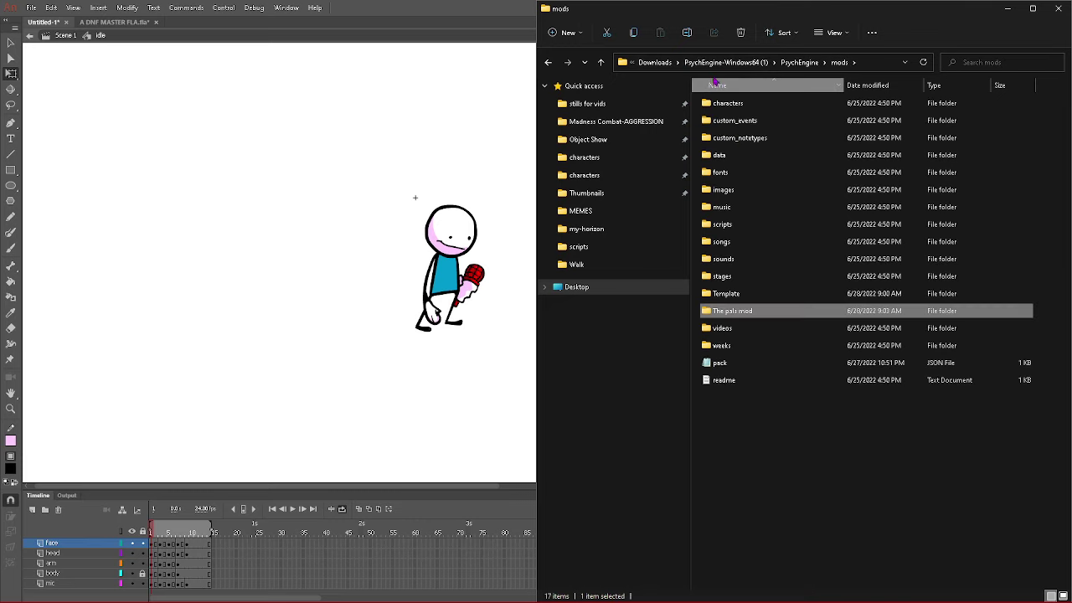
{"action": "key", "text": "alt+Up"}
{"action": "key", "text": "alt+Up"}
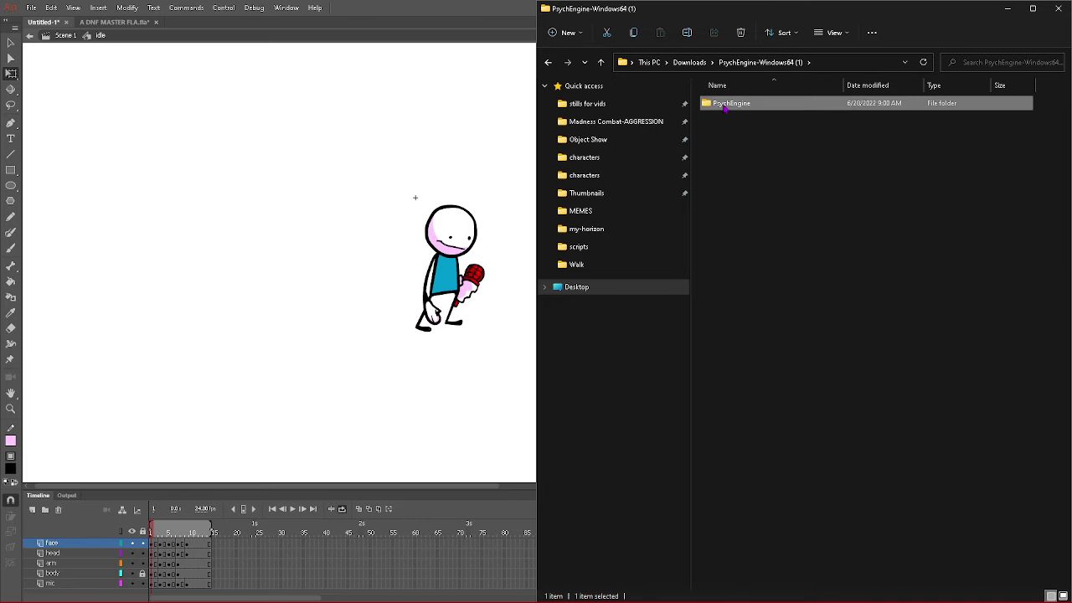
{"action": "double_click", "coordinate": [729, 103]}
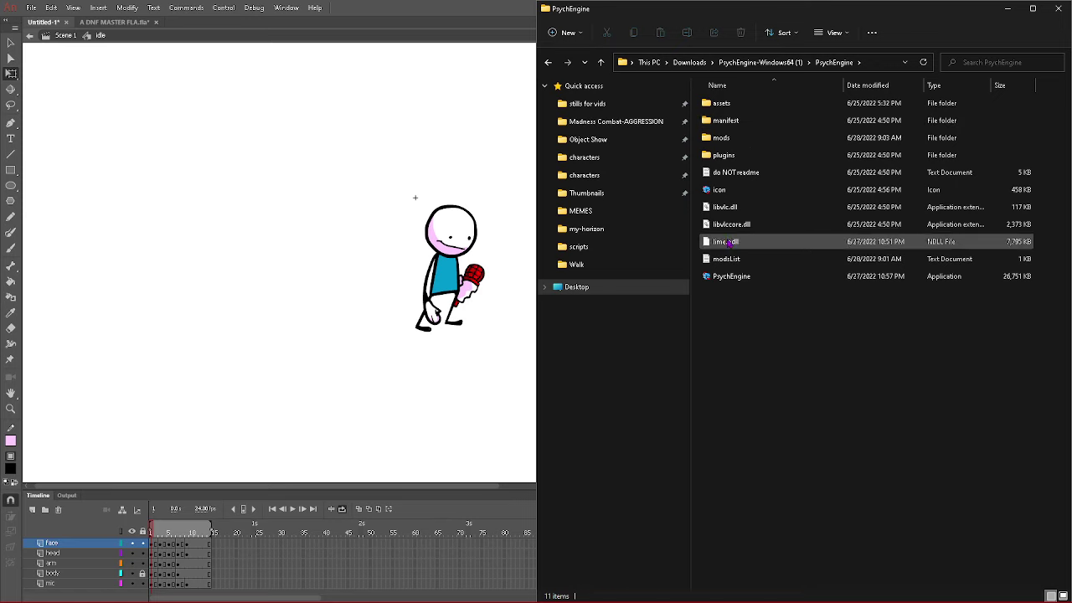
{"action": "left_click", "coordinate": [731, 277]}
{"action": "double_click", "coordinate": [724, 138]}
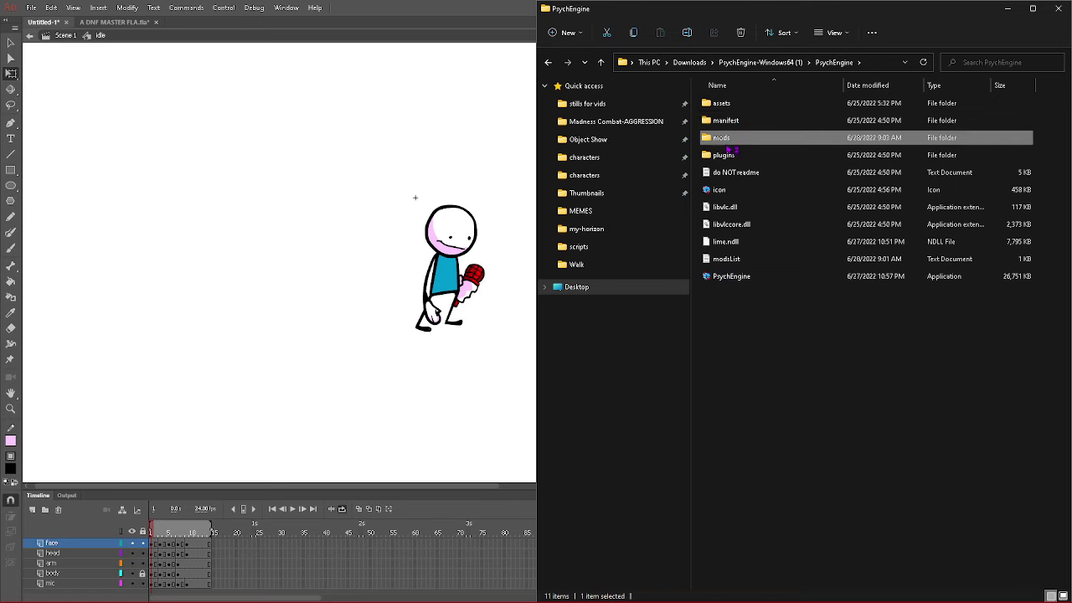
{"action": "left_click", "coordinate": [780, 87]}
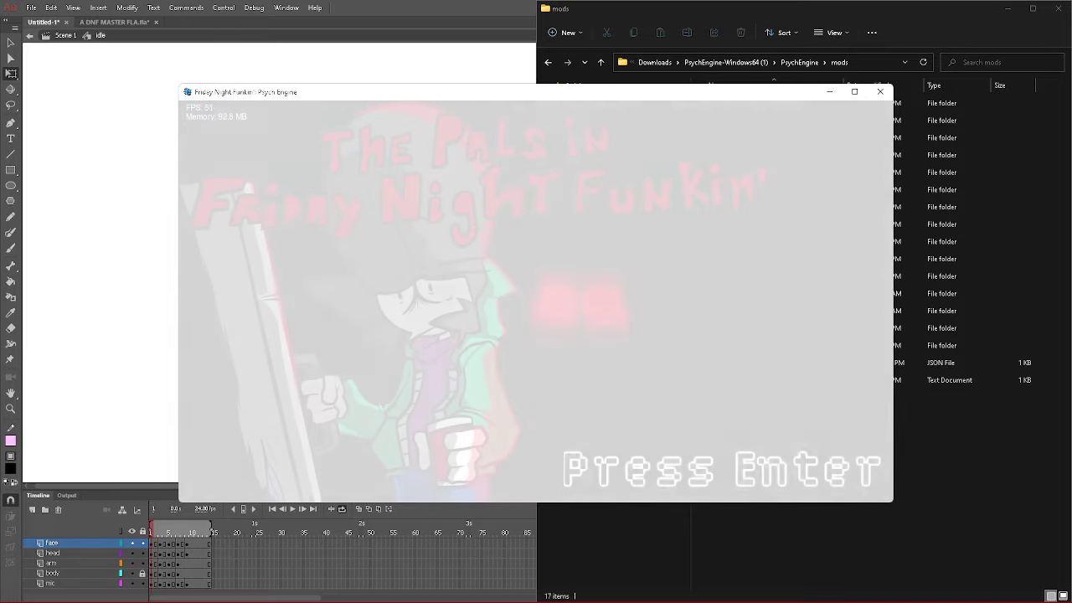
- Go from the title screen into Freeplay and start the song My-Horizon
{"action": "key", "text": "Return"}
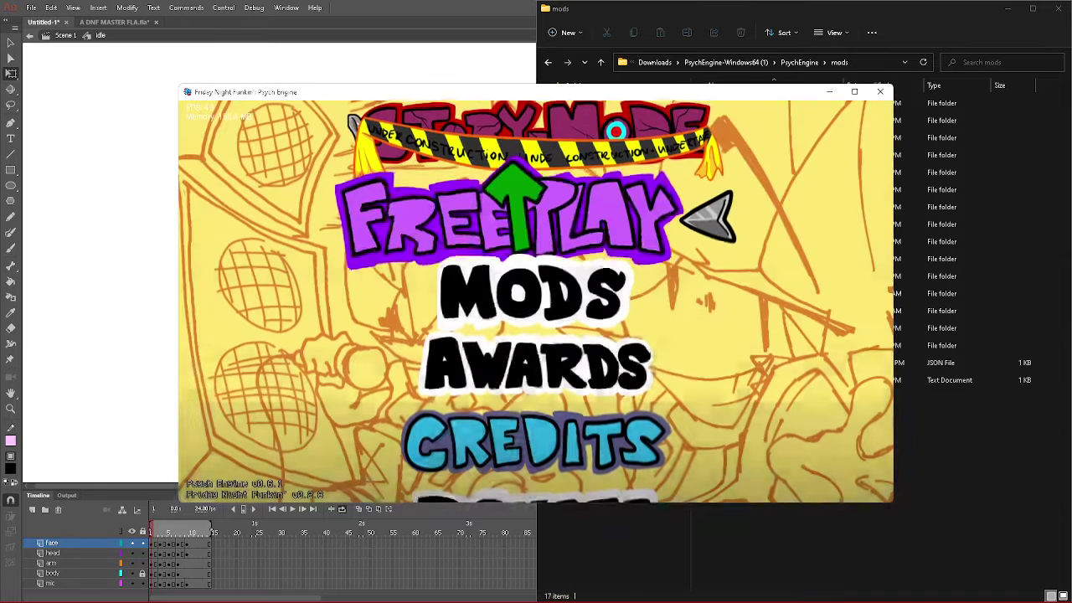
{"action": "key", "text": "Return"}
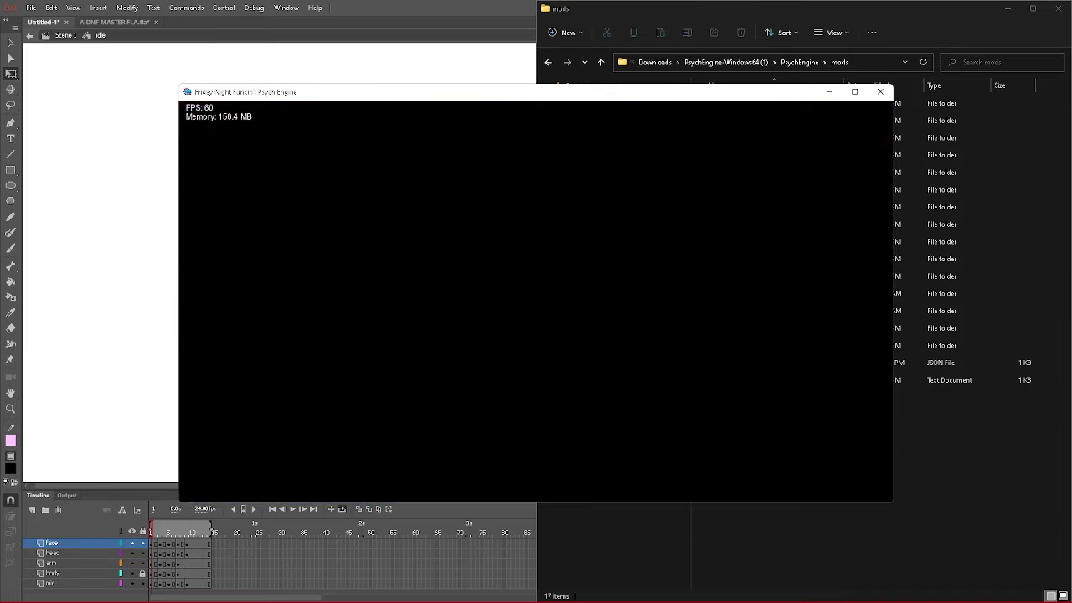
{"action": "key", "text": "Up"}
{"action": "key", "text": "Up"}
{"action": "key", "text": "Up"}
{"action": "key", "text": "Up"}
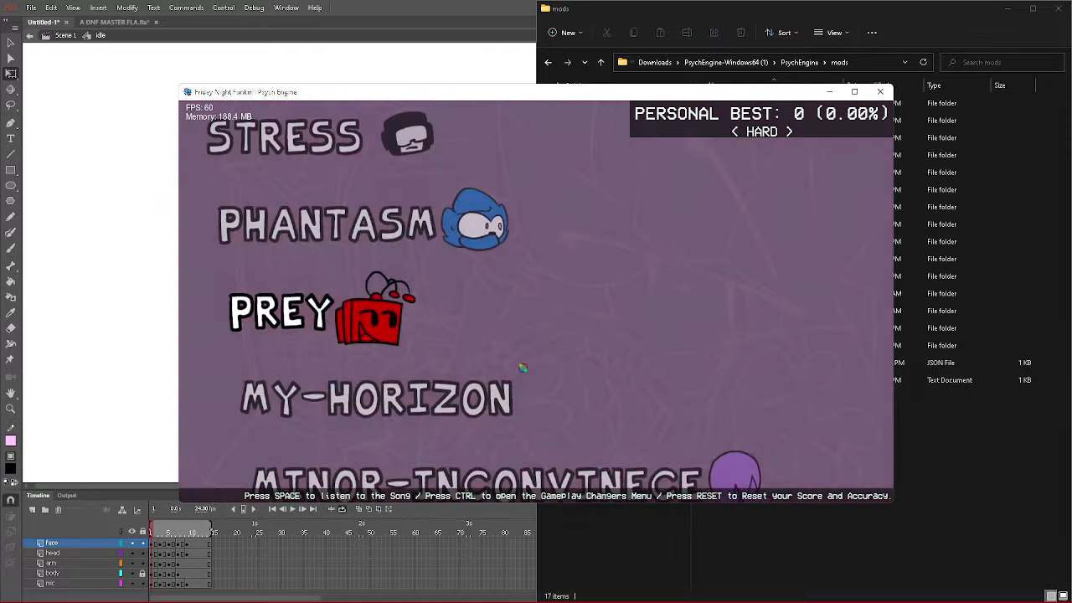
{"action": "key", "text": "Down"}
{"action": "key", "text": "Return"}
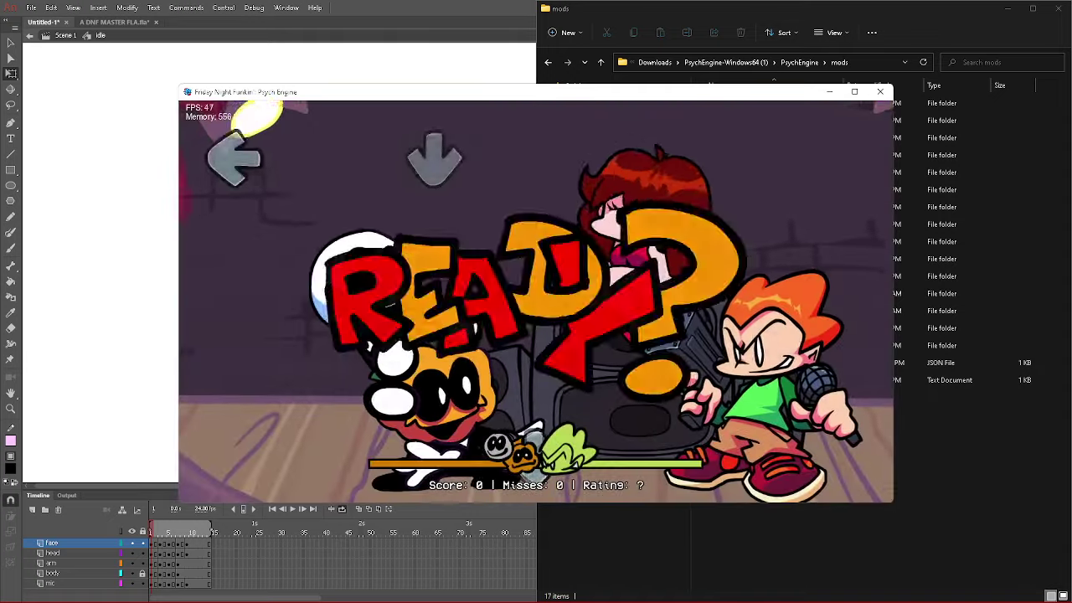
- Open My-Horizon's chart editor and check its opponent list for bob again
{"action": "key", "text": "7"}
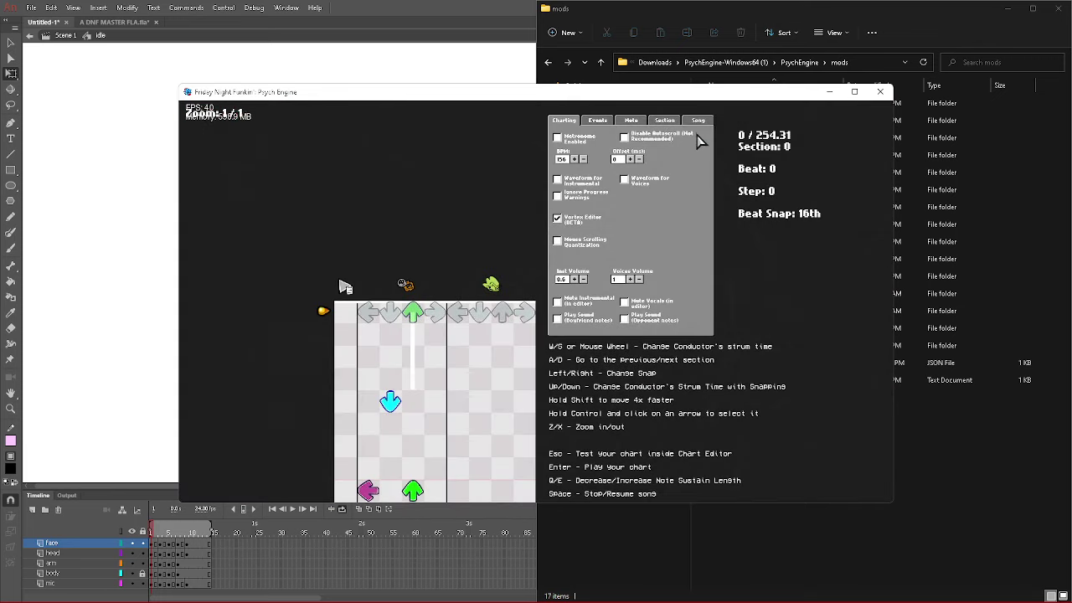
{"action": "left_click", "coordinate": [697, 122]}
{"action": "left_click", "coordinate": [593, 259]}
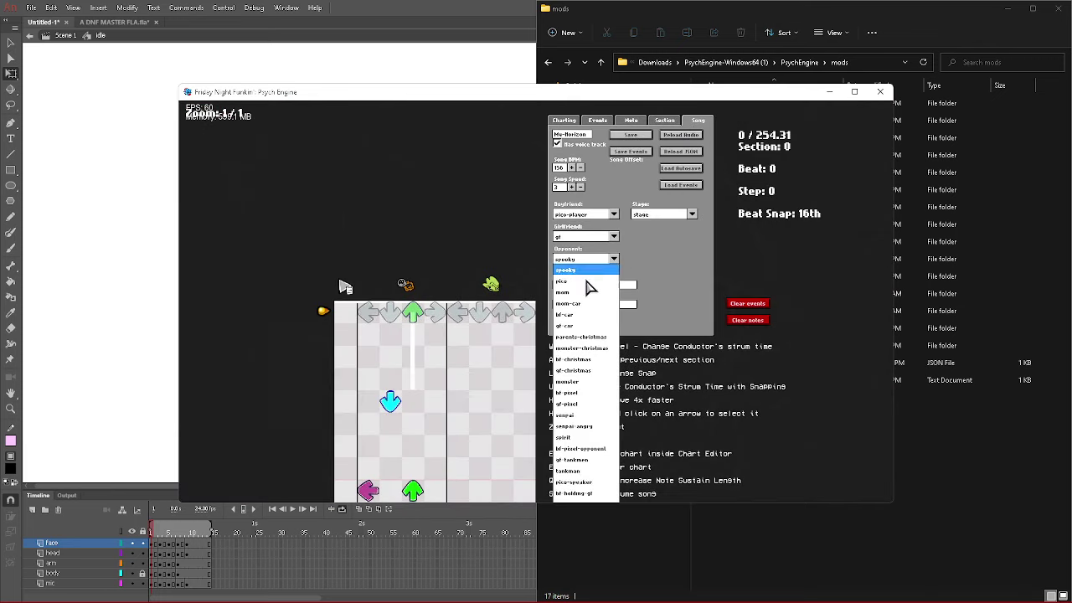
{"action": "scroll", "coordinate": [578, 386], "scroll_direction": "down", "scroll_amount": 5}
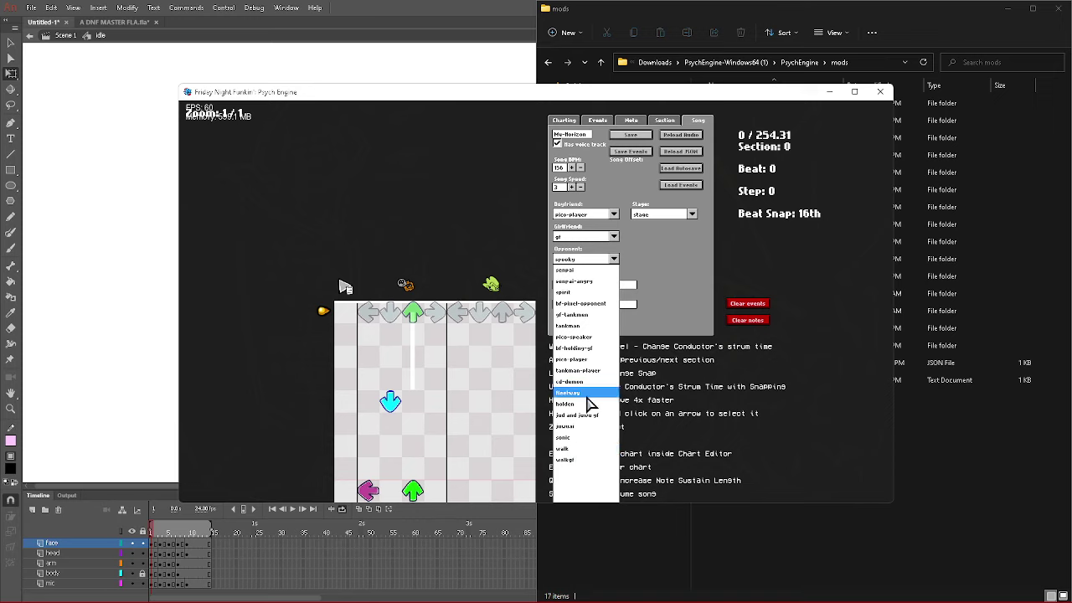
{"action": "scroll", "coordinate": [586, 389], "scroll_direction": "up", "scroll_amount": 15}
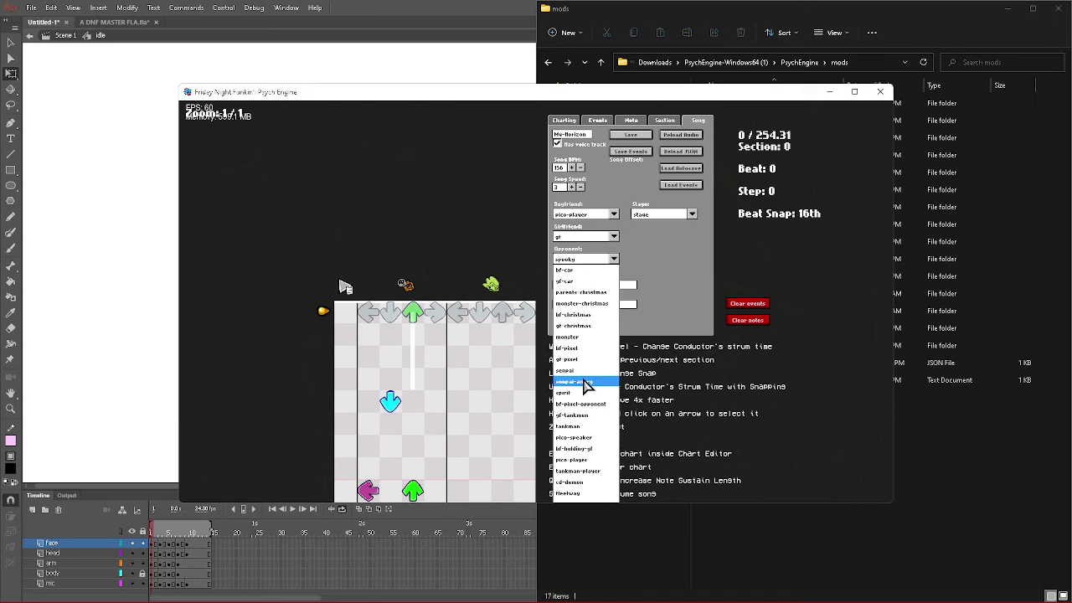
{"action": "scroll", "coordinate": [585, 384], "scroll_direction": "up", "scroll_amount": 1}
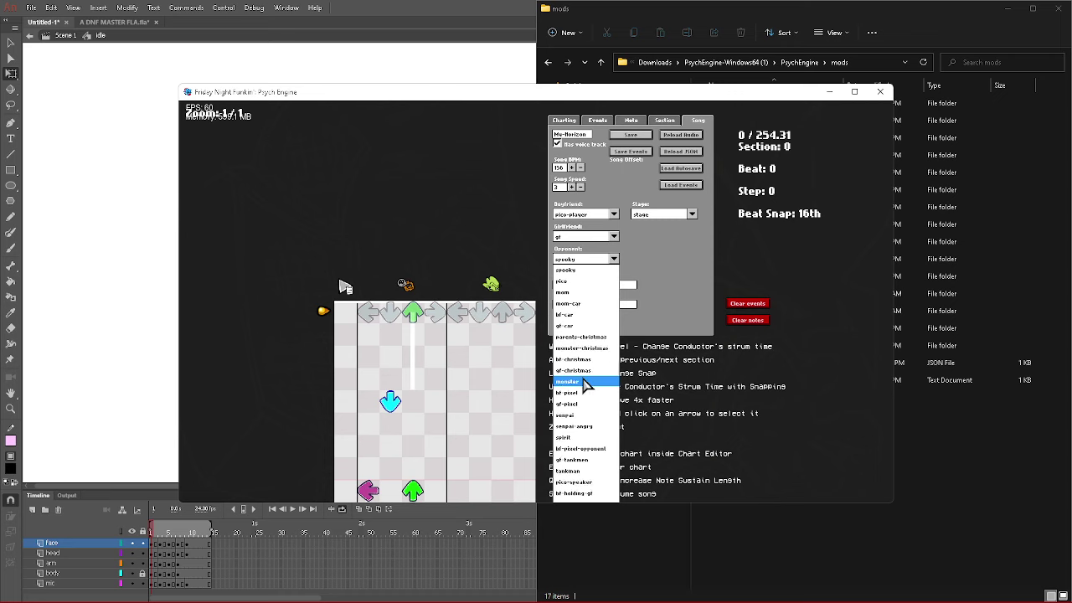
- Check The pals mod's characters folder in PsychEngine-Windows64 (1) for the bob character file
{"action": "left_click", "coordinate": [789, 474]}
{"action": "left_click", "coordinate": [928, 473]}
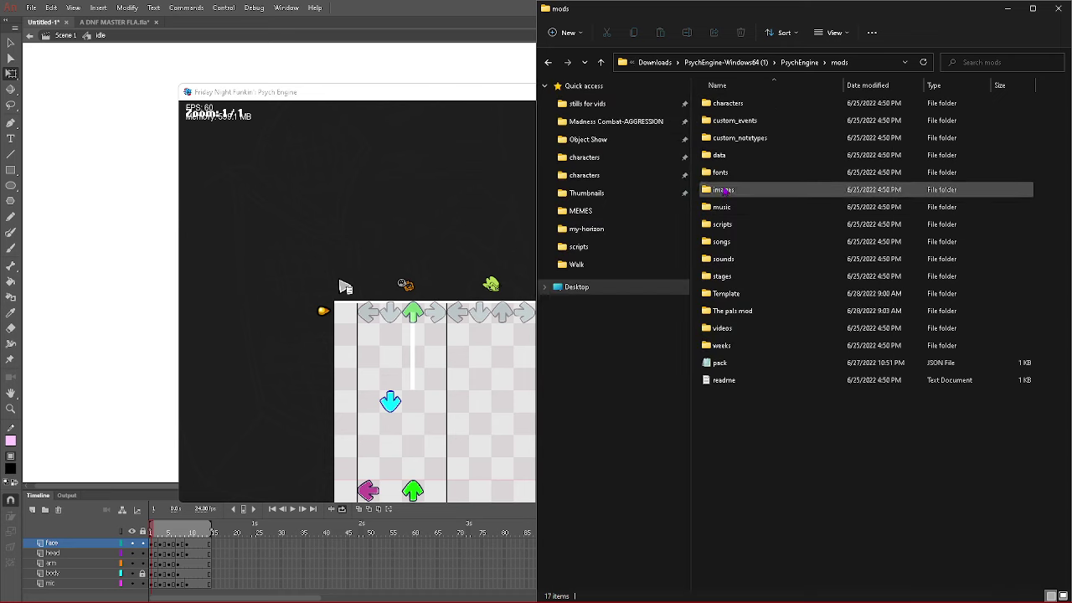
{"action": "double_click", "coordinate": [730, 310]}
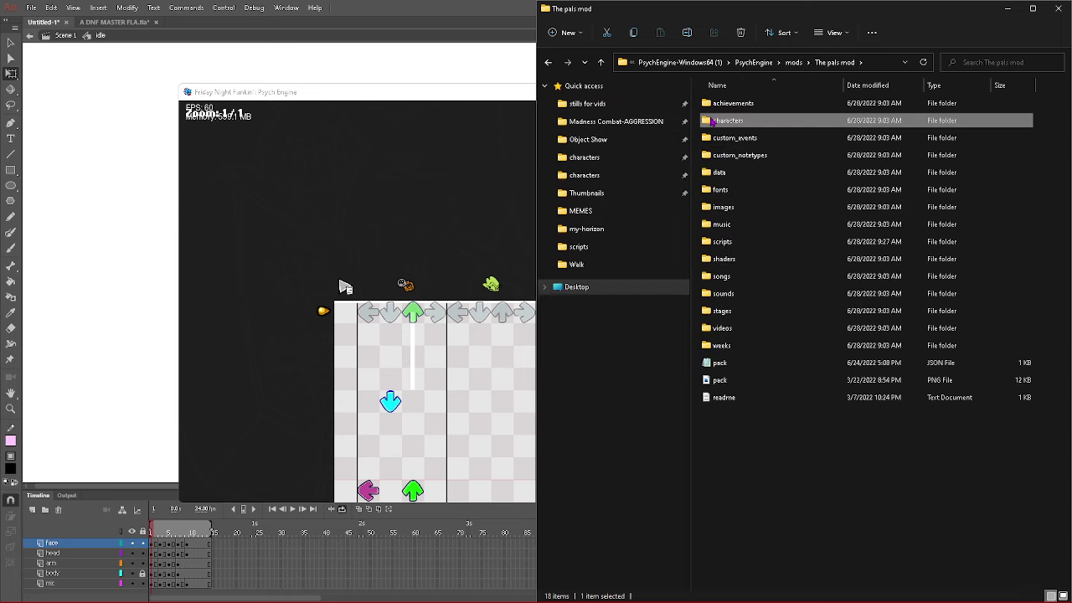
{"action": "double_click", "coordinate": [712, 120]}
{"action": "left_click", "coordinate": [722, 104]}
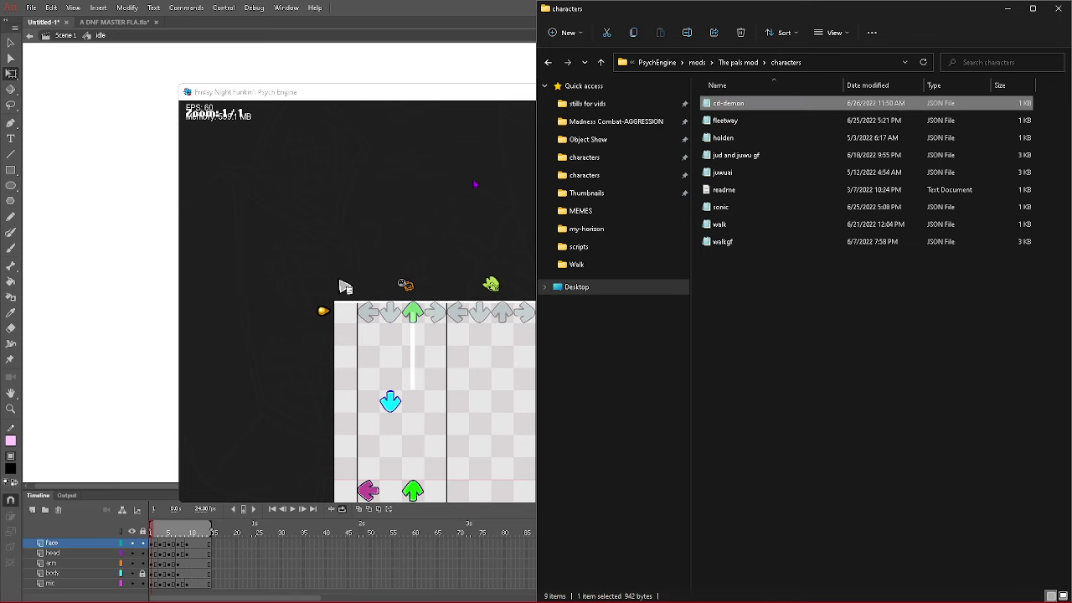
{"action": "left_click", "coordinate": [474, 187]}
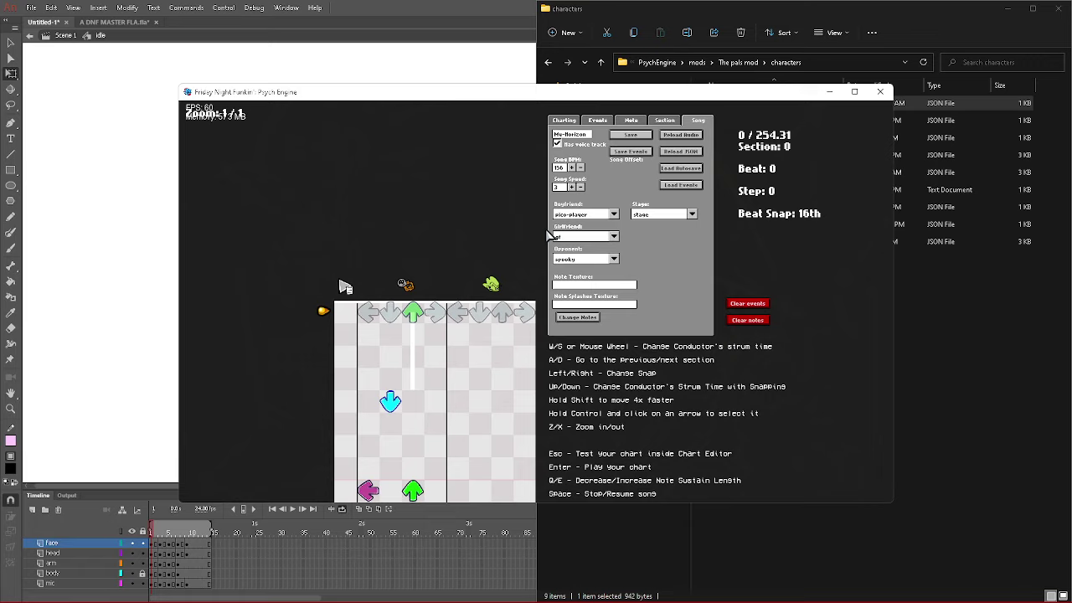
{"action": "left_click", "coordinate": [947, 341]}
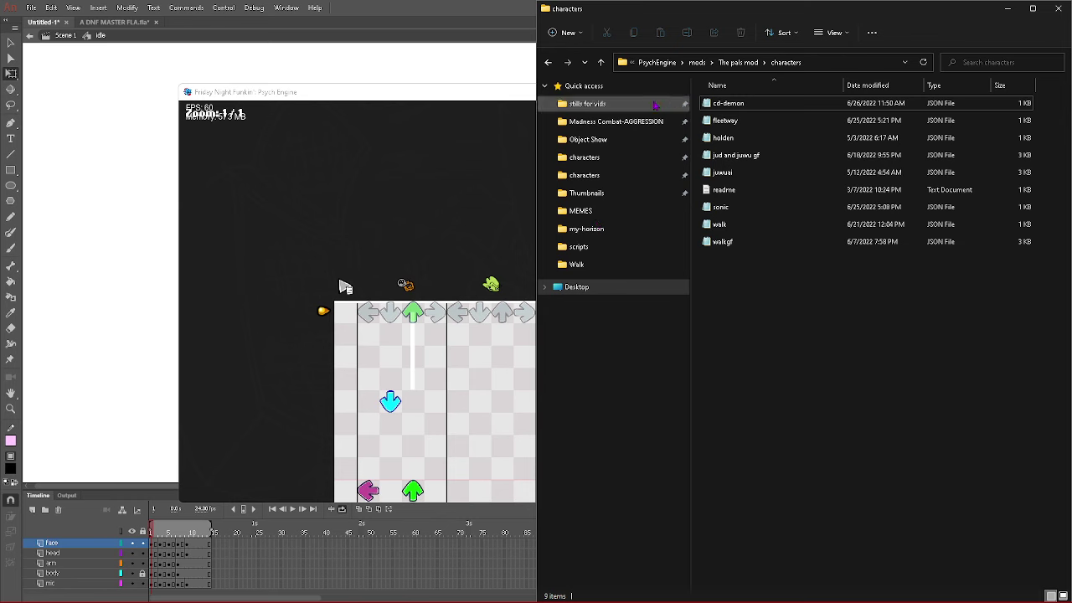
- Look for the bob character file in The pals mod's characters folder of PsychEngine-Windows64 (3)
{"action": "left_click", "coordinate": [610, 123]}
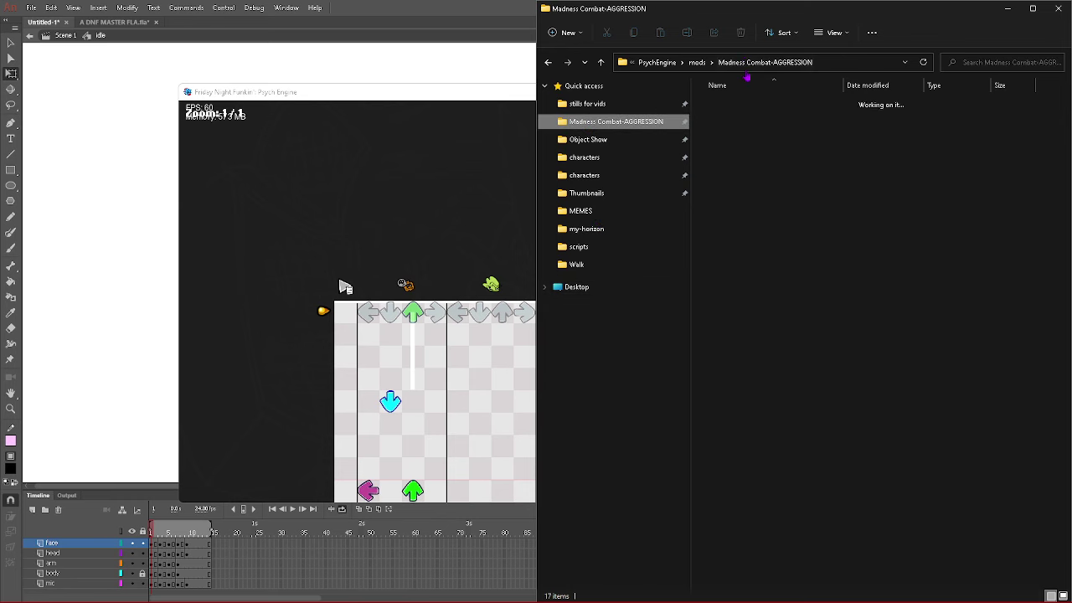
{"action": "left_click", "coordinate": [697, 62]}
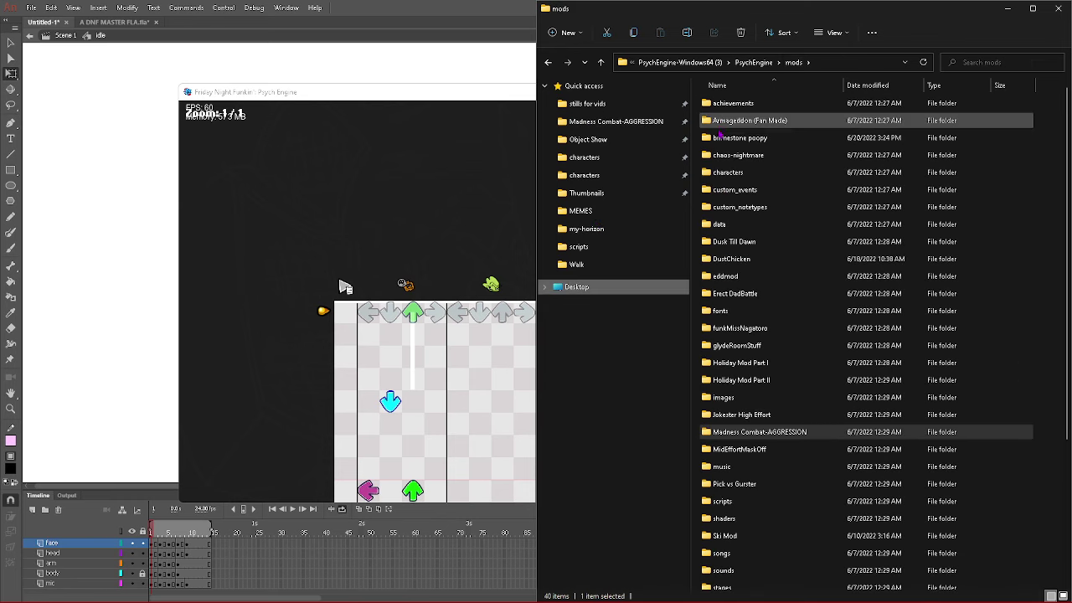
{"action": "scroll", "coordinate": [764, 480], "scroll_direction": "down", "scroll_amount": 3}
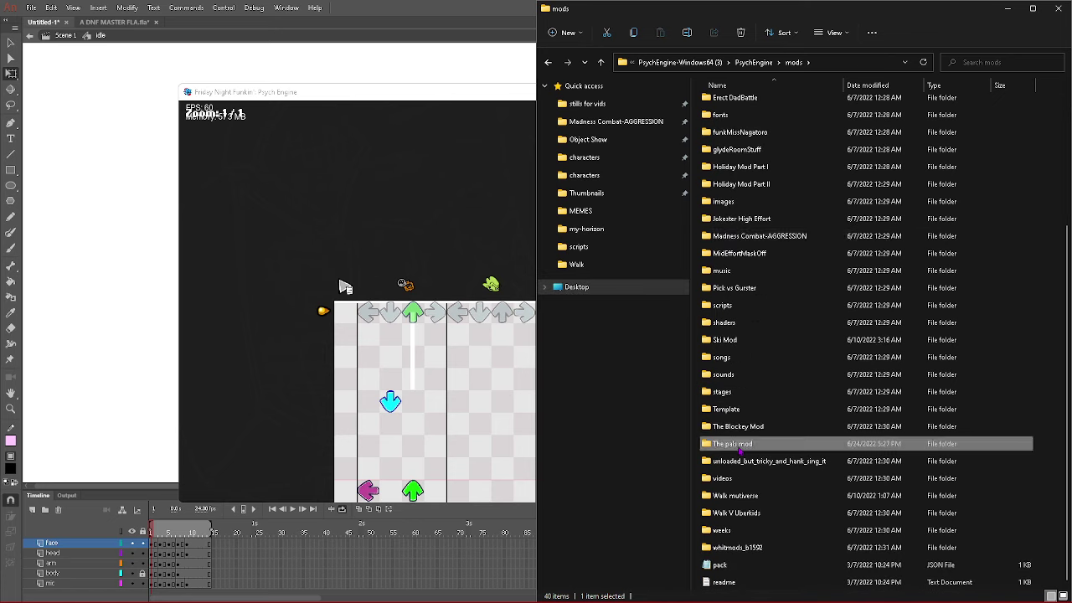
{"action": "double_click", "coordinate": [737, 445]}
{"action": "double_click", "coordinate": [791, 115]}
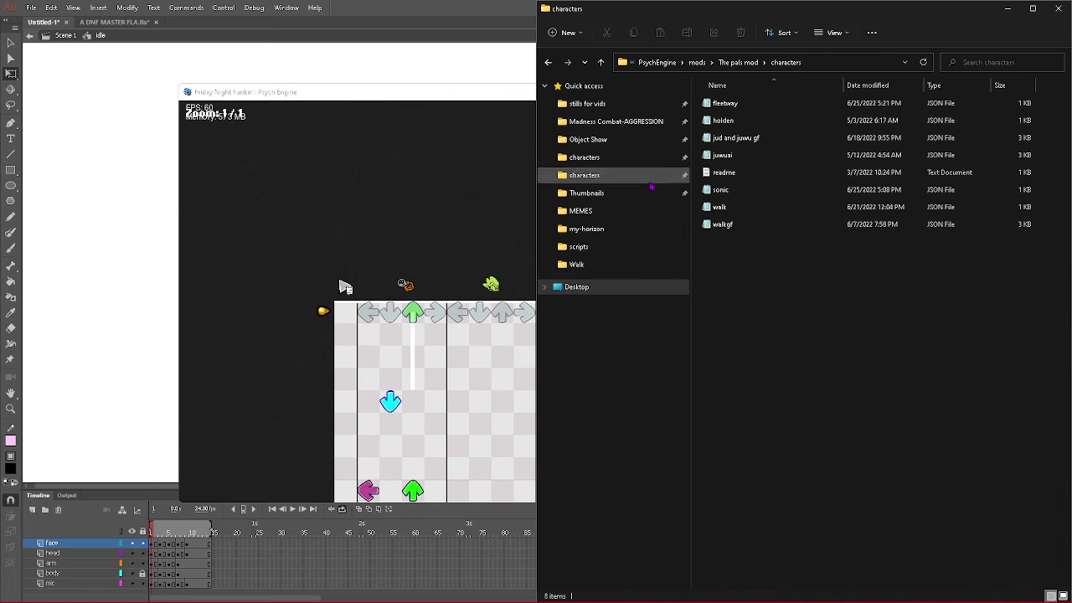
- Browse the Madness Combat-AGGRESSION, Walk and scripts shortcut folders, ending in the Downloads folder
{"action": "left_click", "coordinate": [604, 122]}
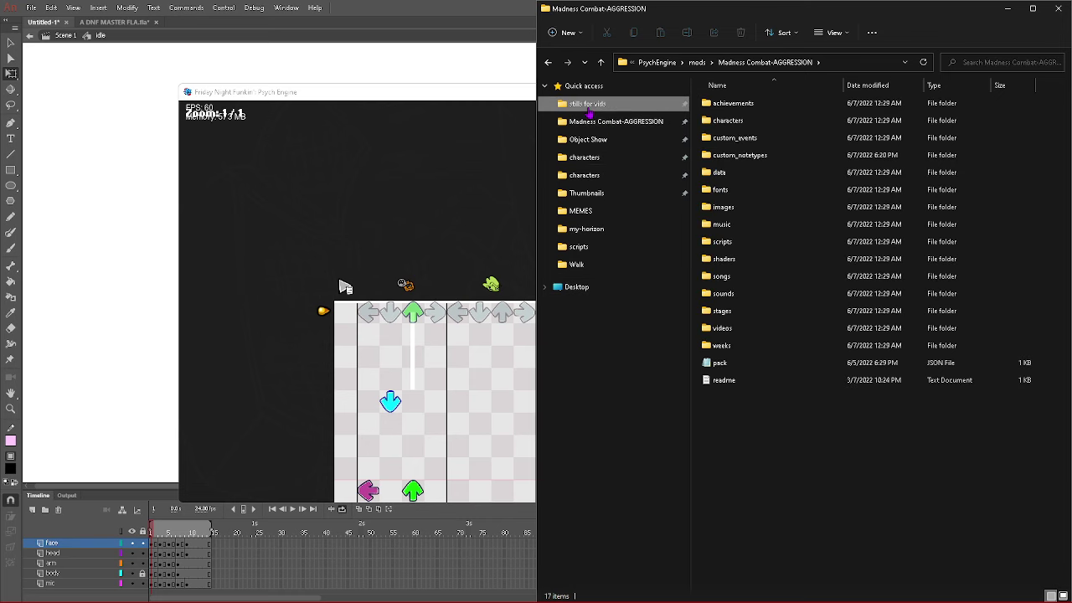
{"action": "left_click", "coordinate": [587, 103]}
{"action": "left_click", "coordinate": [616, 122]}
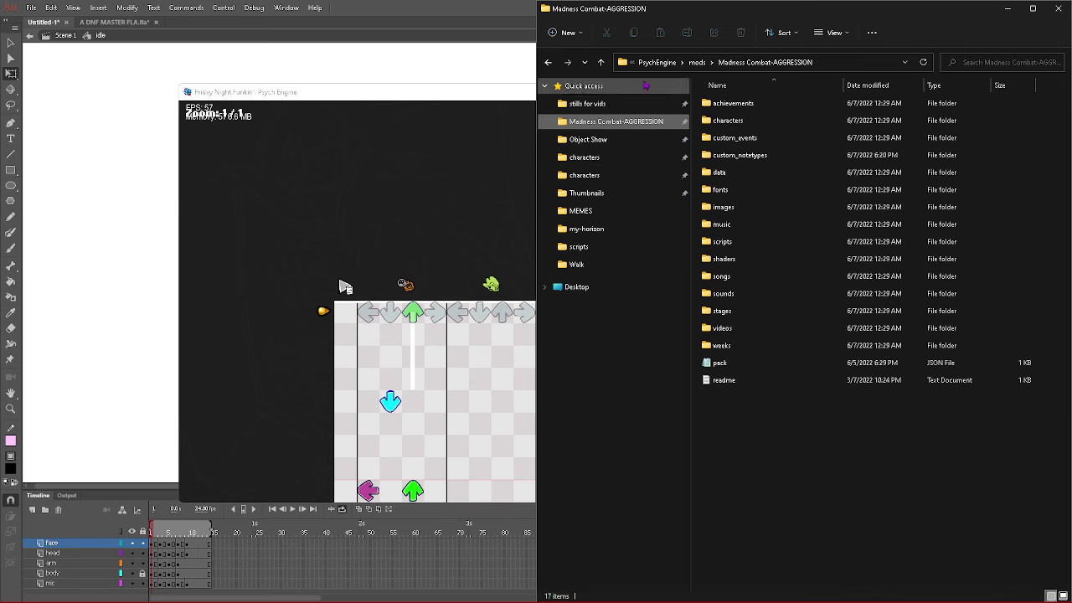
{"action": "left_click", "coordinate": [577, 264]}
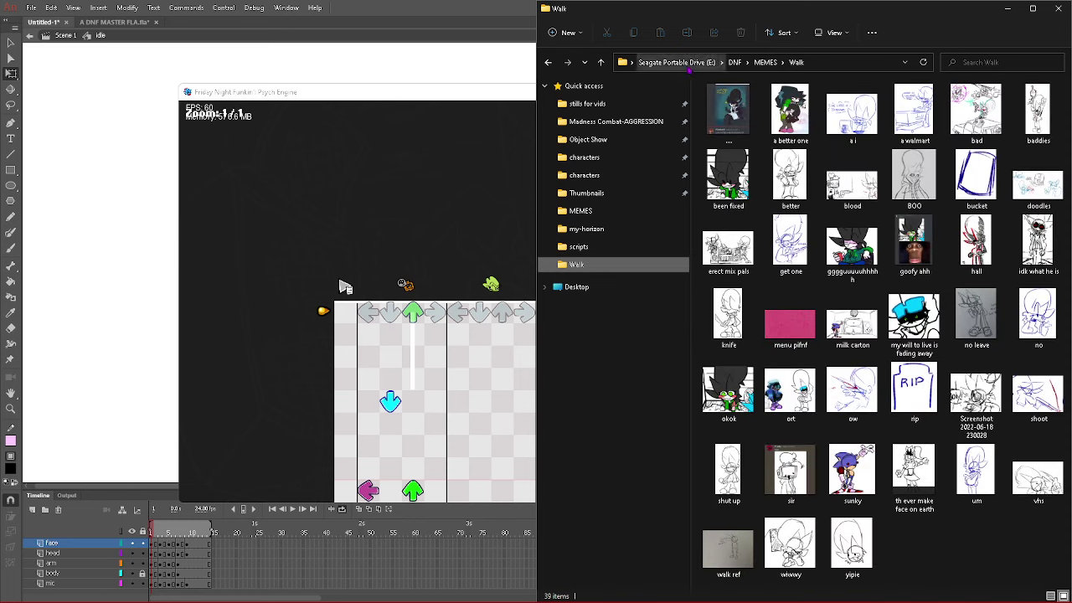
{"action": "left_click", "coordinate": [578, 247]}
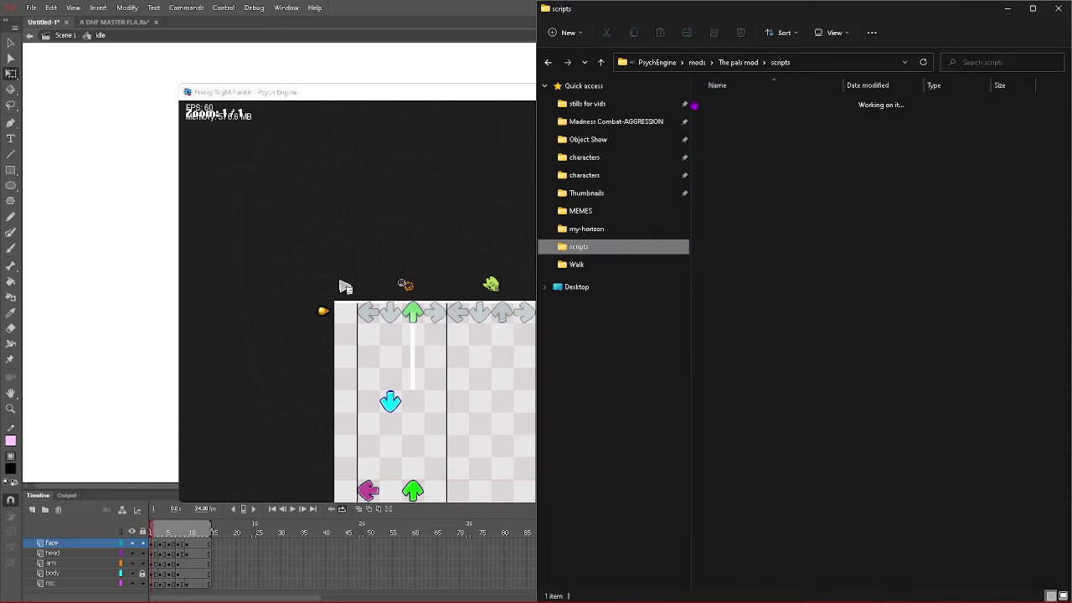
{"action": "left_click", "coordinate": [665, 64]}
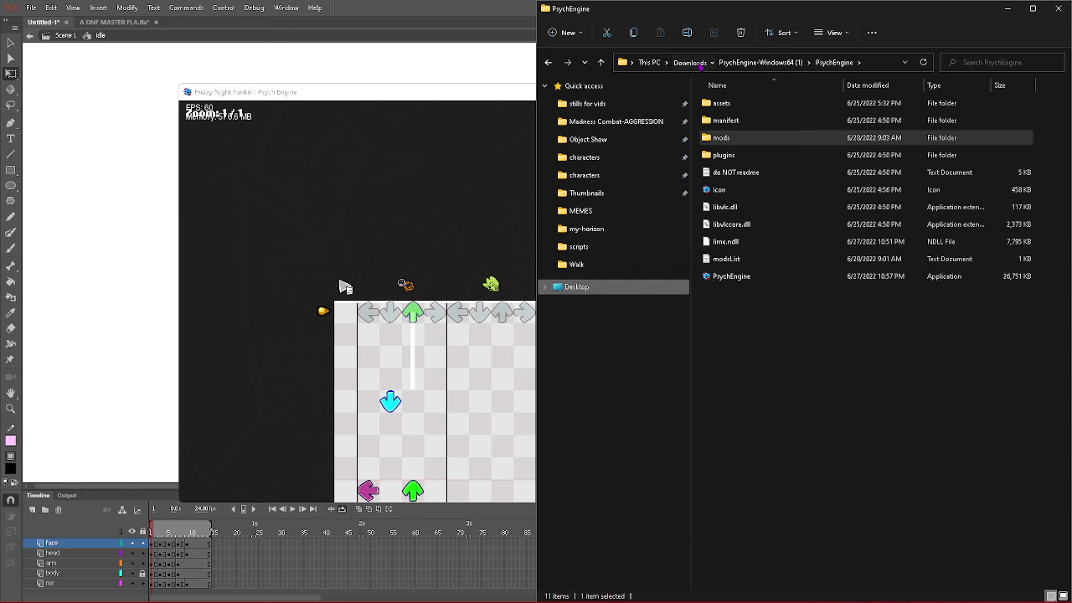
{"action": "left_click", "coordinate": [698, 64]}
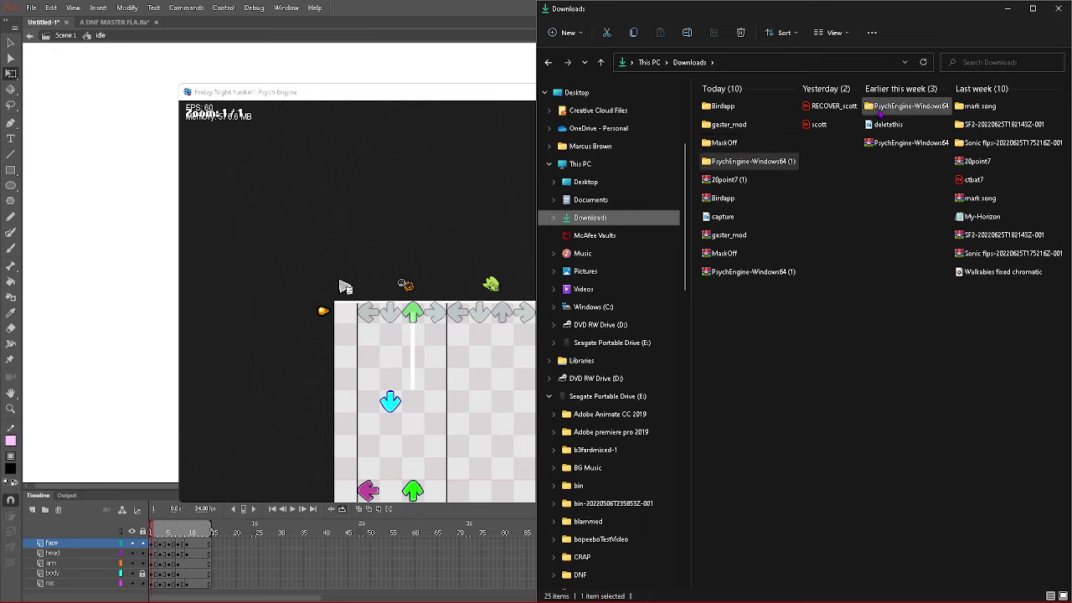
- Copy the bob JSON file from The pals mod's characters folder in PsychEngine-Windows64
{"action": "double_click", "coordinate": [881, 109]}
{"action": "double_click", "coordinate": [725, 105]}
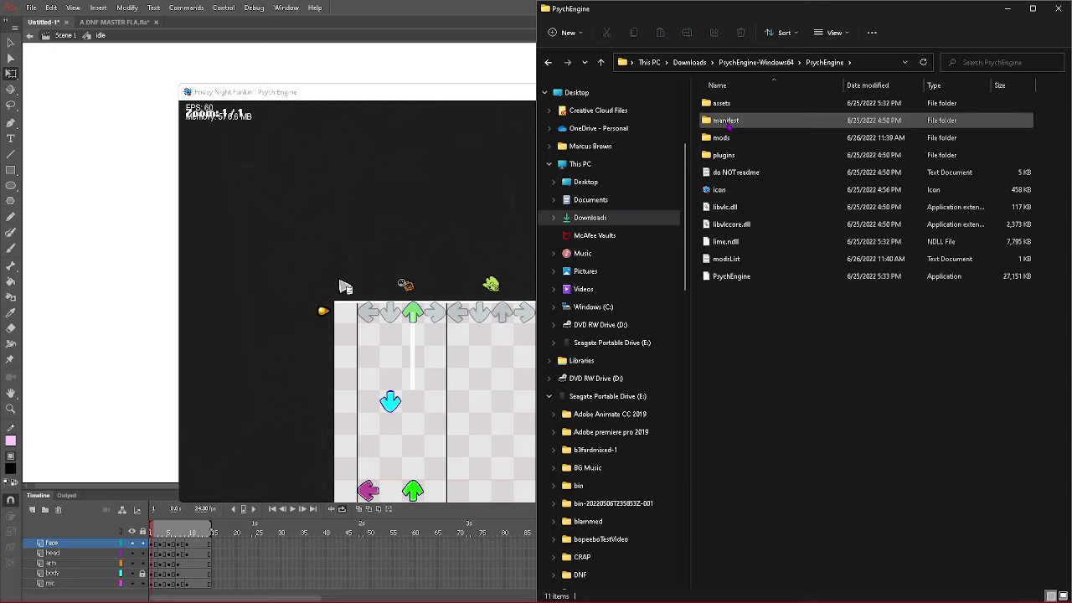
{"action": "double_click", "coordinate": [725, 138]}
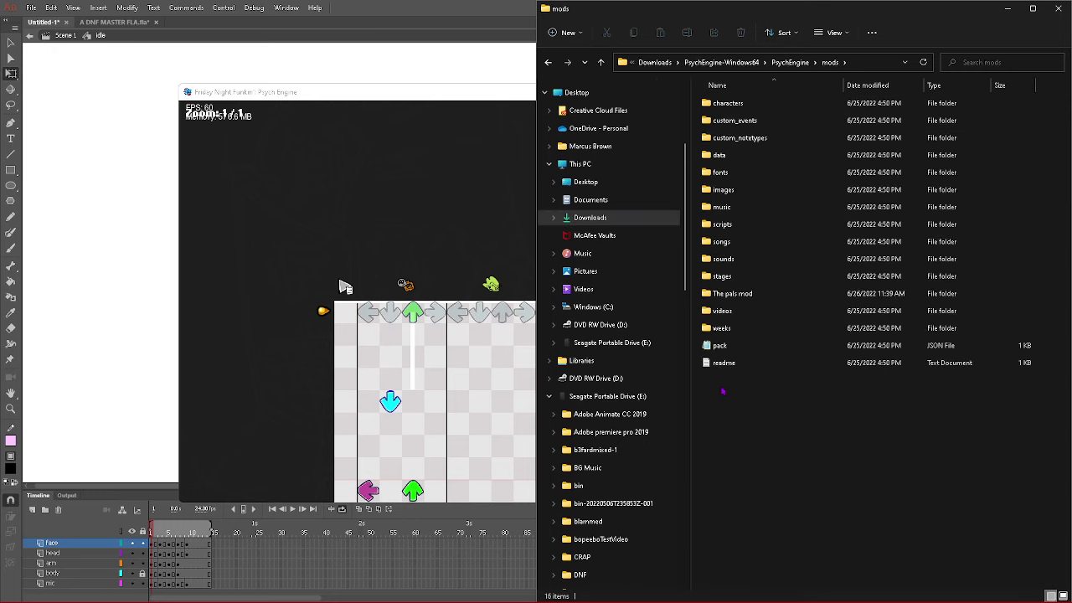
{"action": "left_click", "coordinate": [728, 297]}
{"action": "double_click", "coordinate": [728, 298]}
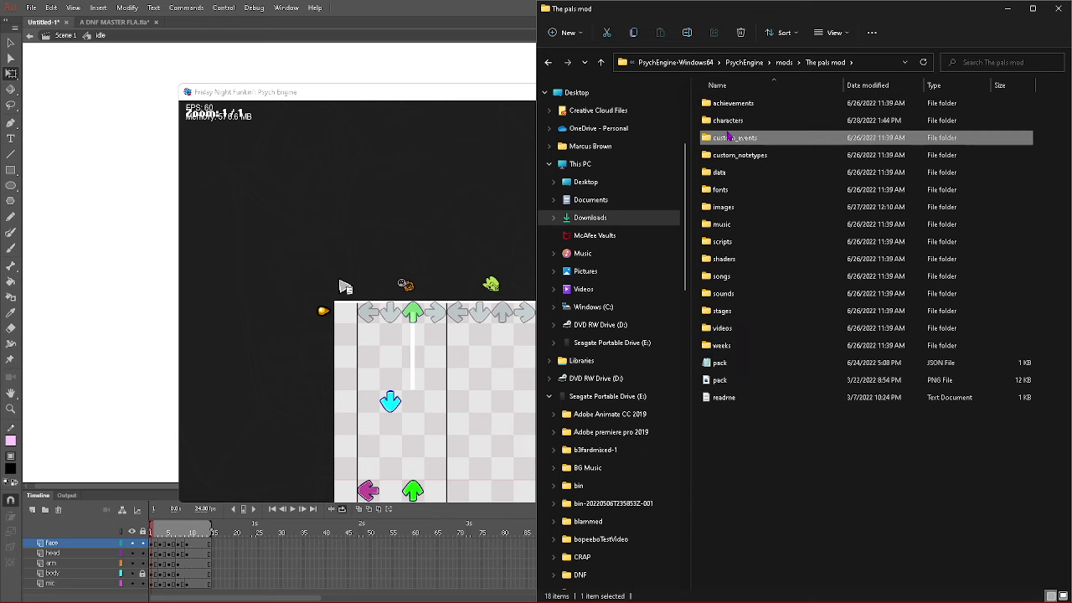
{"action": "double_click", "coordinate": [729, 137]}
{"action": "left_click", "coordinate": [738, 62]}
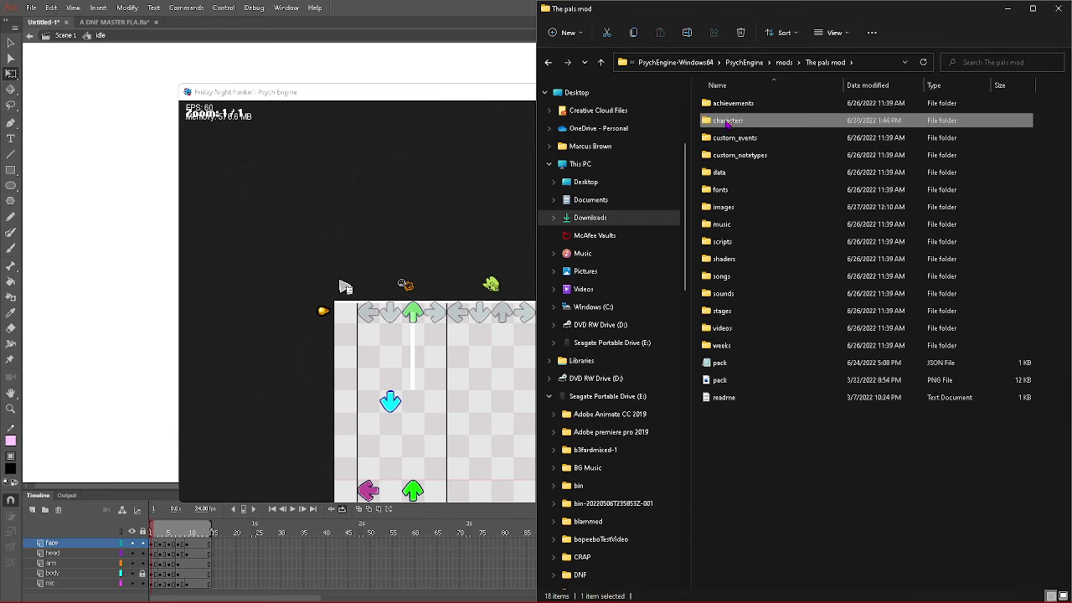
{"action": "double_click", "coordinate": [728, 120]}
{"action": "left_click", "coordinate": [720, 105]}
{"action": "left_click", "coordinate": [634, 37]}
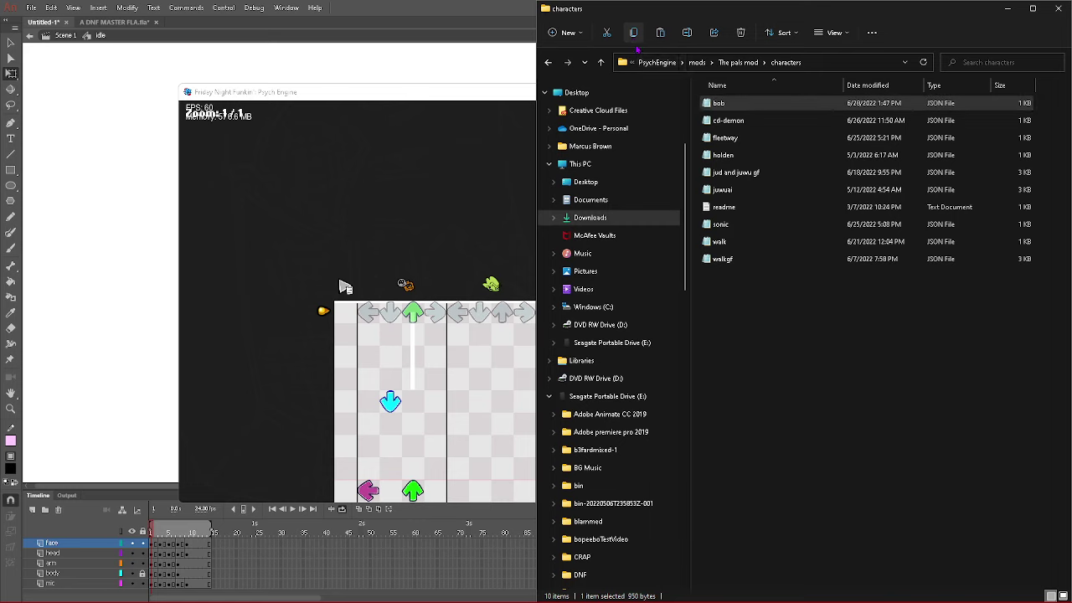
- Open The pals mod folder inside the mods folder of PsychEngine-Windows64 (1)
{"action": "left_click", "coordinate": [646, 63]}
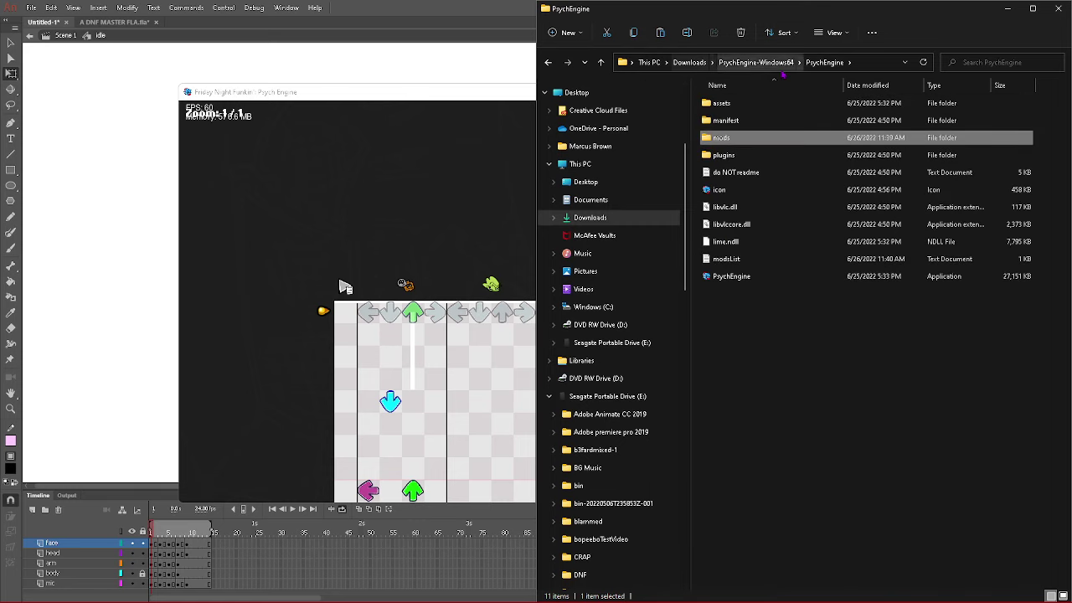
{"action": "left_click", "coordinate": [757, 62]}
{"action": "left_click", "coordinate": [690, 62]}
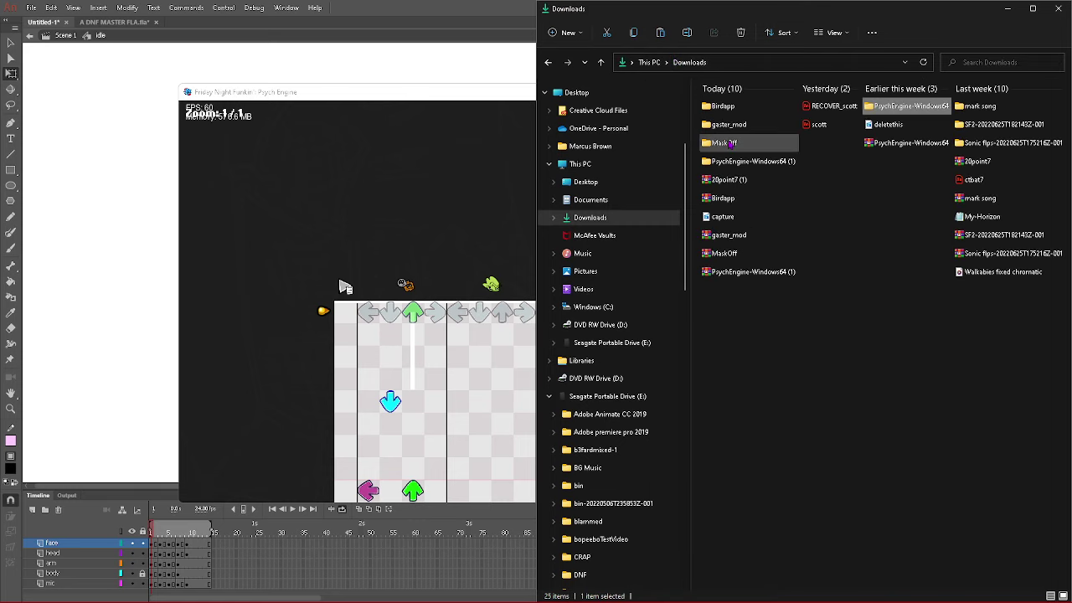
{"action": "double_click", "coordinate": [720, 163]}
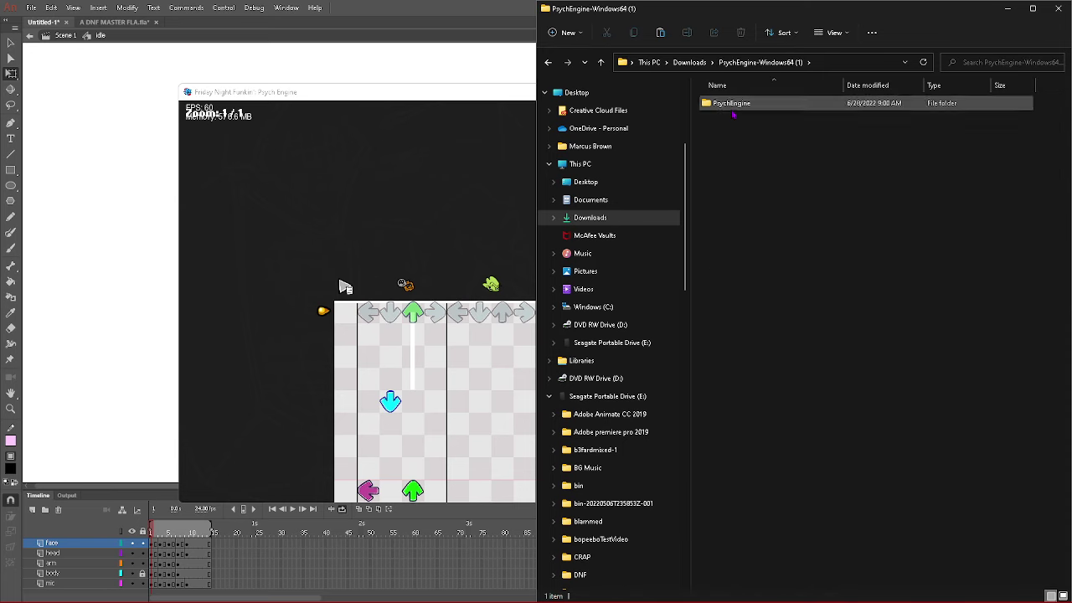
{"action": "double_click", "coordinate": [722, 104]}
{"action": "double_click", "coordinate": [723, 141]}
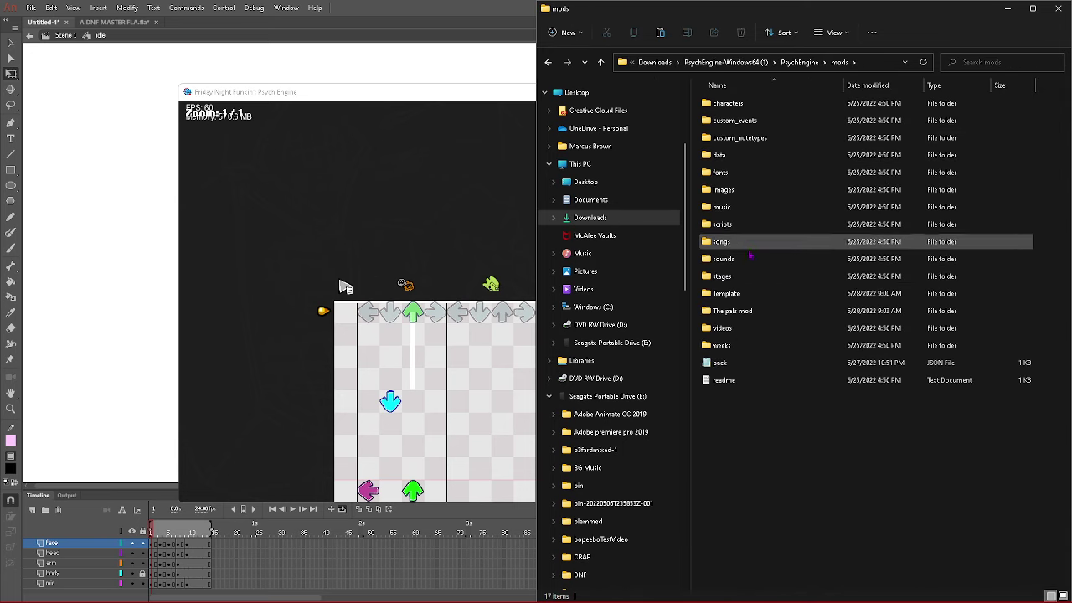
{"action": "double_click", "coordinate": [727, 311]}
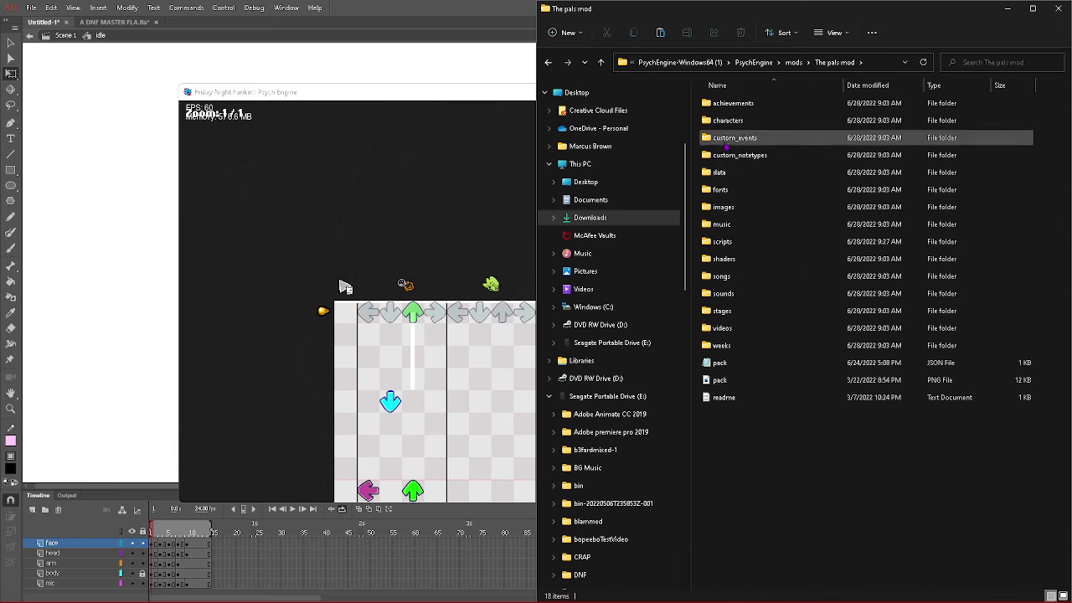
- Check the mod's images/characters folder for bob's sprite sheet and data file
{"action": "left_click", "coordinate": [729, 207]}
{"action": "double_click", "coordinate": [729, 208]}
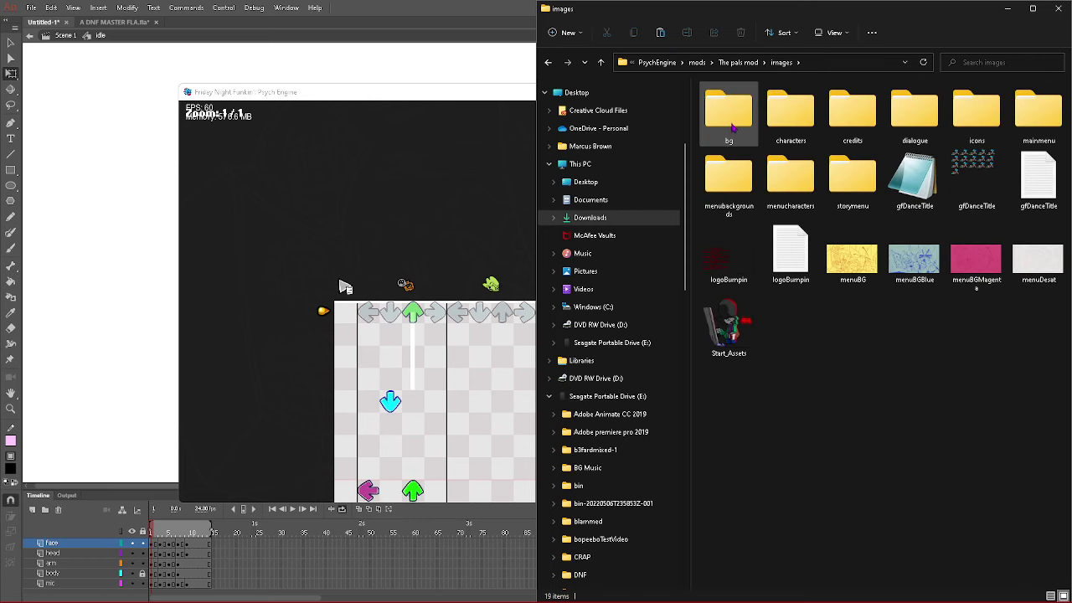
{"action": "left_click", "coordinate": [785, 132]}
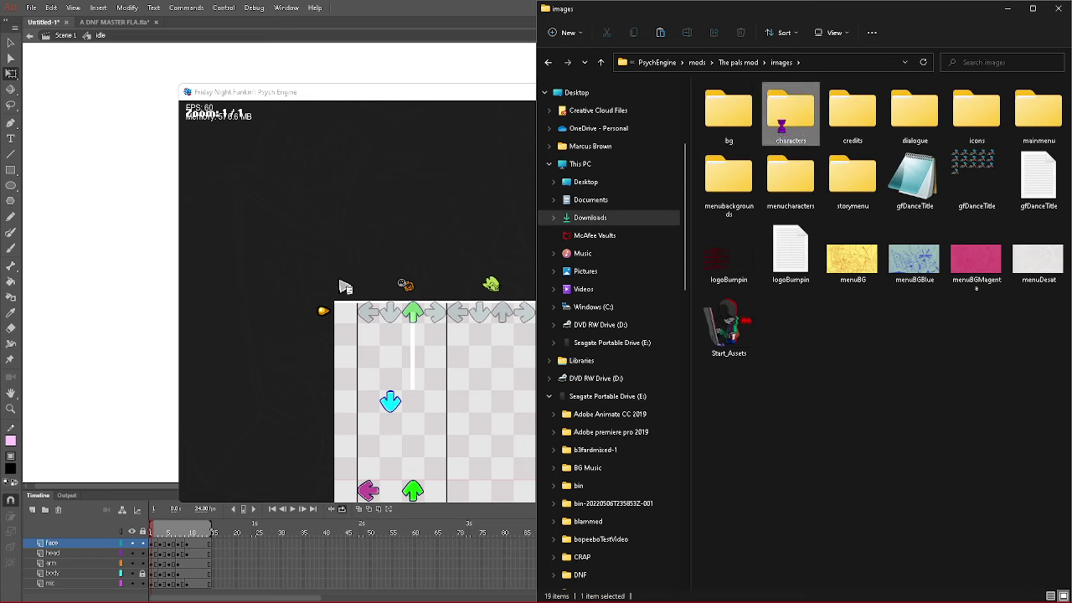
{"action": "double_click", "coordinate": [785, 126]}
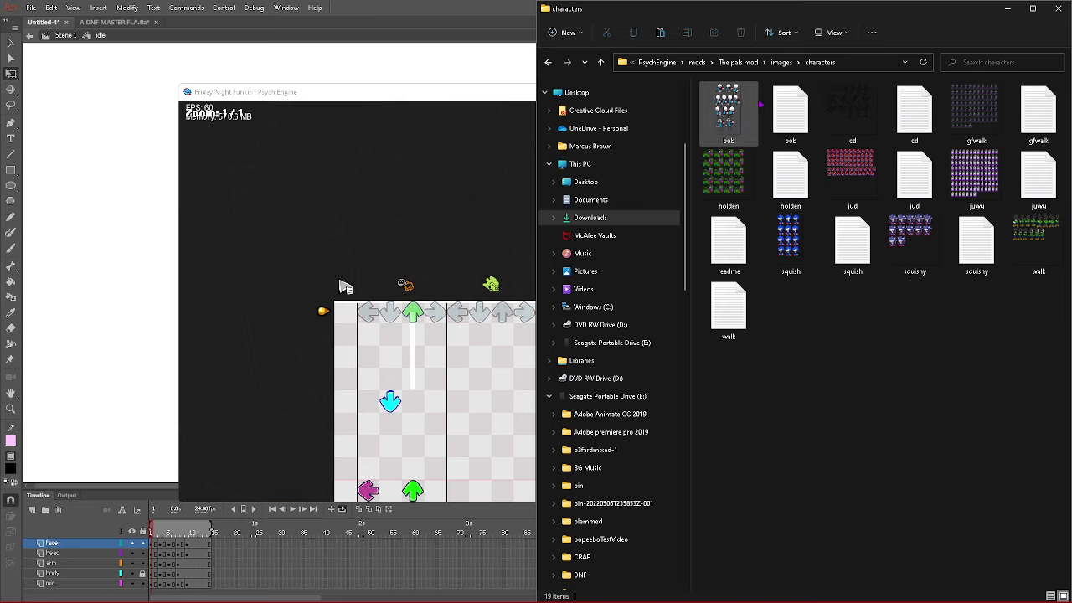
- Paste the bob JSON file into The pals mod's characters folder in PsychEngine-Windows64 (1)
{"action": "left_click", "coordinate": [741, 66]}
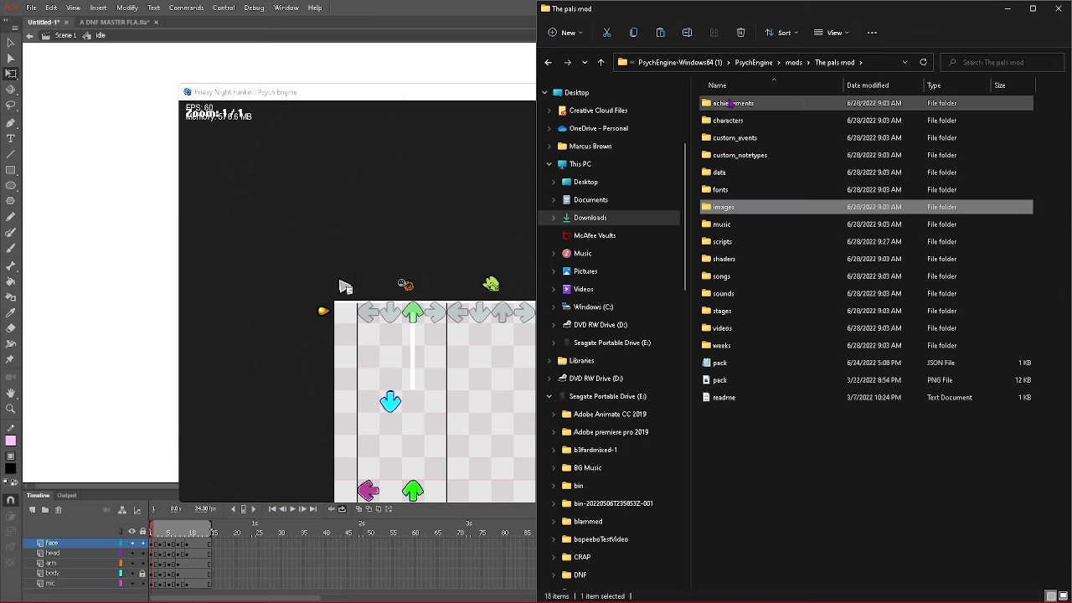
{"action": "double_click", "coordinate": [732, 121]}
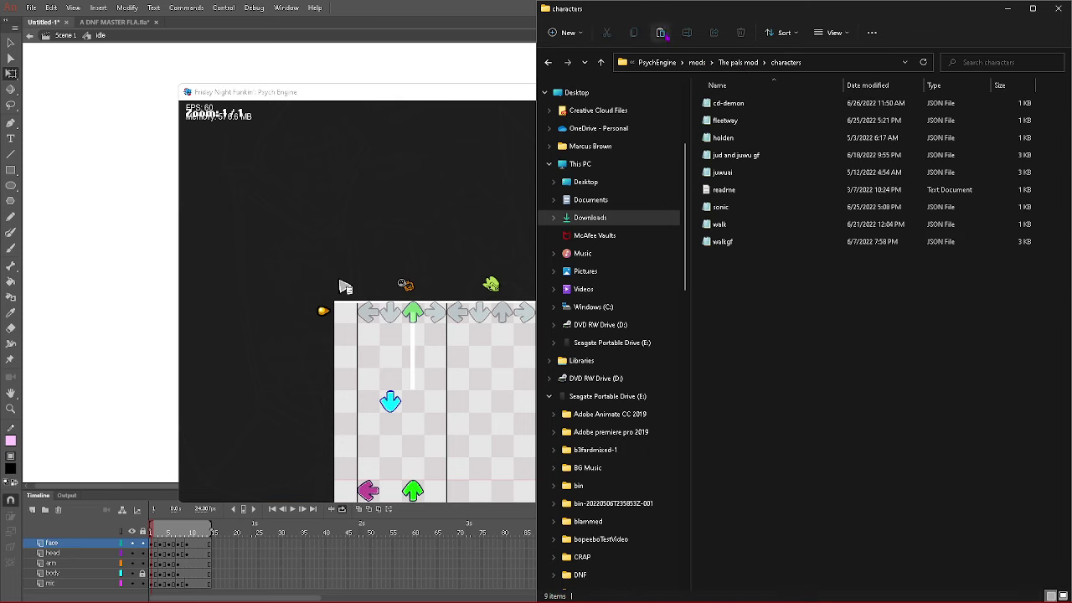
{"action": "left_click", "coordinate": [661, 34]}
- Restart the game from the PsychEngine folder in PsychEngine-Windows64 (1) and continue past the title screen
{"action": "left_click", "coordinate": [470, 168]}
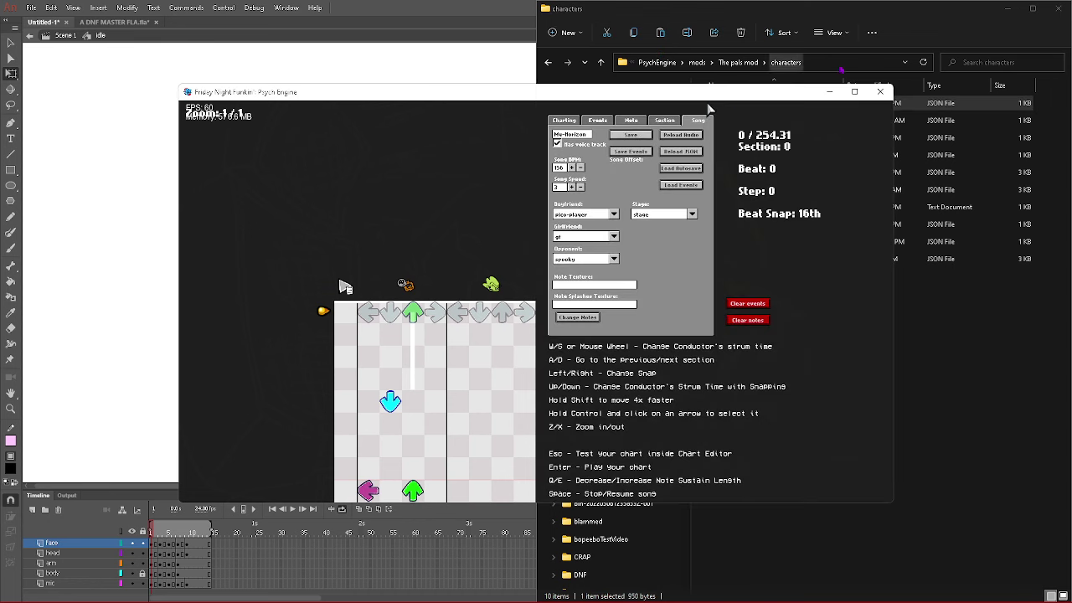
{"action": "left_click", "coordinate": [880, 91]}
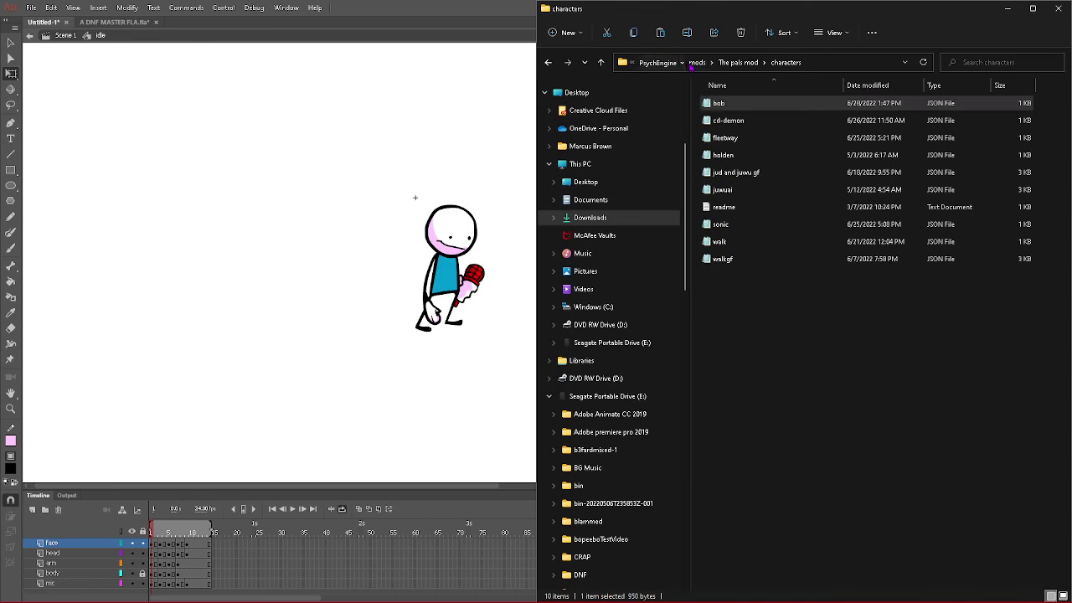
{"action": "left_click", "coordinate": [658, 62]}
{"action": "left_click", "coordinate": [727, 276]}
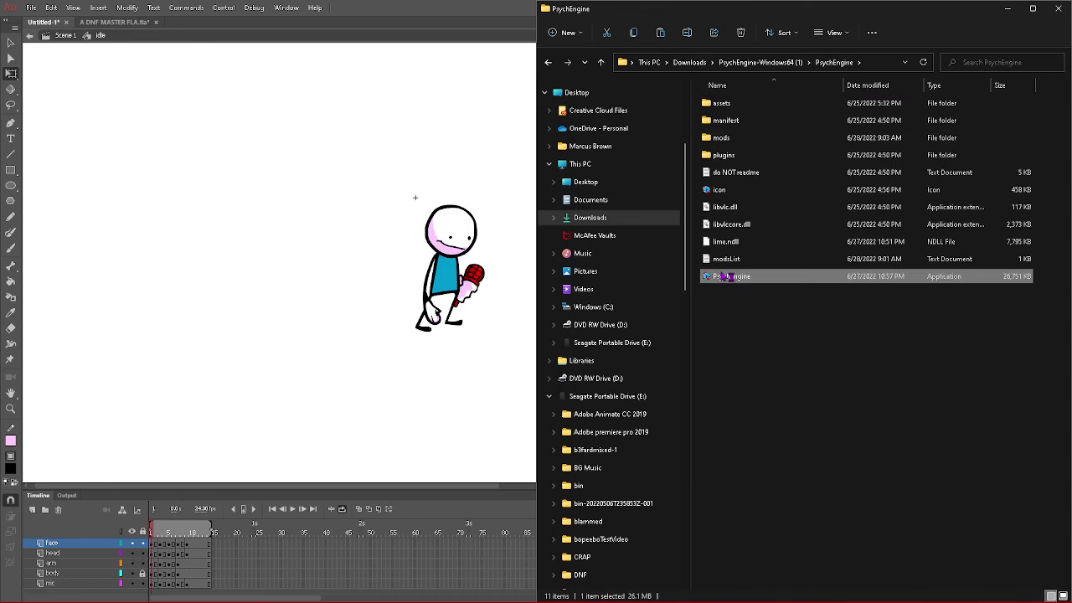
{"action": "double_click", "coordinate": [717, 276]}
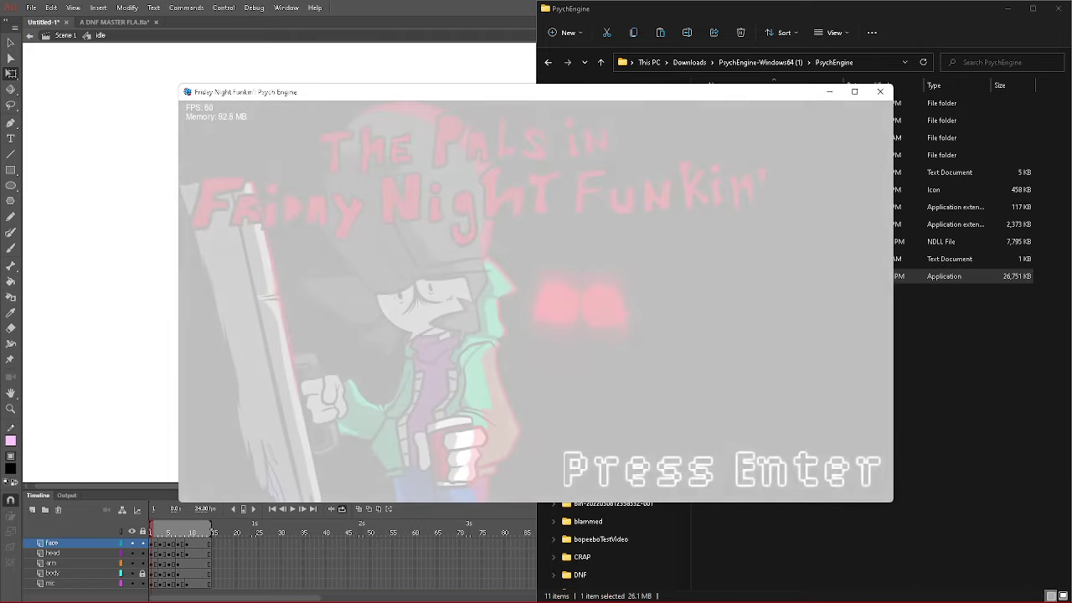
{"action": "key", "text": "Return"}
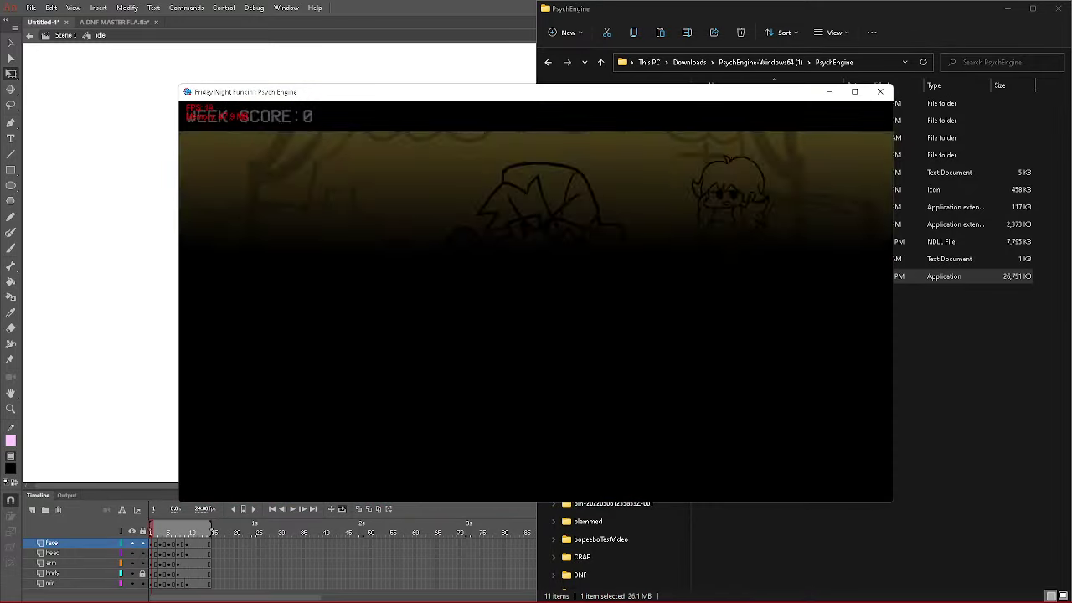
- Leave the story mode screen and open the song My-Horizon on Hard from Freeplay
{"action": "key", "text": "Escape"}
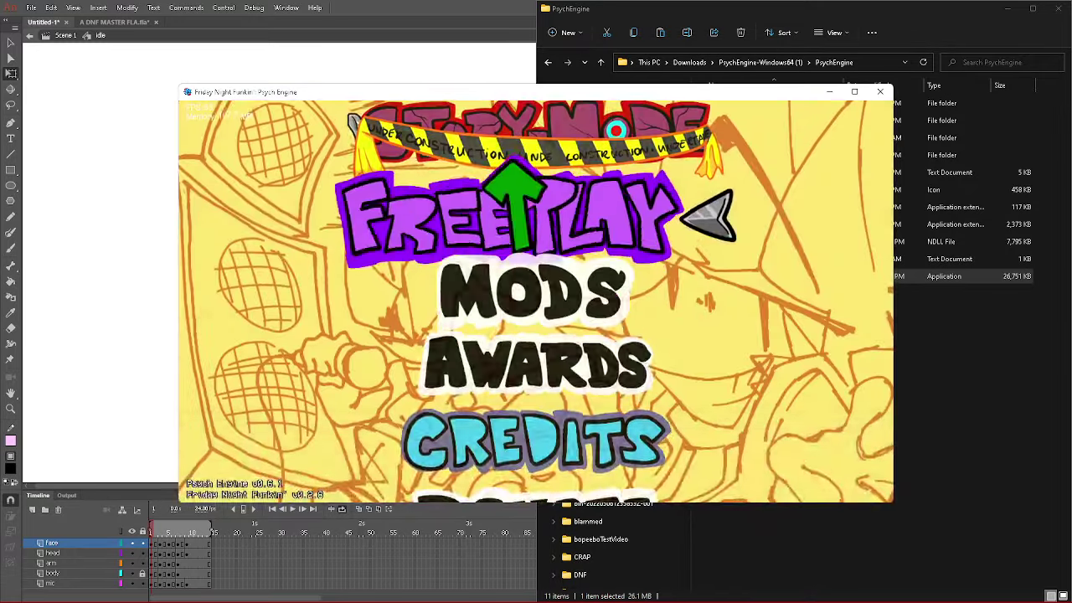
{"action": "key", "text": "Return"}
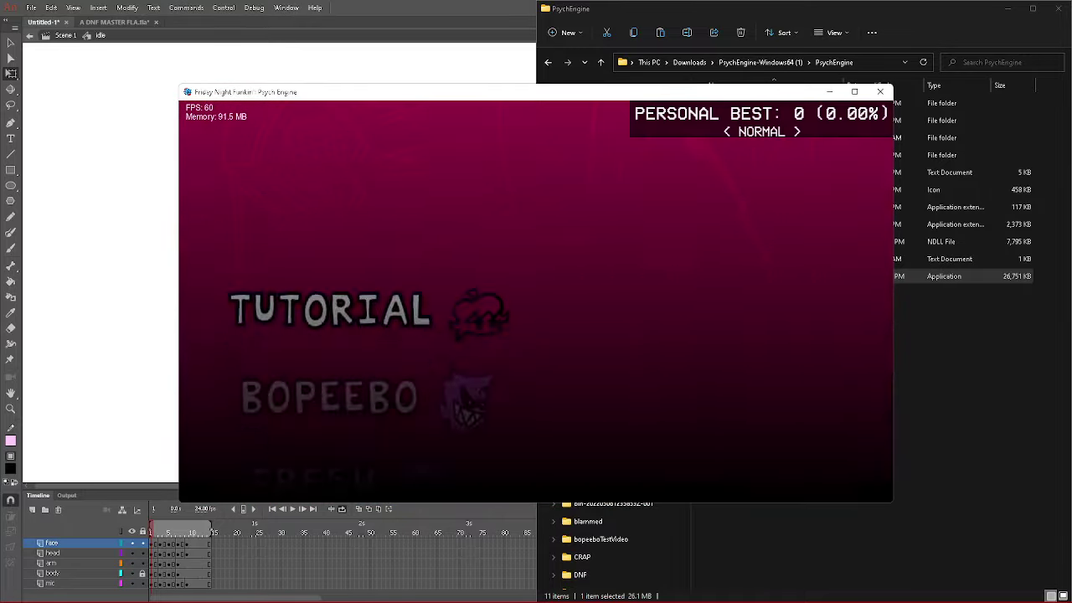
{"action": "key", "text": "Up"}
{"action": "key", "text": "Up"}
{"action": "key", "text": "Down"}
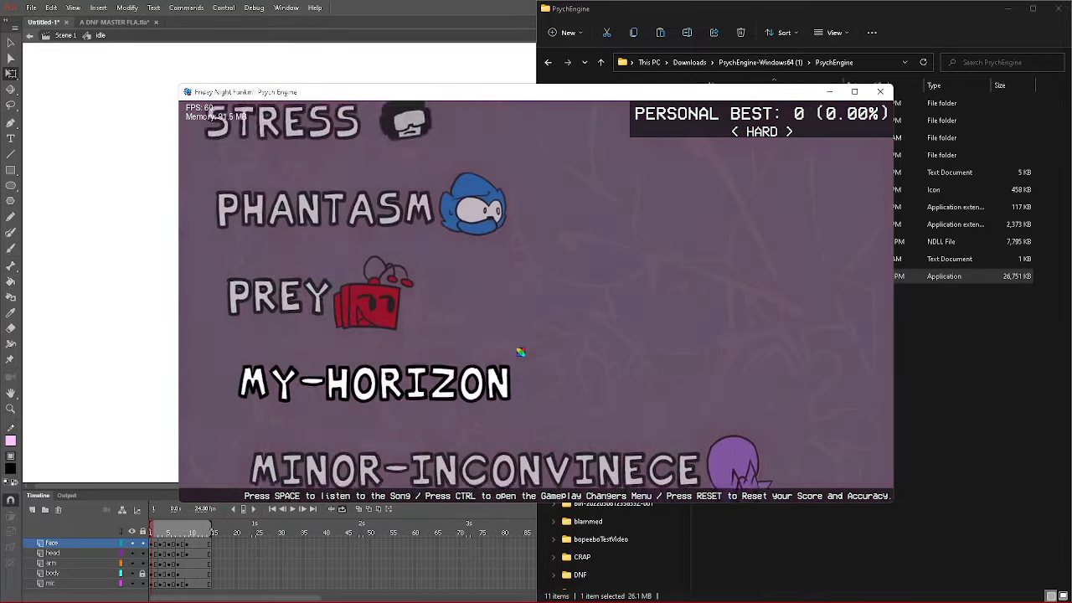
{"action": "key", "text": "Return"}
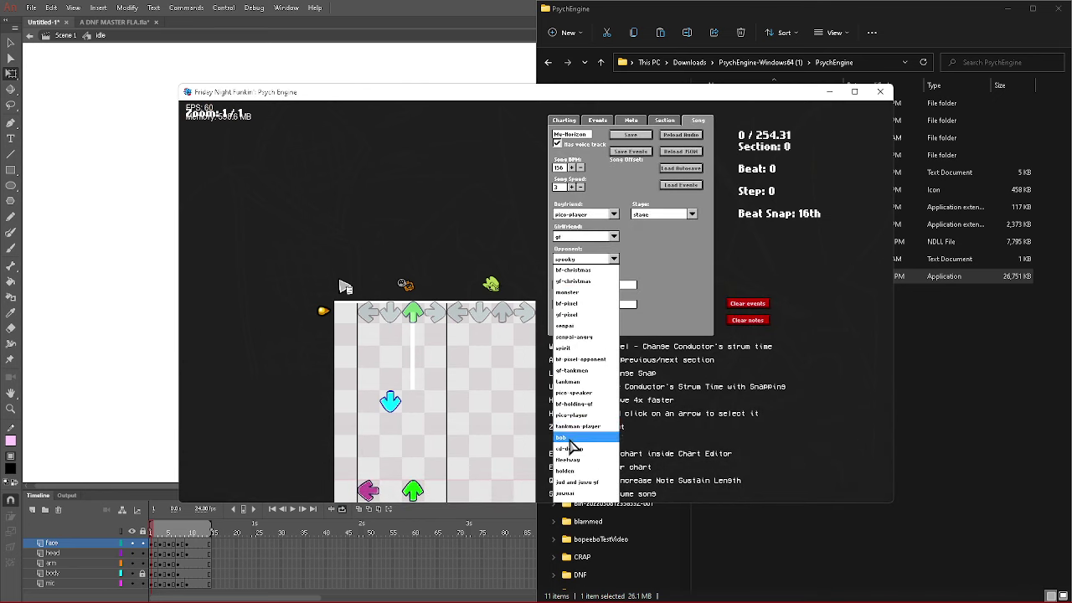
- Set My-Horizon's opponent to bob in the chart editor and playtest the opening of the song against him
{"action": "left_click", "coordinate": [572, 438]}
{"action": "key", "text": "Return"}
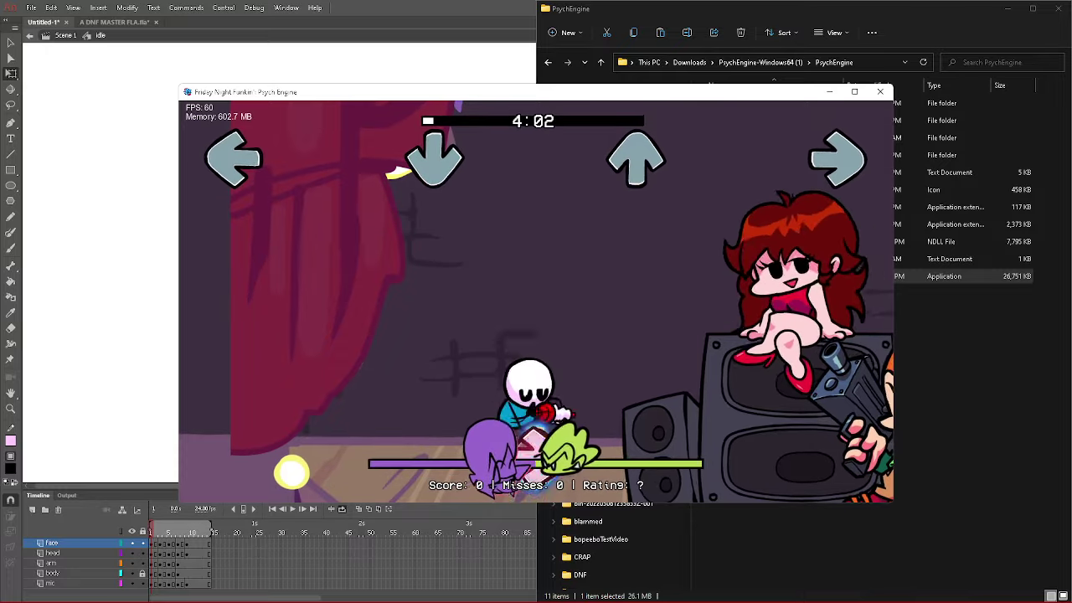
{"action": "key", "text": "Up"}
{"action": "key", "text": "Down"}
{"action": "key", "text": "Left"}
{"action": "key", "text": "Up"}
{"action": "key", "text": "Down"}
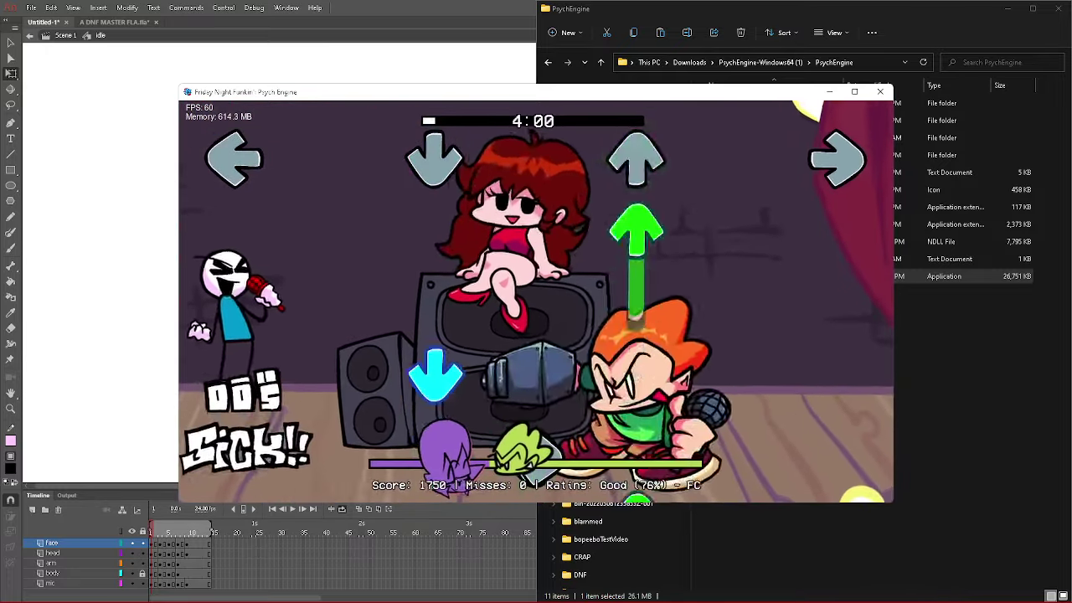
{"action": "key", "text": "Up"}
{"action": "key", "text": "Down"}
{"action": "key", "text": "Up"}
{"action": "key", "text": "Left"}
{"action": "key", "text": "Right"}
{"action": "key", "text": "Down"}
{"action": "key", "text": "Up"}
{"action": "key", "text": "Right"}
{"action": "key", "text": "Left"}
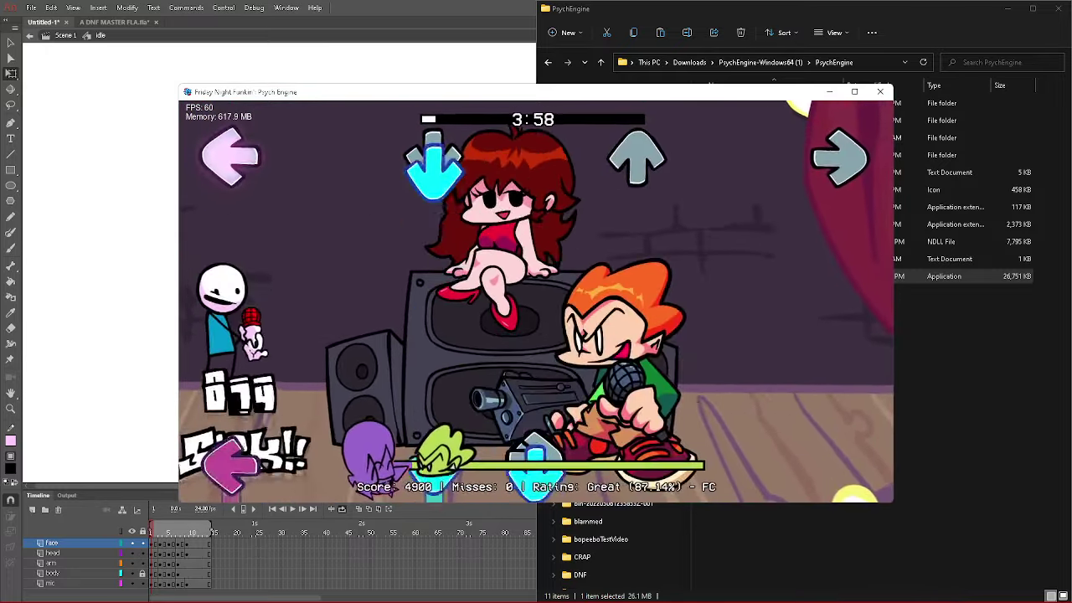
- Pause the song, open bob in the character editor and set his scale to 1.3
{"action": "key", "text": "Return"}
{"action": "key", "text": "Return"}
{"action": "key", "text": "8"}
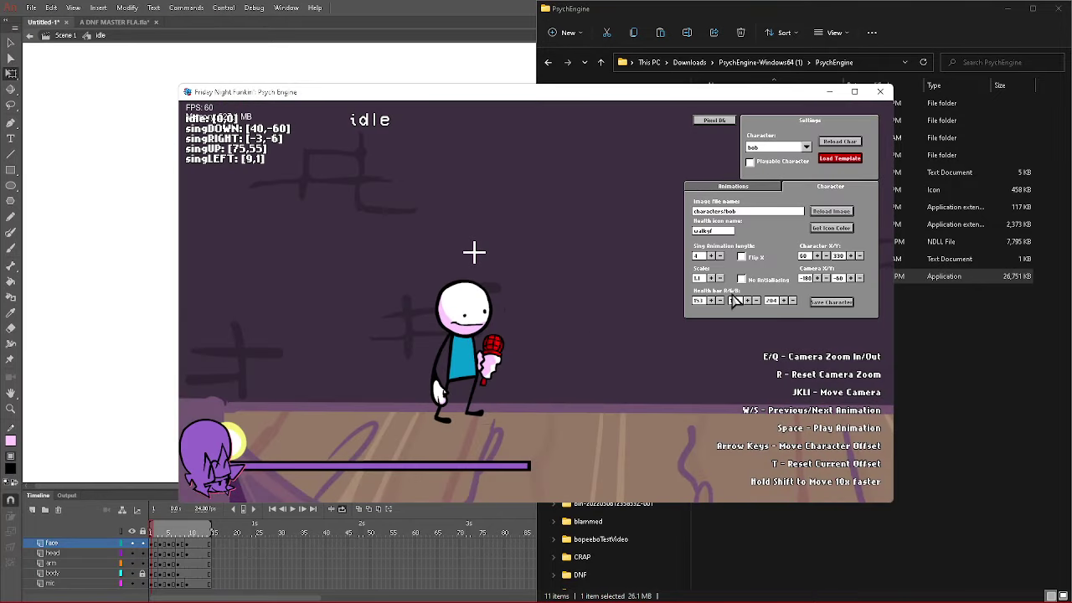
{"action": "left_click", "coordinate": [711, 279]}
{"action": "left_click", "coordinate": [711, 279]}
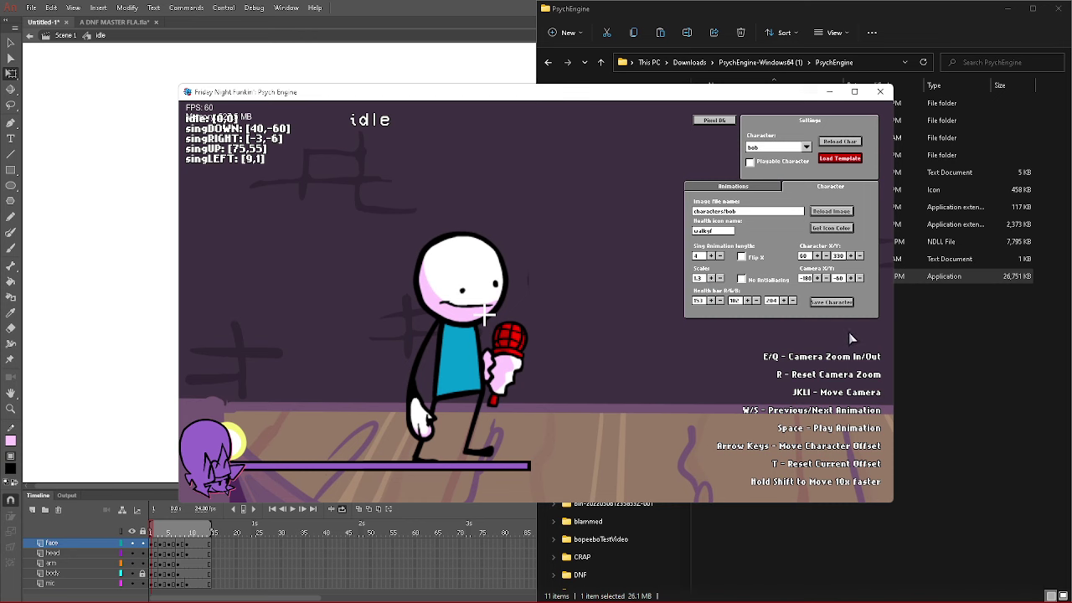
- Start saving bob's character file and browse to the my-horizon data folder of The pals mod
{"action": "left_click", "coordinate": [817, 307]}
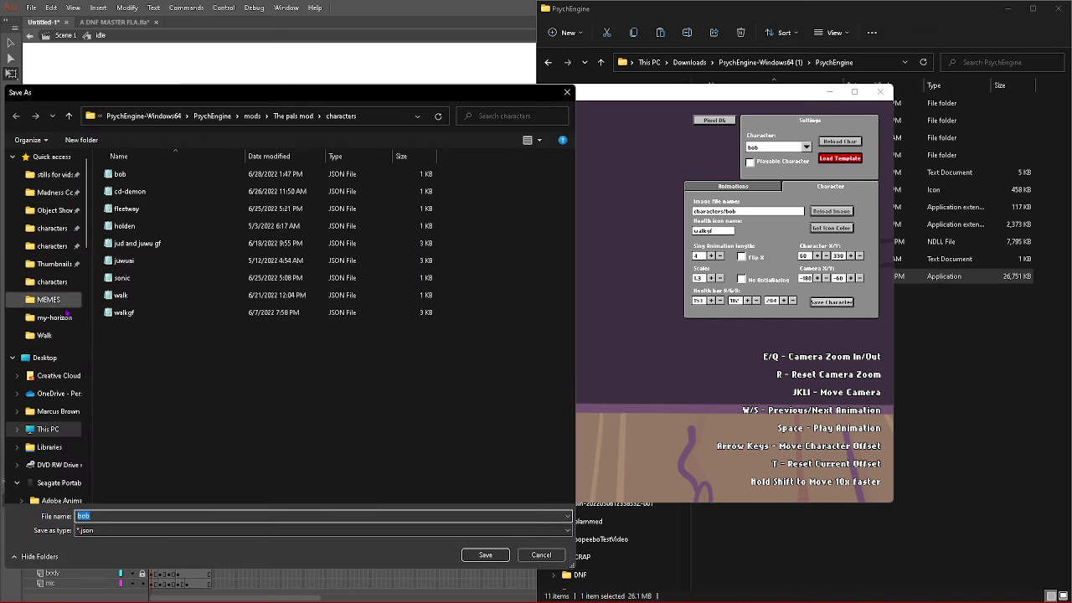
{"action": "left_click", "coordinate": [49, 335]}
{"action": "left_click", "coordinate": [53, 317]}
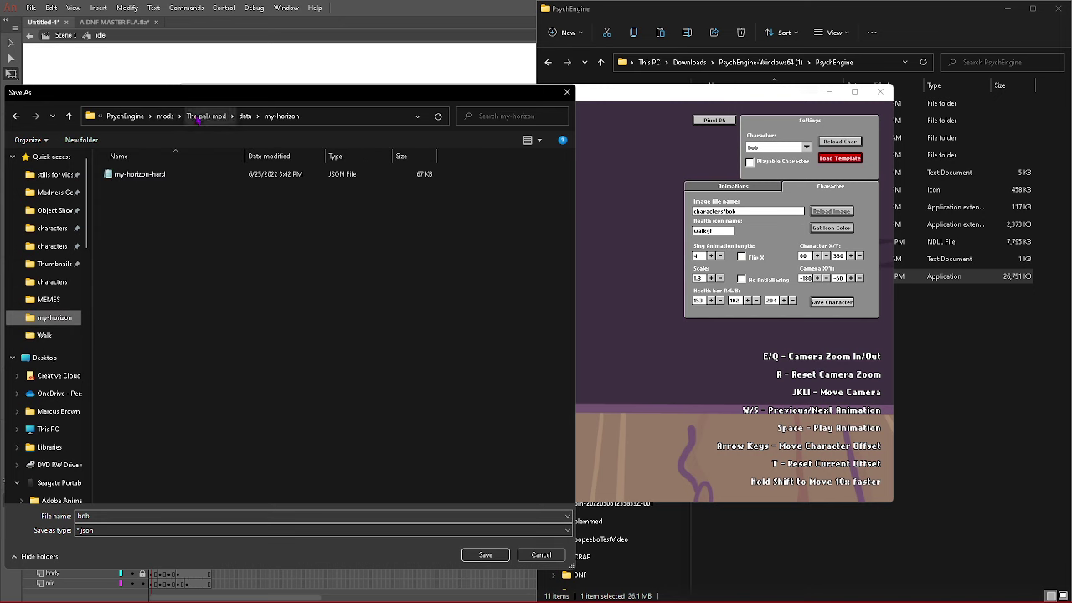